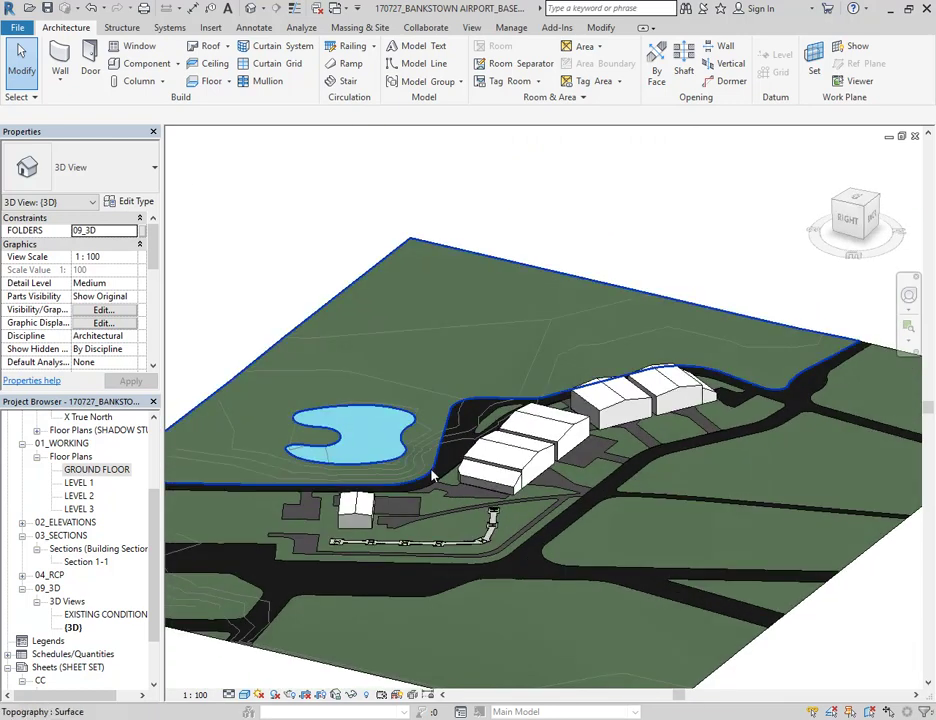
# Step: Delete the two adjacent neighbour buildings between the small shed and the far pair of buildings in the 3D view
pyautogui.scroll(3, 430, 475)
pyautogui.scroll(-2, 430, 475)
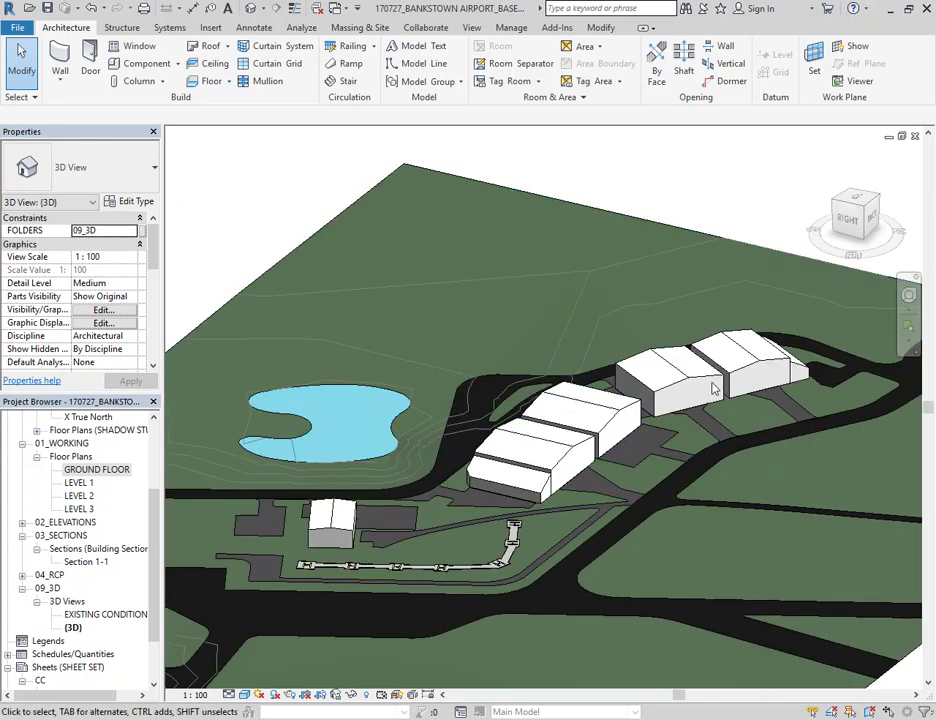
pyautogui.scroll(2, 700, 385)
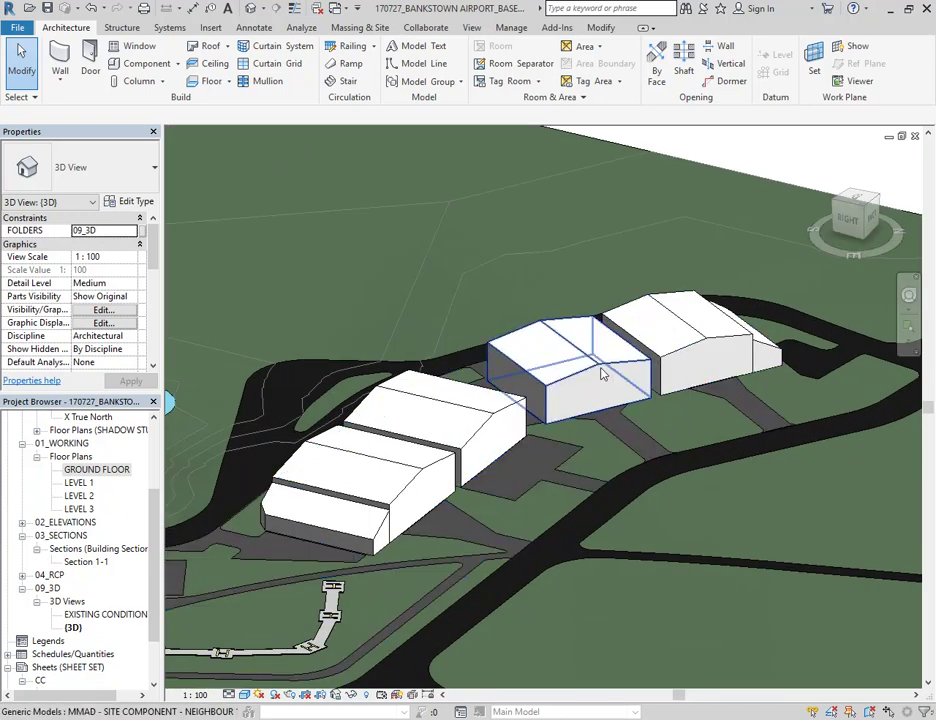
pyautogui.scroll(-3, 530, 420)
pyautogui.scroll(3, 533, 443)
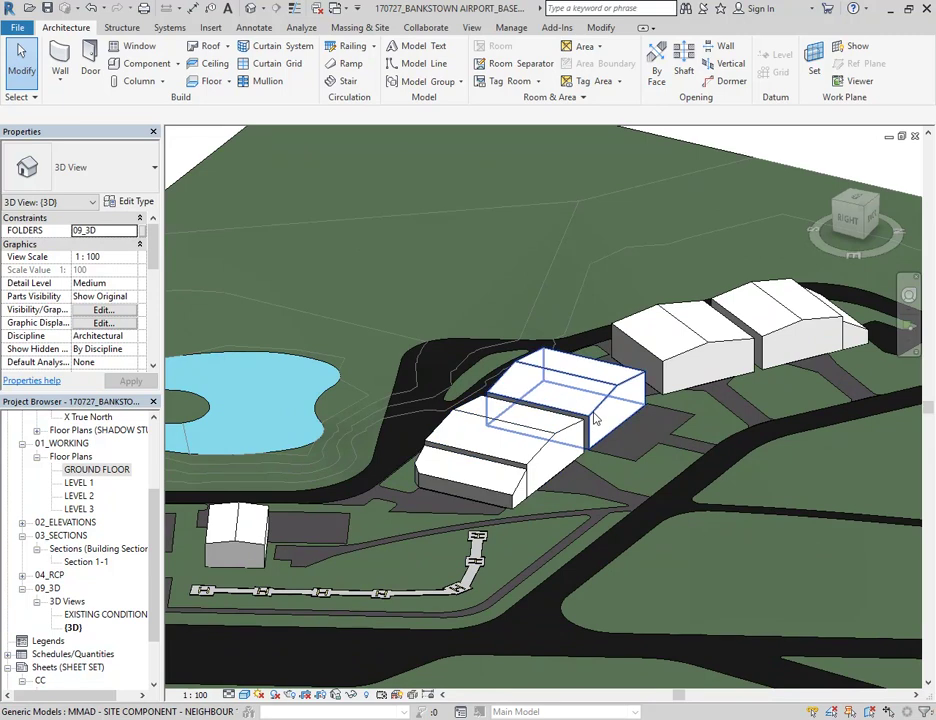
pyautogui.click(536, 440)
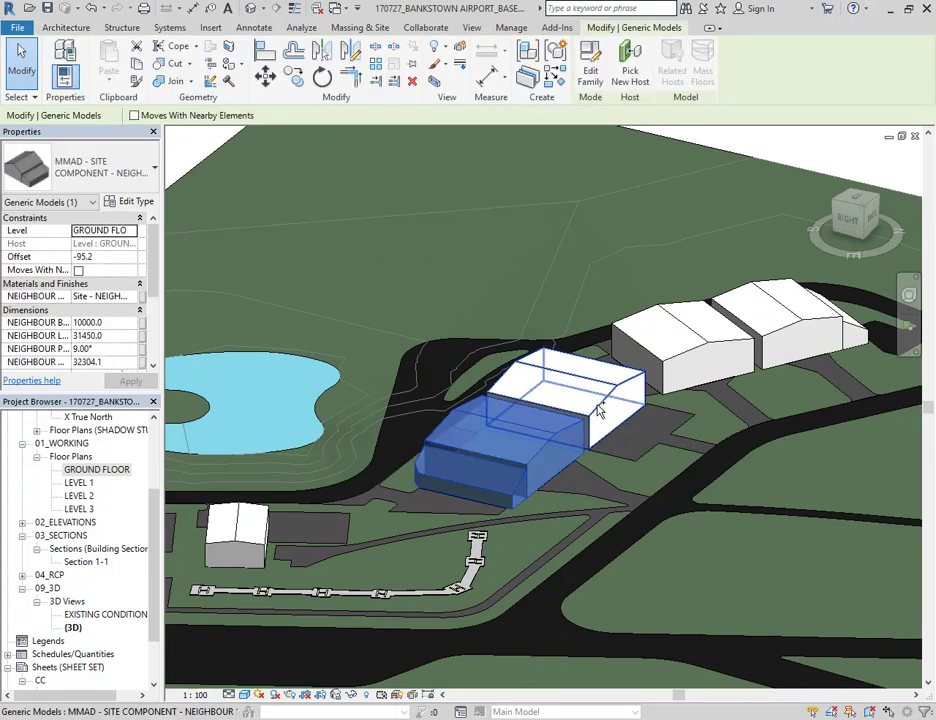
pyautogui.keyDown('ctrl'); pyautogui.click(600, 410); pyautogui.keyUp('ctrl')
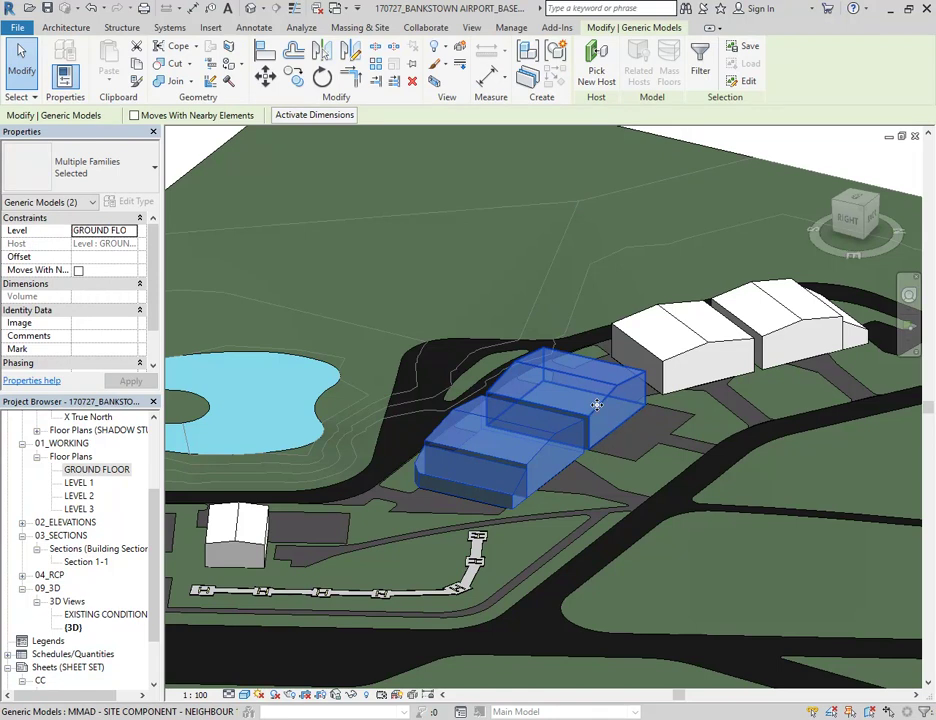
pyautogui.press('Delete')
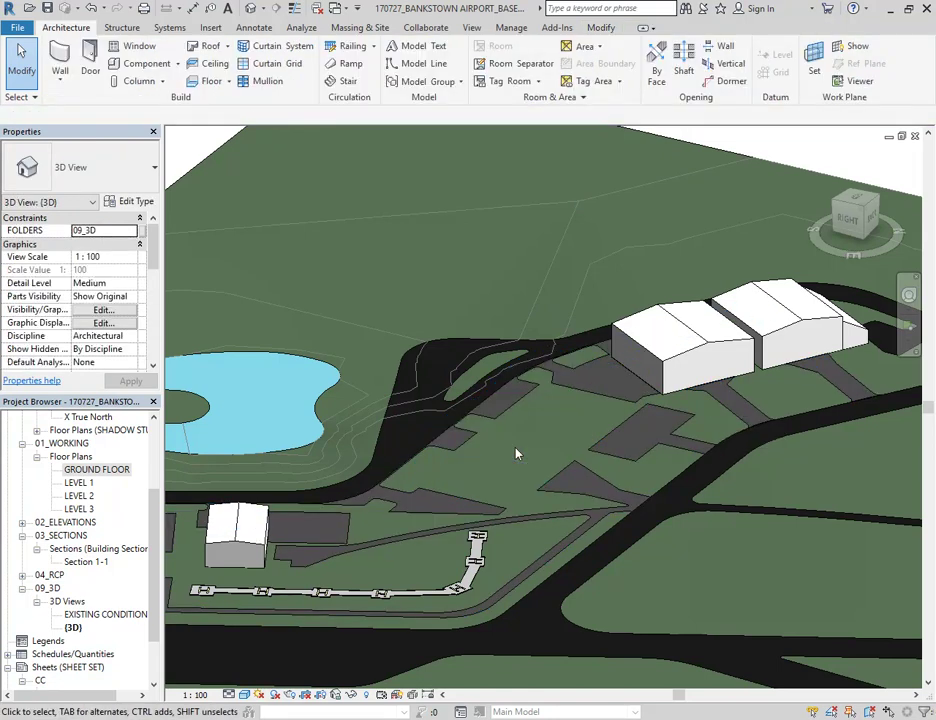
# Step: Switch to Airport_Harmanto.pdf in Adobe Acrobat Reader, dock its window to half the screen and hide the tools pane
pyautogui.keyDown('shift'); pyautogui.moveTo(541, 453); pyautogui.dragTo(683, 424, button='middle'); pyautogui.keyUp('shift')
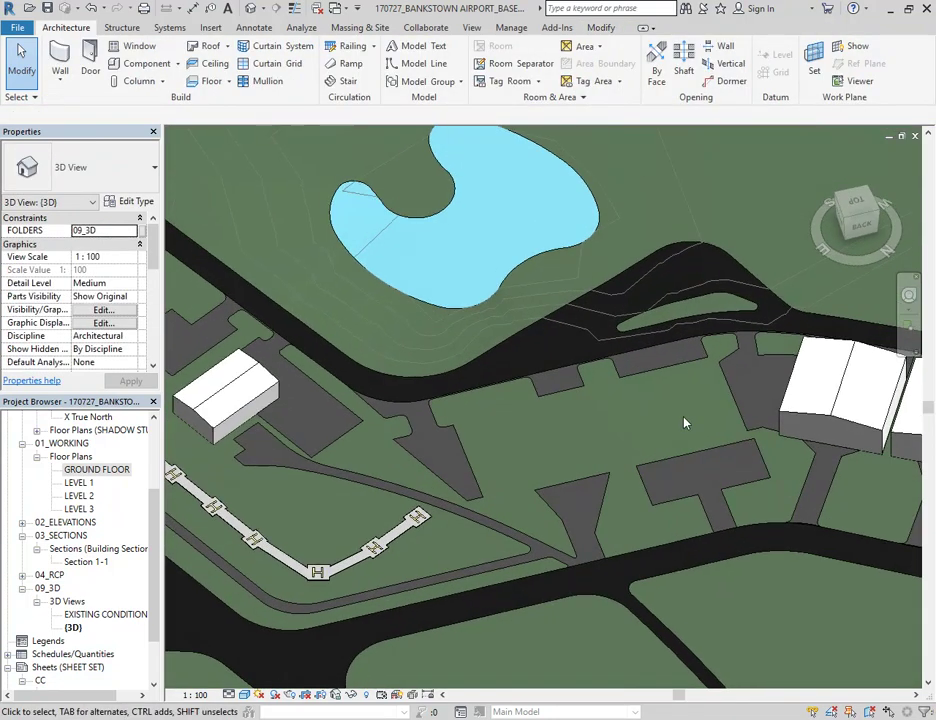
pyautogui.scroll(1, 683, 424)
pyautogui.hotkey('alt', 'Tab')
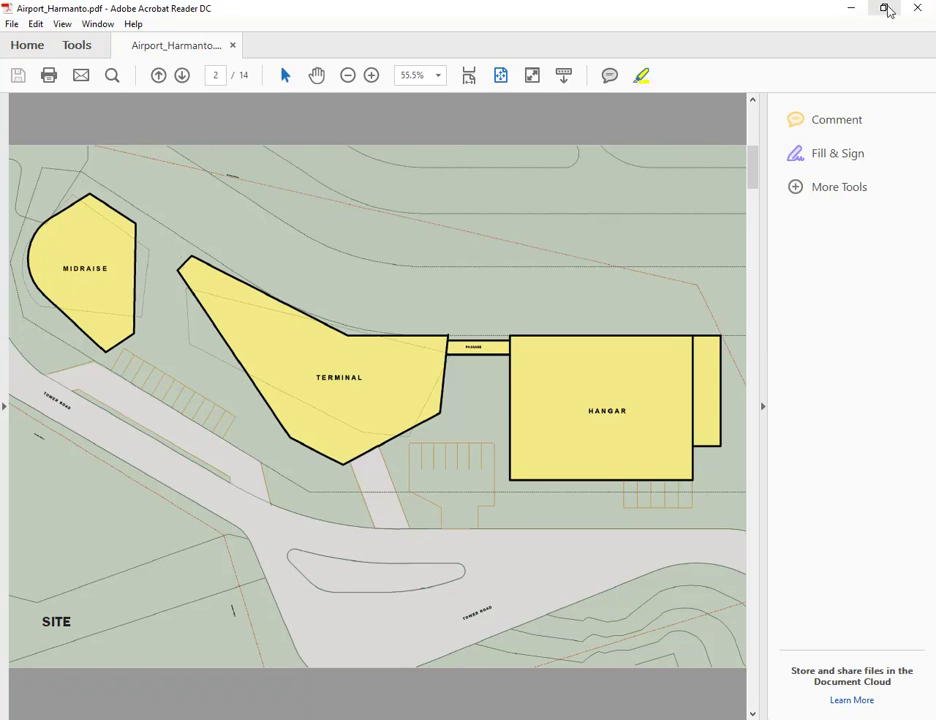
pyautogui.click(884, 7)
pyautogui.moveTo(380, 44); pyautogui.dragTo(935, 60)
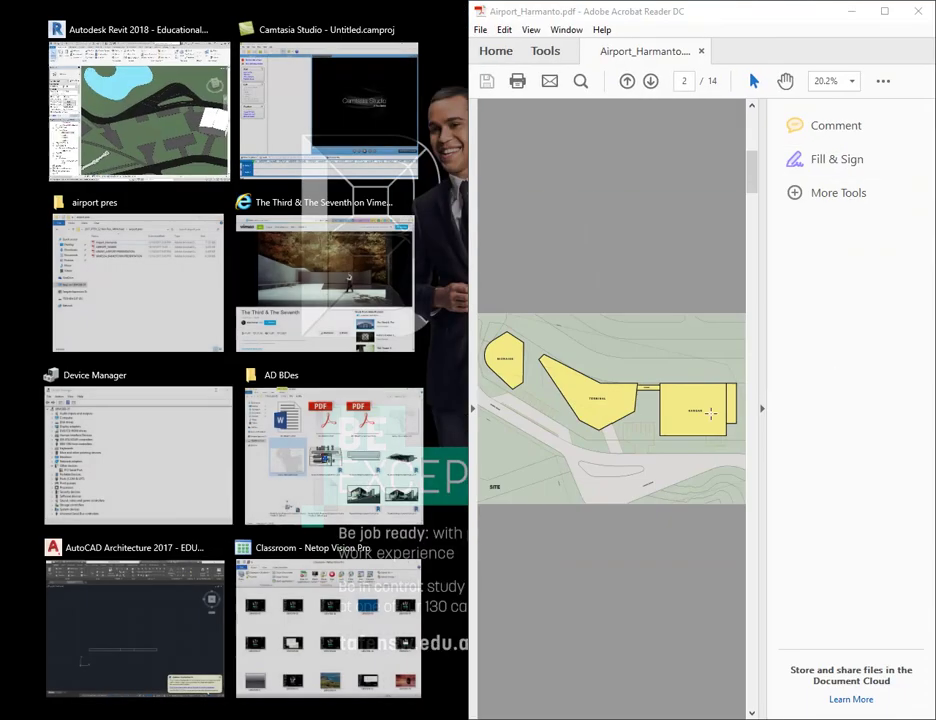
pyautogui.click(762, 408)
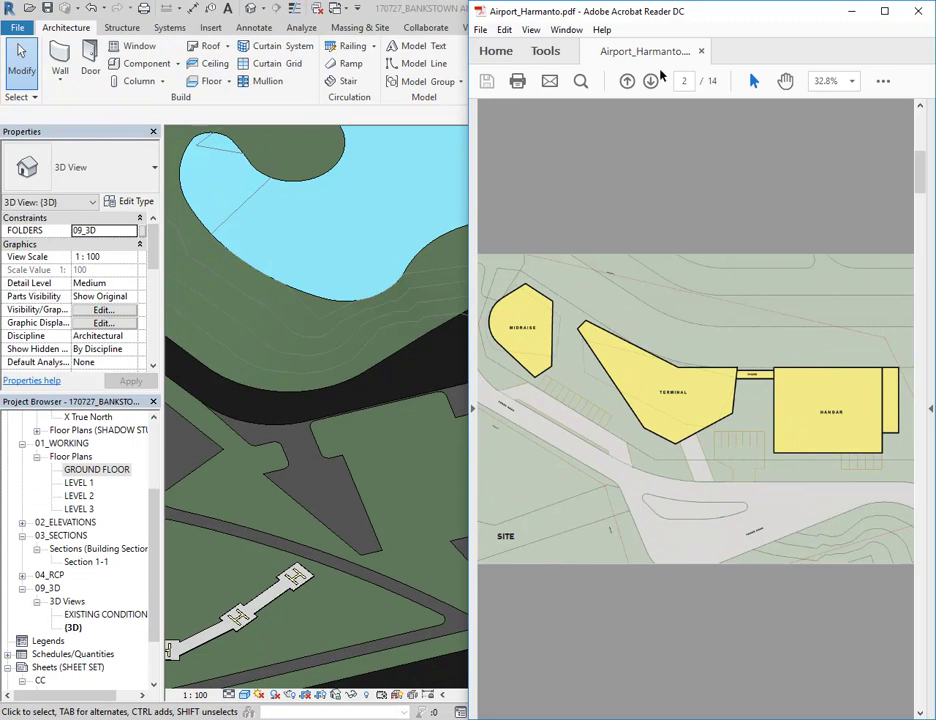
# Step: Magnify page 2 of the PDF to 75% with Marquee Zoom and bring the whole TERMINAL outline into view
pyautogui.scroll(1, 666, 385)
pyautogui.scroll(-2, 679, 385)
pyautogui.scroll(1, 679, 385)
pyautogui.scroll(1, 679, 385)
pyautogui.scroll(-1, 679, 385)
pyautogui.rightClick(685, 293)
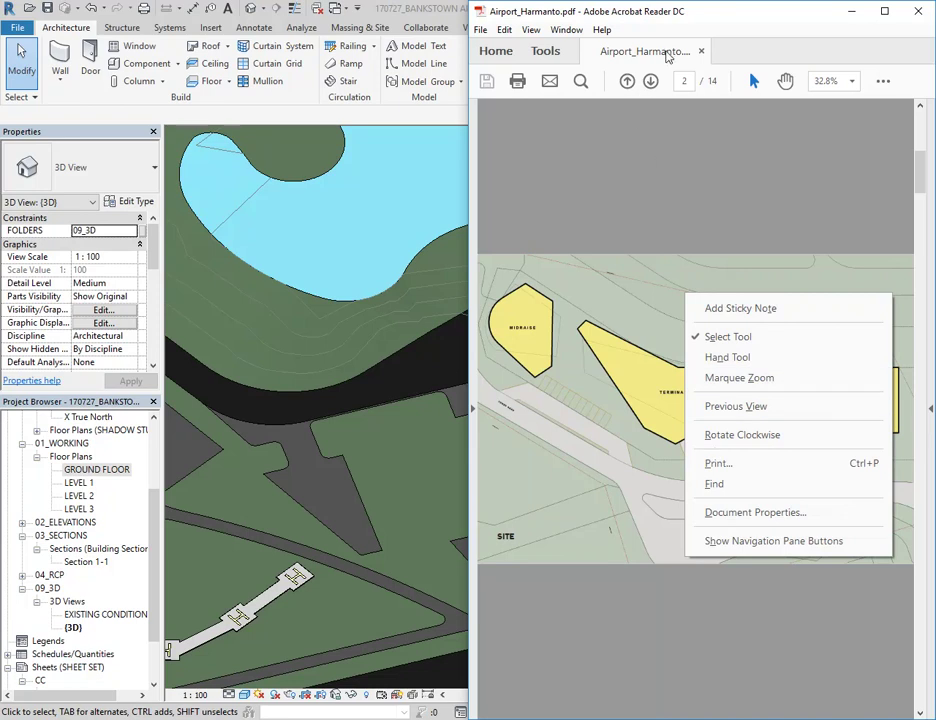
pyautogui.click(566, 29)
pyautogui.click(531, 29)
pyautogui.moveTo(575, 120)
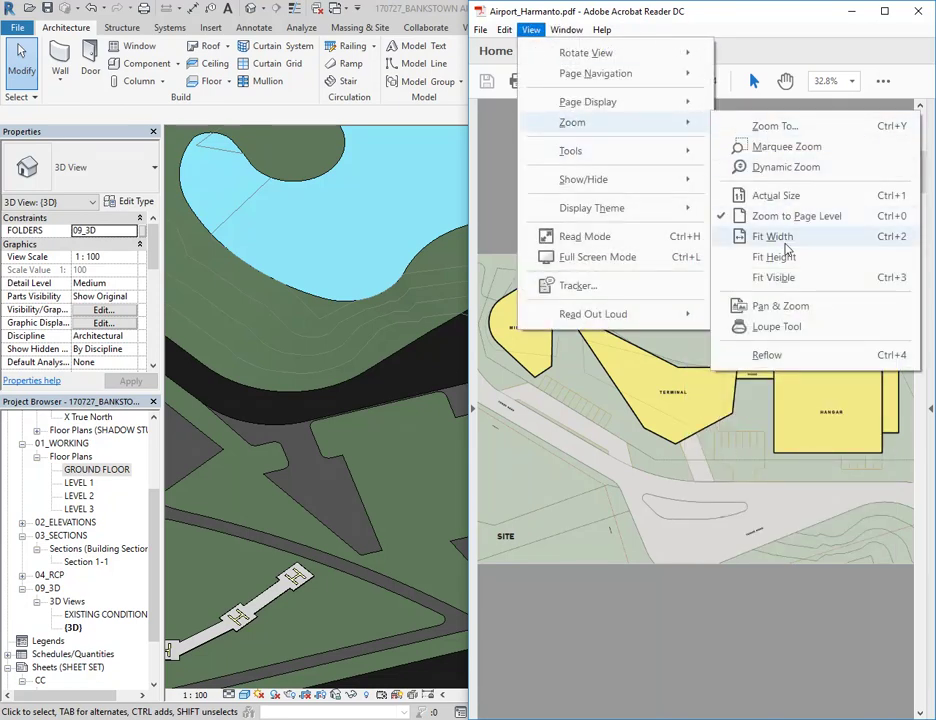
pyautogui.click(786, 149)
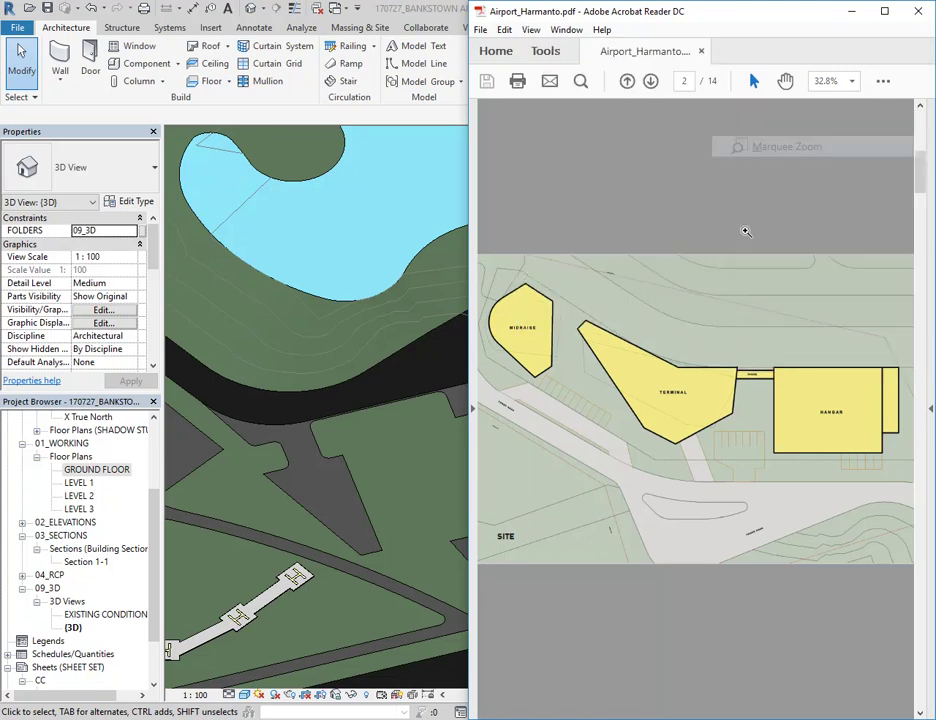
pyautogui.click(620, 408)
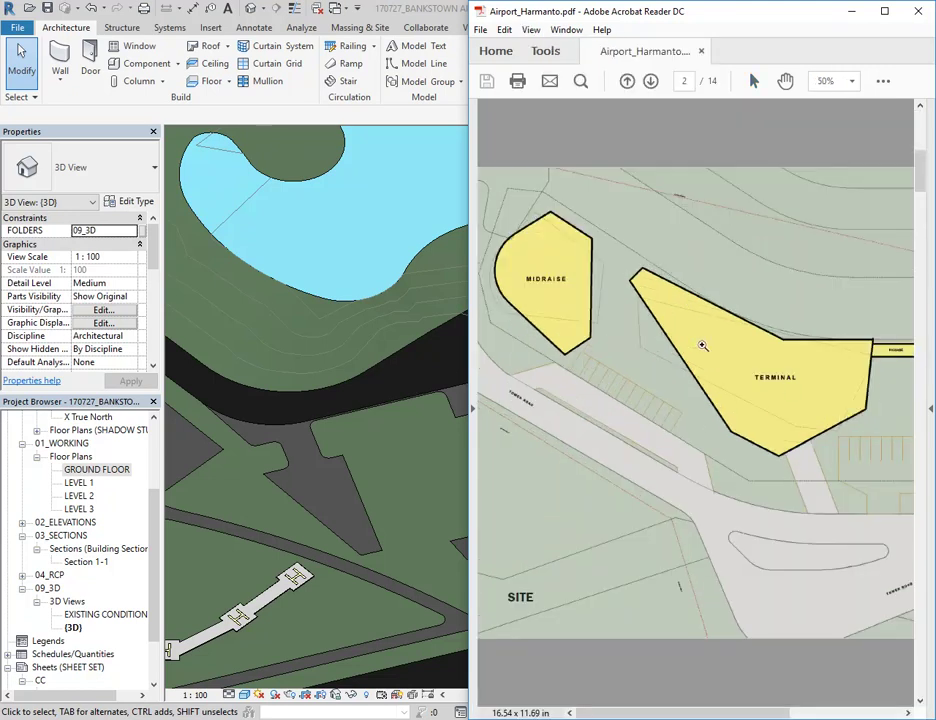
pyautogui.click(776, 378)
pyautogui.click(758, 377)
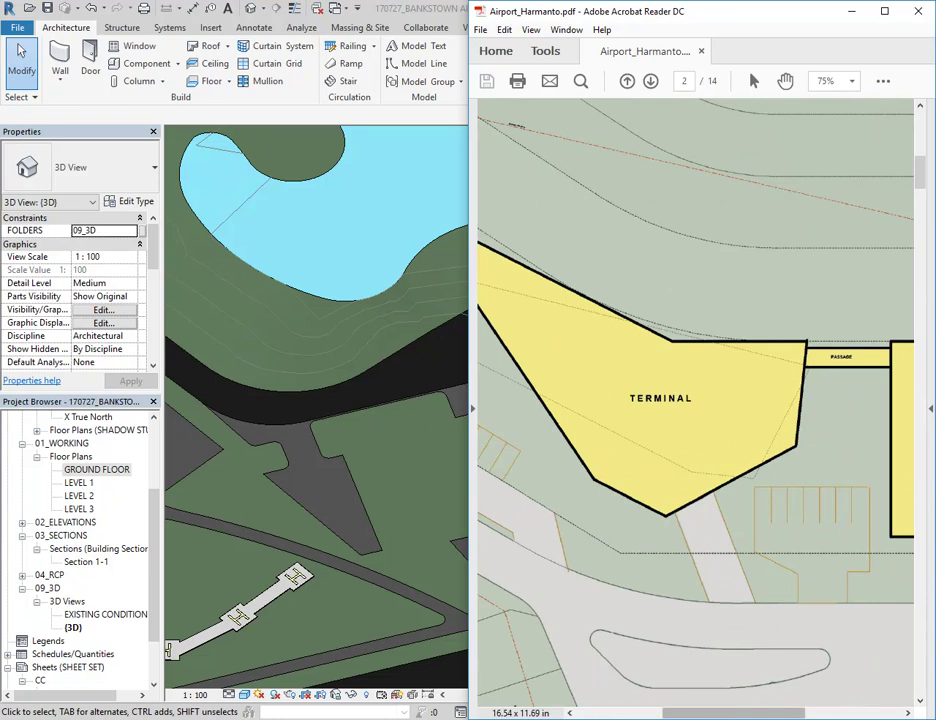
pyautogui.moveTo(756, 712); pyautogui.dragTo(729, 712)
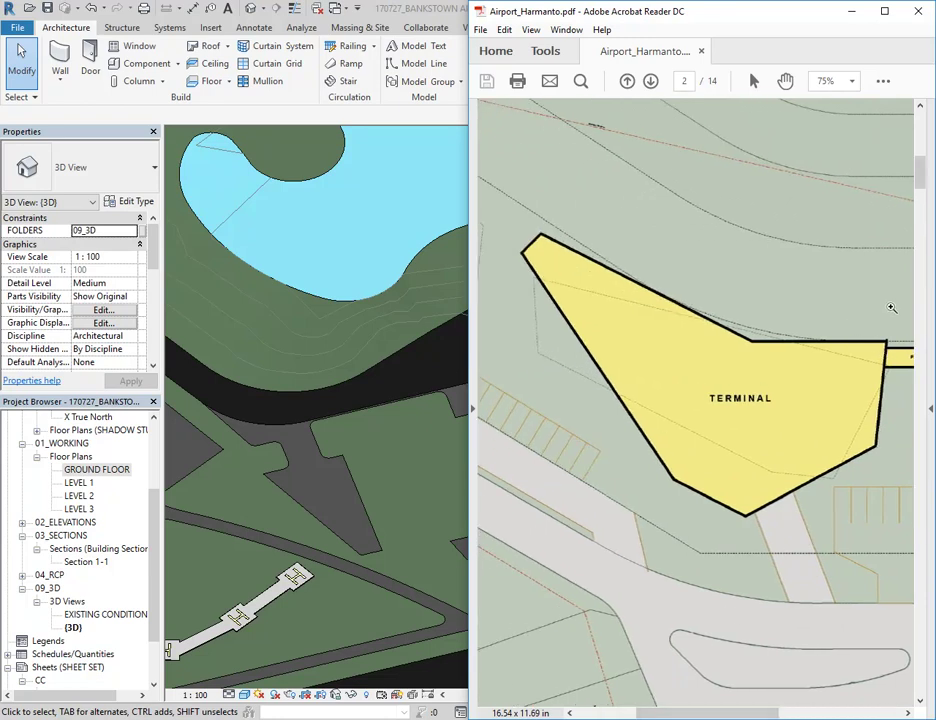
# Step: Switch back to Revit and view the GROUND FLOOR plan
pyautogui.click(398, 496)
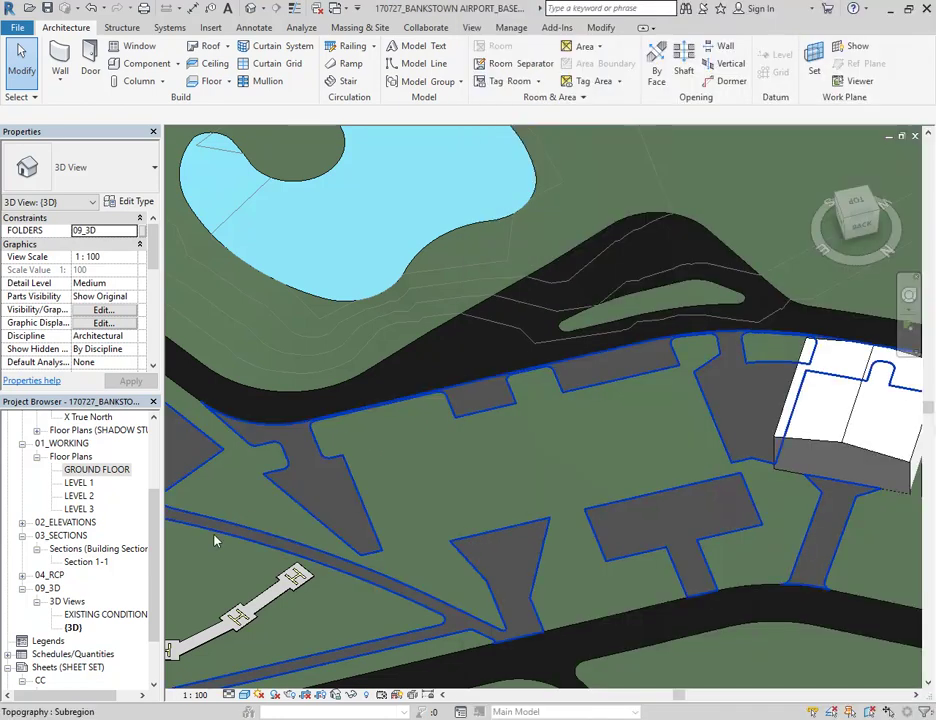
pyautogui.click(97, 469)
pyautogui.scroll(3, 99, 585)
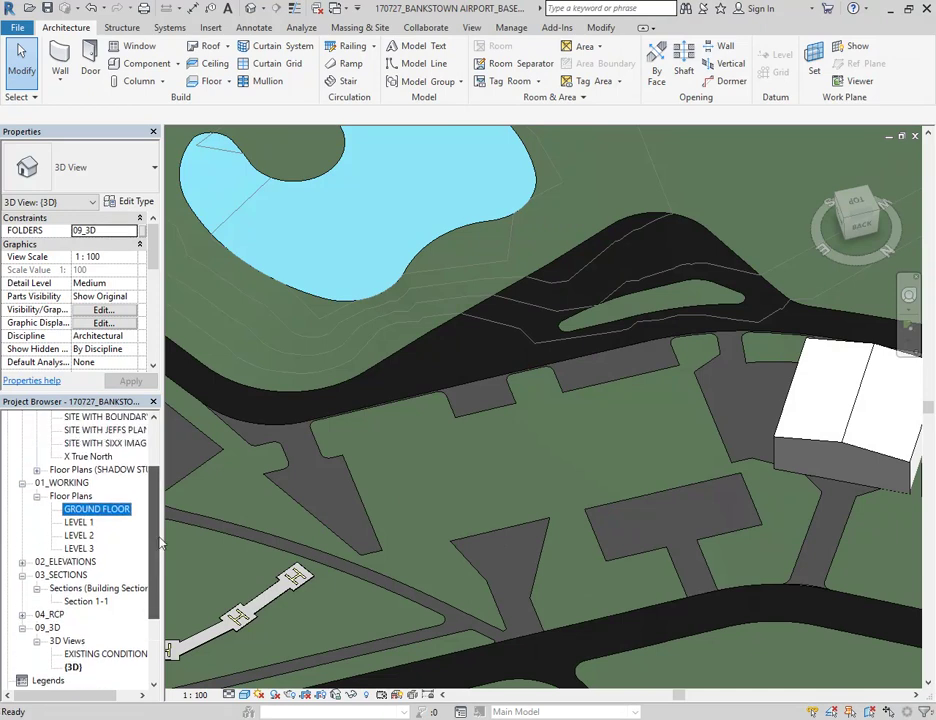
pyautogui.doubleClick(95, 577)
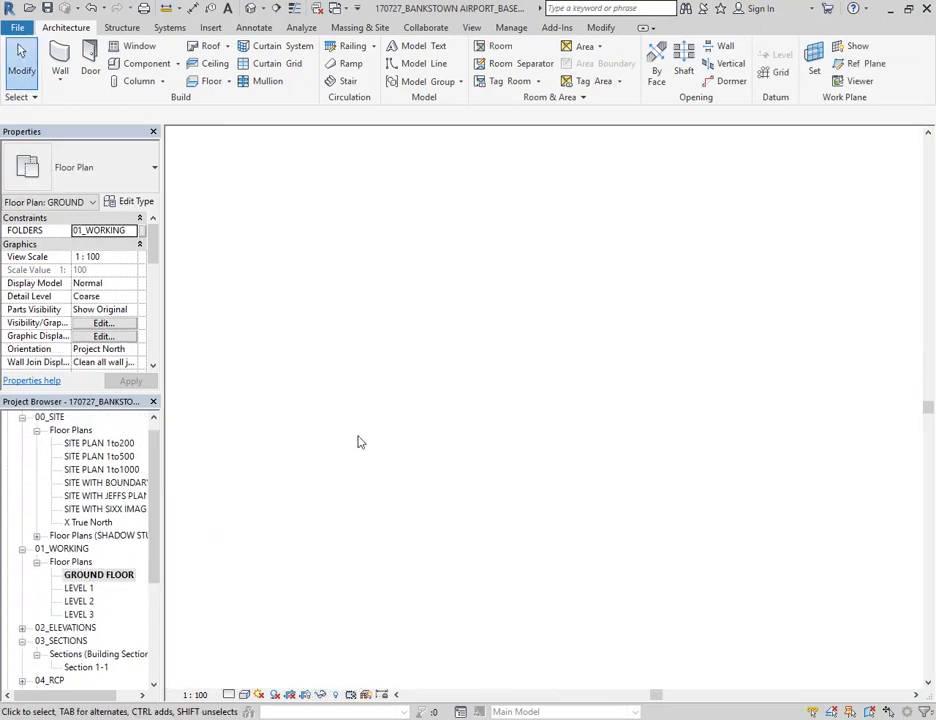
pyautogui.moveTo(482, 338); pyautogui.dragTo(530, 390, button='middle')
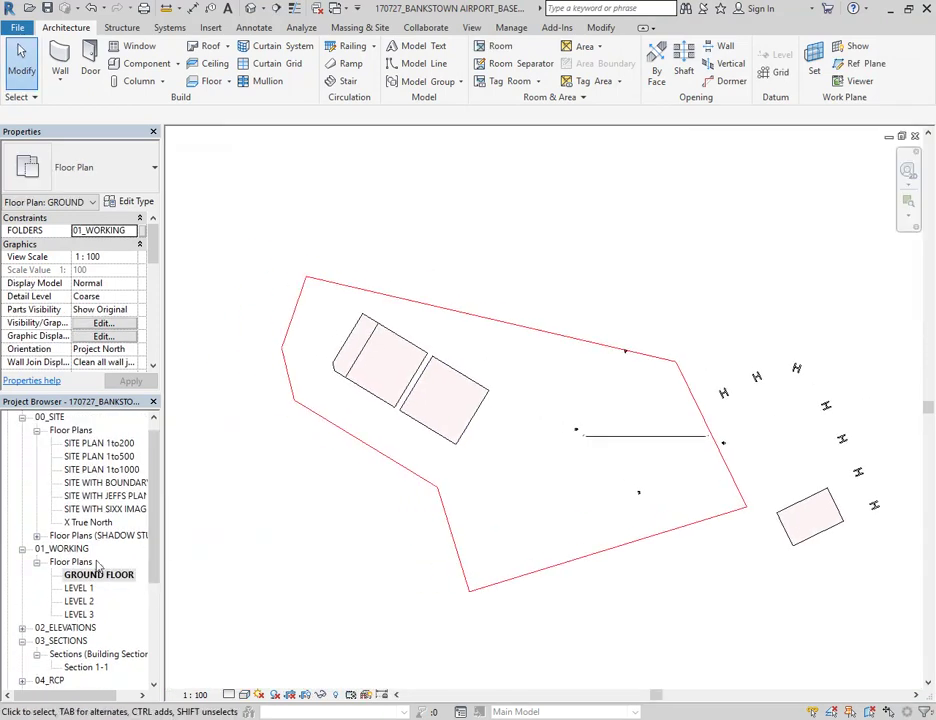
# Step: Open the SITE PLAN 1to200 floor plan and compare it with the terminal layout in the PDF
pyautogui.doubleClick(86, 444)
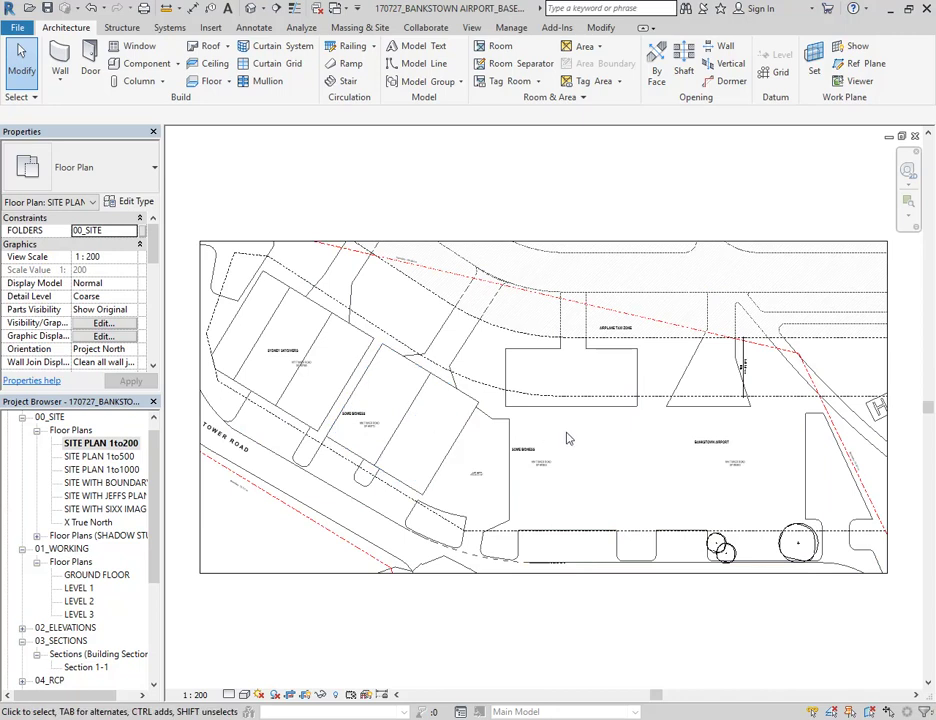
pyautogui.scroll(-2, 553, 449)
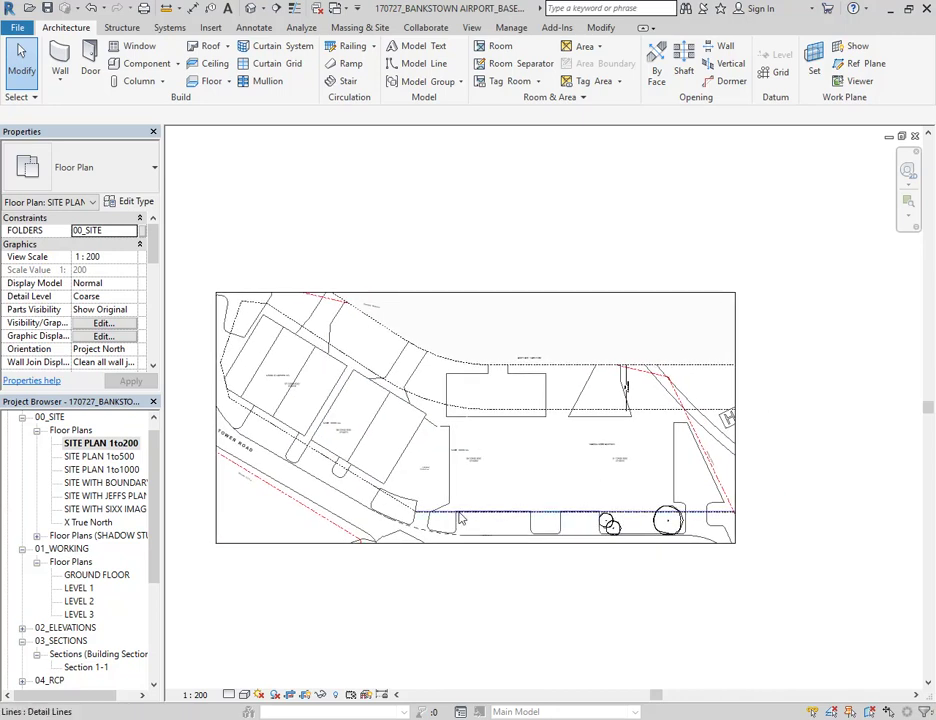
pyautogui.moveTo(466, 541); pyautogui.dragTo(518, 553, button='middle')
pyautogui.hotkey('alt', 'Tab')
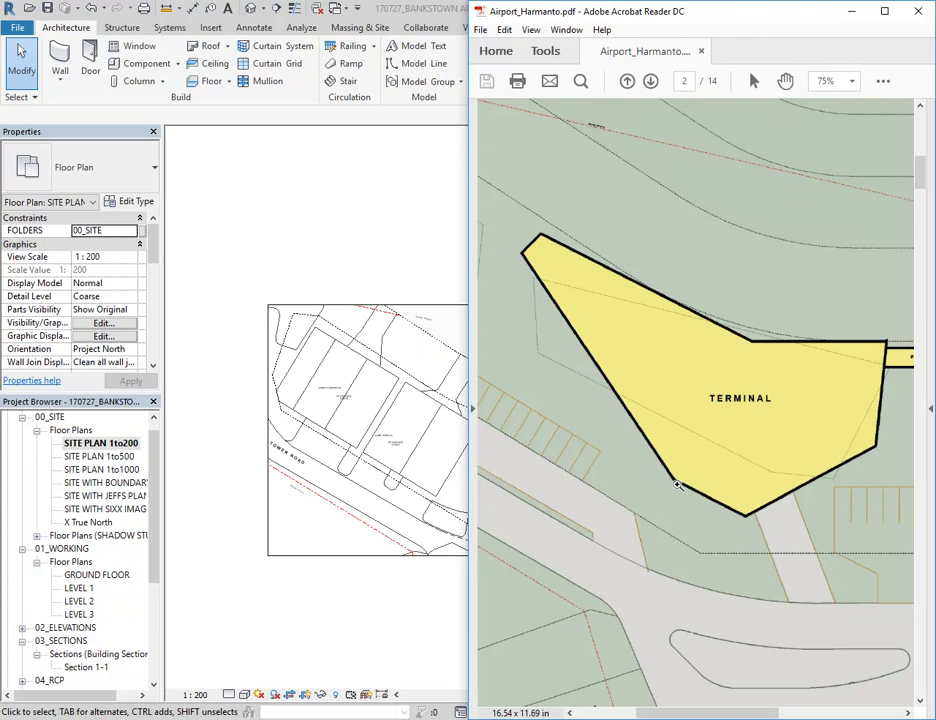
pyautogui.hotkey('alt', 'Tab')
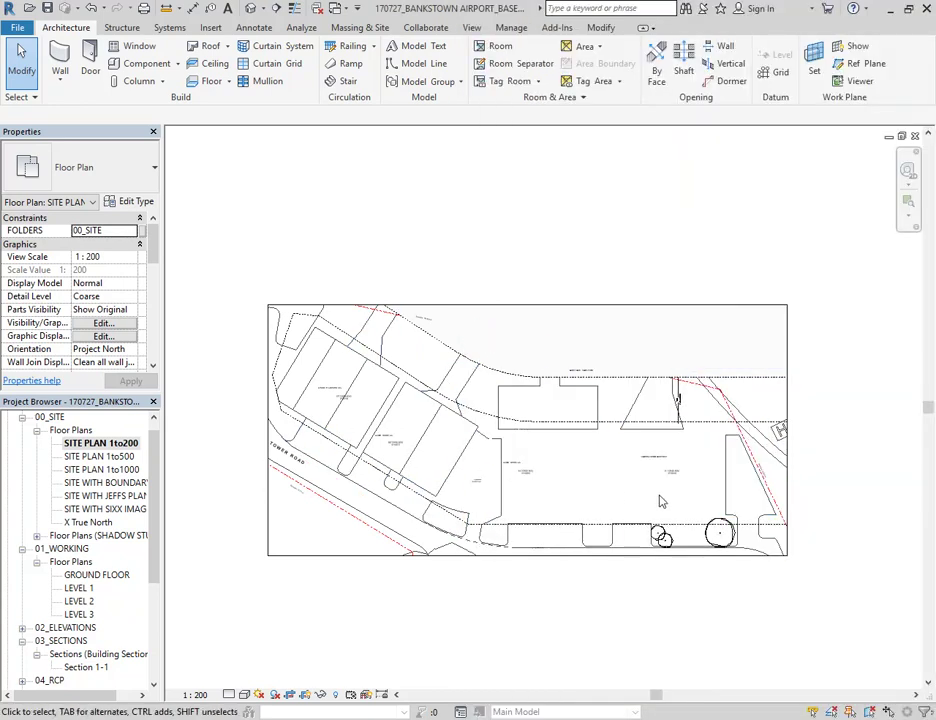
# Step: Delete the two neighbour buildings along Tower Road in the site plan
pyautogui.click(418, 450)
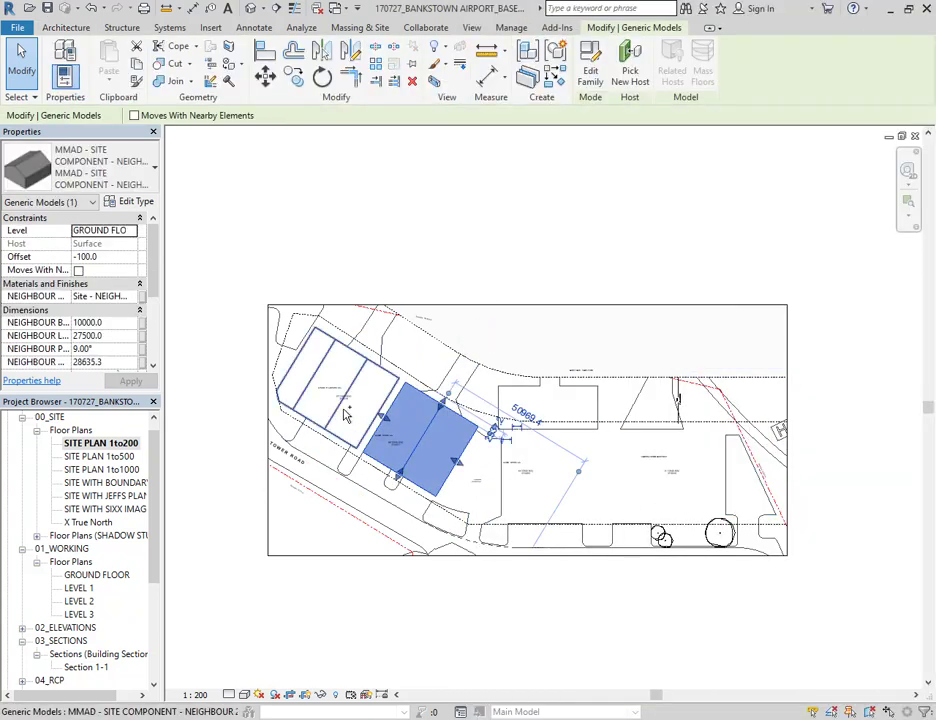
pyautogui.keyDown('ctrl'); pyautogui.click(364, 432); pyautogui.keyUp('ctrl')
pyautogui.press('Delete')
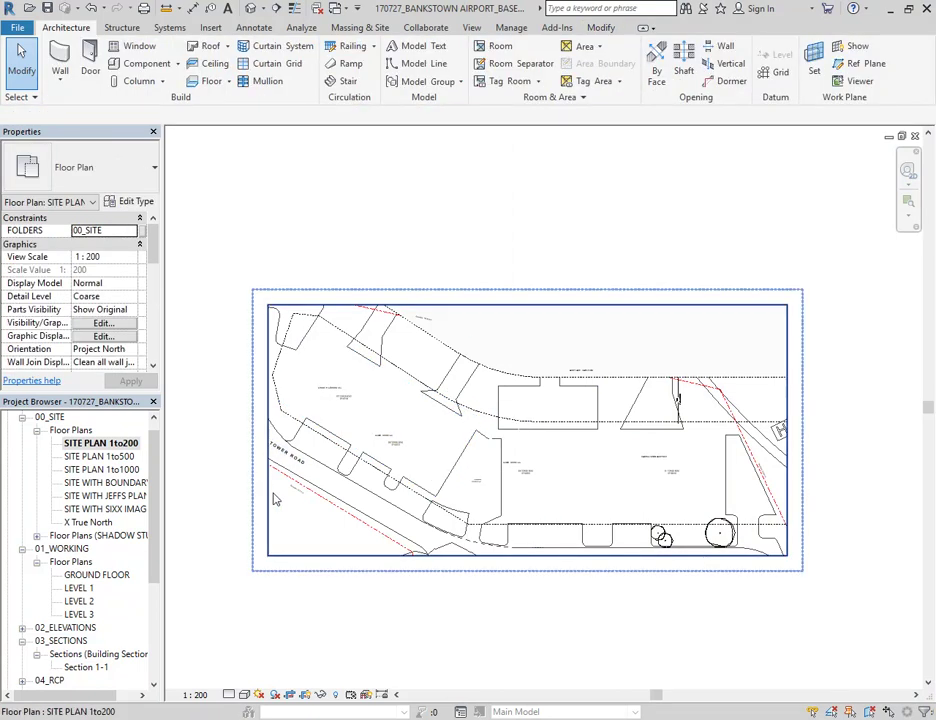
# Step: Extend the site plan's crop region outward on the Tower Road side to include the road's bend
pyautogui.click(268, 440)
pyautogui.moveTo(268, 430); pyautogui.dragTo(240, 430)
pyautogui.scroll(1, 276, 392)
pyautogui.moveTo(276, 392); pyautogui.dragTo(321, 426, button='middle')
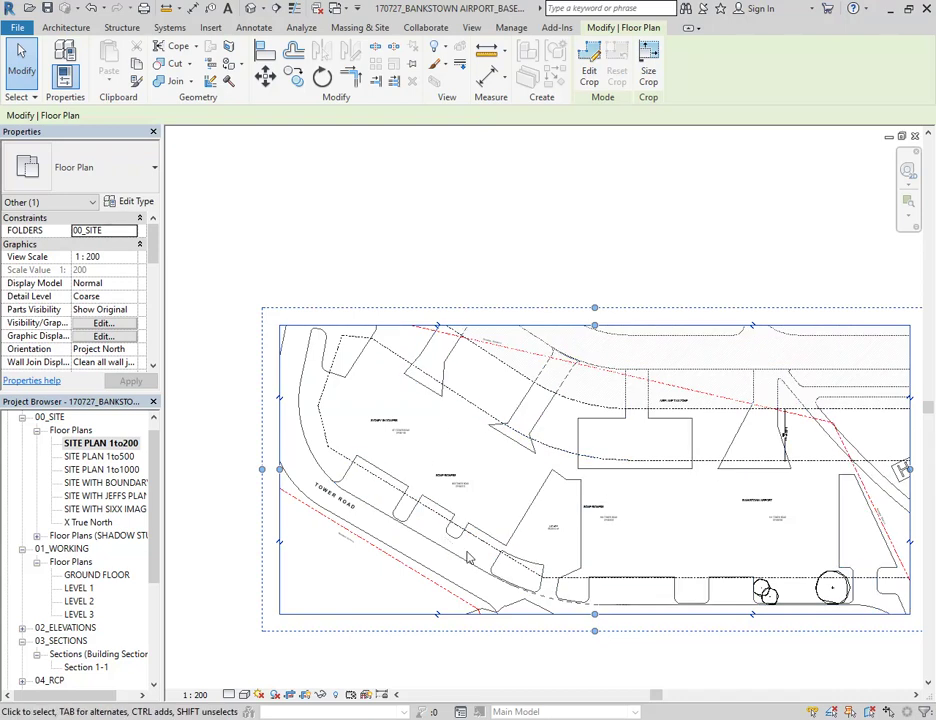
pyautogui.scroll(2, 556, 530)
pyautogui.scroll(-1, 563, 528)
pyautogui.click(532, 548)
pyautogui.scroll(1, 536, 550)
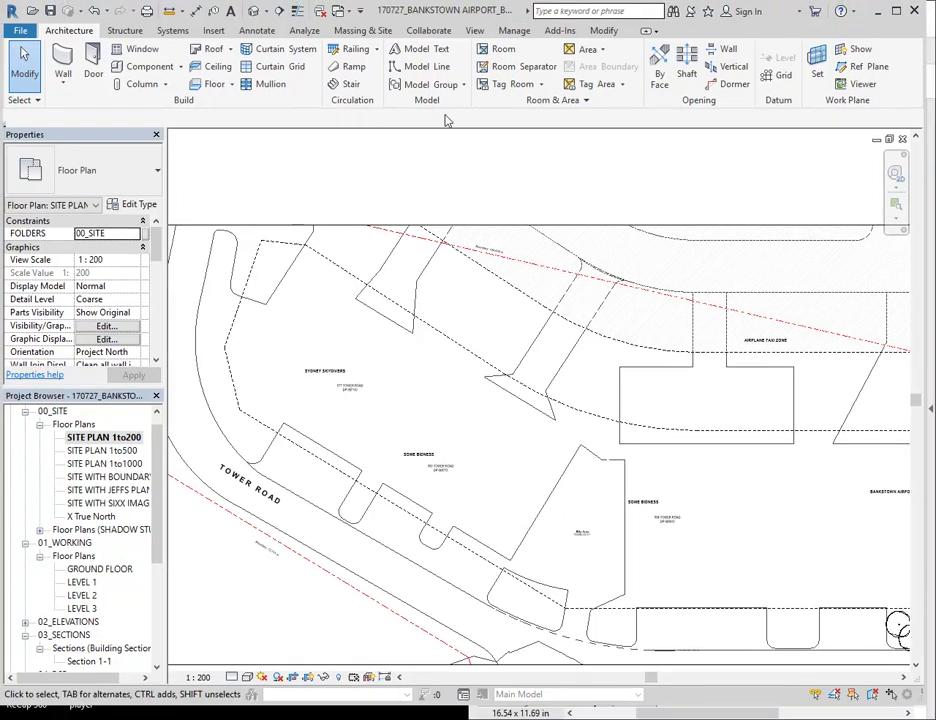
# Step: Arrange the Revit window beside the PDF at full height, widened to about two thirds of the screen
pyautogui.moveTo(334, 9); pyautogui.dragTo(3, 22)
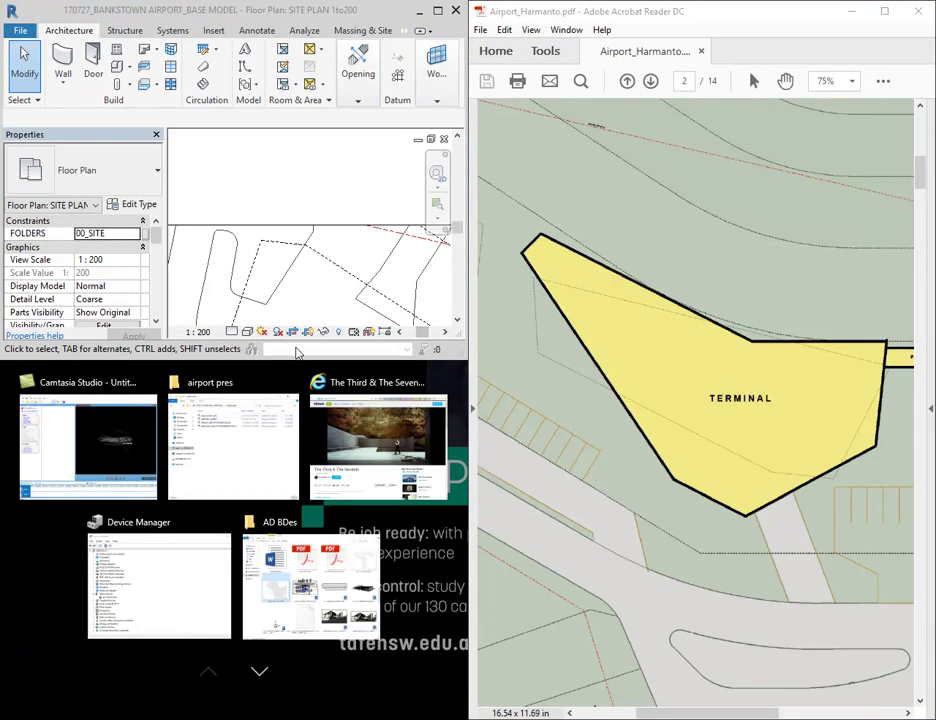
pyautogui.moveTo(285, 357); pyautogui.dragTo(253, 712)
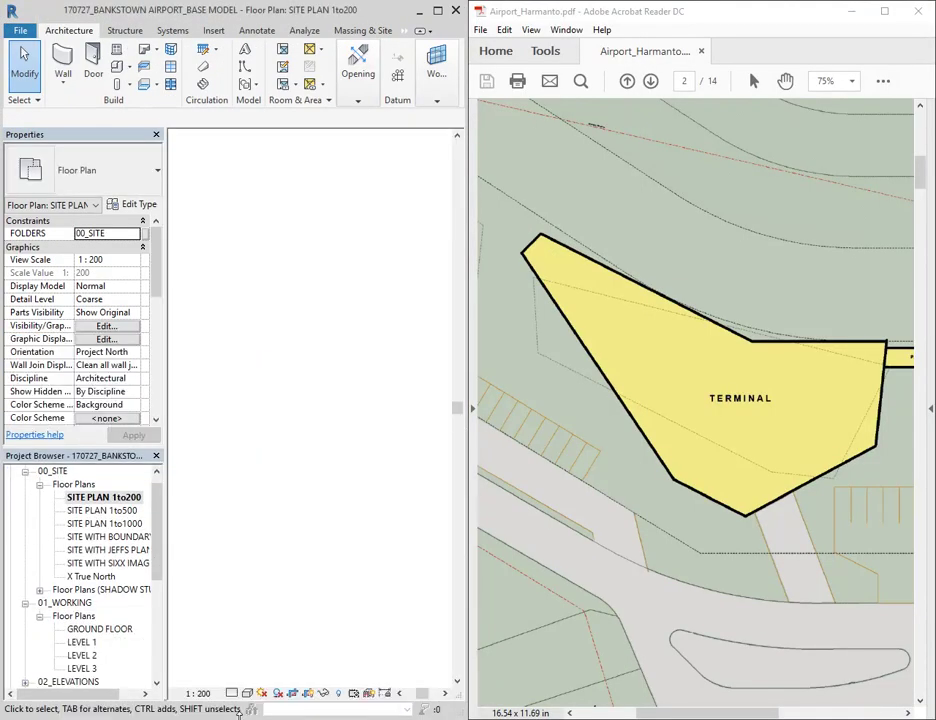
pyautogui.moveTo(465, 471); pyautogui.dragTo(644, 453)
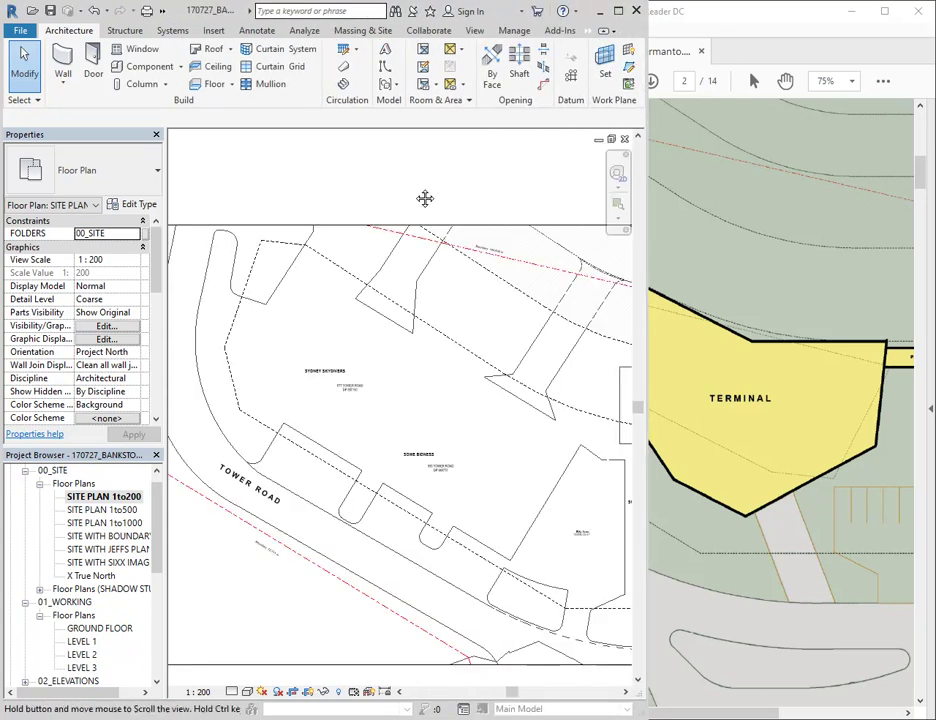
pyautogui.moveTo(418, 194); pyautogui.dragTo(397, 199, button='middle')
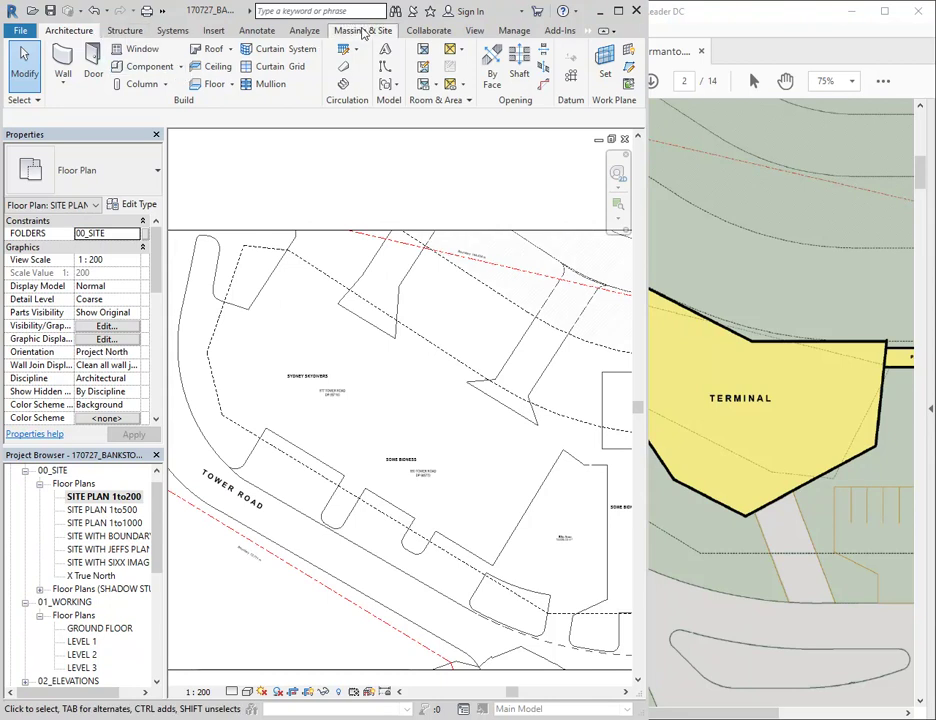
# Step: Review the Show Mass display options for the conceptual mass tools
pyautogui.click(362, 31)
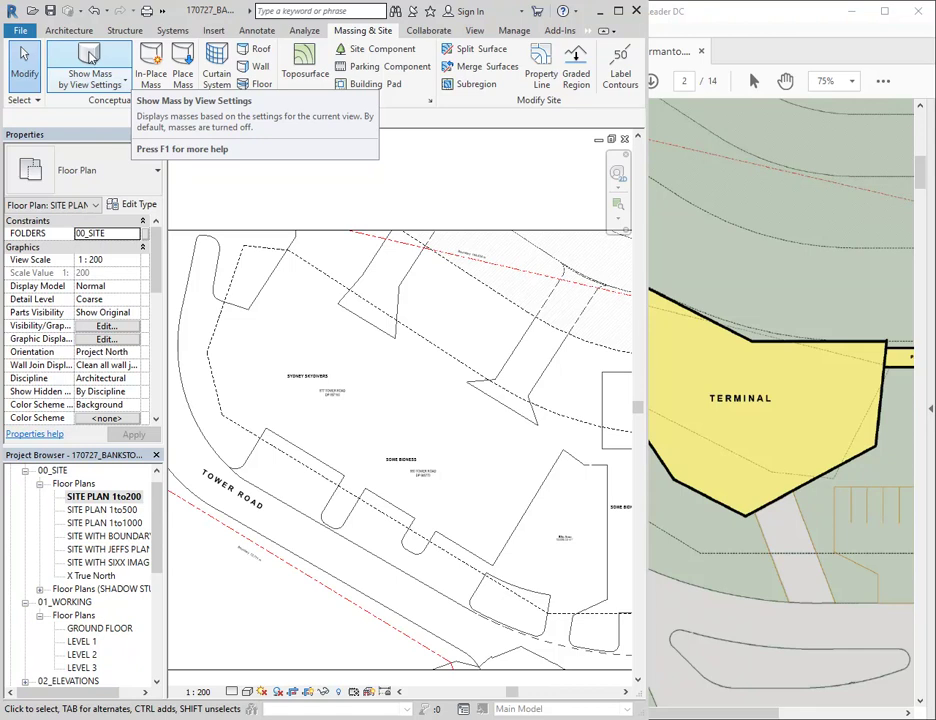
pyautogui.click(94, 78)
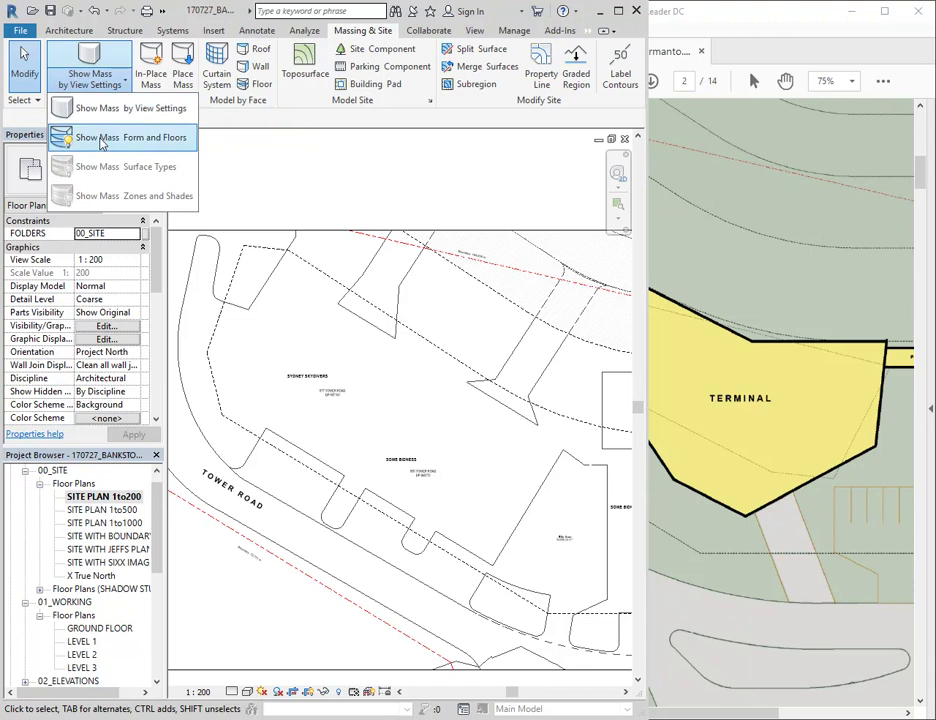
pyautogui.click(87, 80)
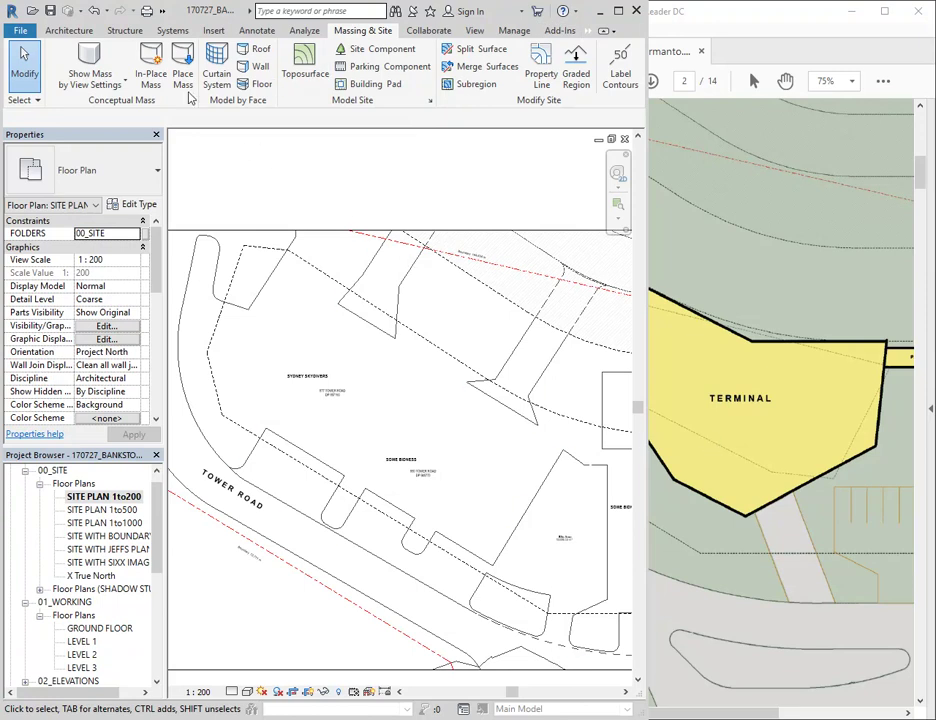
# Step: Narrow the Revit window so the PDF gets more room, and enlarge the PDF around the terminal
pyautogui.moveTo(656, 336); pyautogui.dragTo(604, 342)
pyautogui.keyDown('ctrl'); pyautogui.click(829, 372); pyautogui.keyUp('ctrl')
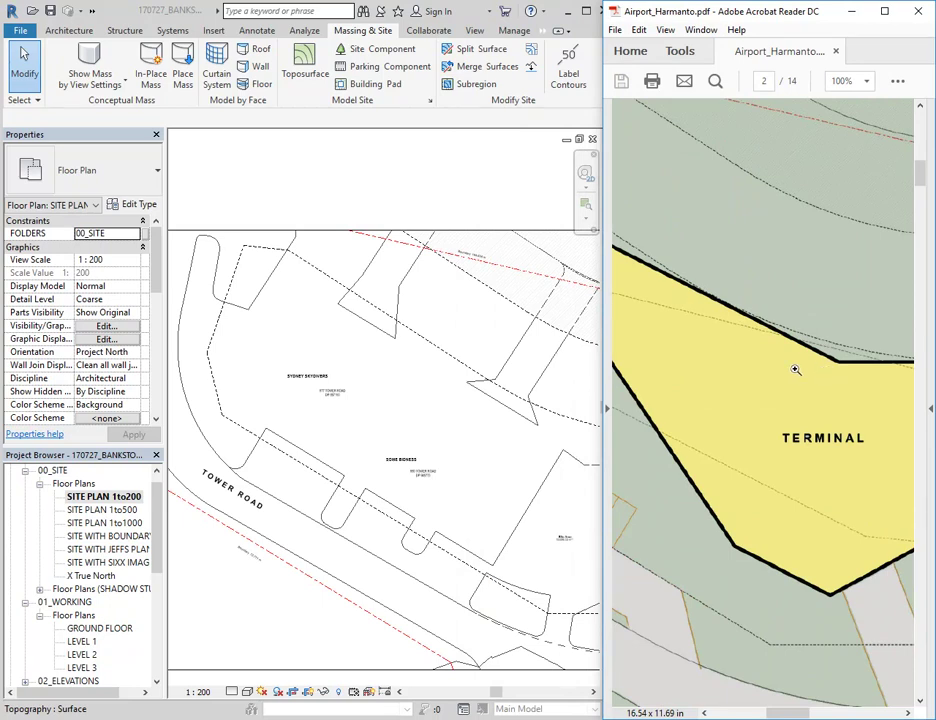
pyautogui.keyDown('ctrl'); pyautogui.scroll(1, 795, 370); pyautogui.keyUp('ctrl')
pyautogui.keyDown('ctrl'); pyautogui.scroll(1, 780, 379); pyautogui.keyUp('ctrl')
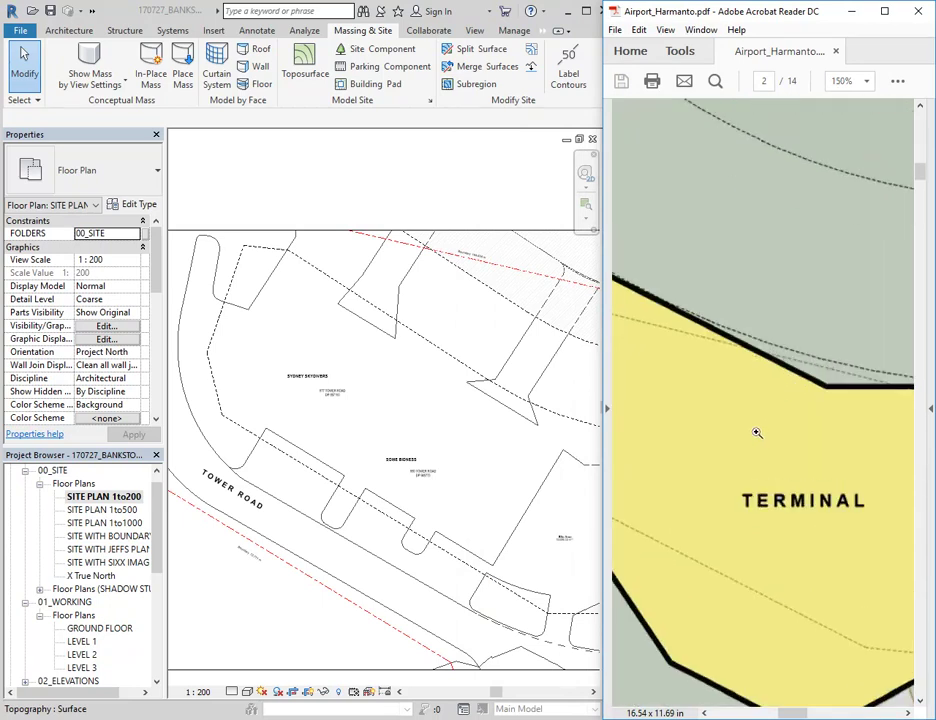
pyautogui.keyDown('ctrl'); pyautogui.scroll(1, 757, 432); pyautogui.keyUp('ctrl')
pyautogui.rightClick(760, 410)
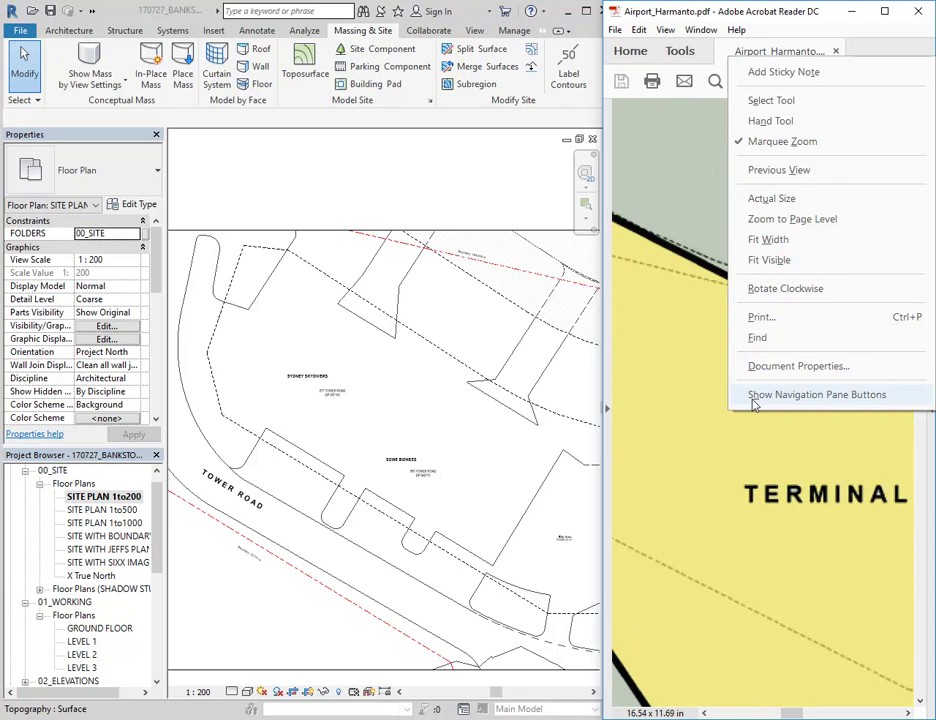
pyautogui.click(673, 340)
# Step: Use Dynamic Zoom on the PDF and frame the terminal's end and the adjoining road at 66.7%
pyautogui.click(663, 29)
pyautogui.moveTo(684, 106)
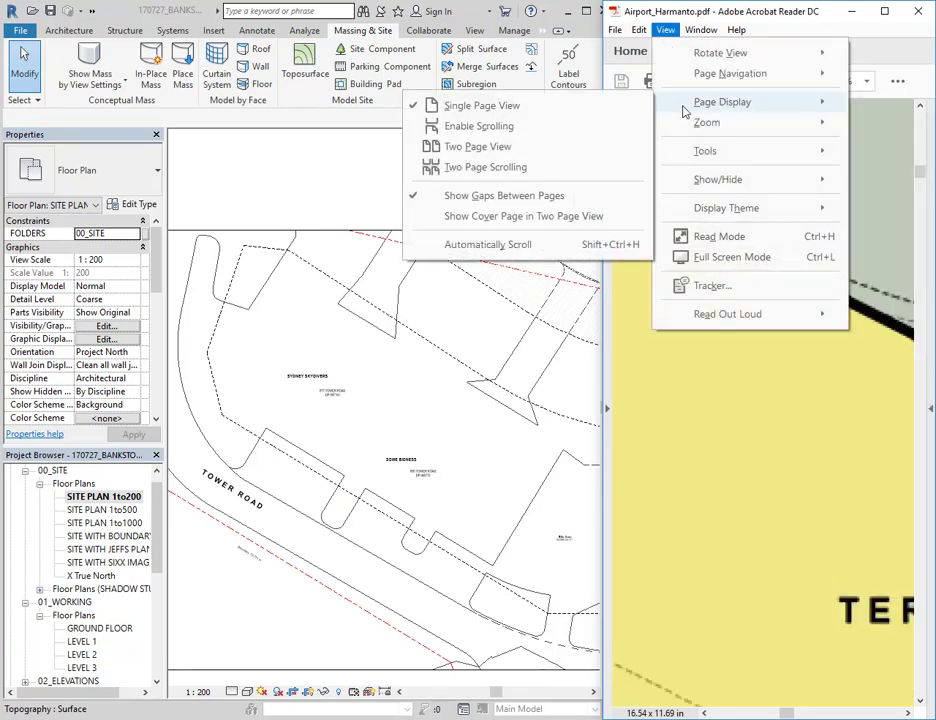
pyautogui.moveTo(706, 124)
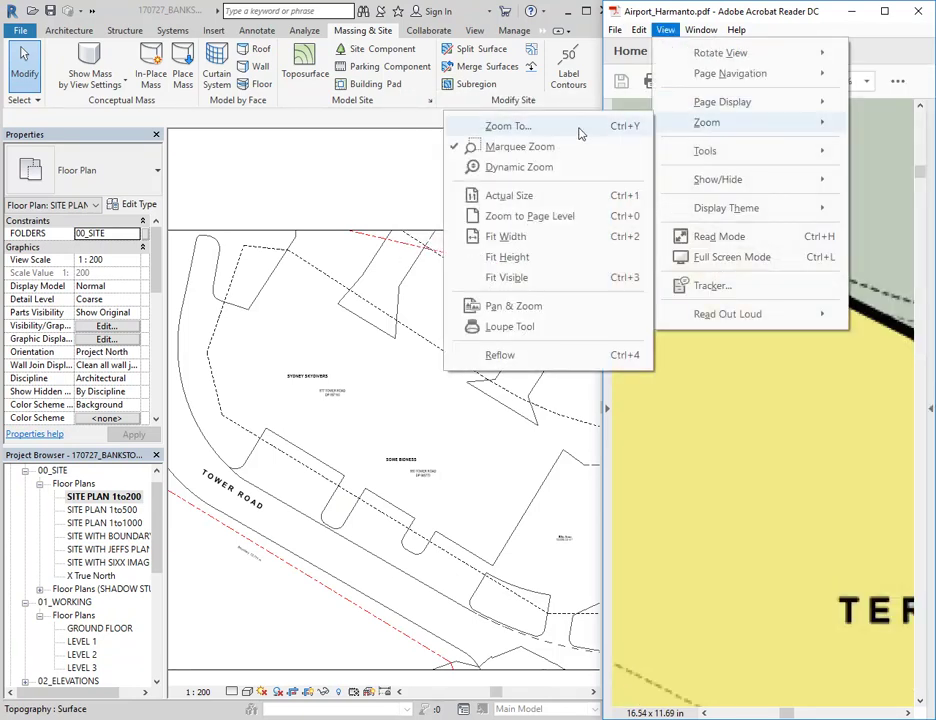
pyautogui.click(515, 167)
pyautogui.moveTo(726, 374); pyautogui.dragTo(743, 206)
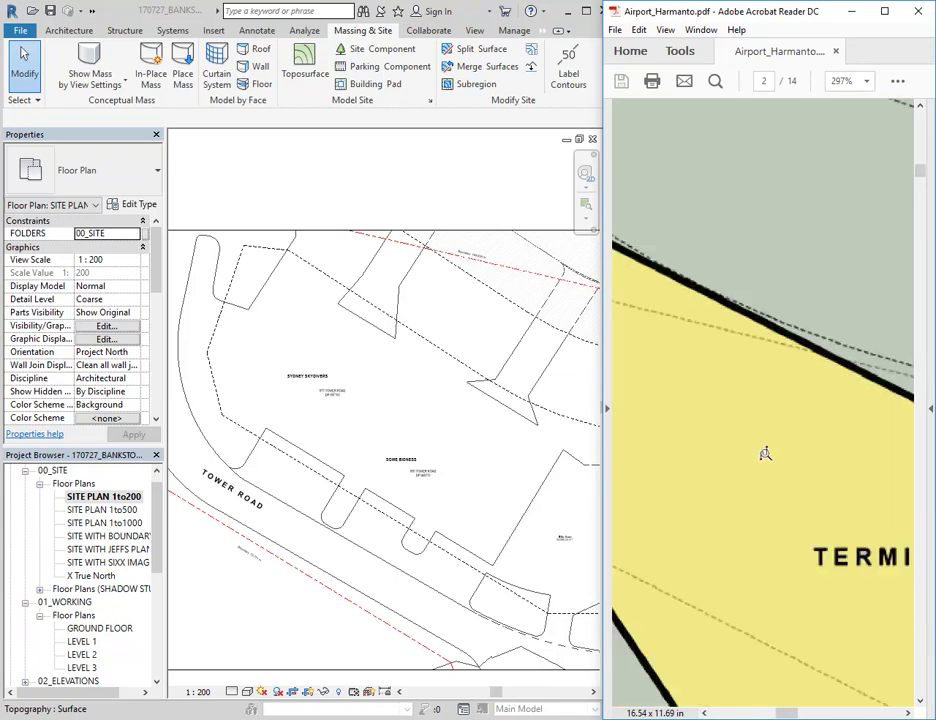
pyautogui.scroll(-5, 712, 450)
pyautogui.scroll(1, 762, 462)
pyautogui.moveTo(792, 712)
pyautogui.mouseDown()
pyautogui.moveTo(766, 713)
pyautogui.moveTo(791, 710)
pyautogui.mouseUp()
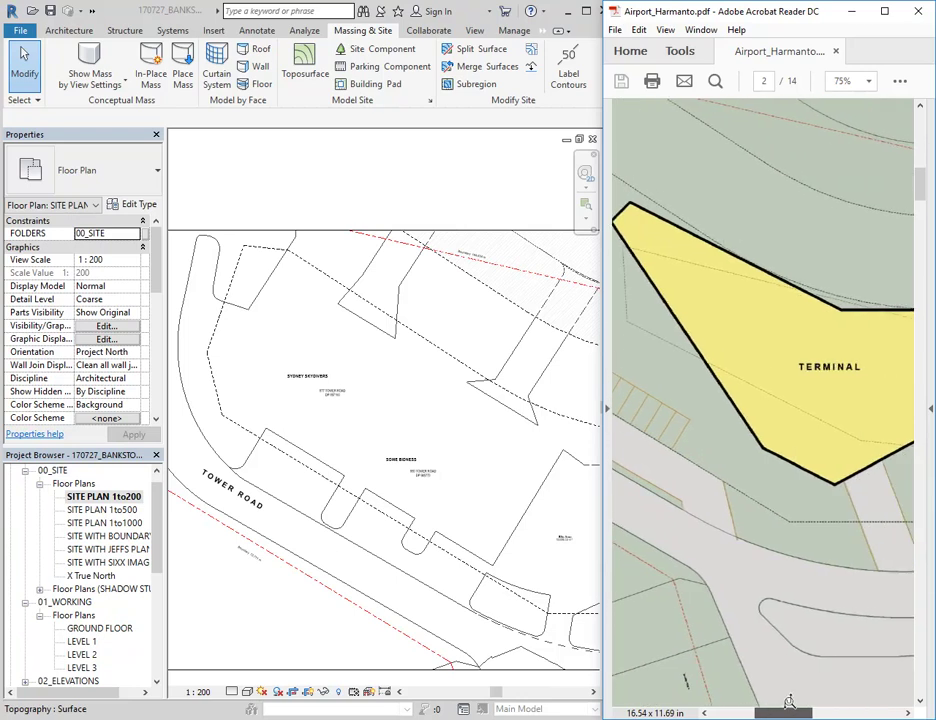
pyautogui.keyDown('ctrl'); pyautogui.scroll(-1, 777, 366); pyautogui.keyUp('ctrl')
# Step: Create an in-place mass named Terminal in the site plan, dismissing the save reminder and the Show Mass notice
pyautogui.click(455, 433)
pyautogui.moveTo(386, 443); pyautogui.dragTo(340, 437, button='middle')
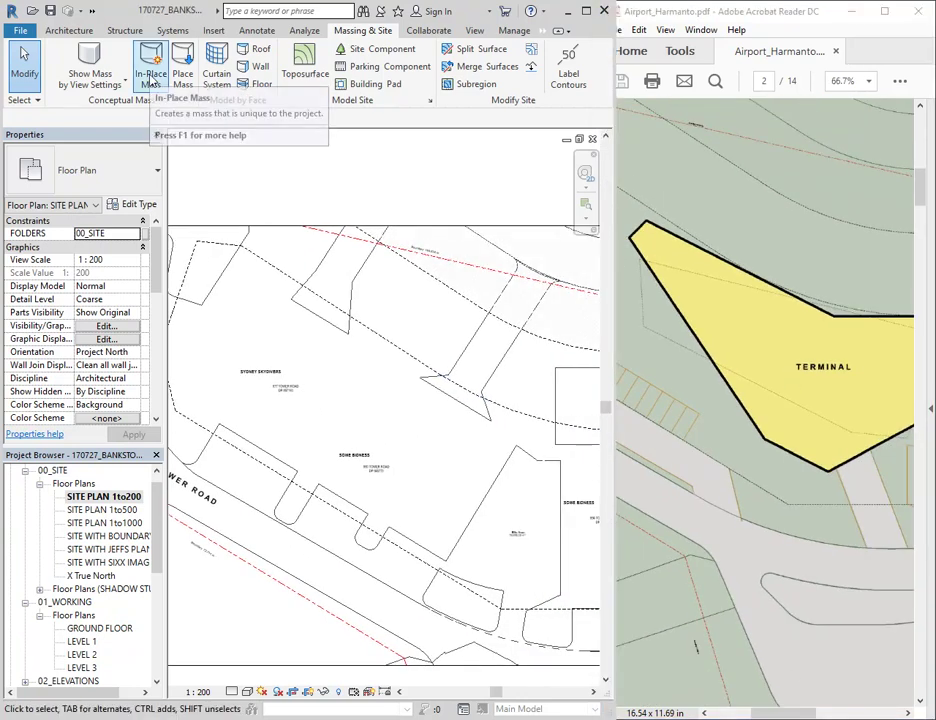
pyautogui.click(150, 76)
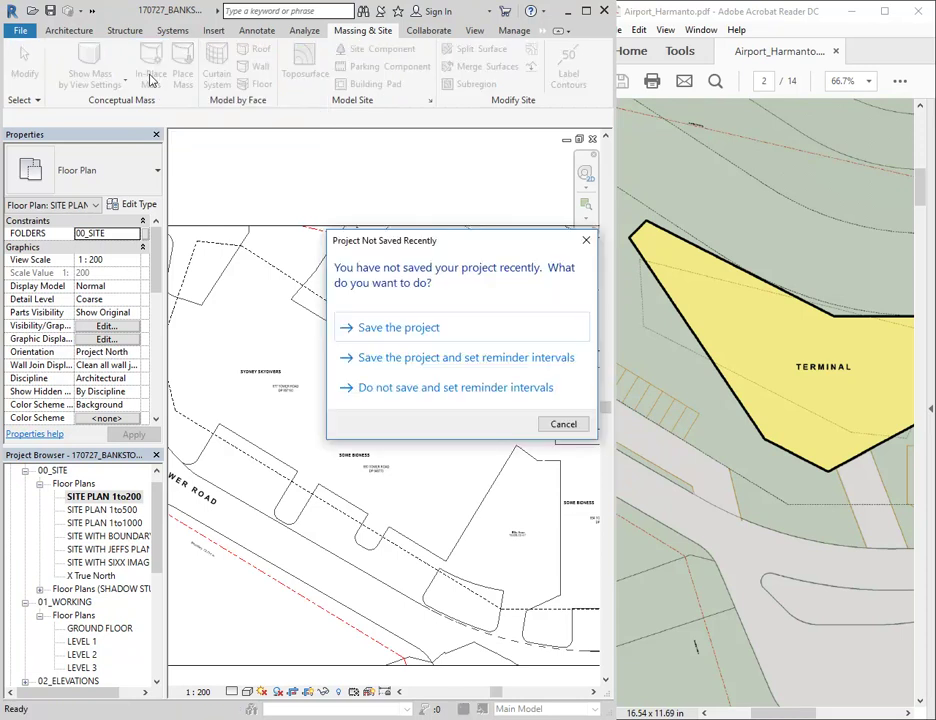
pyautogui.click(563, 424)
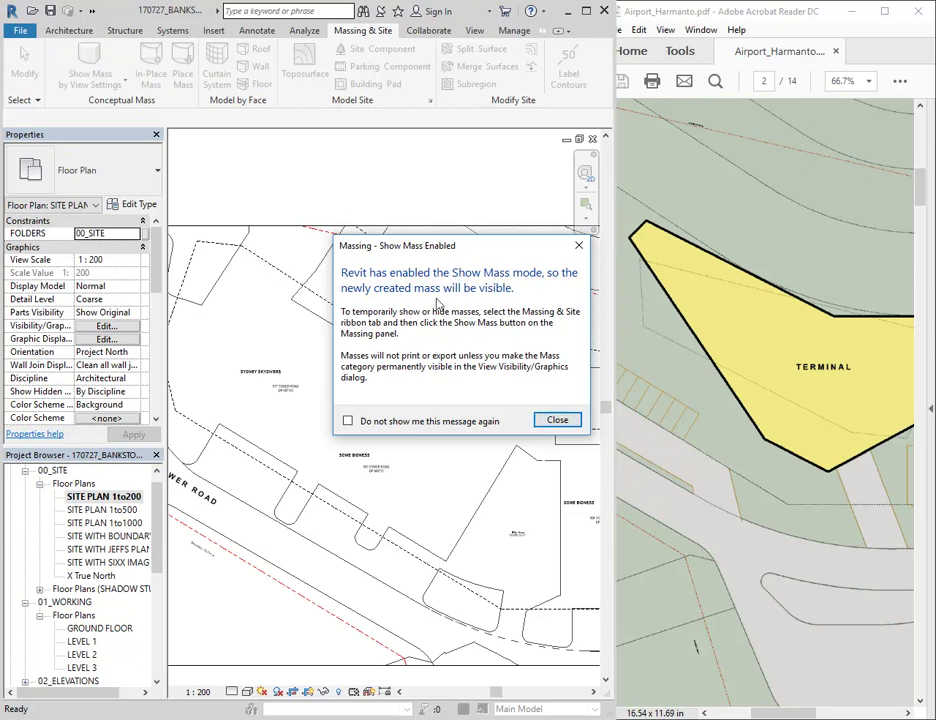
pyautogui.click(557, 420)
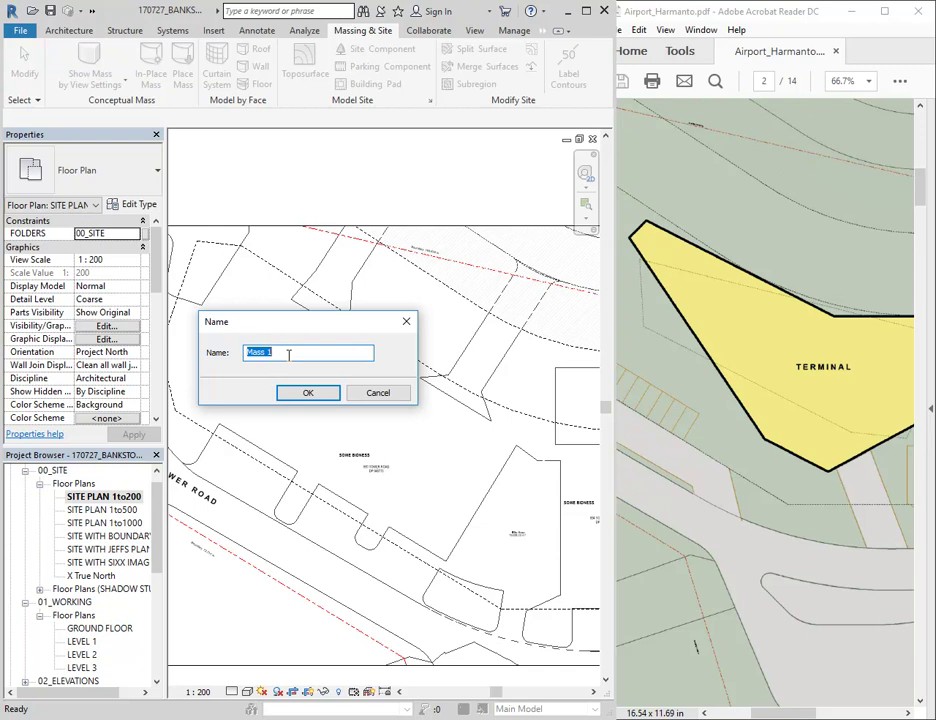
pyautogui.write('Terminal')
pyautogui.click(306, 392)
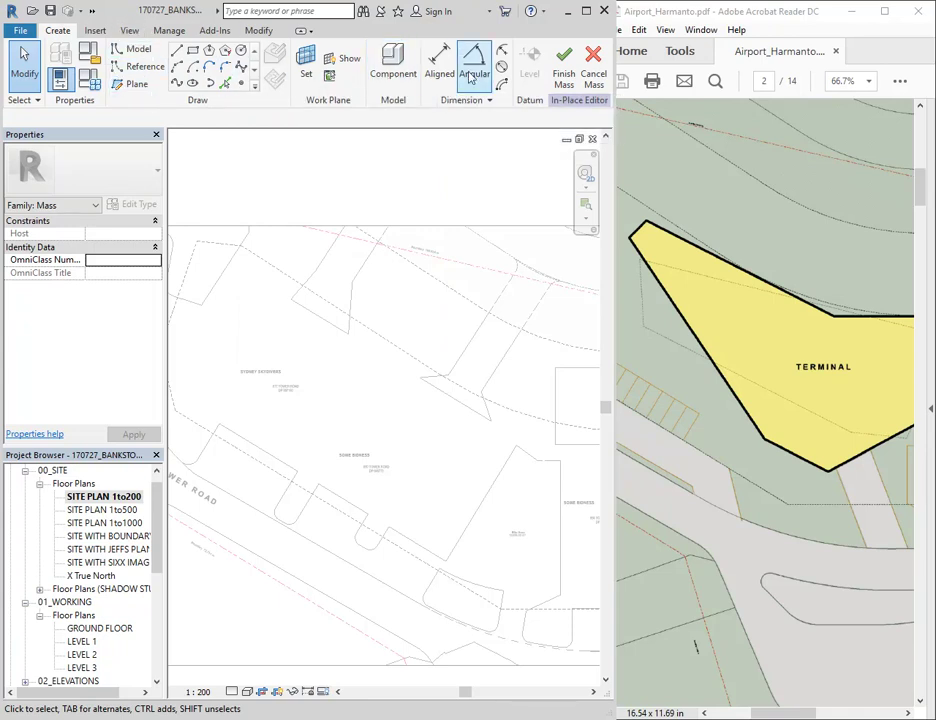
# Step: Draw the terminal's taxiway-side outline with model lines: about 21 m horizontal, a 45 m diagonal at 153°, and a 7 m perpendicular return
pyautogui.click(131, 57)
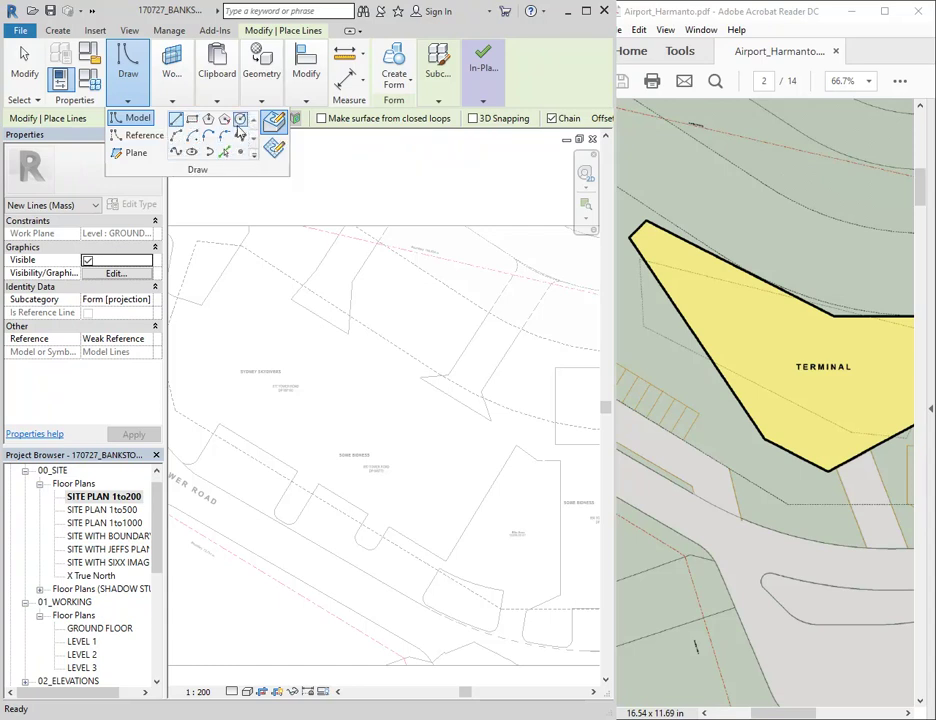
pyautogui.click(176, 122)
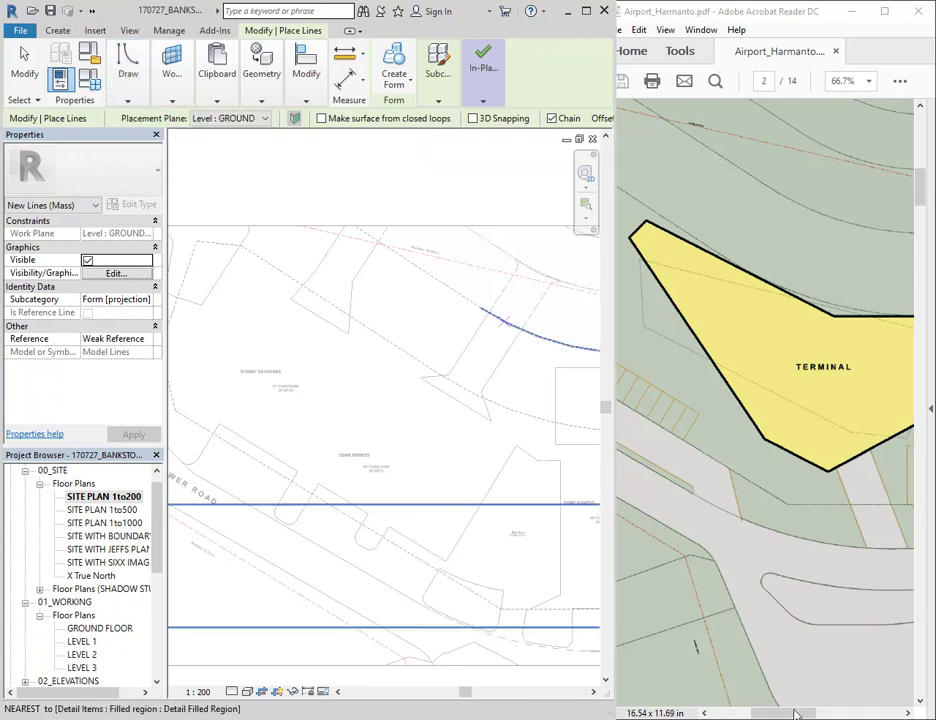
pyautogui.moveTo(789, 713); pyautogui.dragTo(799, 714)
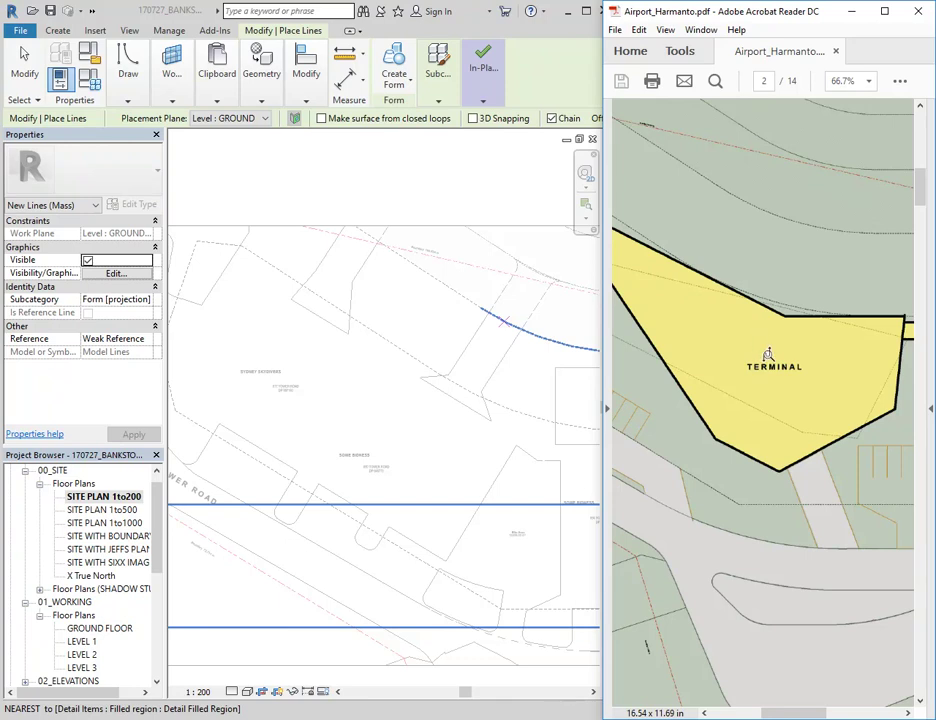
pyautogui.keyDown('ctrl'); pyautogui.scroll(-1, 740, 370); pyautogui.keyUp('ctrl')
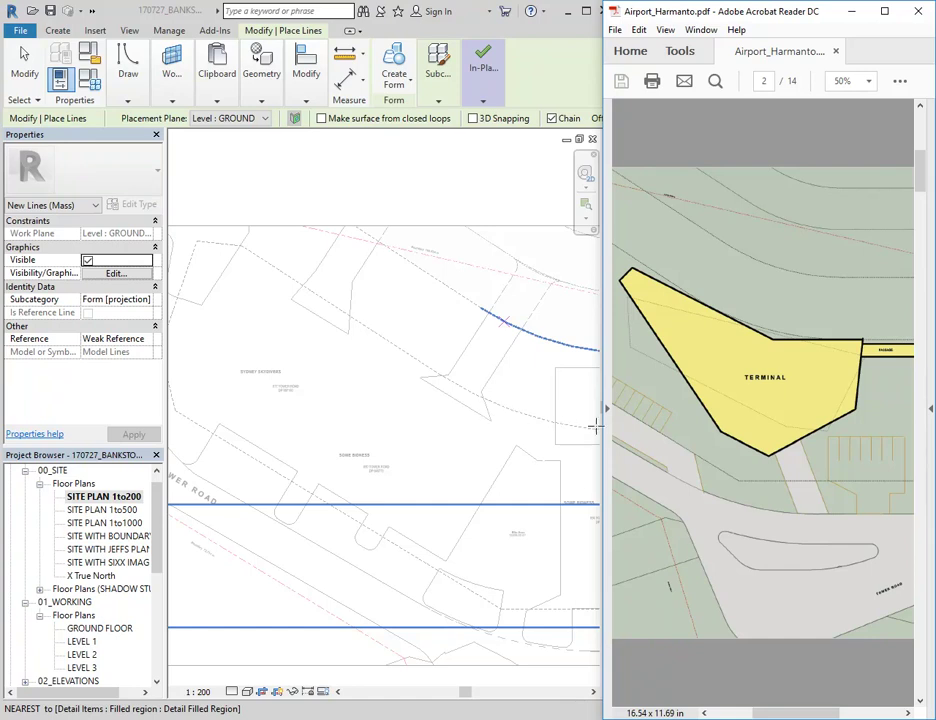
pyautogui.moveTo(464, 691); pyautogui.dragTo(478, 693)
pyautogui.click(522, 645)
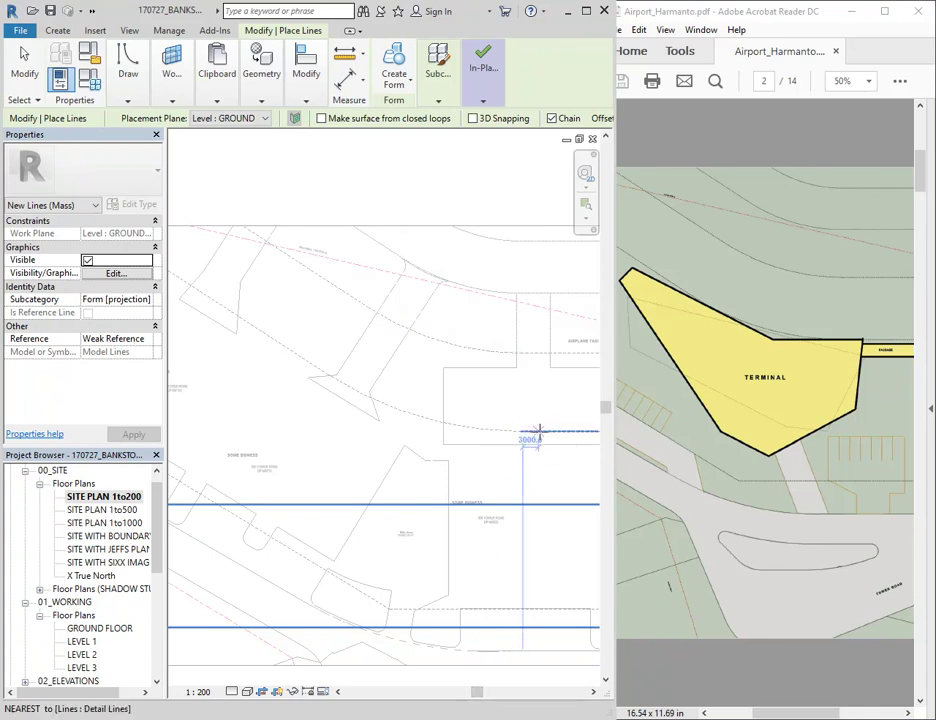
pyautogui.click(549, 432)
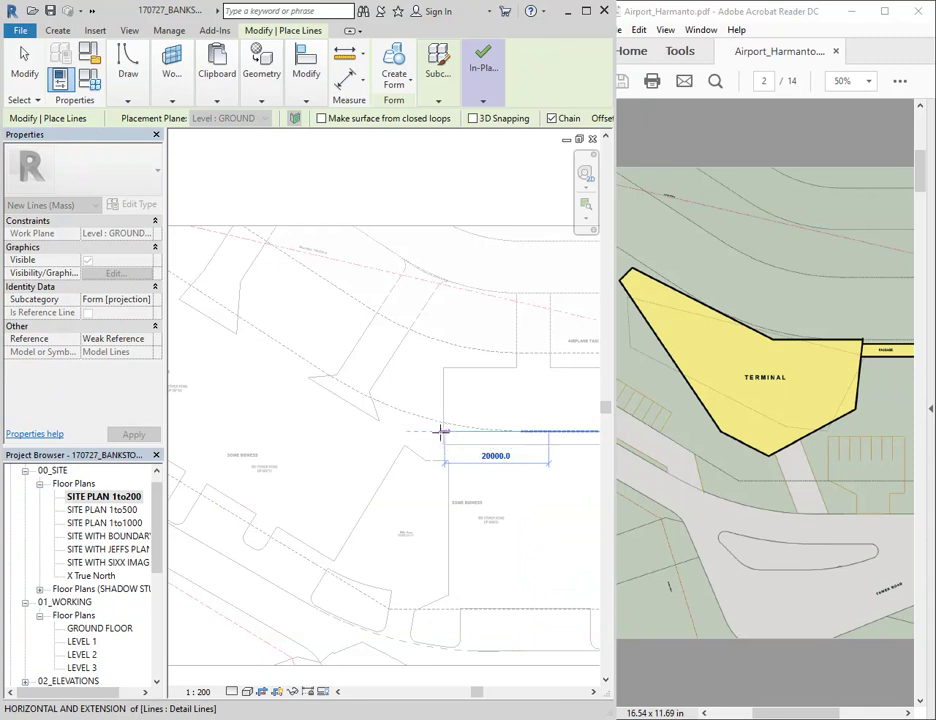
pyautogui.click(441, 432)
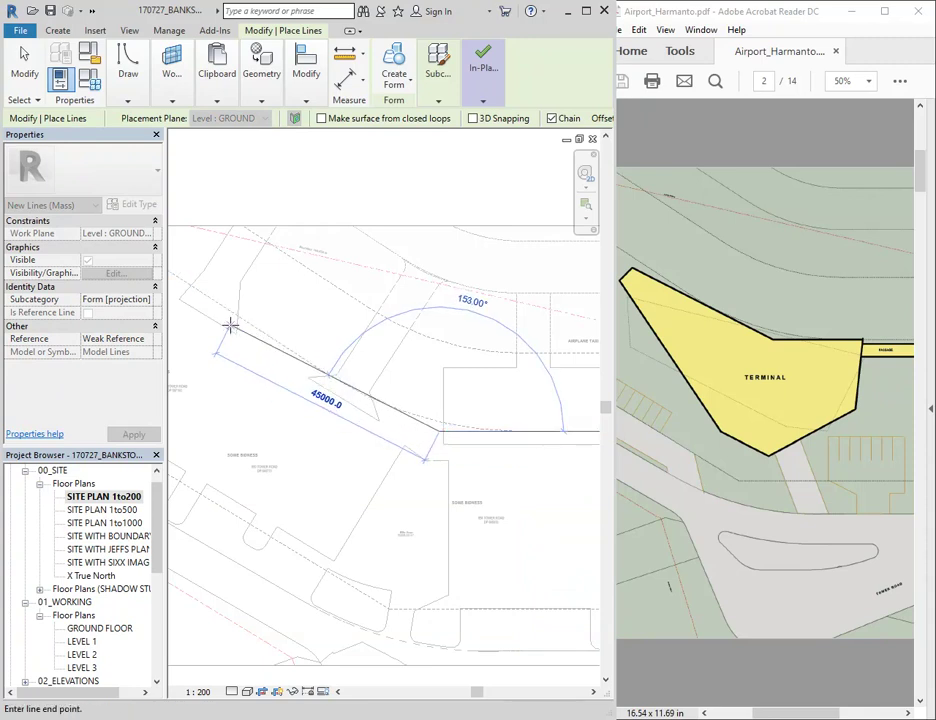
pyautogui.click(230, 325)
pyautogui.click(215, 355)
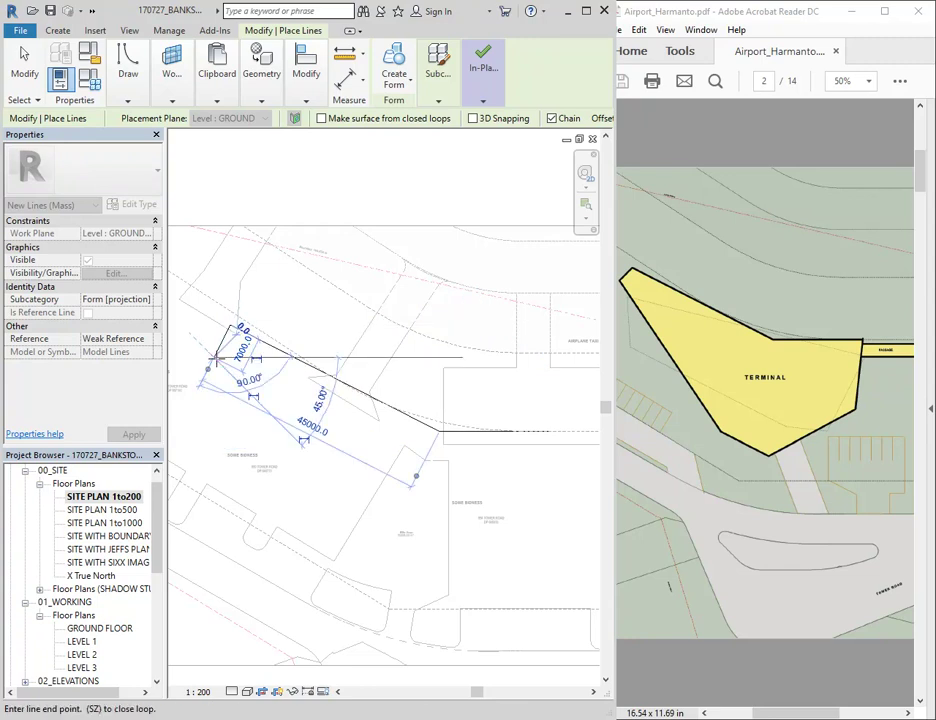
# Step: Close the terminal outline with a long diagonal, a 15 m edge parallel to the 45 m one, a 19 m edge and a final side
pyautogui.click(385, 569)
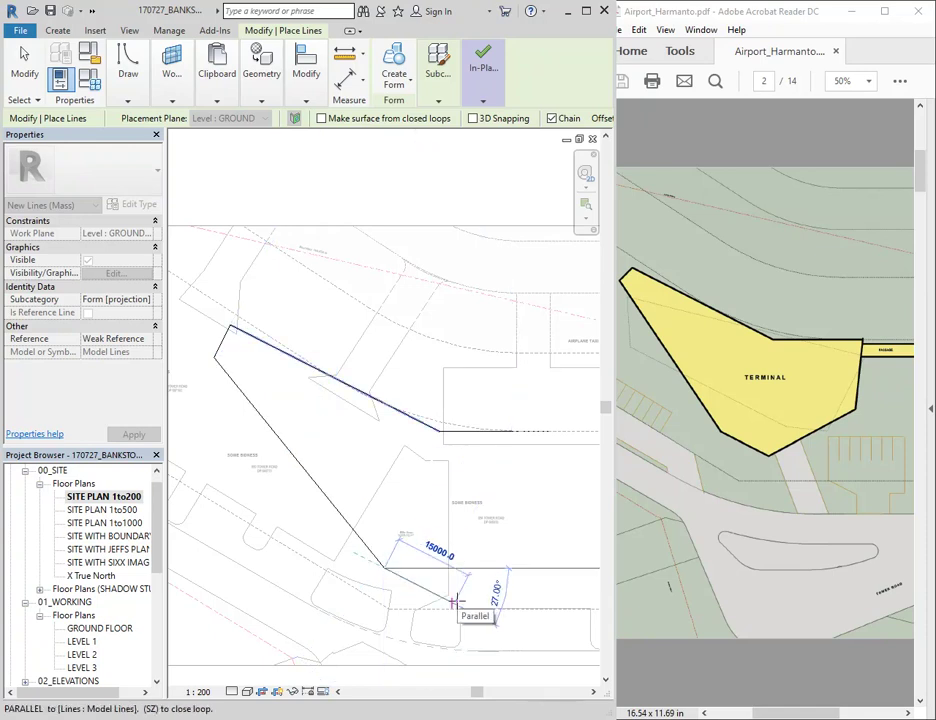
pyautogui.click(452, 603)
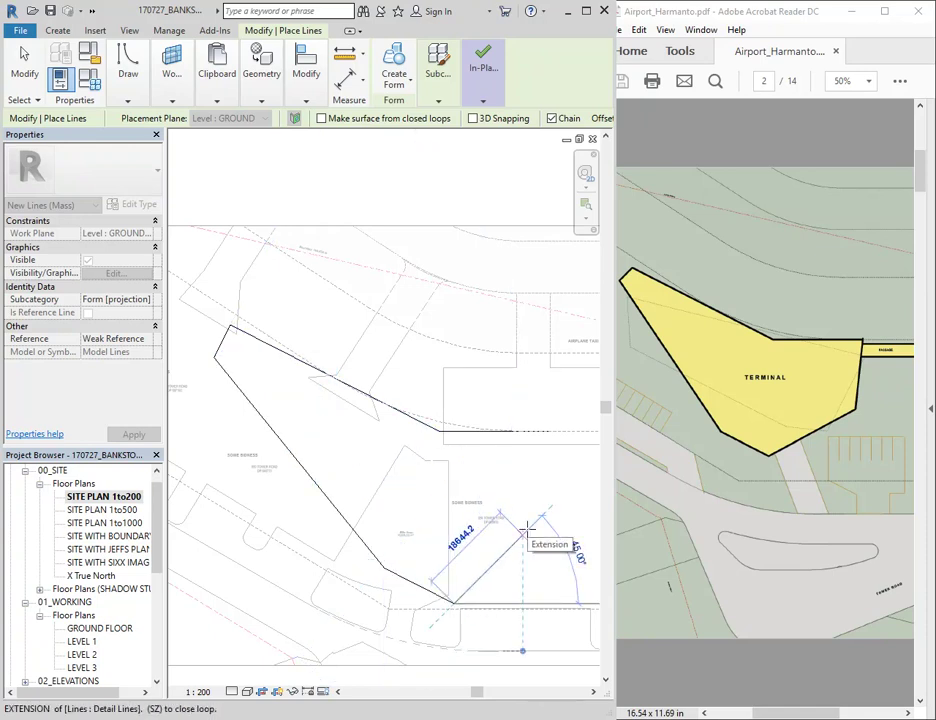
pyautogui.click(534, 560)
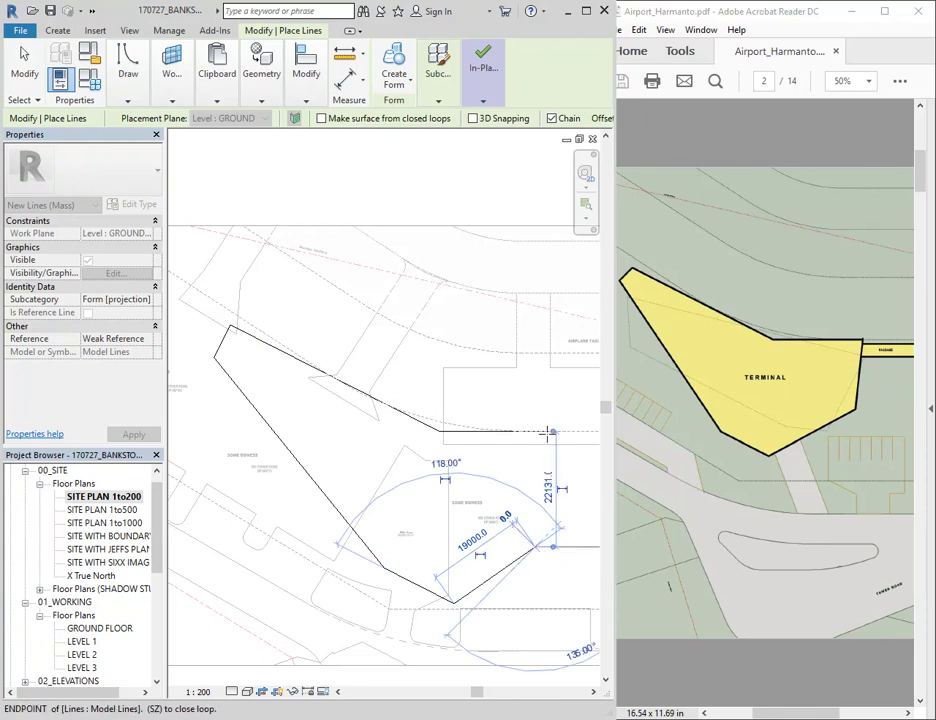
pyautogui.click(548, 432)
pyautogui.press('Escape')
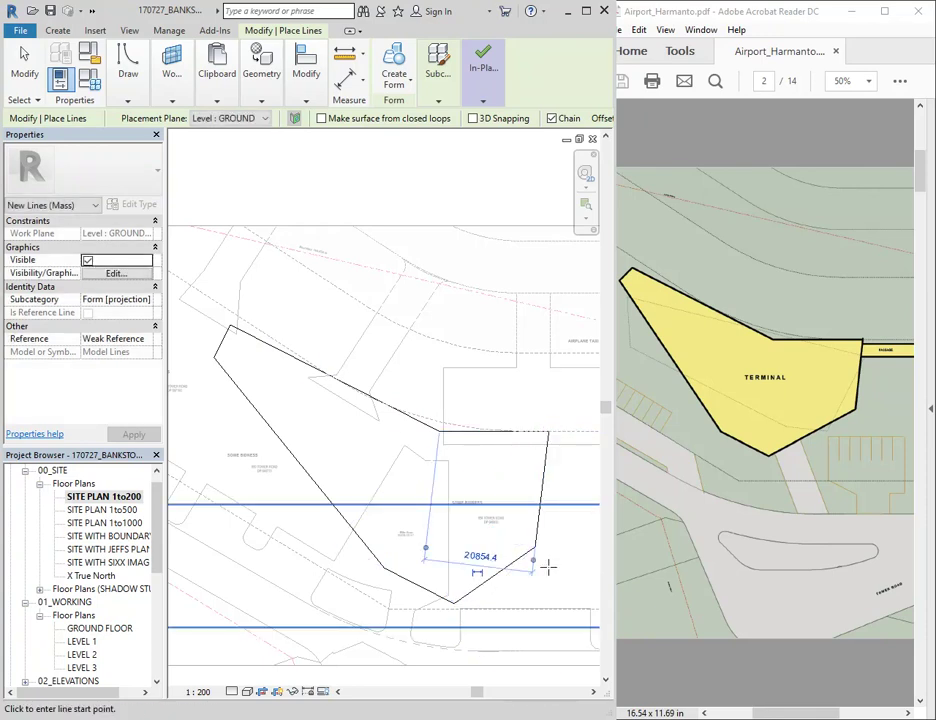
pyautogui.rightClick(474, 395)
pyautogui.click(503, 406)
pyautogui.rightClick(509, 405)
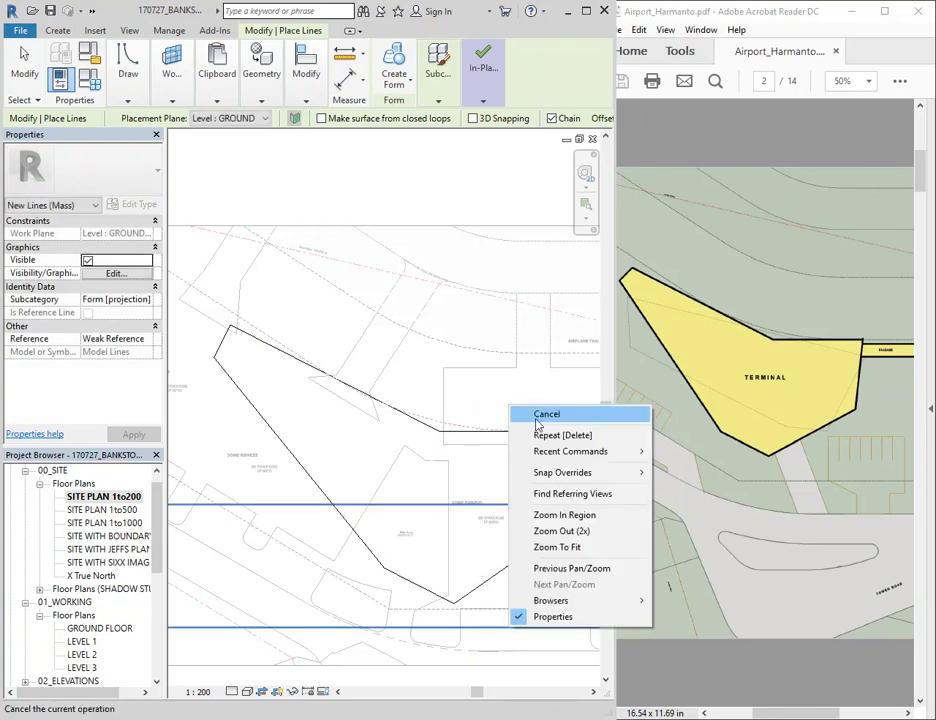
pyautogui.click(536, 419)
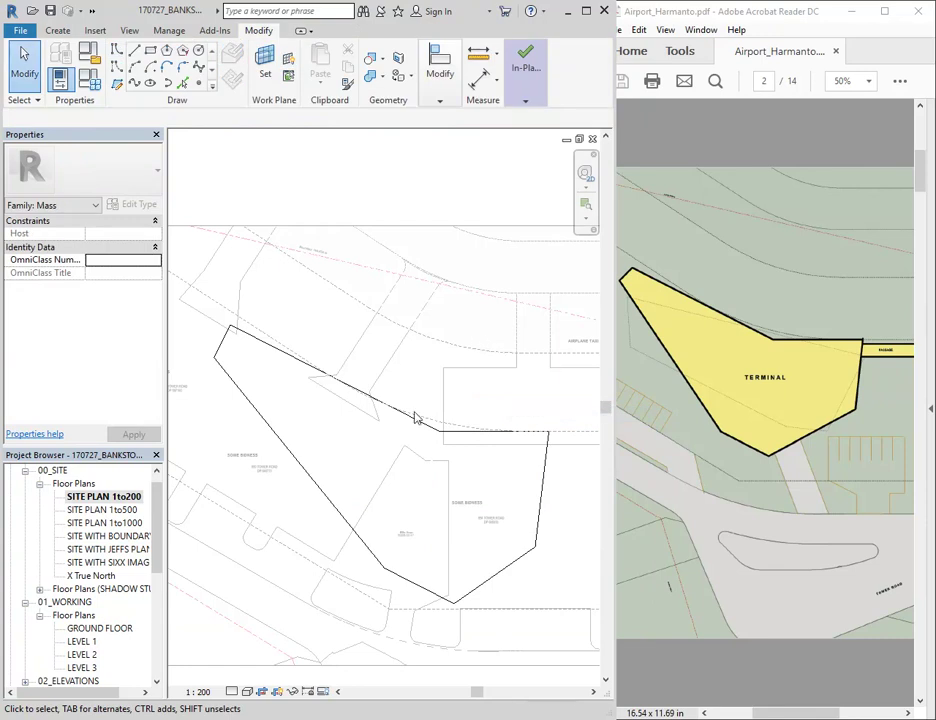
# Step: Check that the terminal outline forms one closed loop by highlighting its chain of lines
pyautogui.press('Tab')
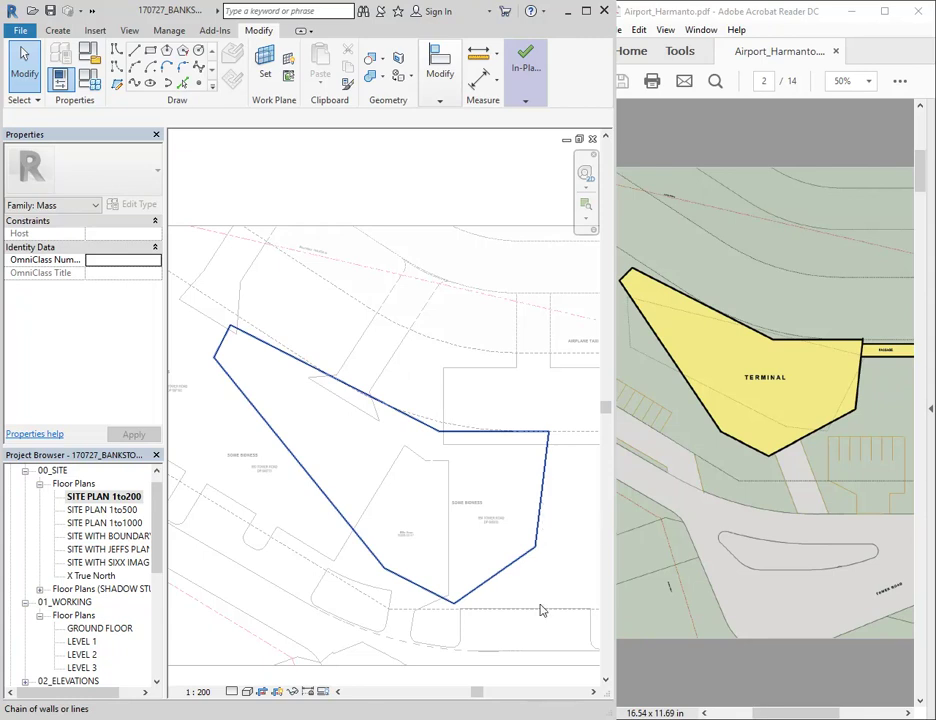
pyautogui.click(540, 508)
pyautogui.press('Escape')
# Step: Draw a closed six-sided sample outline with model lines in the open area beside the terminal's shorter end
pyautogui.scroll(-1, 564, 504)
pyautogui.moveTo(564, 504); pyautogui.dragTo(443, 533, button='middle')
pyautogui.click(117, 85)
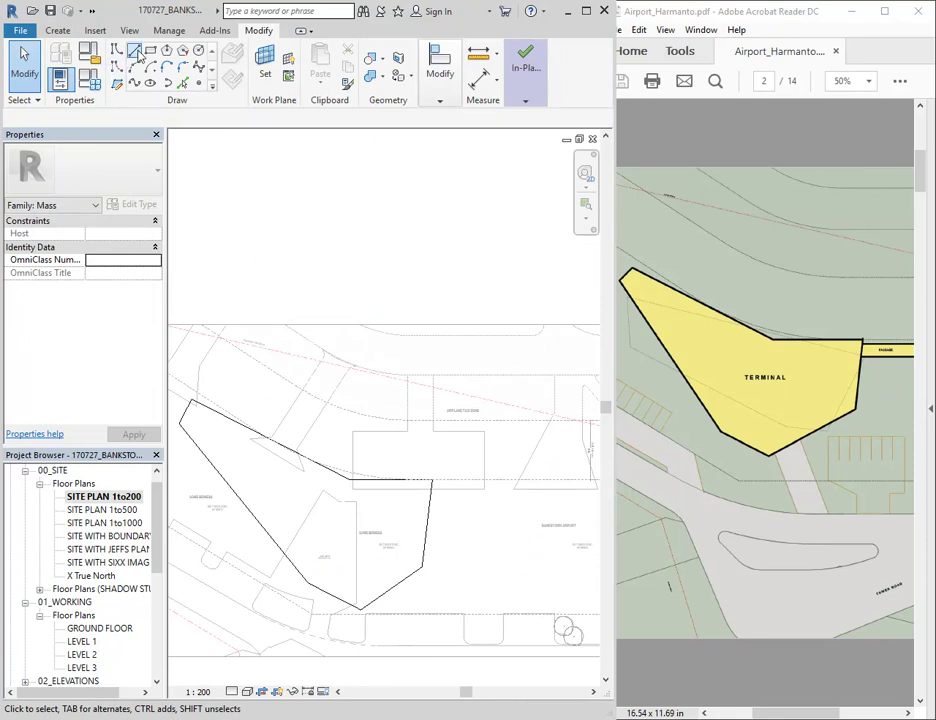
pyautogui.moveTo(370, 466); pyautogui.dragTo(330, 425, button='middle')
pyautogui.click(381, 531)
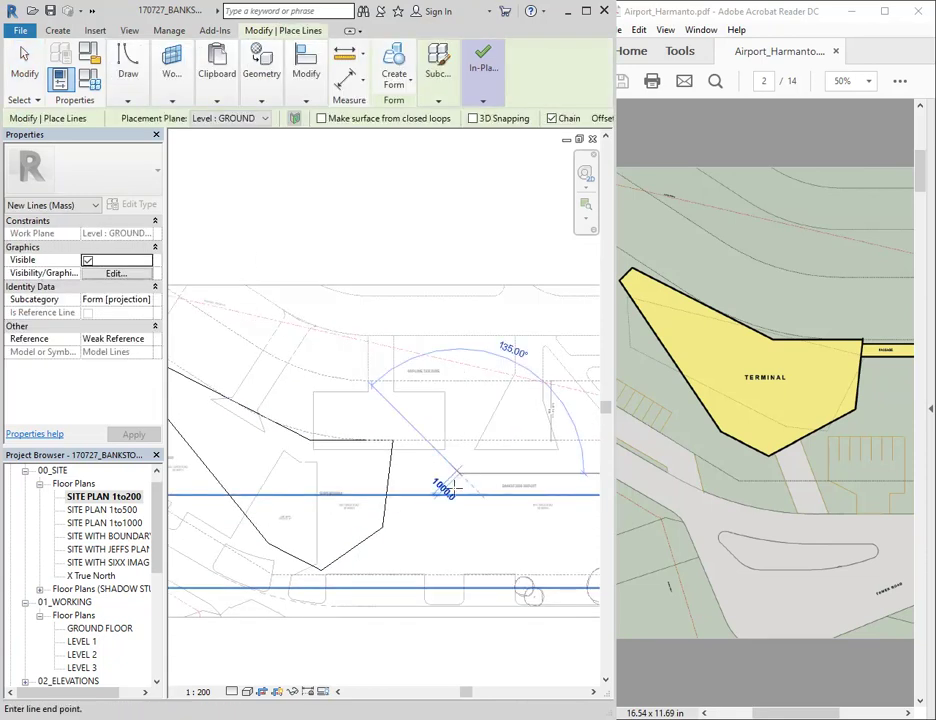
pyautogui.click(519, 547)
pyautogui.click(459, 403)
pyautogui.click(530, 452)
pyautogui.click(522, 522)
pyautogui.click(459, 517)
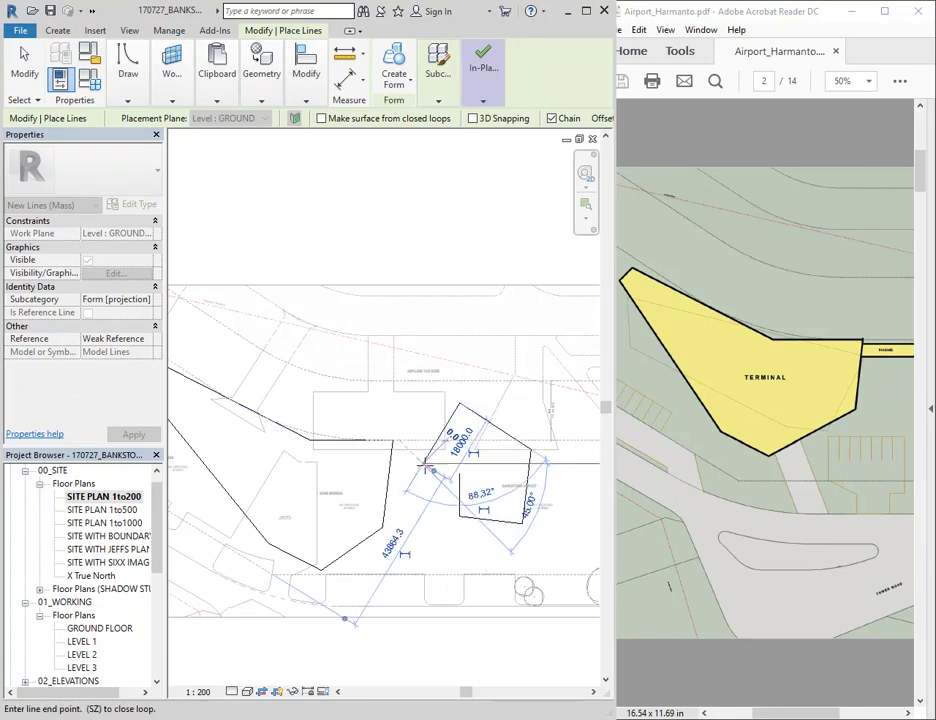
pyautogui.rightClick(481, 346)
pyautogui.click(484, 353)
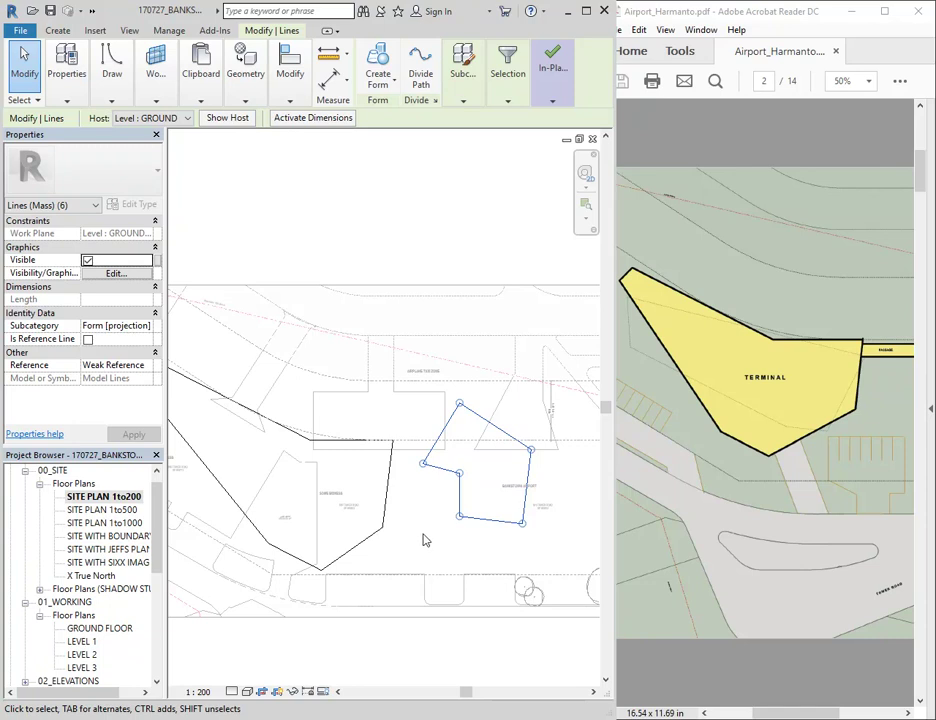
# Step: Move the sample outline's short vertical edge about 4 m toward the terminal with its neighbouring lines attached
pyautogui.click(460, 492)
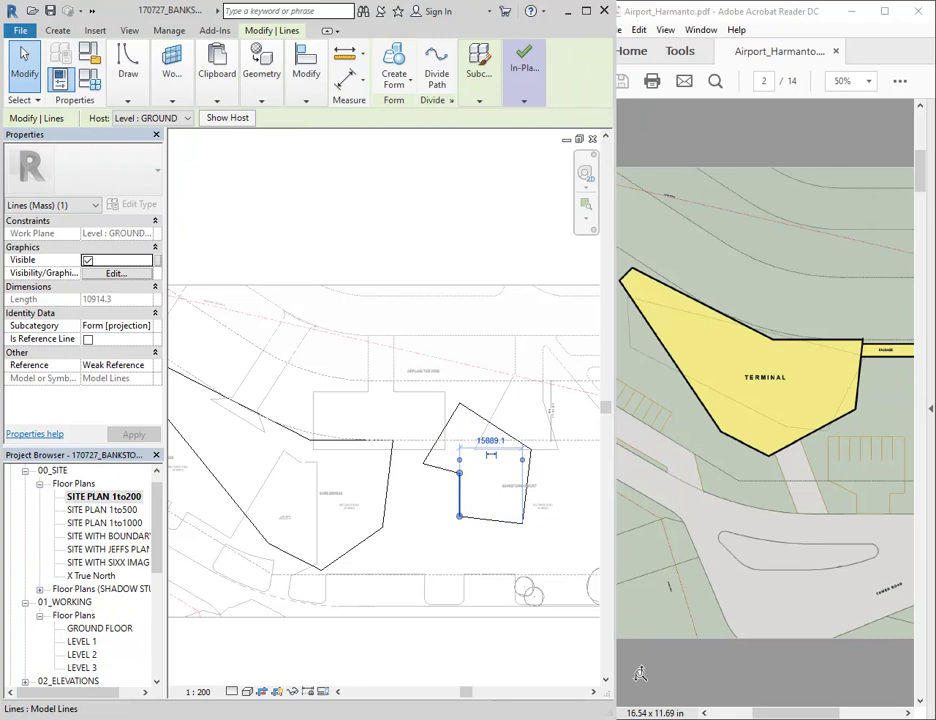
pyautogui.click(446, 472)
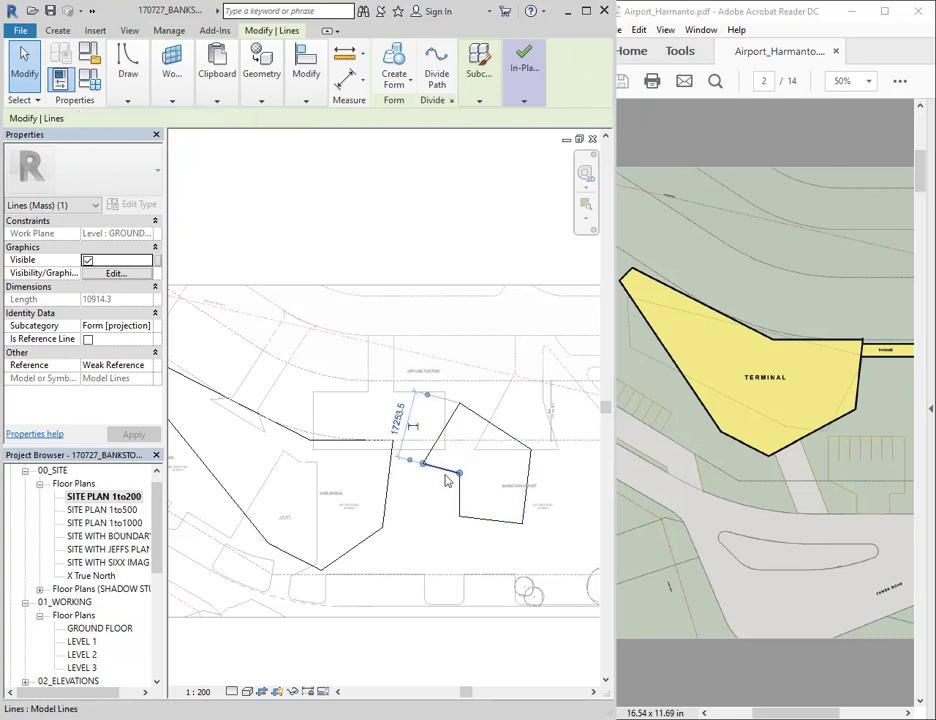
pyautogui.click(459, 511)
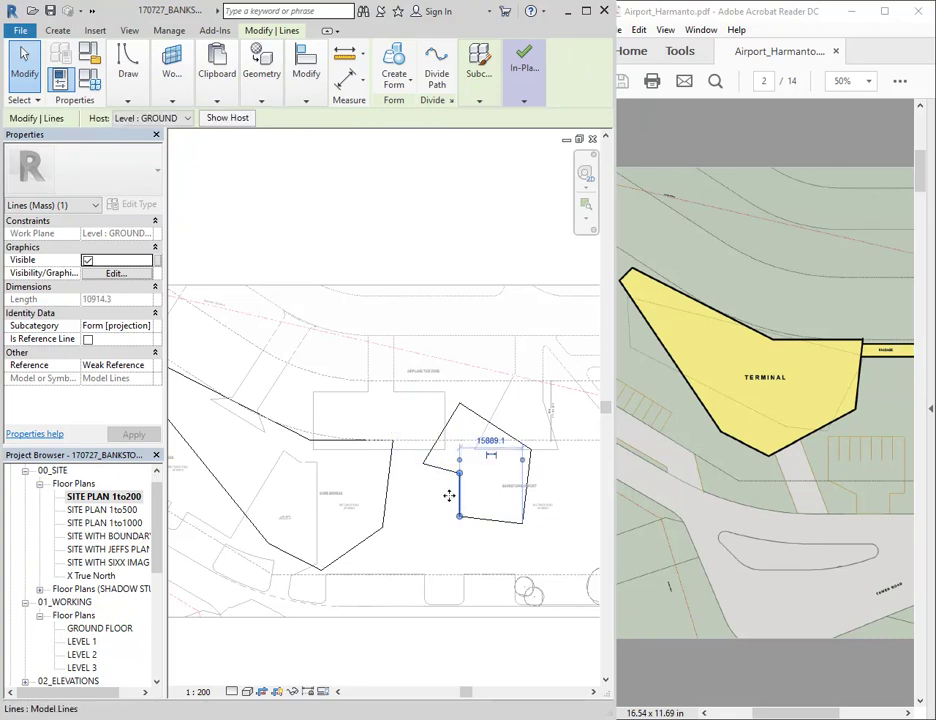
pyautogui.moveTo(455, 488); pyautogui.dragTo(448, 492)
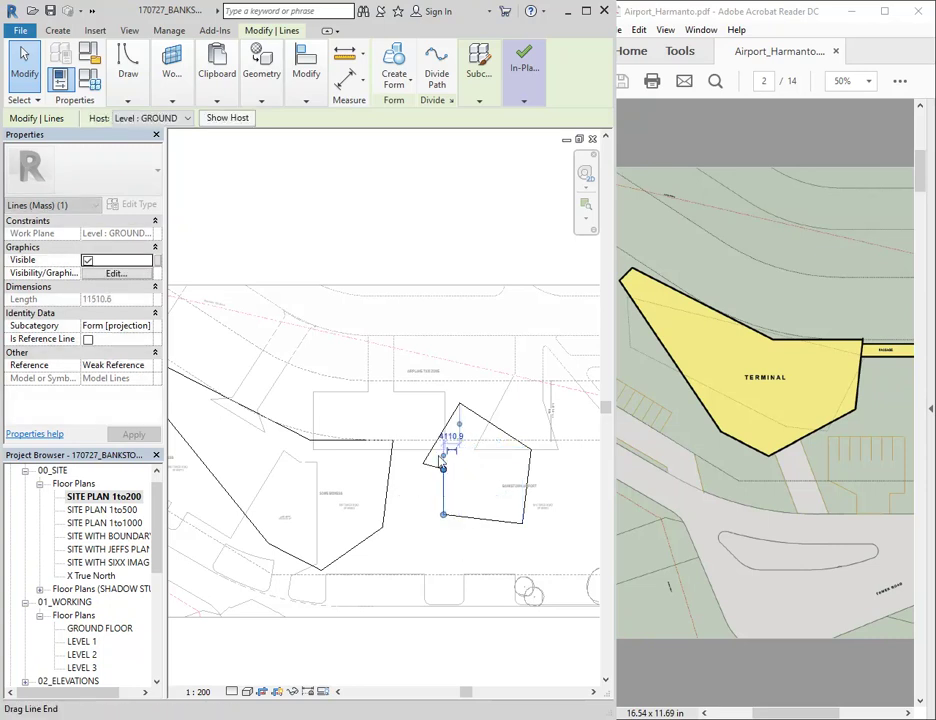
# Step: Move the terminal outline's short end edge about 3 m outward toward the sample outline with its neighbouring lines attached
pyautogui.press('Tab')
pyautogui.click(386, 520)
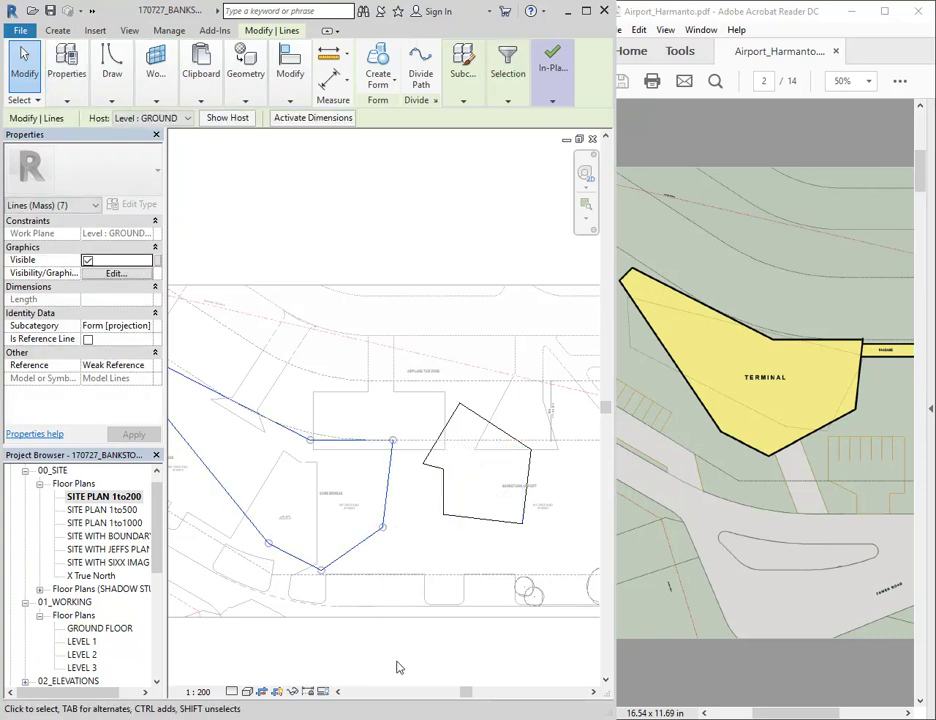
pyautogui.click(385, 500)
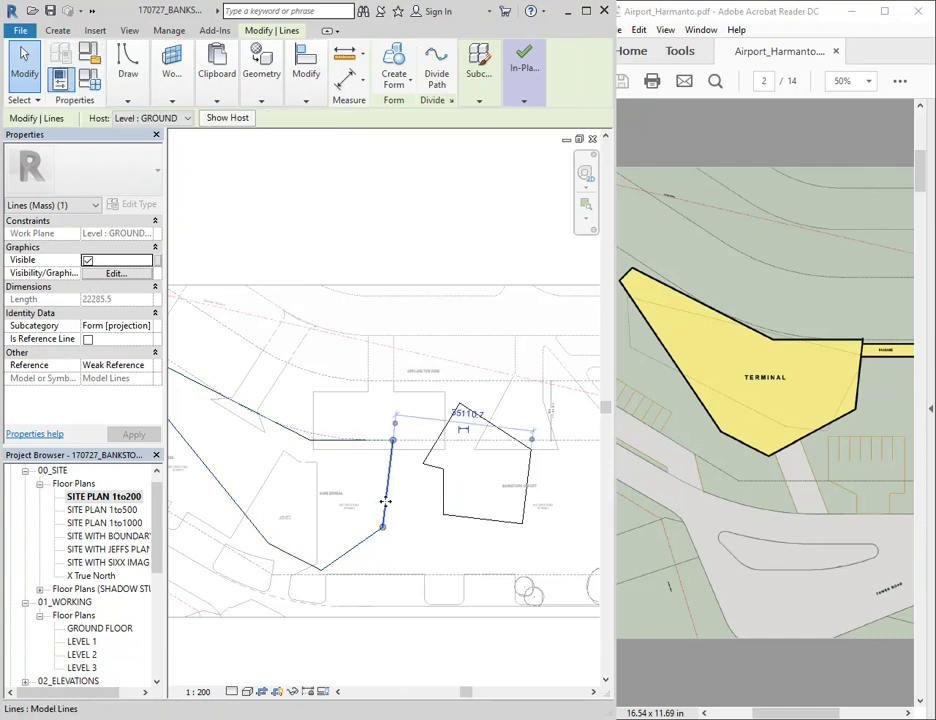
pyautogui.moveTo(399, 497); pyautogui.dragTo(409, 488)
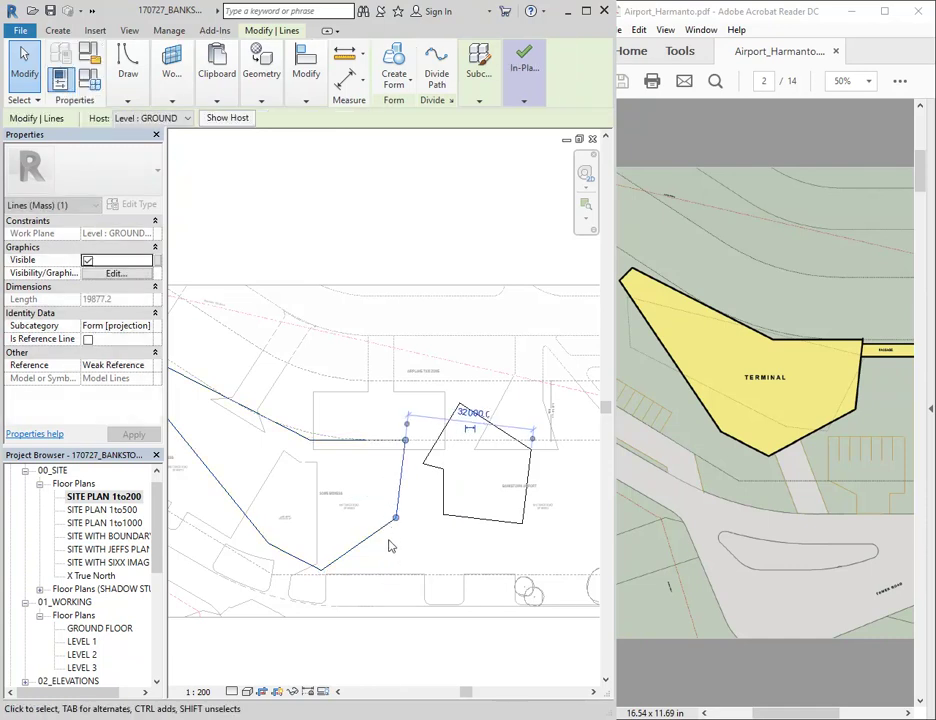
# Step: Compare highlighting the terminal's single end edge with its whole chain of lines, and select the complete chain
pyautogui.press('Escape')
pyautogui.press('Tab')
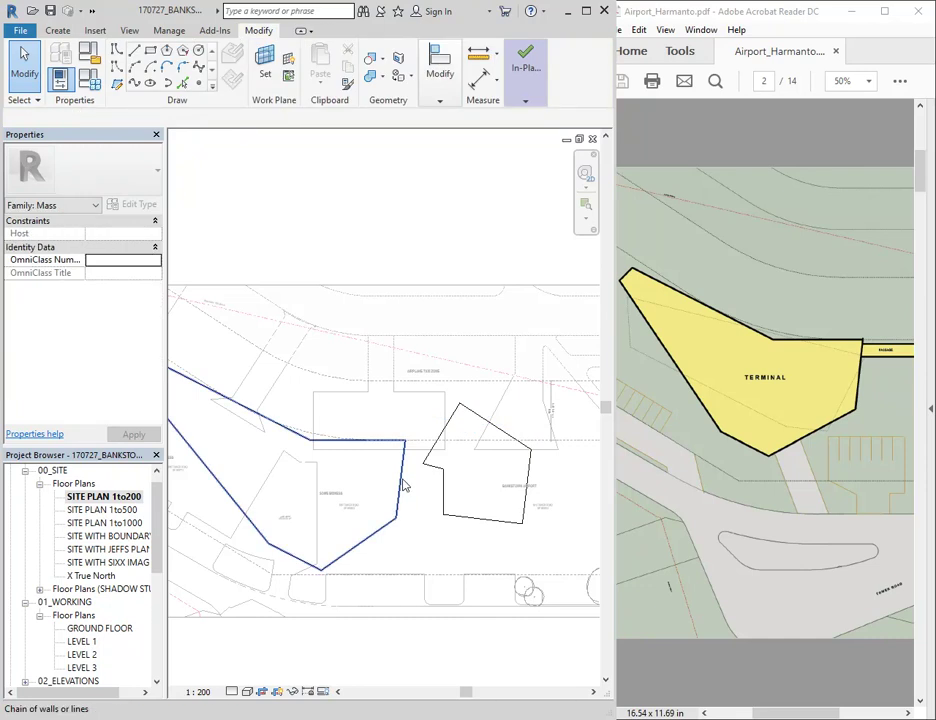
pyautogui.press('Tab')
pyautogui.press('Tab')
pyautogui.press('Tab')
pyautogui.press('Tab')
pyautogui.press('Tab')
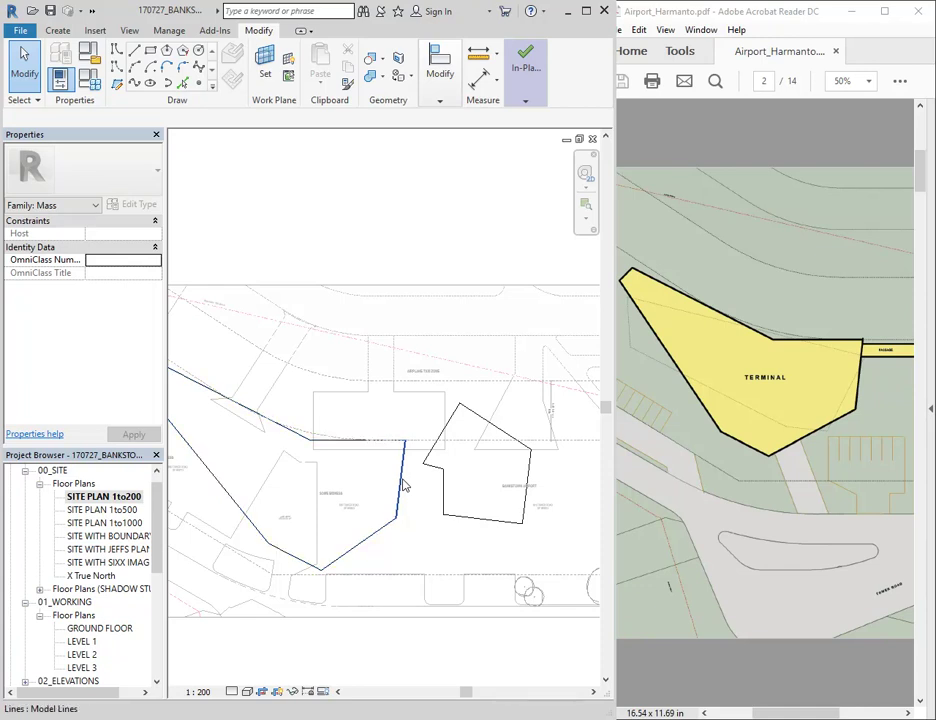
pyautogui.click(403, 480)
pyautogui.press('Escape')
pyautogui.moveTo(431, 539); pyautogui.dragTo(493, 546, button='middle')
pyautogui.scroll(2, 473, 519)
pyautogui.press('Tab')
pyautogui.click(464, 482)
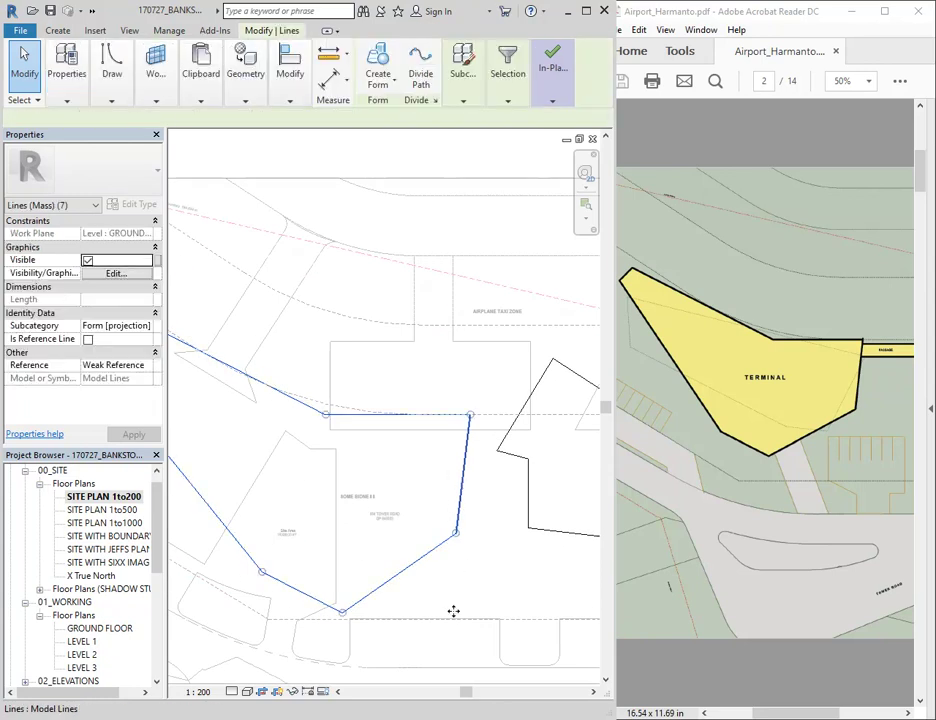
# Step: Pull the end edge's upper endpoint out of the terminal outline and rejoin it with the endpoint of the upper edge
pyautogui.click(462, 480)
pyautogui.moveTo(470, 414)
pyautogui.mouseDown()
pyautogui.moveTo(439, 436)
pyautogui.moveTo(456, 425)
pyautogui.mouseUp()
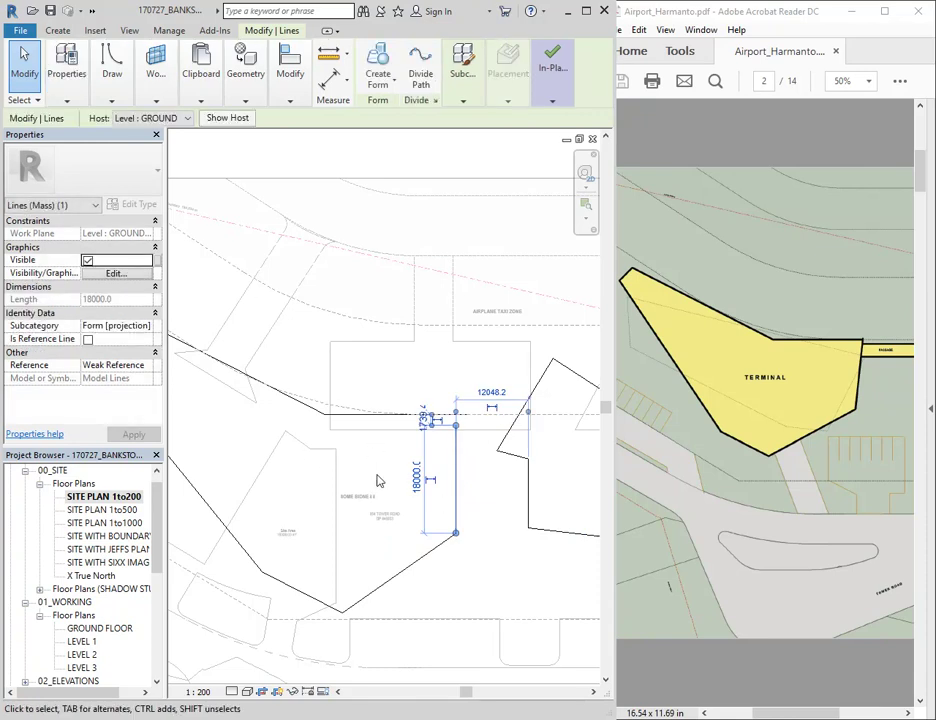
pyautogui.moveTo(446, 434); pyautogui.dragTo(522, 412)
pyautogui.scroll(2, 472, 408)
pyautogui.scroll(2, 427, 416)
pyautogui.click(420, 435)
pyautogui.click(499, 408)
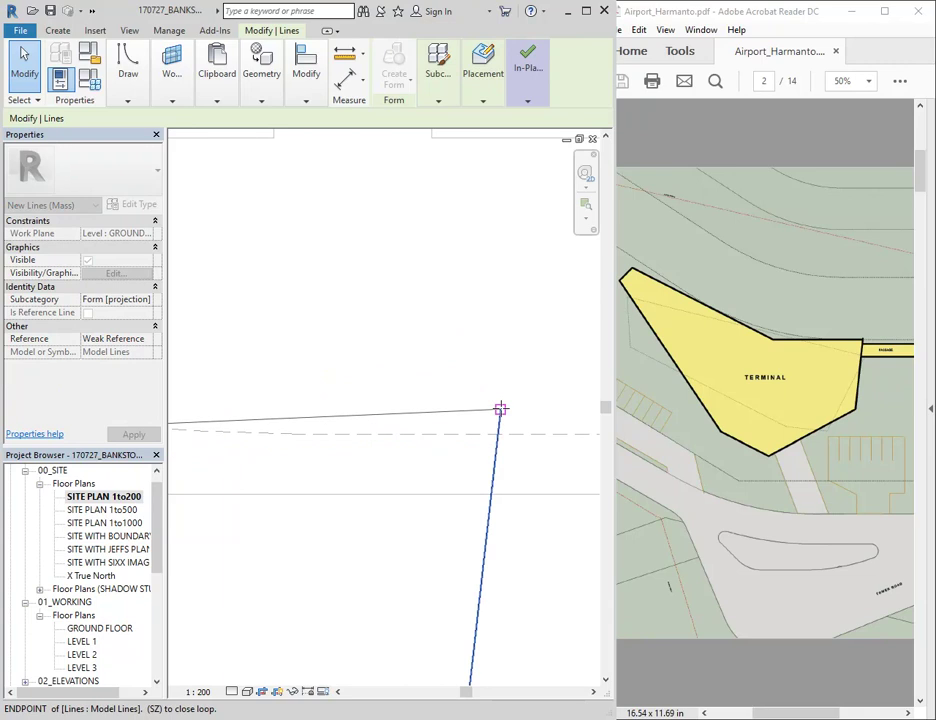
pyautogui.press('Escape')
# Step: Check that the rejoined terminal outline is one closed loop by selecting its chain of lines
pyautogui.click(405, 576)
pyautogui.press('Tab')
pyautogui.click(487, 588)
pyautogui.scroll(-4, 445, 476)
pyautogui.scroll(-1, 496, 463)
pyautogui.moveTo(487, 469); pyautogui.dragTo(411, 514, button='middle')
pyautogui.click(430, 514)
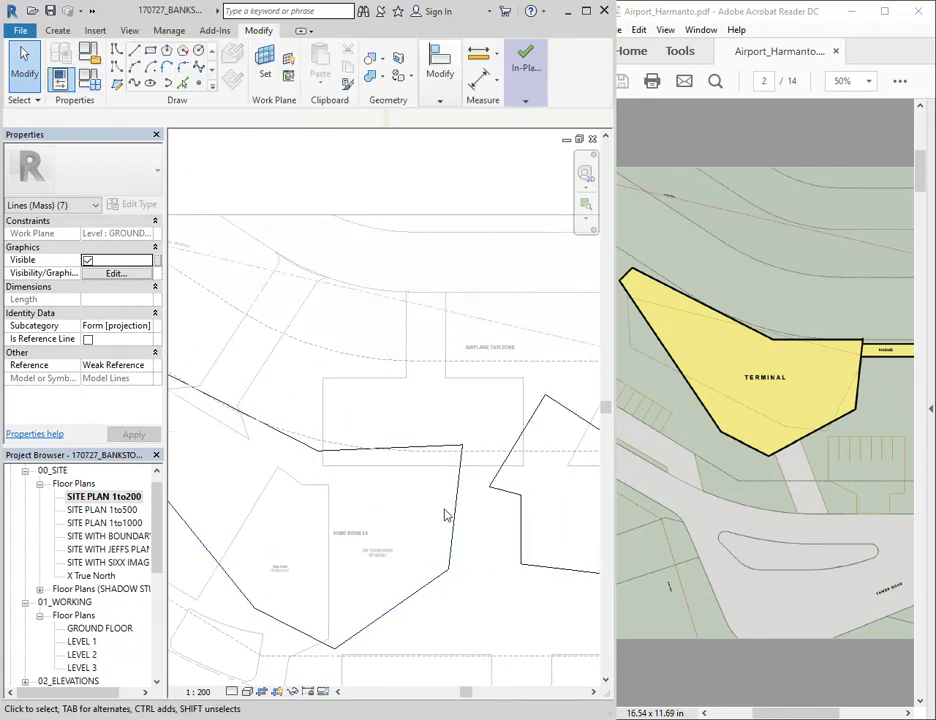
# Step: Nudge the terminal's upper edge outward and then about 0.8 m back inward with its neighbouring lines attached
pyautogui.click(390, 449)
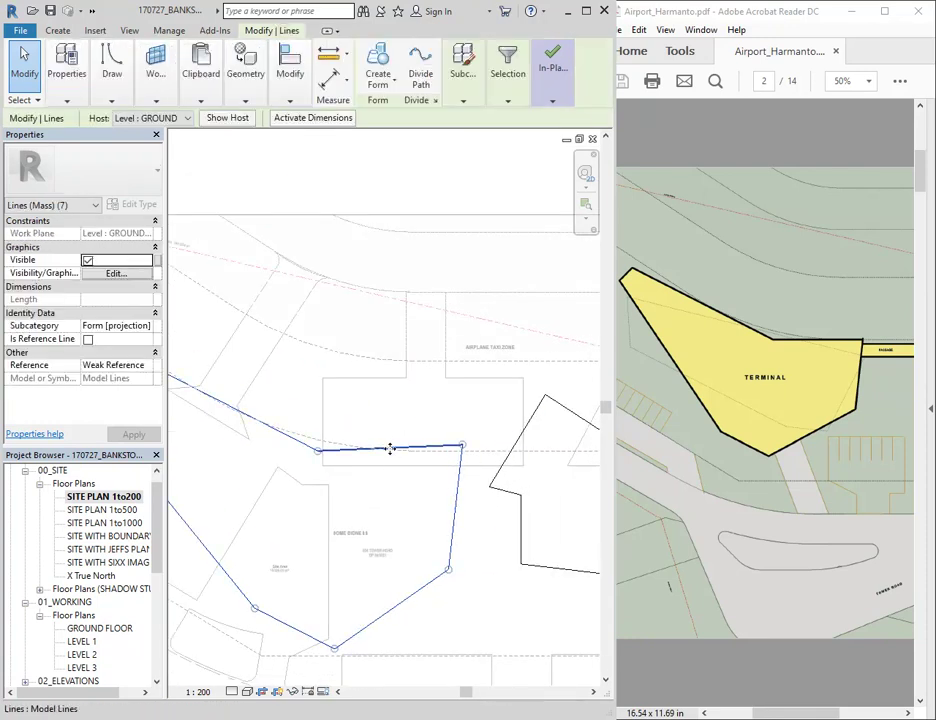
pyautogui.press('Up')
pyautogui.press('Up')
pyautogui.press('Up')
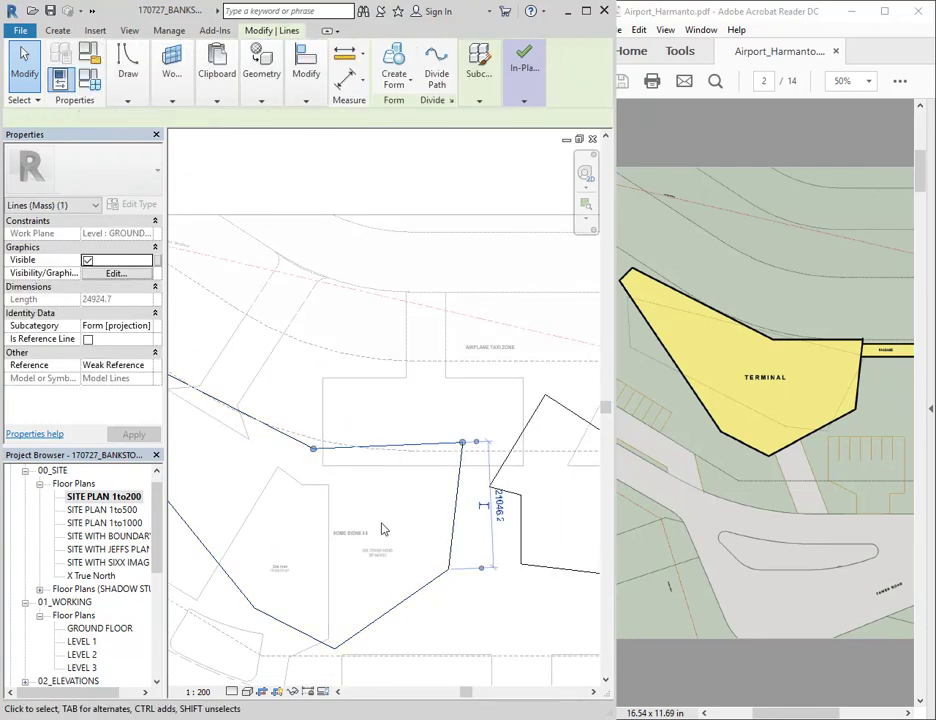
pyautogui.press('Down')
pyautogui.press('Down')
pyautogui.press('Down')
pyautogui.press('Down')
pyautogui.press('Down')
pyautogui.press('Down')
pyautogui.press('Down')
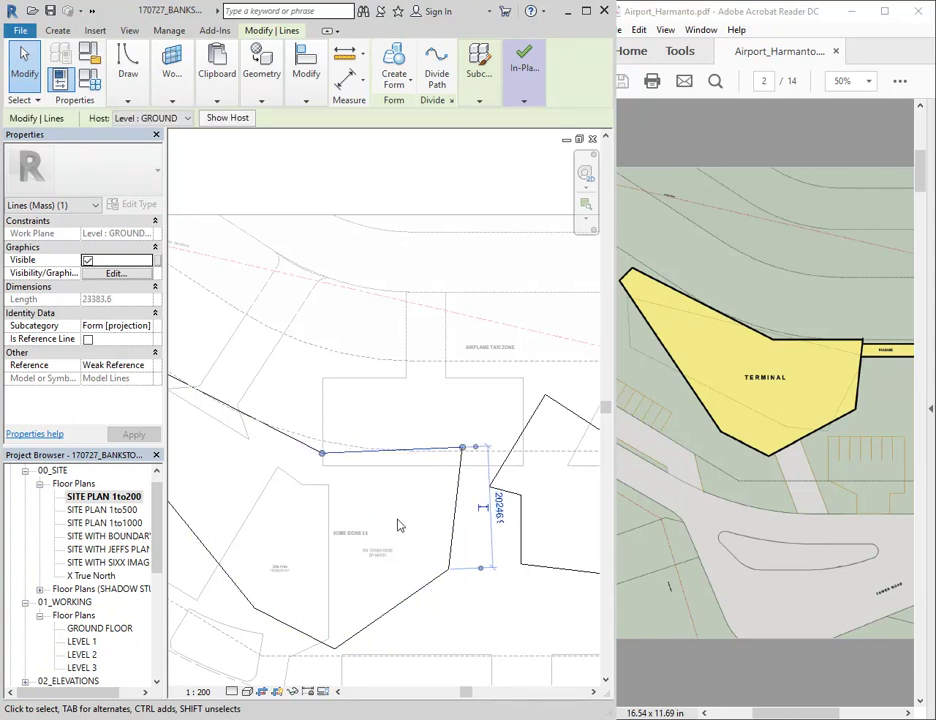
pyautogui.click(411, 424)
# Step: Select the terminal outline's chain and shift a corner of its narrow end outward, keeping the loop closed
pyautogui.press('Tab')
pyautogui.press('Tab')
pyautogui.press('Tab')
pyautogui.scroll(-2, 427, 490)
pyautogui.moveTo(427, 490); pyautogui.dragTo(350, 535, button='middle')
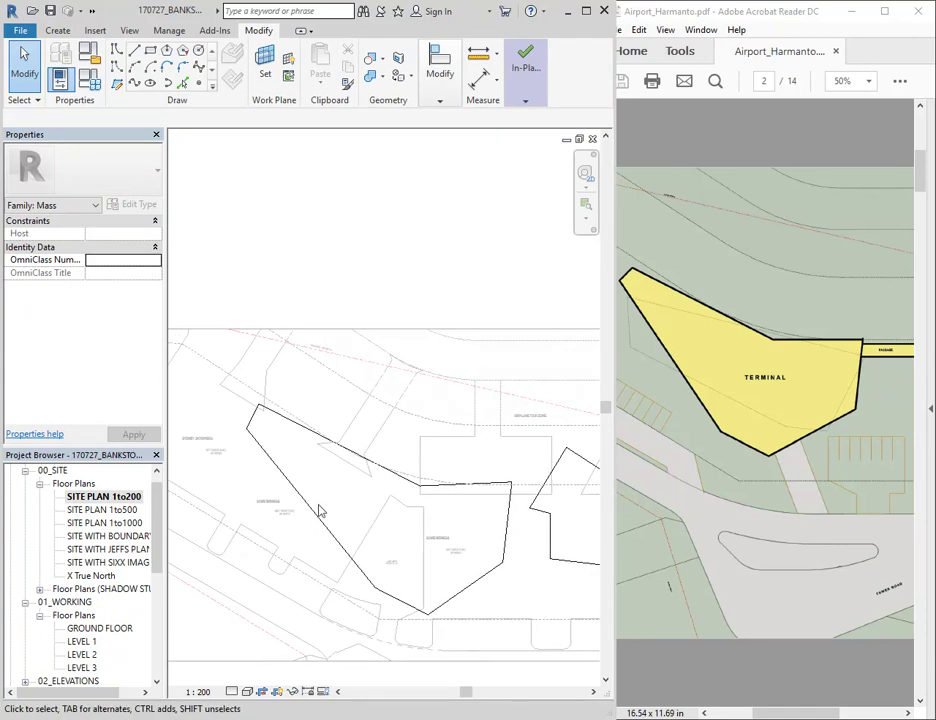
pyautogui.moveTo(303, 478); pyautogui.dragTo(371, 527, button='middle')
pyautogui.press('Tab')
pyautogui.click(280, 486)
pyautogui.scroll(2, 347, 536)
pyautogui.scroll(3, 274, 412)
pyautogui.moveTo(282, 428); pyautogui.dragTo(283, 390)
pyautogui.scroll(-2, 333, 431)
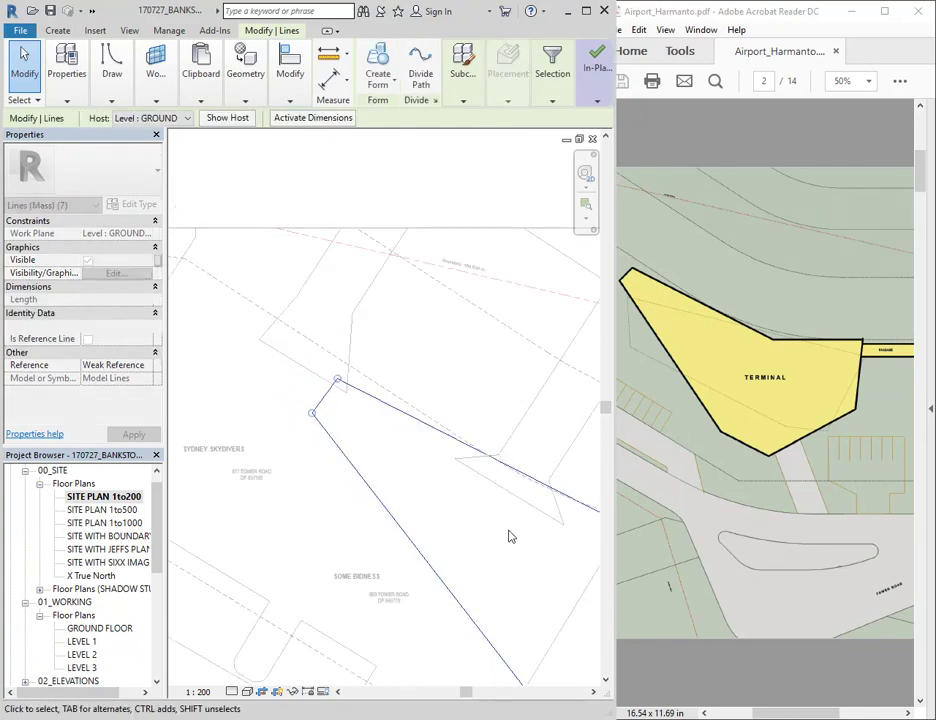
pyautogui.moveTo(501, 526); pyautogui.dragTo(368, 474, button='middle')
pyautogui.scroll(-2, 318, 481)
pyautogui.press('Escape')
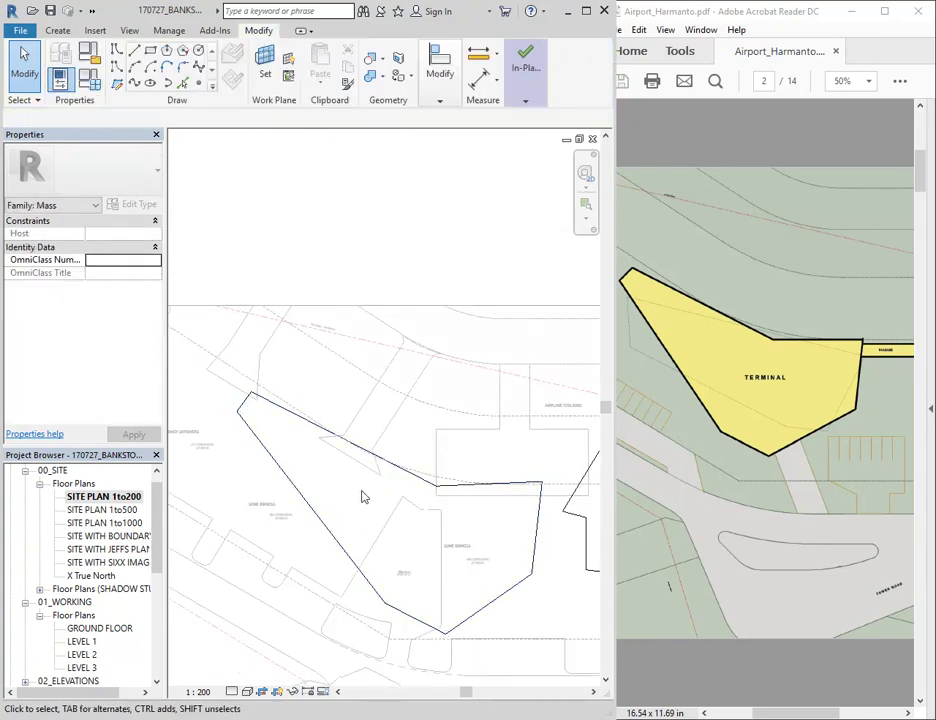
# Step: Examine the model line command's work plane, drawing mode and placement plane options, and leave the command without drawing
pyautogui.scroll(-3, 365, 497)
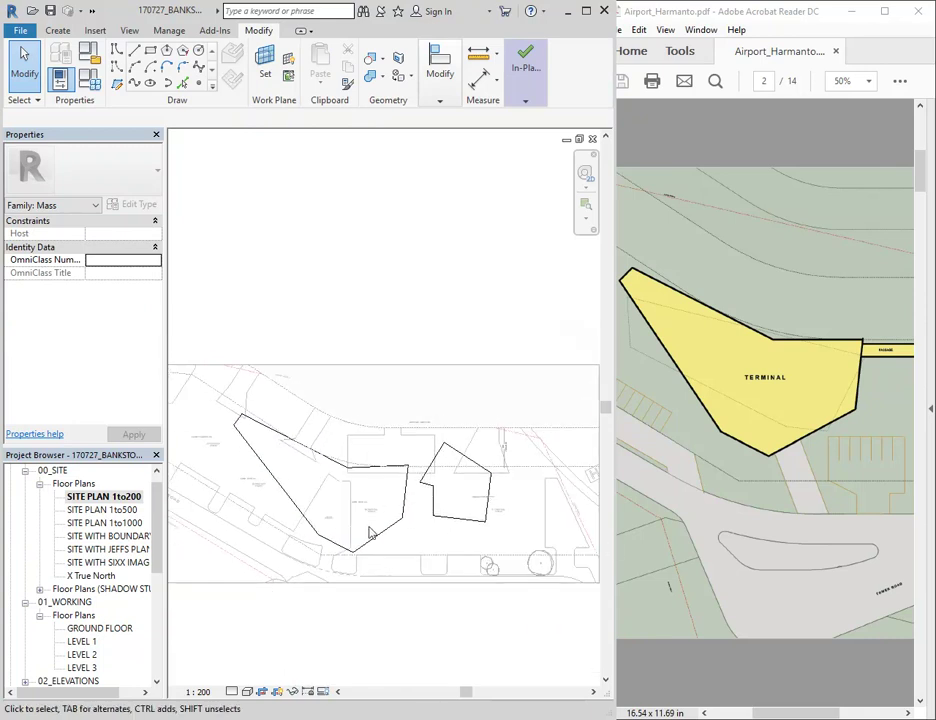
pyautogui.moveTo(351, 414); pyautogui.dragTo(396, 441, button='middle')
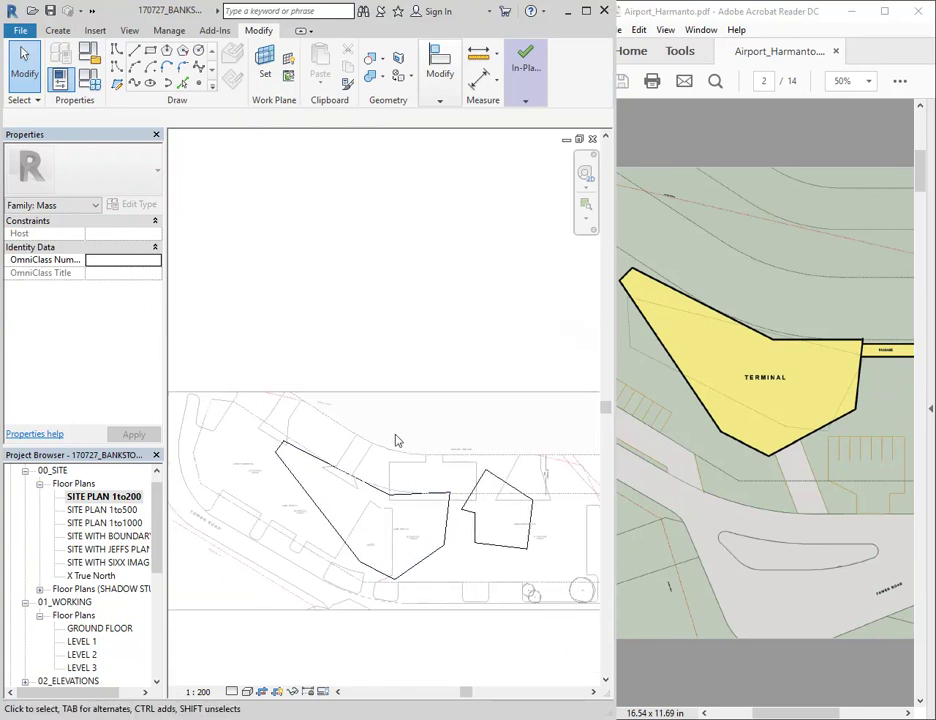
pyautogui.click(133, 50)
pyautogui.moveTo(333, 281); pyautogui.dragTo(400, 295, button='middle')
pyautogui.click(121, 75)
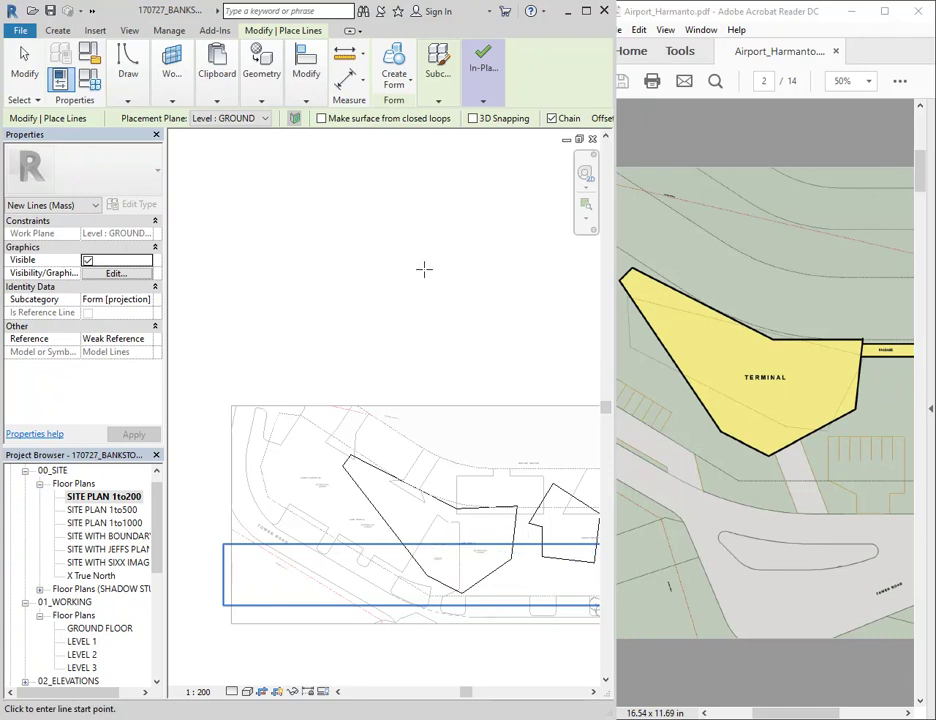
pyautogui.click(176, 86)
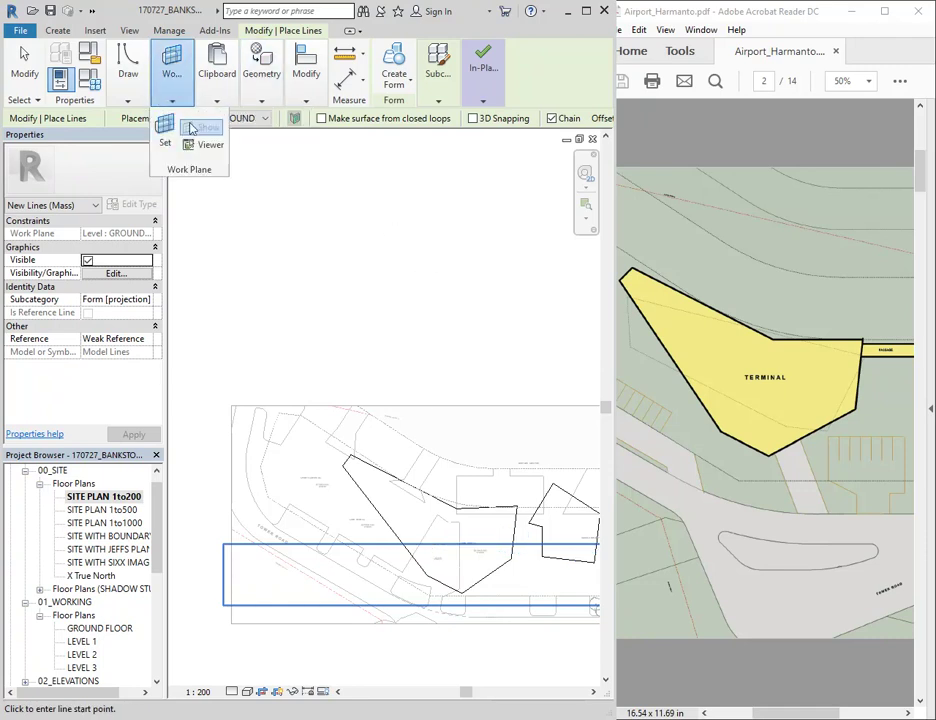
pyautogui.moveTo(128, 75)
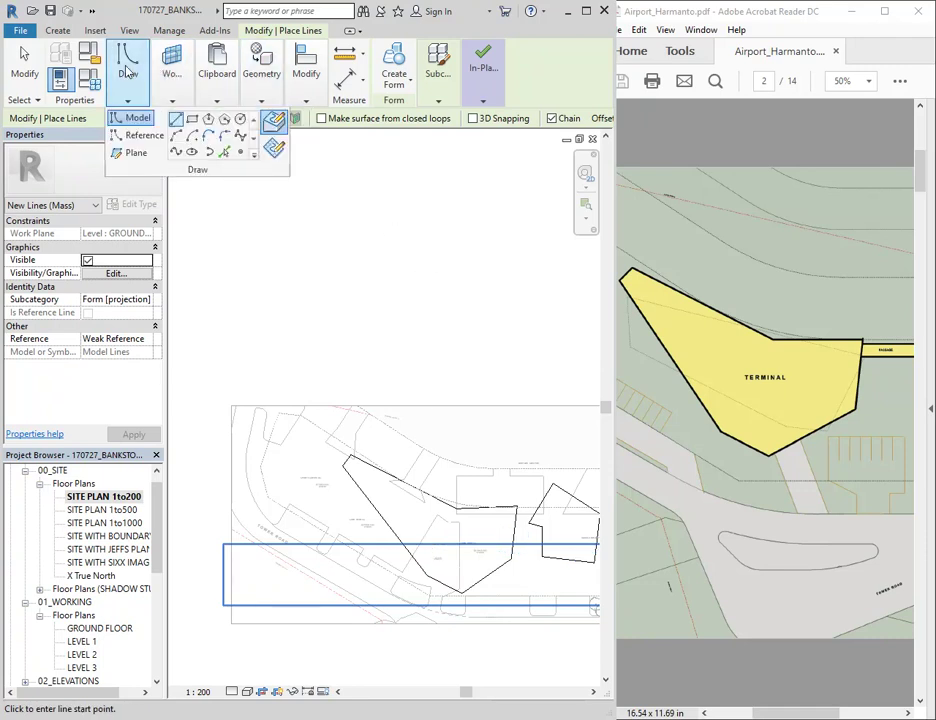
pyautogui.click(275, 150)
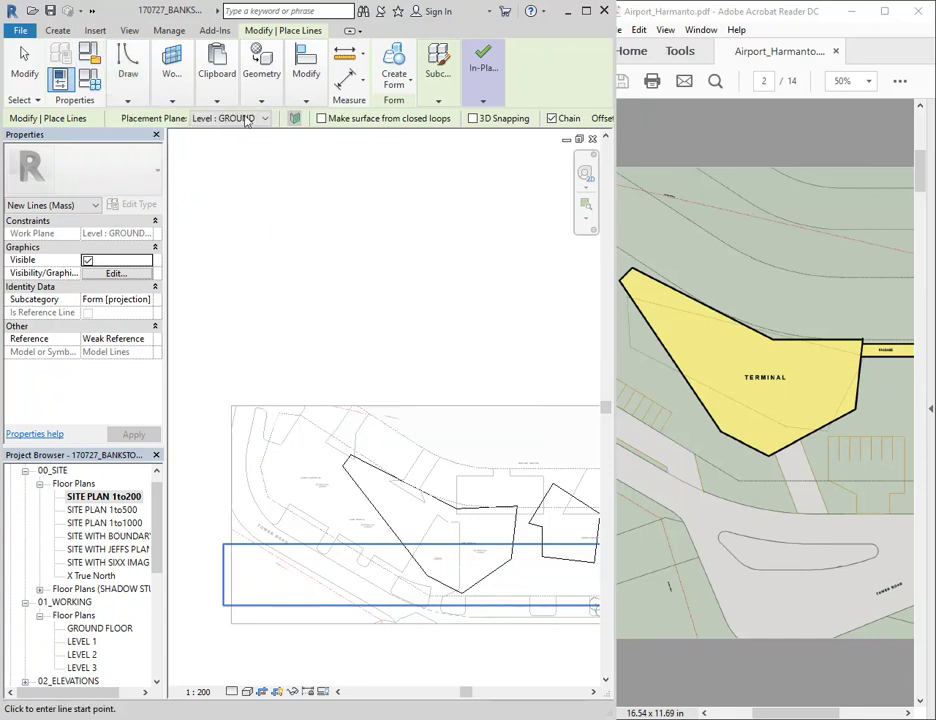
pyautogui.click(255, 118)
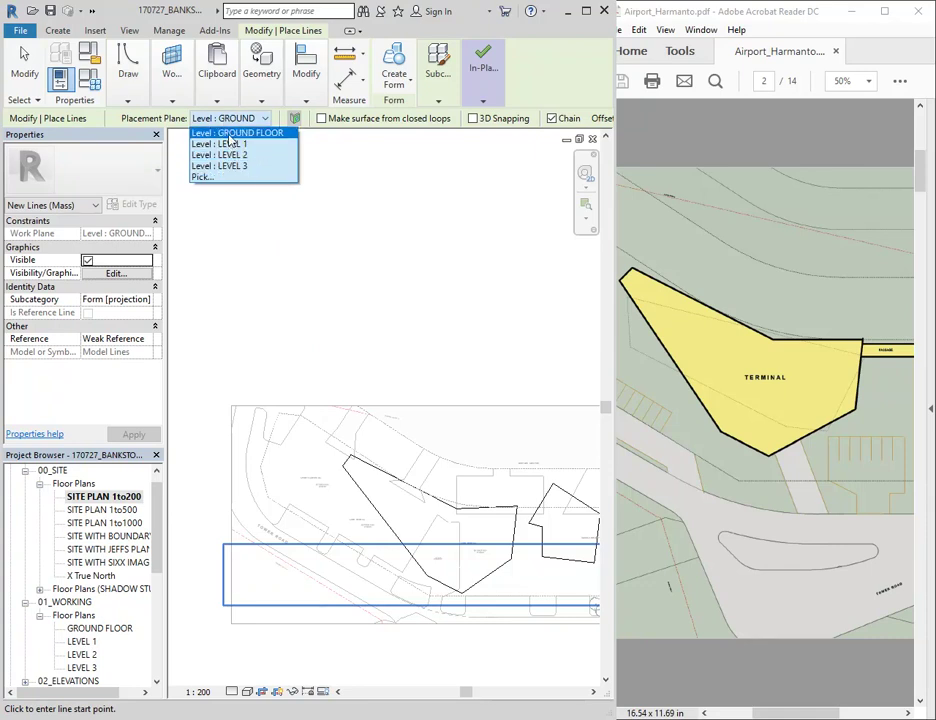
pyautogui.click(236, 118)
pyautogui.rightClick(372, 264)
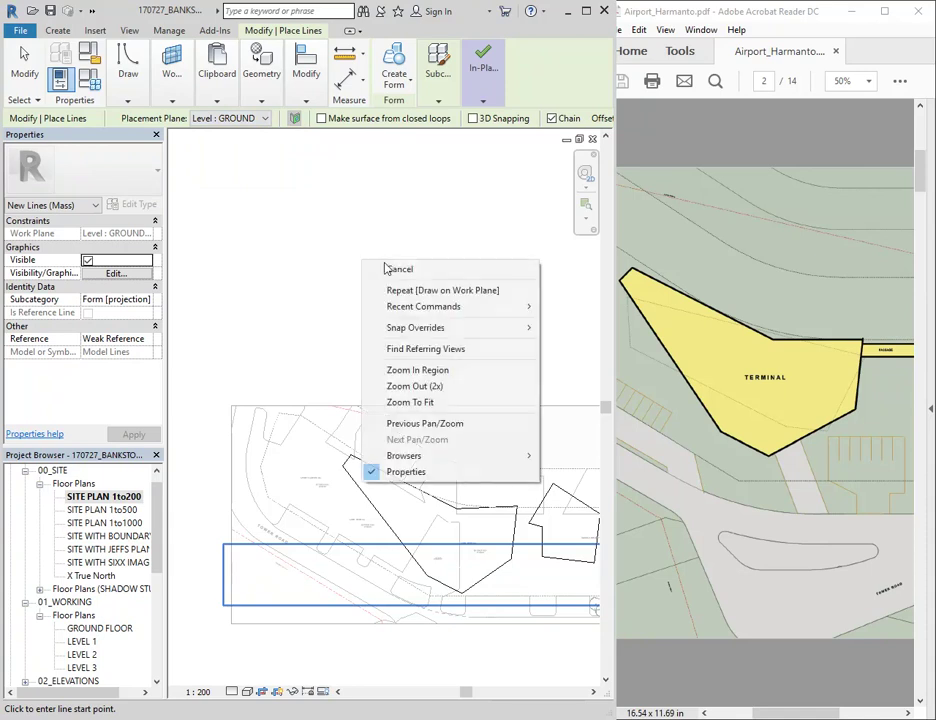
pyautogui.click(418, 270)
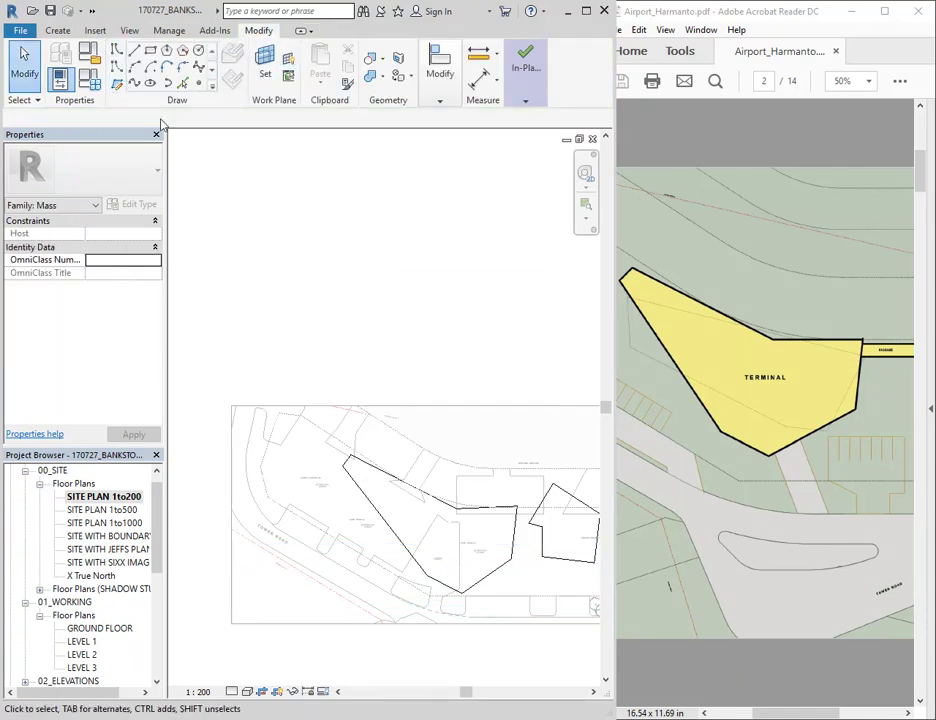
# Step: Open the 3D view of the site and orbit it to see both outlines on the ground
pyautogui.click(91, 11)
pyautogui.click(258, 30)
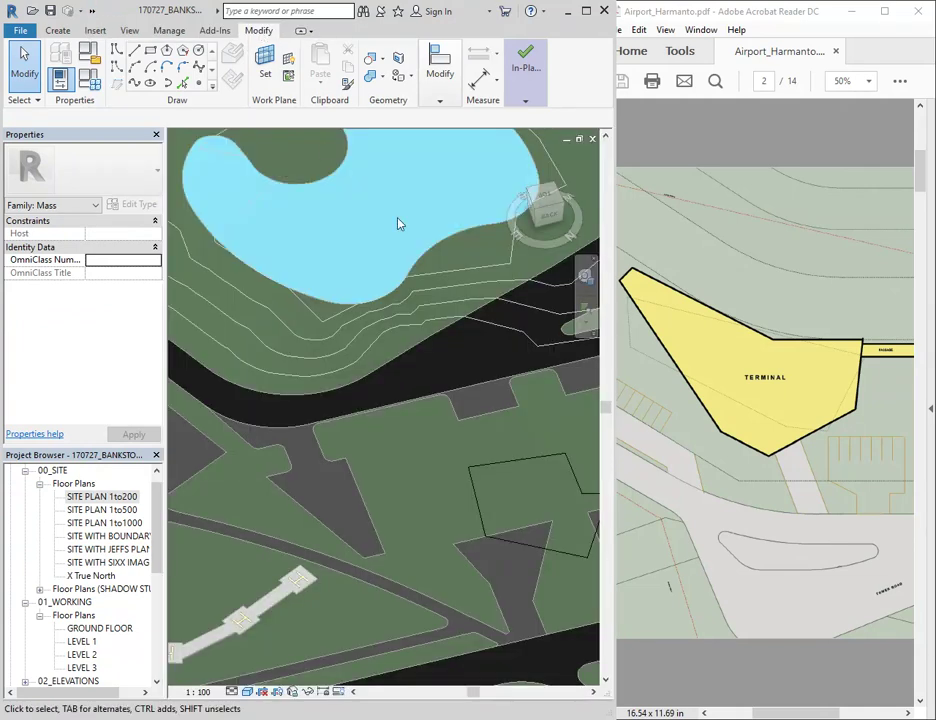
pyautogui.keyDown('shift'); pyautogui.moveTo(449, 403); pyautogui.dragTo(384, 495, button='middle'); pyautogui.keyUp('shift')
pyautogui.keyDown('shift'); pyautogui.moveTo(446, 446); pyautogui.dragTo(579, 483, button='middle'); pyautogui.keyUp('shift')
pyautogui.scroll(-1, 574, 488)
# Step: Check the host level of the sample outline and the terminal outline, keeping Level : GROUND FLOOR for both
pyautogui.press('Tab')
pyautogui.moveTo(422, 504); pyautogui.dragTo(447, 514, button='middle')
pyautogui.click(489, 564)
pyautogui.scroll(2, 423, 541)
pyautogui.click(148, 118)
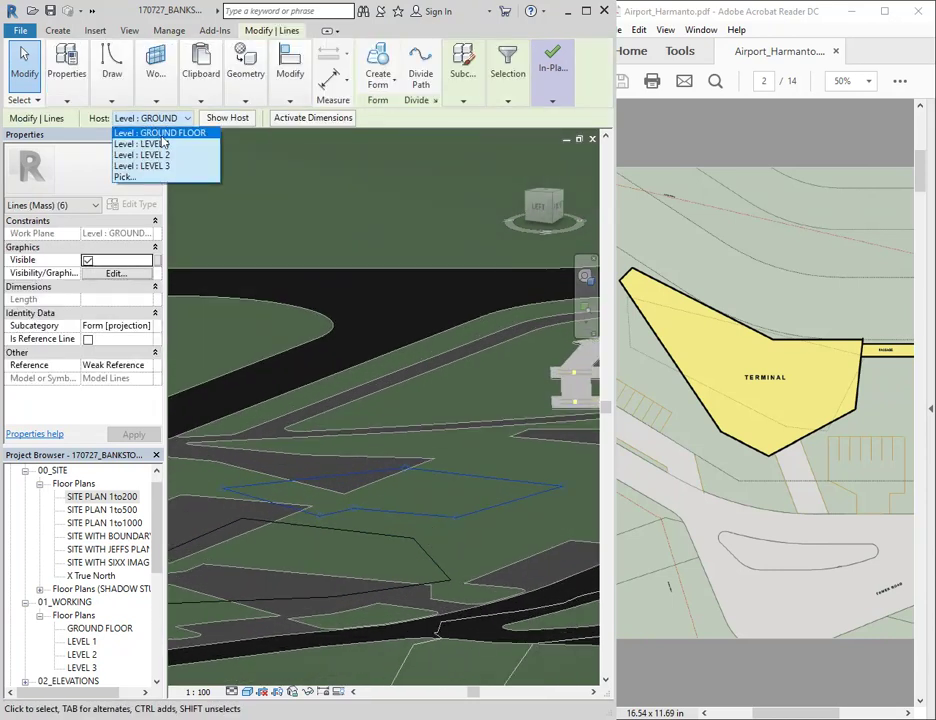
pyautogui.click(158, 132)
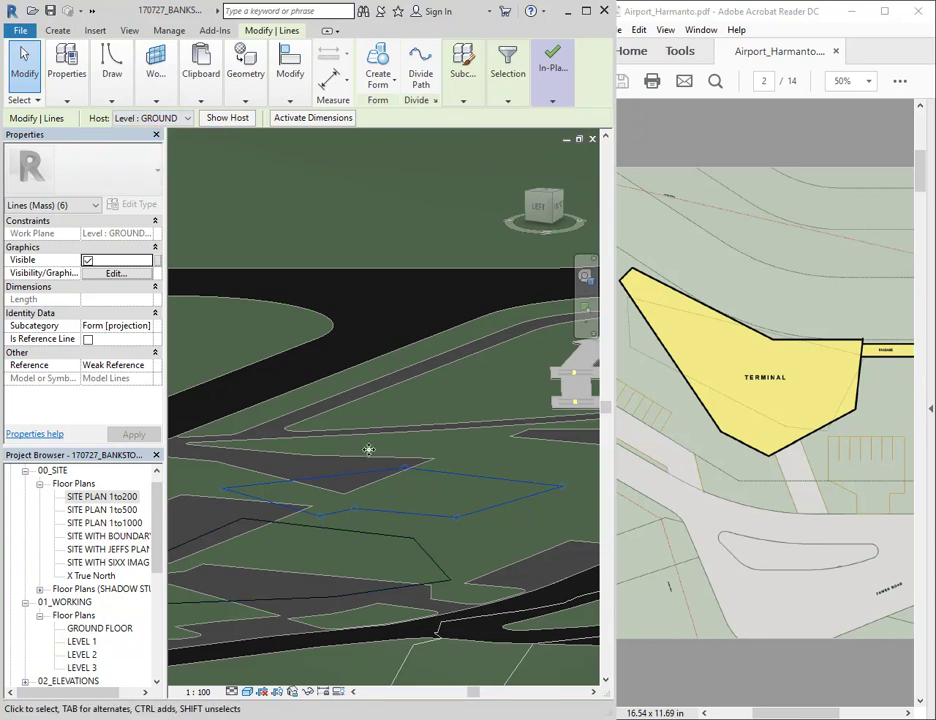
pyautogui.press('Tab')
pyautogui.click(349, 534)
pyautogui.moveTo(375, 555); pyautogui.dragTo(488, 538, button='middle')
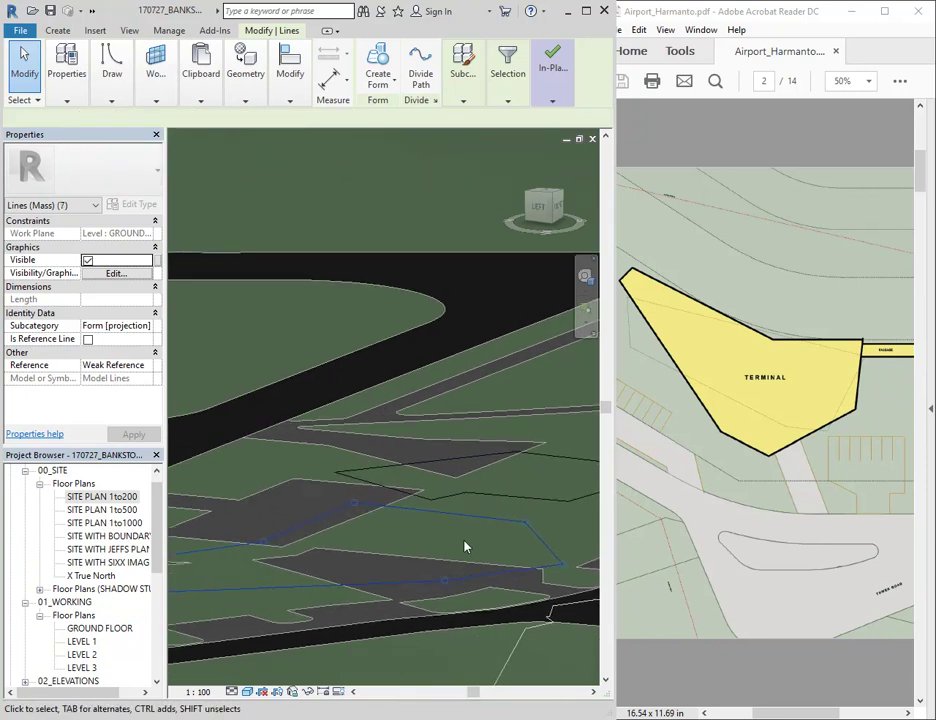
pyautogui.click(150, 118)
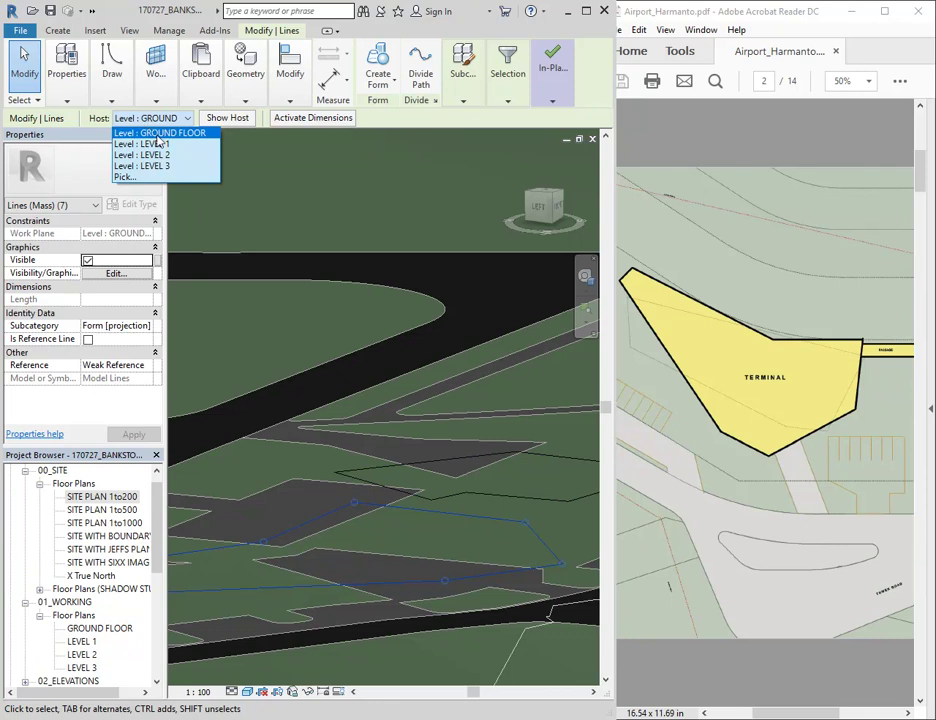
pyautogui.click(168, 117)
# Step: Delete the whole six-sided sample outline beside the terminal
pyautogui.scroll(-1, 412, 472)
pyautogui.moveTo(412, 472); pyautogui.dragTo(375, 456, button='middle')
pyautogui.scroll(-1, 375, 456)
pyautogui.press('Tab')
pyautogui.click(445, 471)
pyautogui.press('Delete')
# Step: Create a solid form from the terminal outline's complete chain of lines in the 3D view
pyautogui.press('Tab')
pyautogui.scroll(-2, 414, 489)
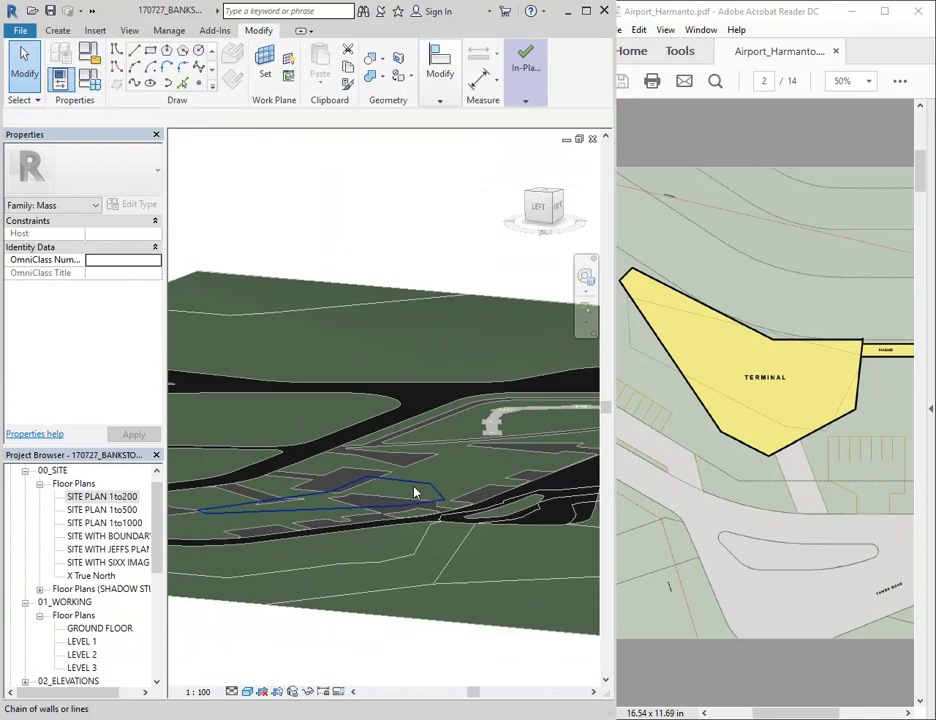
pyautogui.moveTo(263, 508)
pyautogui.keyDown('shift'); pyautogui.mouseDown(button='middle')
pyautogui.moveTo(408, 552)
pyautogui.moveTo(520, 545)
pyautogui.mouseUp(button='middle'); pyautogui.keyUp('shift')
pyautogui.moveTo(282, 464)
pyautogui.keyDown('shift'); pyautogui.mouseDown(button='middle')
pyautogui.moveTo(451, 476)
pyautogui.moveTo(474, 458)
pyautogui.mouseUp(button='middle'); pyautogui.keyUp('shift')
pyautogui.moveTo(474, 458)
pyautogui.mouseDown(button='middle')
pyautogui.moveTo(462, 470)
pyautogui.moveTo(508, 499)
pyautogui.moveTo(270, 389)
pyautogui.mouseUp(button='middle')
pyautogui.scroll(2, 251, 381)
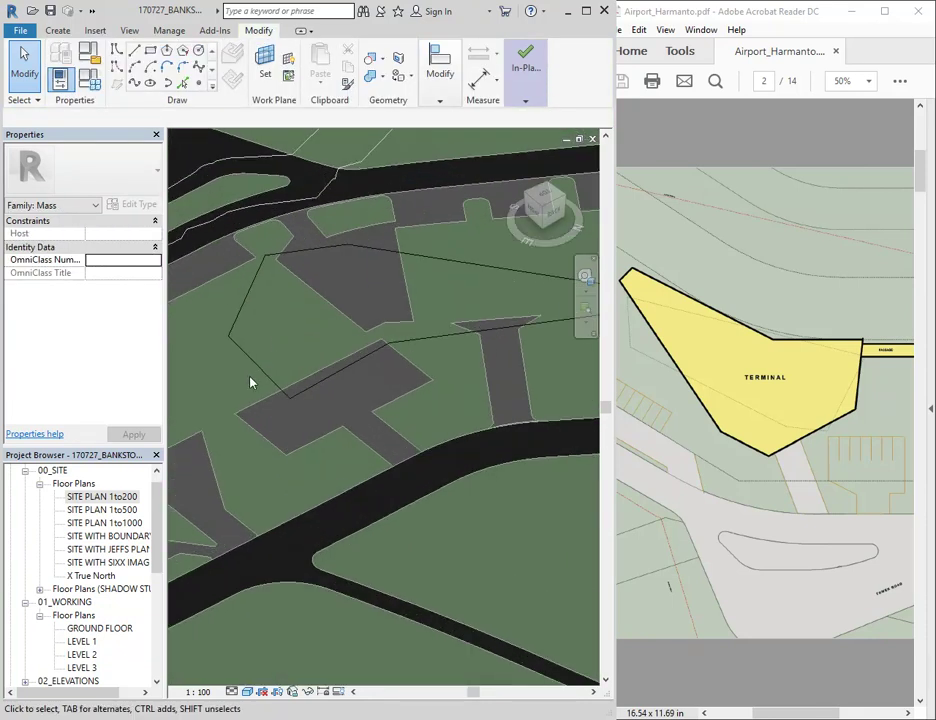
pyautogui.press('Tab')
pyautogui.click(261, 376)
pyautogui.moveTo(380, 468)
pyautogui.keyDown('shift'); pyautogui.mouseDown(button='middle')
pyautogui.moveTo(424, 439)
pyautogui.moveTo(420, 471)
pyautogui.moveTo(358, 574)
pyautogui.mouseUp(button='middle'); pyautogui.keyUp('shift')
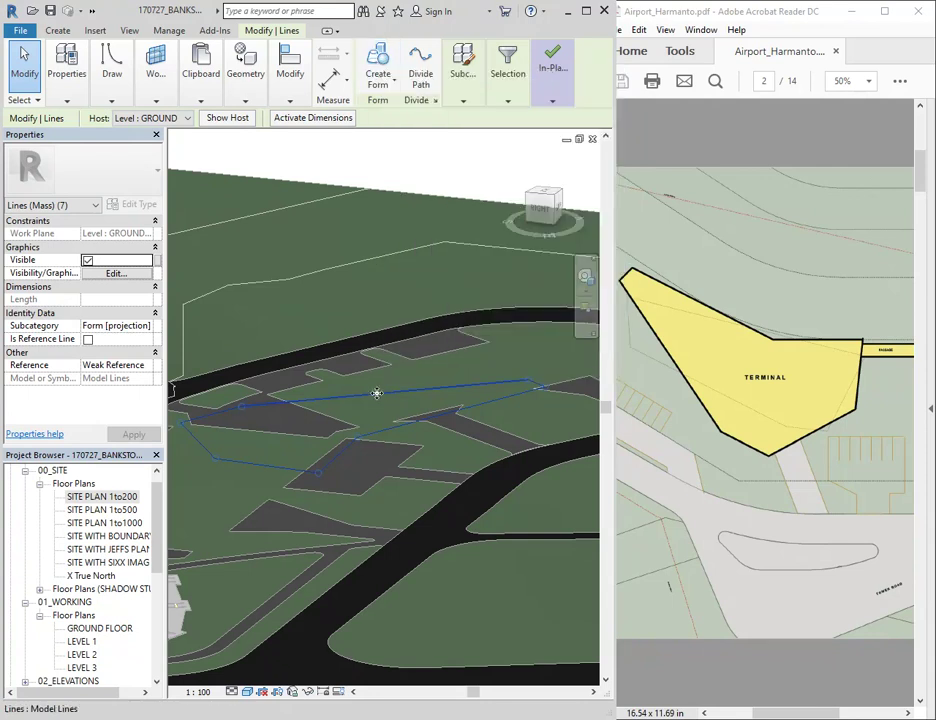
pyautogui.click(378, 78)
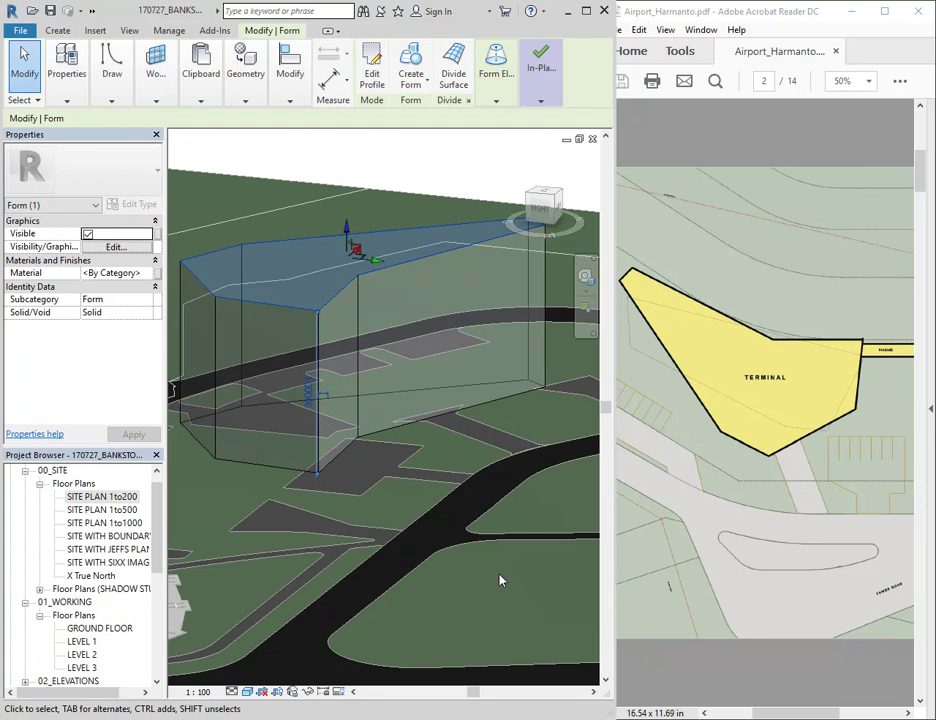
pyautogui.moveTo(420, 379); pyautogui.dragTo(417, 487, button='middle')
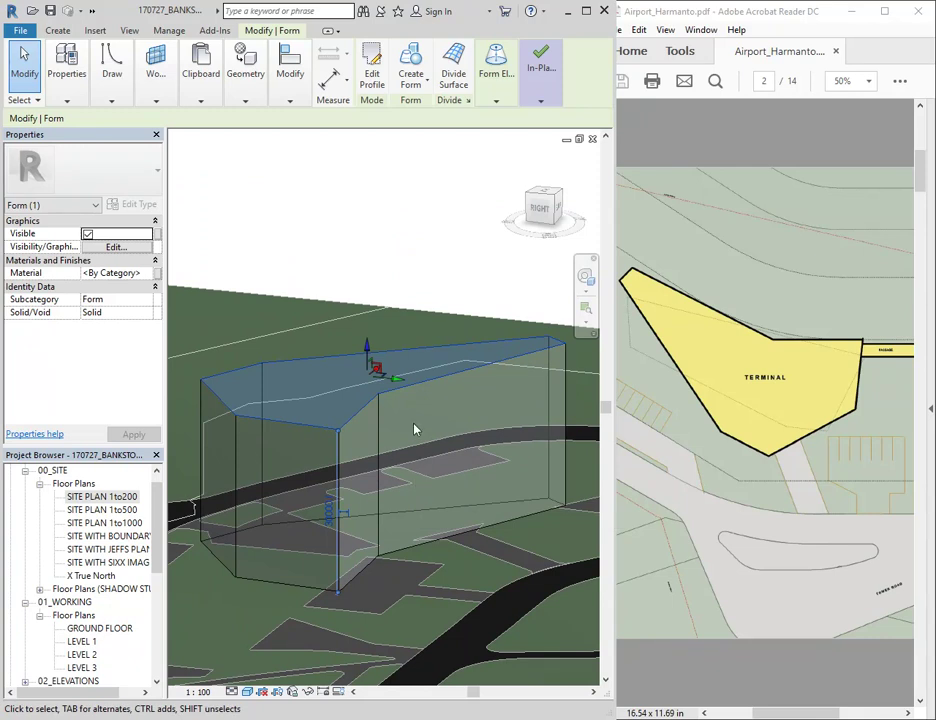
pyautogui.moveTo(345, 403); pyautogui.dragTo(464, 426, button='middle')
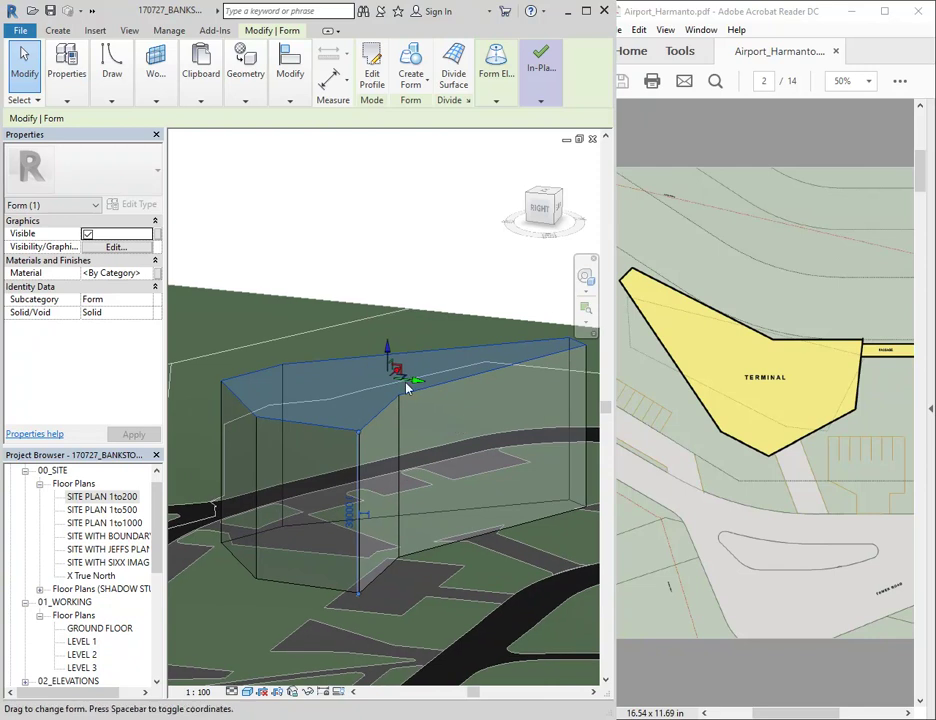
# Step: Stretch the terminal form's top face straight up, raising the form to about 42,396 mm high
pyautogui.click(351, 356)
pyautogui.scroll(3, 437, 340)
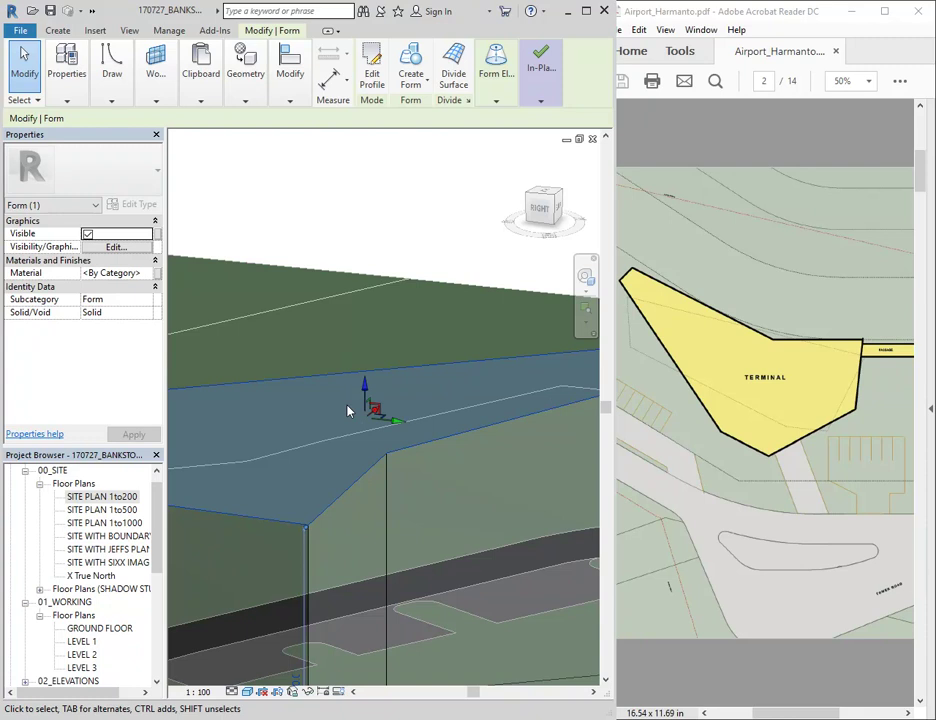
pyautogui.keyDown('shift'); pyautogui.moveTo(349, 410); pyautogui.dragTo(441, 481, button='middle'); pyautogui.keyUp('shift')
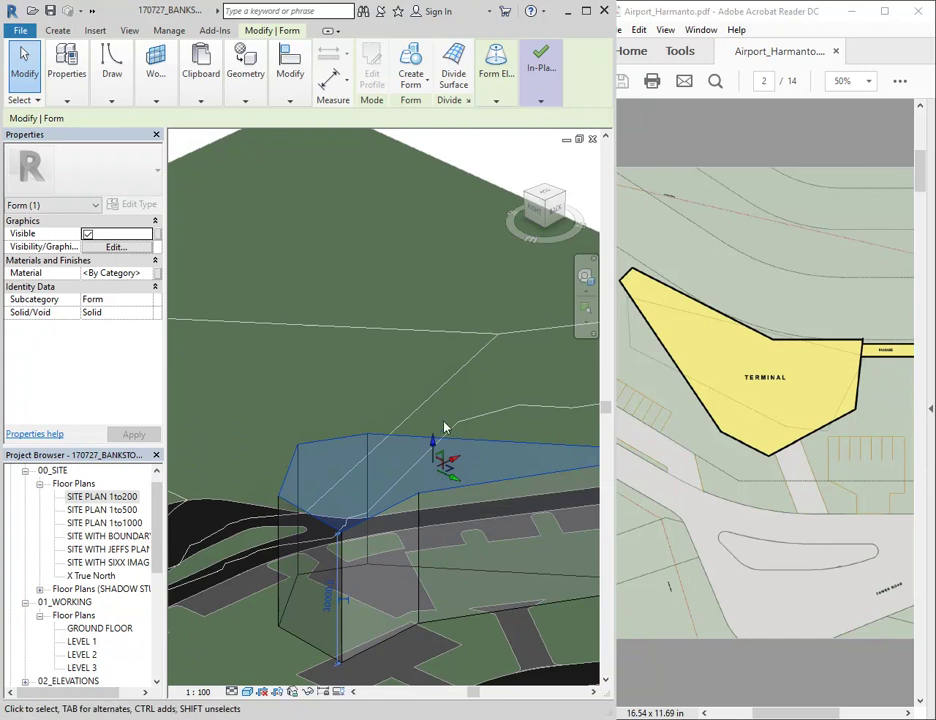
pyautogui.moveTo(432, 449); pyautogui.dragTo(425, 392)
pyautogui.moveTo(418, 556); pyautogui.dragTo(418, 475, button='middle')
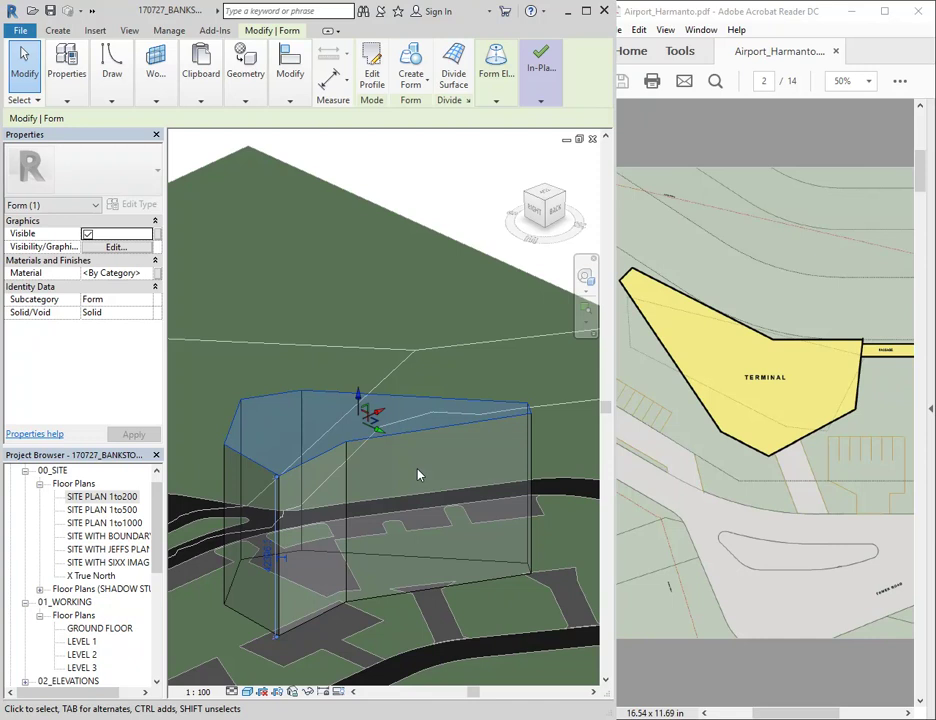
# Step: Set the terminal form's height to 20000 mm
pyautogui.click(270, 557)
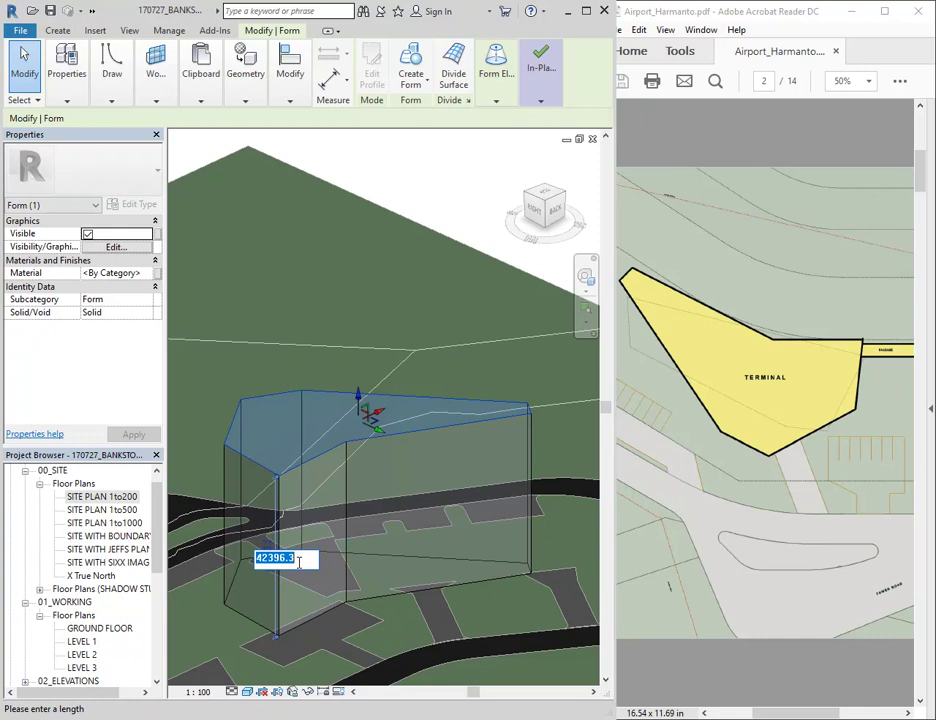
pyautogui.write('20000')
pyautogui.press('Return')
# Step: Try sliding the form's top face sideways along both horizontal axes, and undo both shifts
pyautogui.moveTo(298, 563); pyautogui.dragTo(279, 448, button='middle')
pyautogui.scroll(2, 331, 489)
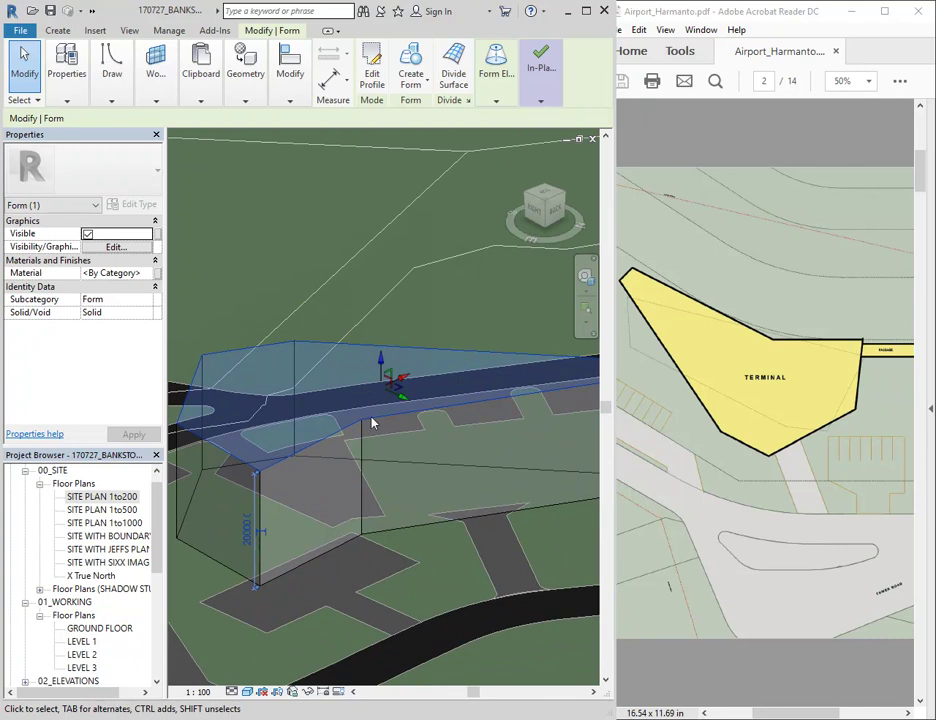
pyautogui.scroll(2, 389, 374)
pyautogui.scroll(-2, 366, 374)
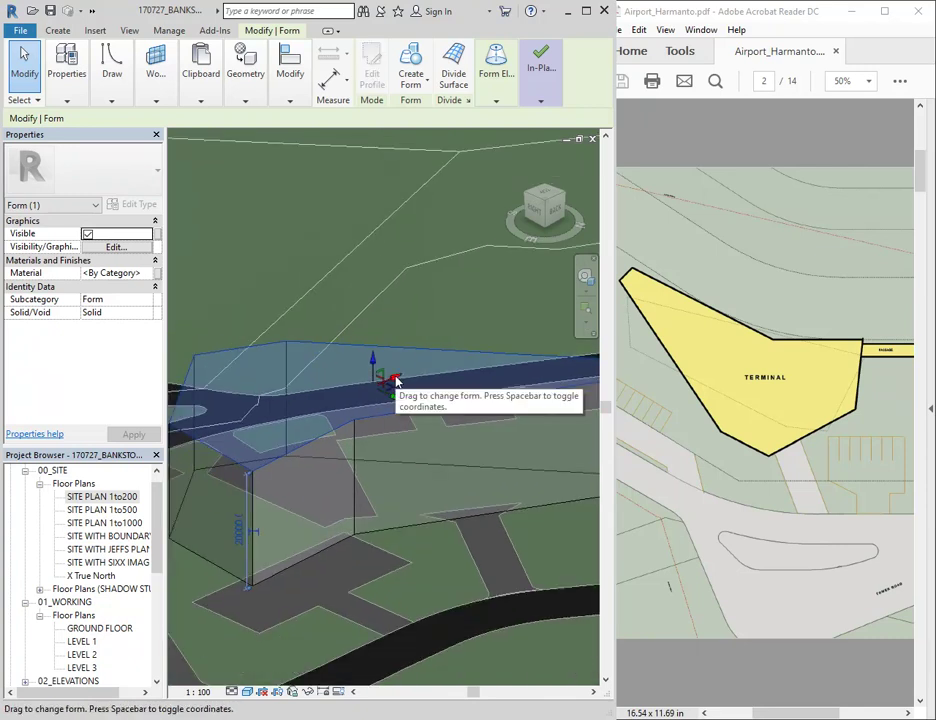
pyautogui.moveTo(396, 381); pyautogui.dragTo(420, 428, button='middle')
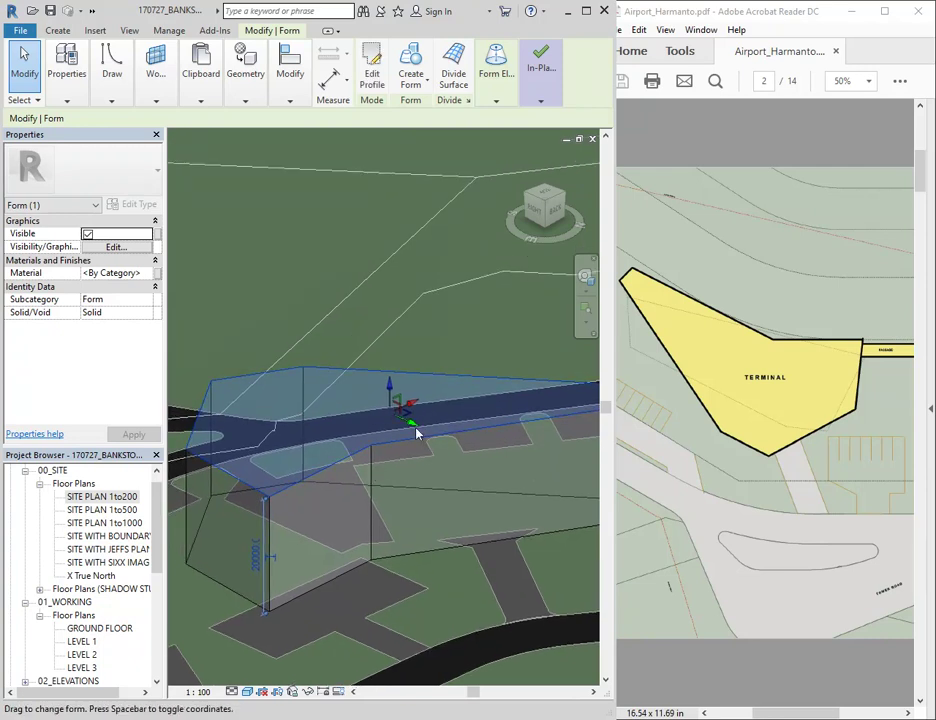
pyautogui.moveTo(420, 430); pyautogui.dragTo(448, 443)
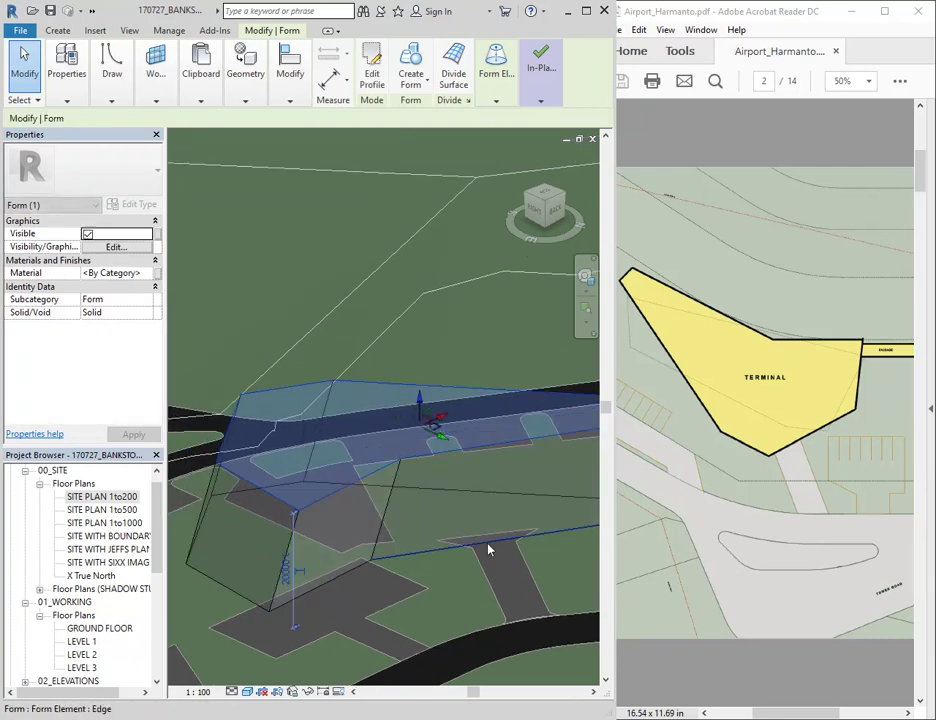
pyautogui.moveTo(439, 418); pyautogui.dragTo(360, 466)
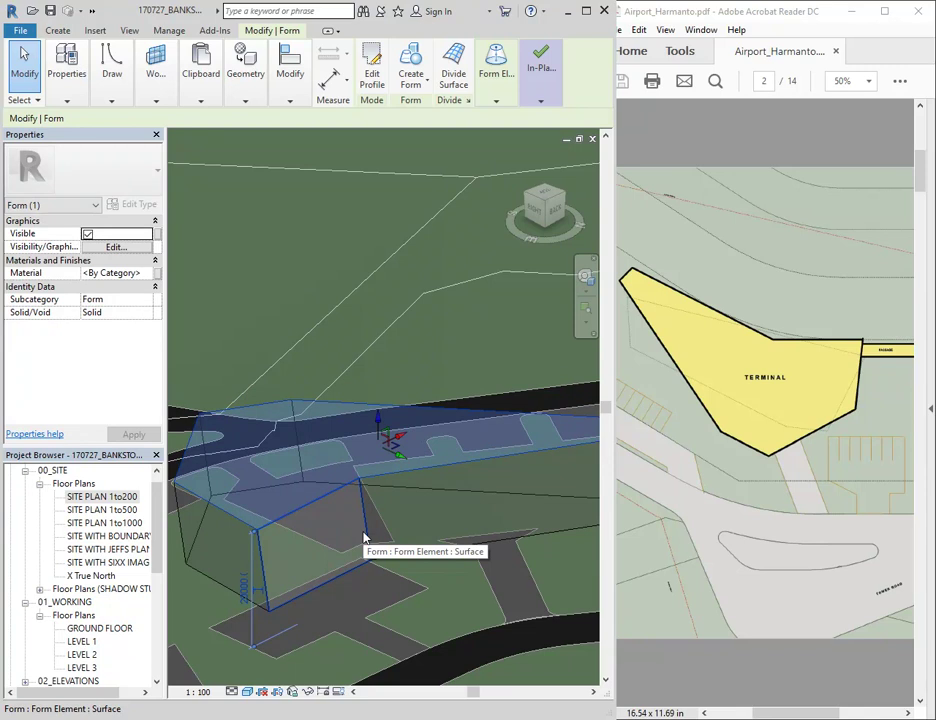
pyautogui.click(93, 12)
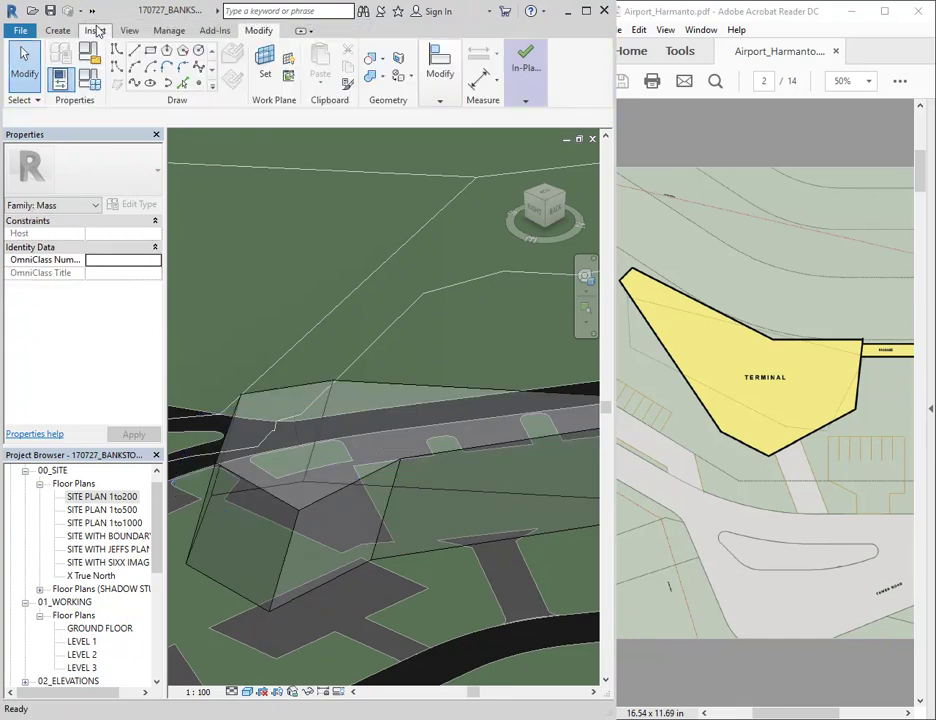
pyautogui.click(93, 12)
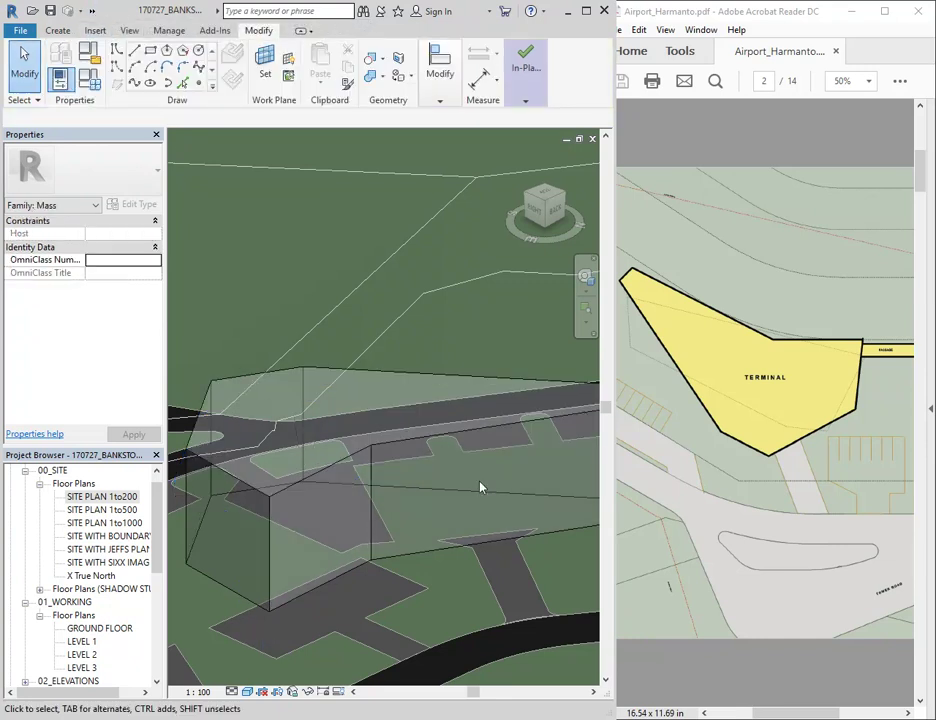
# Step: Pull the long top edge running from the form's re-entrant corner outward, so that the wall beneath it leans out
pyautogui.scroll(-2, 407, 429)
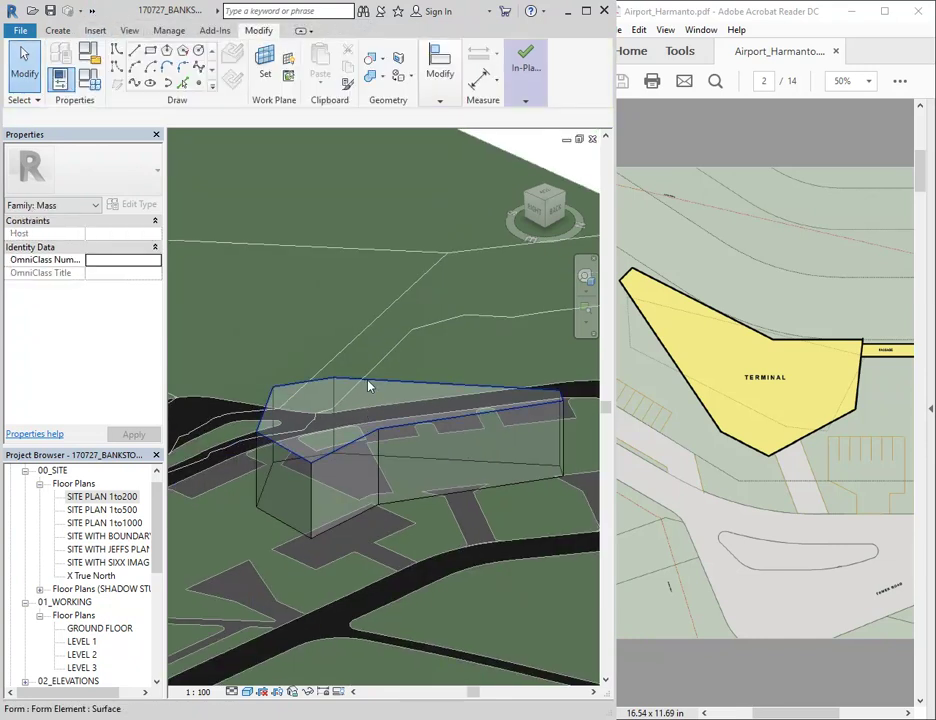
pyautogui.click(370, 395)
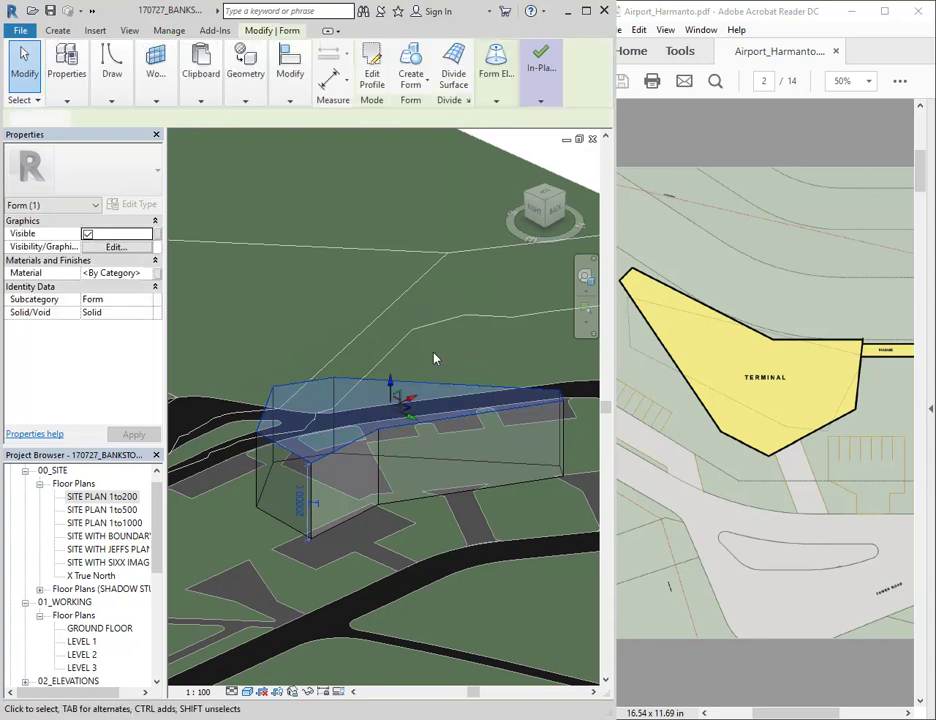
pyautogui.click(431, 367)
pyautogui.click(449, 424)
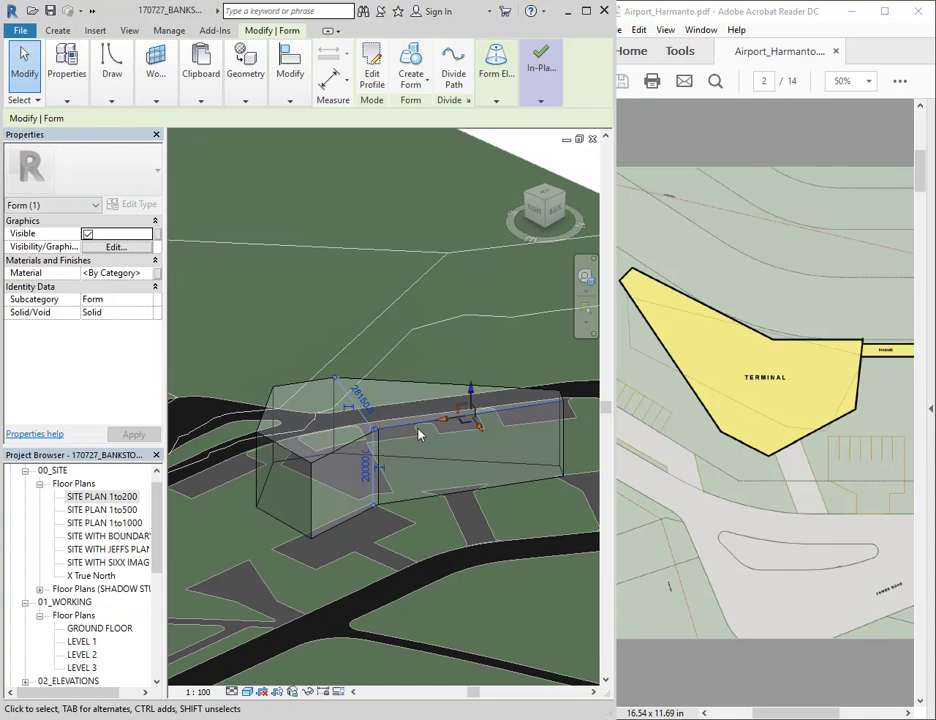
pyautogui.scroll(5, 475, 446)
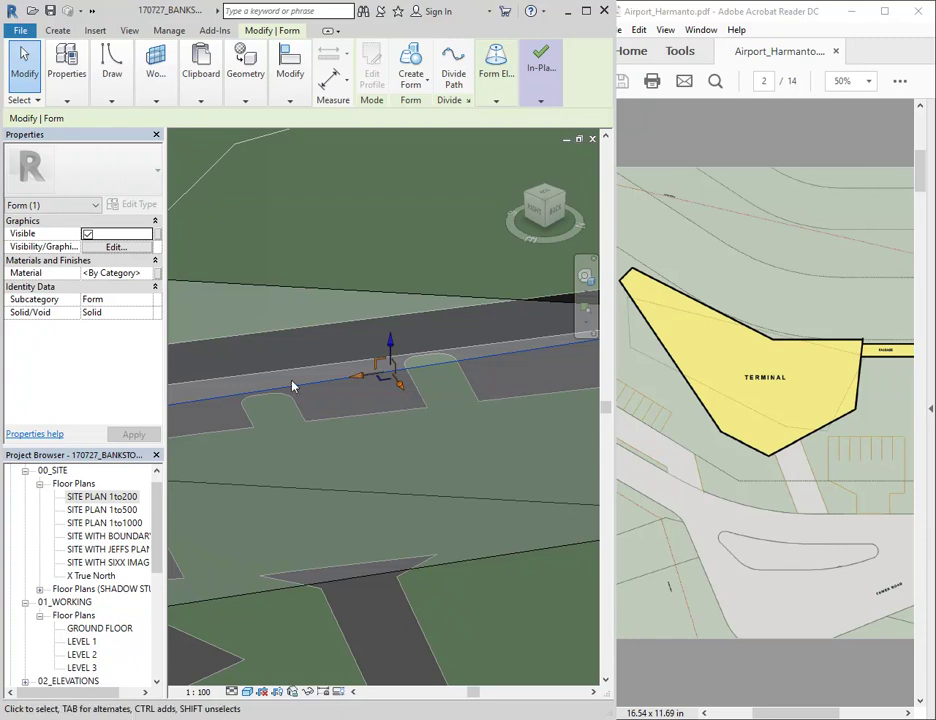
pyautogui.scroll(-3, 307, 384)
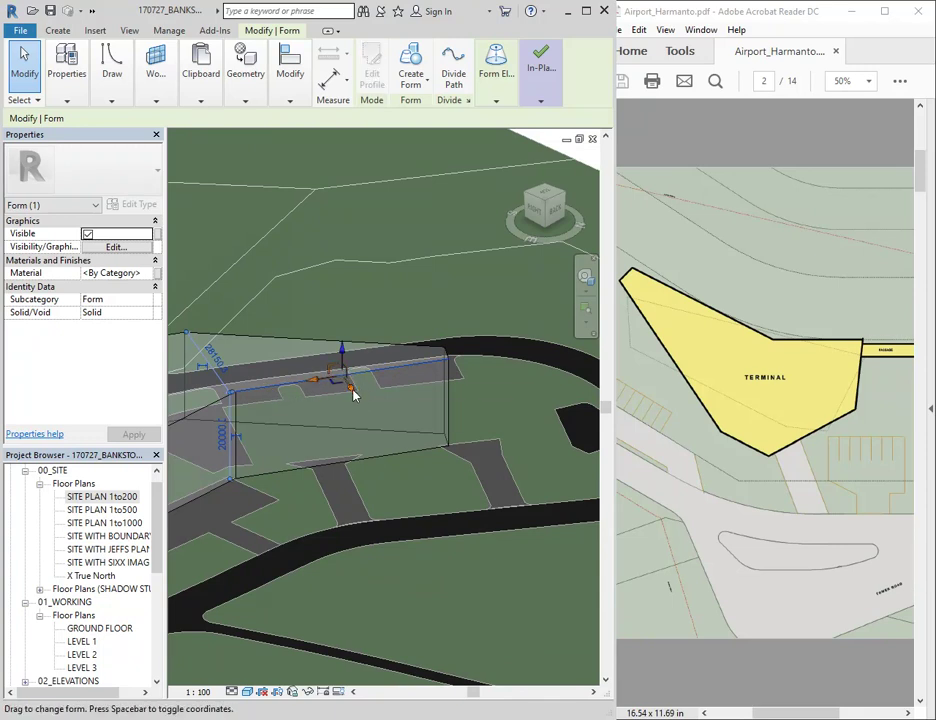
pyautogui.click(277, 432)
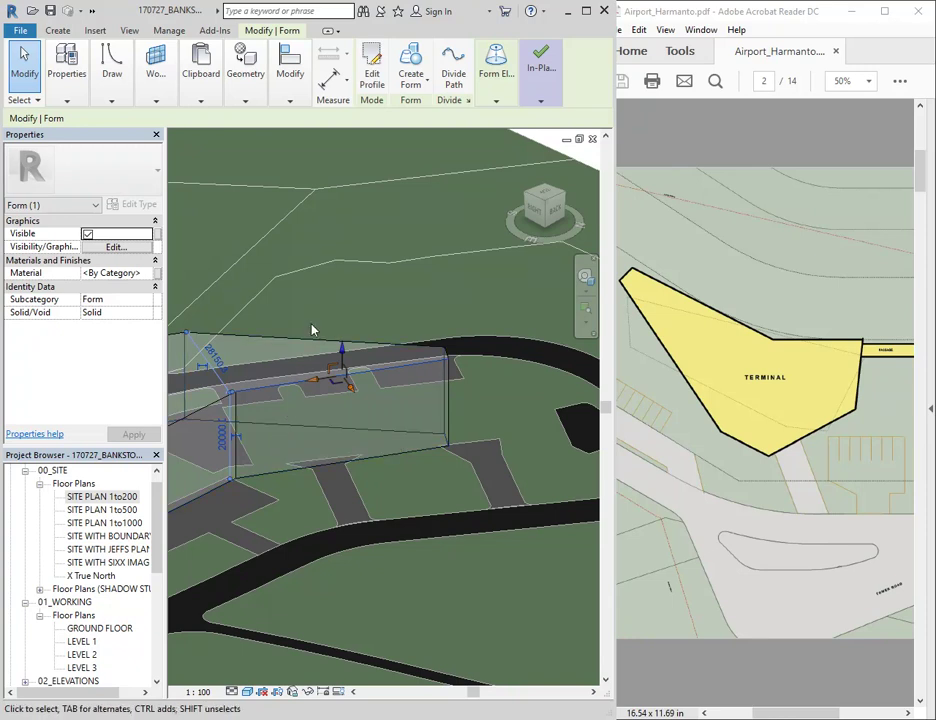
pyautogui.press('space')
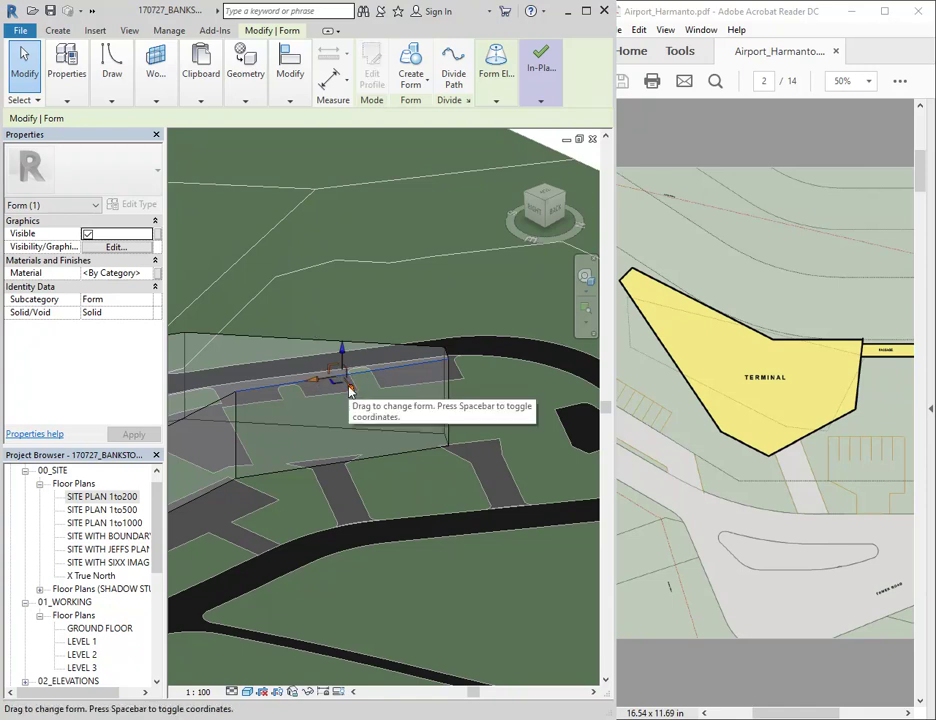
pyautogui.click(274, 387)
pyautogui.moveTo(350, 390); pyautogui.dragTo(360, 400)
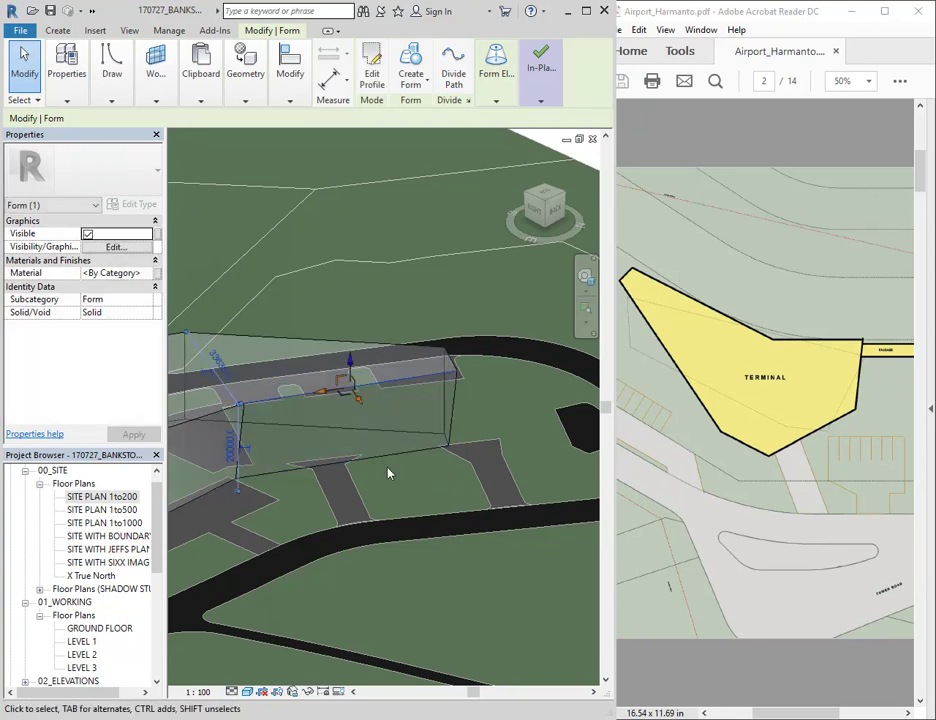
# Step: Select individual edges and the top vertex at the form's narrow end to see which sub-elements can be picked
pyautogui.keyDown('shift'); pyautogui.moveTo(322, 451); pyautogui.dragTo(383, 473, button='middle'); pyautogui.keyUp('shift')
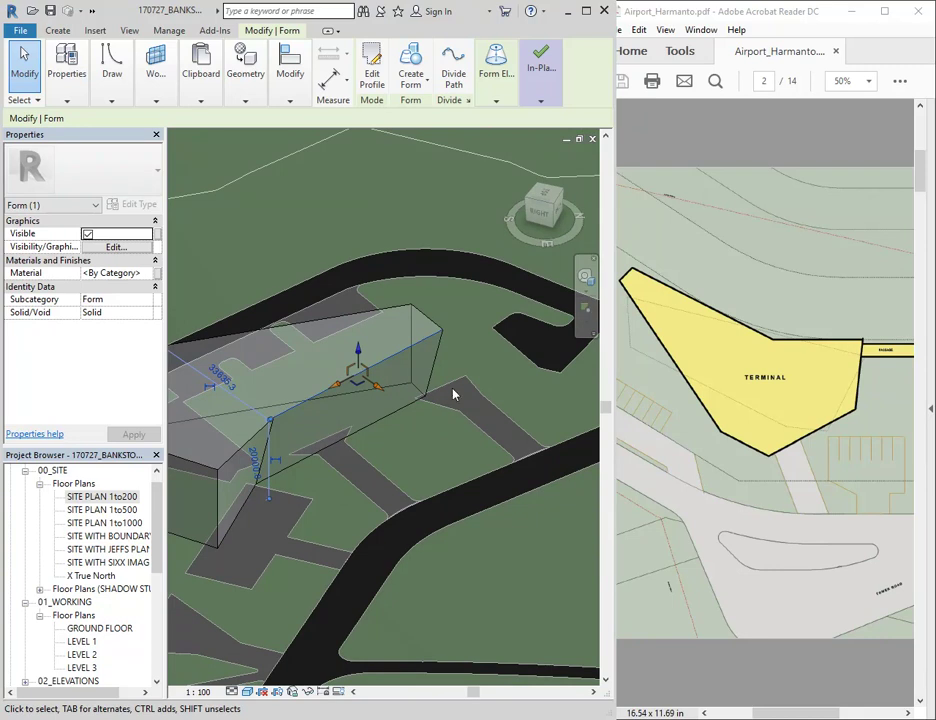
pyautogui.click(460, 324)
pyautogui.scroll(3, 460, 325)
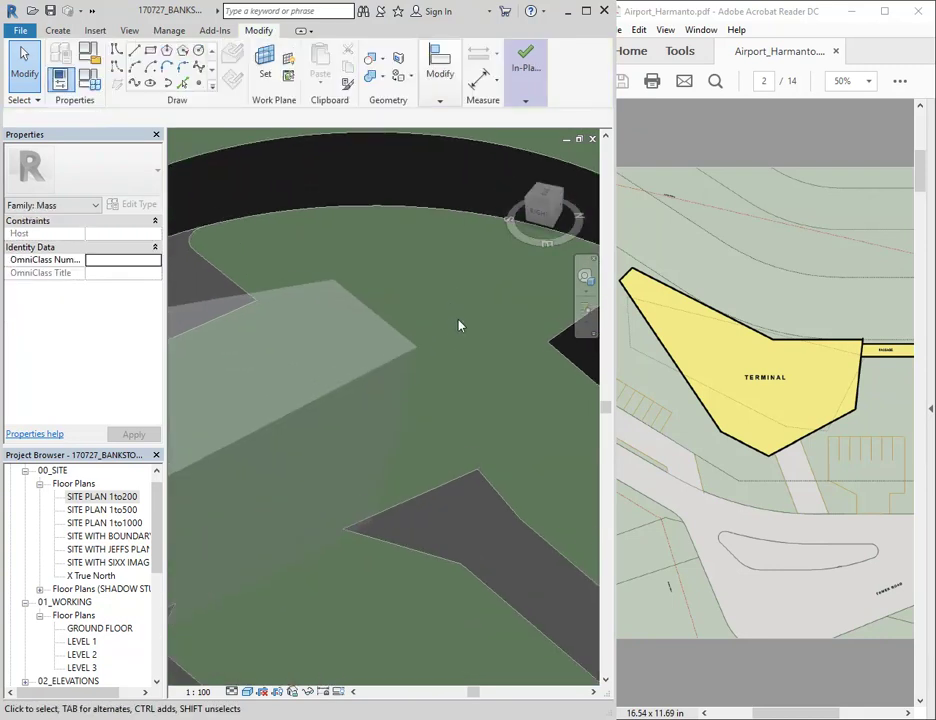
pyautogui.click(393, 334)
pyautogui.click(451, 401)
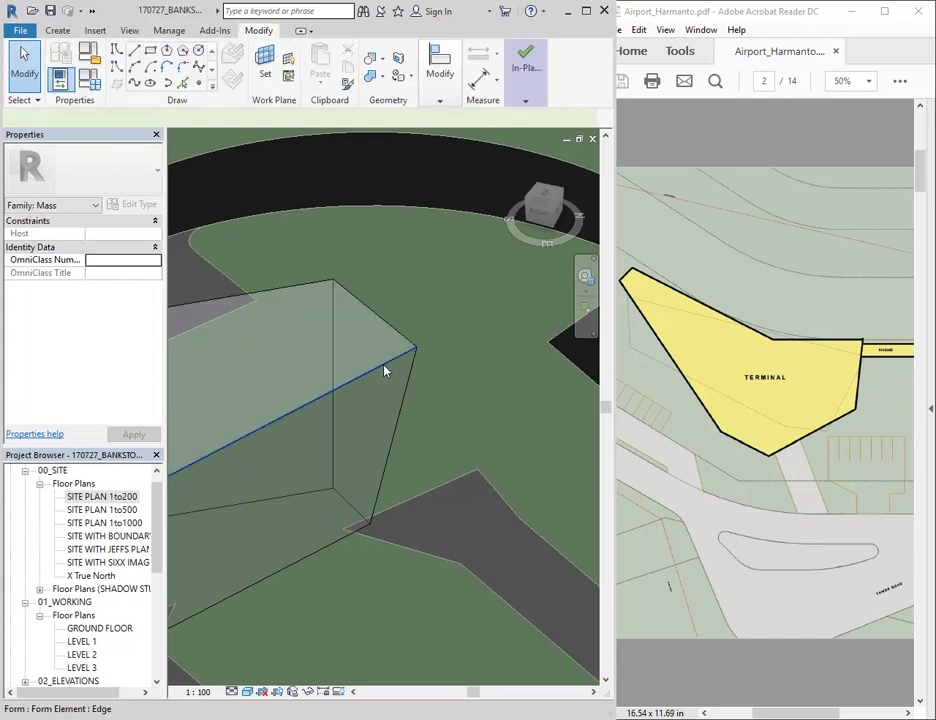
pyautogui.click(384, 372)
pyautogui.click(441, 369)
pyautogui.click(418, 350)
pyautogui.click(451, 394)
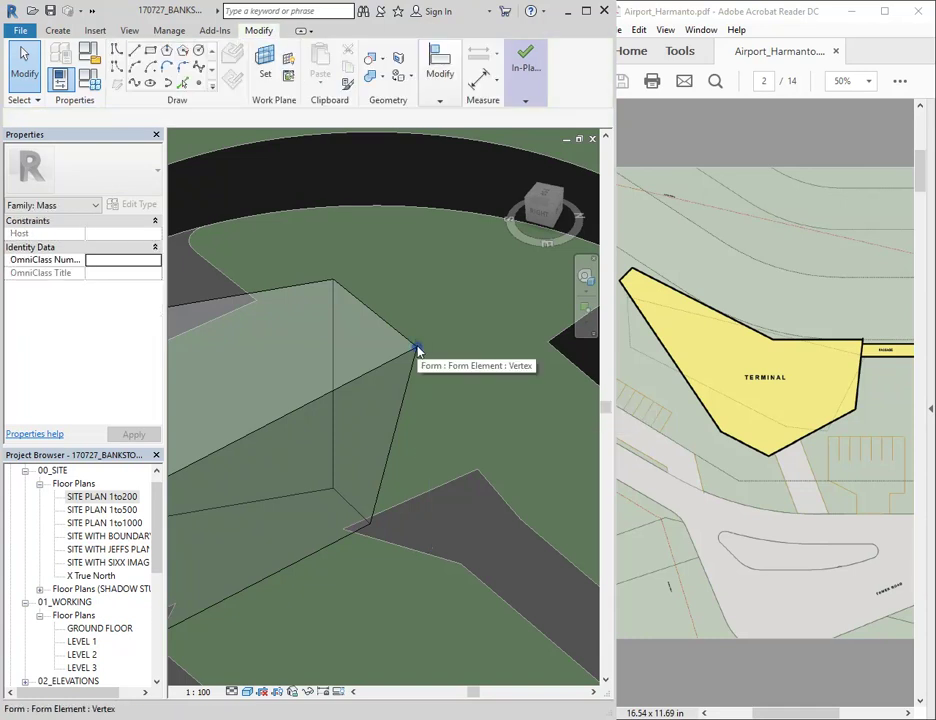
# Step: Cycle the selection at the narrow end's top vertex through adjoining edges, faces and the whole form, and pick the slanted side face
pyautogui.press('Tab')
pyautogui.press('Tab')
pyautogui.press('Tab')
pyautogui.press('Tab')
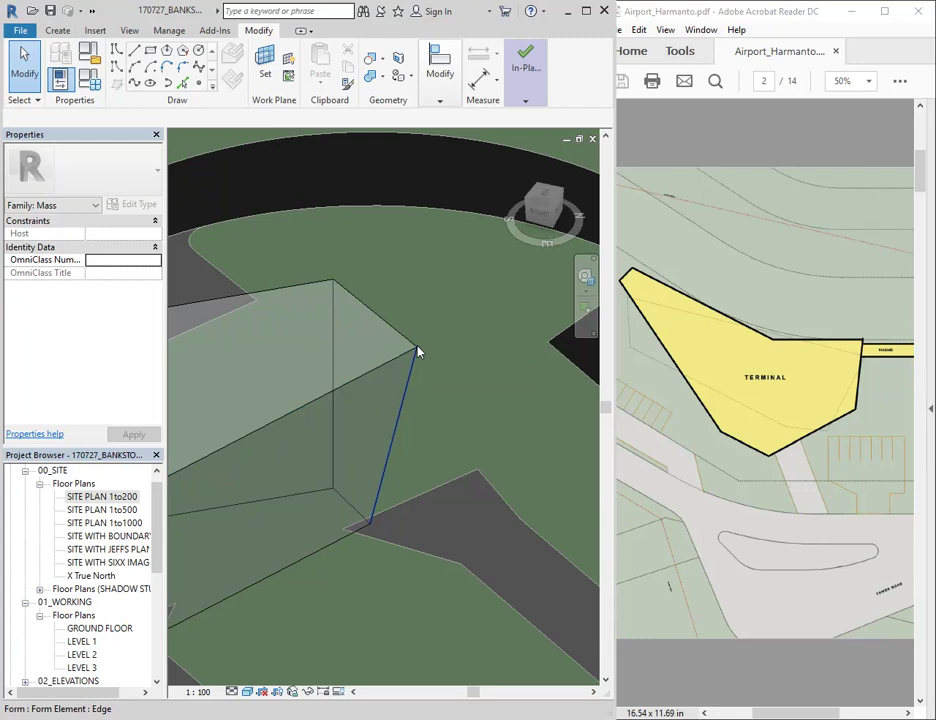
pyautogui.press('Tab')
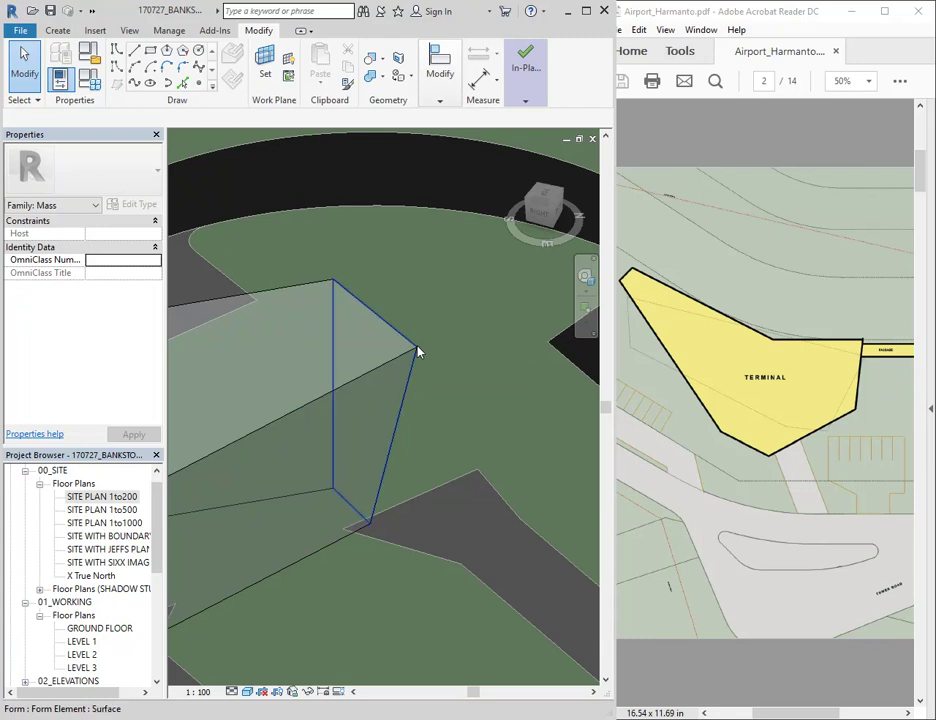
pyautogui.press('Tab')
pyautogui.press('Tab')
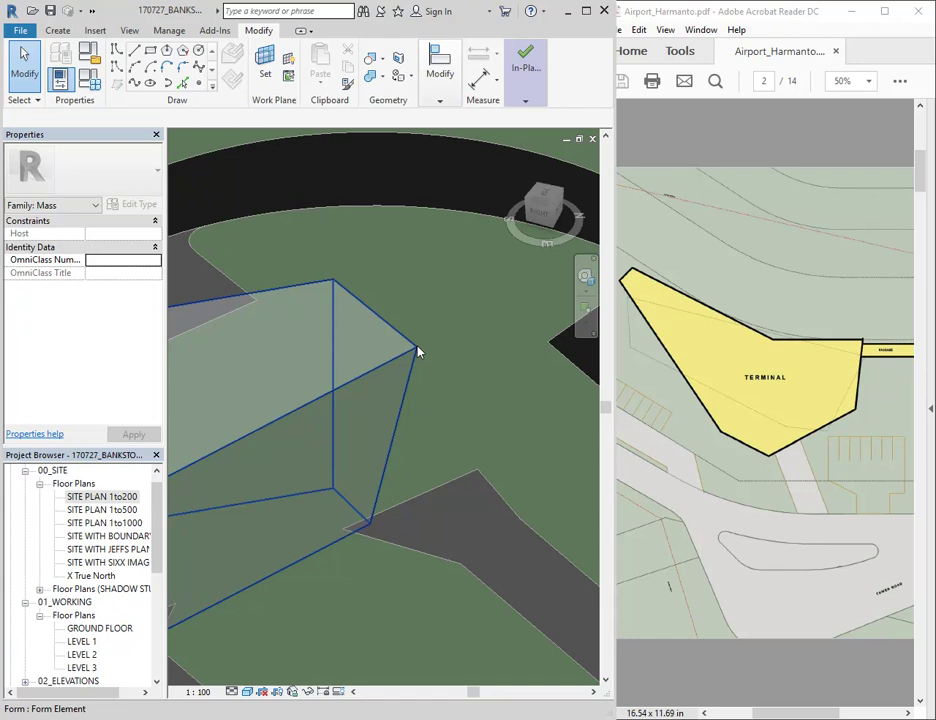
pyautogui.press('Tab')
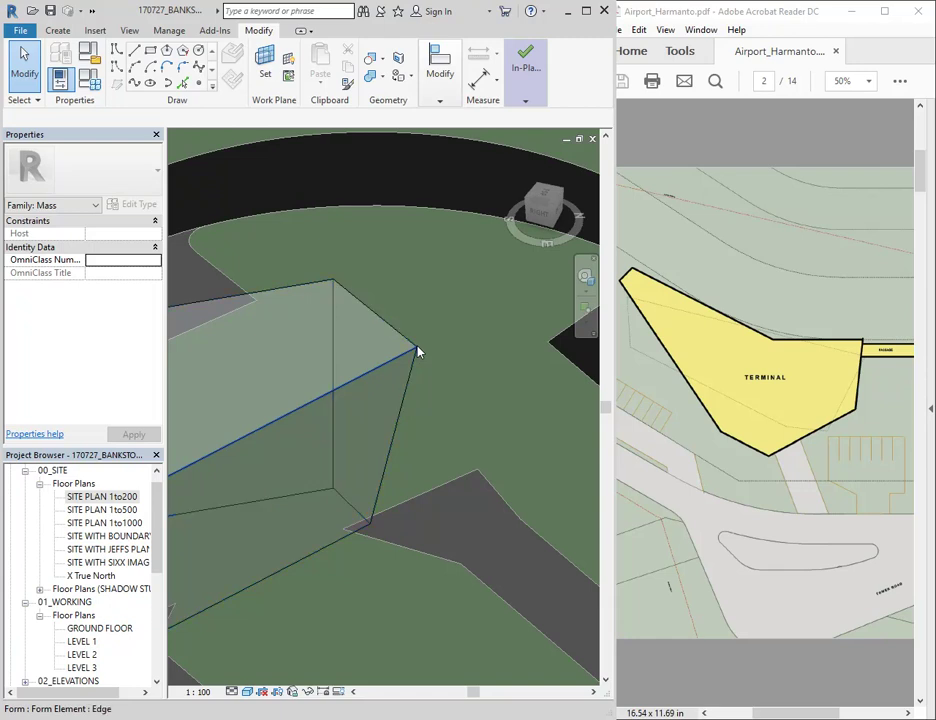
pyautogui.press('Tab')
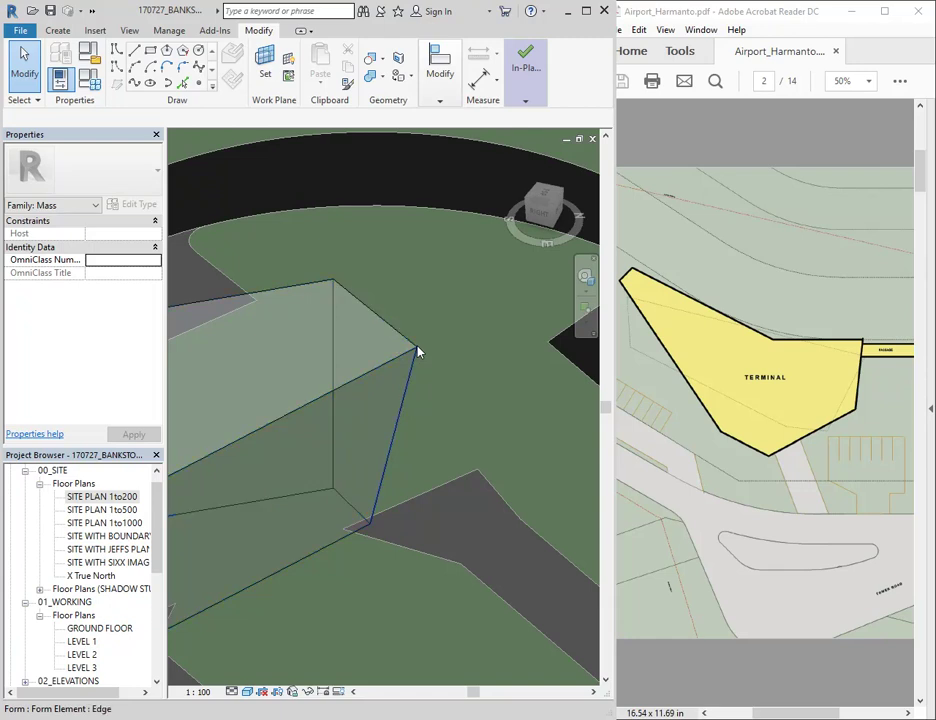
pyautogui.press('Tab')
pyautogui.press('Tab')
pyautogui.click(418, 352)
pyautogui.keyDown('shift'); pyautogui.moveTo(424, 401); pyautogui.dragTo(382, 511, button='middle'); pyautogui.keyUp('shift')
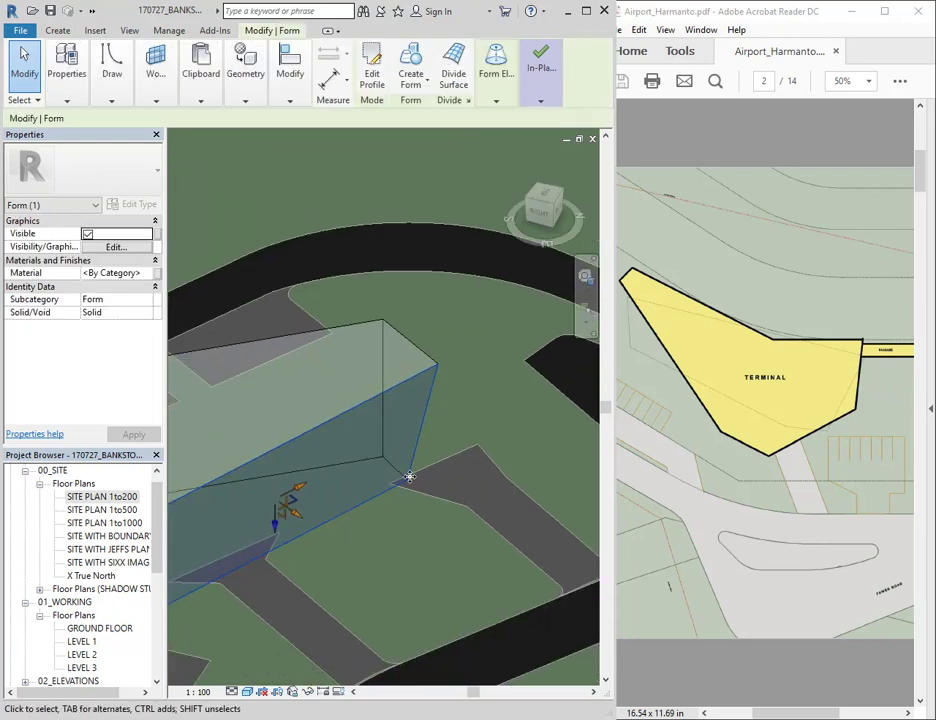
pyautogui.scroll(2, 450, 382)
pyautogui.click(441, 385)
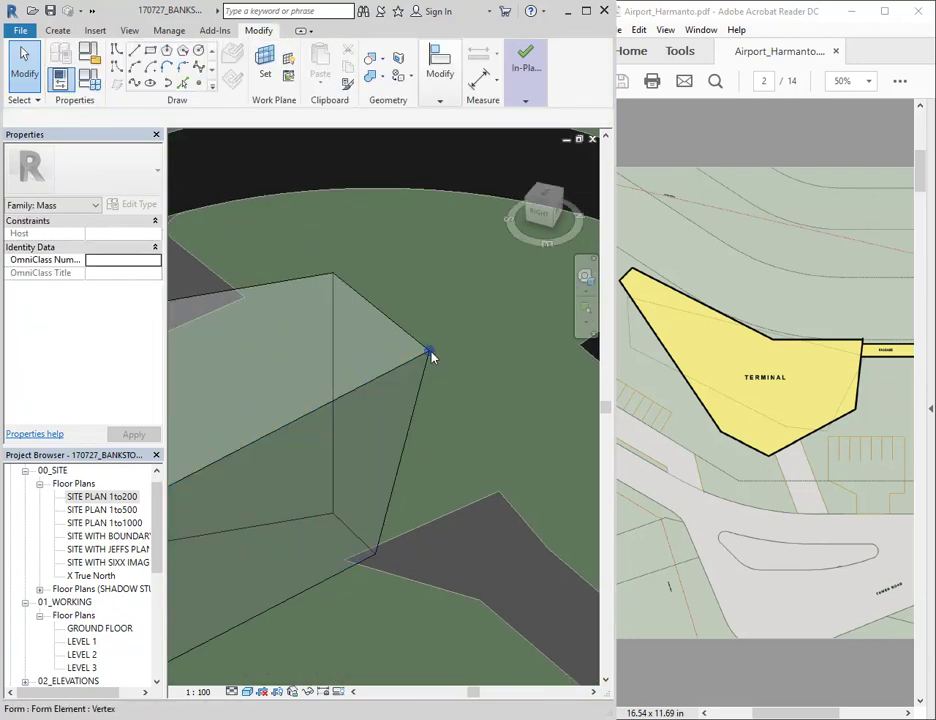
# Step: Raise the outer top vertex at the form's narrow end and lower the top vertex at its re-entrant corner
pyautogui.click(430, 355)
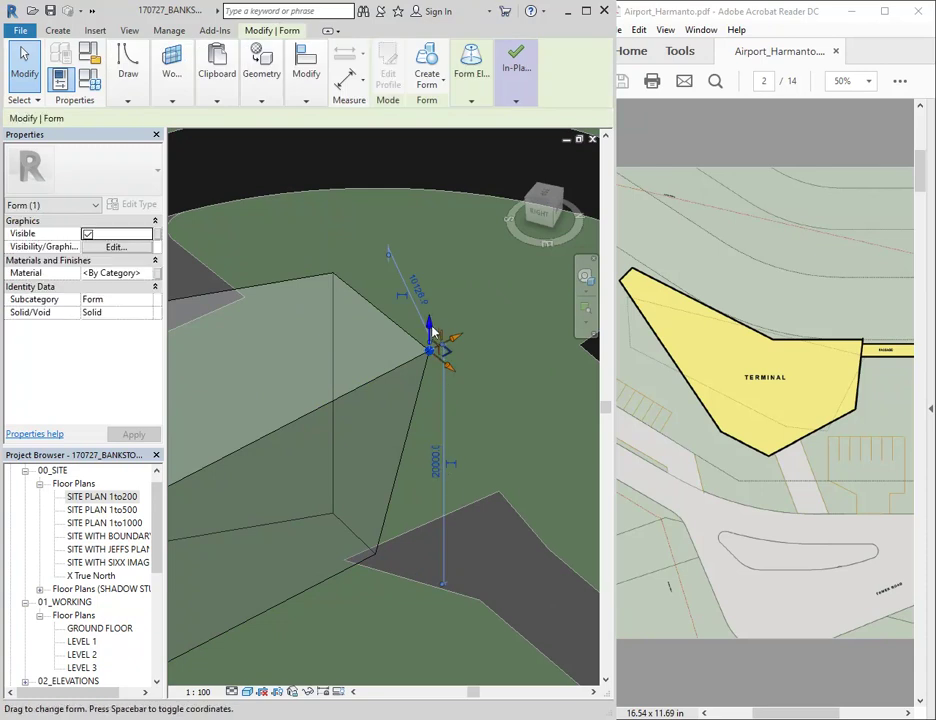
pyautogui.moveTo(430, 326); pyautogui.dragTo(438, 274)
pyautogui.scroll(-2, 462, 398)
pyautogui.keyDown('shift'); pyautogui.moveTo(462, 400); pyautogui.dragTo(372, 460, button='middle'); pyautogui.keyUp('shift')
pyautogui.click(372, 497)
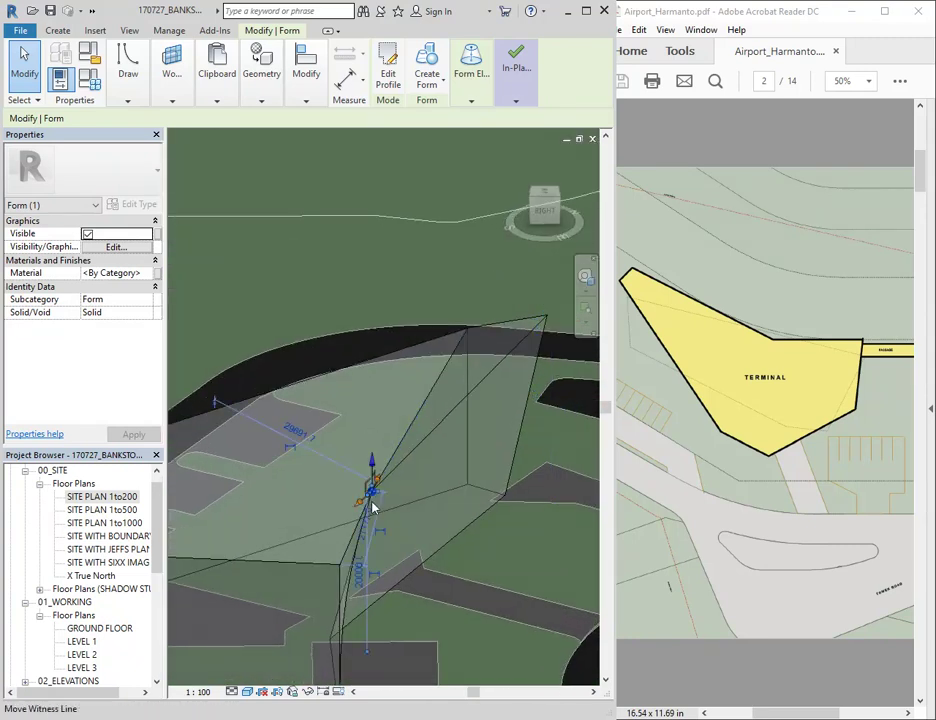
pyautogui.moveTo(372, 468); pyautogui.dragTo(372, 550)
# Step: Raise the rear top vertex opposite the re-entrant corner and lower the neighbouring outer top vertex at the front of the wide end
pyautogui.keyDown('shift'); pyautogui.moveTo(437, 552); pyautogui.dragTo(334, 464, button='middle'); pyautogui.keyUp('shift')
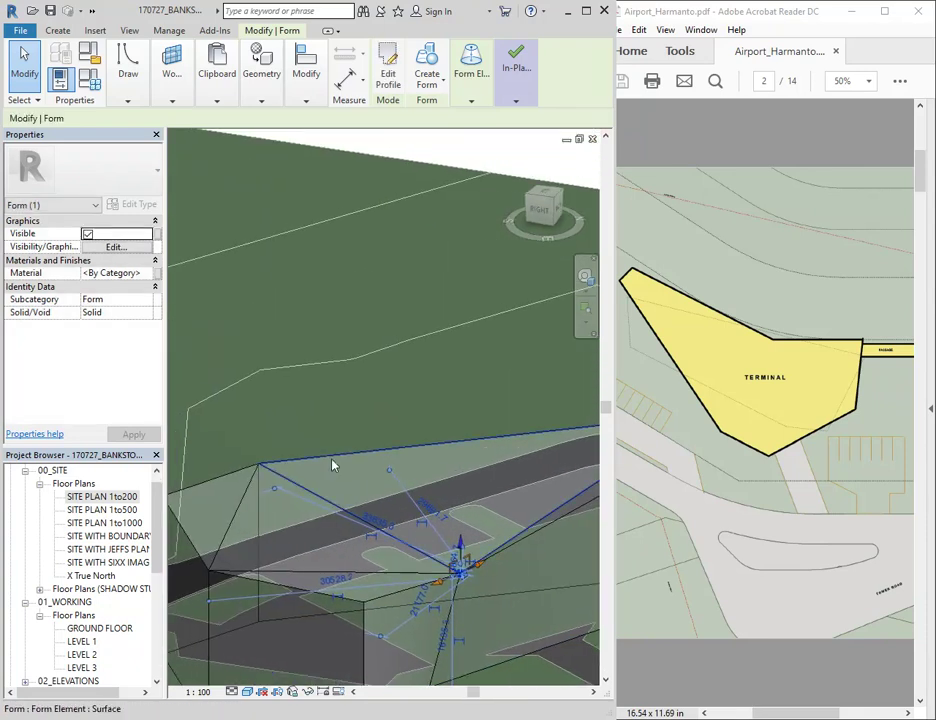
pyautogui.click(261, 461)
pyautogui.moveTo(263, 457); pyautogui.dragTo(265, 382)
pyautogui.keyDown('shift'); pyautogui.moveTo(324, 537); pyautogui.dragTo(380, 521, button='middle'); pyautogui.keyUp('shift')
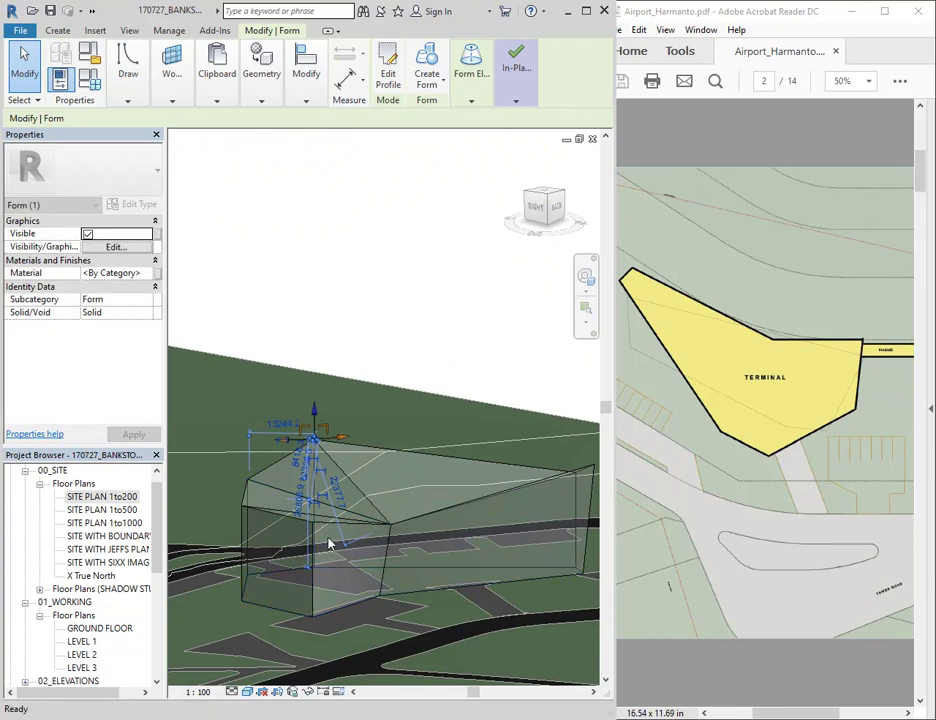
pyautogui.scroll(3, 300, 517)
pyautogui.click(293, 496)
pyautogui.moveTo(290, 477); pyautogui.dragTo(300, 576)
pyautogui.scroll(-3, 383, 583)
pyautogui.keyDown('shift'); pyautogui.moveTo(383, 583); pyautogui.dragTo(313, 600, button='middle'); pyautogui.keyUp('shift')
pyautogui.scroll(4, 382, 522)
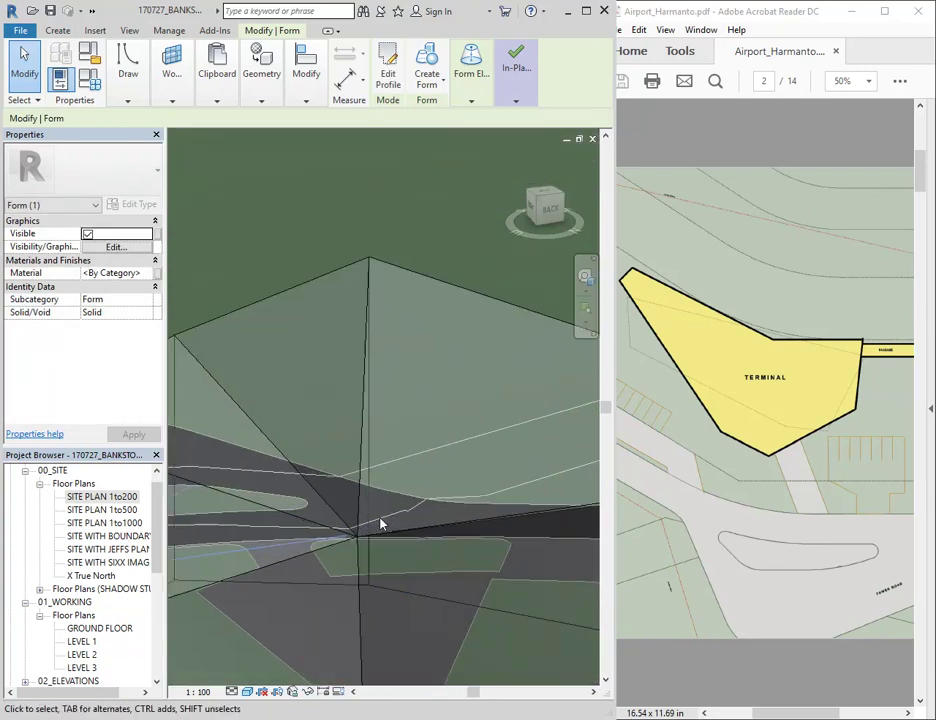
# Step: Raise the top vertex at the form's re-entrant corner and clear the selection
pyautogui.click(356, 540)
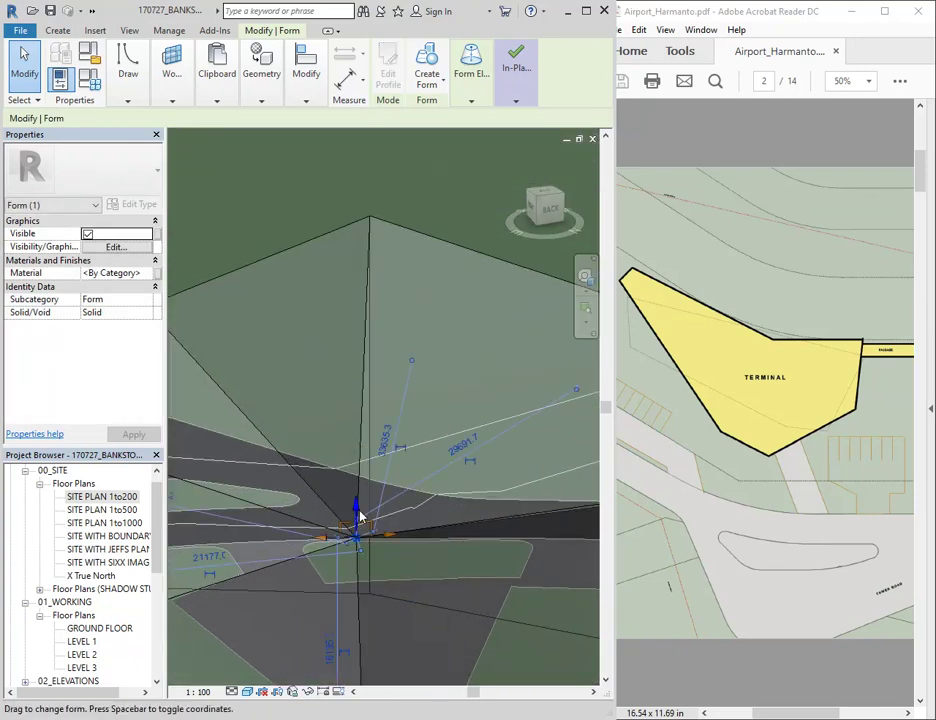
pyautogui.moveTo(356, 518); pyautogui.dragTo(356, 478)
pyautogui.keyDown('shift'); pyautogui.moveTo(355, 490); pyautogui.dragTo(390, 558, button='middle'); pyautogui.keyUp('shift')
pyautogui.click(390, 558)
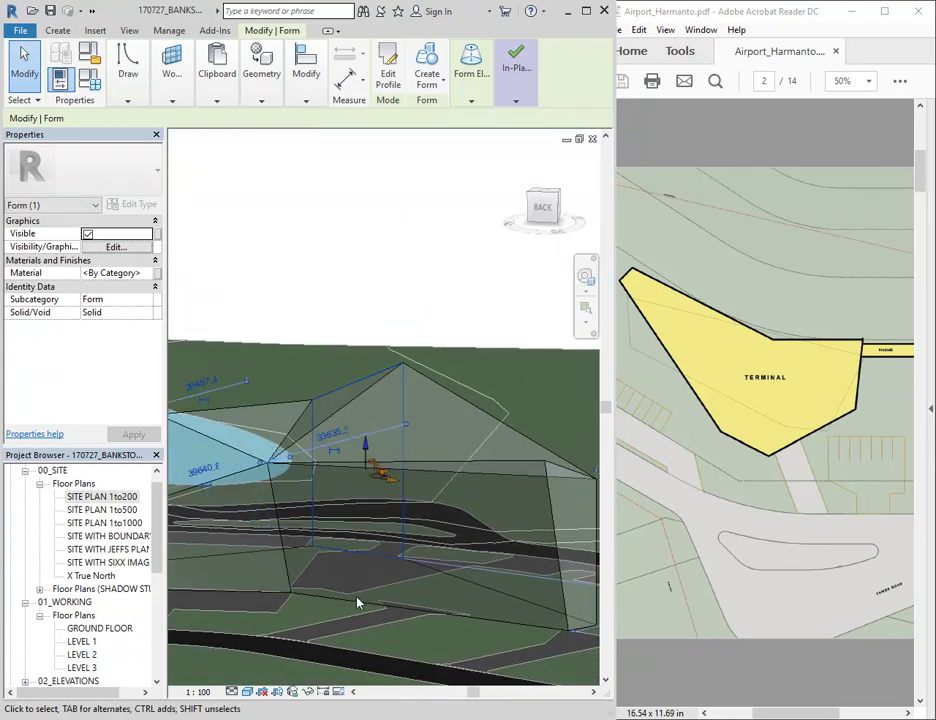
pyautogui.click(360, 618)
# Step: Raise the rear top vertex at the form's narrow end
pyautogui.keyDown('shift'); pyautogui.moveTo(278, 614); pyautogui.dragTo(370, 428, button='middle'); pyautogui.keyUp('shift')
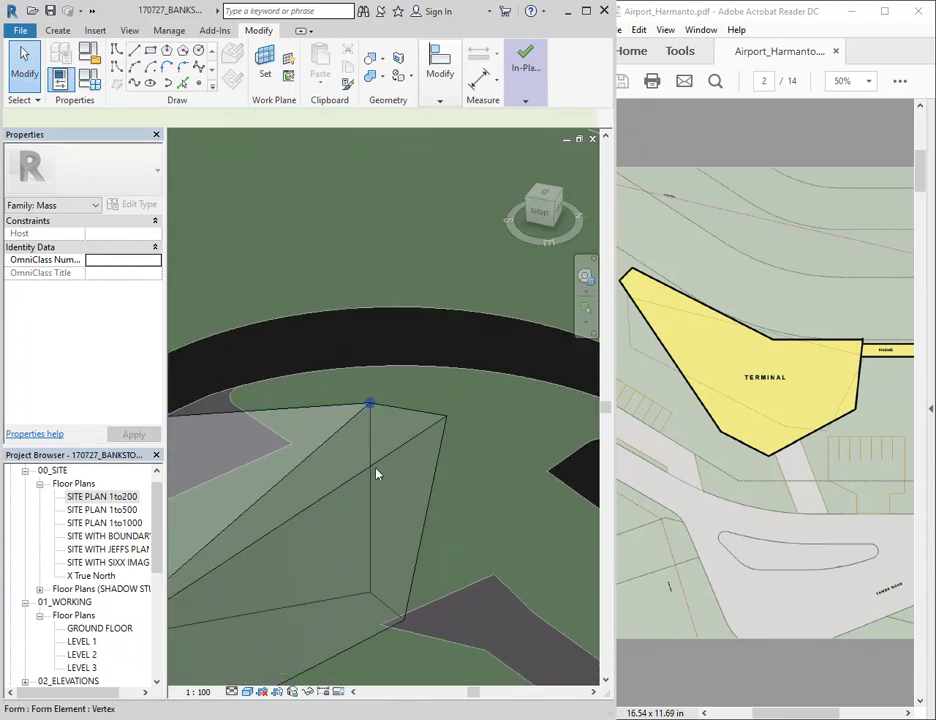
pyautogui.click(371, 390)
pyautogui.moveTo(370, 388); pyautogui.dragTo(381, 343)
pyautogui.keyDown('shift'); pyautogui.moveTo(368, 472); pyautogui.dragTo(371, 544, button='middle'); pyautogui.keyUp('shift')
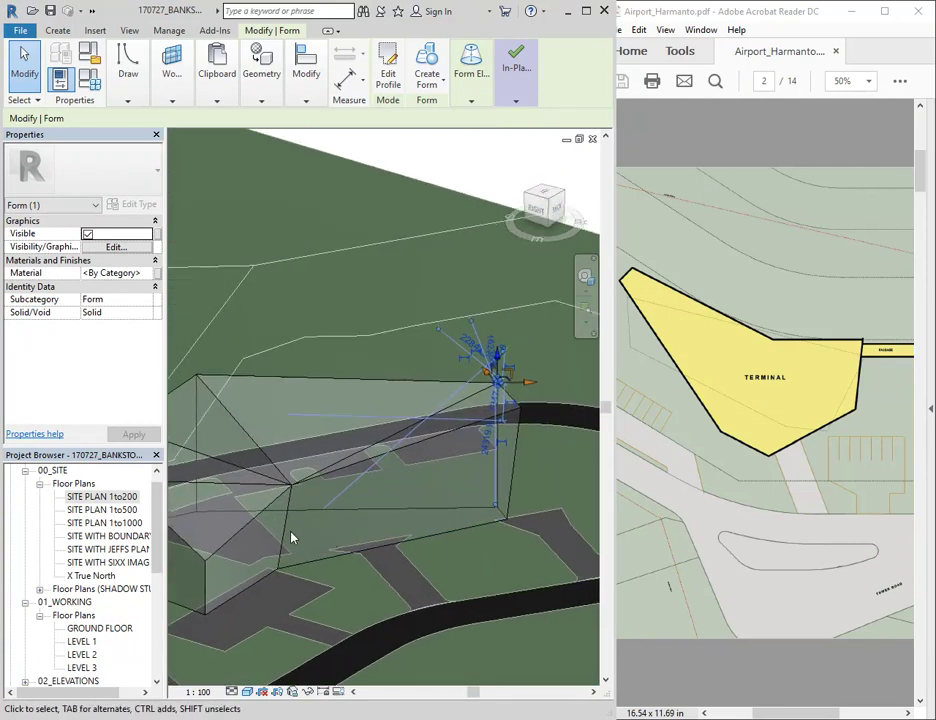
pyautogui.press('Escape')
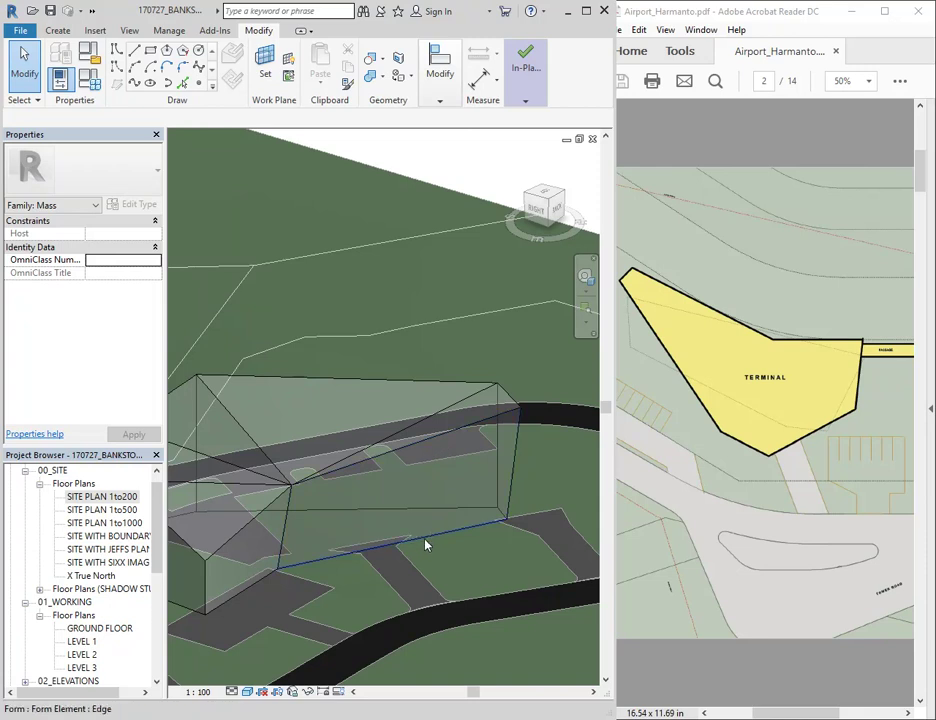
# Step: Turn on X-Ray for the form to show its profiles, path and vertices
pyautogui.click(425, 545)
pyautogui.moveTo(540, 90)
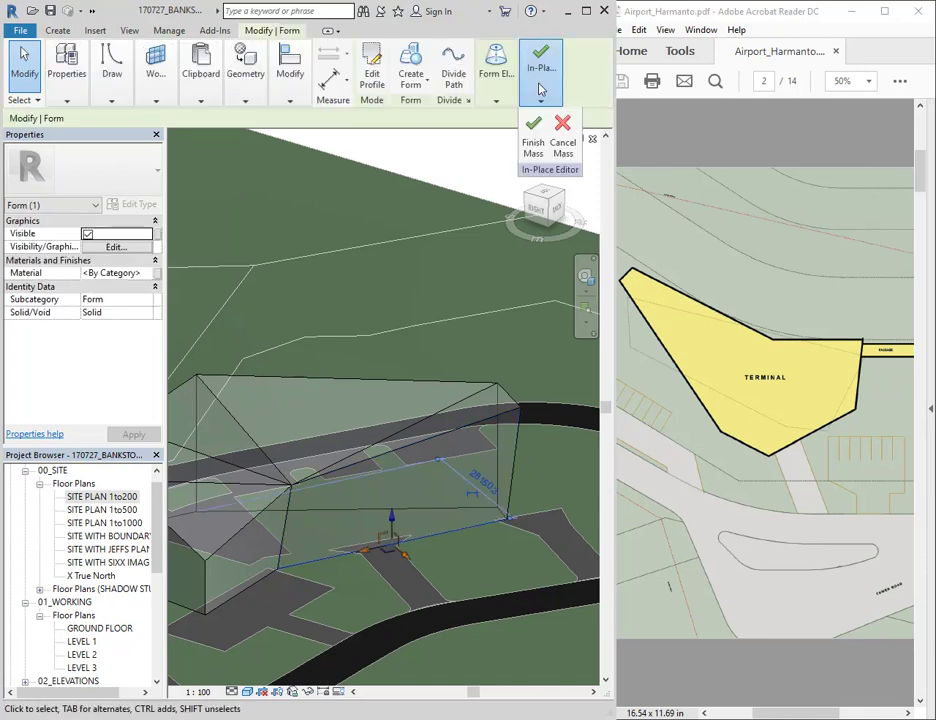
pyautogui.moveTo(493, 74)
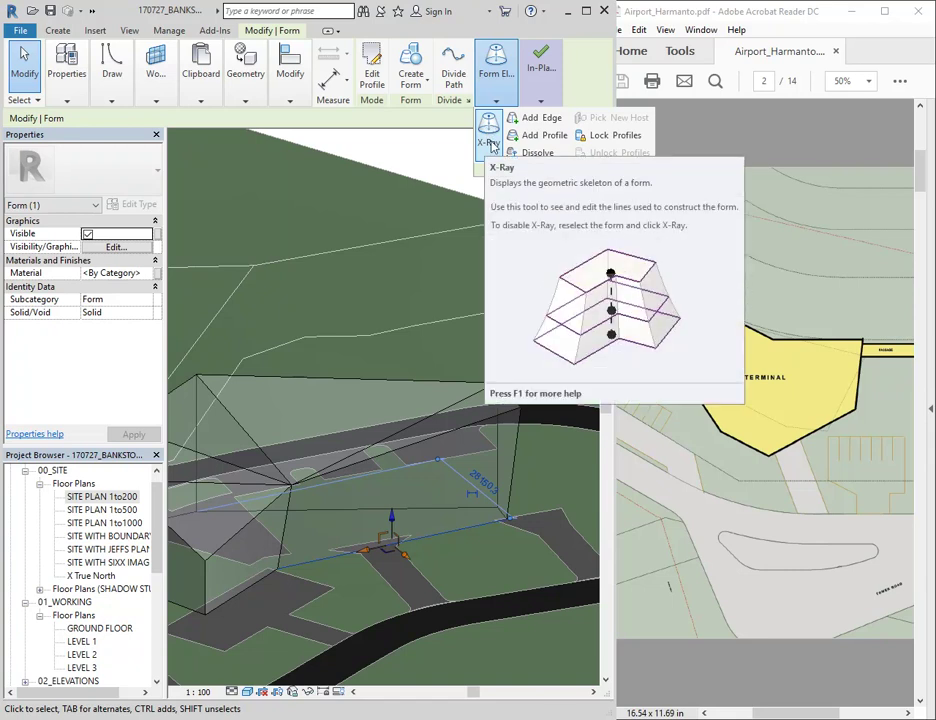
pyautogui.click(489, 145)
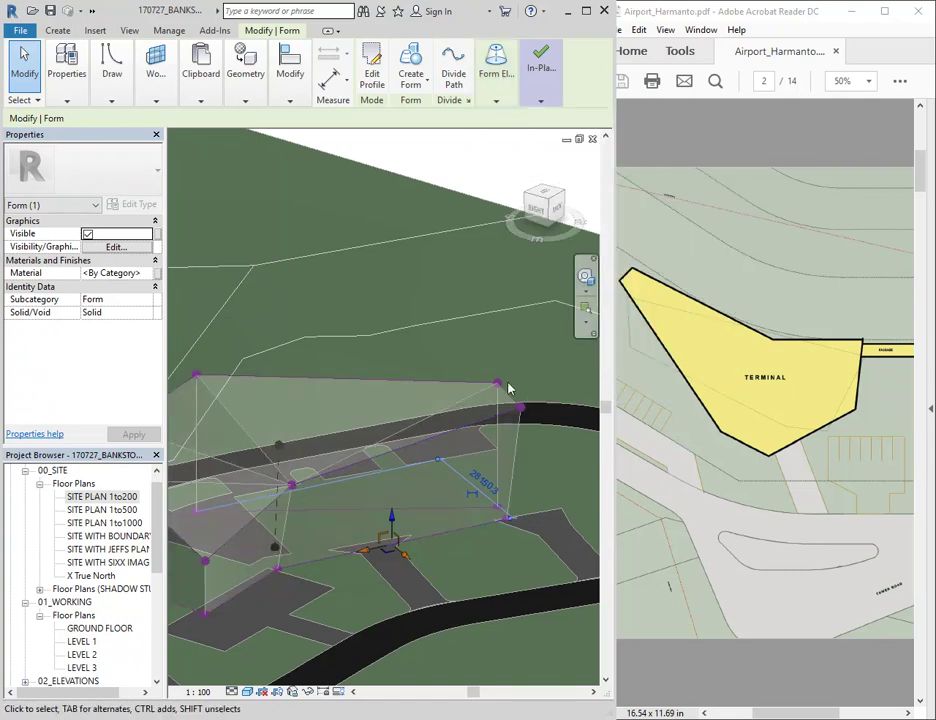
# Step: Add a profile around the form at about mid-height
pyautogui.click(493, 78)
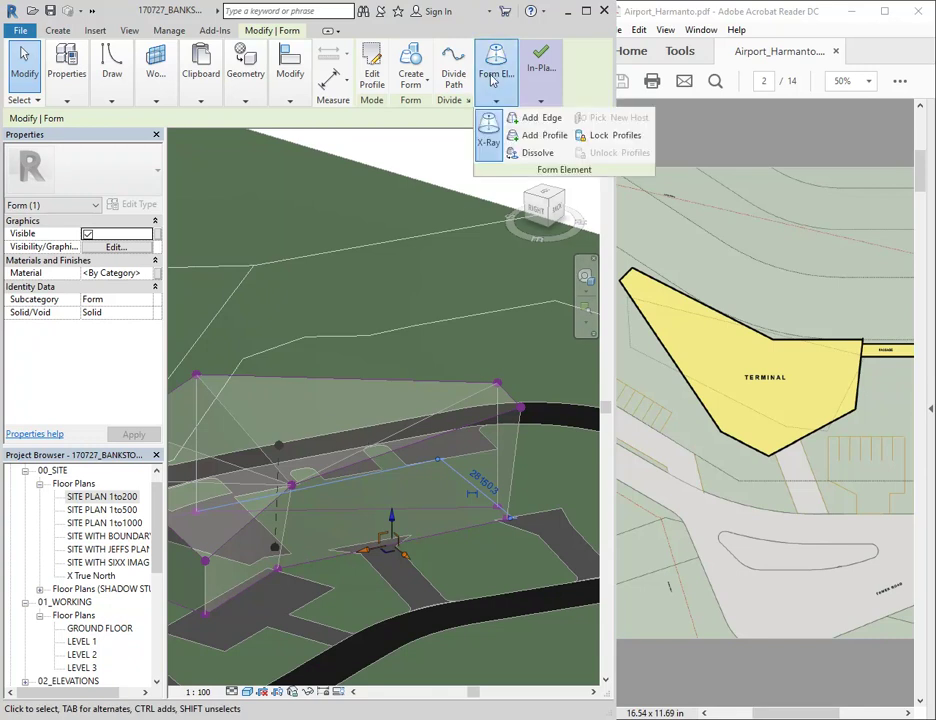
pyautogui.click(540, 136)
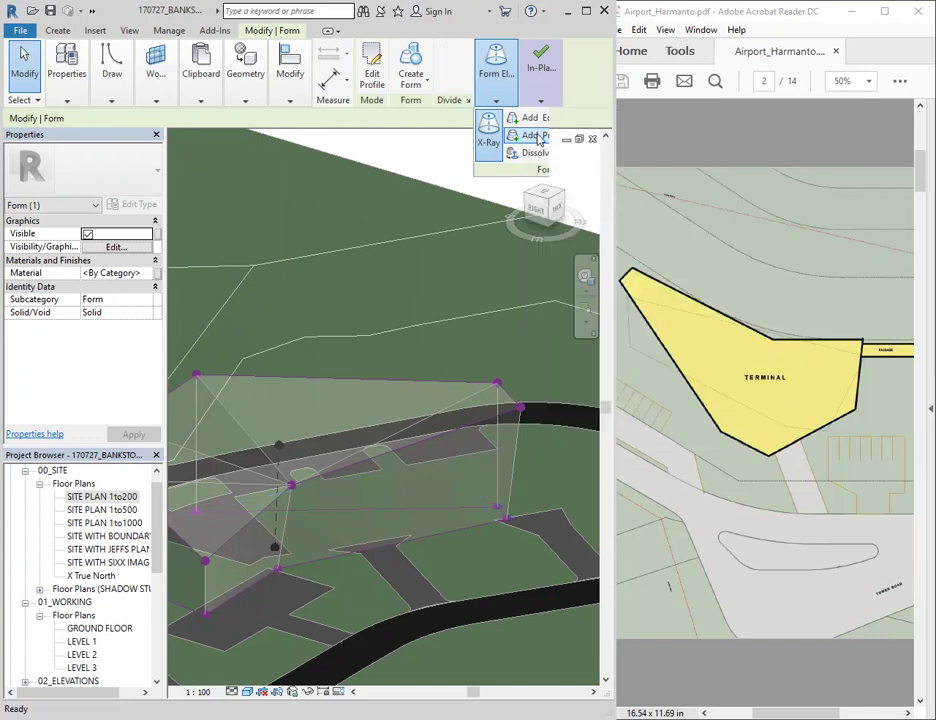
pyautogui.click(512, 466)
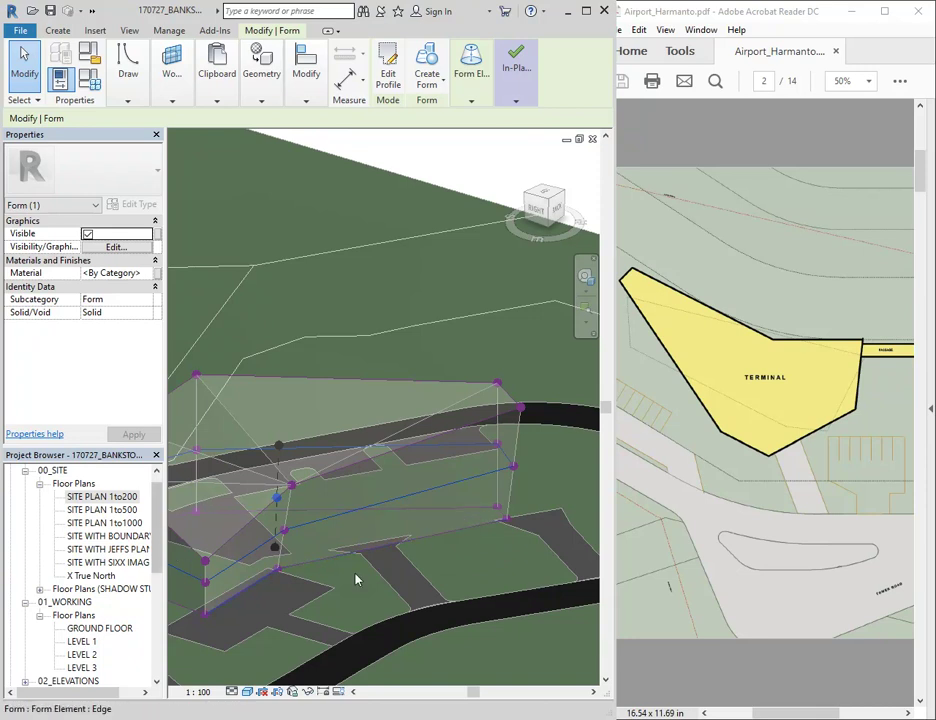
# Step: Pull the added profile's front vertex at the narrow end inward, bending the vertical edge there
pyautogui.keyDown('shift'); pyautogui.moveTo(374, 487); pyautogui.dragTo(329, 499, button='middle'); pyautogui.keyUp('shift')
pyautogui.click(470, 485)
pyautogui.scroll(4, 539, 434)
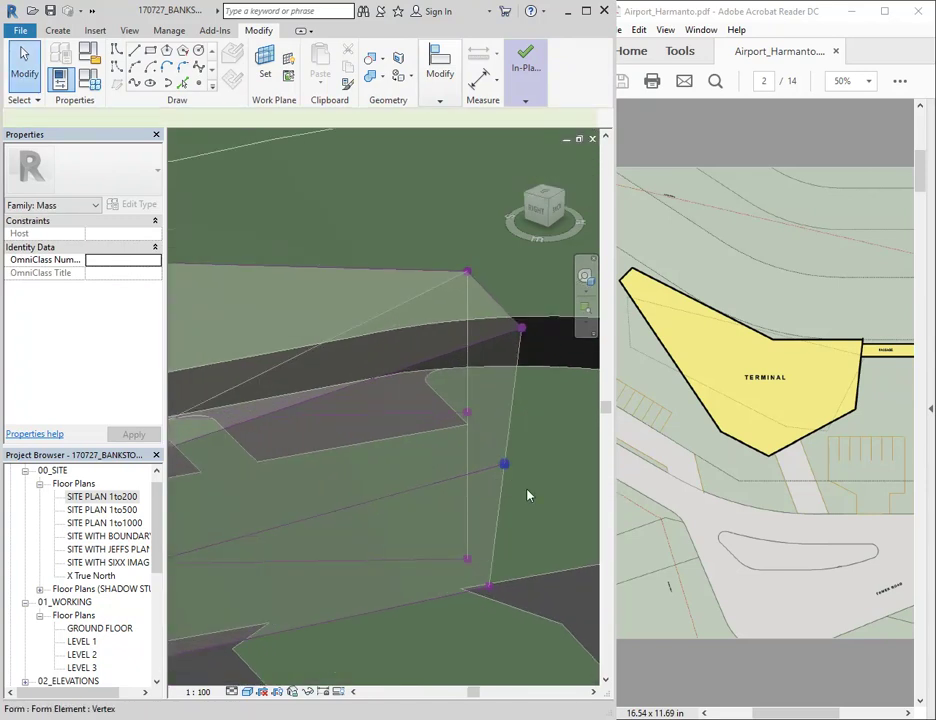
pyautogui.click(506, 469)
pyautogui.scroll(3, 528, 495)
pyautogui.moveTo(508, 449); pyautogui.dragTo(482, 413)
pyautogui.scroll(-3, 467, 411)
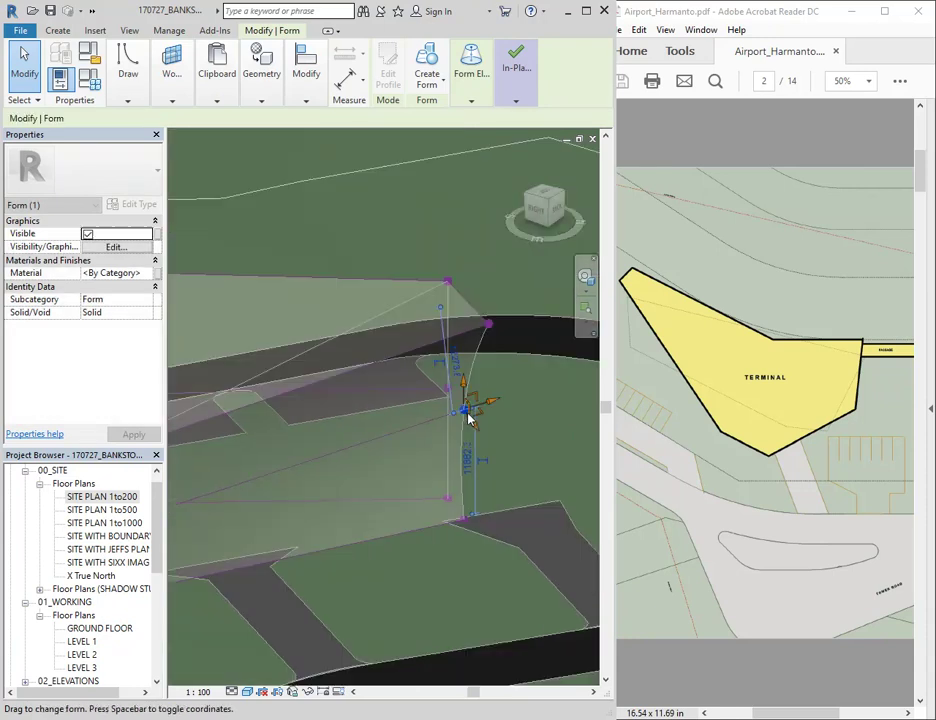
pyautogui.keyDown('shift'); pyautogui.moveTo(447, 476); pyautogui.dragTo(486, 450, button='middle'); pyautogui.keyUp('shift')
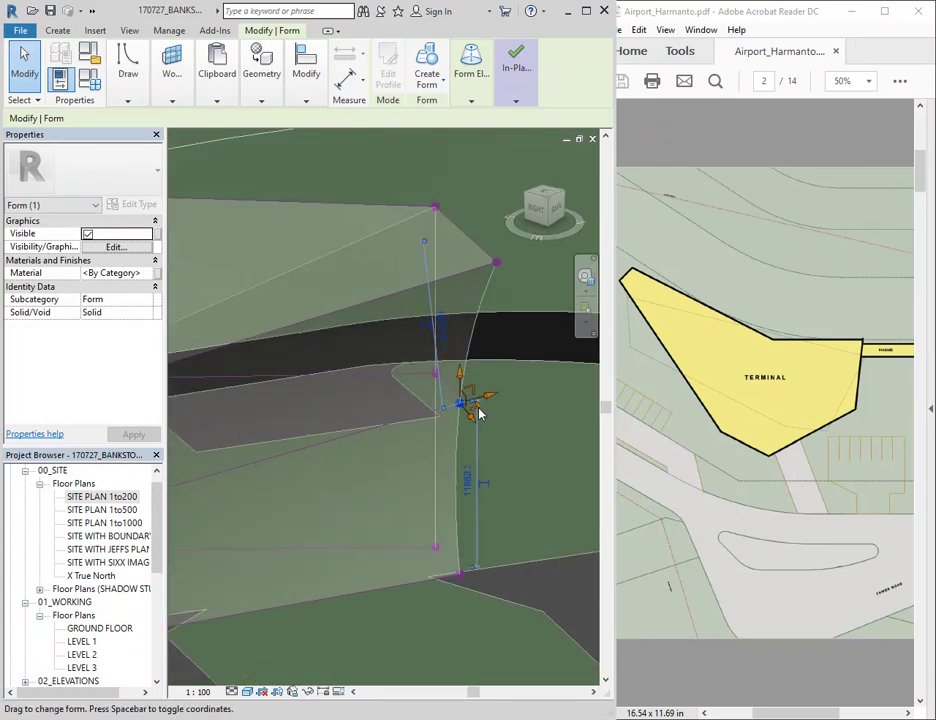
# Step: Pull the added profile's vertex at the re-entrant corner inward so the front wall curves
pyautogui.keyDown('shift'); pyautogui.moveTo(485, 416); pyautogui.dragTo(440, 505, button='middle'); pyautogui.keyUp('shift')
pyautogui.scroll(2, 261, 506)
pyautogui.moveTo(200, 500); pyautogui.dragTo(355, 566, button='middle')
pyautogui.moveTo(455, 574); pyautogui.dragTo(324, 505, button='middle')
pyautogui.scroll(1, 328, 505)
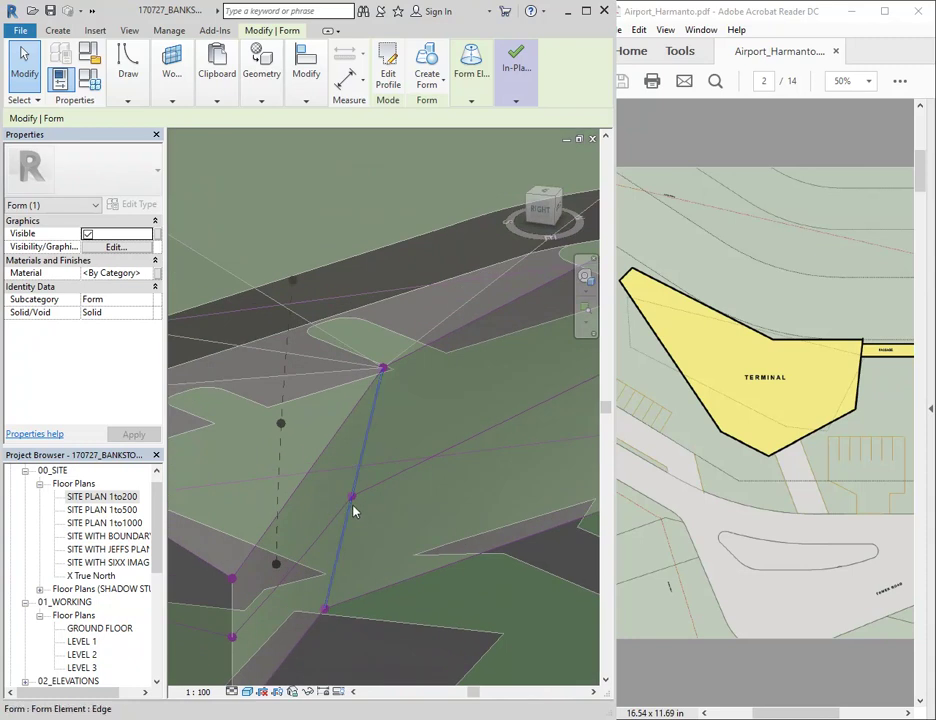
pyautogui.click(353, 500)
pyautogui.scroll(2, 350, 505)
pyautogui.moveTo(368, 528)
pyautogui.keyDown('shift'); pyautogui.mouseDown(button='middle')
pyautogui.moveTo(382, 532)
pyautogui.moveTo(367, 524)
pyautogui.mouseUp(button='middle'); pyautogui.keyUp('shift')
pyautogui.moveTo(367, 513); pyautogui.dragTo(336, 494)
pyautogui.scroll(-3, 336, 494)
# Step: Pull the added profile's vertex at the wide end's front corner inward and clear the selection
pyautogui.keyDown('shift'); pyautogui.moveTo(385, 555); pyautogui.dragTo(485, 527, button='middle'); pyautogui.keyUp('shift')
pyautogui.keyDown('shift'); pyautogui.moveTo(286, 564); pyautogui.dragTo(374, 543, button='middle'); pyautogui.keyUp('shift')
pyautogui.scroll(2, 374, 543)
pyautogui.click(429, 539)
pyautogui.moveTo(434, 535)
pyautogui.mouseDown()
pyautogui.moveTo(408, 527)
pyautogui.moveTo(449, 540)
pyautogui.mouseUp()
pyautogui.scroll(-1, 460, 540)
pyautogui.scroll(3, 414, 531)
pyautogui.keyDown('shift'); pyautogui.moveTo(449, 540); pyautogui.dragTo(482, 552, button='middle'); pyautogui.keyUp('shift')
pyautogui.click(464, 286)
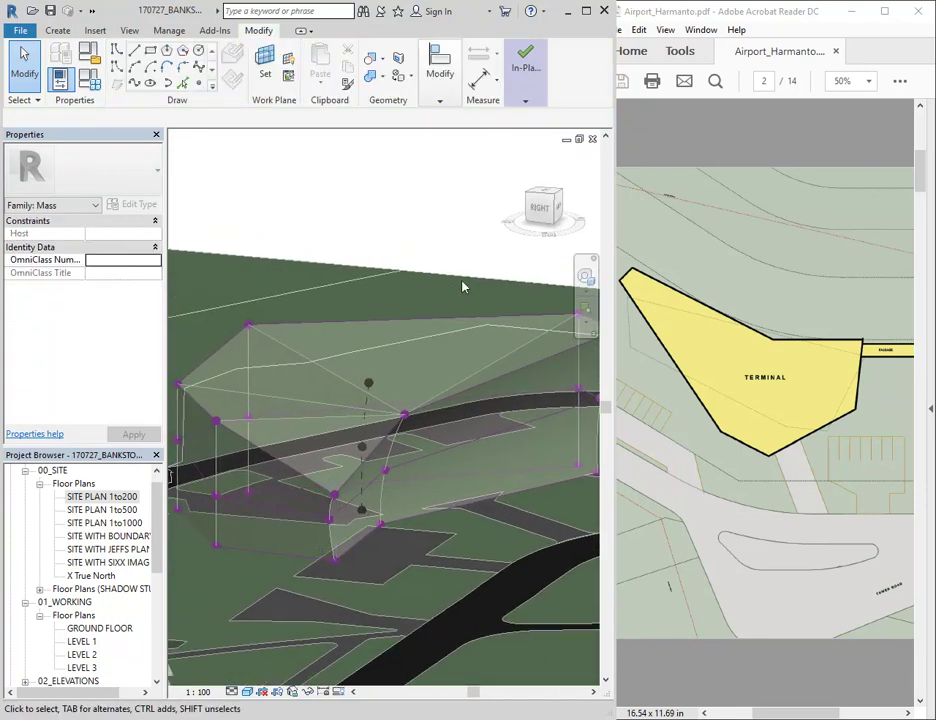
# Step: Raise the top vertex at the wide end's front corner
pyautogui.moveTo(433, 419); pyautogui.dragTo(226, 449, button='middle')
pyautogui.scroll(3, 222, 469)
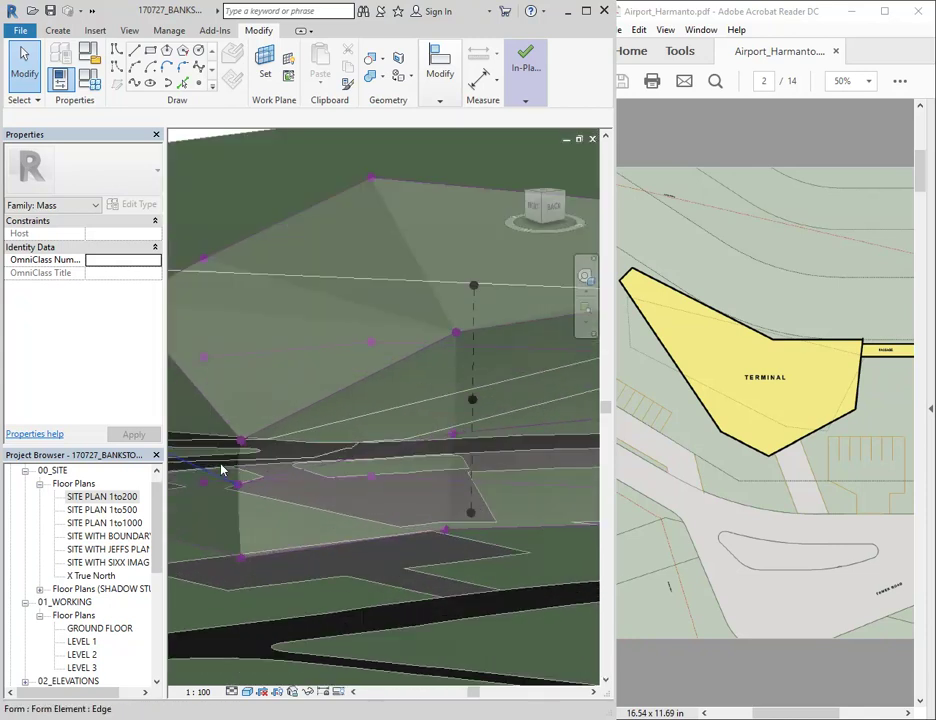
pyautogui.scroll(2, 235, 461)
pyautogui.click(257, 427)
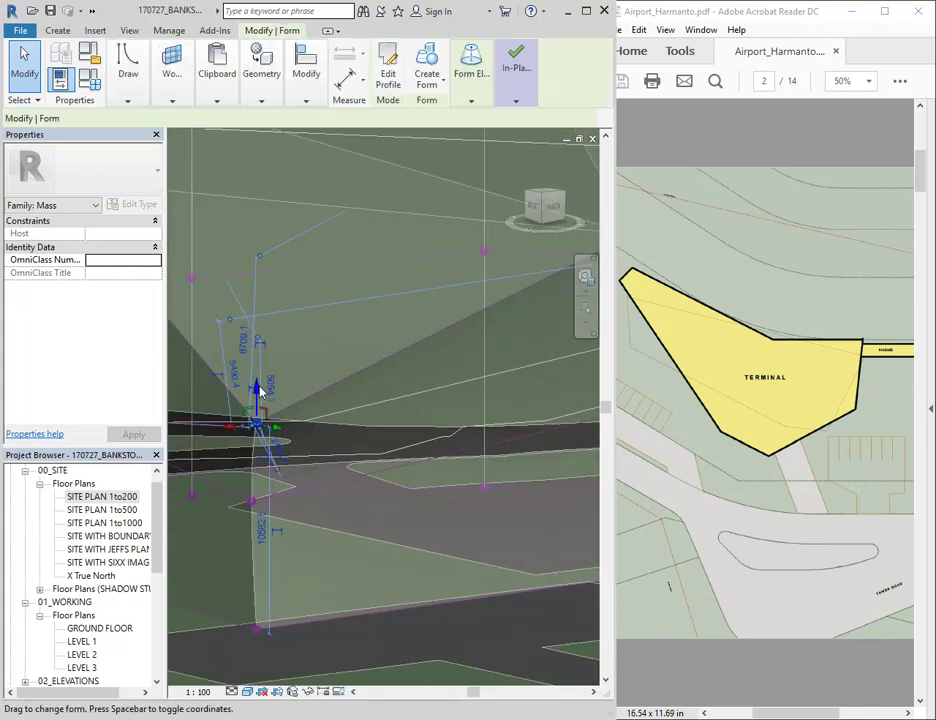
pyautogui.moveTo(258, 389); pyautogui.dragTo(259, 345)
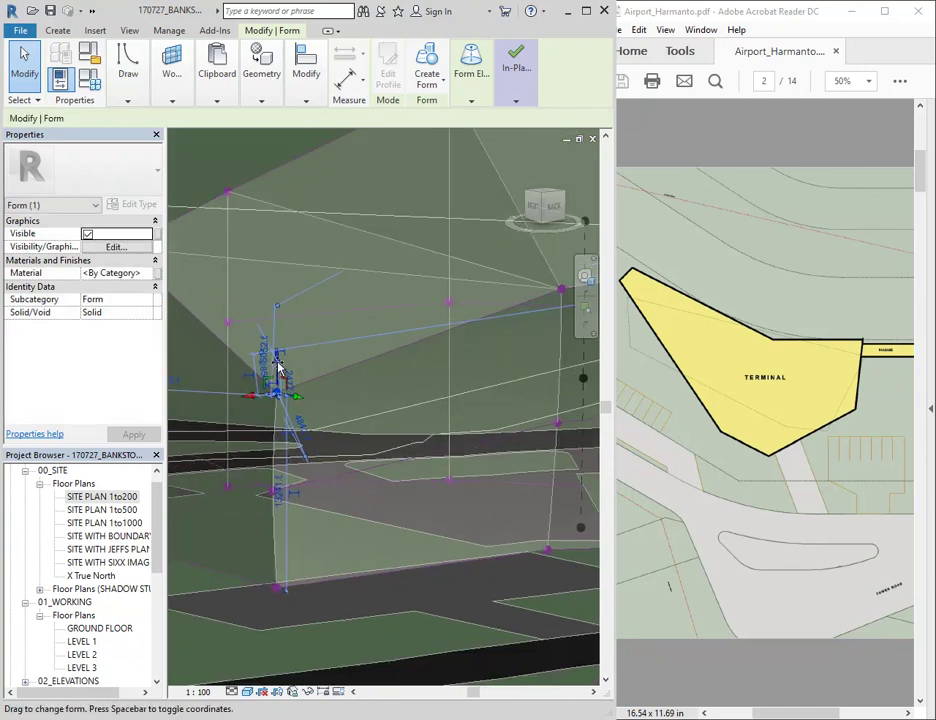
pyautogui.click(415, 478)
# Step: Shift the mid-height vertex at the re-entrant corner slightly sideways to refine the wall's curve
pyautogui.keyDown('shift'); pyautogui.moveTo(415, 478); pyautogui.dragTo(280, 518, button='middle'); pyautogui.keyUp('shift')
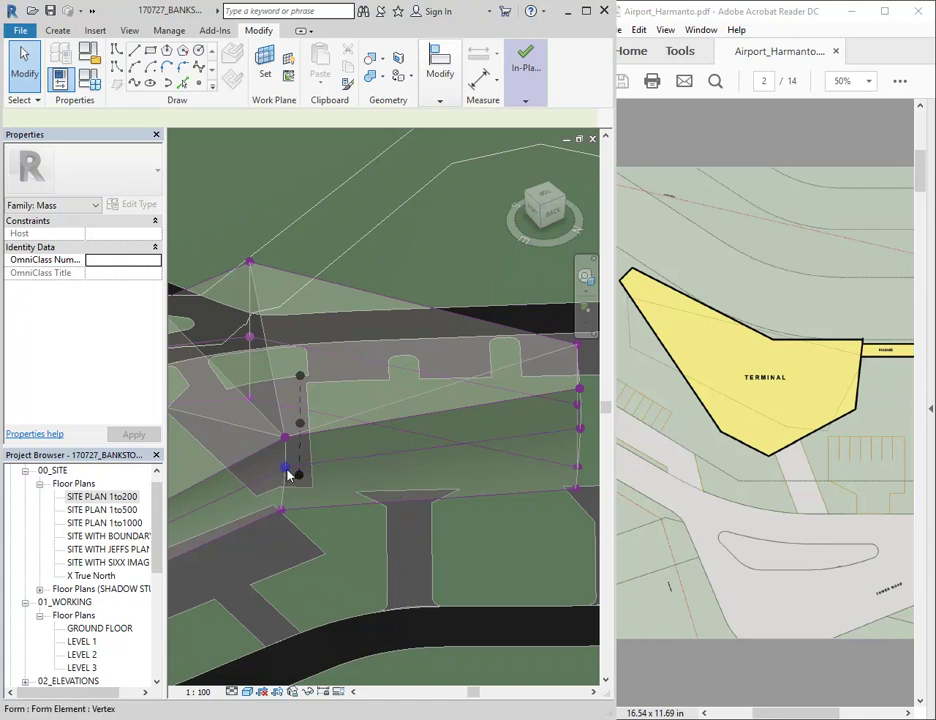
pyautogui.click(287, 471)
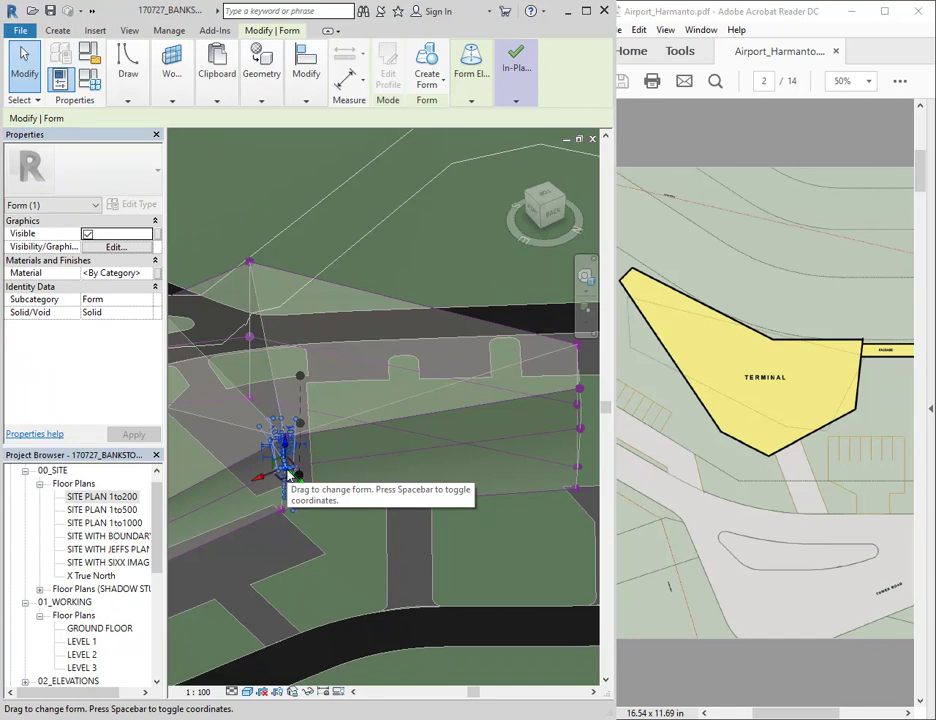
pyautogui.moveTo(275, 480); pyautogui.dragTo(276, 482)
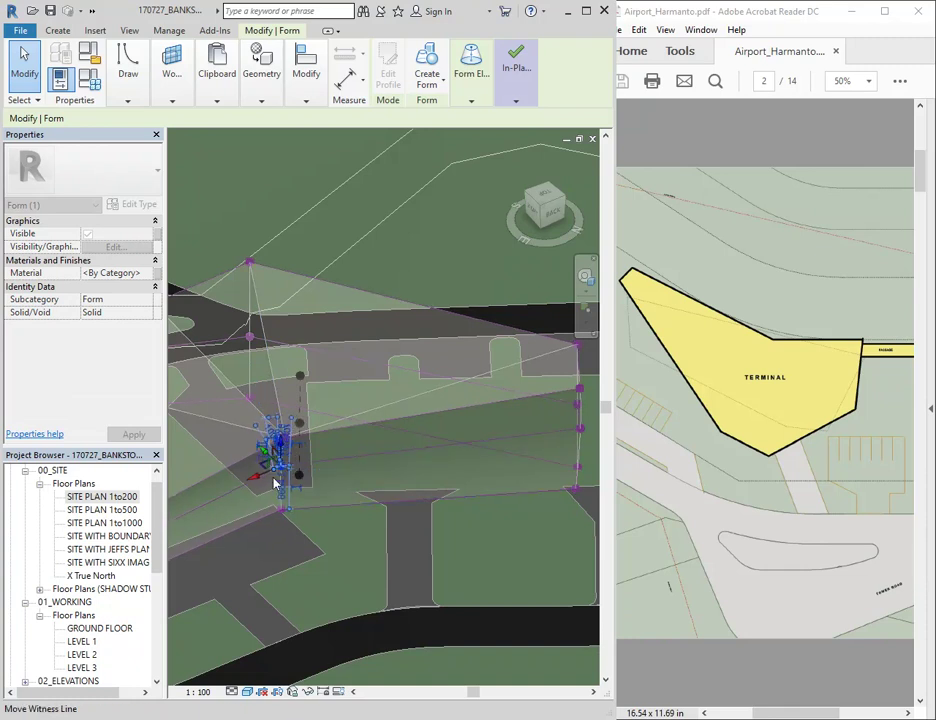
pyautogui.click(405, 584)
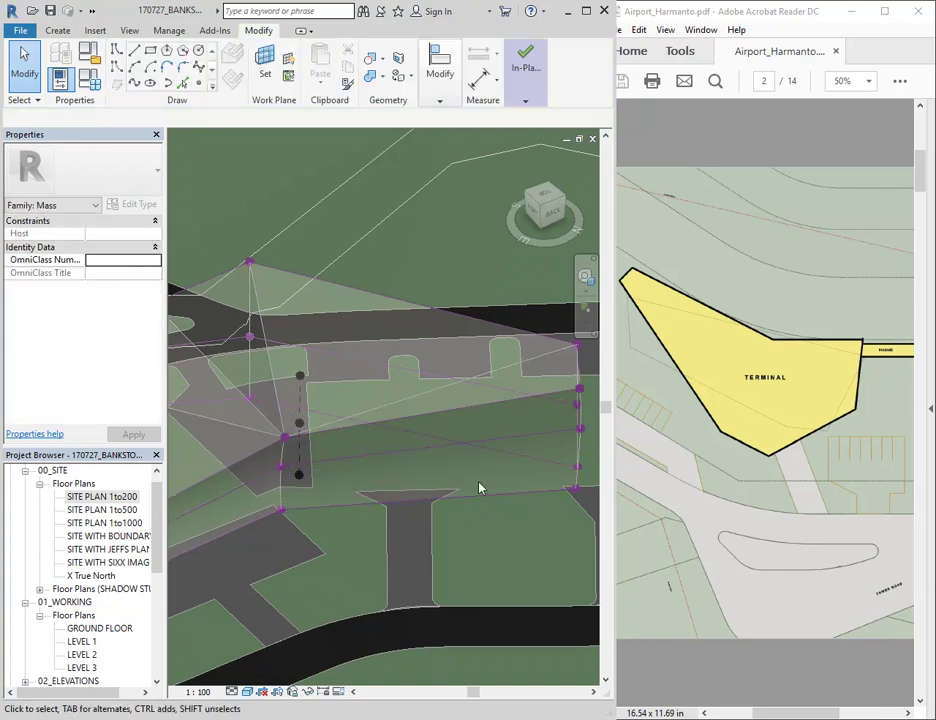
# Step: Move the mid-height front vertex at the narrow end further inward
pyautogui.moveTo(459, 482); pyautogui.dragTo(375, 467, button='middle')
pyautogui.scroll(2, 425, 446)
pyautogui.click(533, 398)
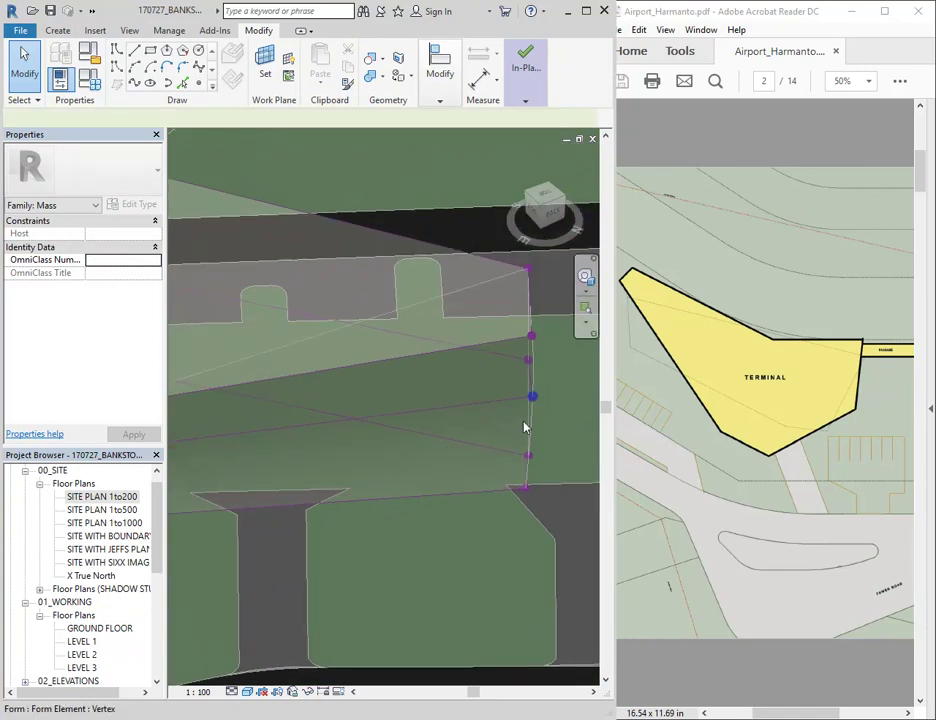
pyautogui.moveTo(552, 405)
pyautogui.mouseDown()
pyautogui.moveTo(532, 405)
pyautogui.moveTo(538, 412)
pyautogui.mouseUp()
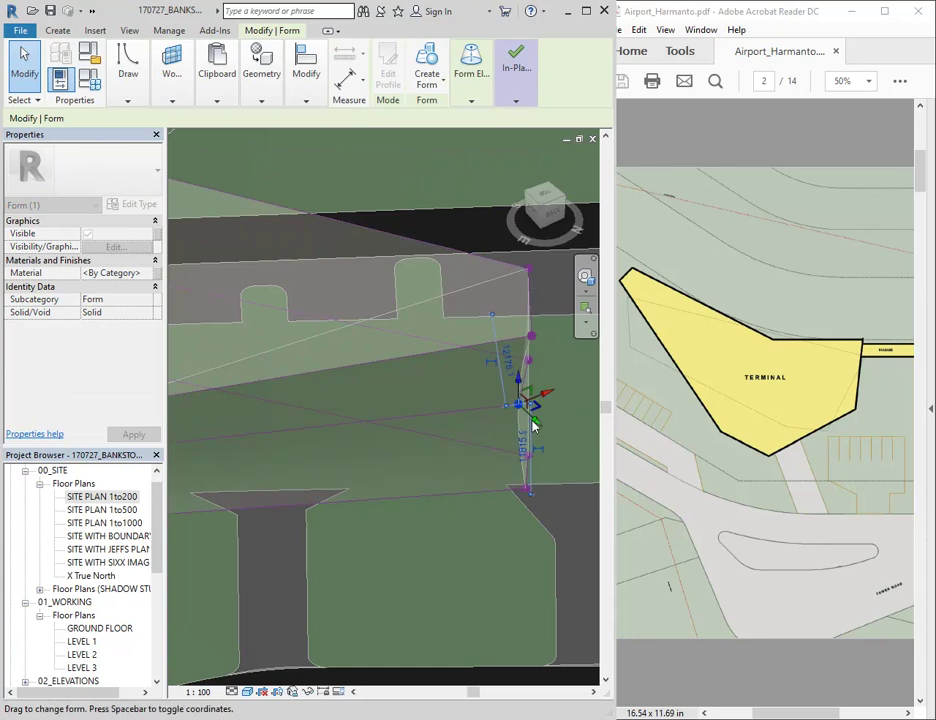
pyautogui.click(472, 619)
# Step: Finish the in-place mass
pyautogui.scroll(-3, 470, 621)
pyautogui.moveTo(361, 582)
pyautogui.keyDown('shift'); pyautogui.mouseDown(button='middle')
pyautogui.moveTo(295, 560)
pyautogui.moveTo(380, 602)
pyautogui.moveTo(560, 527)
pyautogui.moveTo(435, 445)
pyautogui.moveTo(401, 568)
pyautogui.moveTo(375, 579)
pyautogui.mouseUp(button='middle'); pyautogui.keyUp('shift')
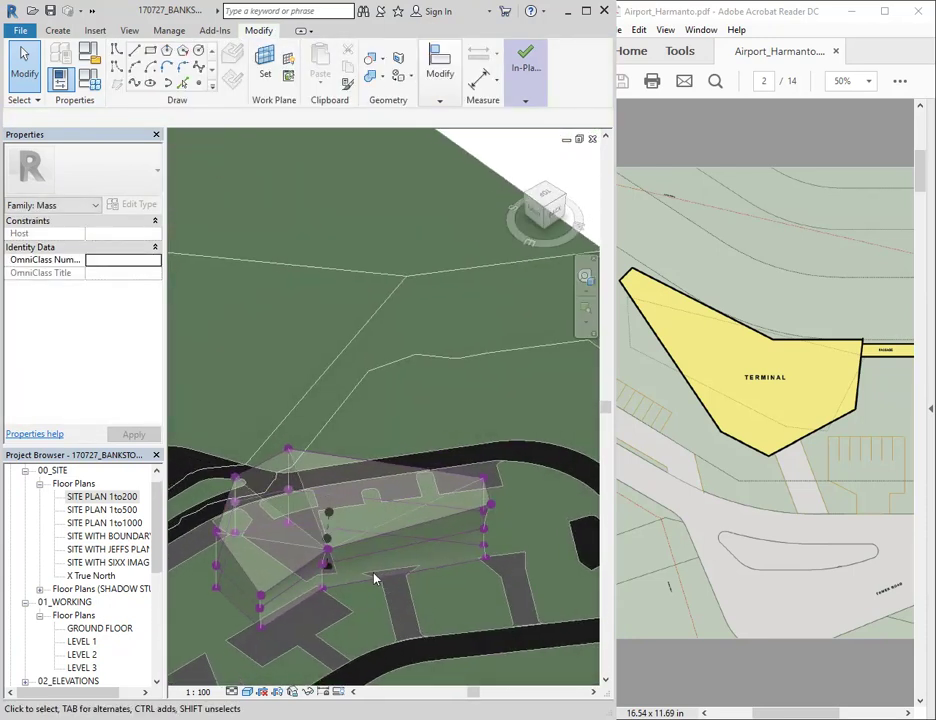
pyautogui.moveTo(525, 72)
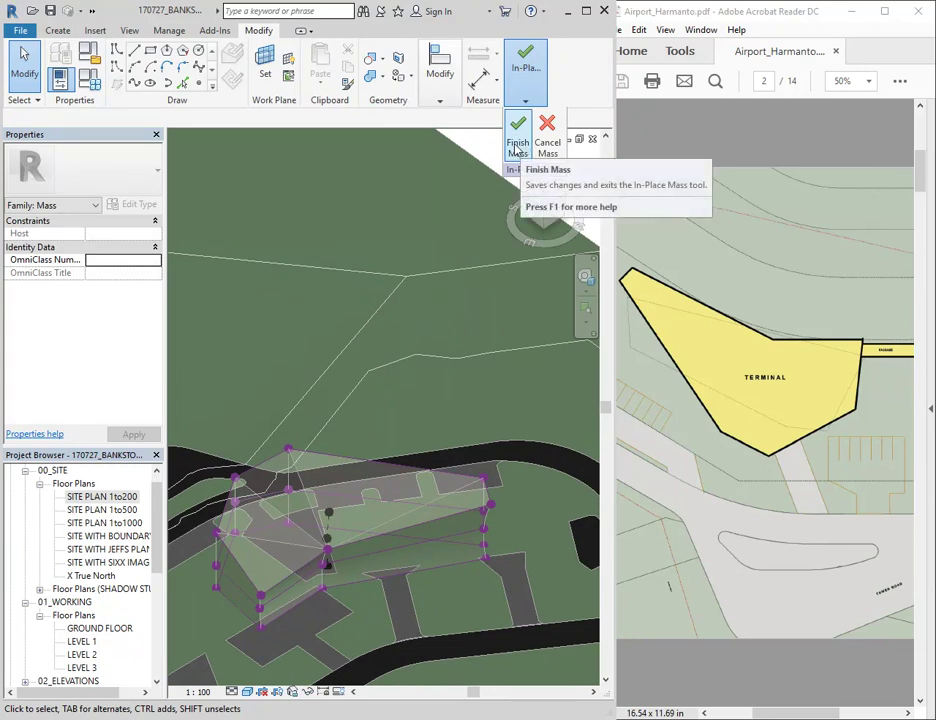
pyautogui.click(516, 148)
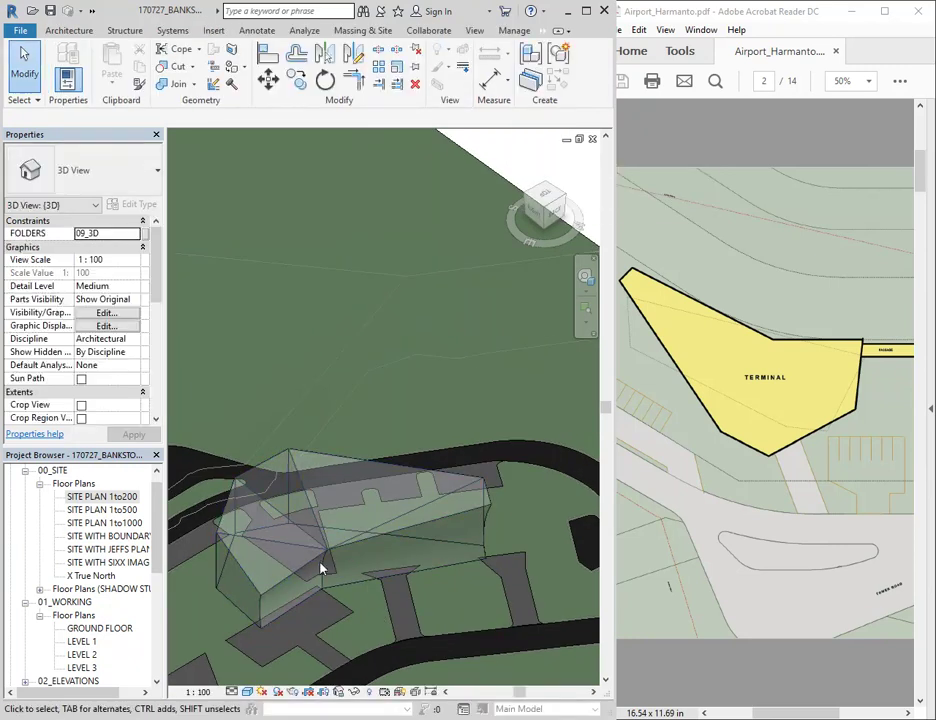
# Step: Inspect the finished terminal mass from several angles, selecting the mass and the surrounding topography
pyautogui.scroll(4, 310, 591)
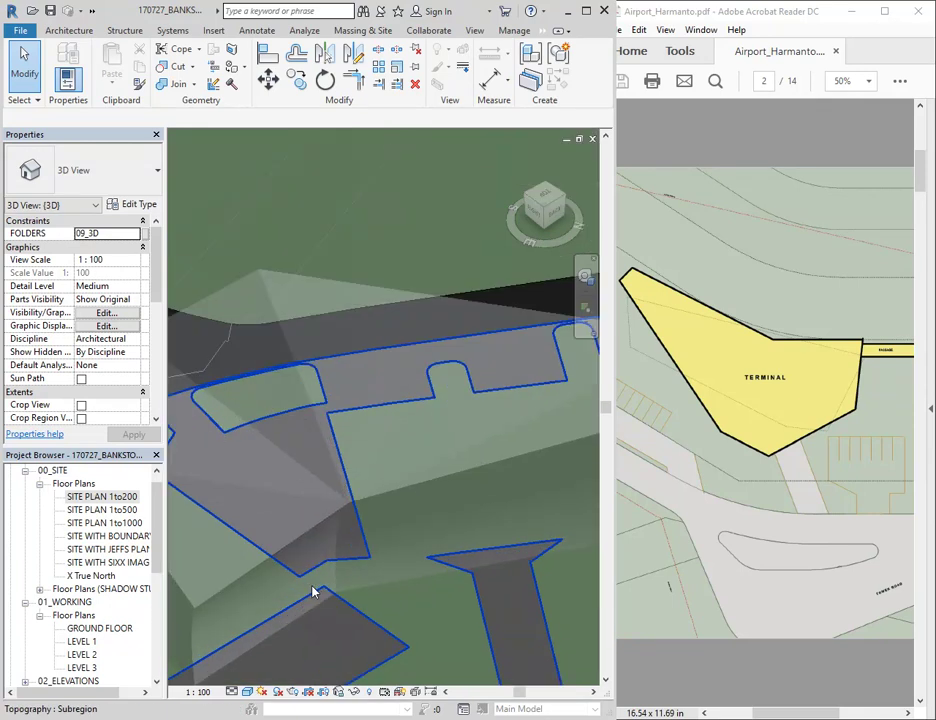
pyautogui.click(352, 508)
pyautogui.scroll(-3, 401, 445)
pyautogui.keyDown('shift'); pyautogui.moveTo(401, 445); pyautogui.dragTo(570, 163, button='middle'); pyautogui.keyUp('shift')
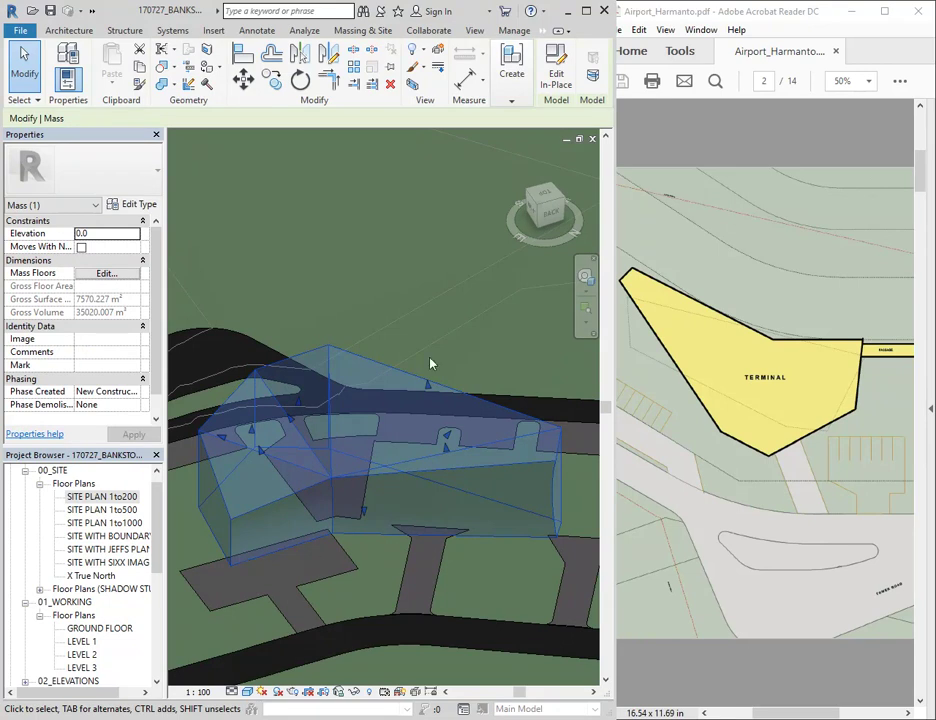
pyautogui.press('Escape')
pyautogui.click(396, 368)
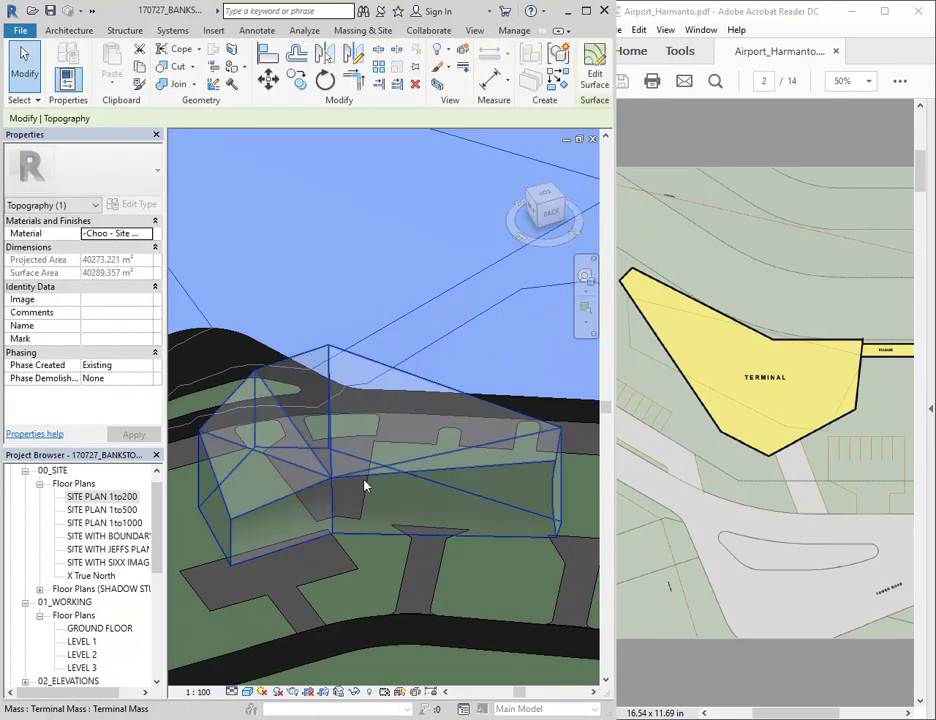
# Step: Reopen the terminal mass for in-place editing, turn off X-Ray on its form, and finish the mass
pyautogui.click(357, 485)
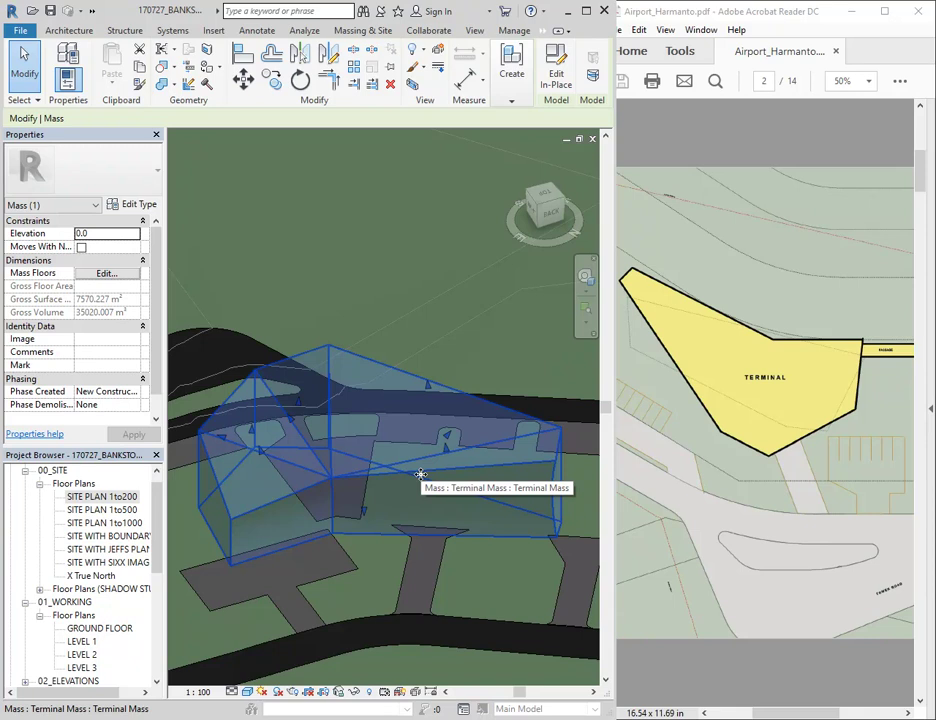
pyautogui.click(556, 62)
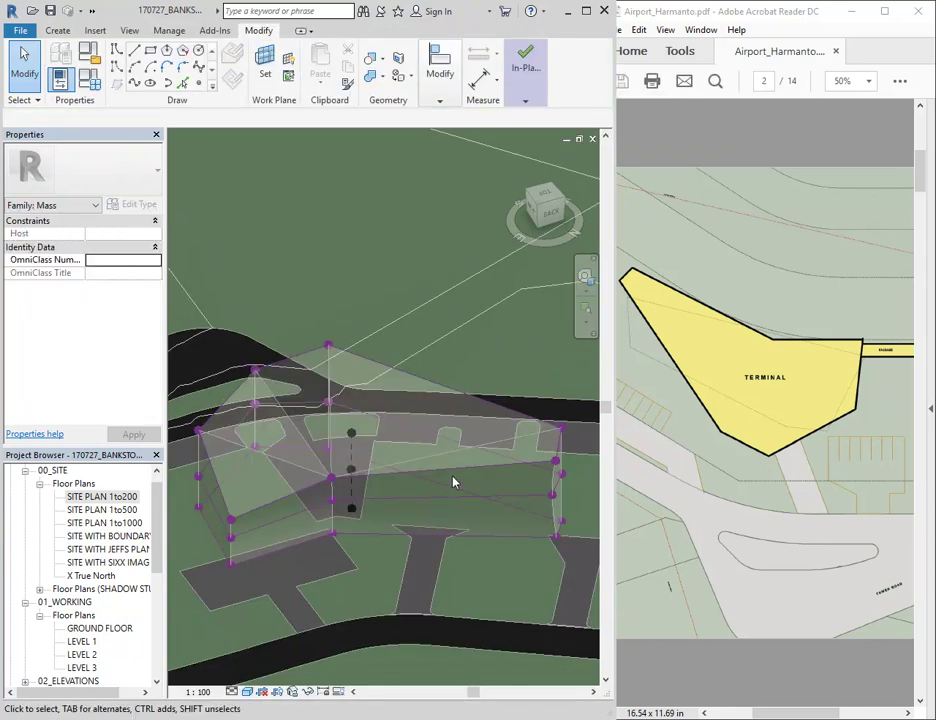
pyautogui.click(445, 476)
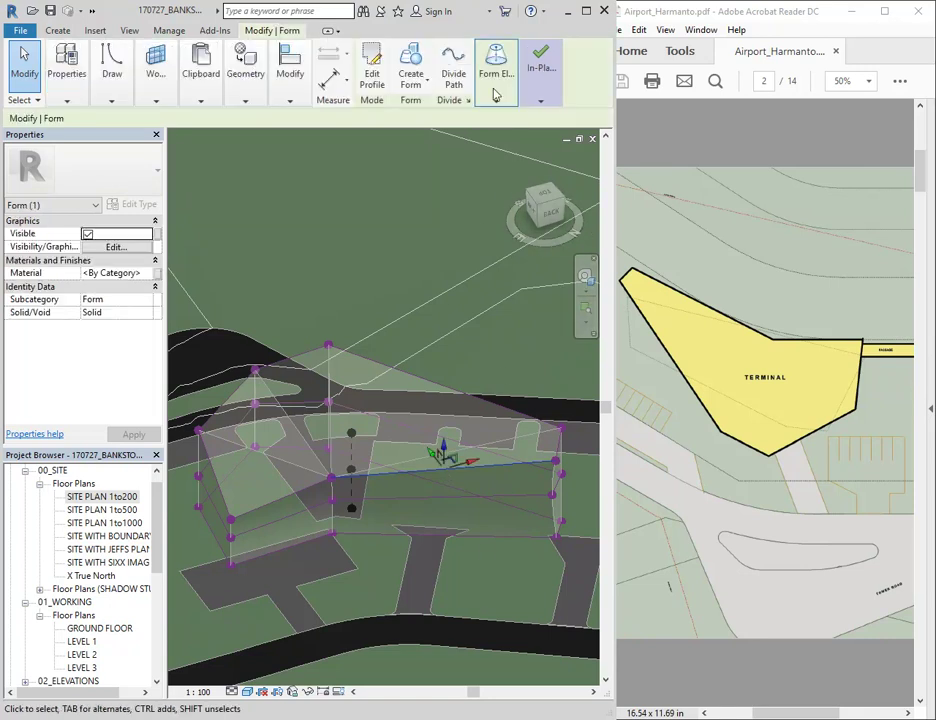
pyautogui.click(496, 75)
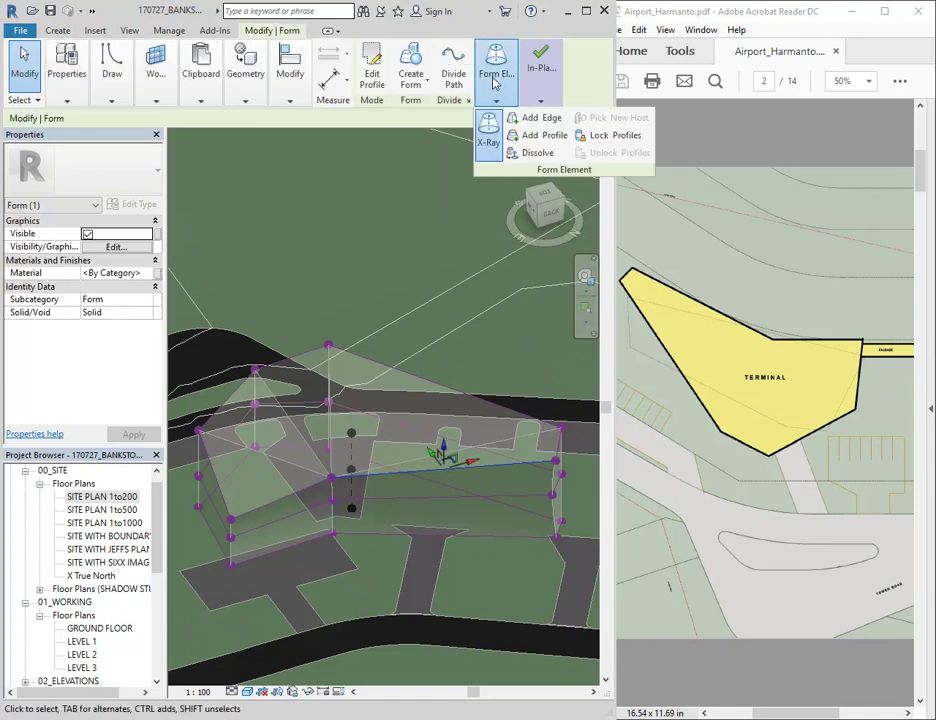
pyautogui.click(490, 138)
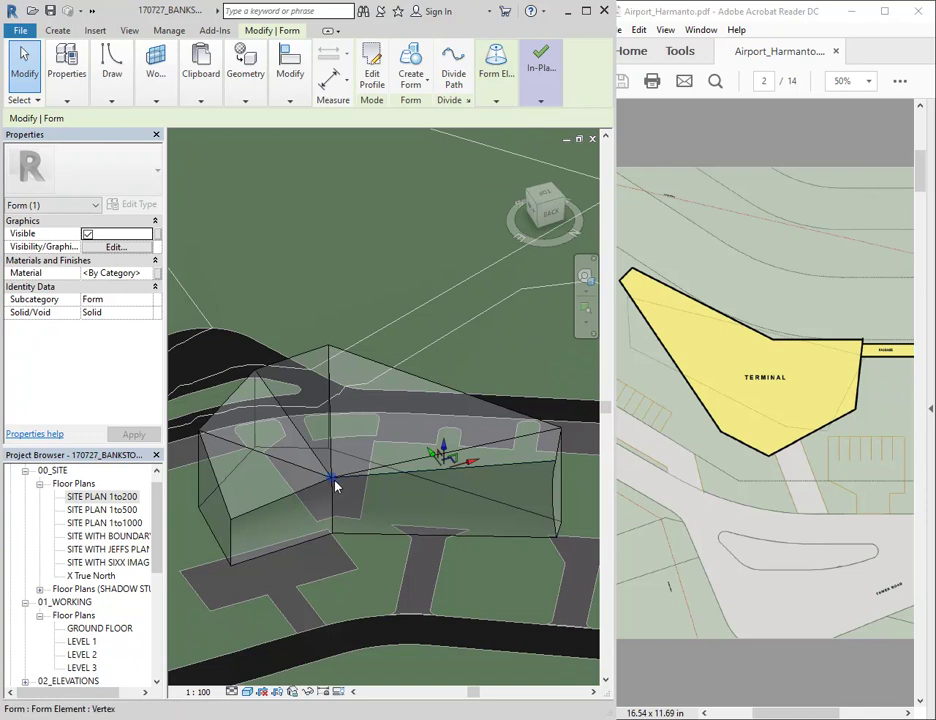
pyautogui.click(402, 330)
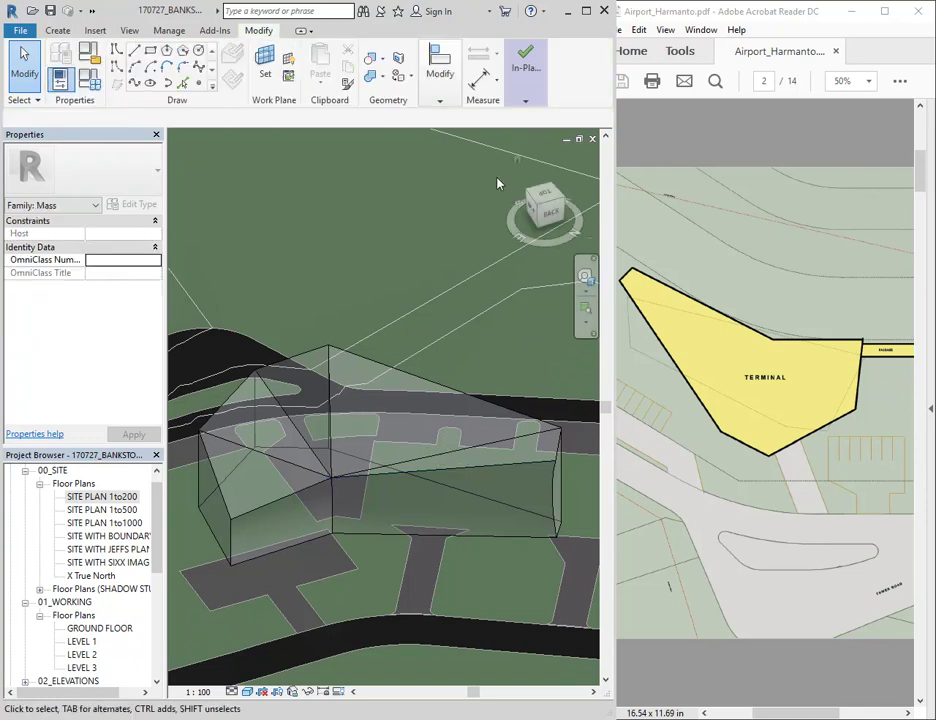
pyautogui.click(525, 68)
pyautogui.click(516, 148)
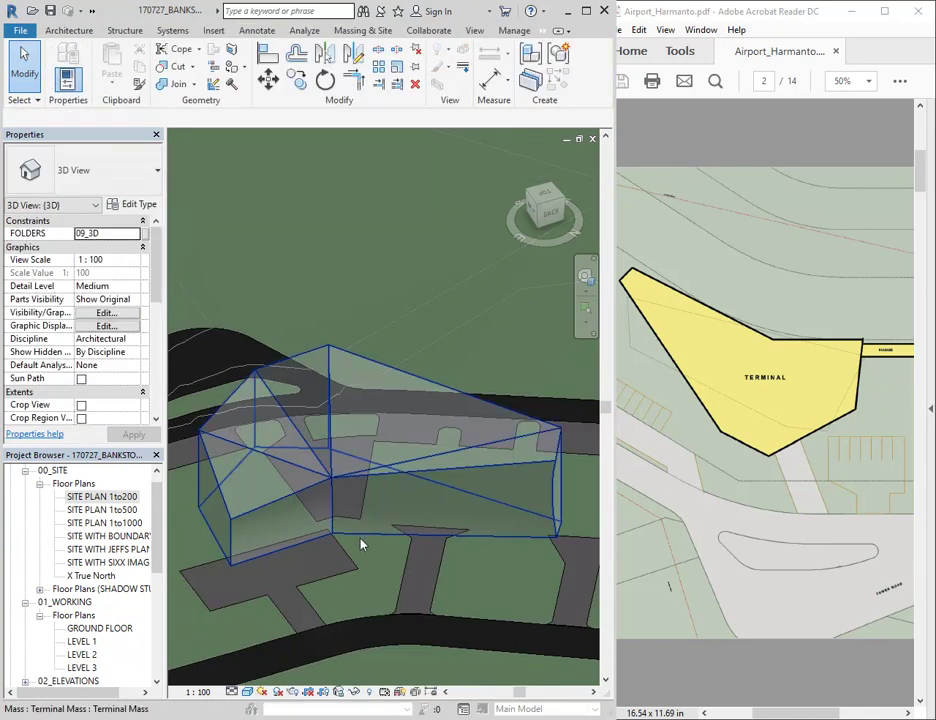
# Step: Maximise the modelling window and view the terminal mass from its curved wall side
pyautogui.keyDown('shift'); pyautogui.moveTo(305, 506); pyautogui.dragTo(420, 555, button='middle'); pyautogui.keyUp('shift')
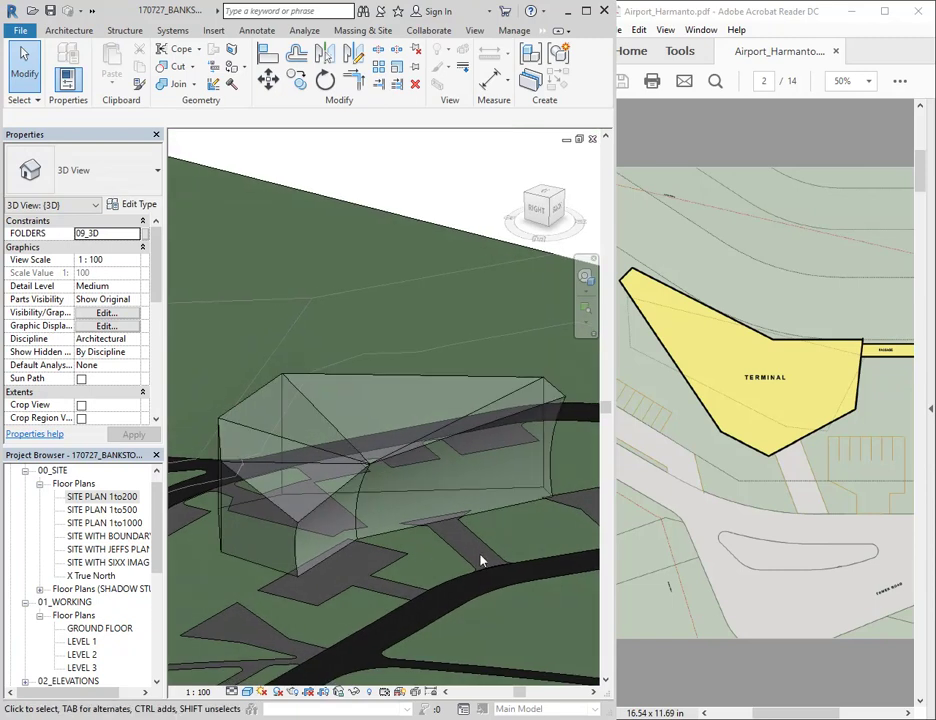
pyautogui.keyDown('shift'); pyautogui.moveTo(389, 455); pyautogui.dragTo(435, 505, button='middle'); pyautogui.keyUp('shift')
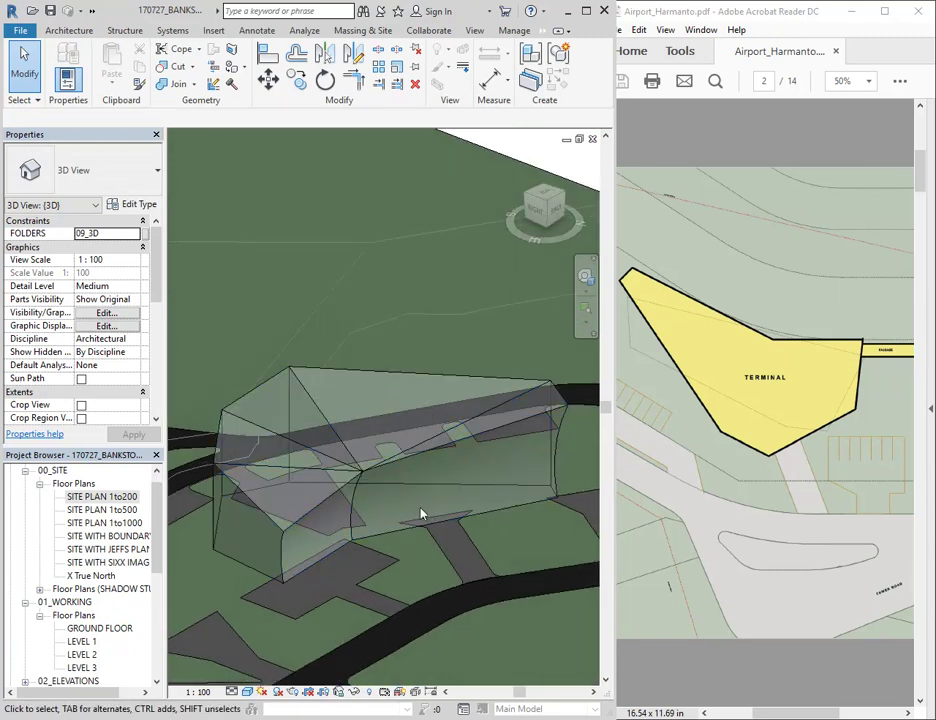
pyautogui.click(586, 11)
pyautogui.keyDown('shift'); pyautogui.moveTo(479, 436); pyautogui.dragTo(679, 568, button='middle'); pyautogui.keyUp('shift')
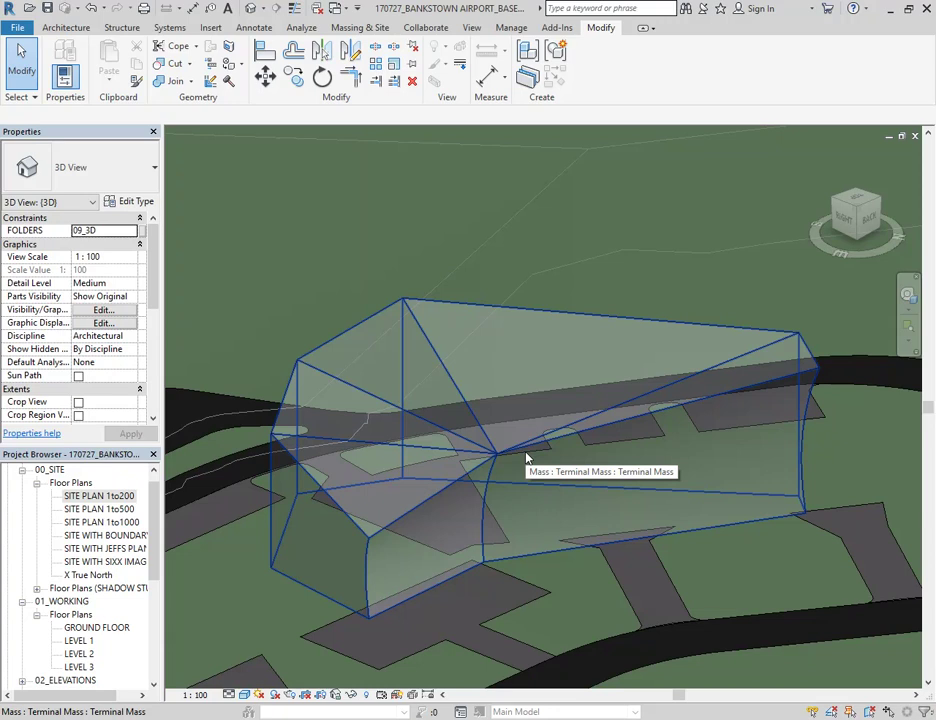
# Step: Create mass floors in the terminal mass at Ground Floor, Level 1, Level 2 and Level 3
pyautogui.click(605, 325)
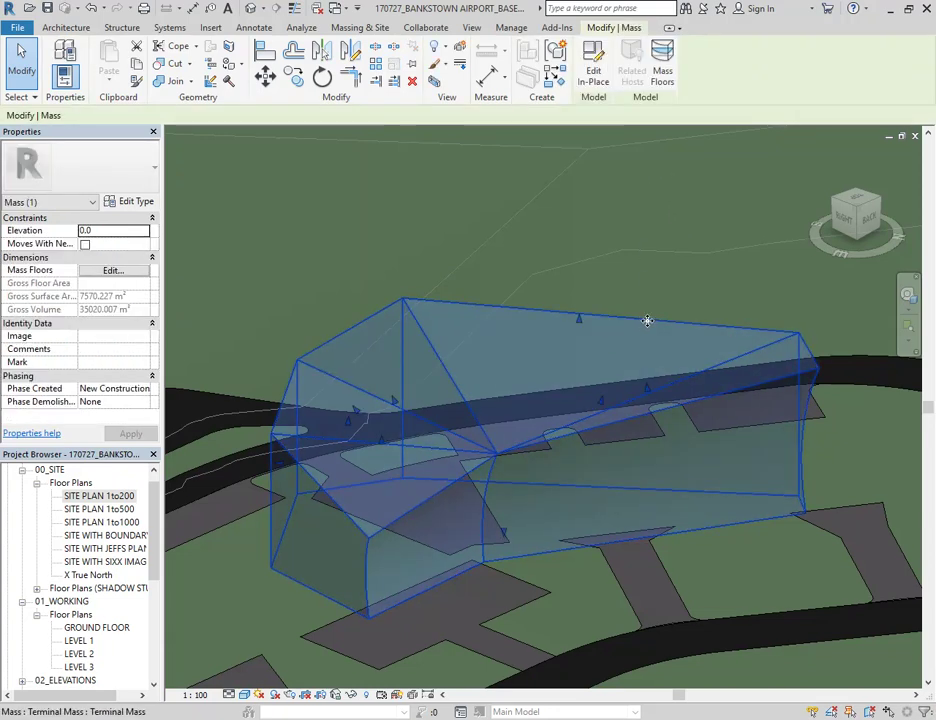
pyautogui.click(663, 70)
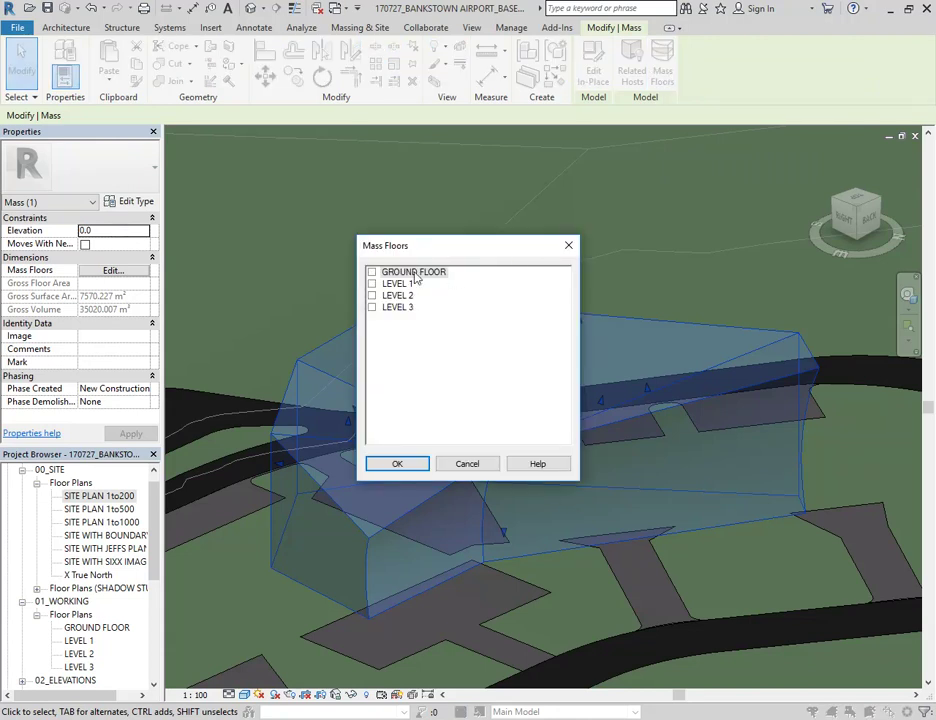
pyautogui.click(371, 272)
pyautogui.click(372, 284)
pyautogui.click(372, 307)
pyautogui.click(372, 296)
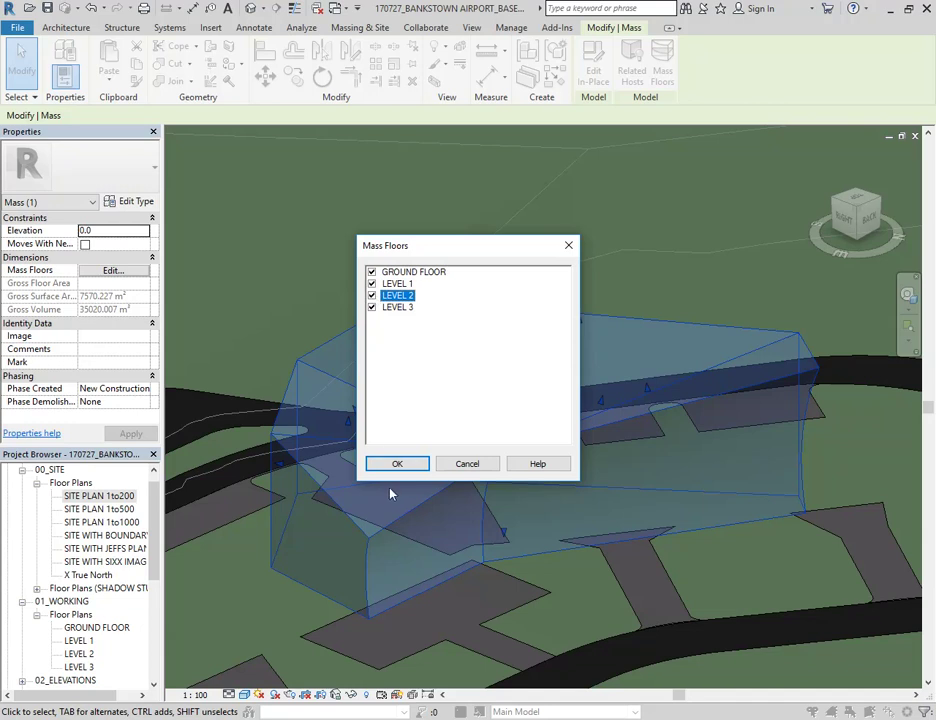
pyautogui.click(397, 464)
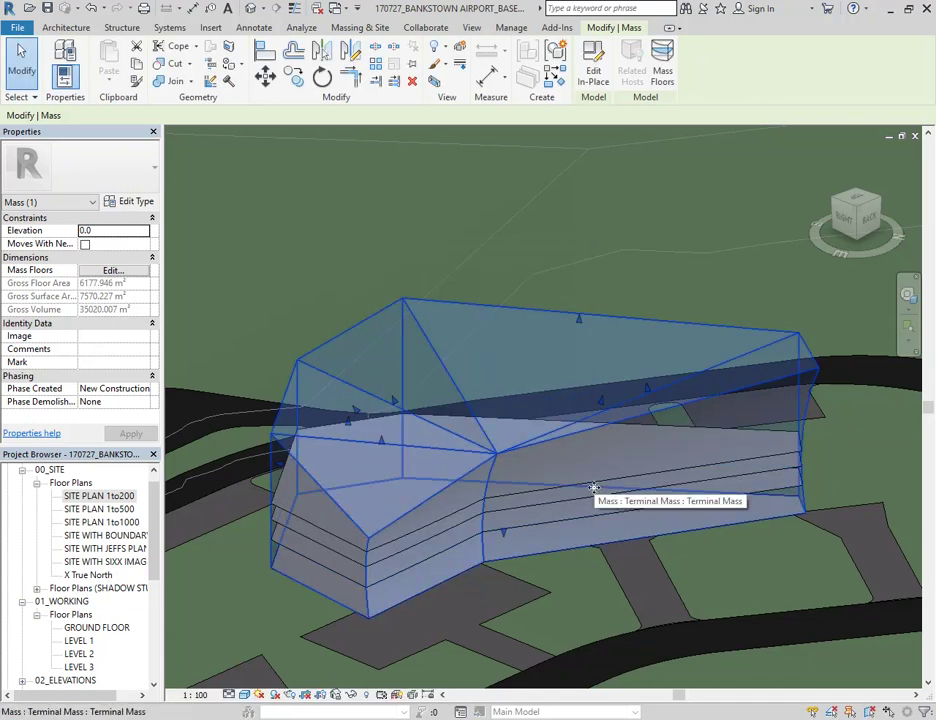
# Step: Check the South, North, East and West elevations for a view of the levels, and open Section 1-1
pyautogui.moveTo(157, 512); pyautogui.dragTo(157, 583)
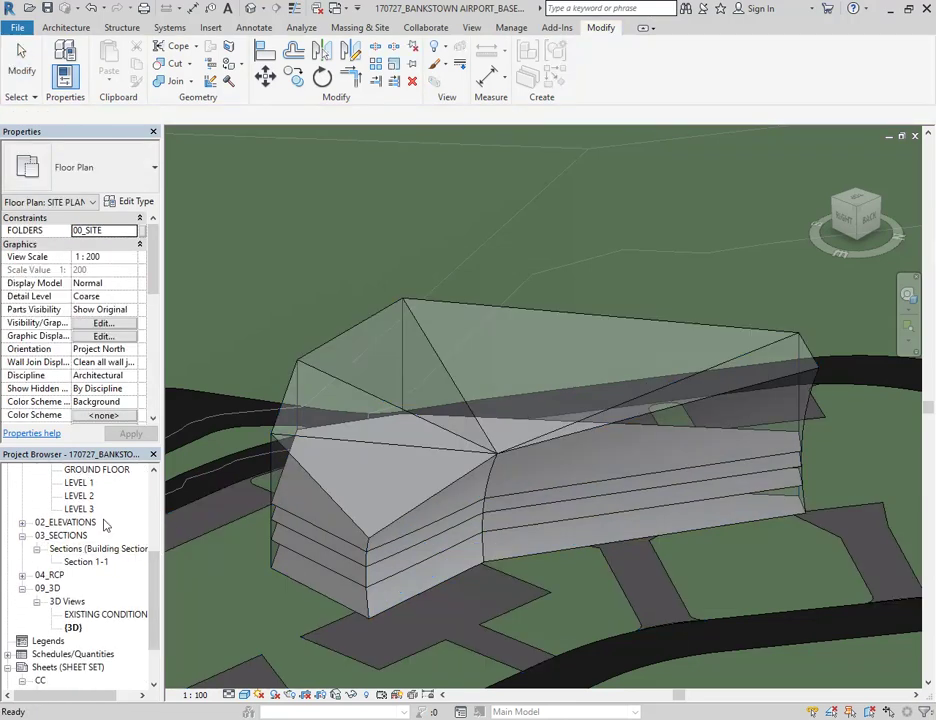
pyautogui.doubleClick(64, 522)
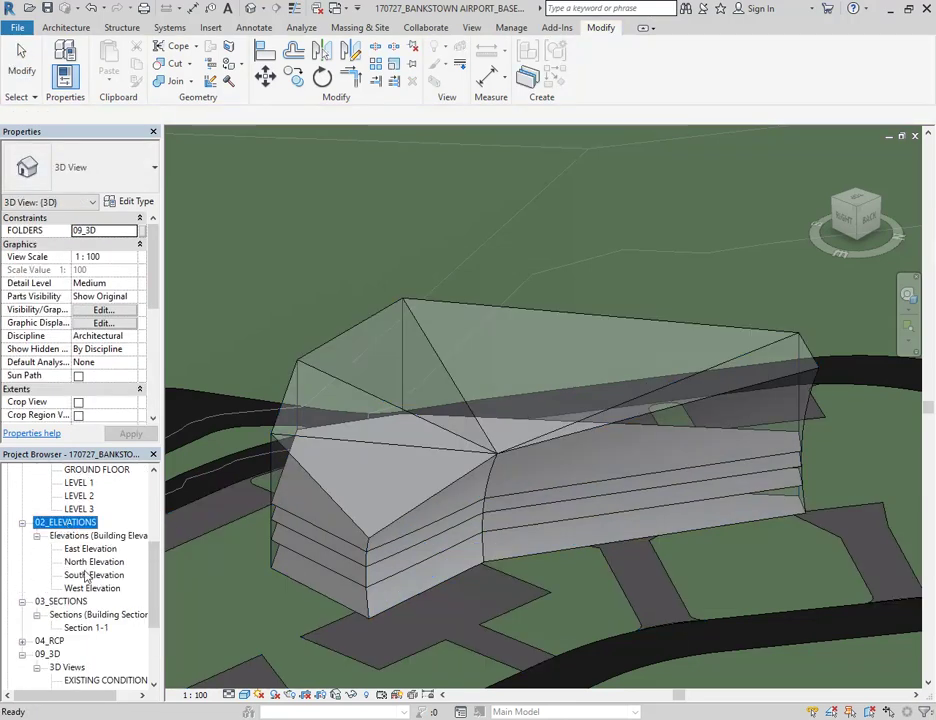
pyautogui.doubleClick(90, 576)
pyautogui.click(518, 515)
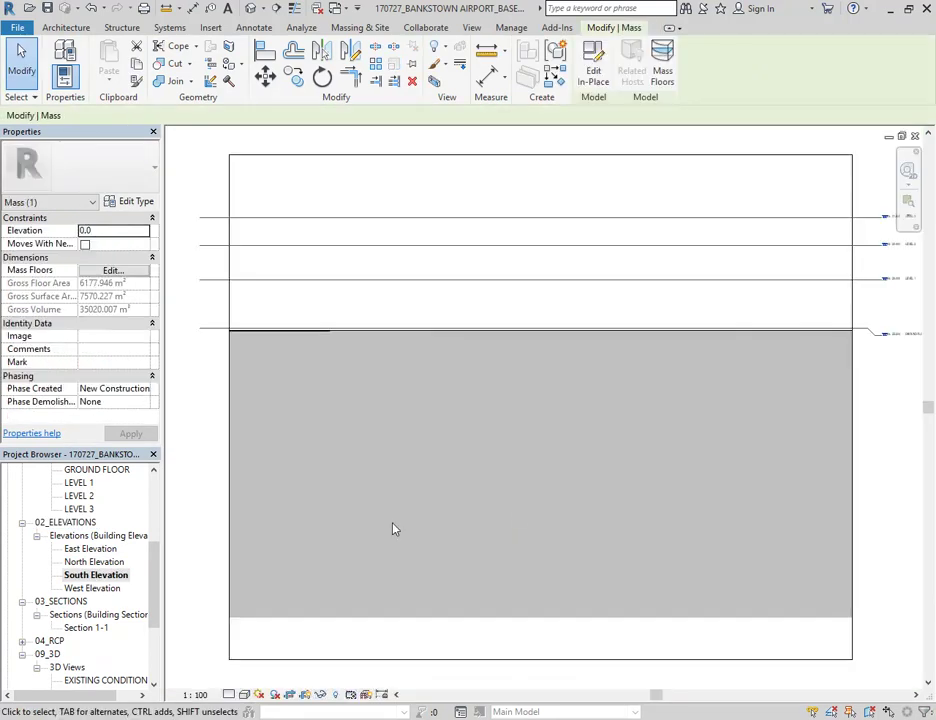
pyautogui.doubleClick(94, 562)
pyautogui.doubleClick(90, 549)
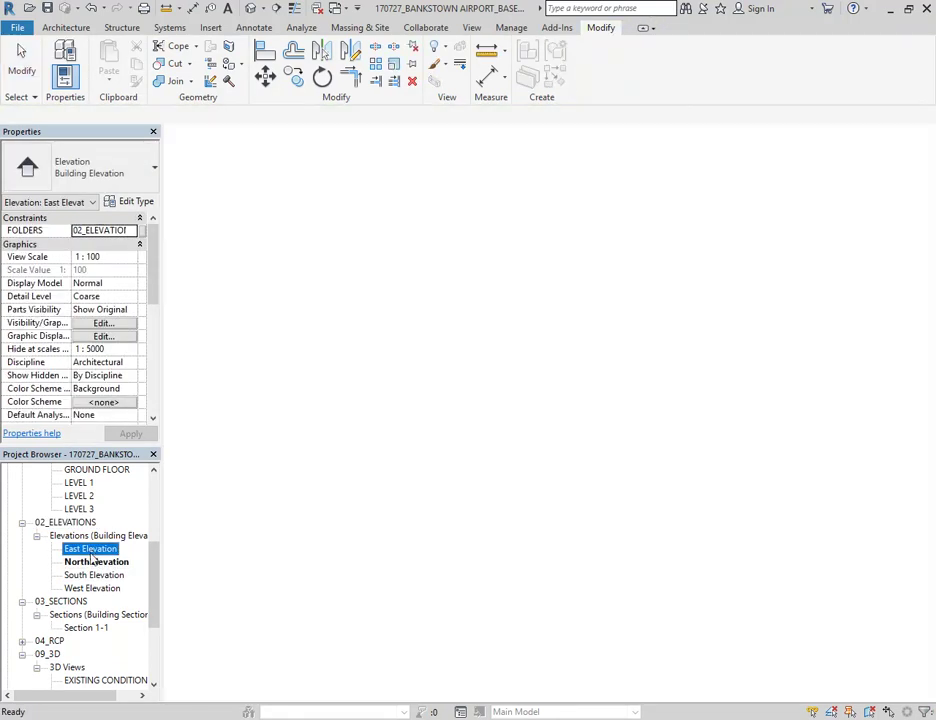
pyautogui.doubleClick(92, 587)
pyautogui.scroll(-2, 681, 483)
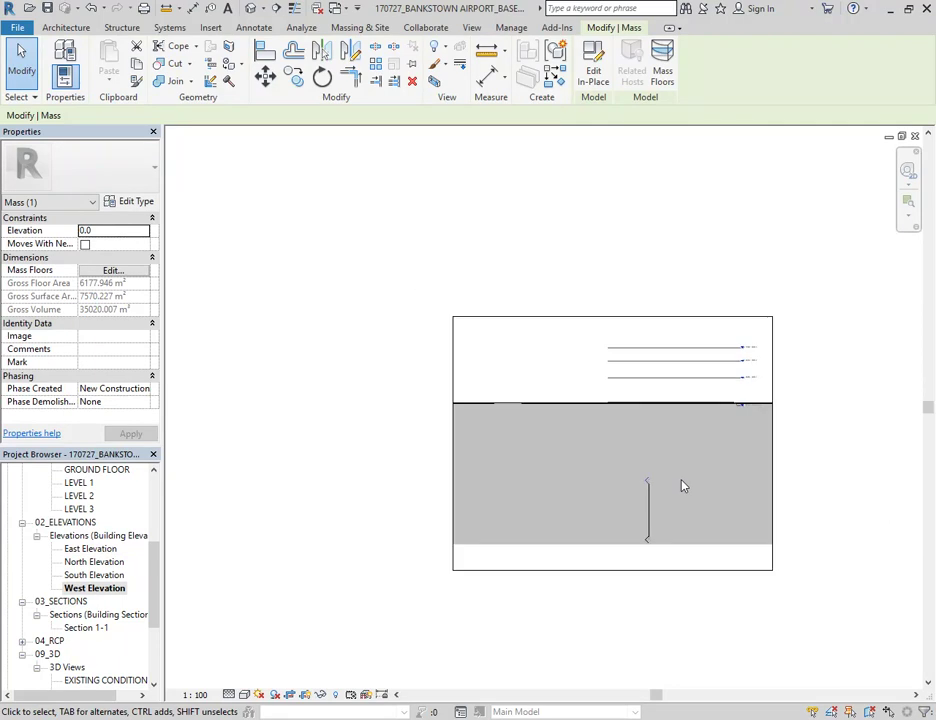
pyautogui.moveTo(638, 483); pyautogui.dragTo(523, 485, button='middle')
pyautogui.doubleClick(86, 627)
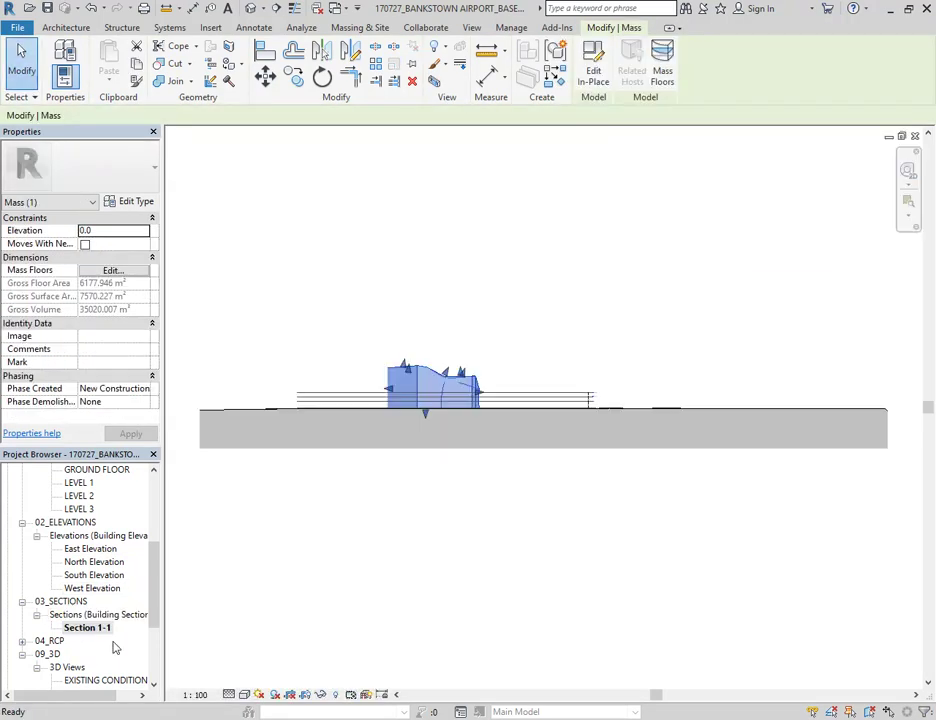
# Step: Examine the level heights and the spacing dimensions between levels in Section 1-1
pyautogui.click(532, 368)
pyautogui.scroll(3, 537, 367)
pyautogui.scroll(3, 693, 433)
pyautogui.moveTo(693, 433); pyautogui.dragTo(658, 441, button='middle')
pyautogui.scroll(2, 570, 431)
pyautogui.scroll(5, 569, 430)
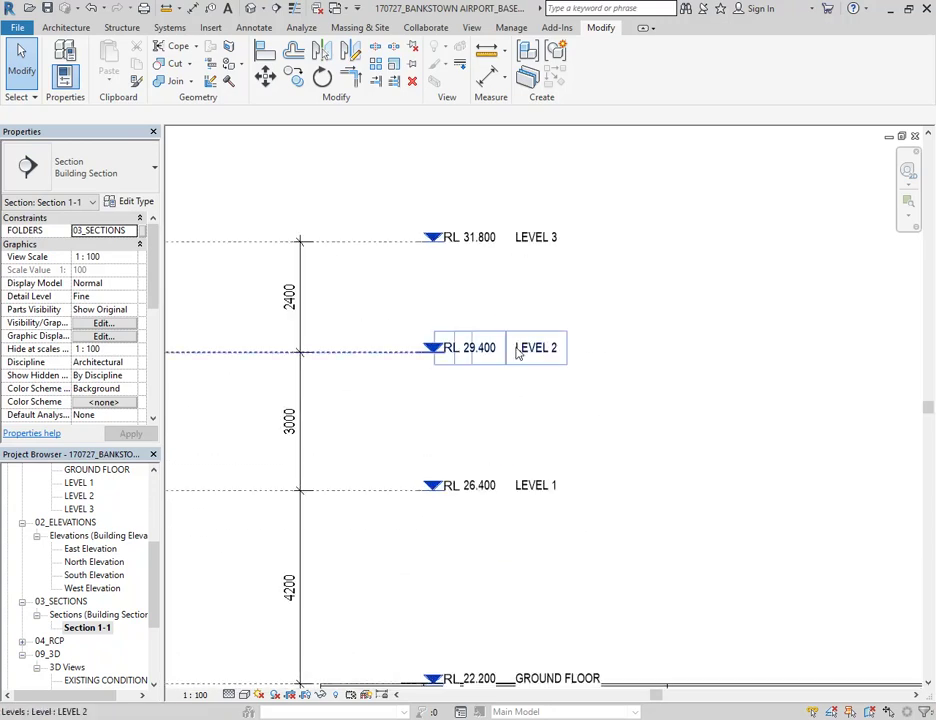
pyautogui.scroll(-2, 517, 237)
pyautogui.moveTo(517, 237); pyautogui.dragTo(838, 324, button='middle')
pyautogui.moveTo(512, 364); pyautogui.dragTo(401, 345, button='middle')
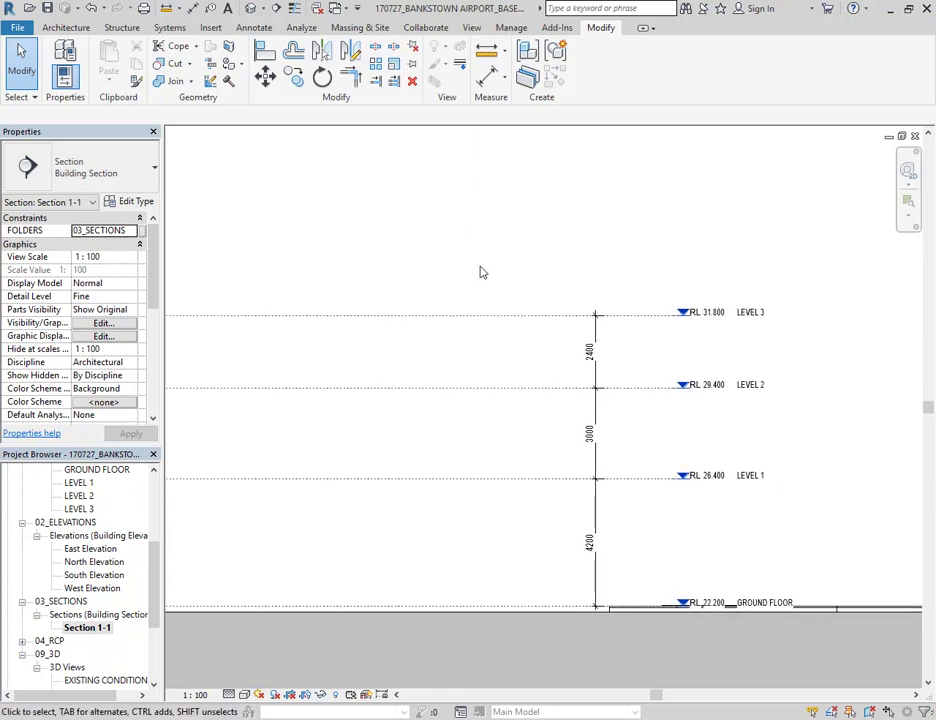
pyautogui.moveTo(480, 267); pyautogui.dragTo(494, 231)
pyautogui.scroll(3, 648, 332)
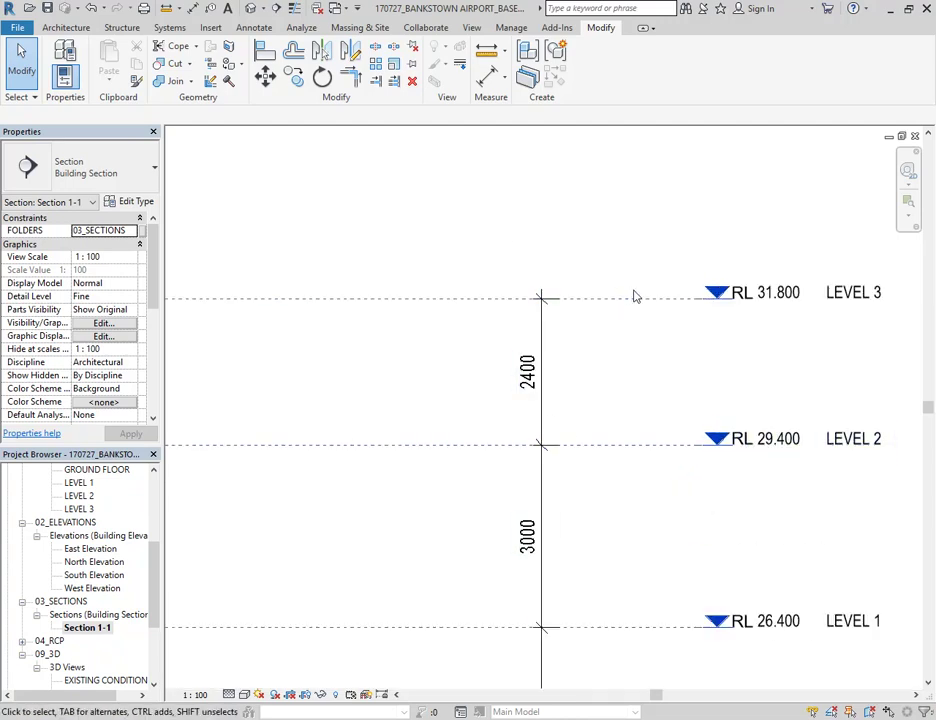
# Step: Set the height between Level 2 and Level 3 to 3000 mm by moving Level 3
pyautogui.scroll(-2, 752, 427)
pyautogui.moveTo(661, 388); pyautogui.dragTo(617, 384, button='middle')
pyautogui.scroll(1, 636, 352)
pyautogui.click(535, 350)
pyautogui.scroll(1, 535, 350)
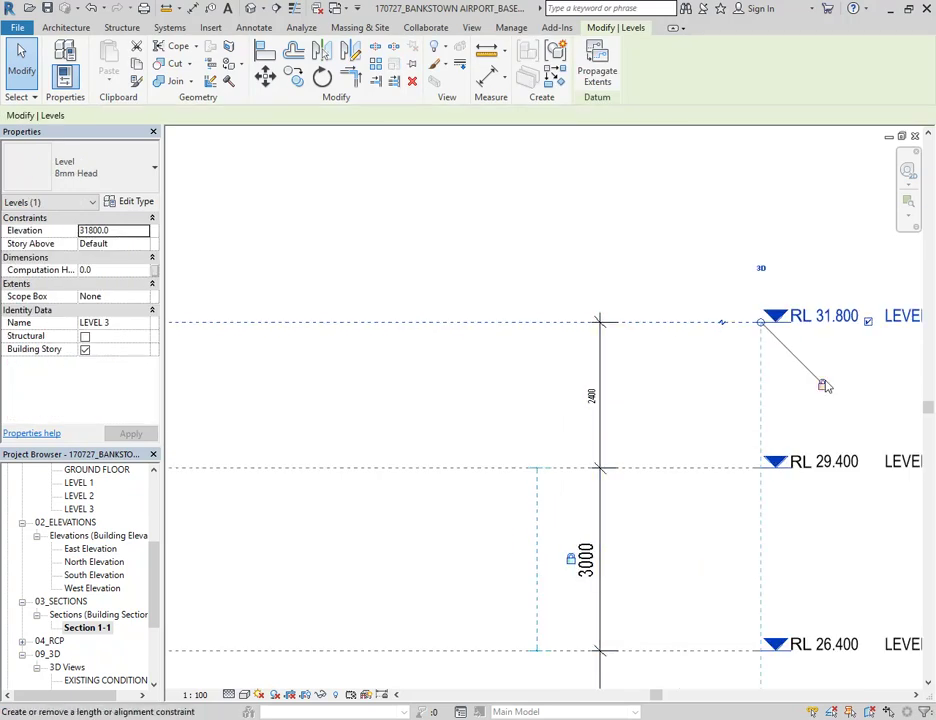
pyautogui.click(596, 397)
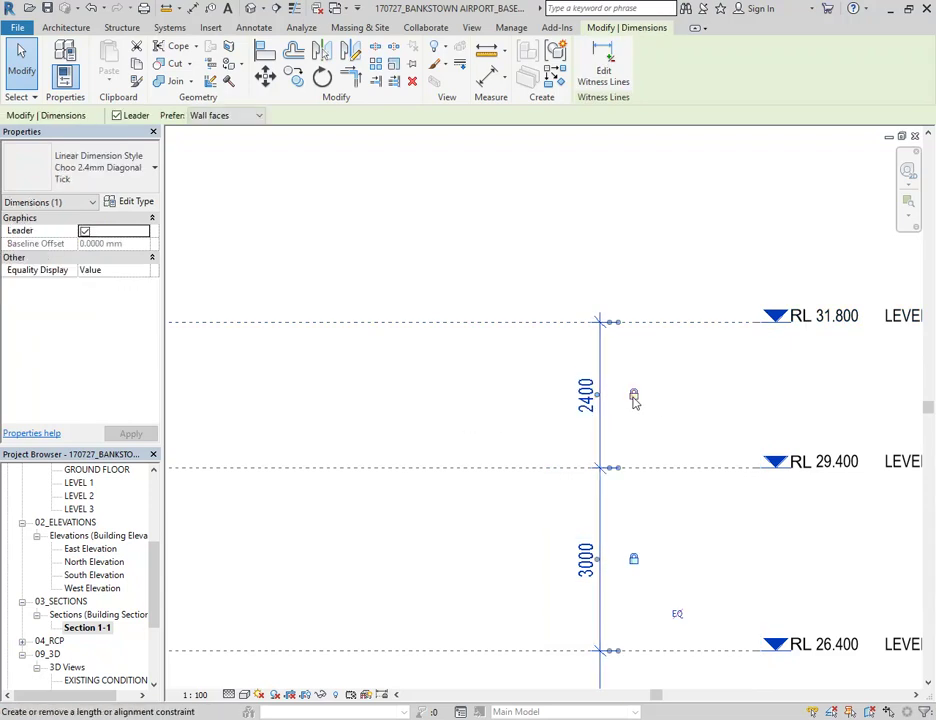
pyautogui.press('Escape')
pyautogui.click(458, 323)
pyautogui.click(591, 395)
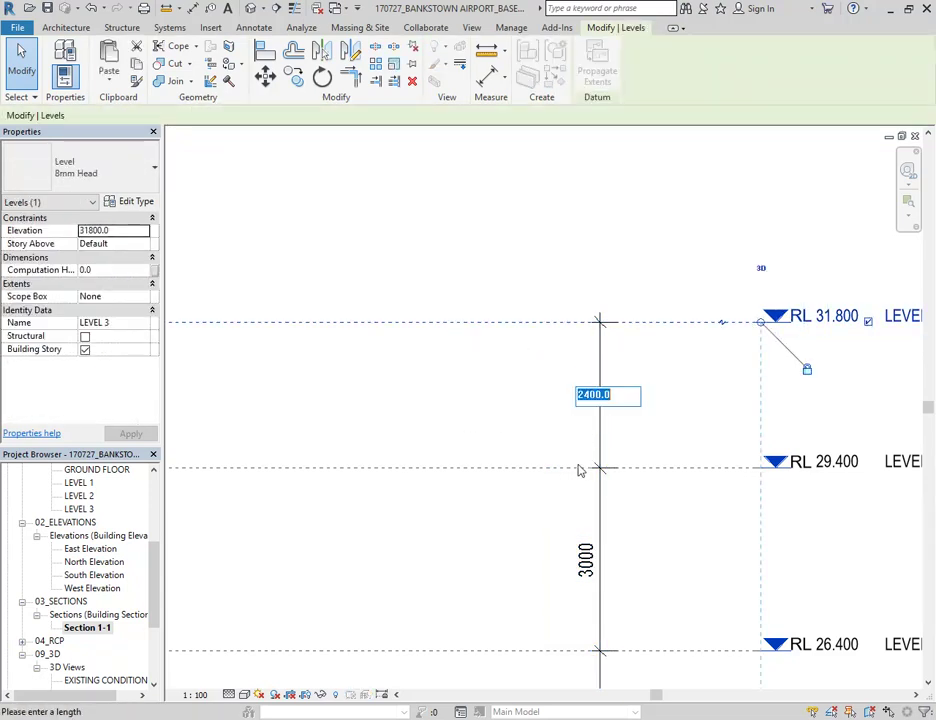
pyautogui.write('3000')
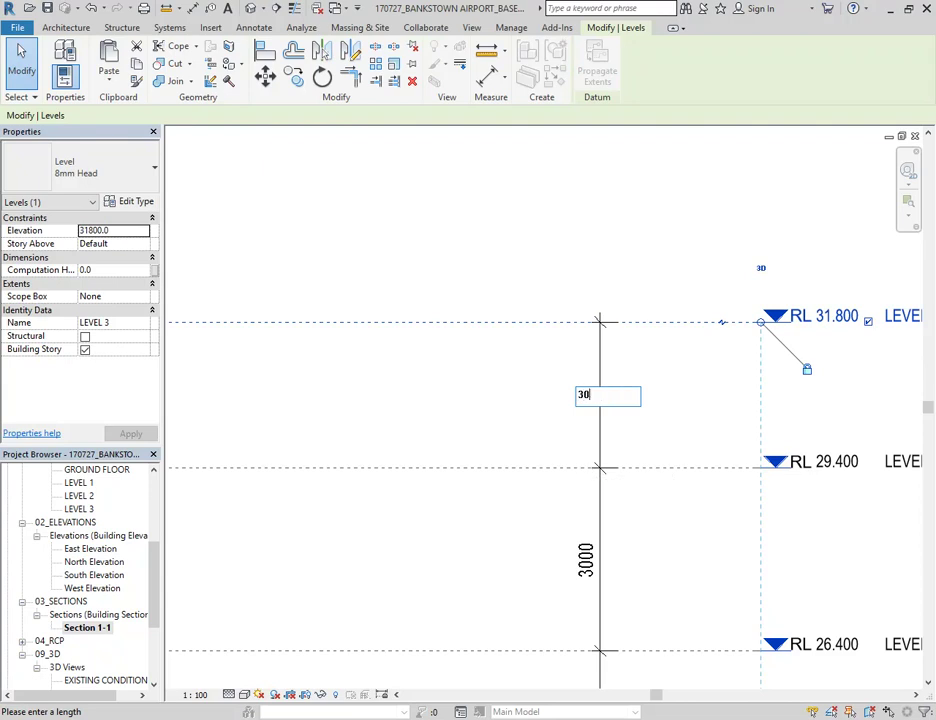
pyautogui.press('Return')
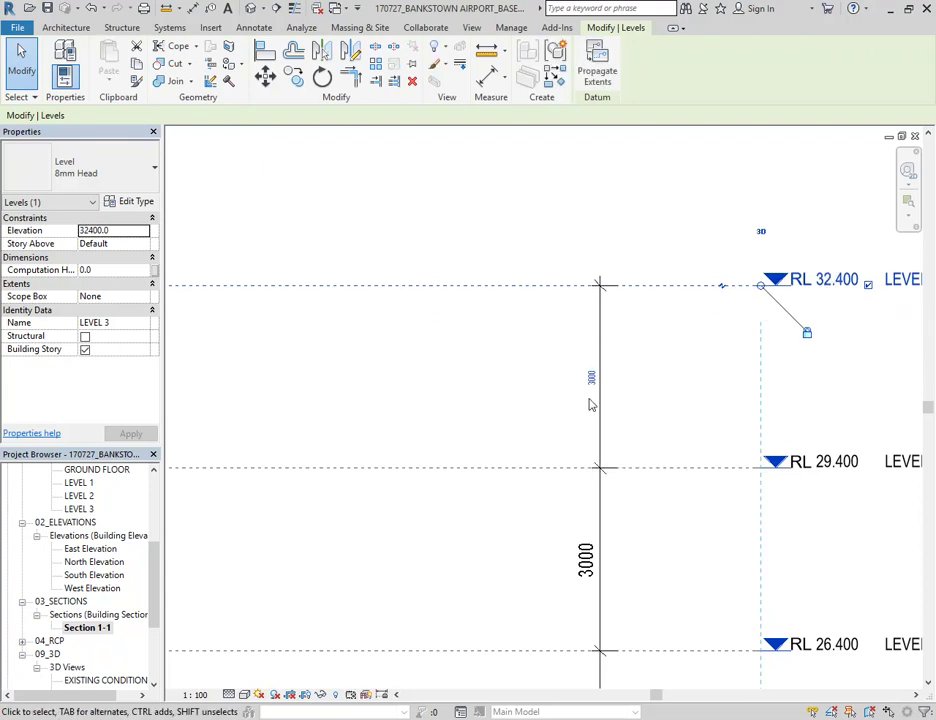
# Step: Copy Levels 2 and 3 upward by the distance from Level 1 to Level 3, adding two storeys above
pyautogui.scroll(-3, 589, 405)
pyautogui.moveTo(507, 282); pyautogui.dragTo(422, 432)
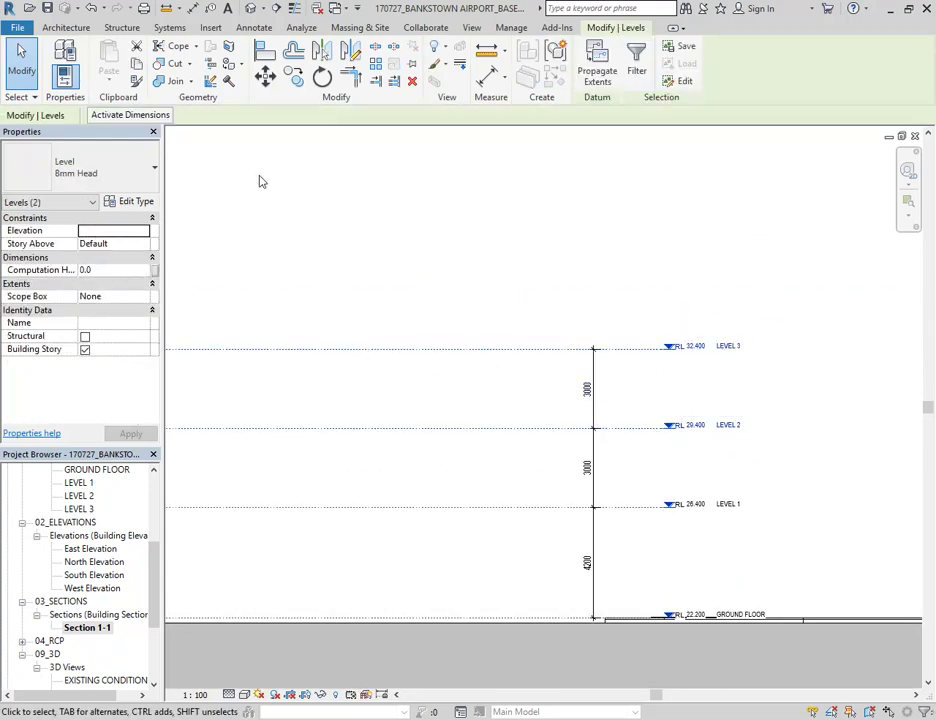
pyautogui.click(296, 78)
pyautogui.click(421, 507)
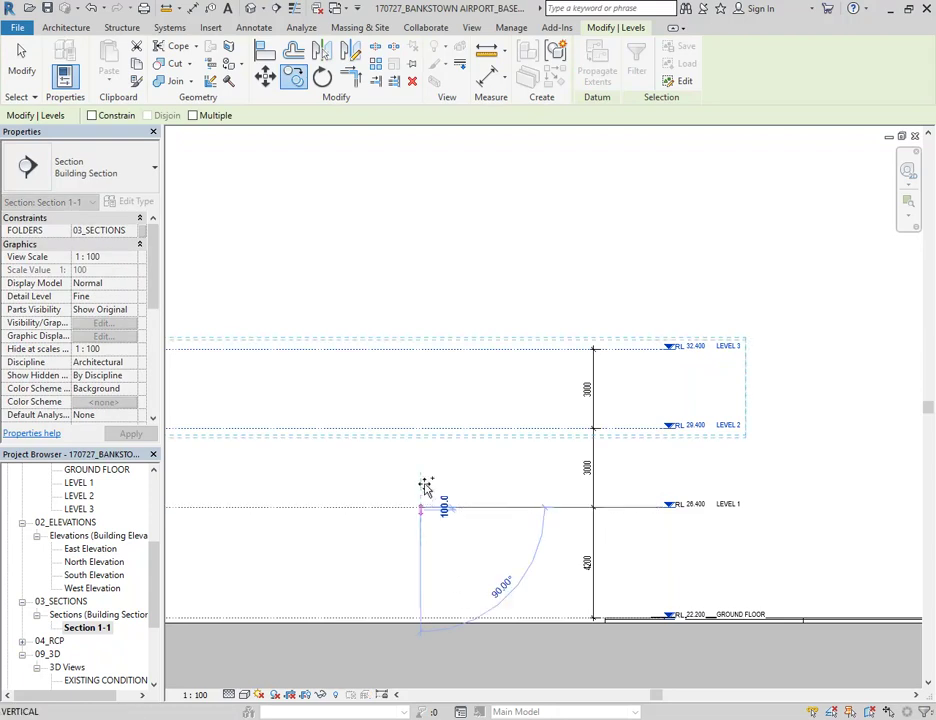
pyautogui.click(423, 348)
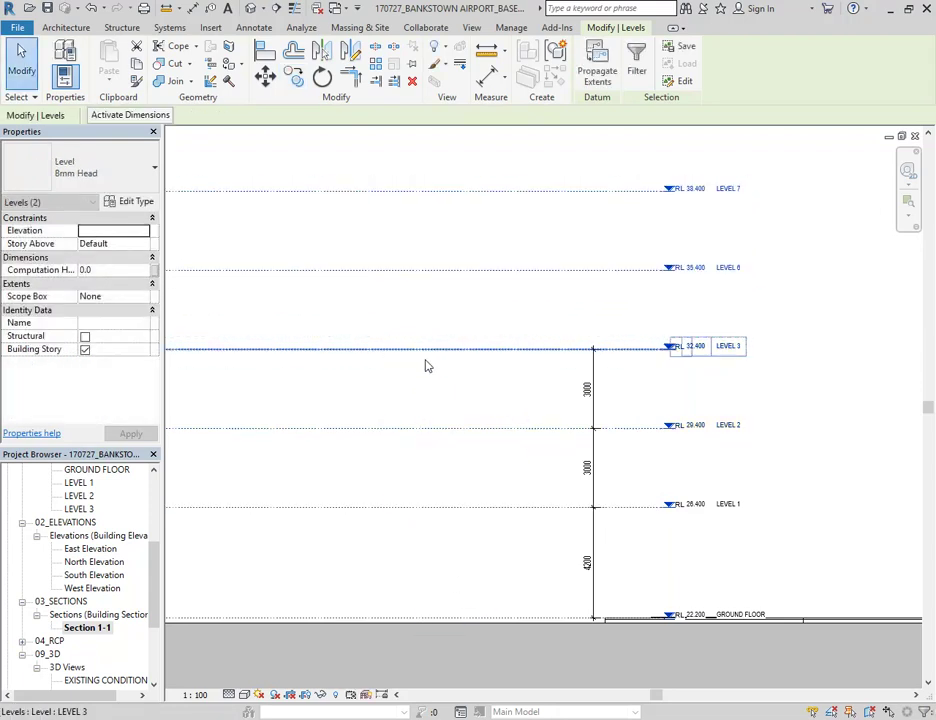
pyautogui.scroll(-3, 669, 456)
pyautogui.press('Escape')
pyautogui.scroll(-1, 491, 470)
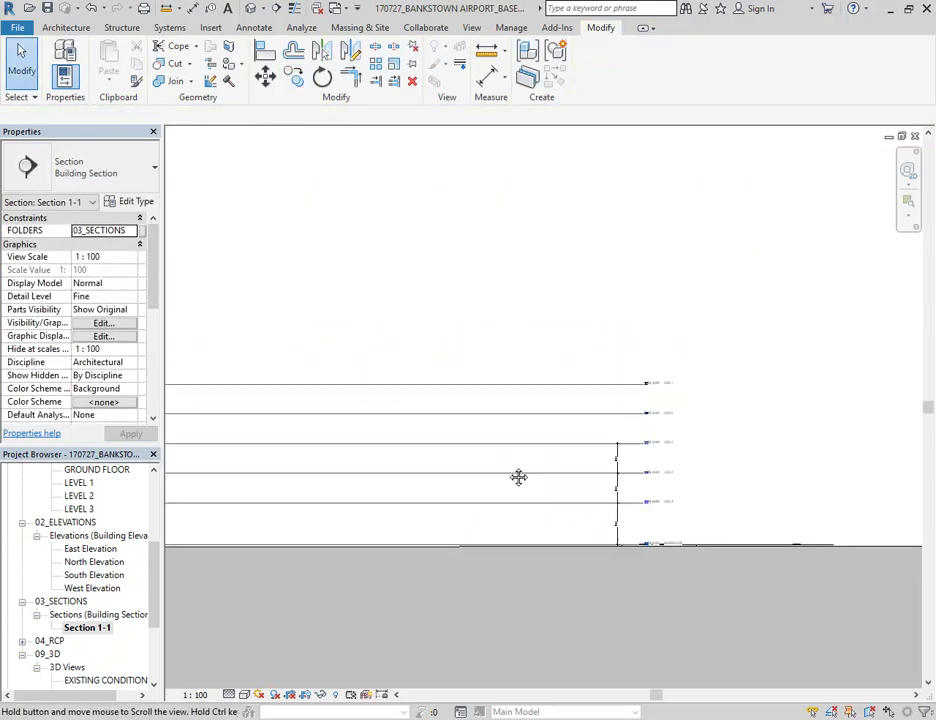
# Step: Open the {3D} view and add mass floors to the terminal mass at LEVEL 6 and LEVEL 7
pyautogui.moveTo(154, 589); pyautogui.dragTo(155, 563)
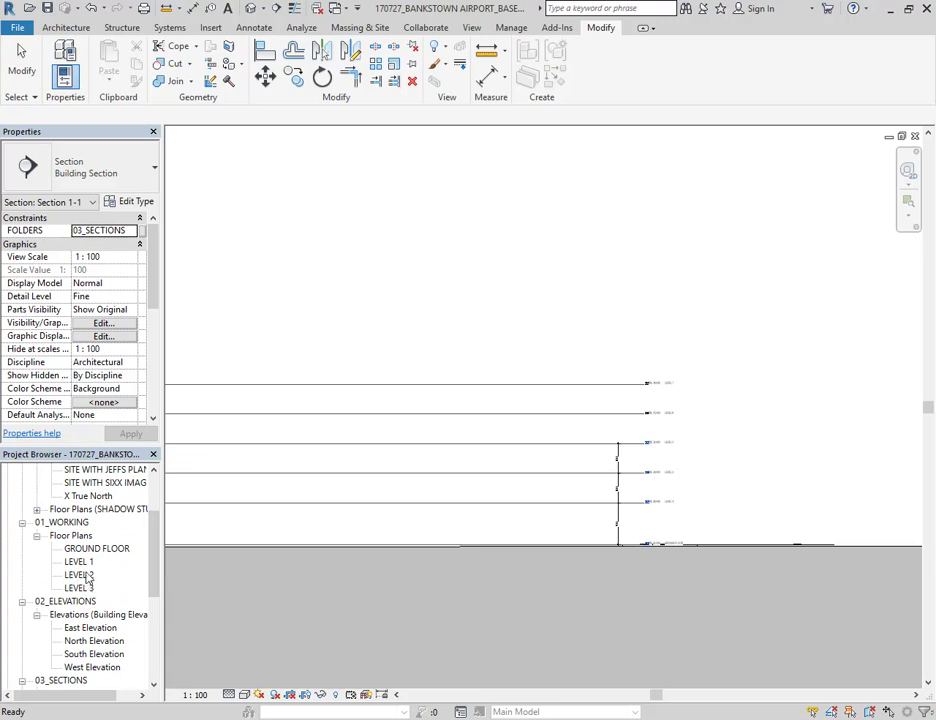
pyautogui.moveTo(155, 581); pyautogui.dragTo(97, 664)
pyautogui.doubleClick(72, 655)
pyautogui.scroll(-2, 495, 386)
pyautogui.click(488, 322)
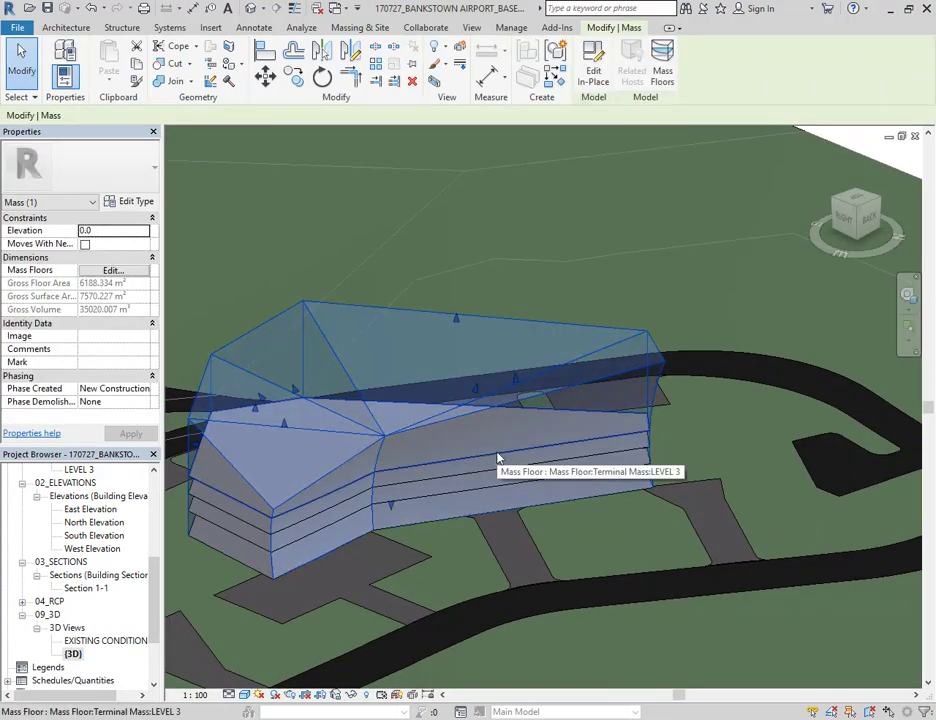
pyautogui.click(662, 76)
pyautogui.click(372, 318)
pyautogui.click(372, 330)
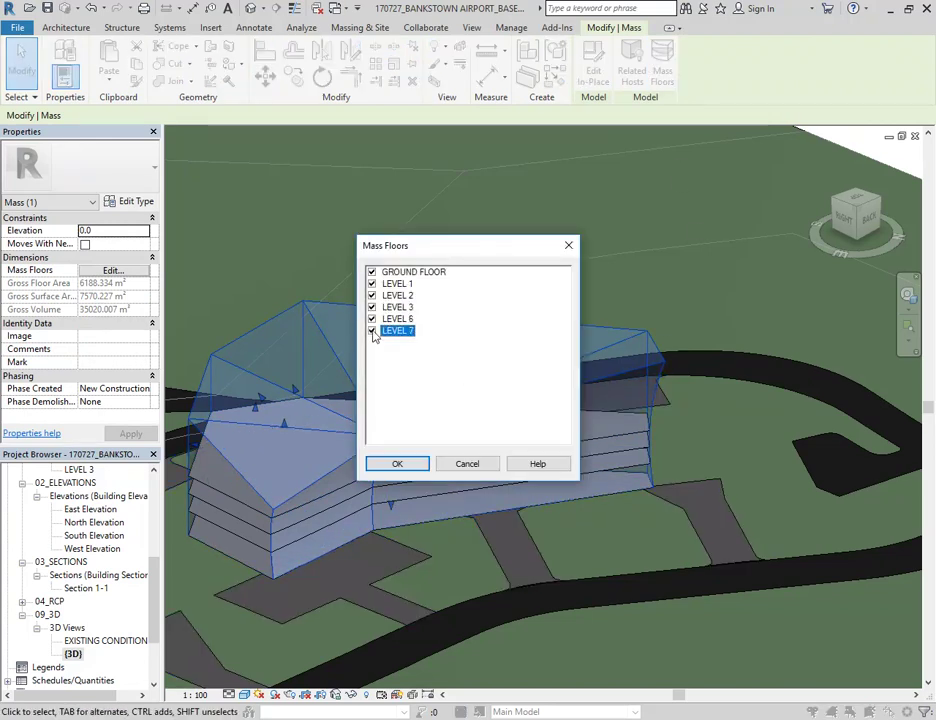
pyautogui.click(398, 463)
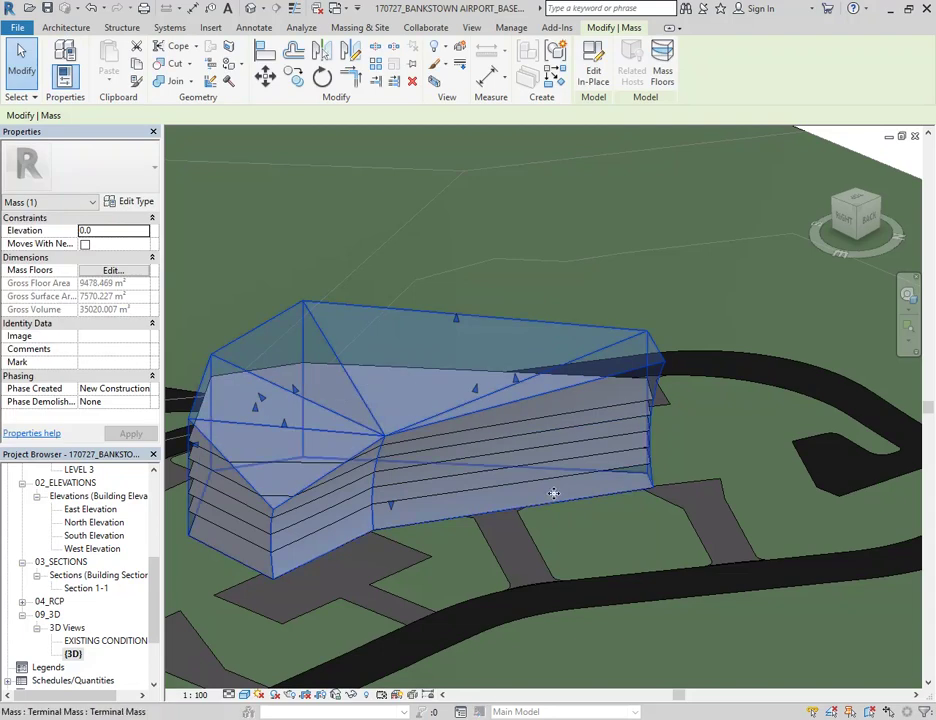
# Step: Examine the mass floors around the terminal, including the LEVEL 3 mass floor's properties and the sloping end faces
pyautogui.scroll(5, 689, 480)
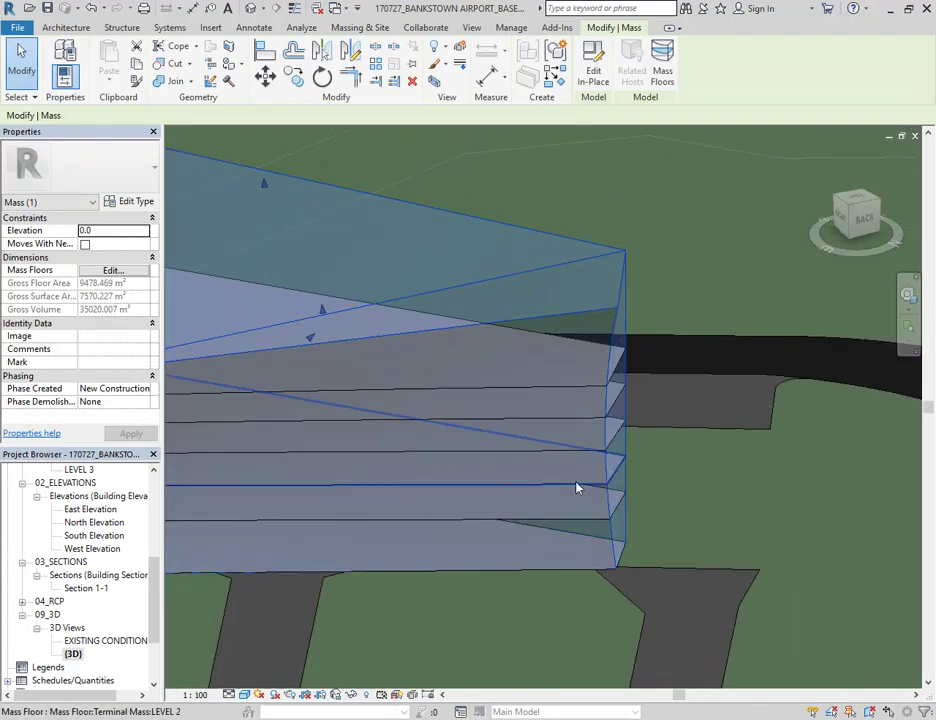
pyautogui.scroll(4, 633, 453)
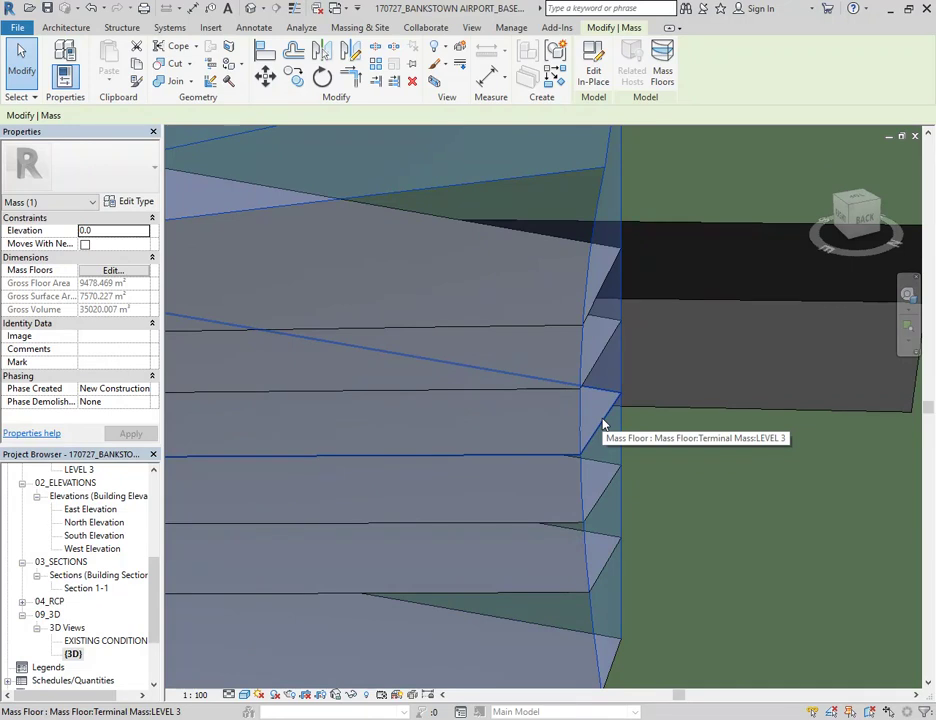
pyautogui.click(603, 425)
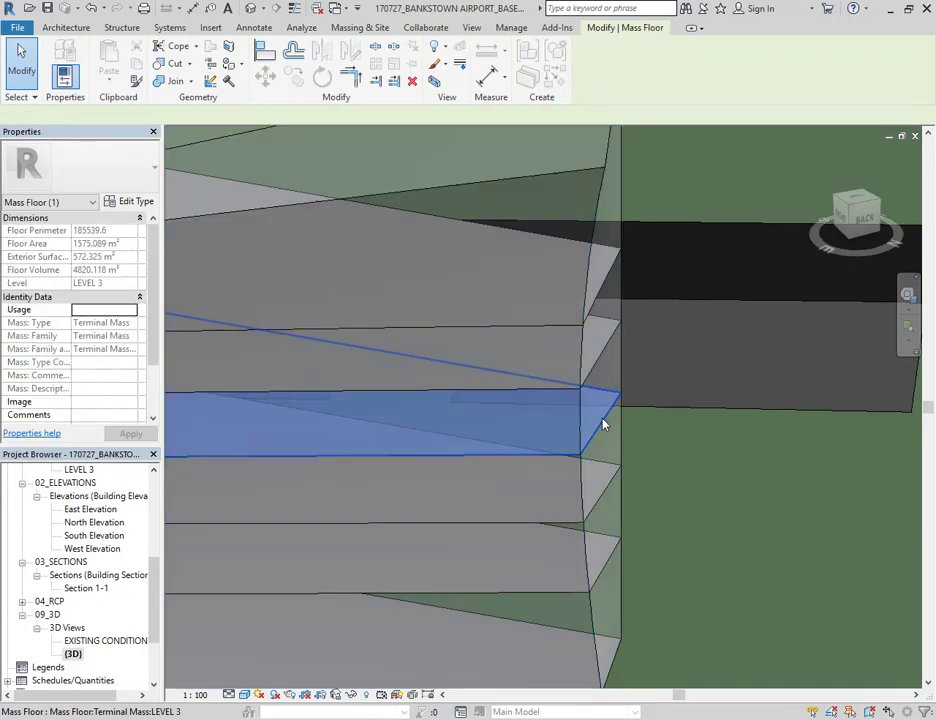
pyautogui.click(662, 462)
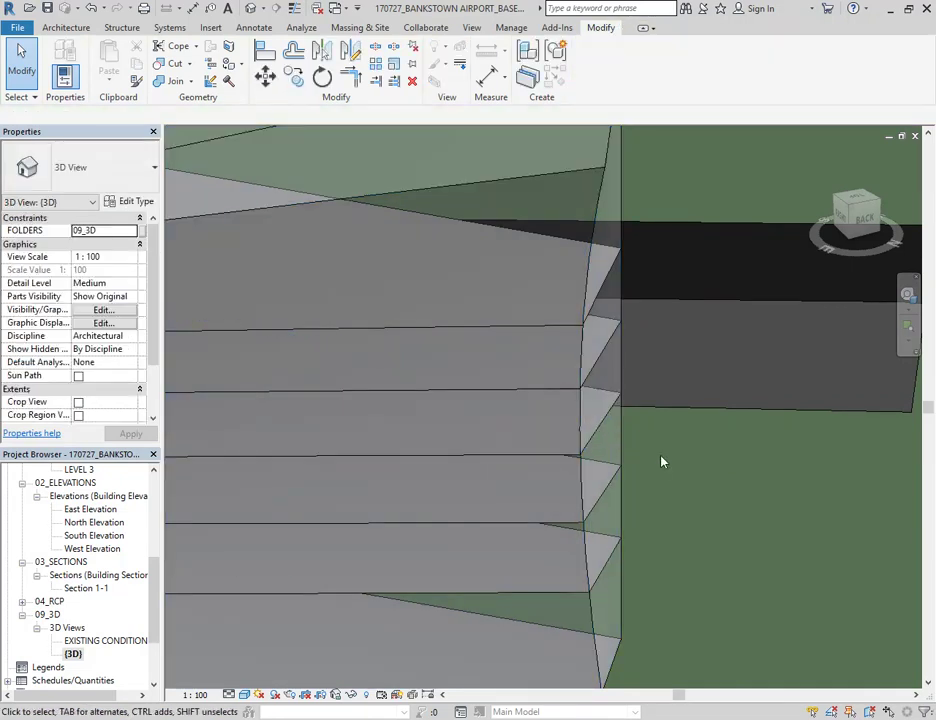
pyautogui.scroll(-5, 455, 451)
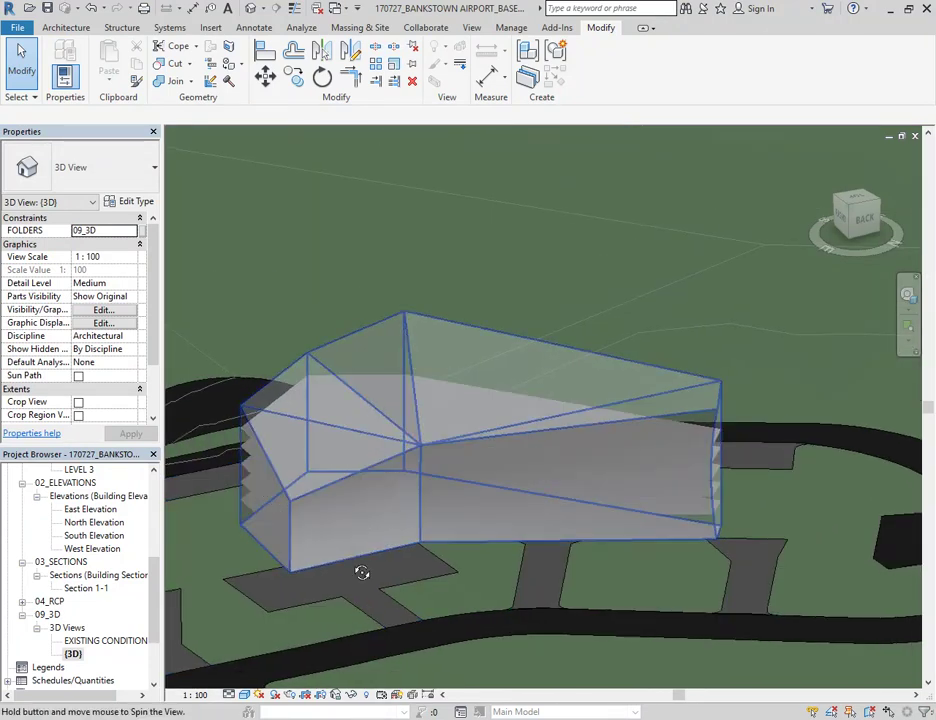
pyautogui.keyDown('shift'); pyautogui.moveTo(343, 564); pyautogui.dragTo(522, 574, button='middle'); pyautogui.keyUp('shift')
pyautogui.keyDown('shift'); pyautogui.moveTo(608, 581); pyautogui.dragTo(598, 498, button='middle'); pyautogui.keyUp('shift')
pyautogui.scroll(2, 290, 478)
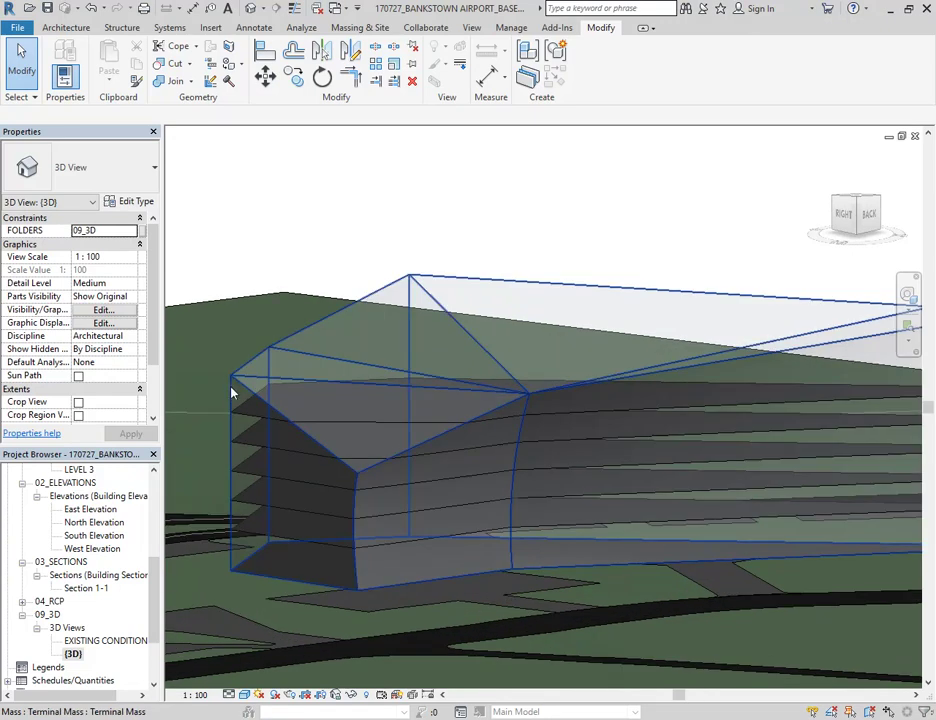
pyautogui.scroll(-3, 425, 440)
pyautogui.keyDown('shift'); pyautogui.moveTo(445, 467); pyautogui.dragTo(652, 493, button='middle'); pyautogui.keyUp('shift')
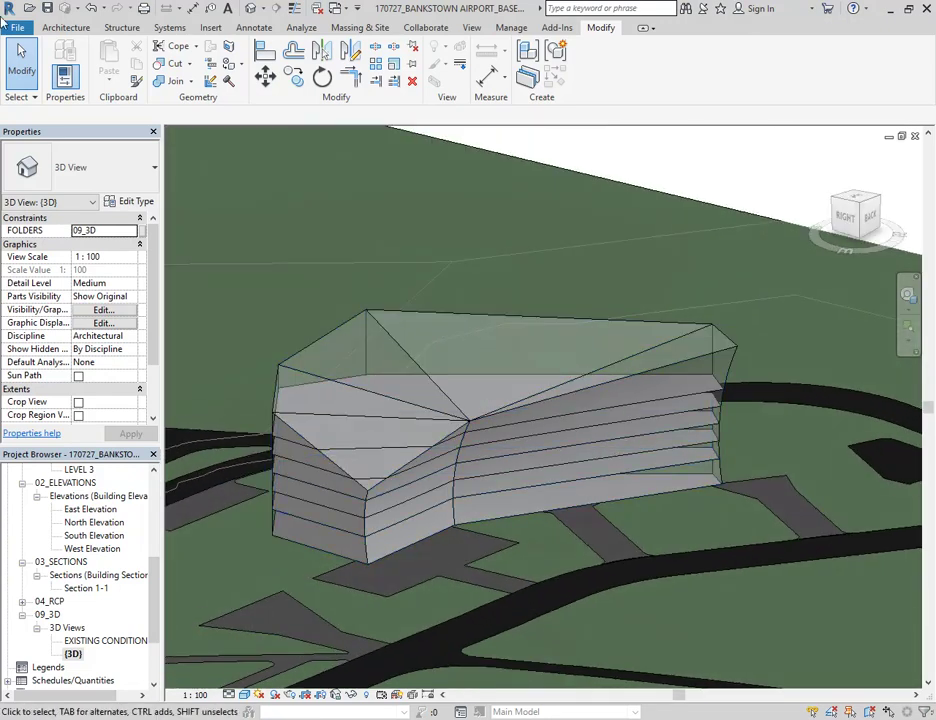
# Step: Create floors by face on all of the terminal's mass floors, using the Choo 150mm RC (Concrete finish) type with 0.0 offset
pyautogui.click(375, 30)
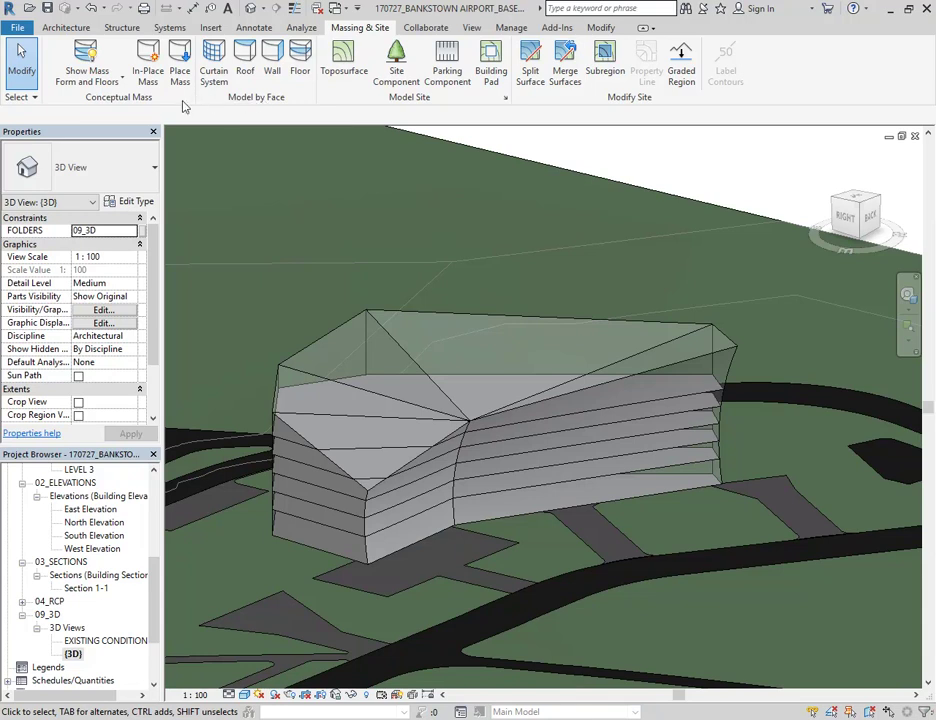
pyautogui.click(301, 74)
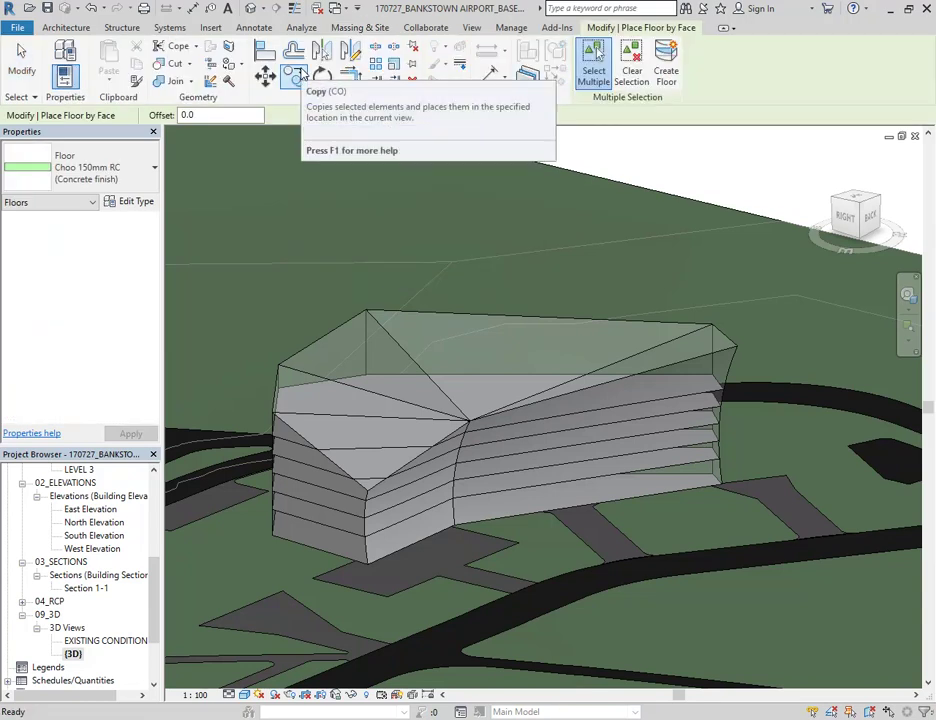
pyautogui.click(93, 177)
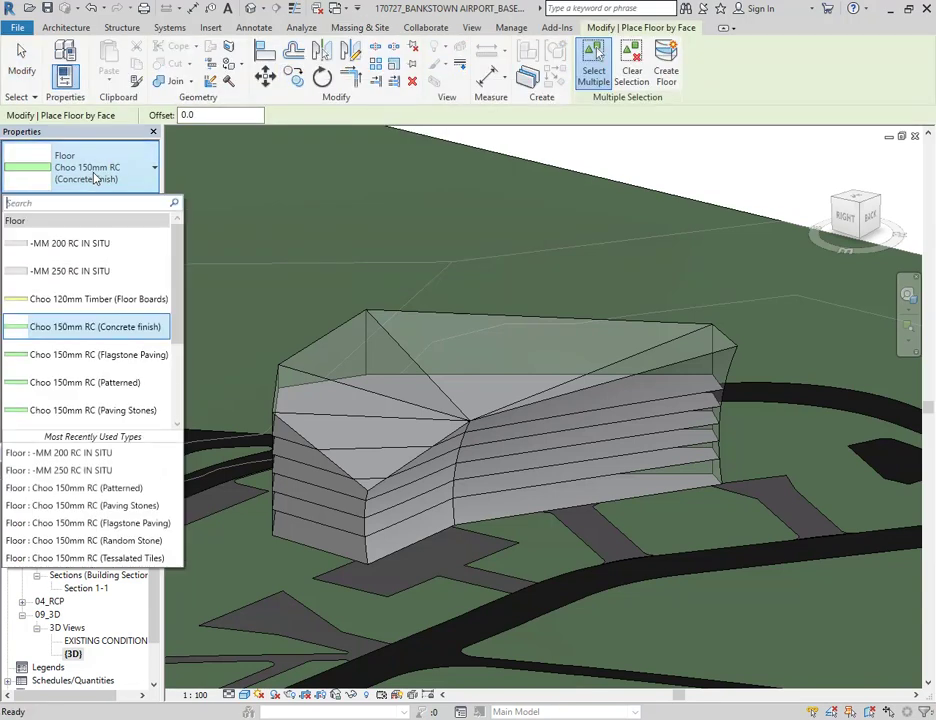
pyautogui.moveTo(177, 302); pyautogui.dragTo(186, 253)
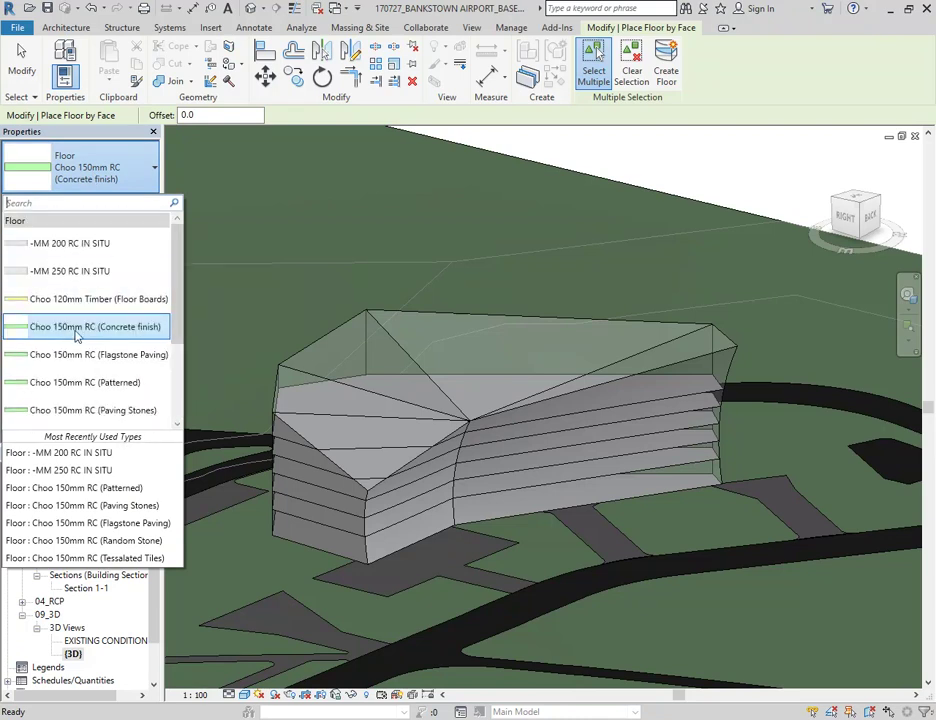
pyautogui.scroll(-1, 96, 359)
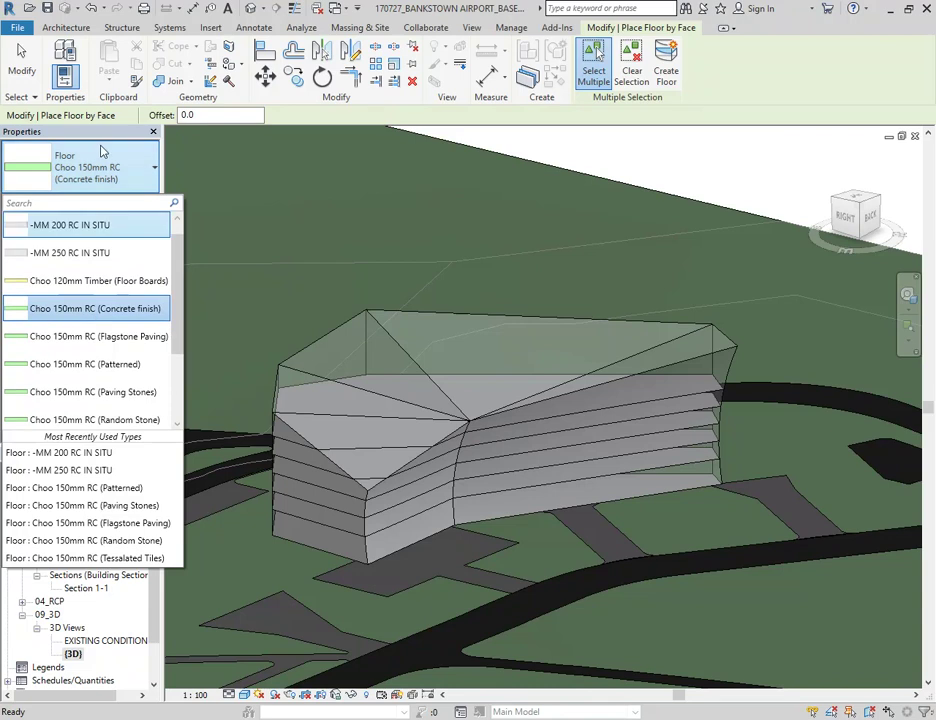
pyautogui.click(656, 492)
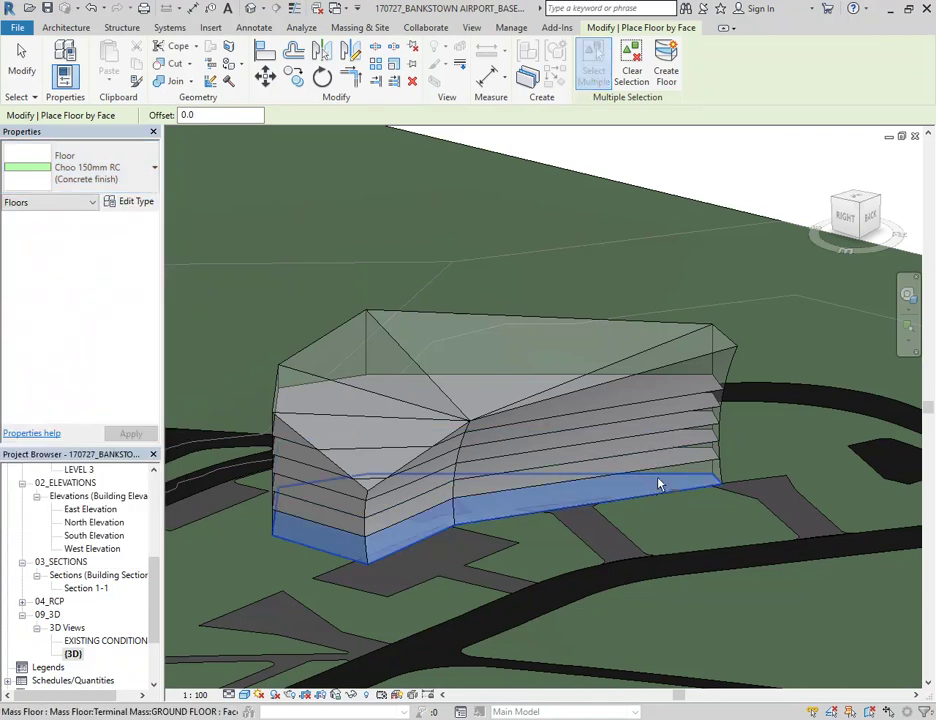
pyautogui.click(681, 462)
pyautogui.click(697, 446)
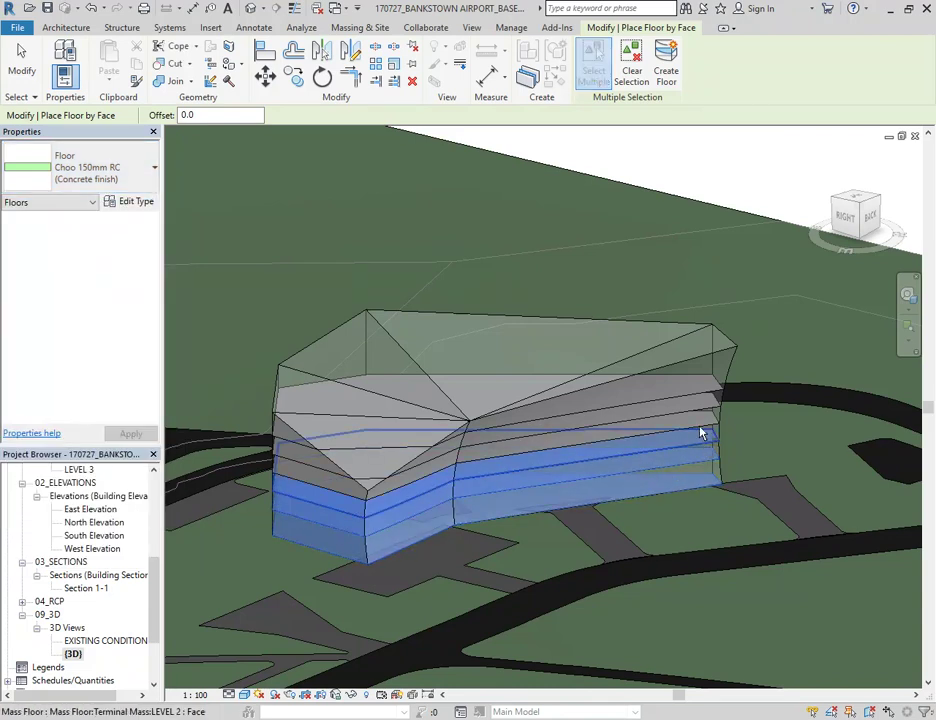
pyautogui.click(702, 430)
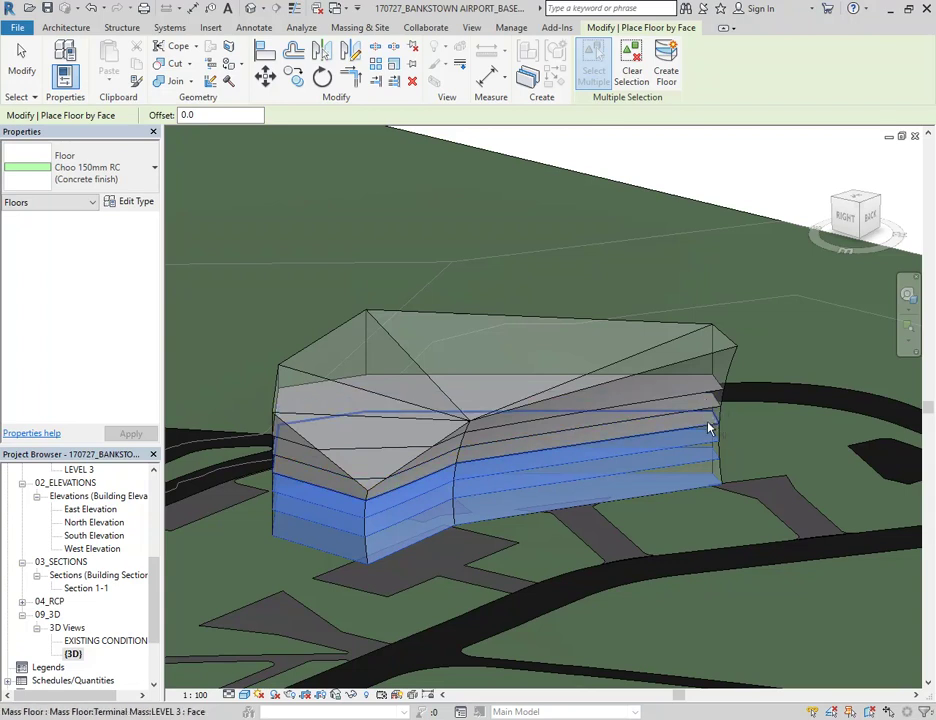
pyautogui.click(708, 417)
pyautogui.click(708, 411)
pyautogui.click(705, 393)
pyautogui.click(694, 378)
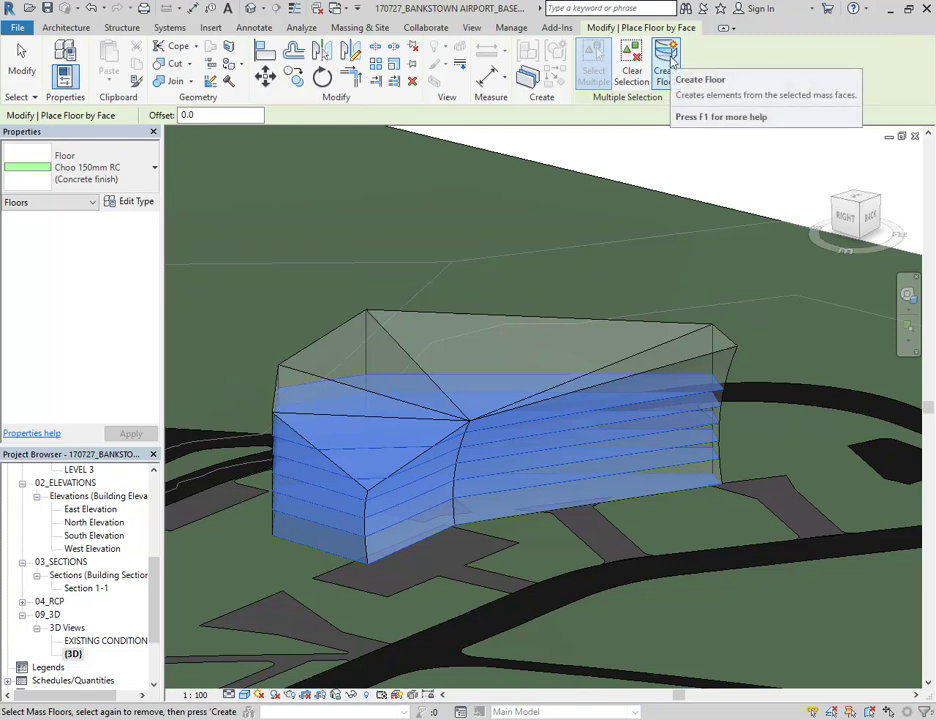
pyautogui.click(670, 63)
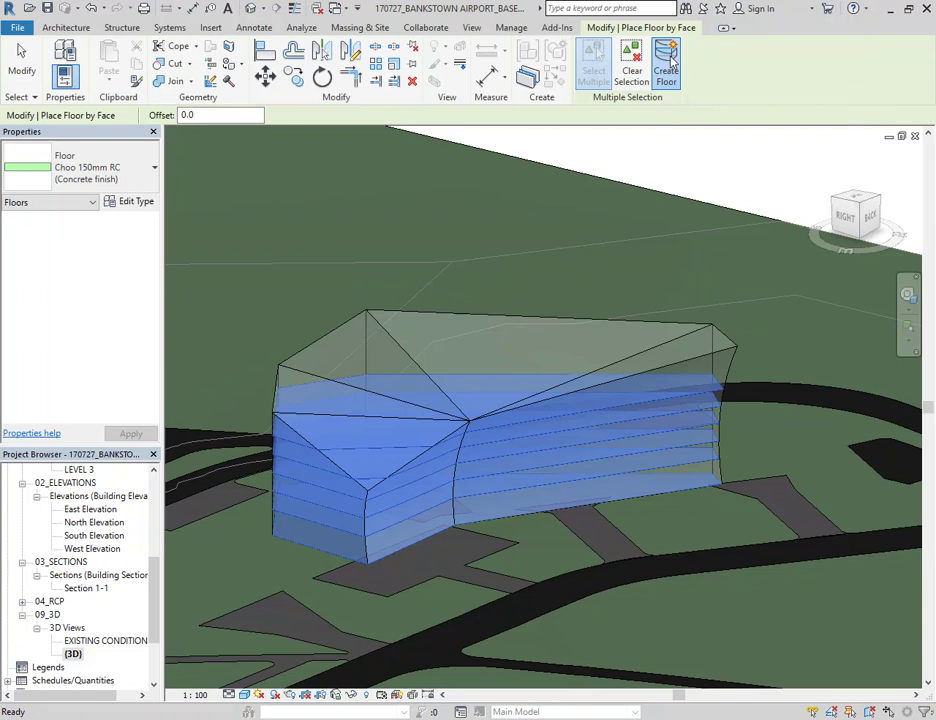
# Step: End the floor placement, examine the slab edges at the terminal's corner and check the LEVEL 1 floor's properties
pyautogui.scroll(3, 700, 463)
pyautogui.scroll(5, 700, 463)
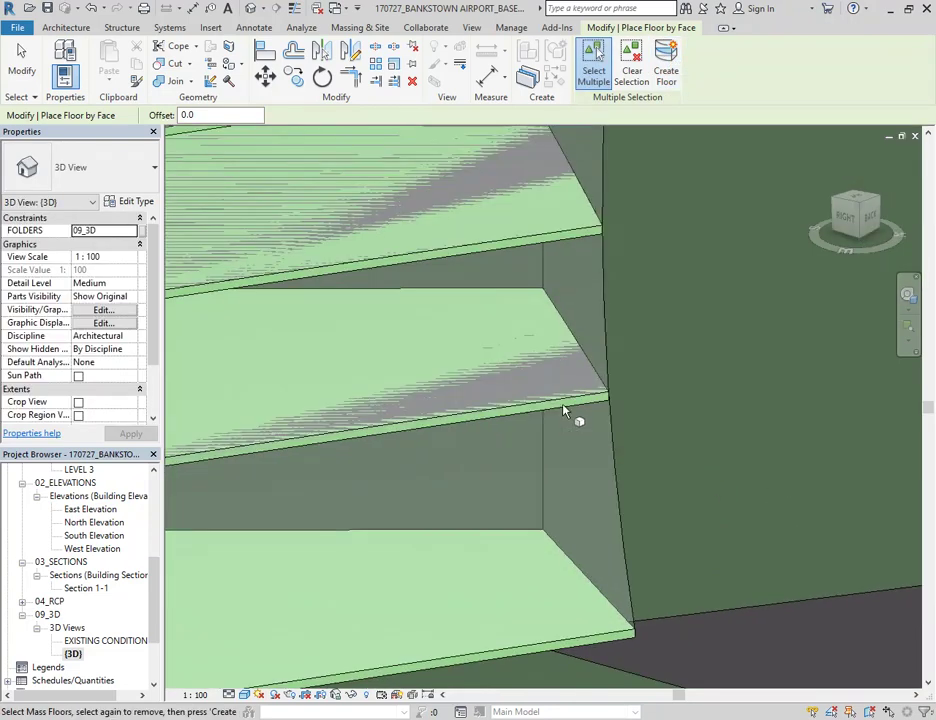
pyautogui.scroll(-5, 563, 410)
pyautogui.moveTo(563, 410); pyautogui.dragTo(724, 482, button='middle')
pyautogui.scroll(-2, 715, 485)
pyautogui.press('Escape')
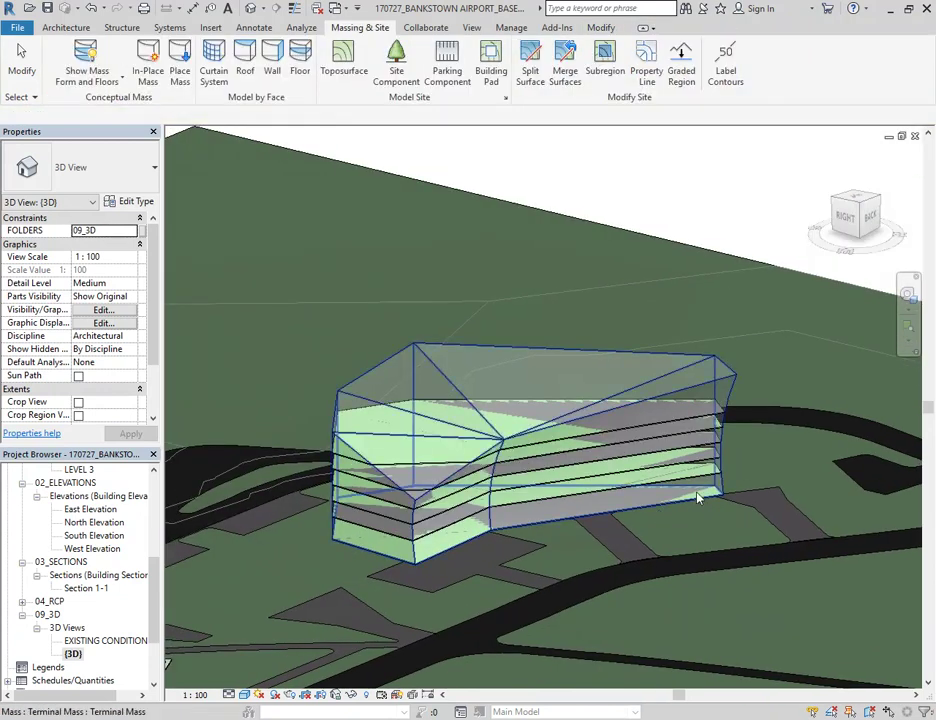
pyautogui.scroll(3, 659, 517)
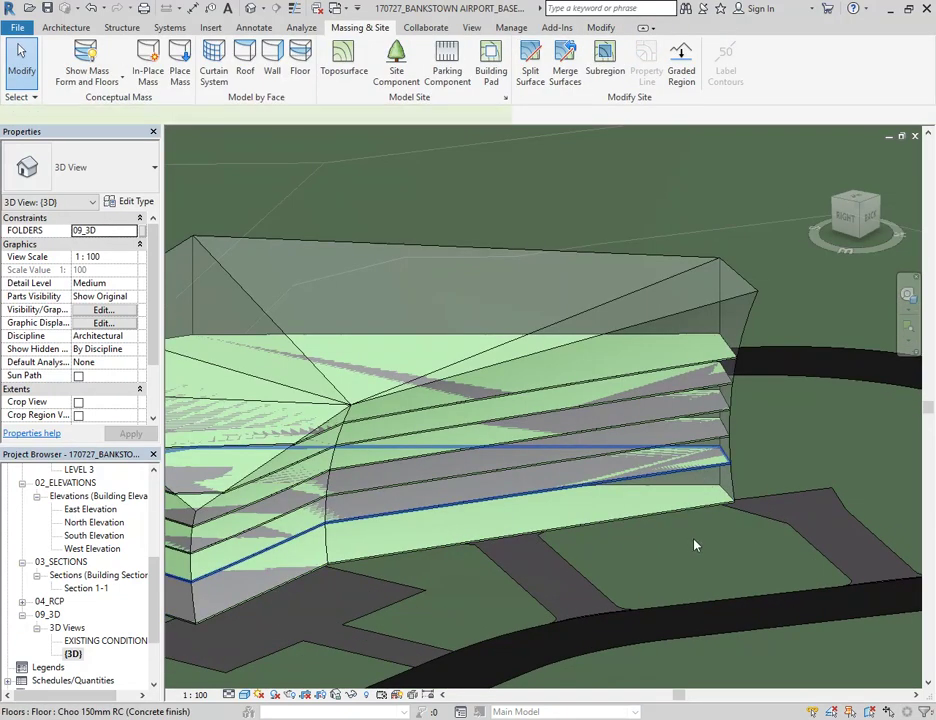
pyautogui.click(664, 470)
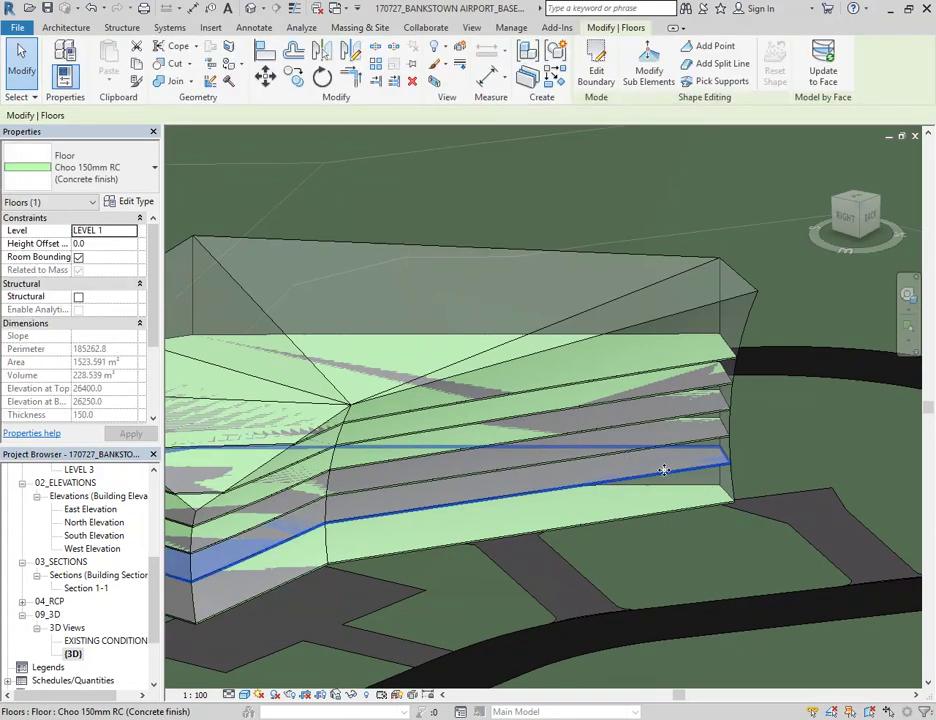
pyautogui.click(600, 58)
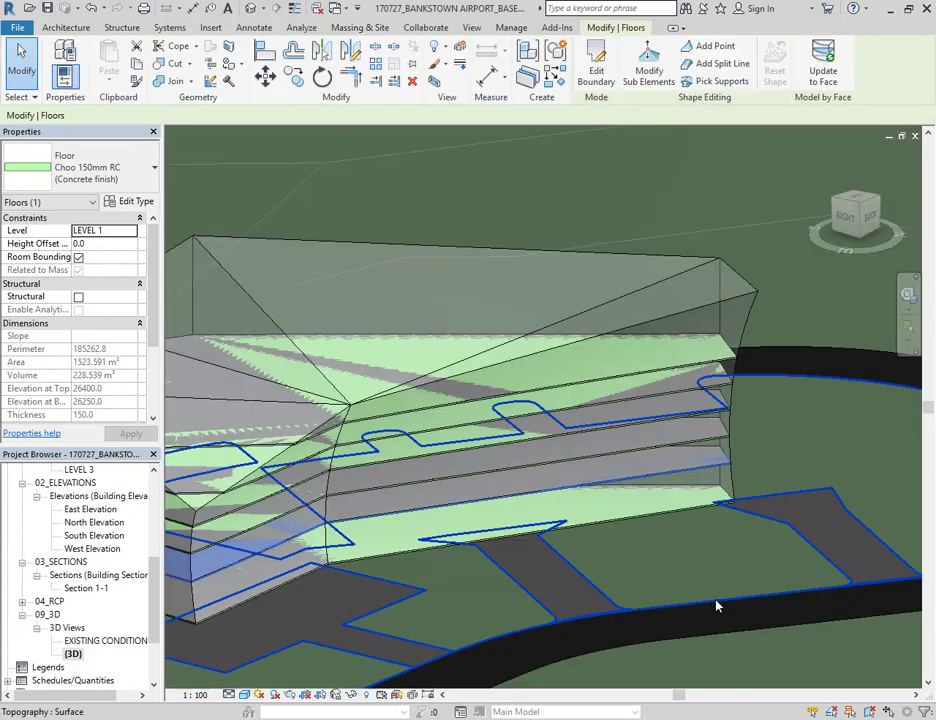
pyautogui.click(748, 497)
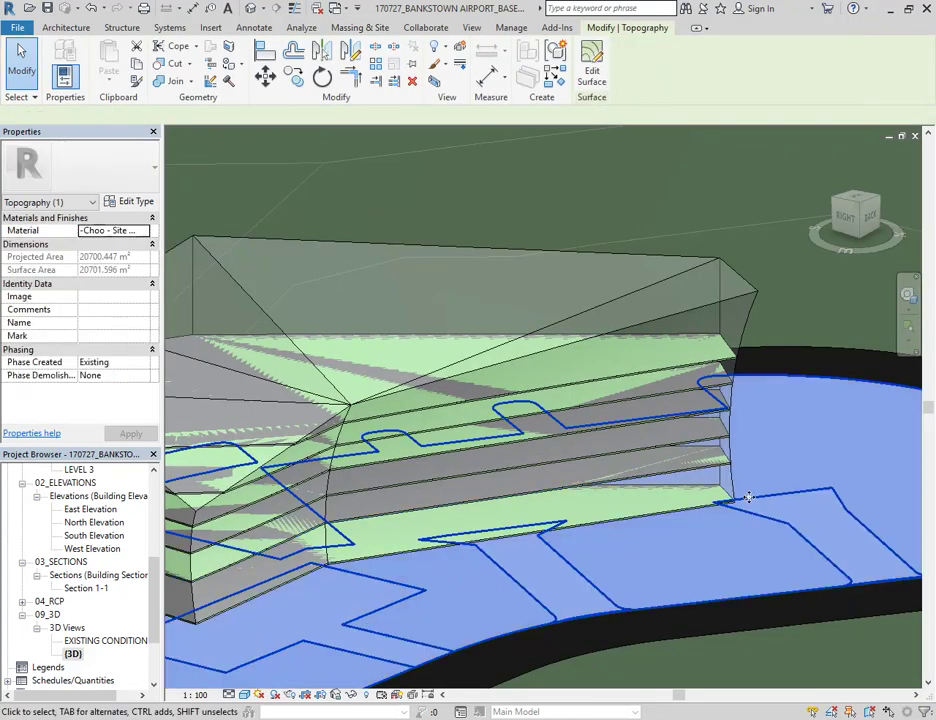
# Step: Edit the terminal mass in place and pull its long front base edge outward to a dimension of about 32858 mm
pyautogui.click(735, 362)
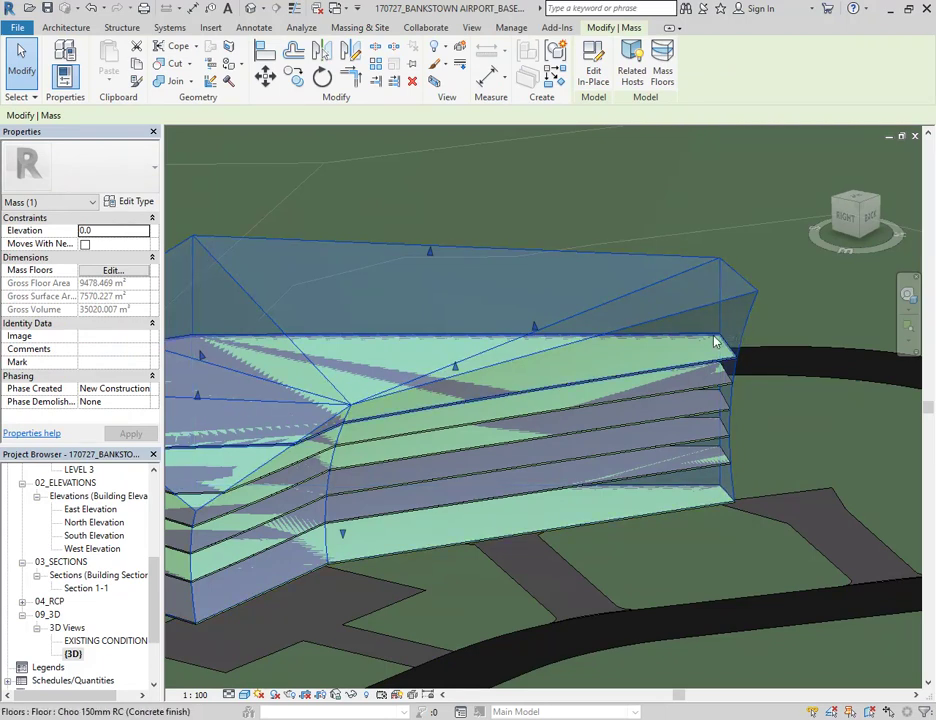
pyautogui.click(593, 64)
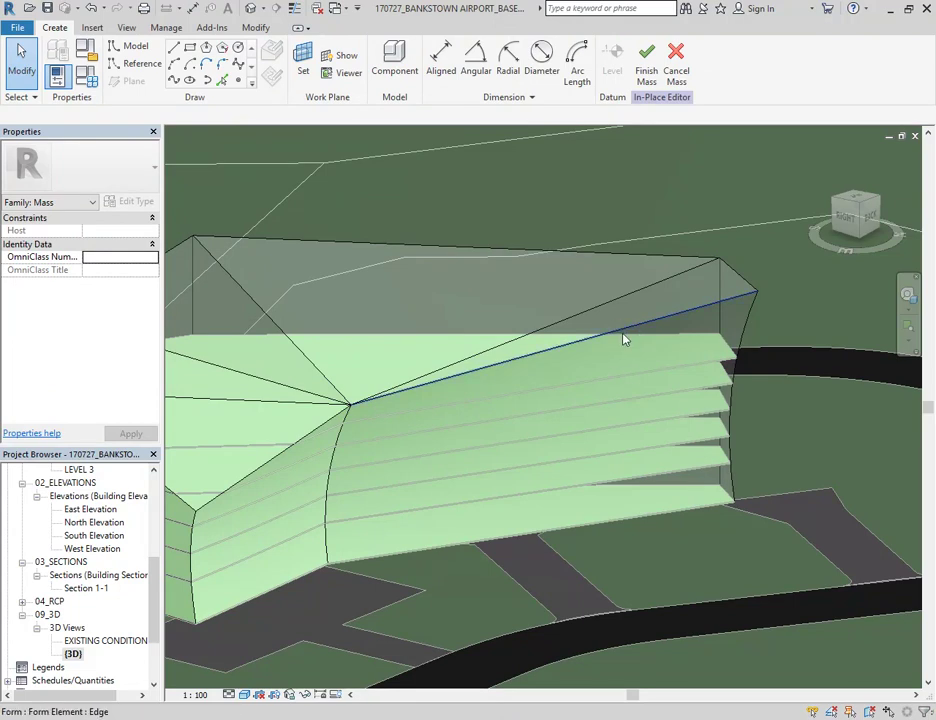
pyautogui.click(585, 530)
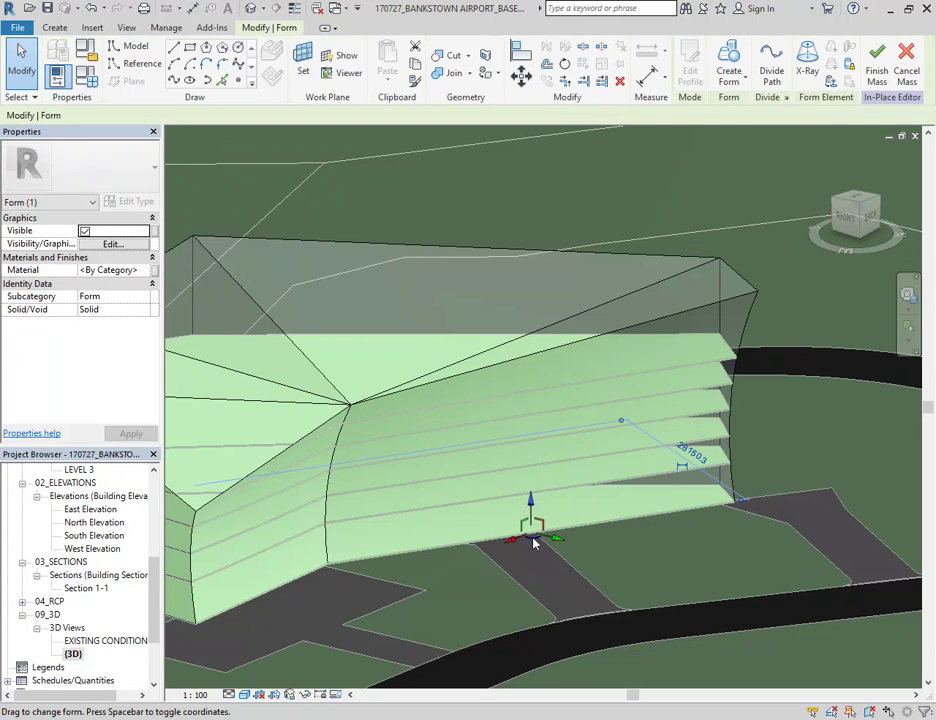
pyautogui.moveTo(535, 546); pyautogui.dragTo(541, 556)
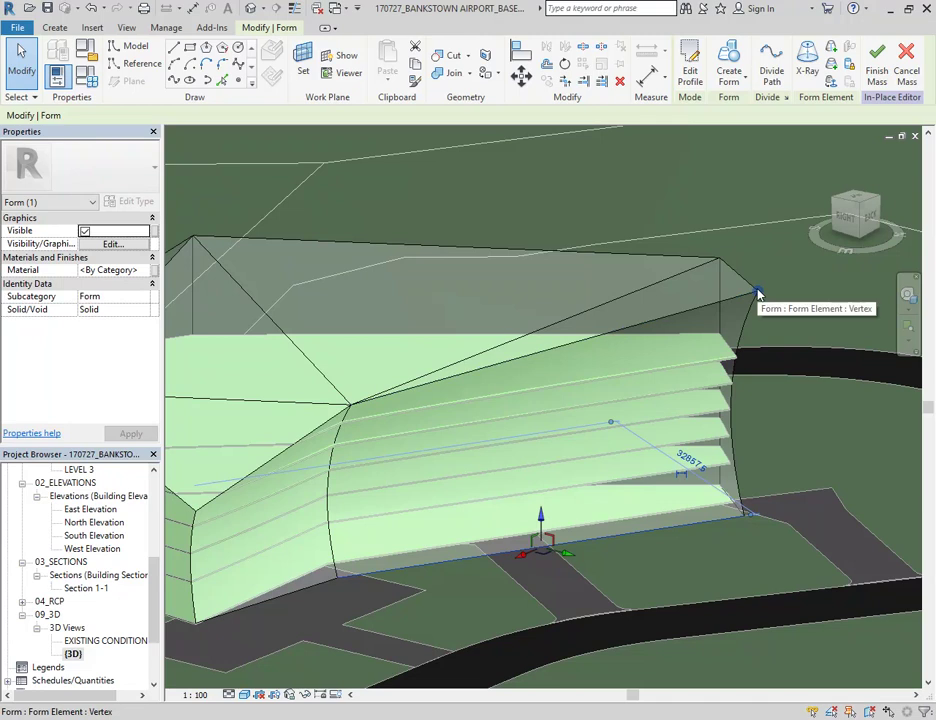
# Step: Raise the roof vertex at the front bend to about 20880 mm above the base edge and finish the mass
pyautogui.click(352, 410)
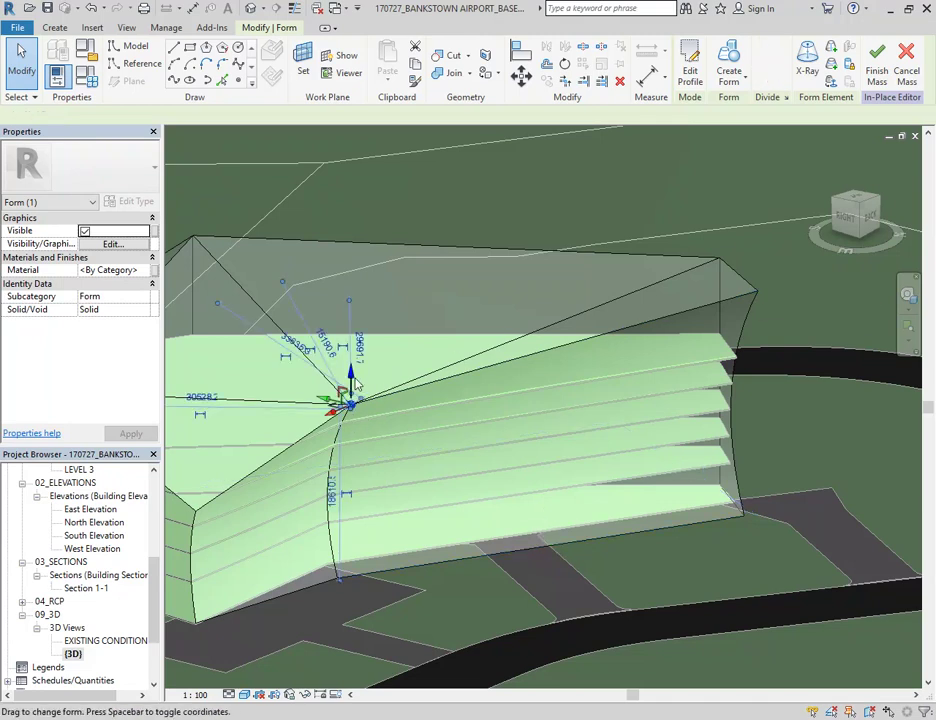
pyautogui.moveTo(352, 374); pyautogui.dragTo(358, 356)
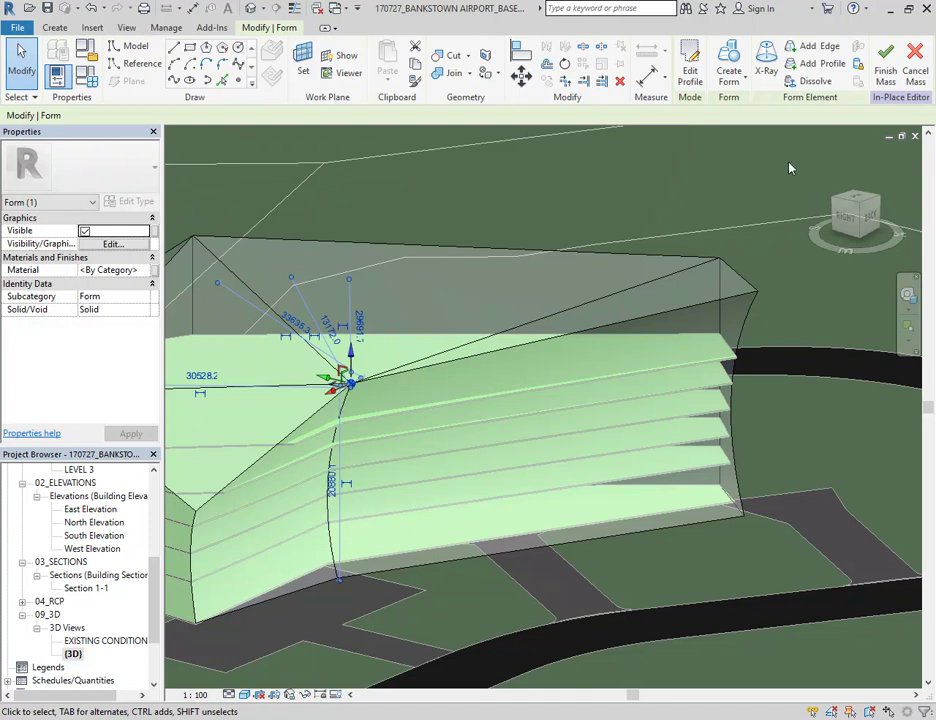
pyautogui.click(885, 70)
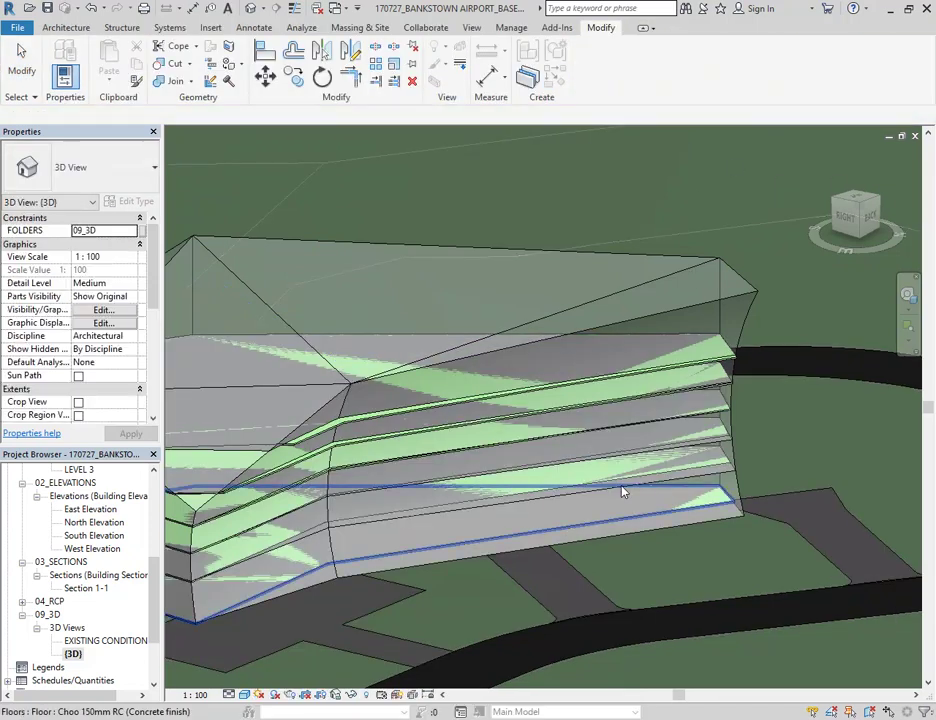
# Step: Examine the slabs against the reshaped mass and update the ground floor slab to its mass face
pyautogui.scroll(4, 760, 328)
pyautogui.scroll(4, 656, 380)
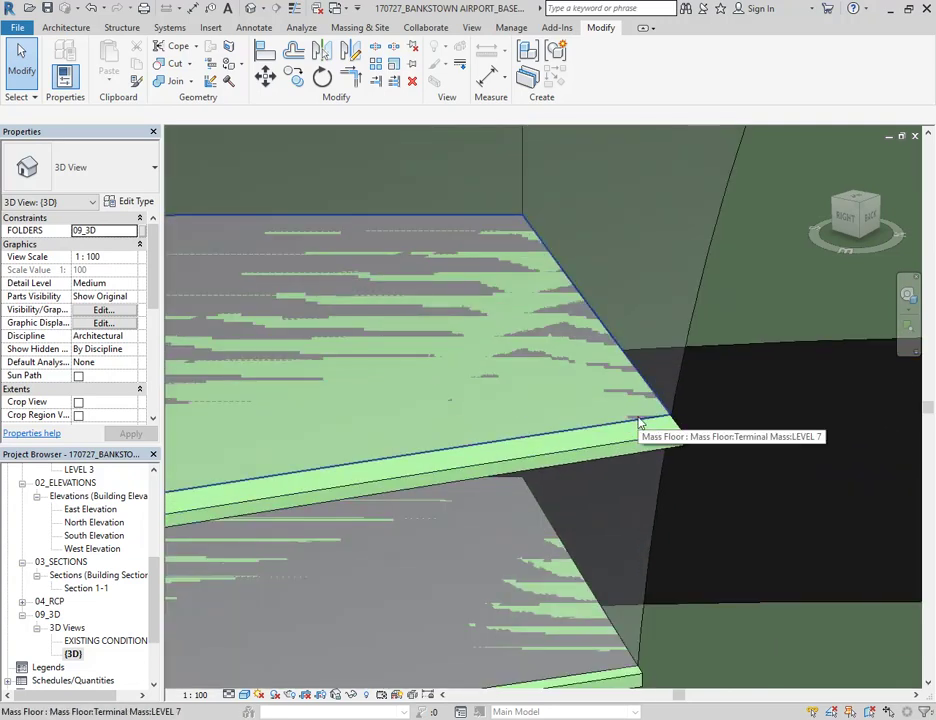
pyautogui.scroll(-3, 665, 440)
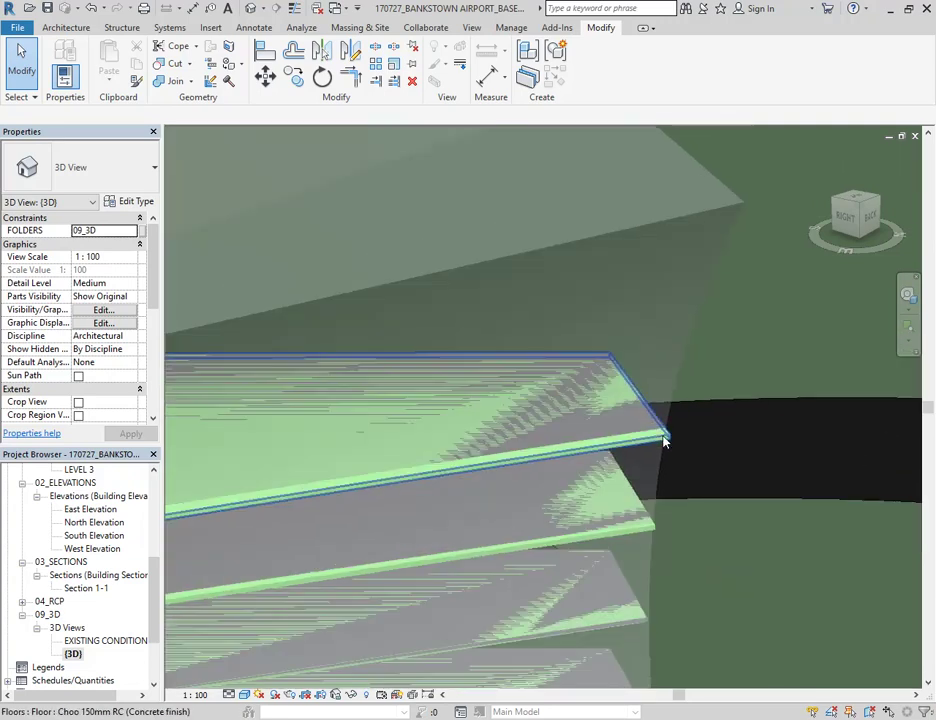
pyautogui.scroll(-3, 665, 440)
pyautogui.moveTo(664, 432); pyautogui.dragTo(639, 426, button='middle')
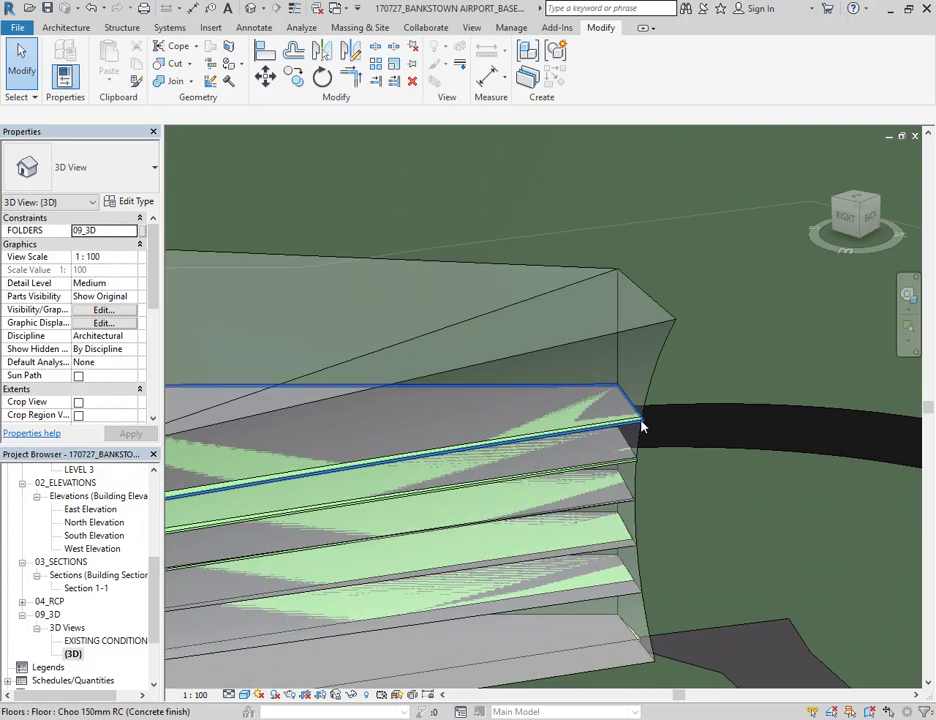
pyautogui.moveTo(641, 427); pyautogui.dragTo(579, 578, button='middle')
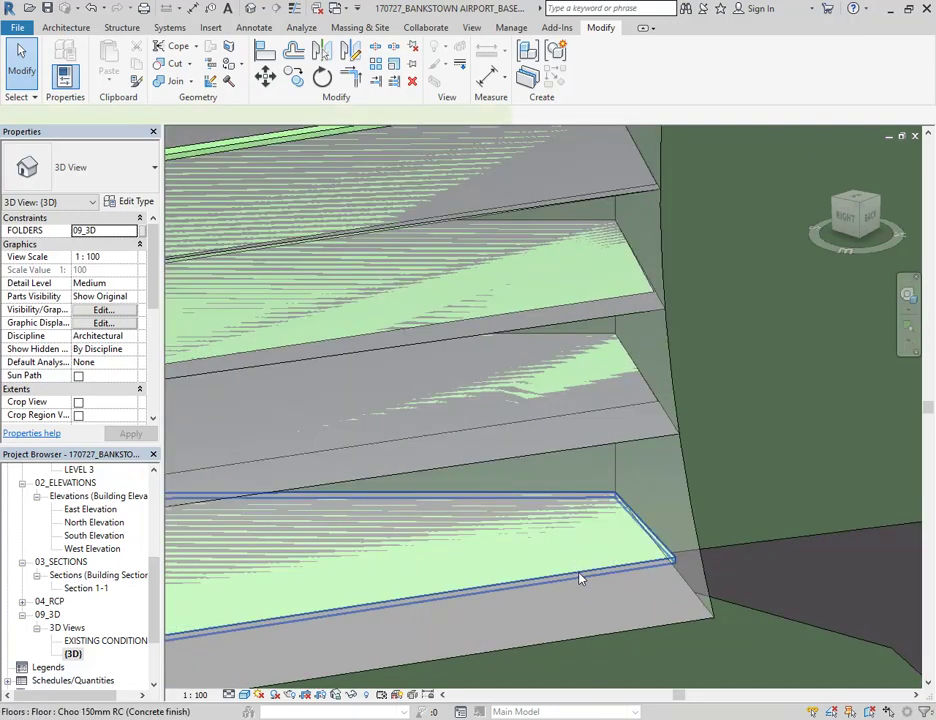
pyautogui.click(579, 577)
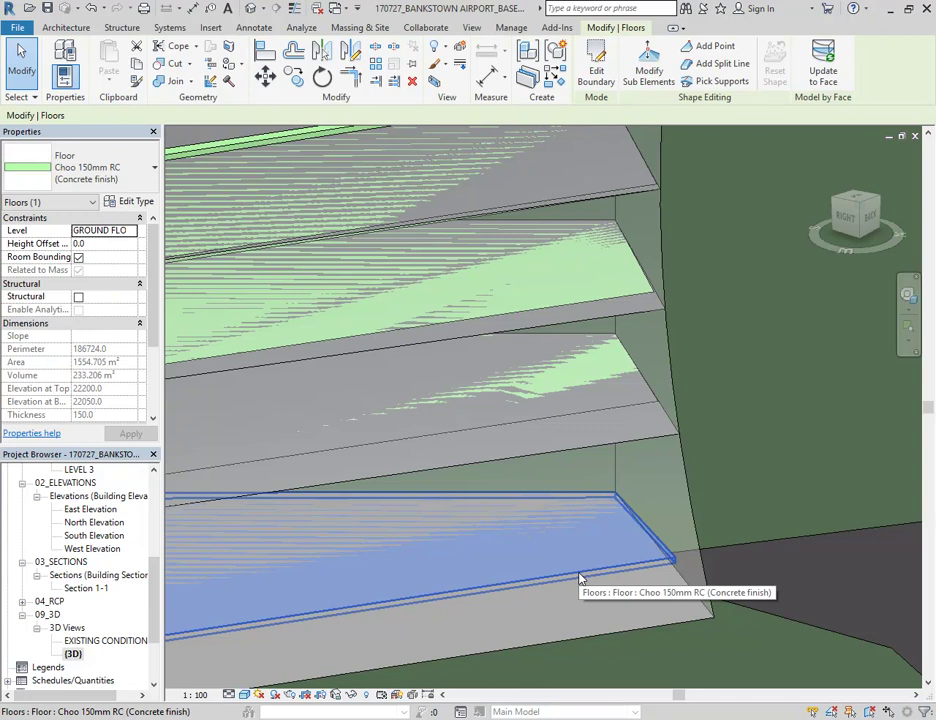
pyautogui.click(823, 55)
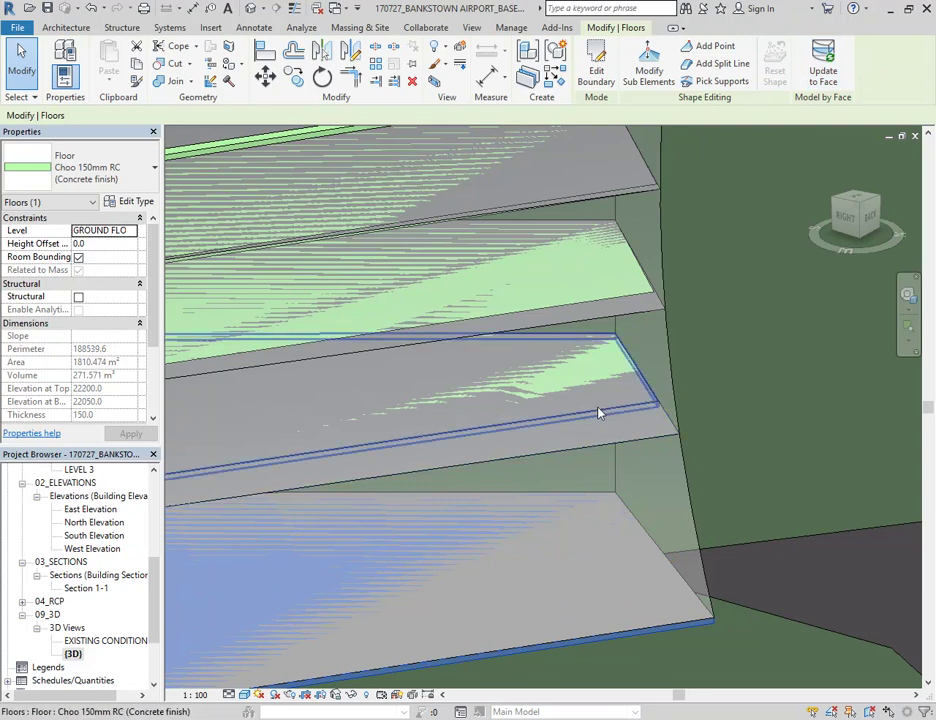
# Step: Select the five upper floor slabs together, update them to the revised mass faces, and clear the selection
pyautogui.click(601, 317)
pyautogui.keyDown('ctrl'); pyautogui.click(600, 315); pyautogui.keyUp('ctrl')
pyautogui.scroll(-1, 600, 315)
pyautogui.moveTo(593, 267); pyautogui.dragTo(607, 413, button='middle')
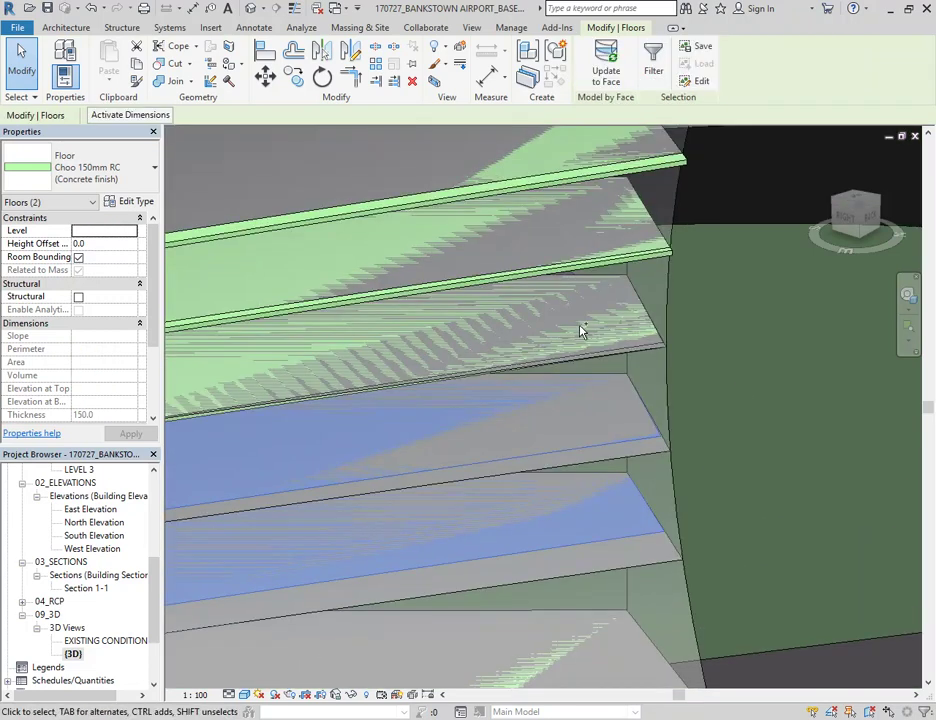
pyautogui.keyDown('ctrl'); pyautogui.click(604, 357); pyautogui.keyUp('ctrl')
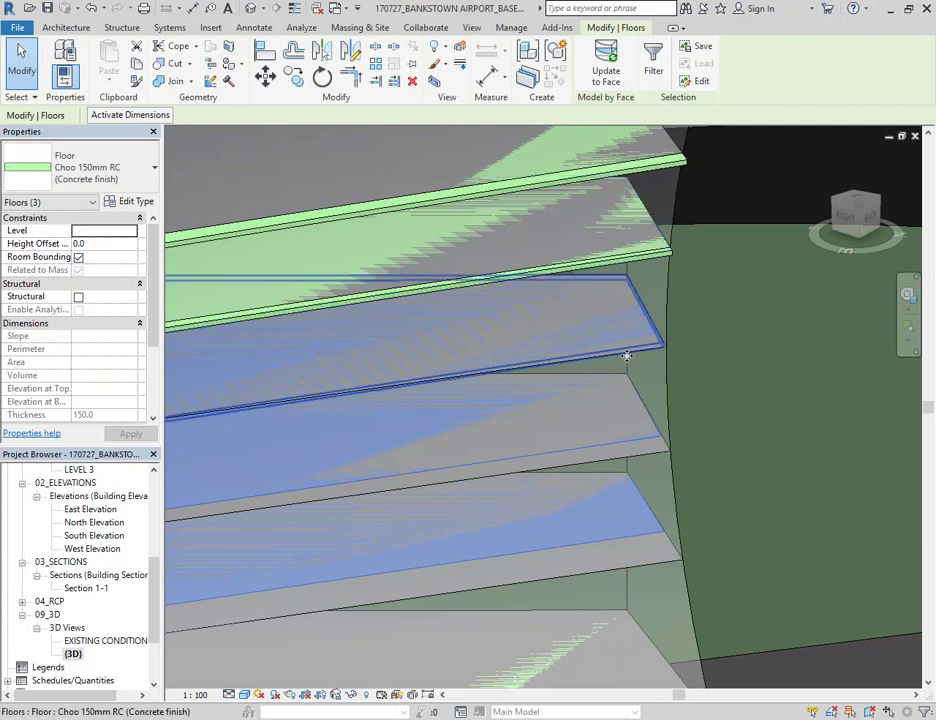
pyautogui.keyDown('ctrl'); pyautogui.click(654, 262); pyautogui.keyUp('ctrl')
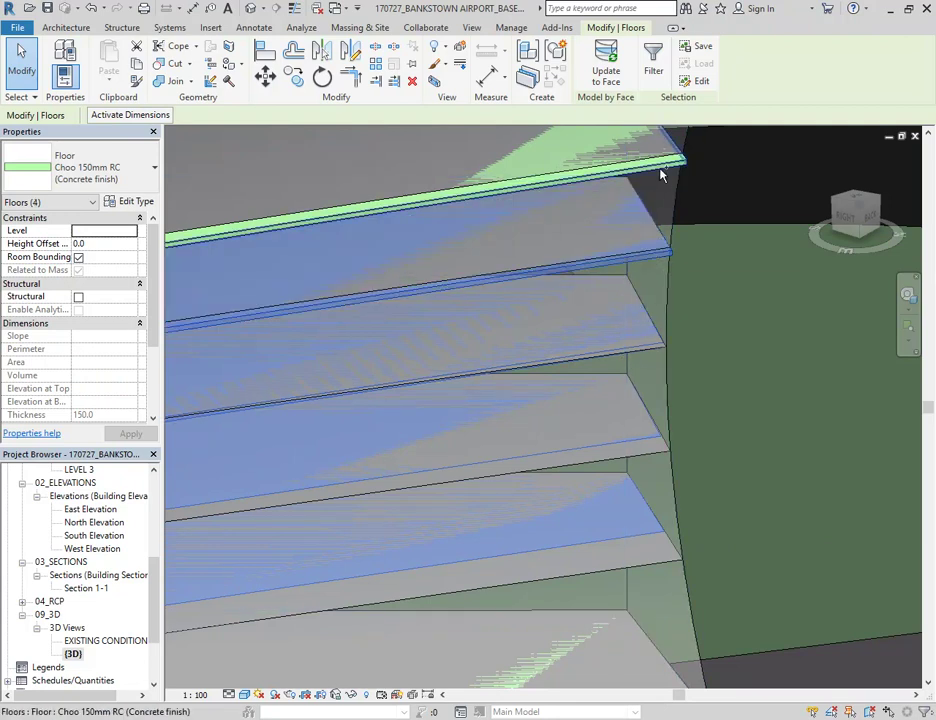
pyautogui.keyDown('ctrl'); pyautogui.click(662, 190); pyautogui.keyUp('ctrl')
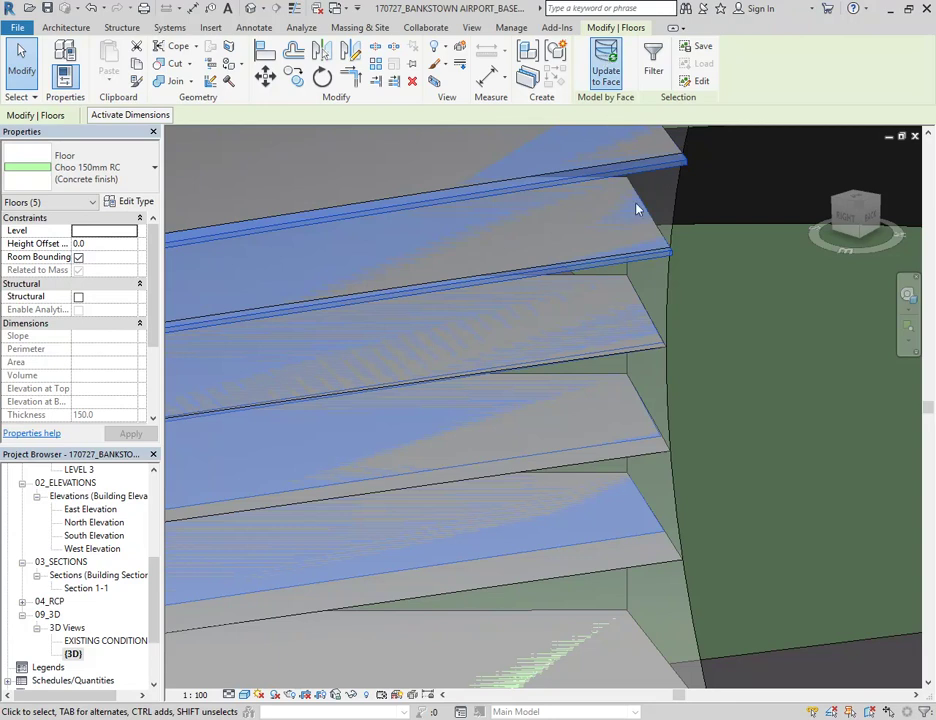
pyautogui.click(756, 440)
# Step: Start a wall by face on the terminal mass using the Choo External 100 Conc Block type
pyautogui.scroll(-5, 756, 439)
pyautogui.keyDown('shift'); pyautogui.moveTo(698, 437); pyautogui.dragTo(476, 481, button='middle'); pyautogui.keyUp('shift')
pyautogui.moveTo(540, 513)
pyautogui.mouseDown(button='middle')
pyautogui.moveTo(620, 483)
pyautogui.moveTo(552, 502)
pyautogui.mouseUp(button='middle')
pyautogui.scroll(-1, 546, 491)
pyautogui.moveTo(385, 247); pyautogui.dragTo(435, 273, button='middle')
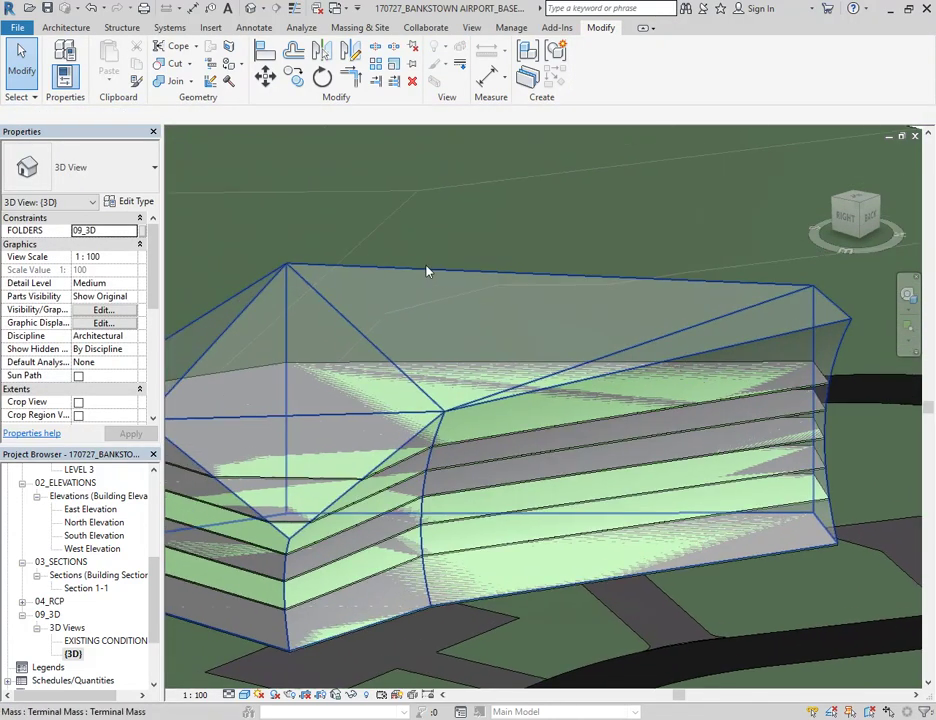
pyautogui.click(360, 27)
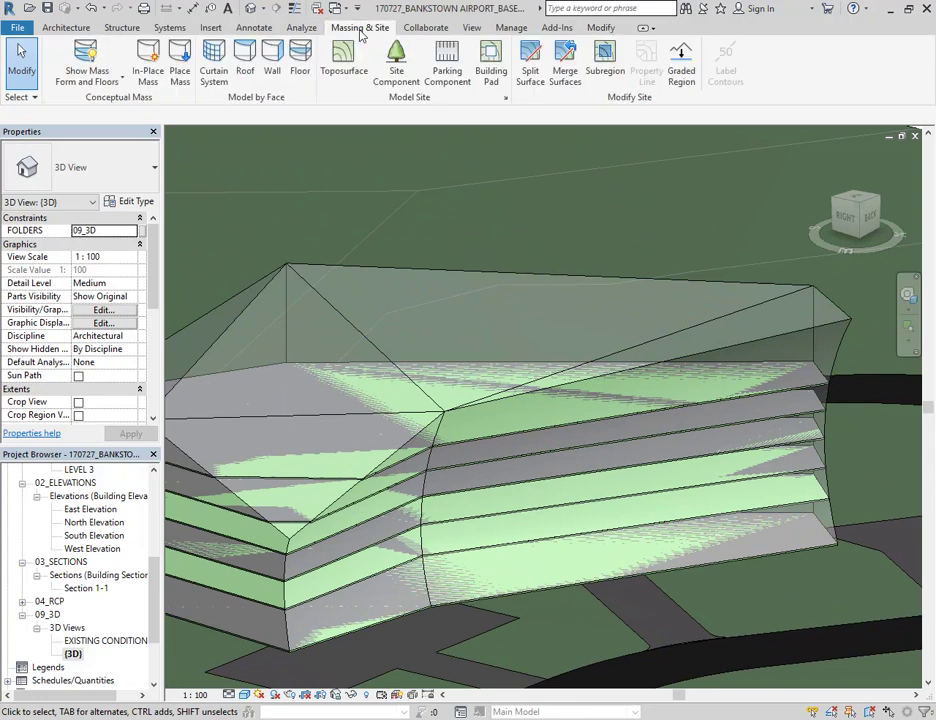
pyautogui.click(275, 70)
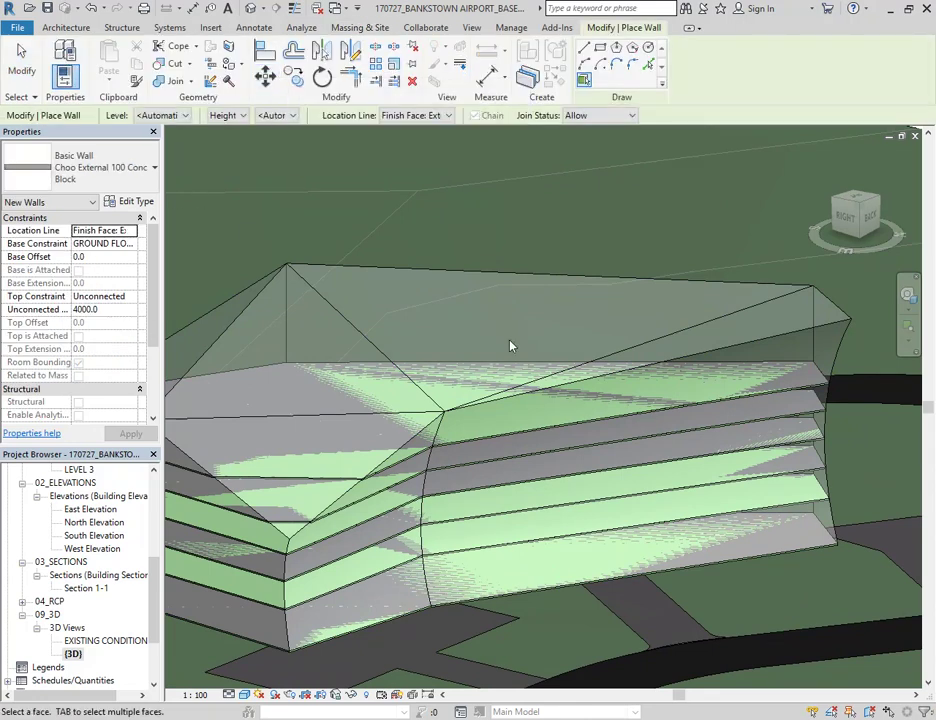
pyautogui.scroll(-2, 553, 400)
pyautogui.keyDown('shift'); pyautogui.moveTo(553, 400); pyautogui.dragTo(684, 432, button='middle'); pyautogui.keyUp('shift')
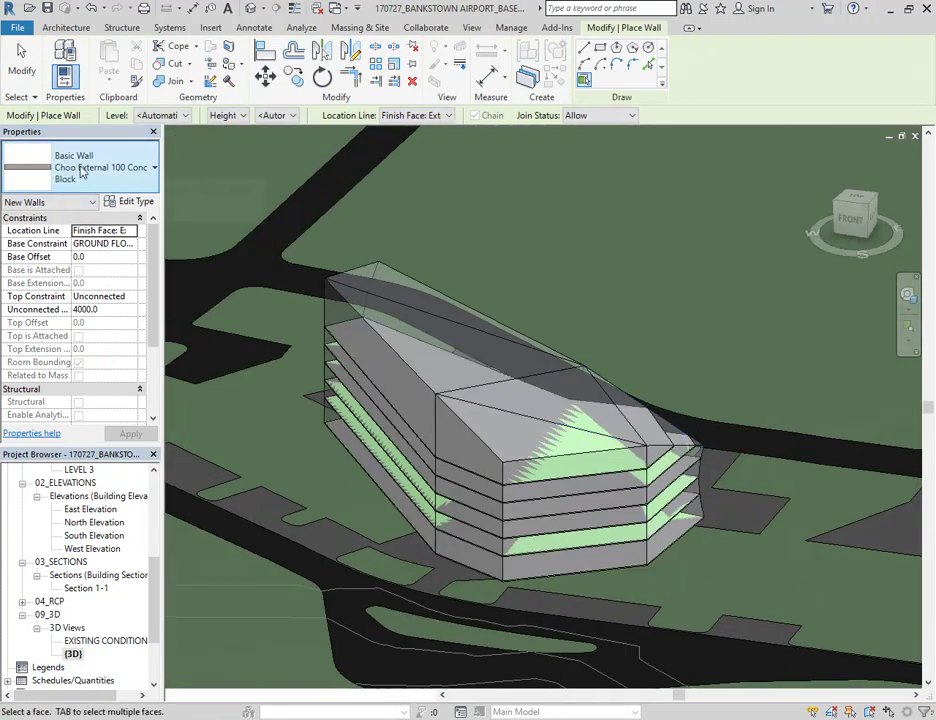
pyautogui.click(83, 172)
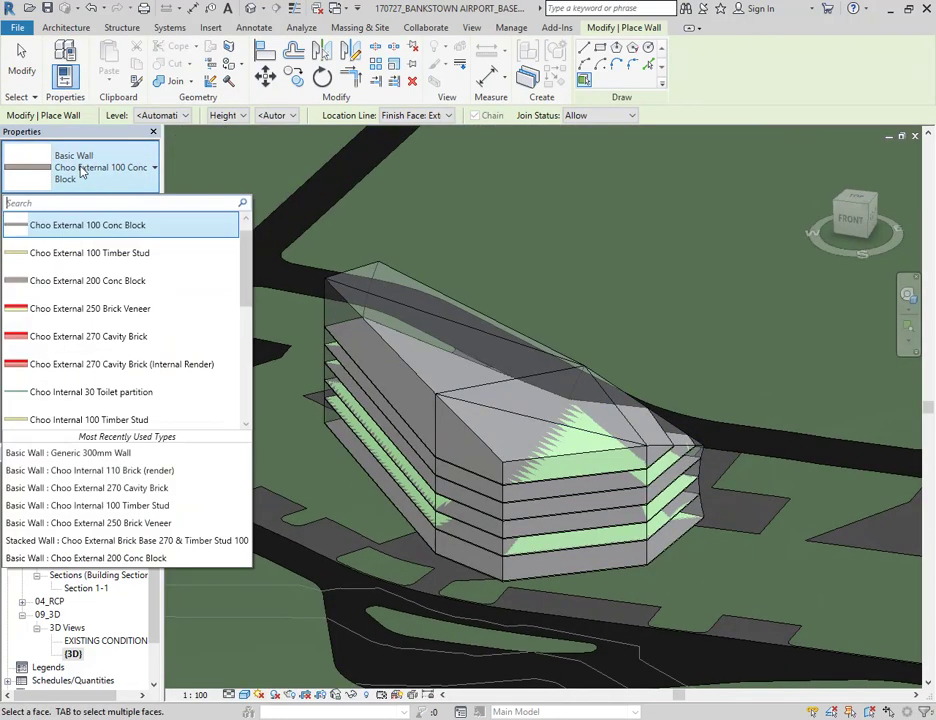
pyautogui.click(104, 226)
# Step: Try a wall on the narrow angled end face with the exterior finish face location line, inspect its corner, and undo it
pyautogui.scroll(5, 330, 418)
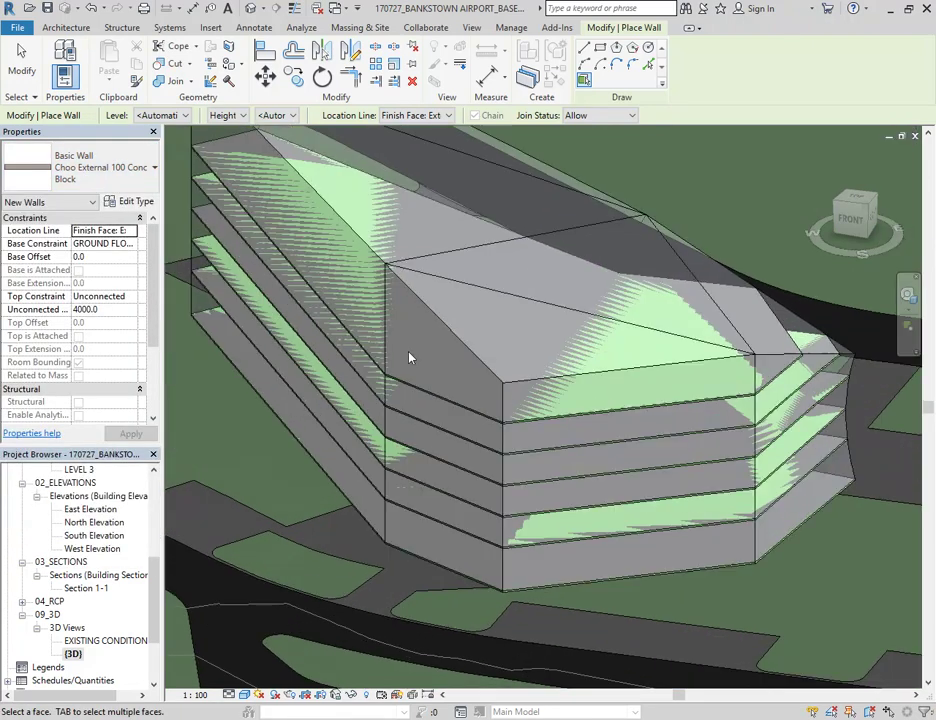
pyautogui.click(463, 567)
pyautogui.scroll(1, 516, 405)
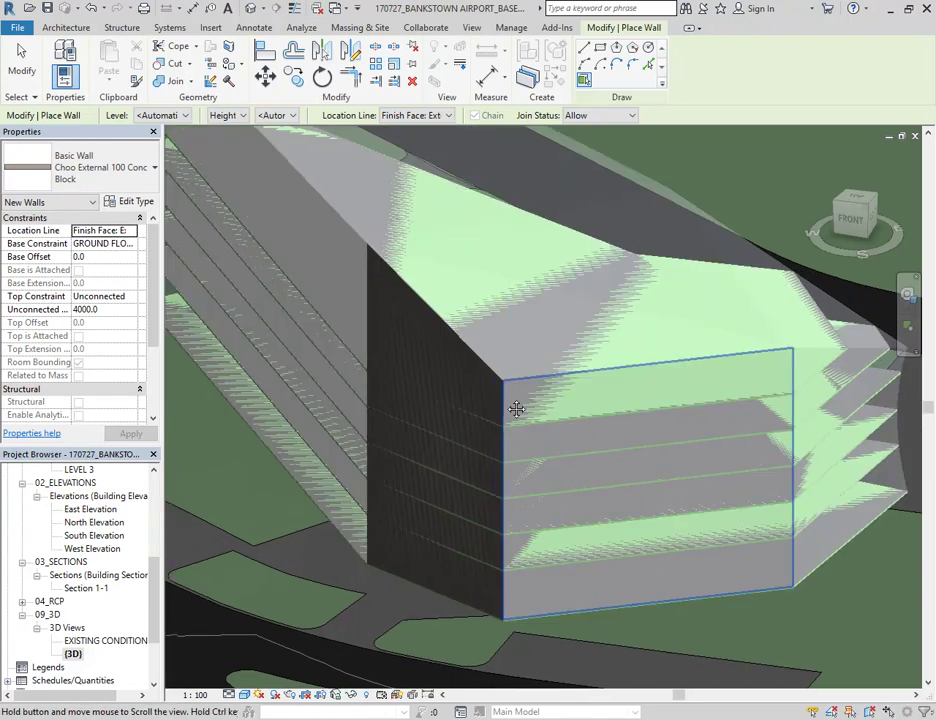
pyautogui.scroll(8, 488, 365)
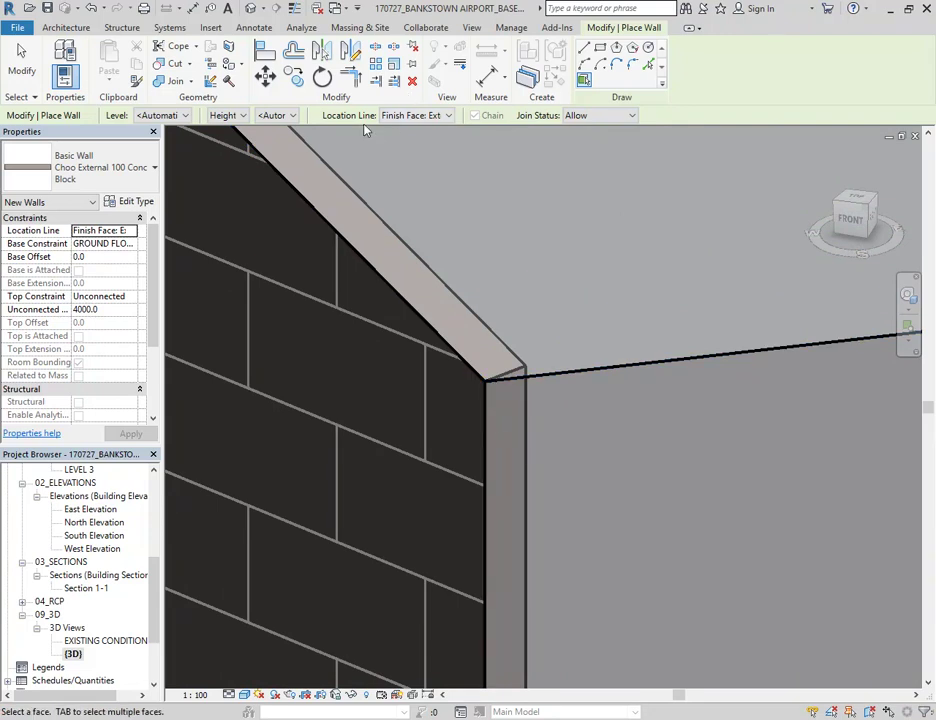
pyautogui.scroll(-5, 445, 382)
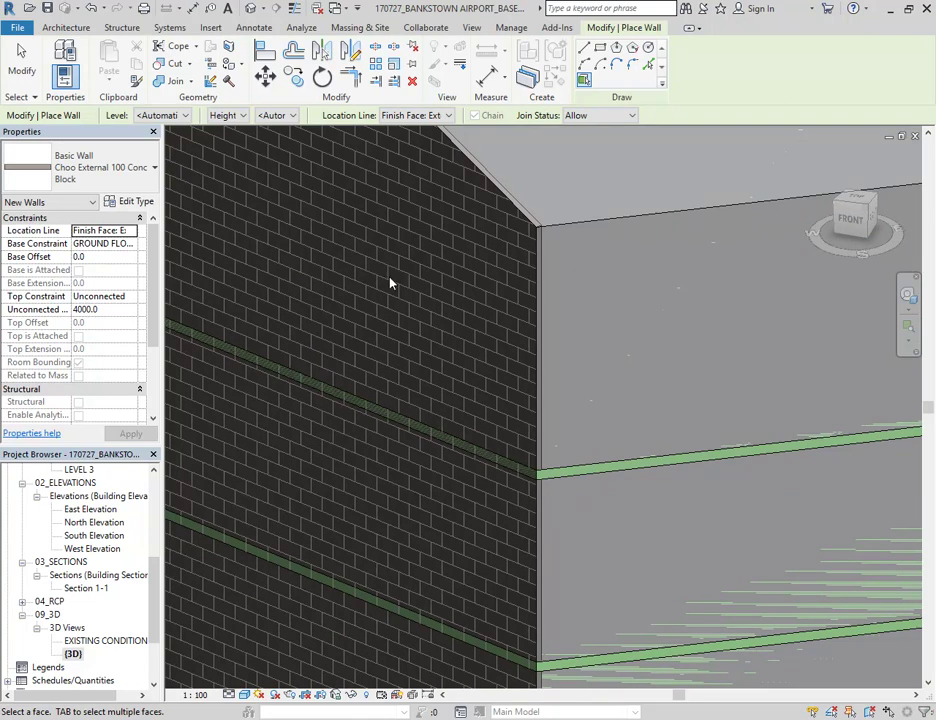
pyautogui.click(92, 8)
# Step: Set the location line to Finish Face: Interior, place the block wall on the narrow angled end face, and check its edge
pyautogui.click(422, 118)
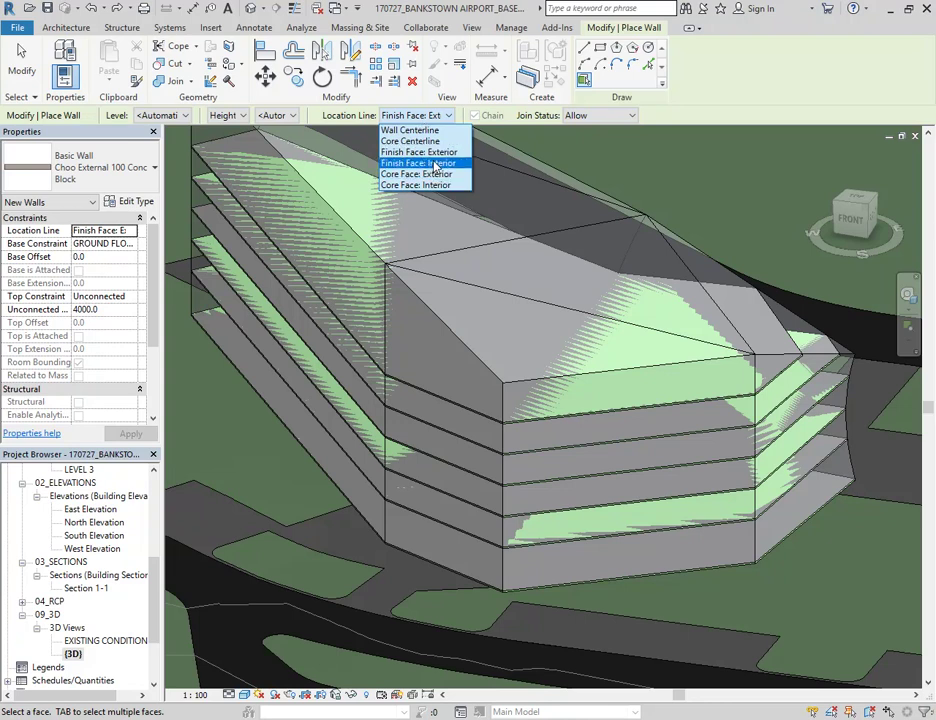
pyautogui.click(432, 156)
pyautogui.scroll(5, 489, 358)
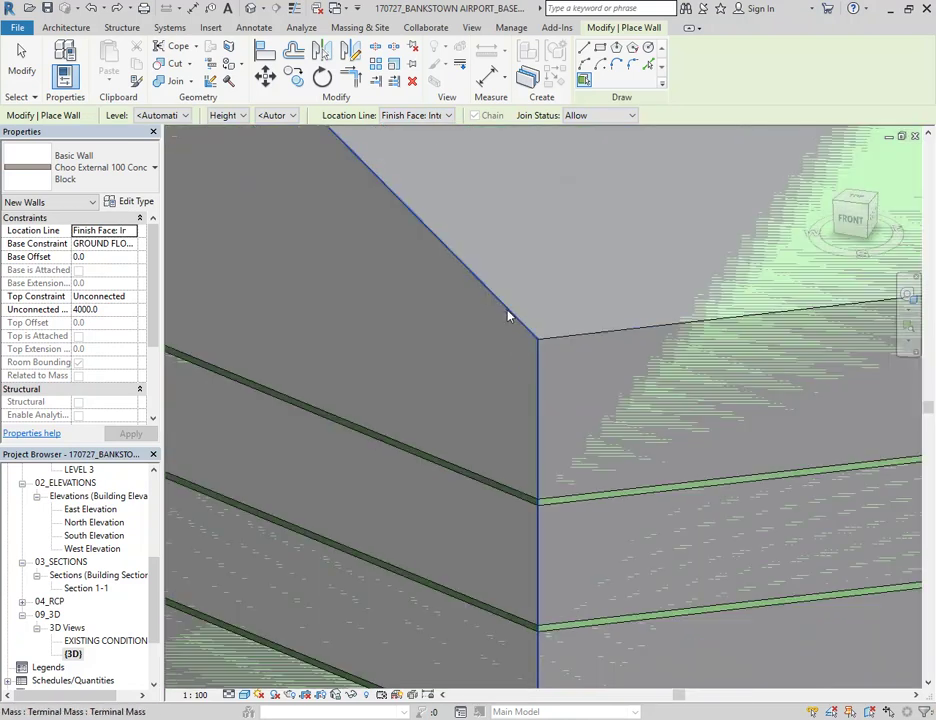
pyautogui.click(505, 318)
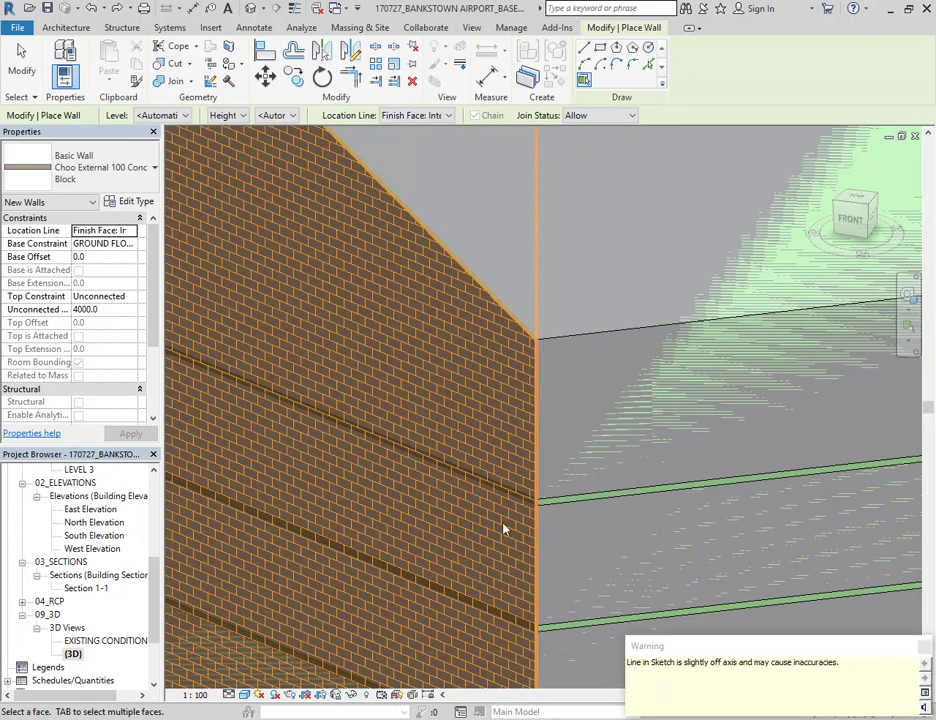
pyautogui.scroll(3, 543, 464)
pyautogui.scroll(2, 455, 462)
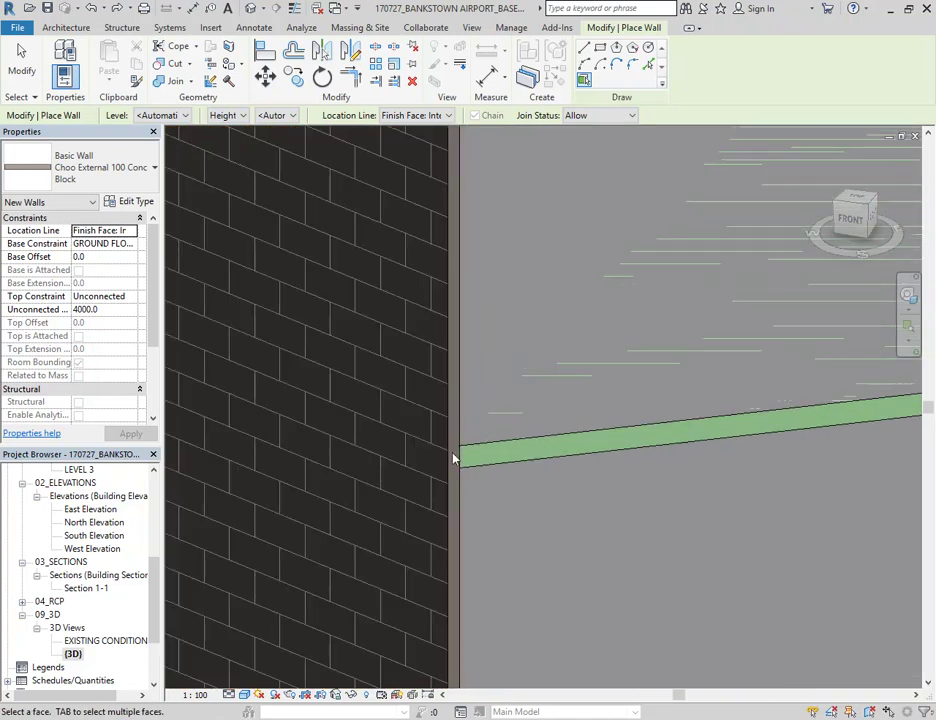
pyautogui.scroll(-5, 455, 460)
pyautogui.moveTo(462, 415); pyautogui.dragTo(528, 446, button='middle')
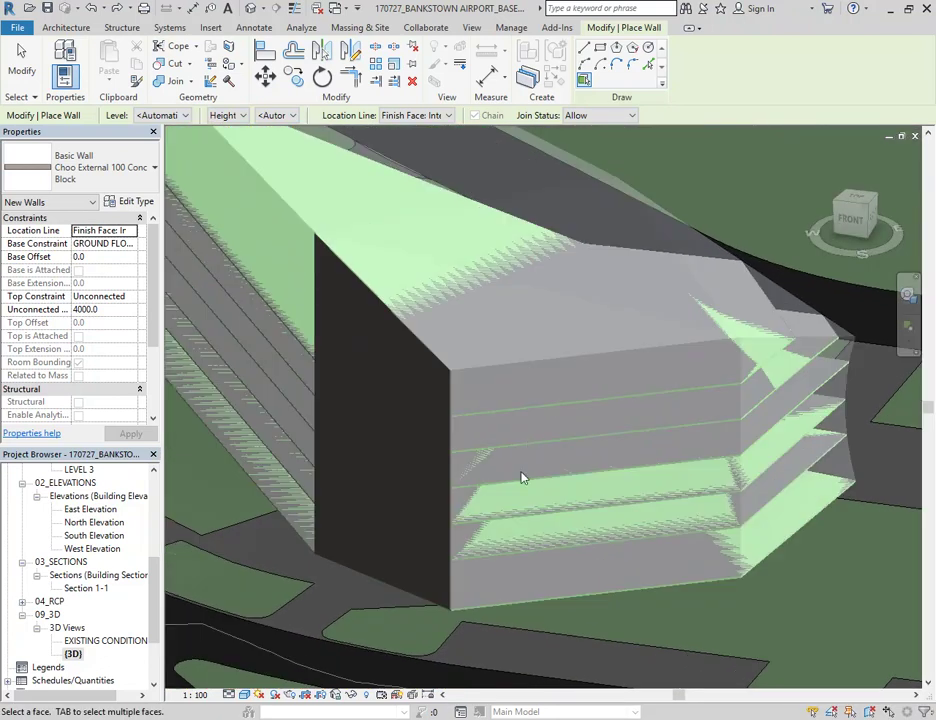
# Step: Place a second Choo External 100 Conc Block wall on the adjoining end face of the terminal mass
pyautogui.scroll(2, 528, 446)
pyautogui.scroll(-3, 540, 500)
pyautogui.scroll(5, 501, 405)
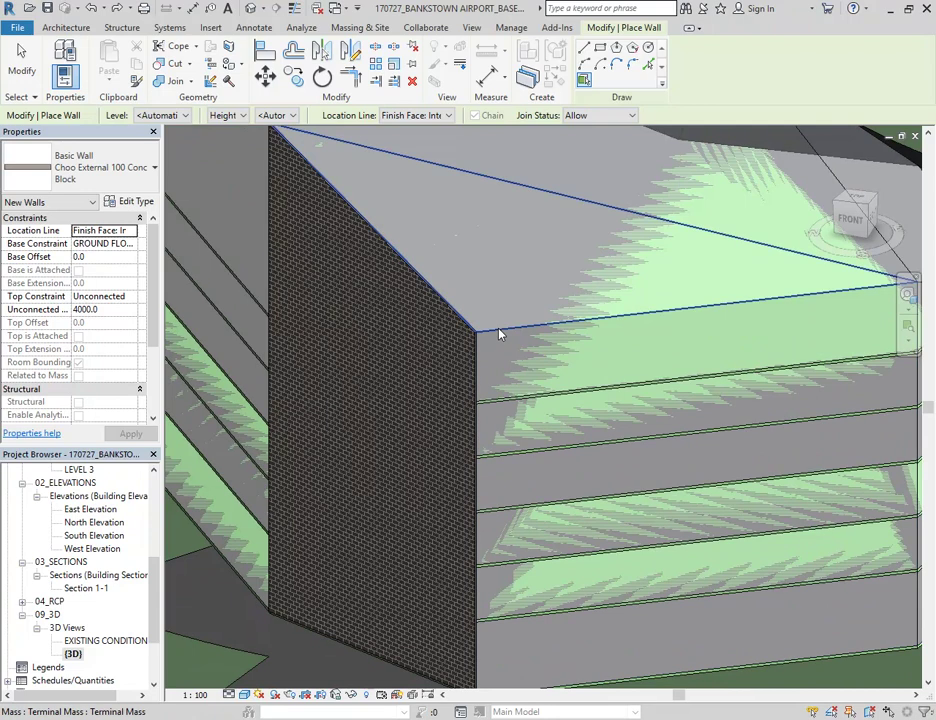
pyautogui.click(501, 336)
pyautogui.scroll(-4, 346, 416)
pyautogui.scroll(1, 357, 422)
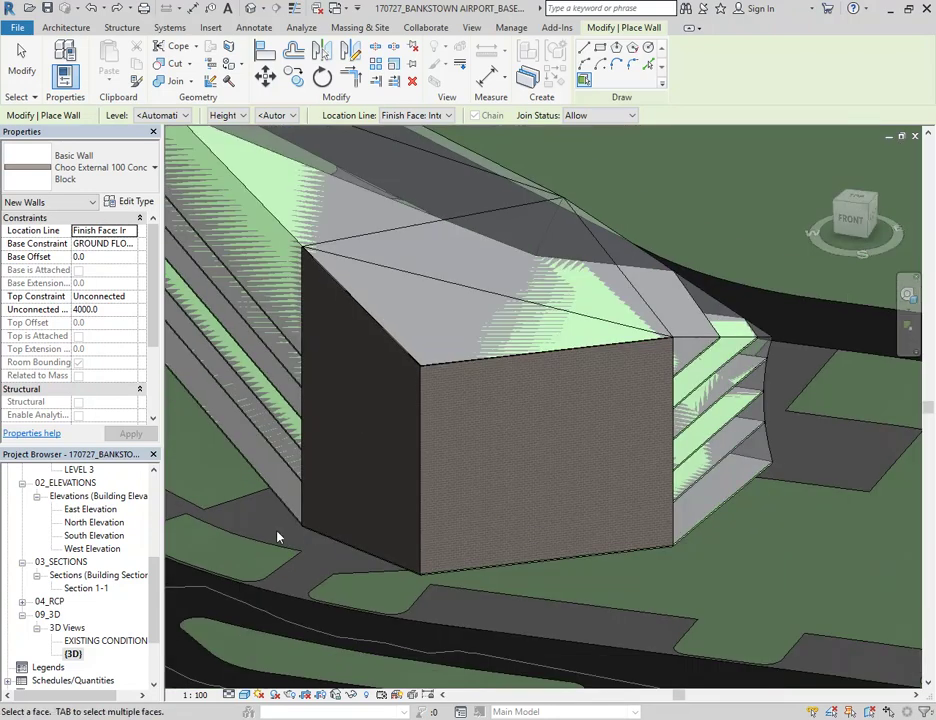
# Step: Browse the wall types and switch the wall by face to Generic 200mm Wall
pyautogui.keyDown('shift'); pyautogui.moveTo(325, 453); pyautogui.dragTo(430, 480, button='middle'); pyautogui.keyUp('shift')
pyautogui.click(90, 178)
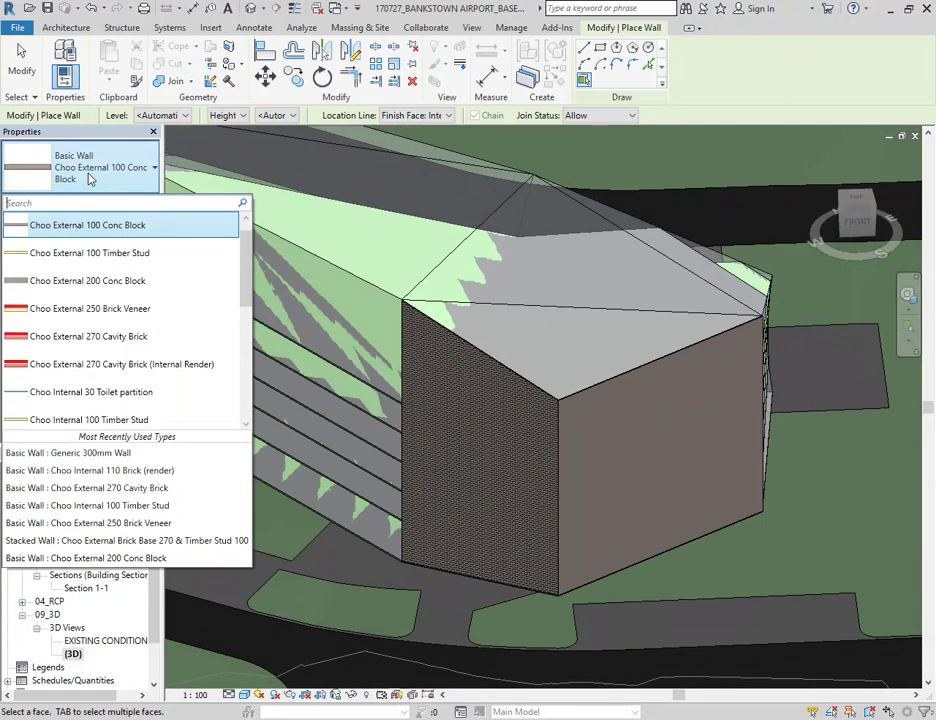
pyautogui.scroll(-2, 140, 310)
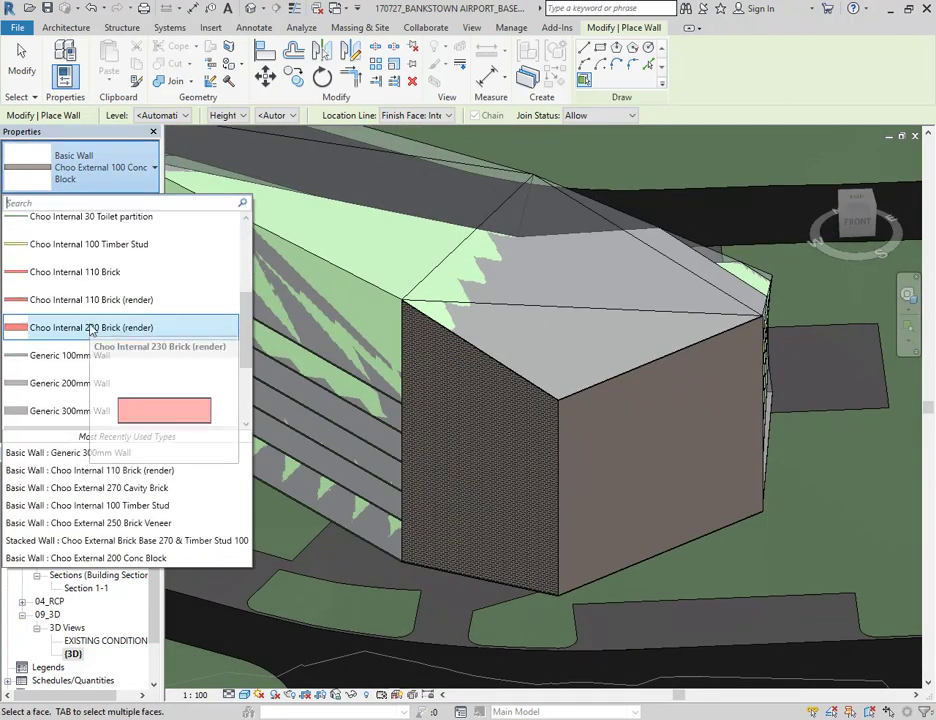
pyautogui.scroll(-1, 63, 351)
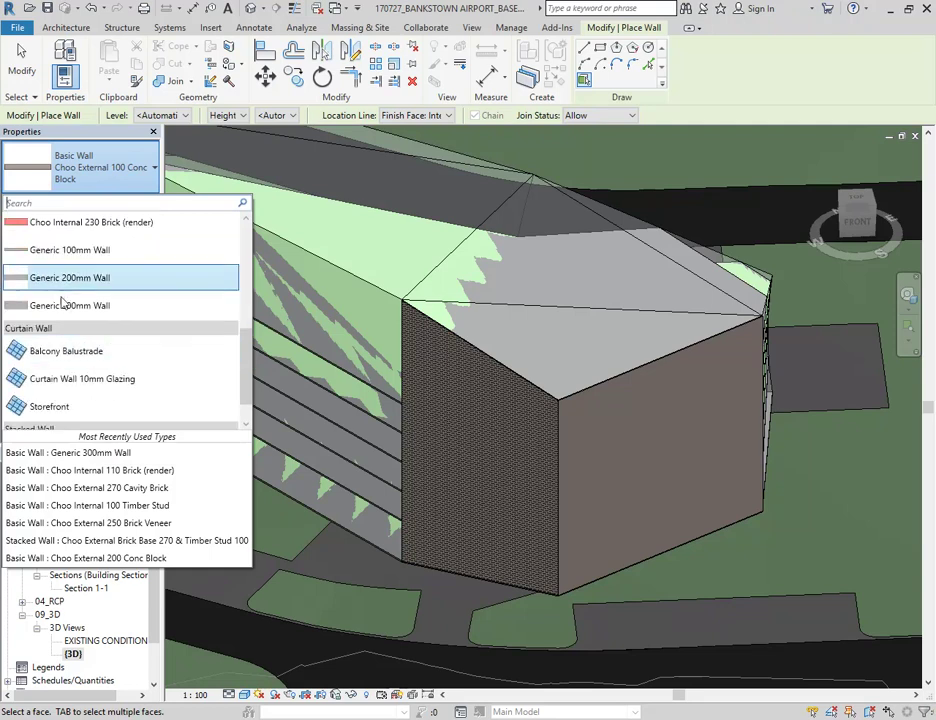
pyautogui.scroll(3, 60, 250)
pyautogui.scroll(1, 60, 245)
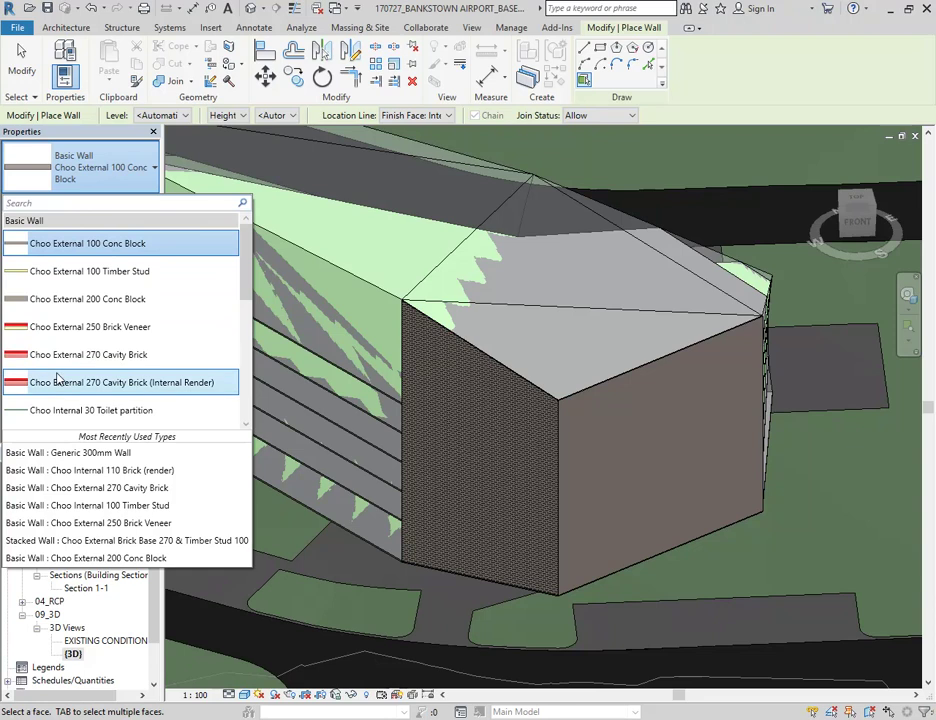
pyautogui.scroll(-1, 58, 352)
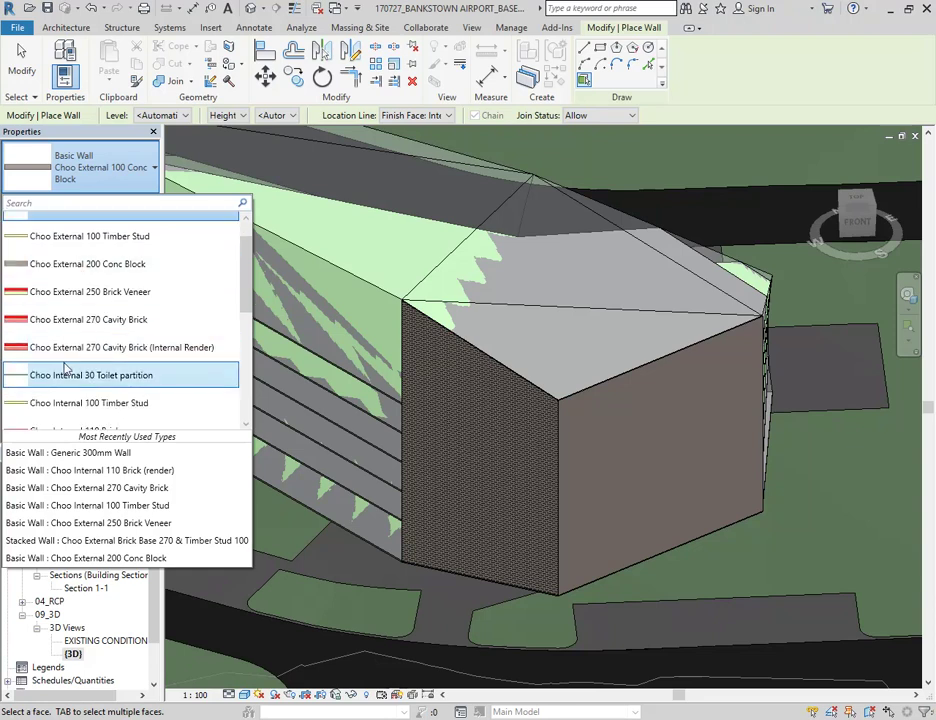
pyautogui.scroll(-1, 87, 372)
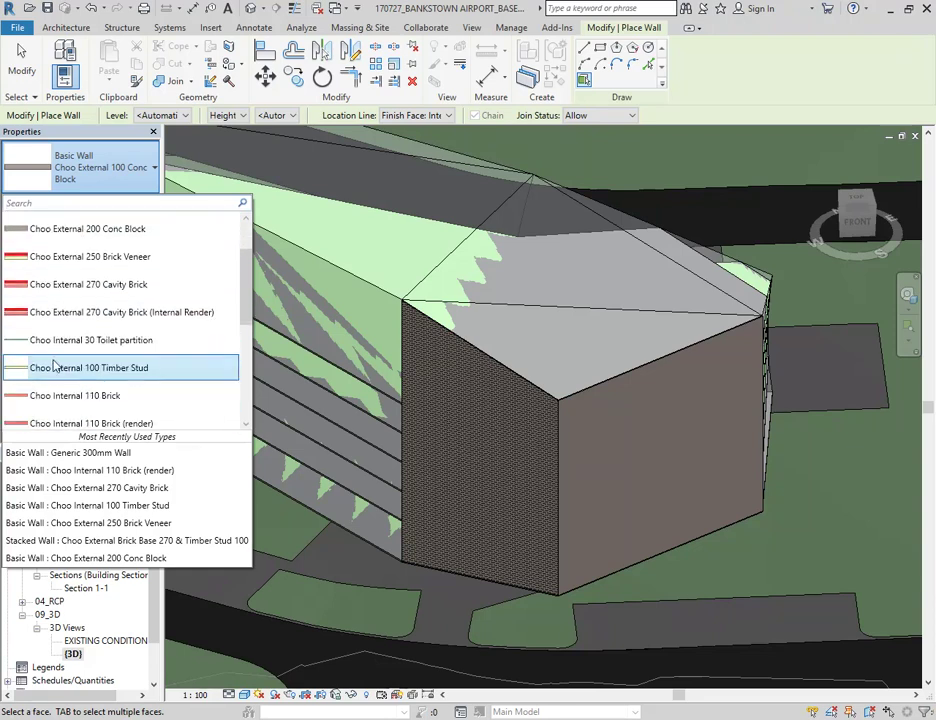
pyautogui.scroll(-5, 62, 398)
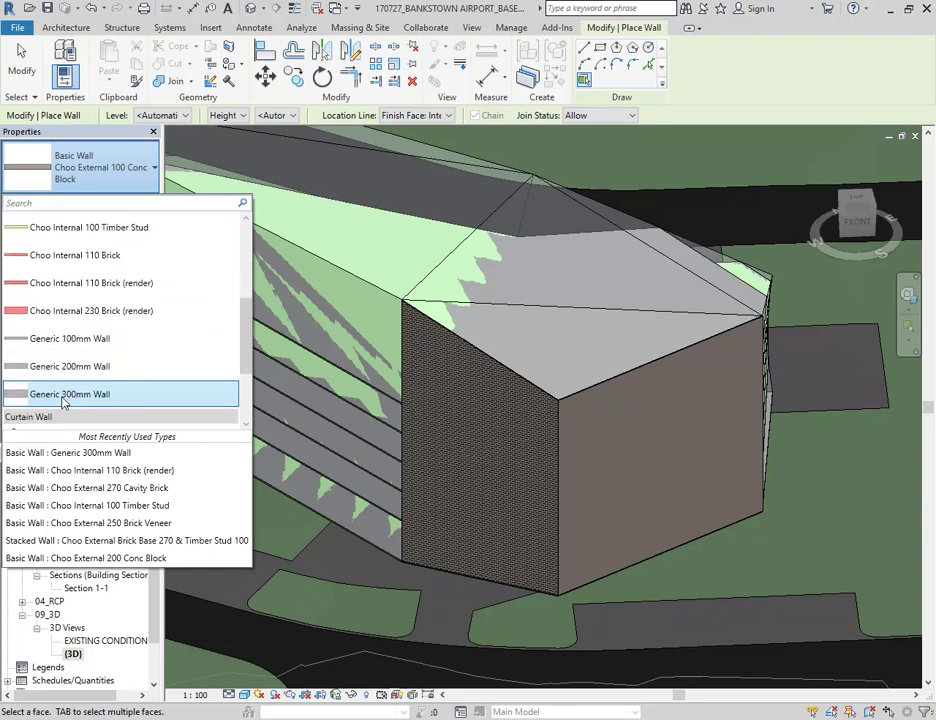
pyautogui.scroll(-3, 62, 398)
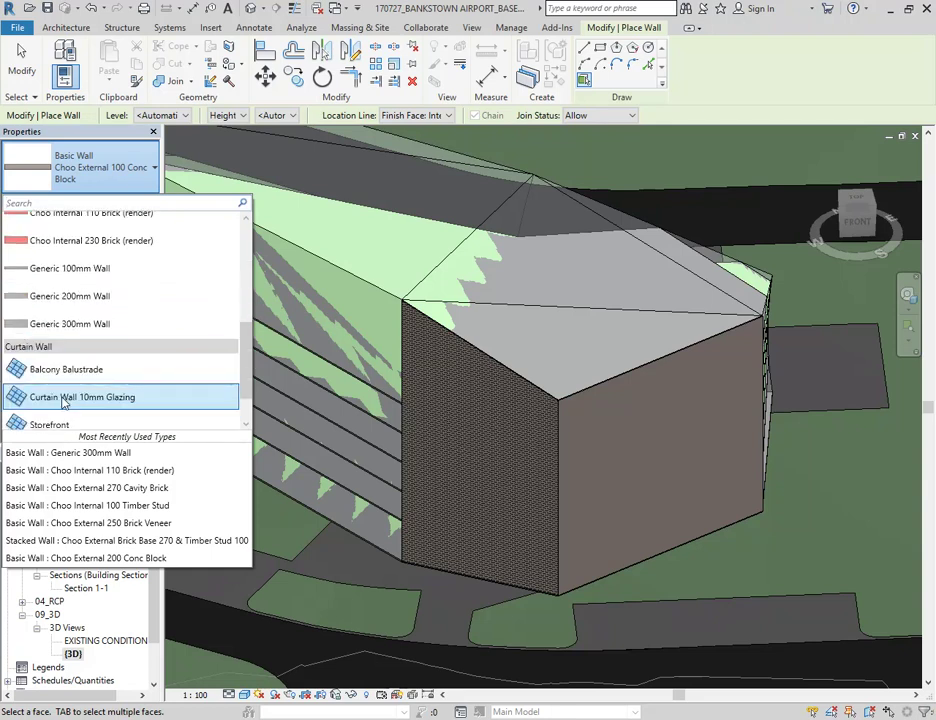
pyautogui.click(60, 296)
pyautogui.scroll(5, 403, 340)
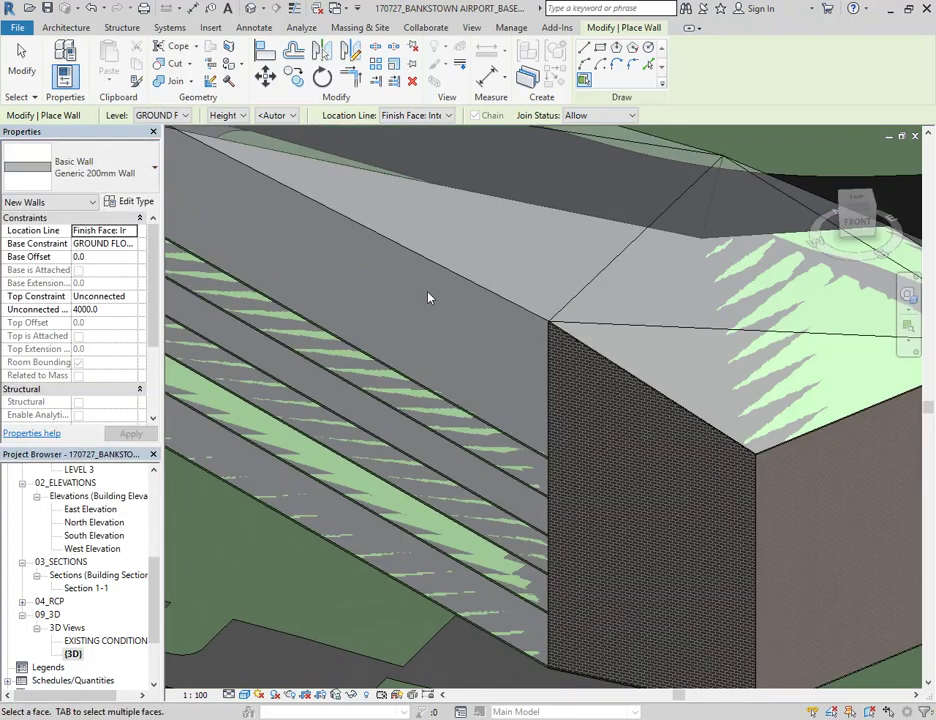
# Step: Place a Generic 200mm Wall by face on the terminal mass's uncovered end face with the curved edge
pyautogui.scroll(-4, 528, 418)
pyautogui.moveTo(528, 418); pyautogui.dragTo(575, 411, button='middle')
pyautogui.keyDown('shift'); pyautogui.moveTo(237, 366); pyautogui.dragTo(449, 496, button='middle'); pyautogui.keyUp('shift')
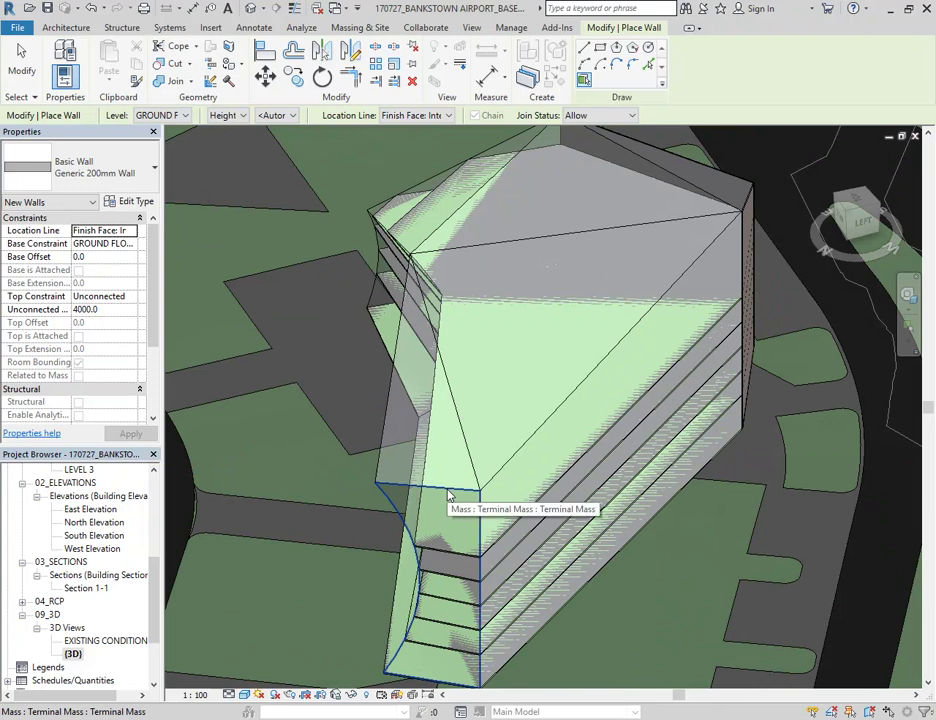
pyautogui.click(448, 496)
# Step: Place another Generic 200mm Wall on the concave-edged face at the opposite end of the mass, adjoining the block wall
pyautogui.scroll(-3, 585, 436)
pyautogui.keyDown('shift'); pyautogui.moveTo(658, 422); pyautogui.dragTo(420, 480, button='middle'); pyautogui.keyUp('shift')
pyautogui.keyDown('shift'); pyautogui.moveTo(665, 492); pyautogui.dragTo(578, 515, button='middle'); pyautogui.keyUp('shift')
pyautogui.scroll(2, 478, 543)
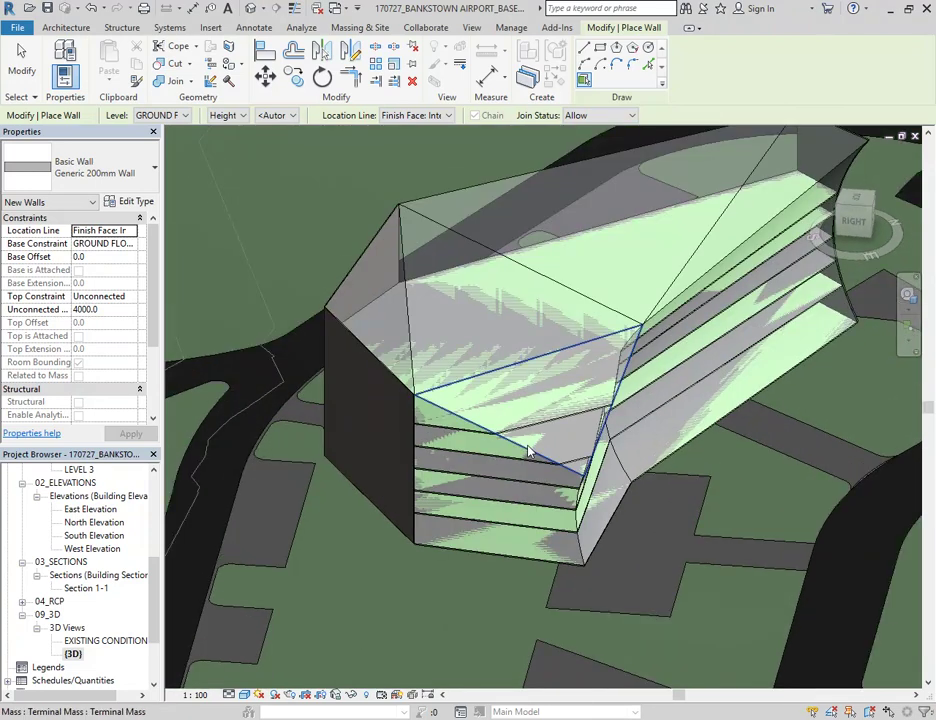
pyautogui.keyDown('shift'); pyautogui.moveTo(490, 620); pyautogui.dragTo(403, 464, button='middle'); pyautogui.keyUp('shift')
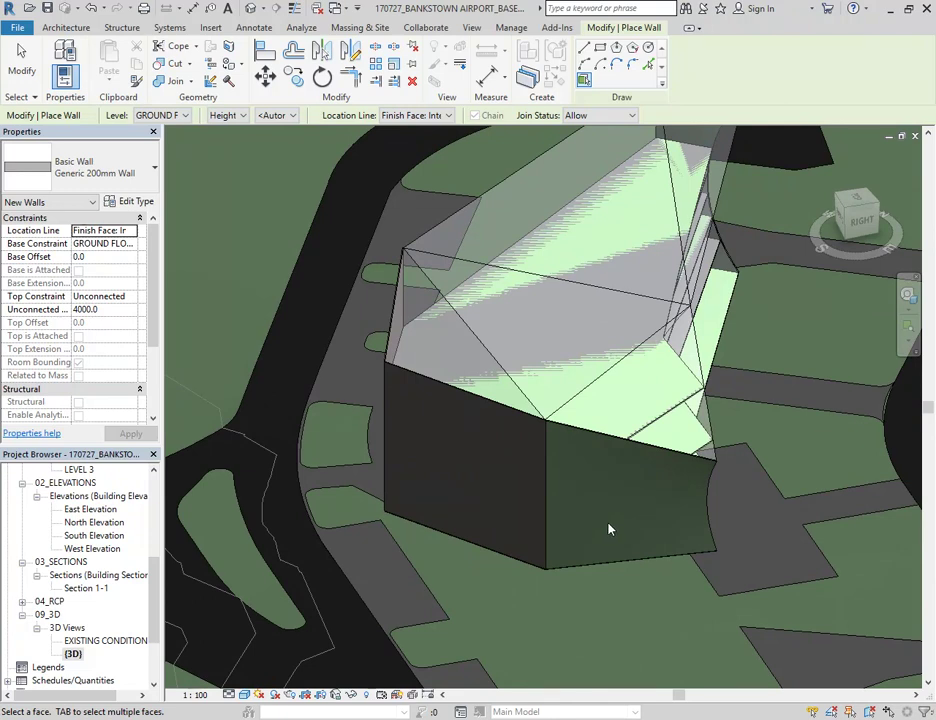
# Step: Switch the wall type to the Storefront curtain wall and place it on the long flat side face of the mass
pyautogui.keyDown('shift'); pyautogui.moveTo(702, 486); pyautogui.dragTo(391, 445, button='middle'); pyautogui.keyUp('shift')
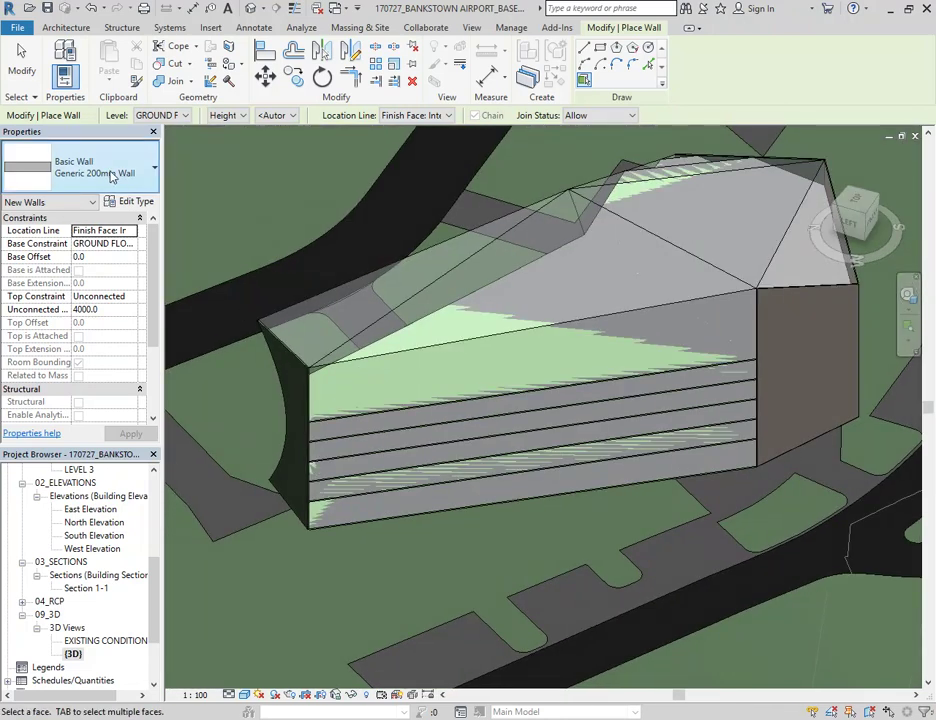
pyautogui.click(112, 175)
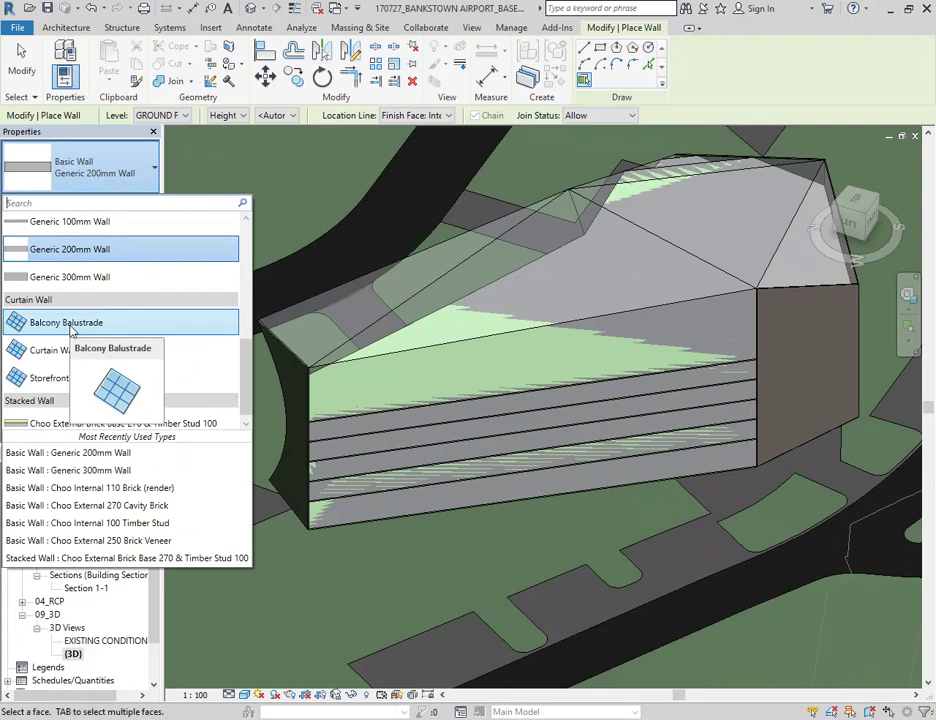
pyautogui.click(57, 380)
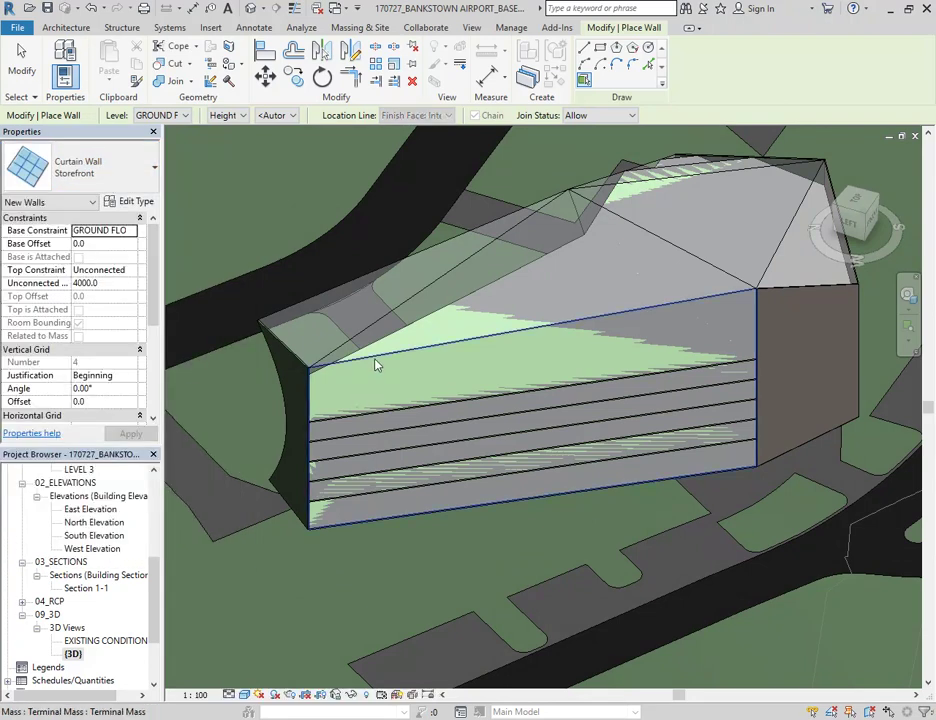
pyautogui.click(397, 490)
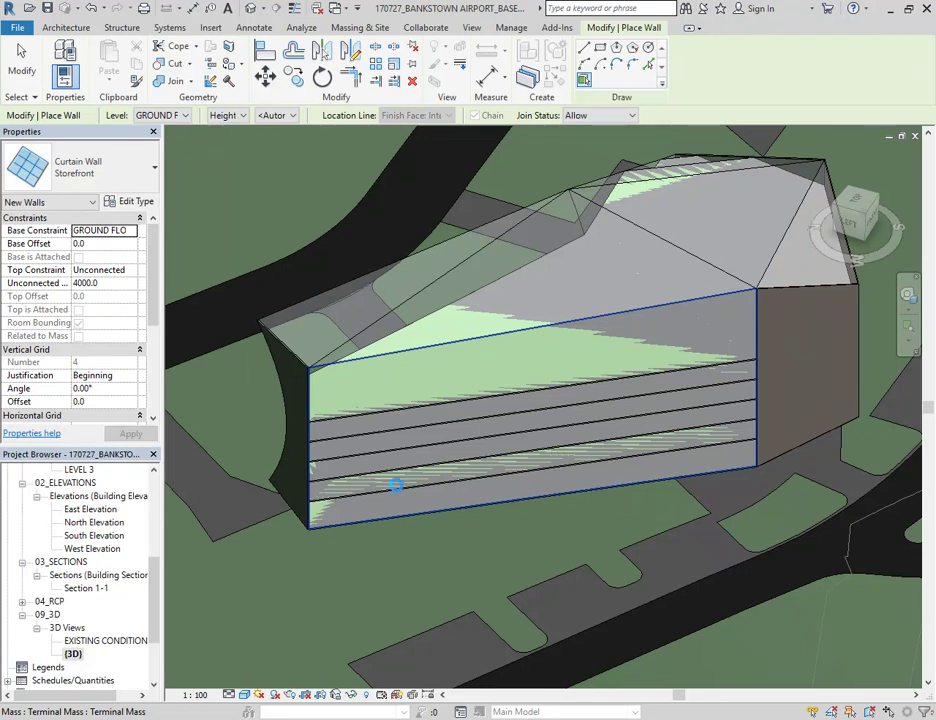
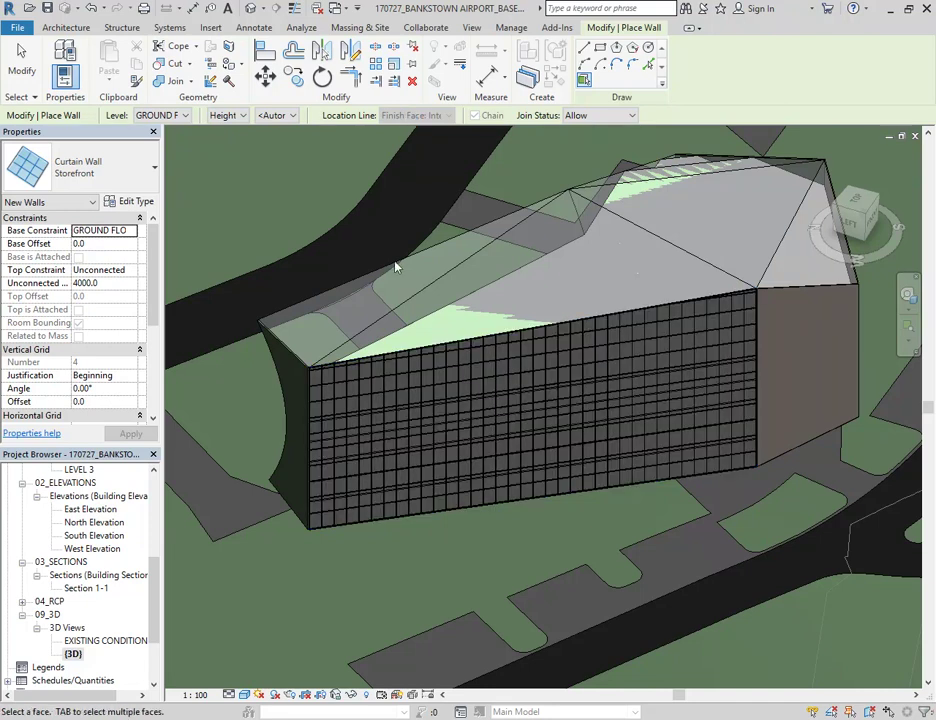
# Step: Try to place a Storefront curtain wall on the shorter curved face at the back of the mass
pyautogui.keyDown('shift'); pyautogui.moveTo(783, 328); pyautogui.dragTo(618, 351, button='middle'); pyautogui.keyUp('shift')
pyautogui.scroll(6, 560, 401)
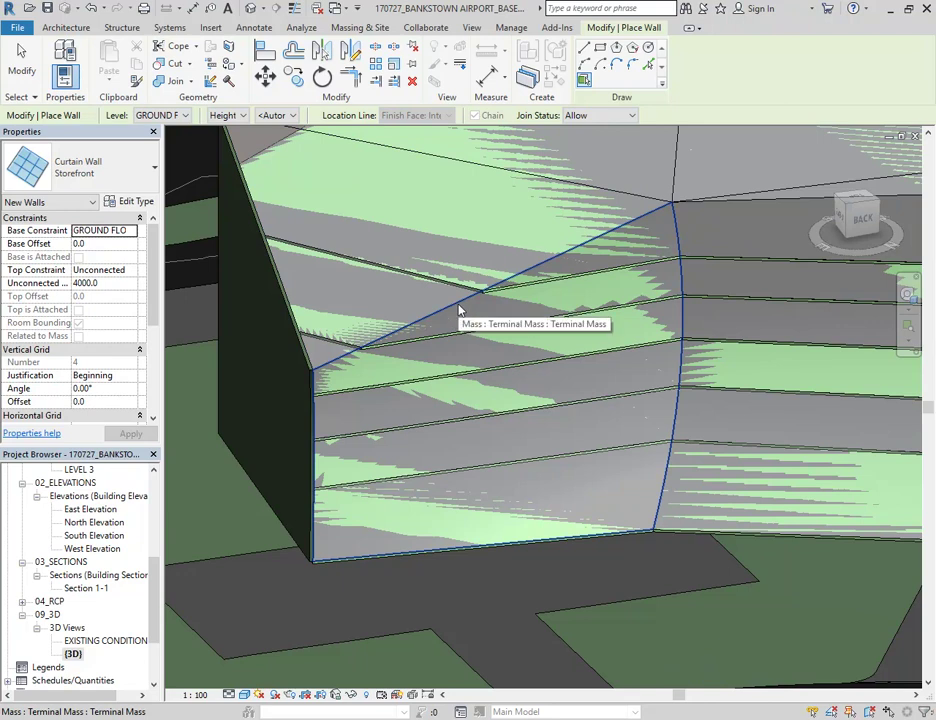
pyautogui.click(459, 310)
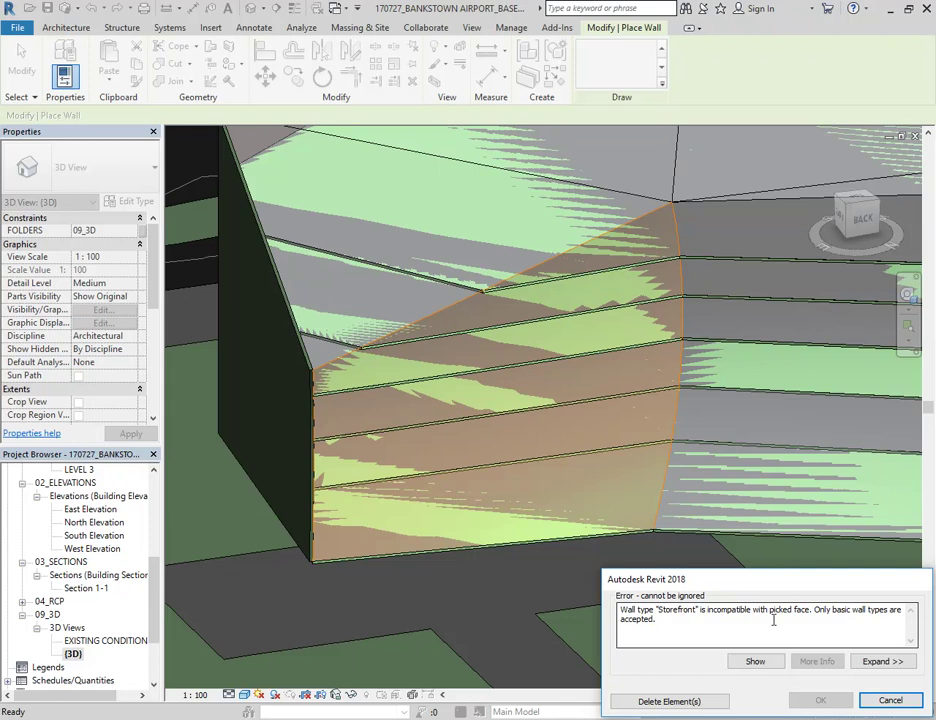
pyautogui.click(890, 701)
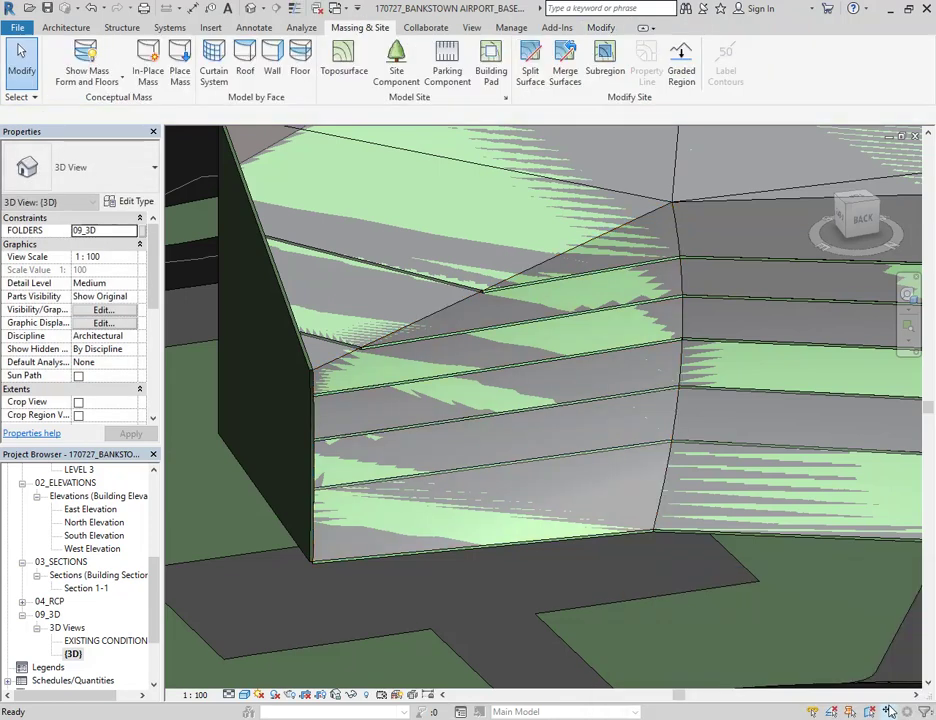
pyautogui.rightClick(362, 176)
pyautogui.click(403, 191)
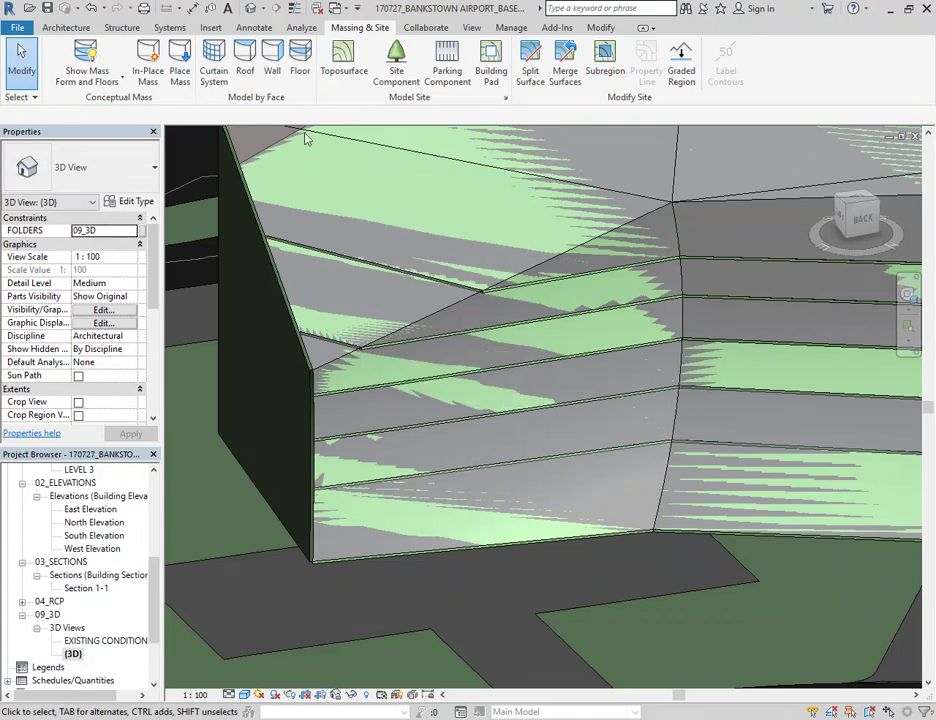
# Step: Start a 1500 x 3000mm curtain system by face and set its Grid 1 and Grid 2 interior mullions to Rectangular Mullion : 50 x 150mm
pyautogui.click(215, 62)
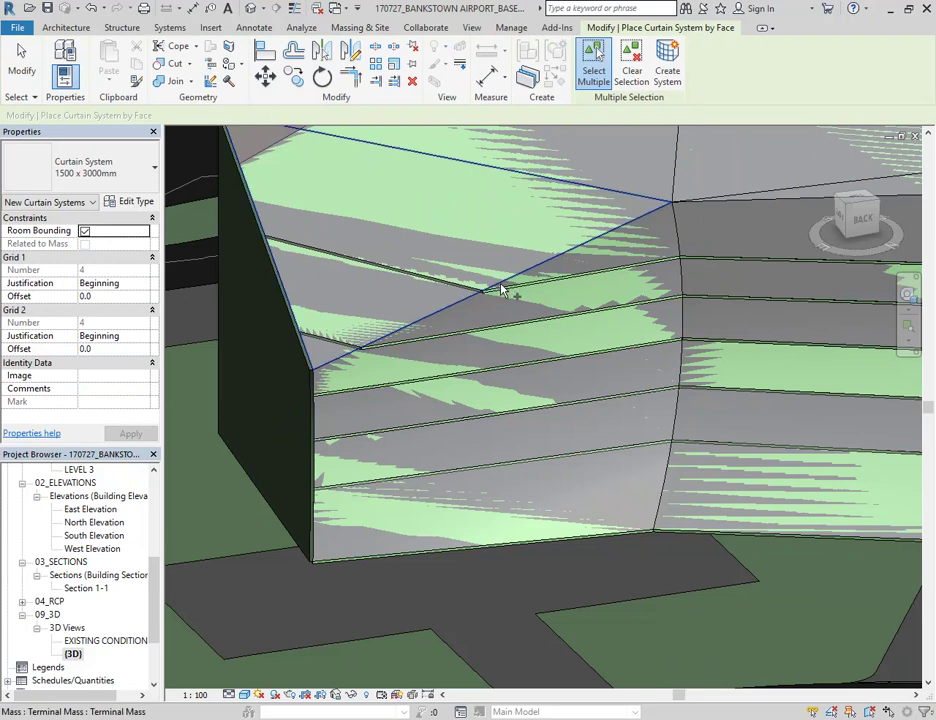
pyautogui.scroll(5, 480, 317)
pyautogui.scroll(-4, 477, 325)
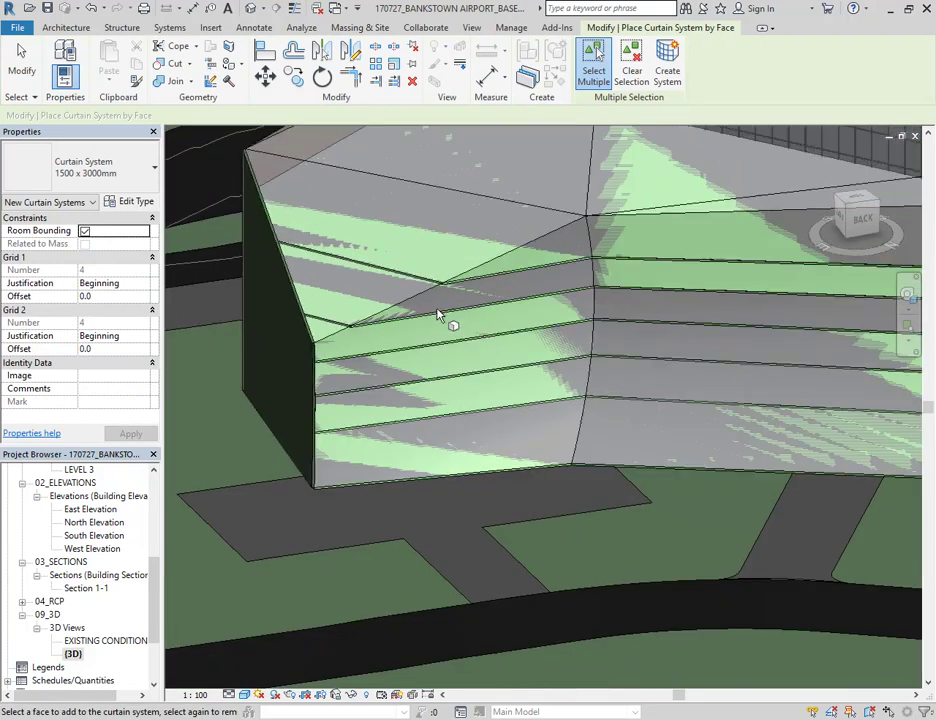
pyautogui.click(83, 163)
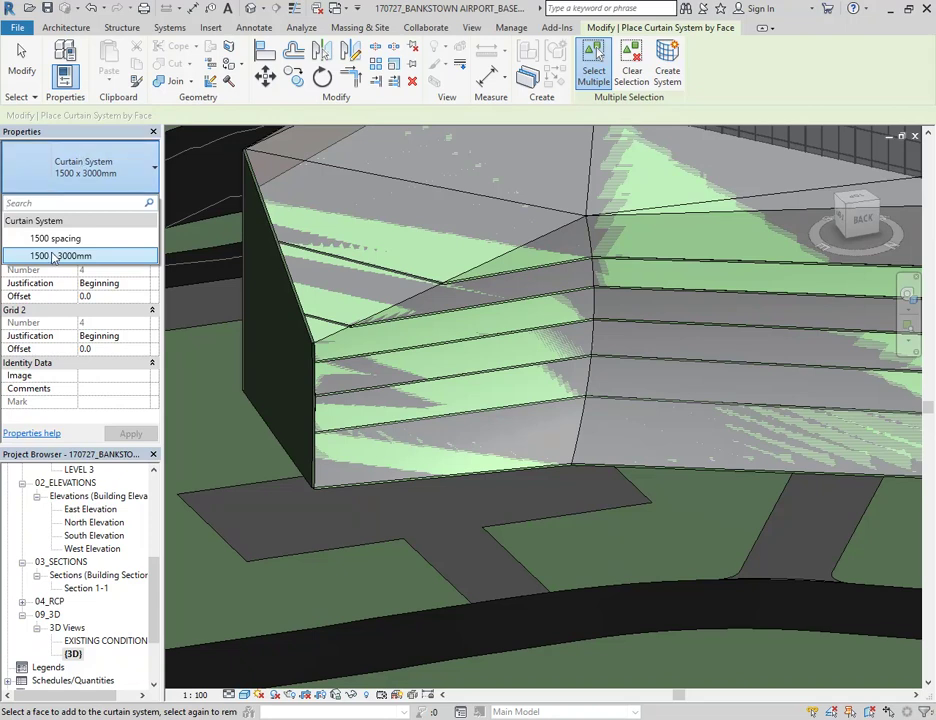
pyautogui.click(95, 175)
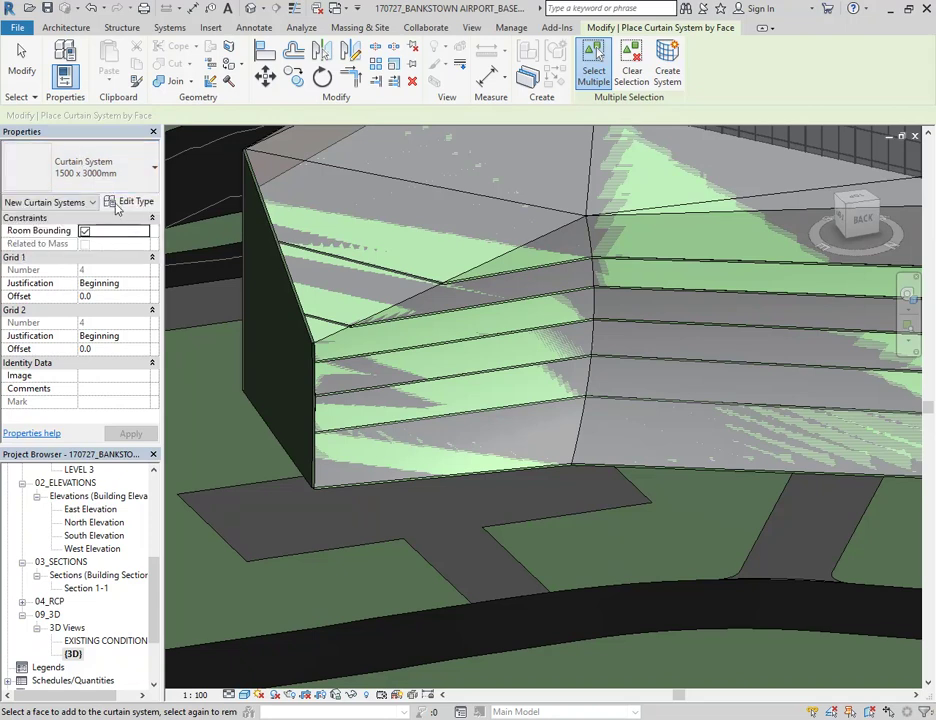
pyautogui.click(134, 201)
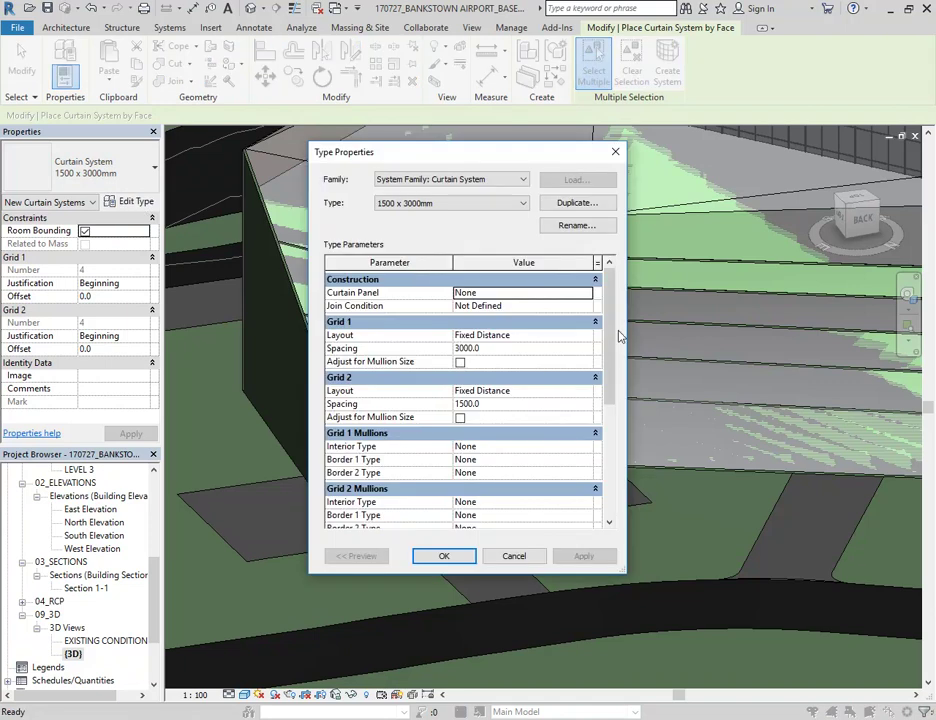
pyautogui.scroll(-2, 609, 356)
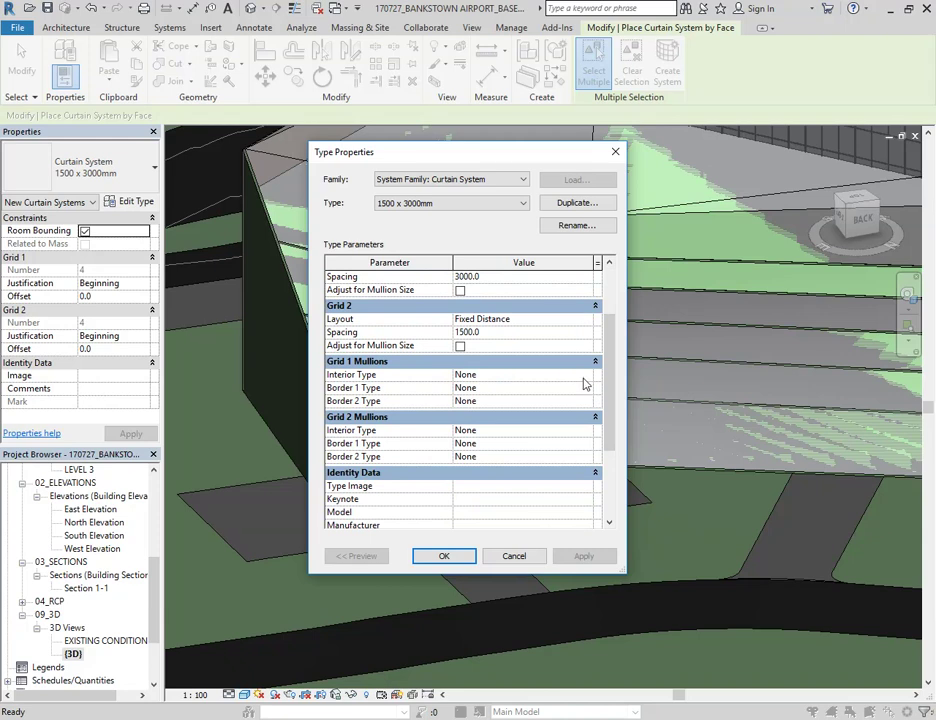
pyautogui.click(588, 376)
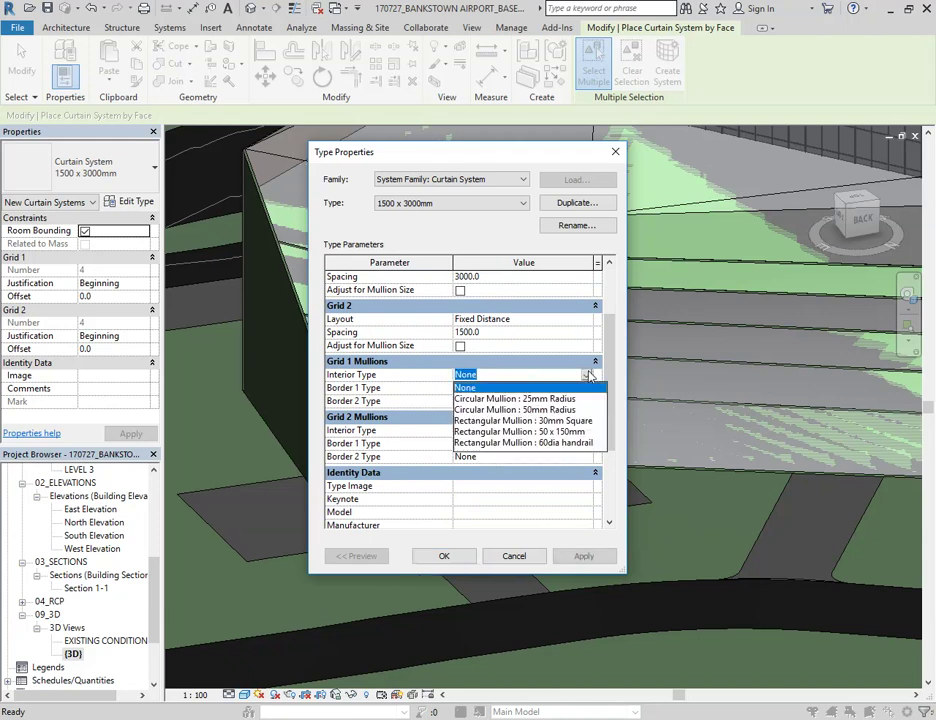
pyautogui.click(512, 432)
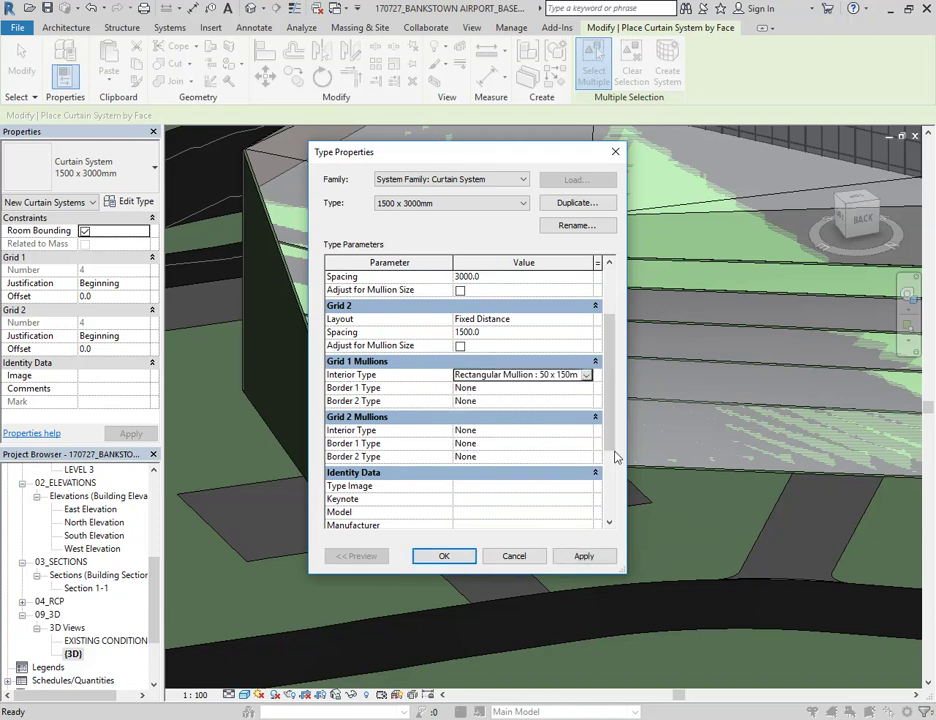
pyautogui.click(591, 434)
pyautogui.click(522, 432)
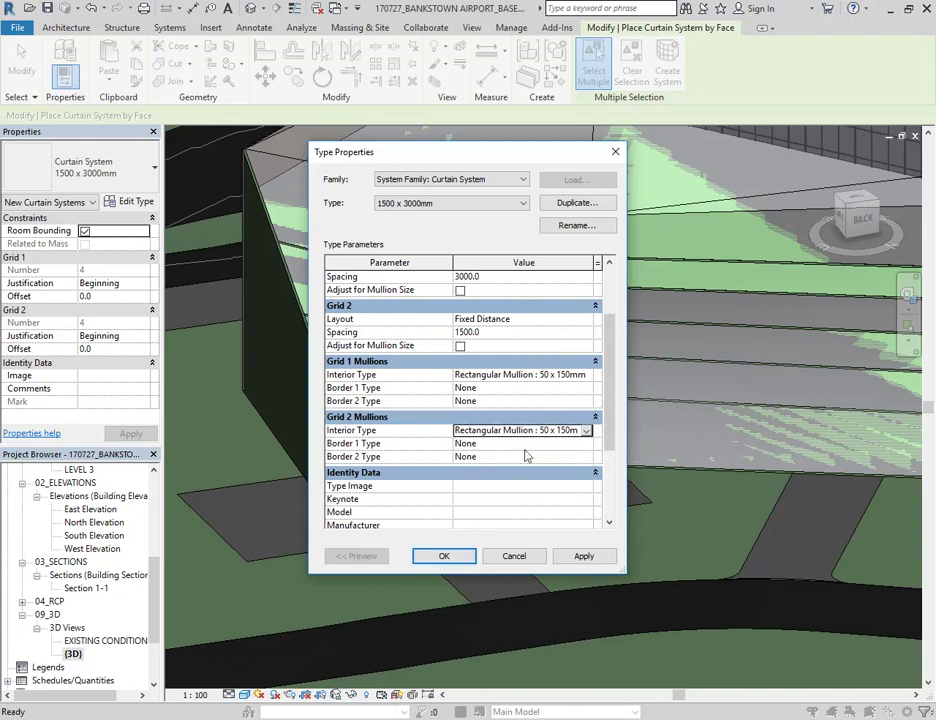
pyautogui.click(444, 556)
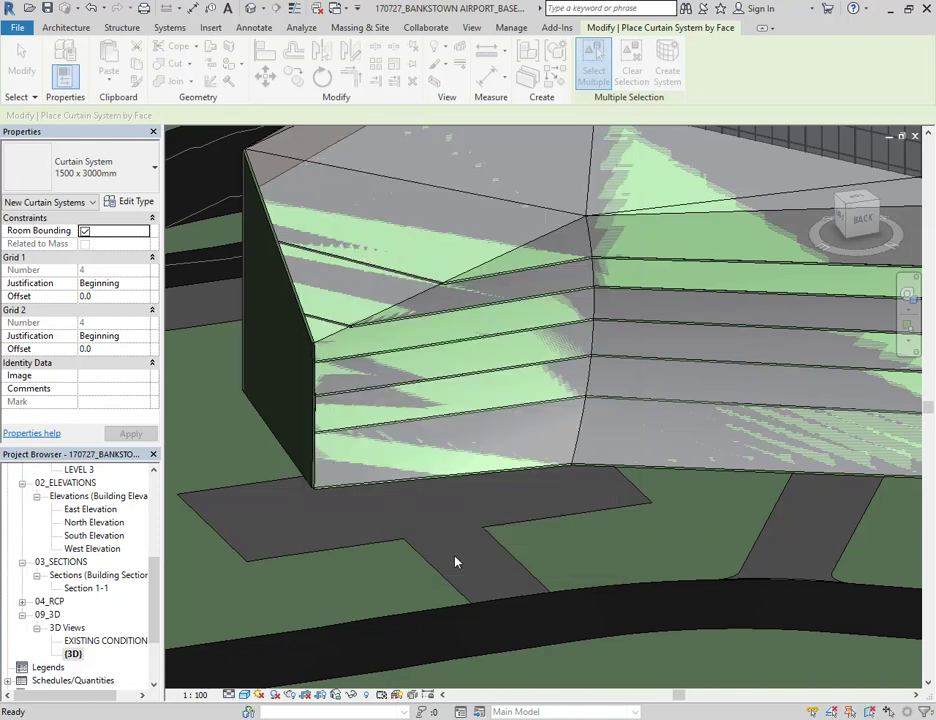
# Step: Create the 1500 x 3000mm curtain system on both curved back faces of the terminal mass
pyautogui.click(410, 310)
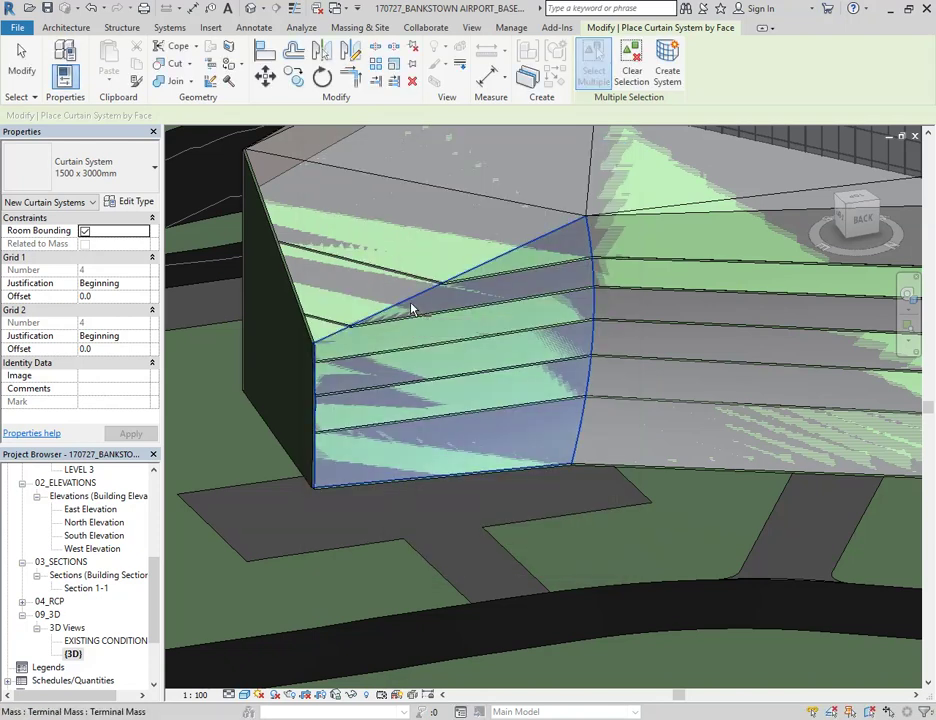
pyautogui.moveTo(579, 390)
pyautogui.mouseDown(button='middle')
pyautogui.moveTo(516, 378)
pyautogui.moveTo(390, 378)
pyautogui.mouseUp(button='middle')
pyautogui.scroll(-4, 595, 295)
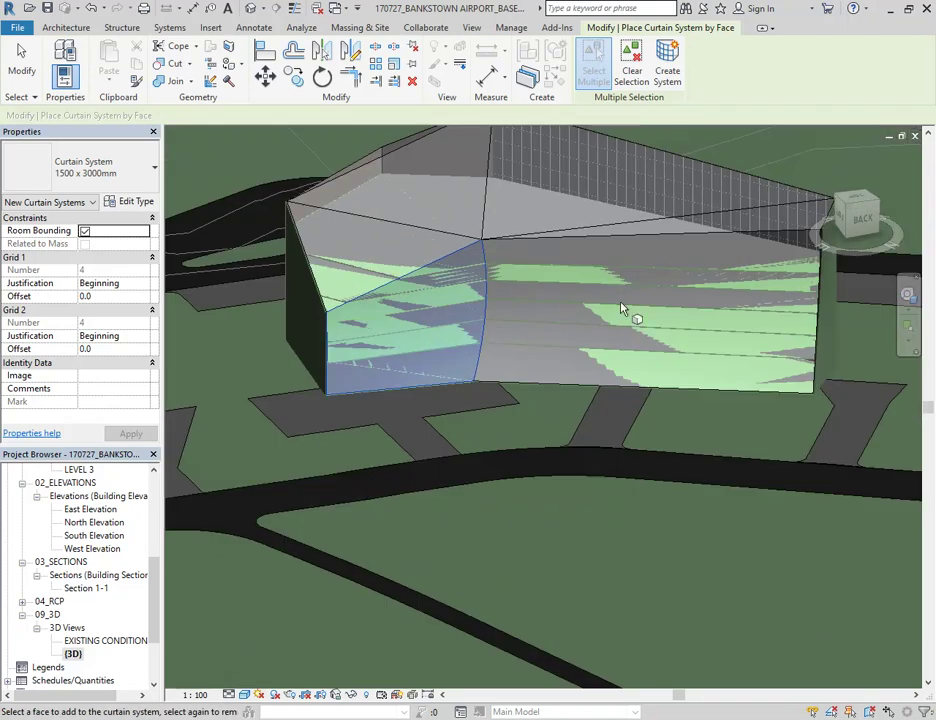
pyautogui.click(636, 242)
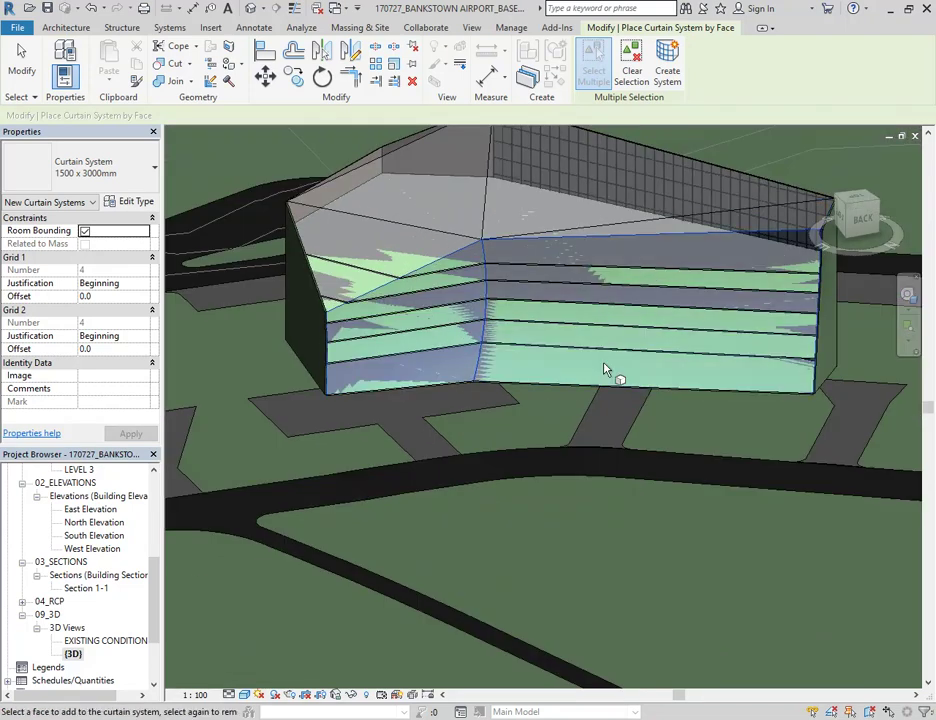
pyautogui.click(667, 62)
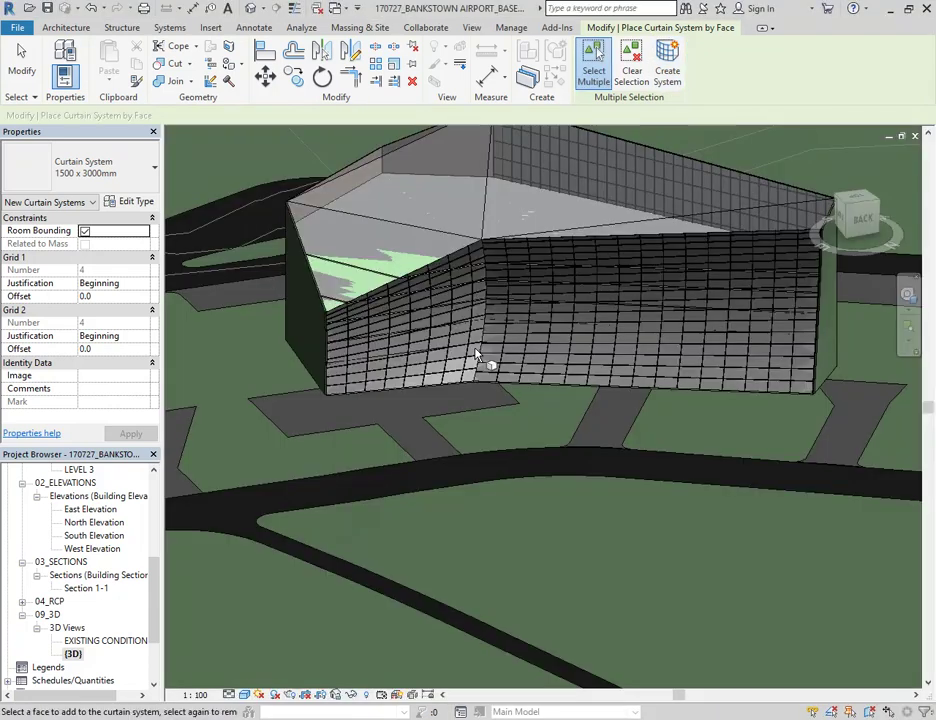
pyautogui.moveTo(474, 385); pyautogui.dragTo(431, 465, button='middle')
pyautogui.scroll(1, 403, 213)
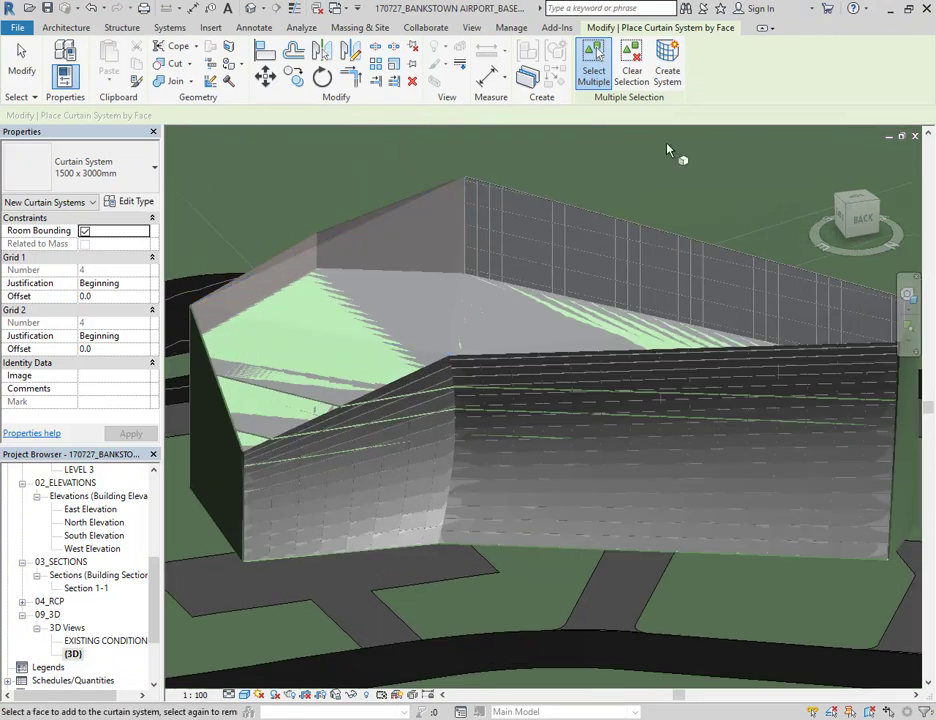
# Step: Start a Generic - 300mm roof by face for the faceted top of the terminal mass
pyautogui.click(360, 28)
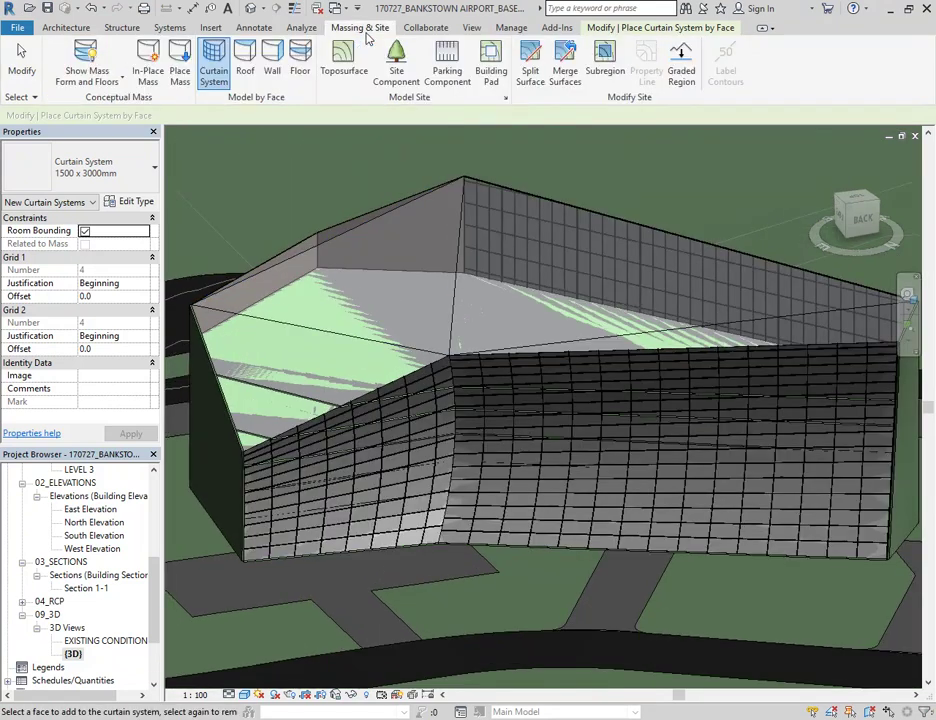
pyautogui.click(245, 73)
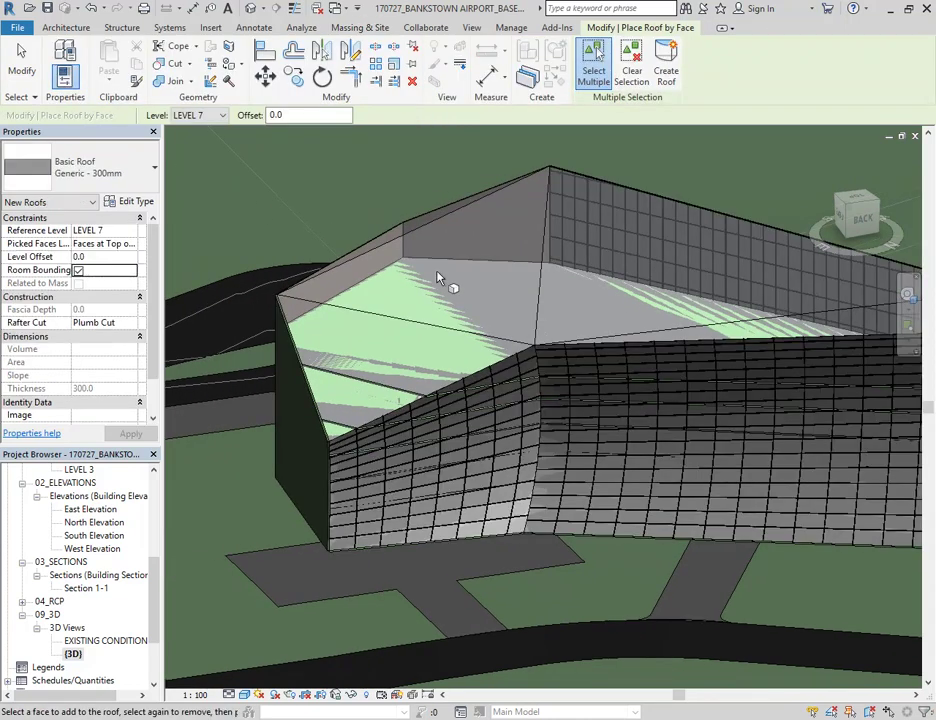
# Step: Create a Generic - 300mm roof by face at LEVEL 7 from the four top faces of the Terminal Mass
pyautogui.scroll(3, 438, 276)
pyautogui.click(438, 279)
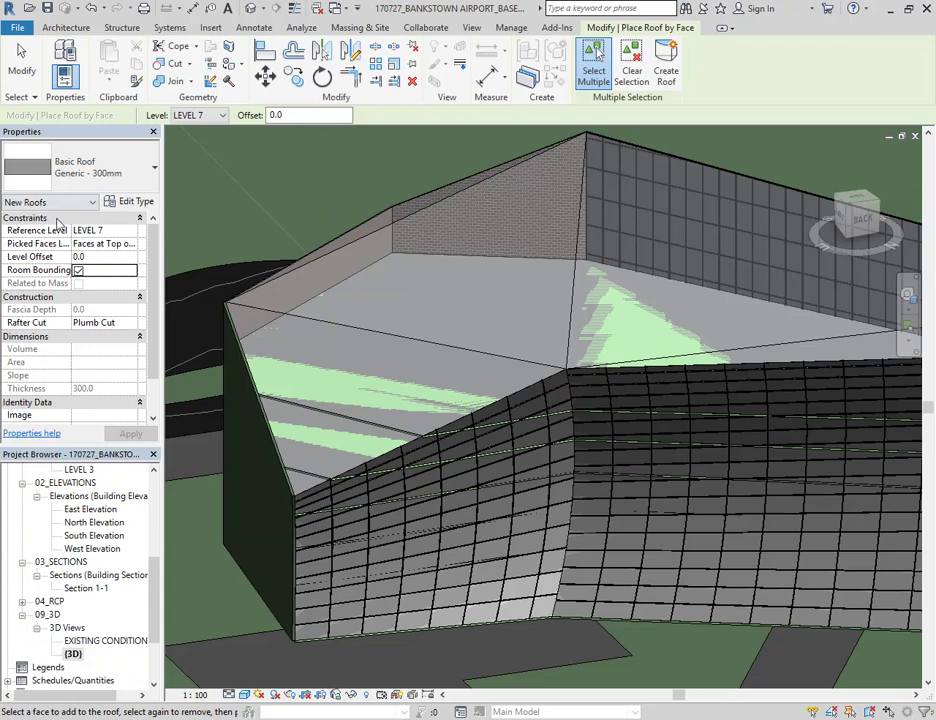
pyautogui.doubleClick(281, 115)
pyautogui.scroll(2, 287, 400)
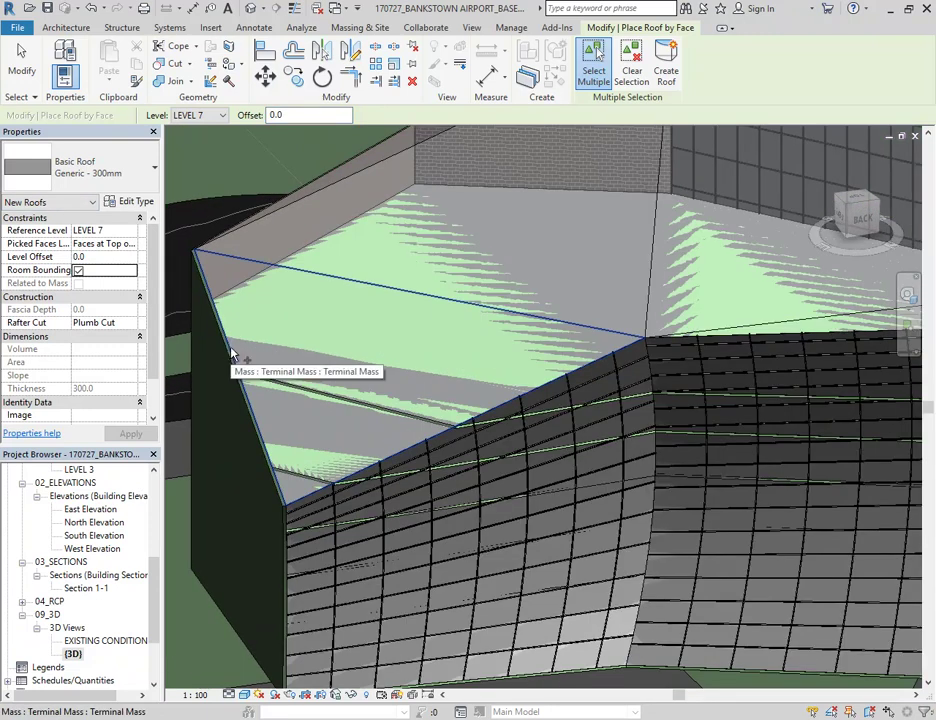
pyautogui.click(230, 355)
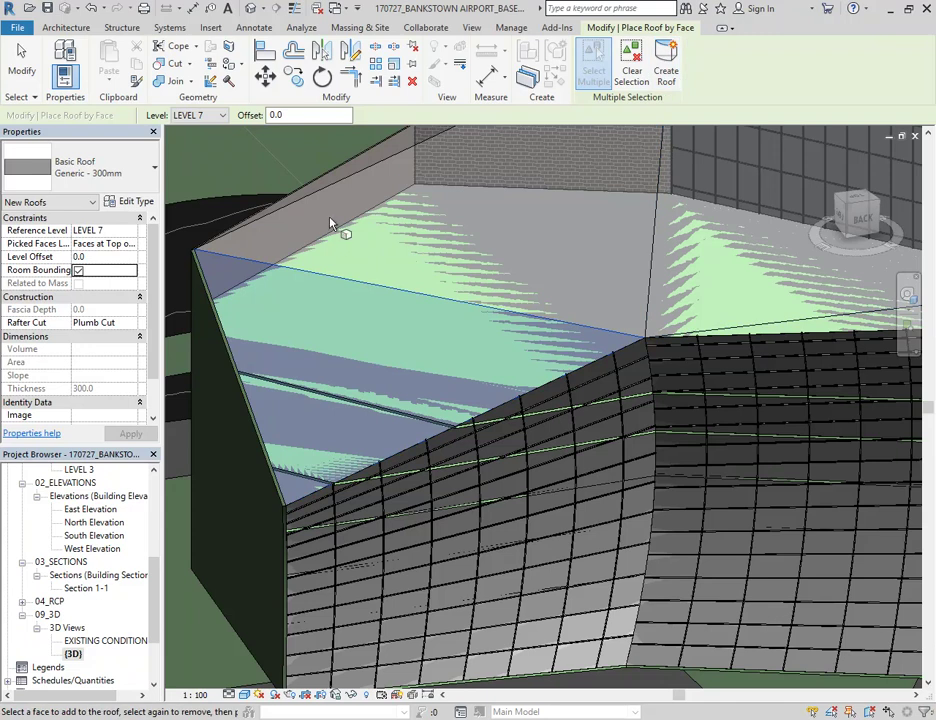
pyautogui.keyDown('shift'); pyautogui.moveTo(303, 230); pyautogui.dragTo(483, 339, button='middle'); pyautogui.keyUp('shift')
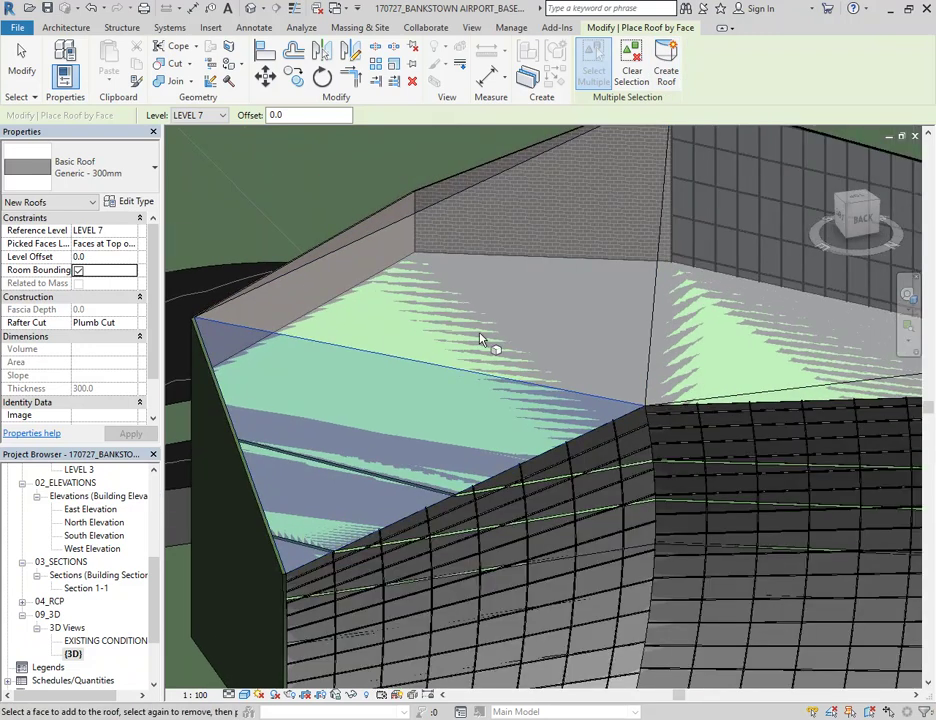
pyautogui.click(405, 225)
pyautogui.keyDown('shift'); pyautogui.moveTo(393, 207); pyautogui.dragTo(480, 355, button='middle'); pyautogui.keyUp('shift')
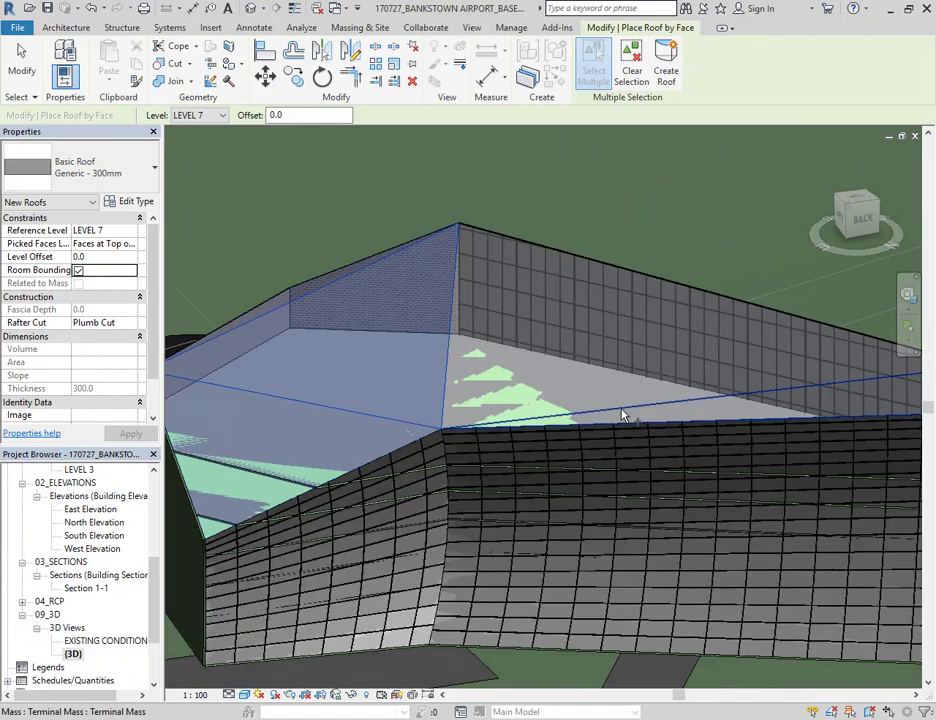
pyautogui.click(621, 409)
pyautogui.moveTo(556, 365); pyautogui.dragTo(427, 342, button='middle')
pyautogui.scroll(1, 594, 315)
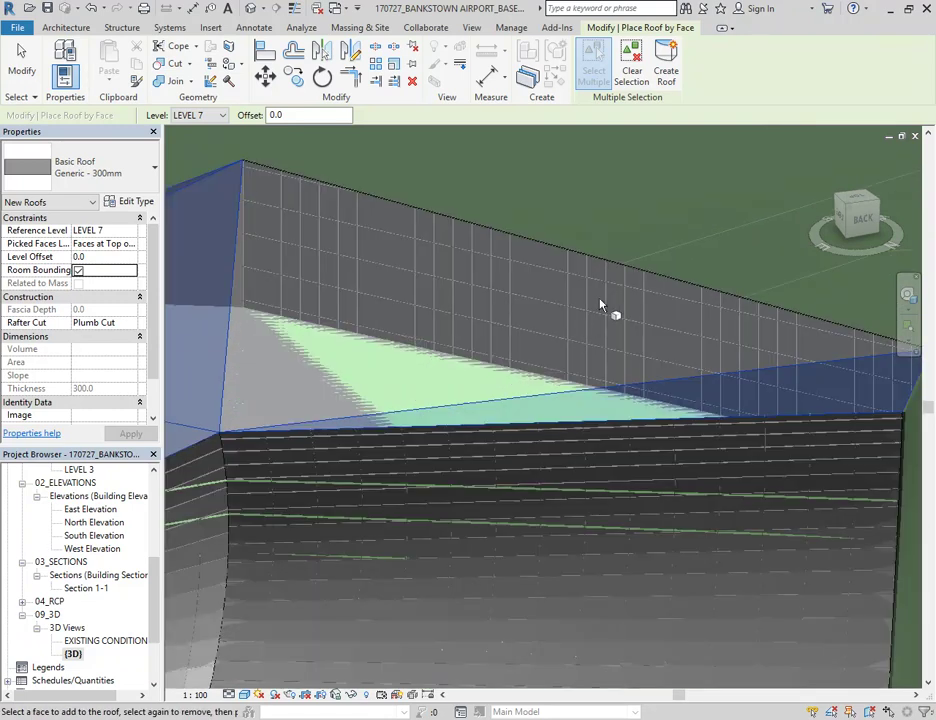
pyautogui.click(606, 267)
pyautogui.scroll(-5, 606, 267)
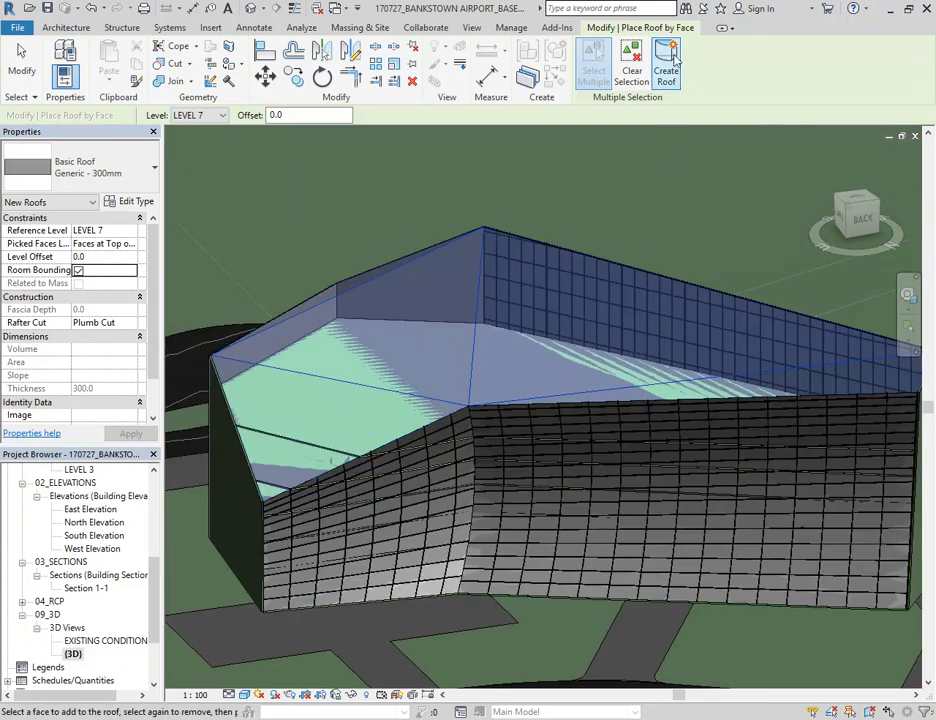
pyautogui.click(667, 70)
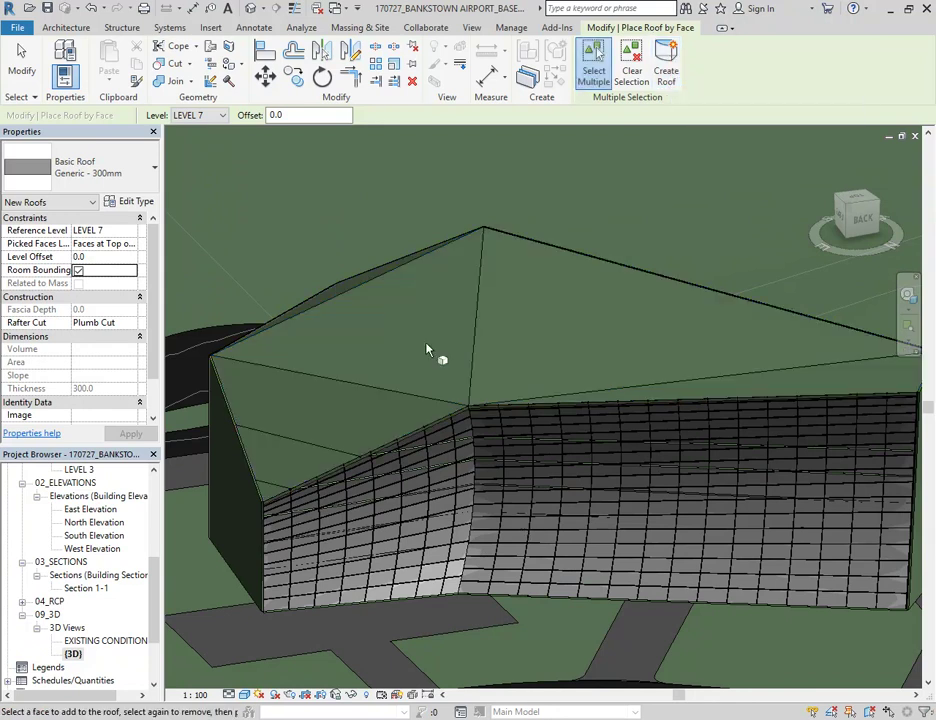
# Step: Leave roof placement and set the new roof's level offset to 300
pyautogui.scroll(5, 246, 412)
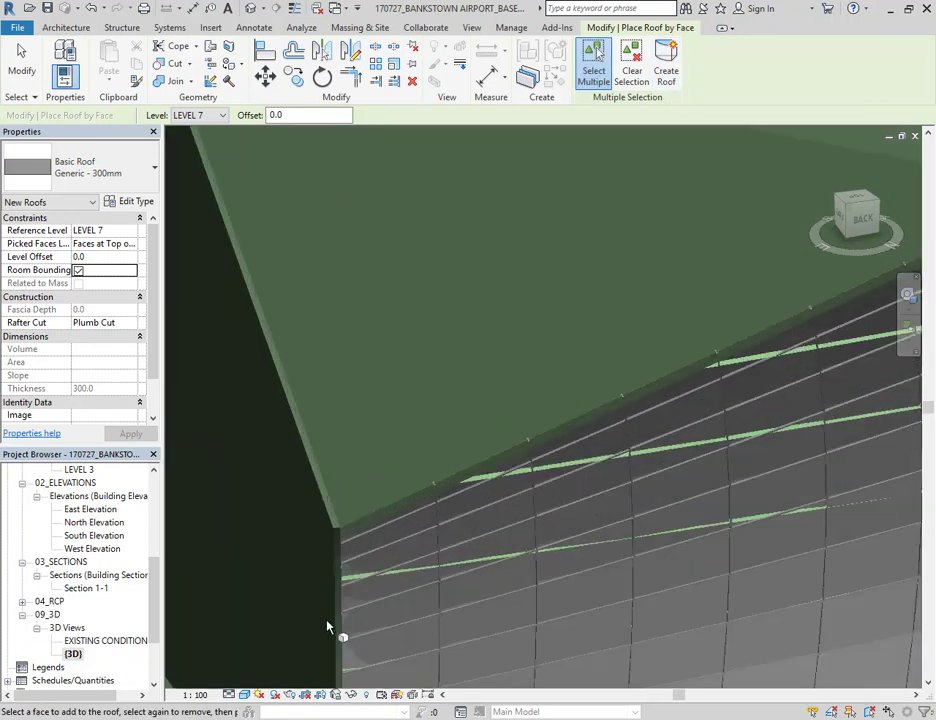
pyautogui.scroll(3, 345, 533)
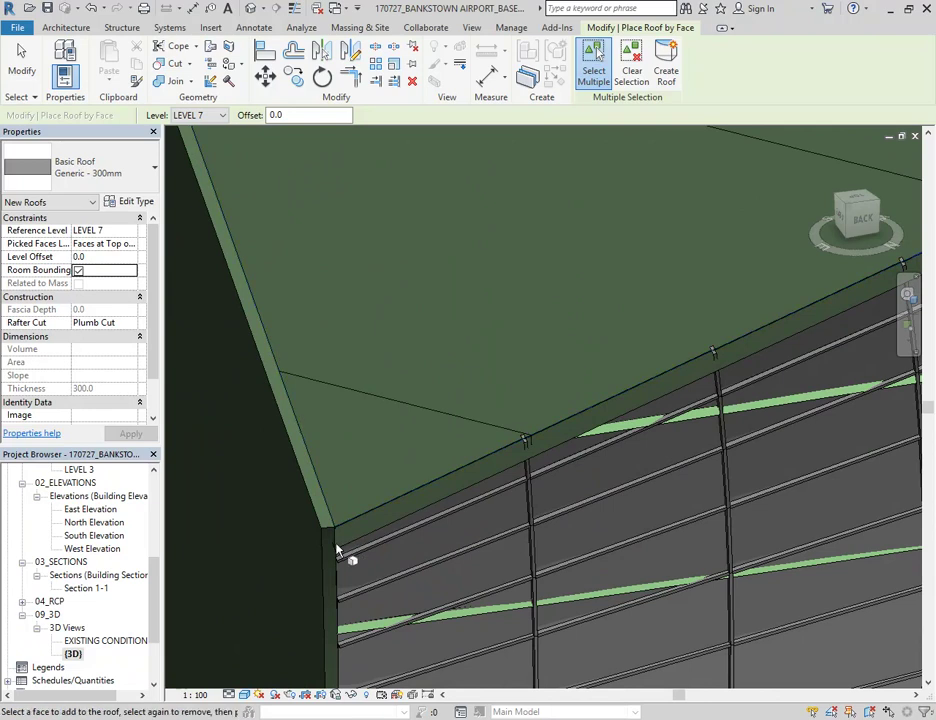
pyautogui.rightClick(509, 275)
pyautogui.click(539, 276)
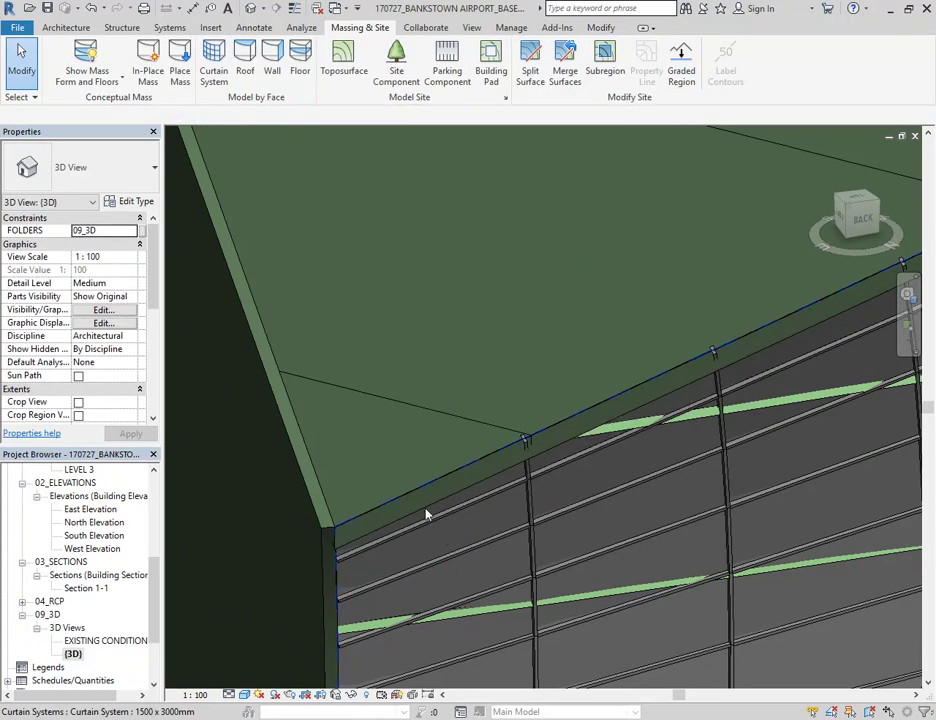
pyautogui.click(424, 510)
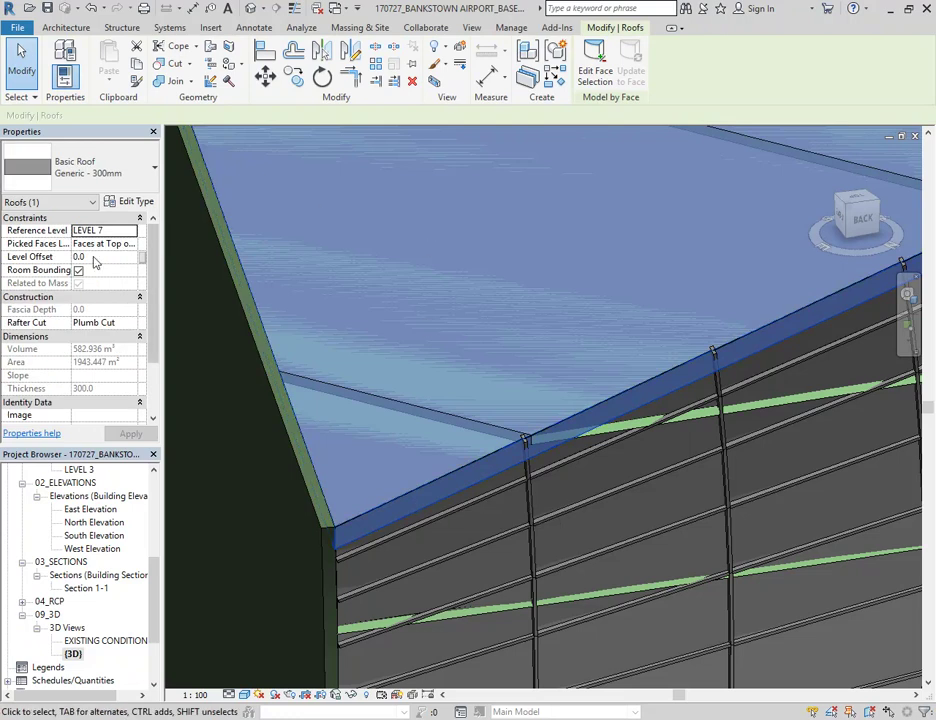
pyautogui.click(79, 257)
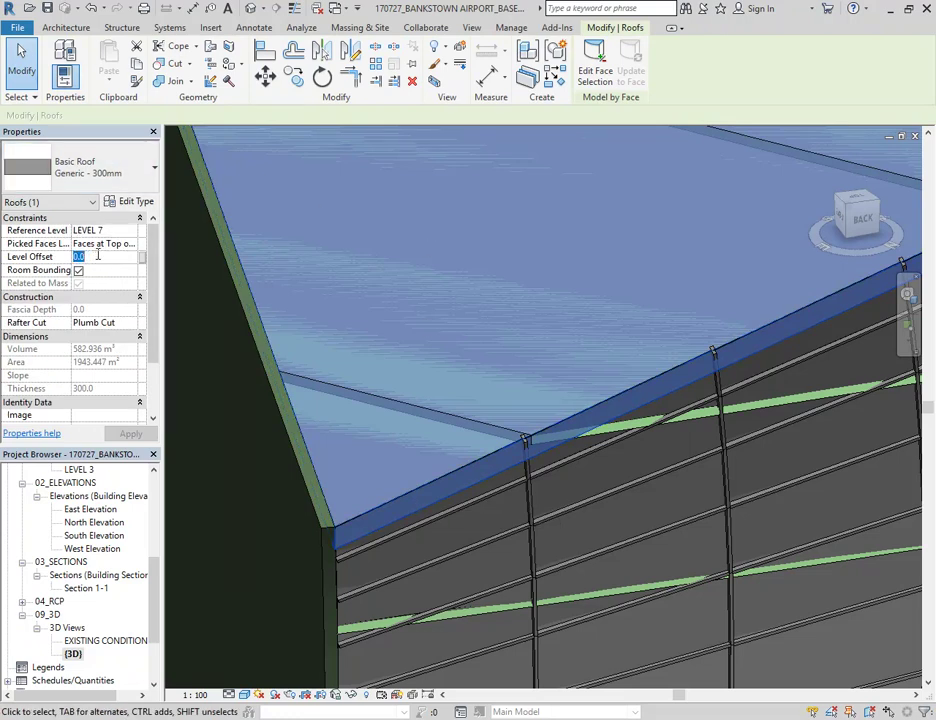
pyautogui.write('300.0')
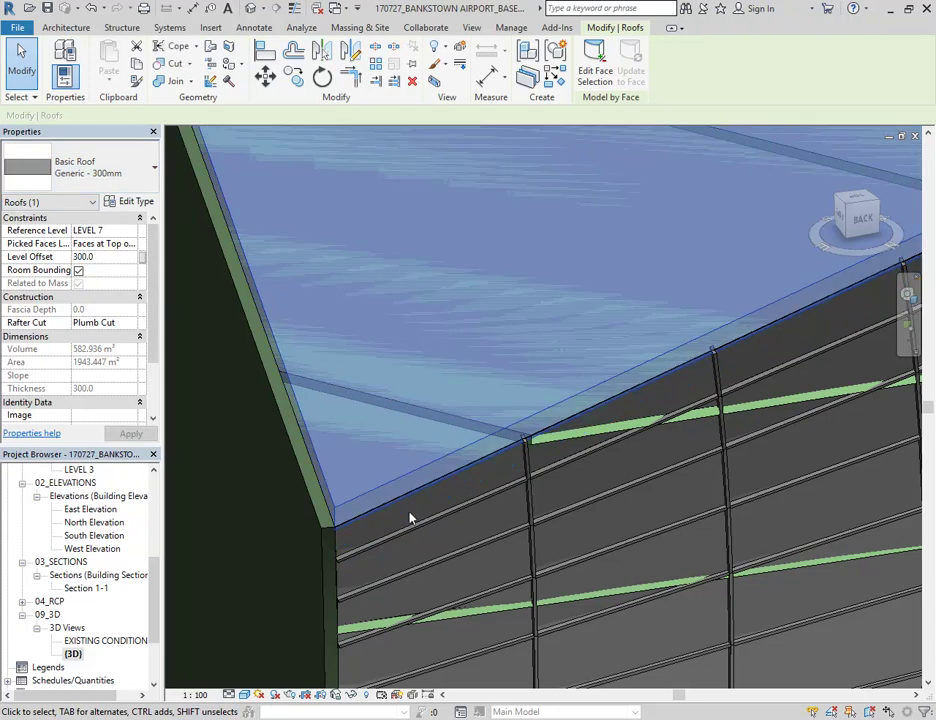
# Step: Extend the roof's side edge outward across the thickness of the Generic 200mm wall, using its shape handle
pyautogui.scroll(-3, 409, 518)
pyautogui.moveTo(584, 480); pyautogui.dragTo(462, 368, button='middle')
pyautogui.scroll(2, 462, 368)
pyautogui.scroll(5, 462, 368)
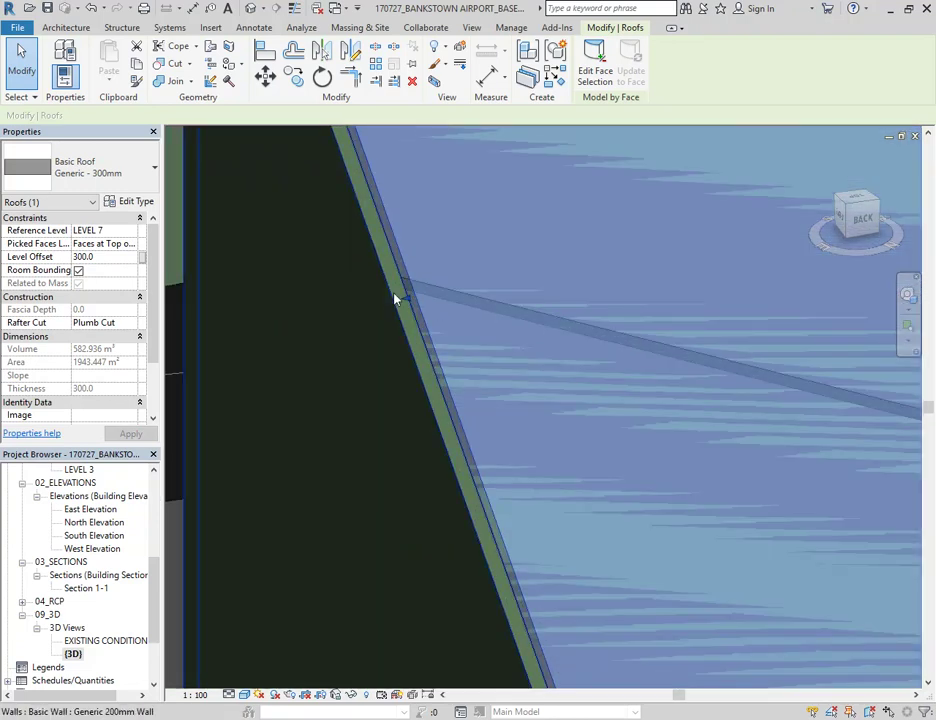
pyautogui.moveTo(399, 307)
pyautogui.mouseDown()
pyautogui.moveTo(378, 313)
pyautogui.moveTo(382, 305)
pyautogui.mouseUp()
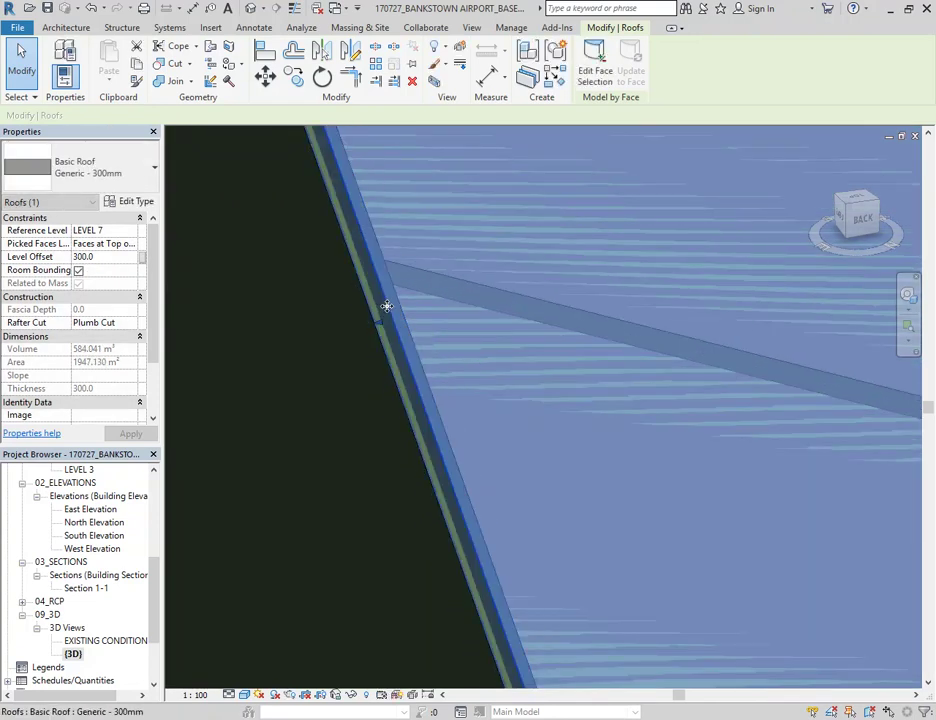
pyautogui.scroll(-4, 382, 305)
pyautogui.scroll(4, 516, 540)
pyautogui.moveTo(326, 478); pyautogui.dragTo(585, 503, button='middle')
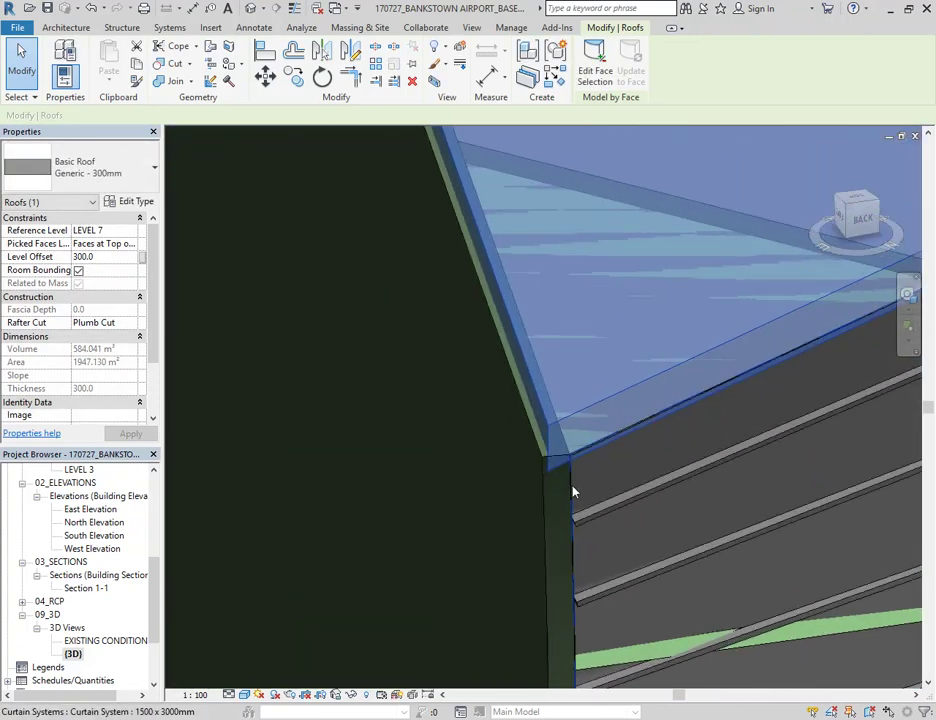
pyautogui.scroll(2, 585, 503)
pyautogui.scroll(-2, 479, 323)
pyautogui.moveTo(446, 135); pyautogui.dragTo(488, 285, button='middle')
pyautogui.scroll(4, 401, 376)
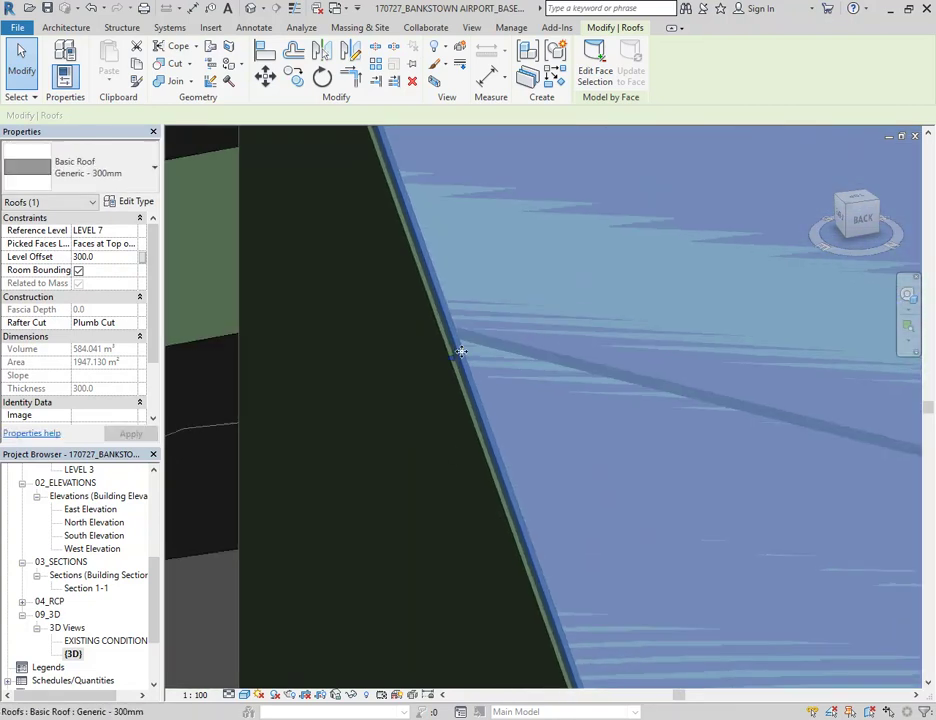
pyautogui.moveTo(446, 376); pyautogui.dragTo(430, 405)
# Step: Extend the roof's sloping edge outward past the curtain system on the shorter glazed facade
pyautogui.scroll(-5, 430, 400)
pyautogui.moveTo(500, 420); pyautogui.dragTo(558, 399, button='middle')
pyautogui.scroll(-3, 558, 399)
pyautogui.moveTo(800, 386); pyautogui.dragTo(480, 418, button='middle')
pyautogui.scroll(2, 434, 383)
pyautogui.scroll(4, 434, 383)
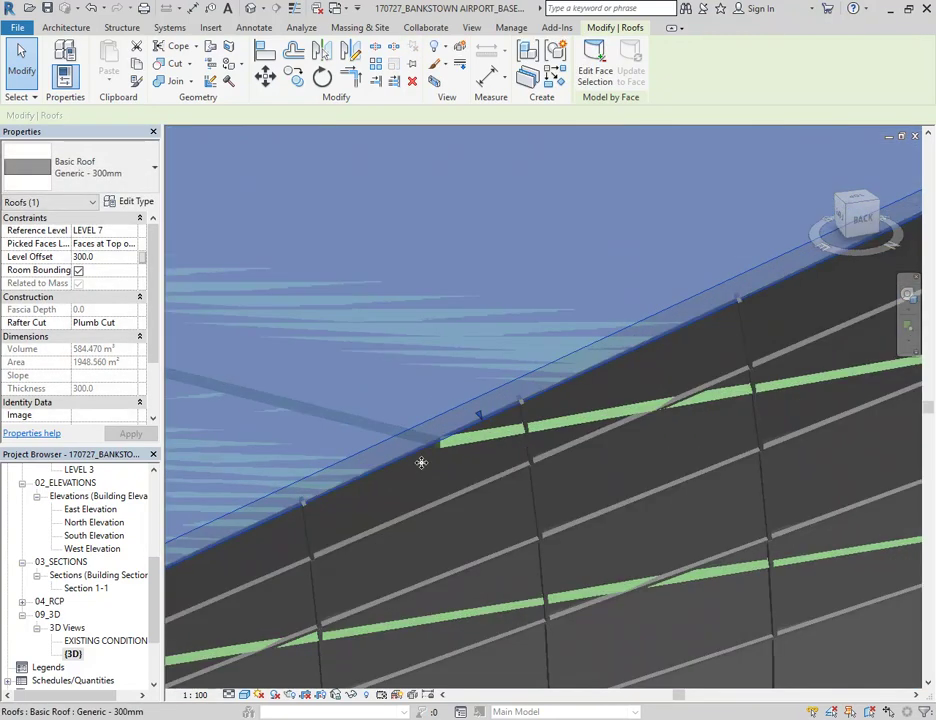
pyautogui.moveTo(500, 416); pyautogui.dragTo(631, 418)
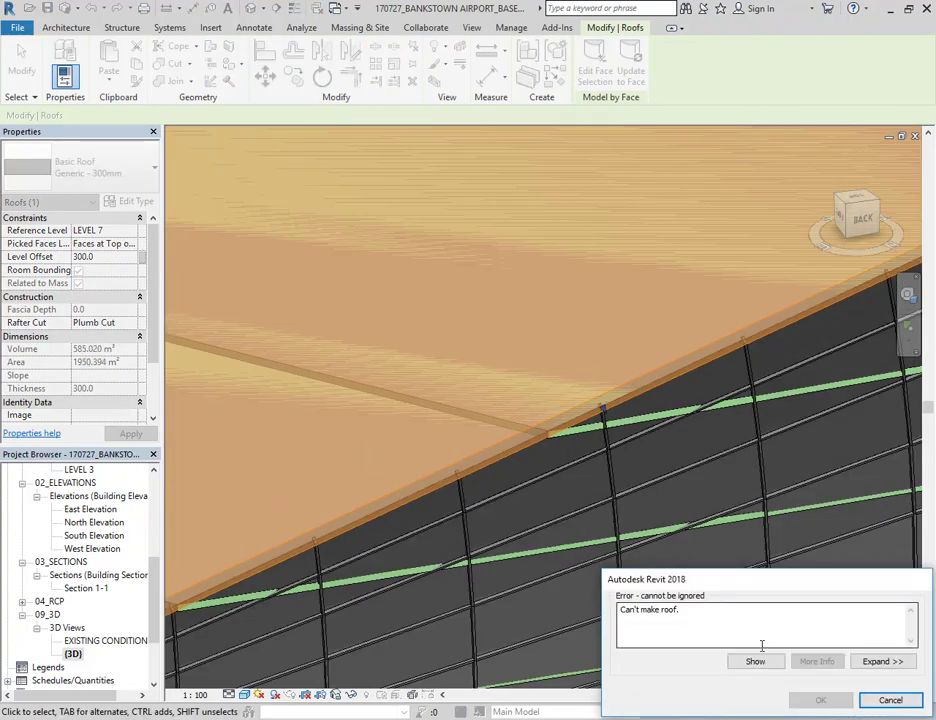
pyautogui.click(903, 700)
# Step: Inspect the roof's fit over the glazed facades and review the available roof creation tools
pyautogui.scroll(-6, 503, 392)
pyautogui.moveTo(547, 375); pyautogui.dragTo(432, 368, button='middle')
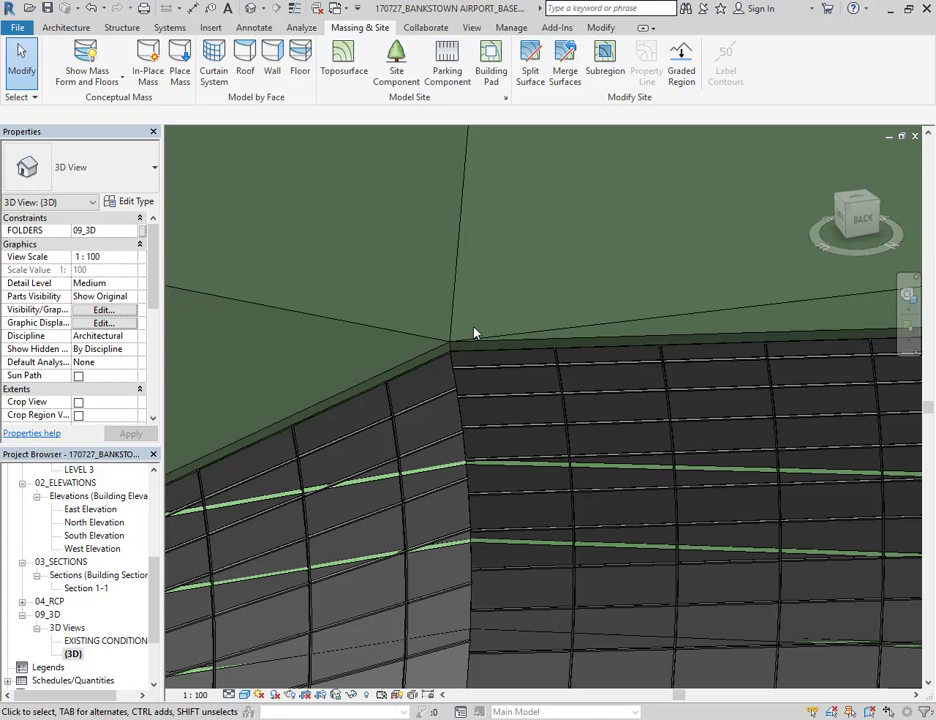
pyautogui.scroll(-6, 475, 332)
pyautogui.moveTo(472, 322); pyautogui.dragTo(434, 308, button='middle')
pyautogui.scroll(2, 434, 308)
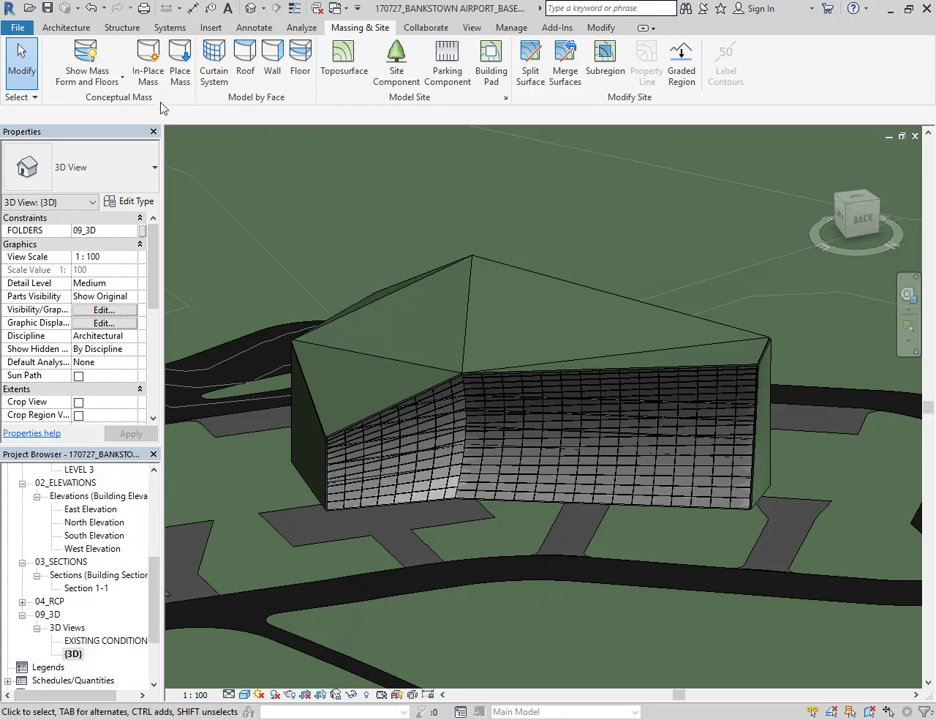
pyautogui.click(62, 26)
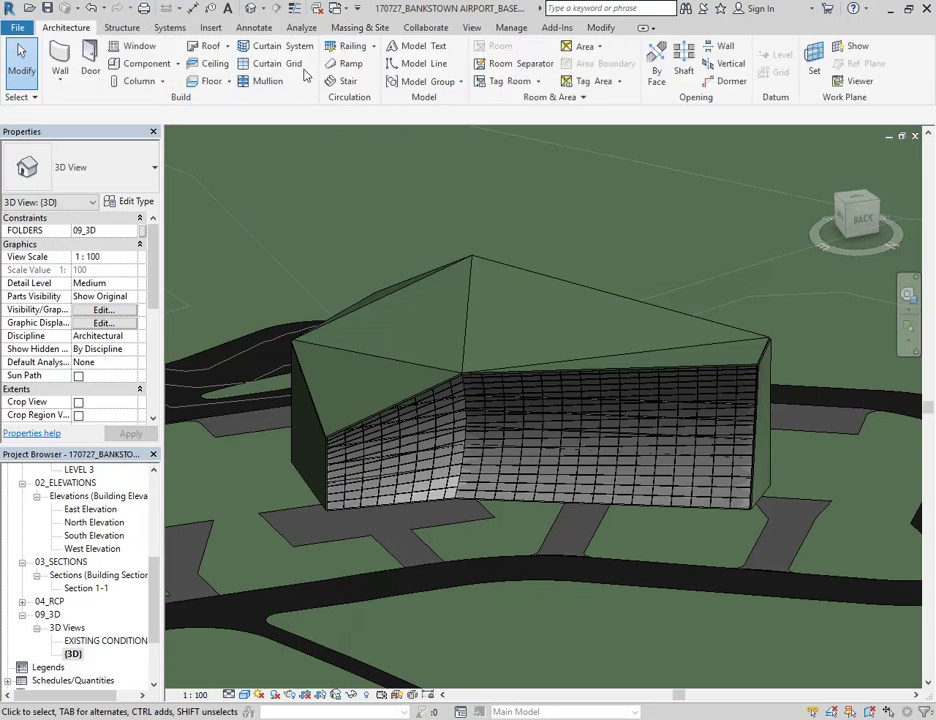
pyautogui.click(229, 47)
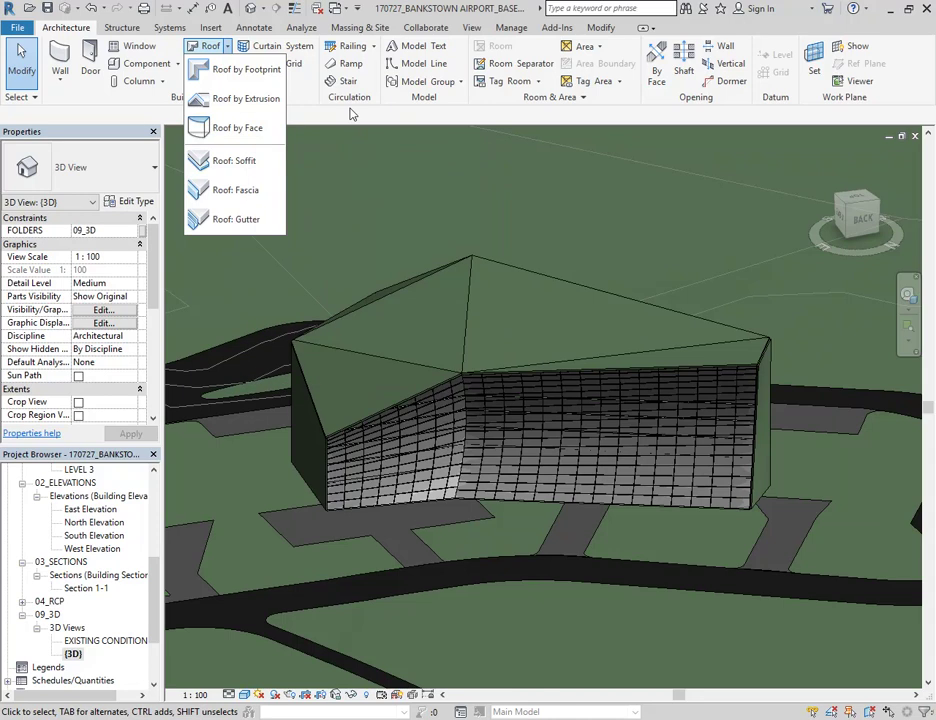
pyautogui.click(352, 131)
pyautogui.moveTo(462, 383); pyautogui.dragTo(495, 402, button='middle')
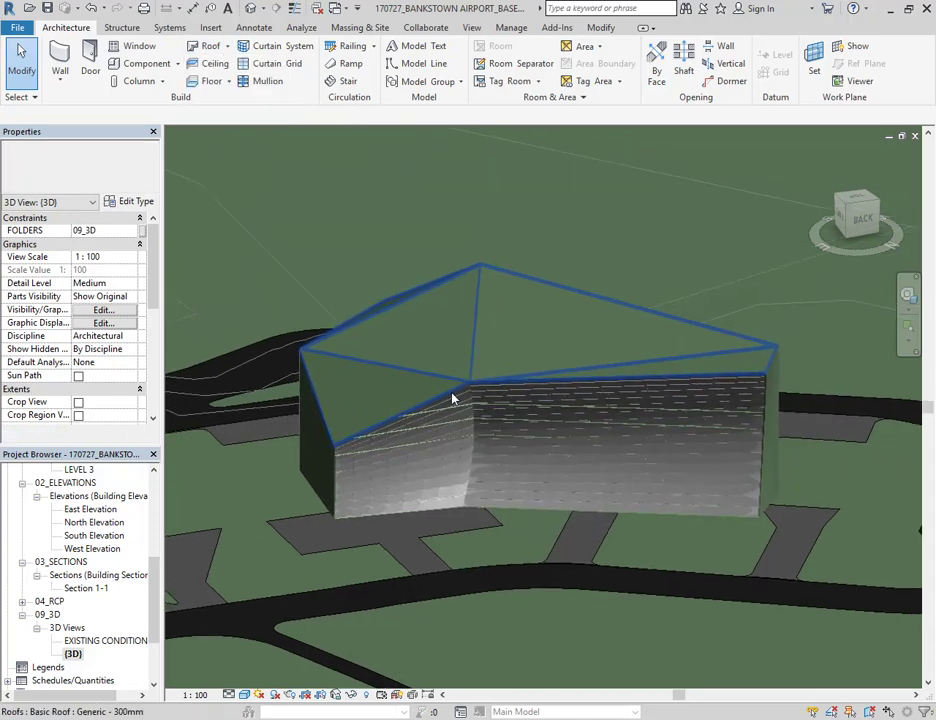
pyautogui.scroll(5, 447, 452)
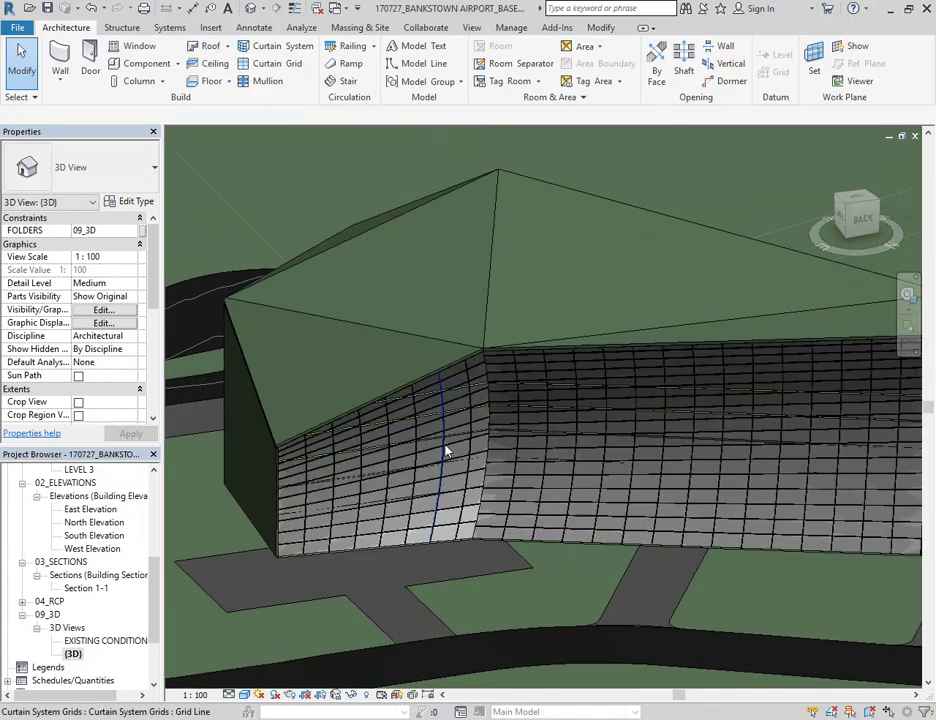
pyautogui.scroll(-1, 446, 449)
pyautogui.moveTo(508, 449)
pyautogui.mouseDown(button='middle')
pyautogui.moveTo(455, 409)
pyautogui.moveTo(520, 453)
pyautogui.mouseUp(button='middle')
pyautogui.scroll(2, 455, 409)
pyautogui.scroll(-3, 459, 412)
pyautogui.scroll(1, 520, 453)
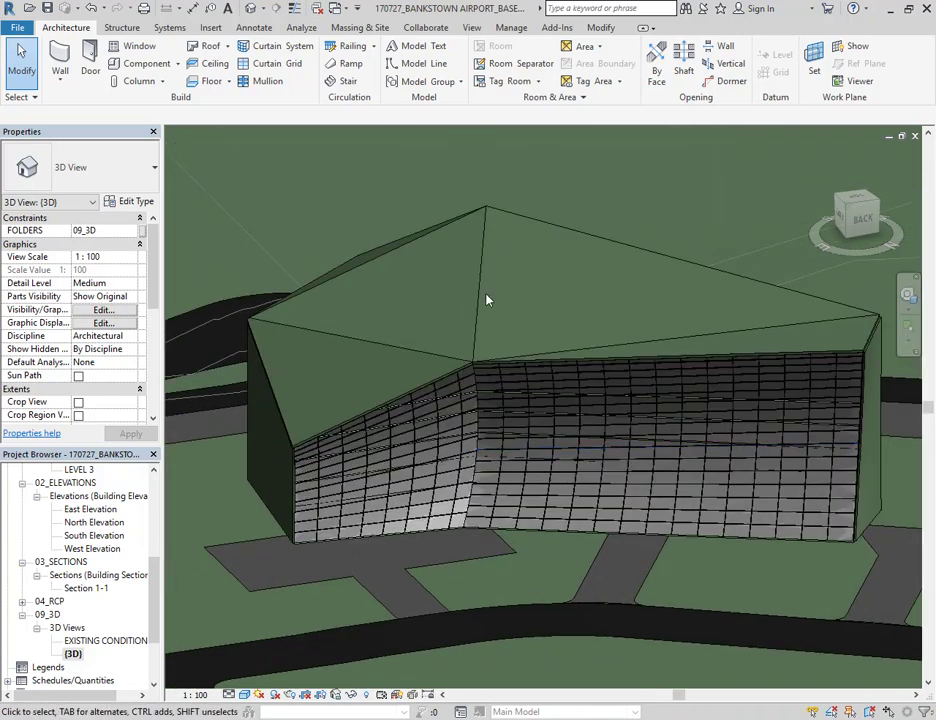
# Step: Compare the glazed facades with the mass display switched between view settings and form and floors
pyautogui.click(358, 28)
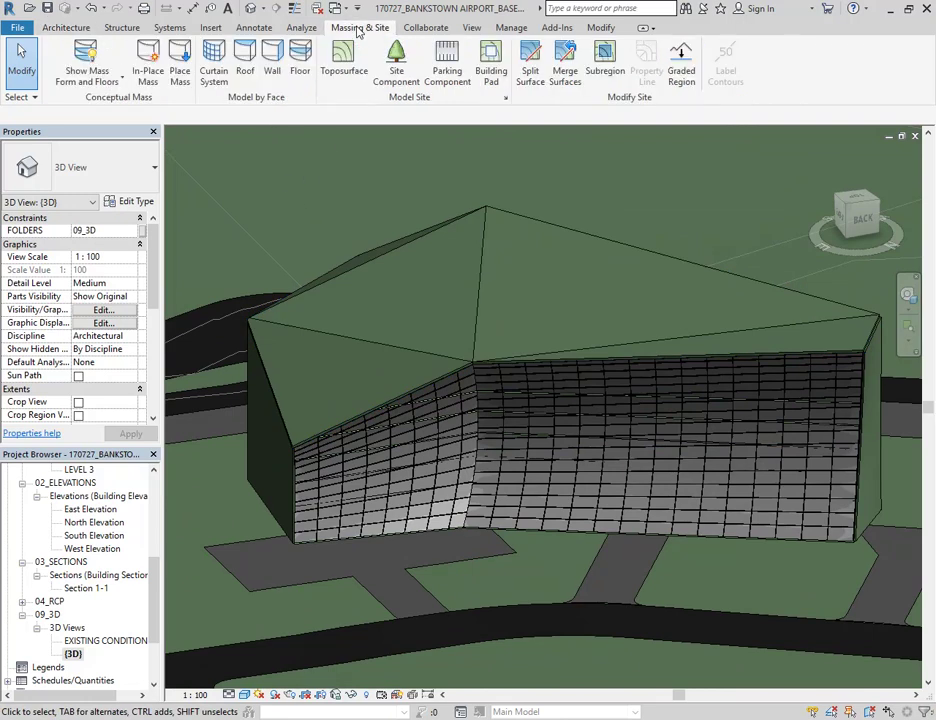
pyautogui.click(99, 52)
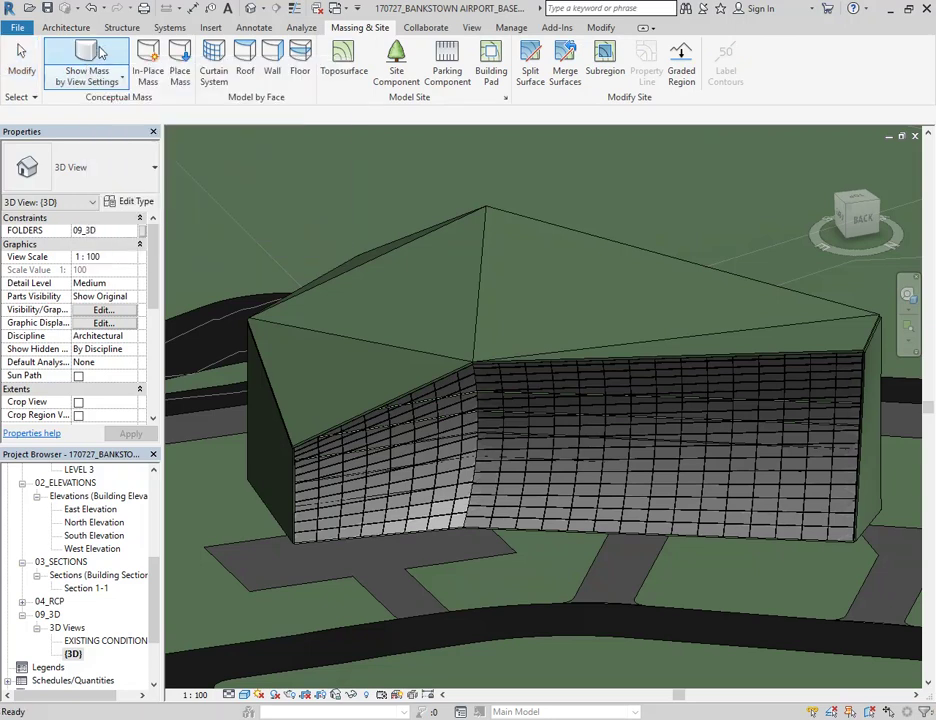
pyautogui.click(99, 52)
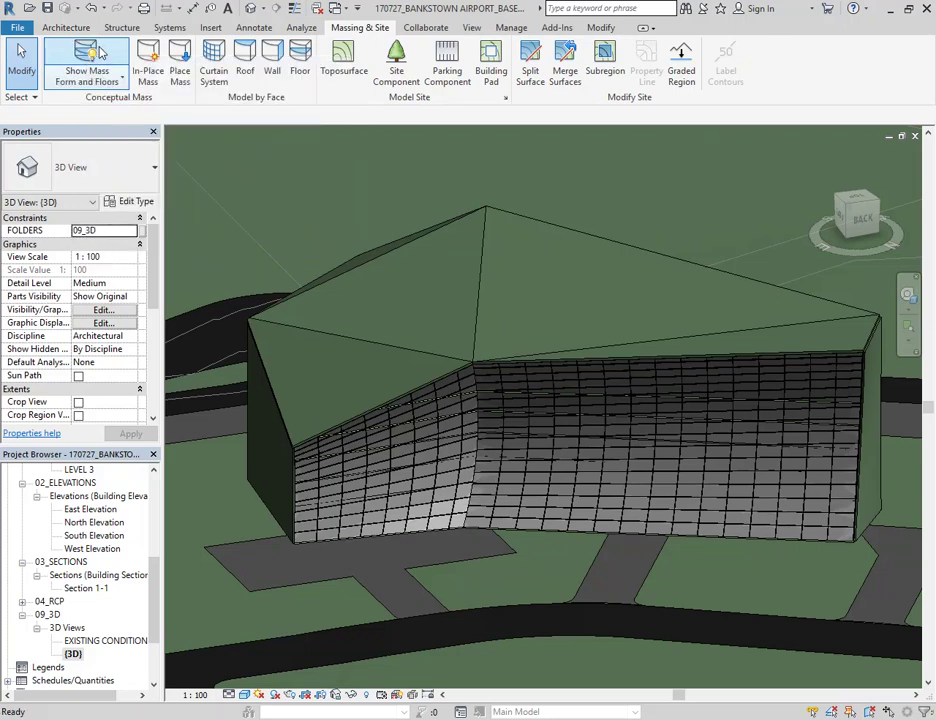
pyautogui.click(99, 52)
pyautogui.click(99, 52)
pyautogui.click(99, 52)
pyautogui.click(99, 52)
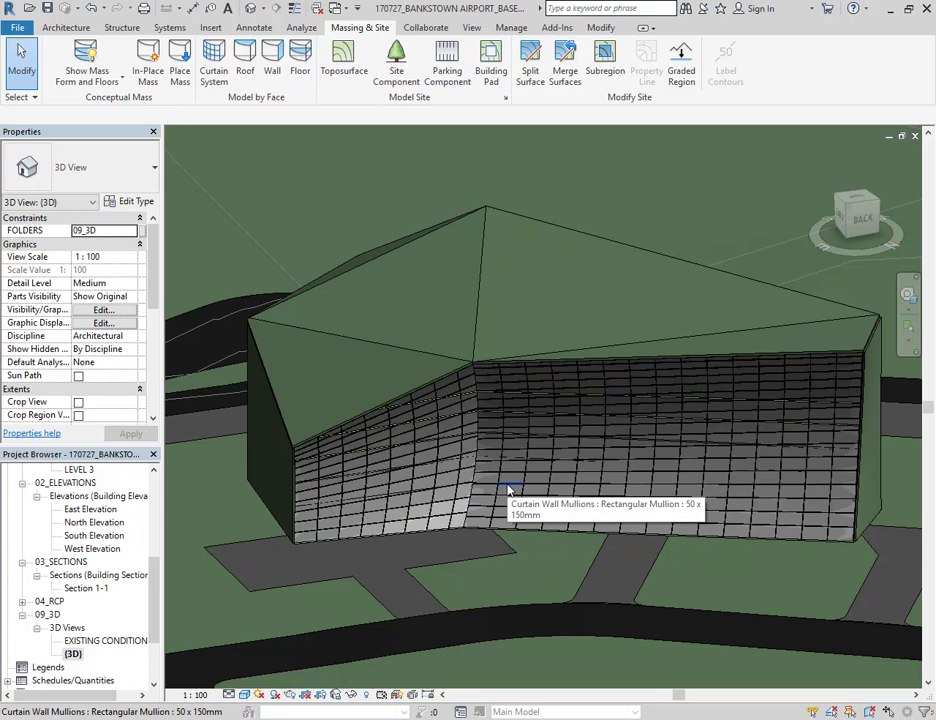
pyautogui.scroll(5, 508, 490)
pyautogui.keyDown('shift'); pyautogui.moveTo(567, 385); pyautogui.dragTo(376, 430, button='middle'); pyautogui.keyUp('shift')
pyautogui.click(84, 57)
pyautogui.click(84, 57)
# Step: Review the type properties of one 10mm Glazed Panel in the curtain system, including its material setting, without changing anything
pyautogui.scroll(8, 600, 476)
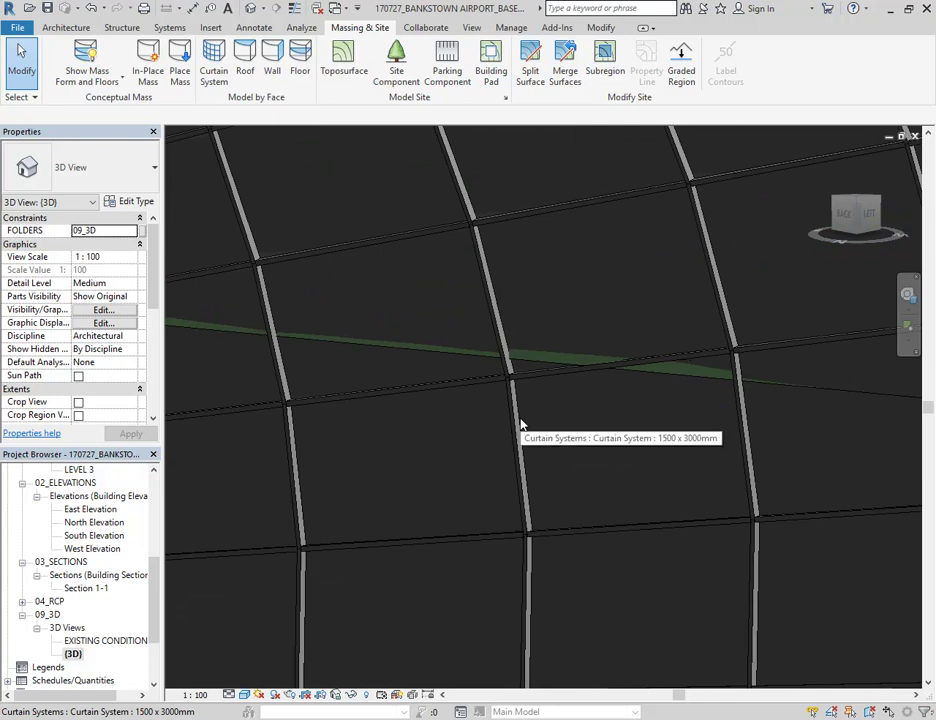
pyautogui.press('Tab')
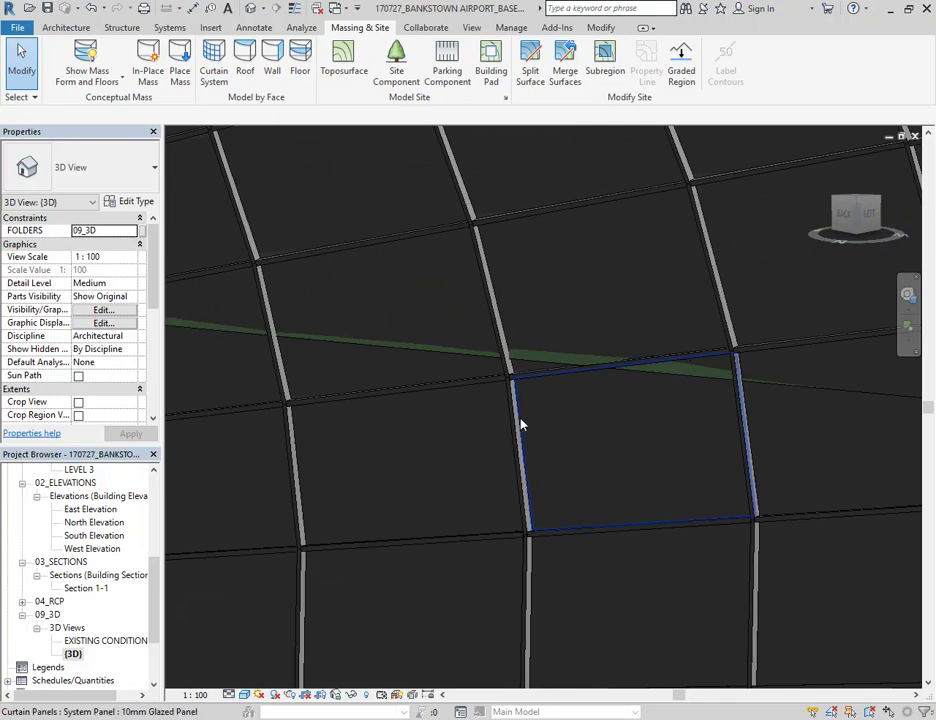
pyautogui.click(520, 425)
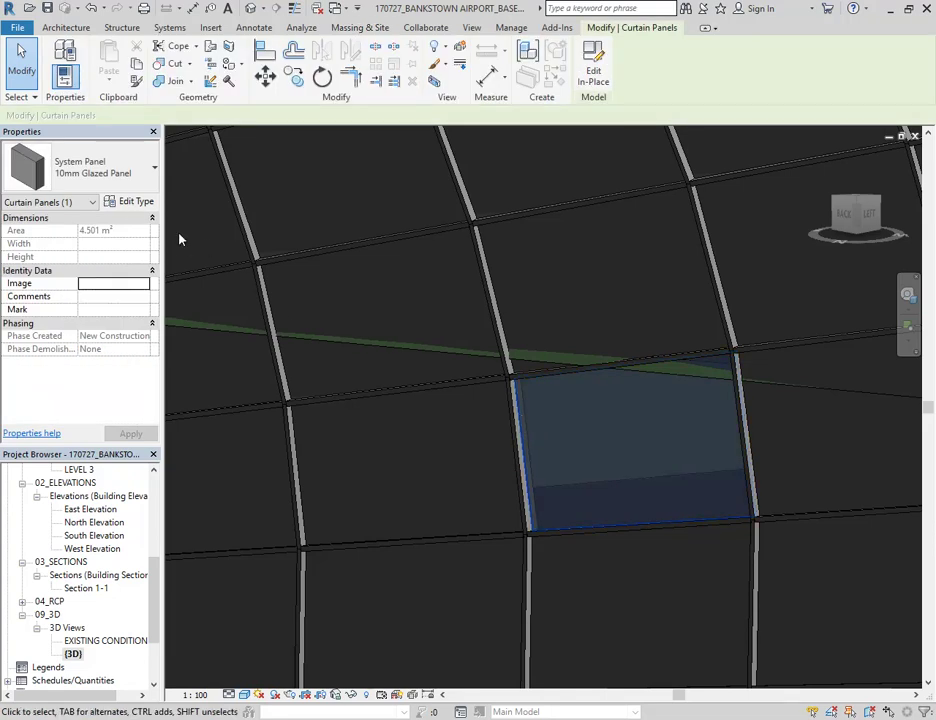
pyautogui.click(131, 202)
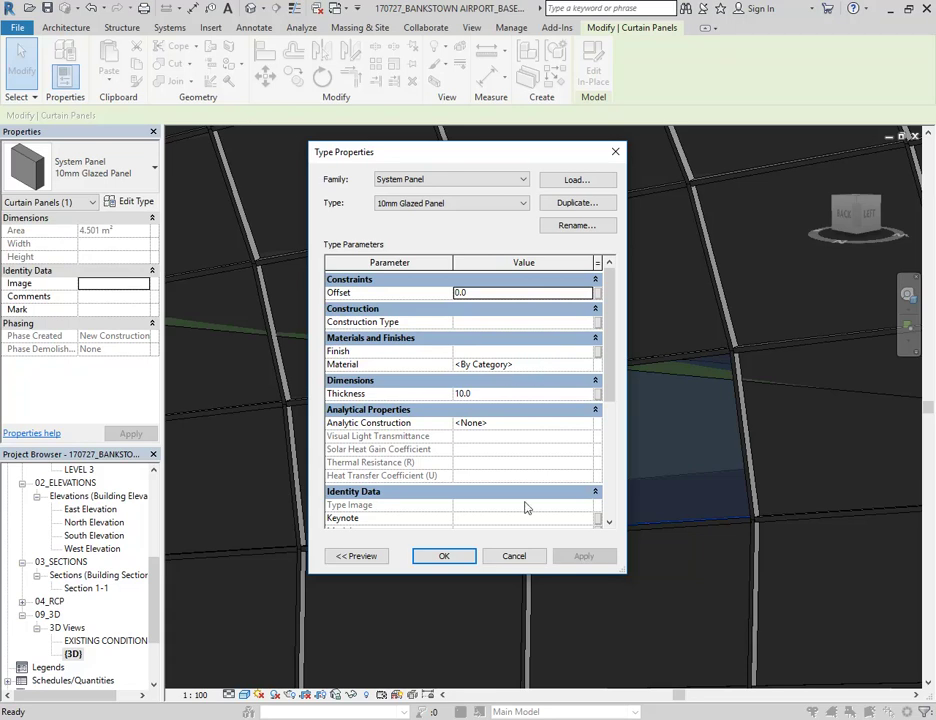
pyautogui.click(513, 556)
pyautogui.press('Escape')
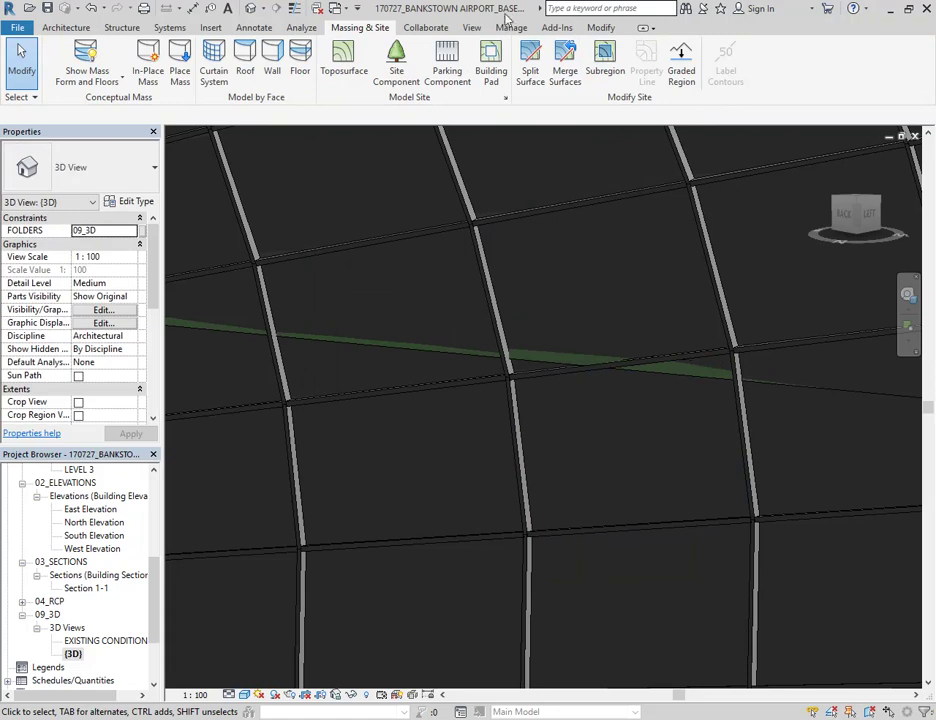
# Step: Open the project's Object Styles and expand the subcategories of the Curtain Panels category
pyautogui.click(523, 32)
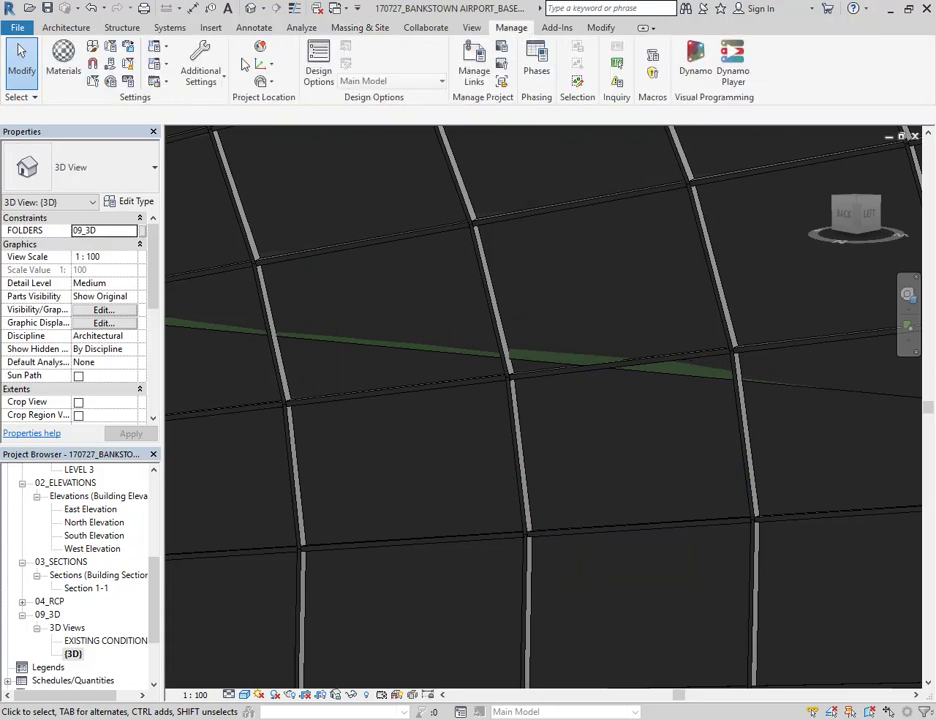
pyautogui.click(262, 66)
pyautogui.click(199, 68)
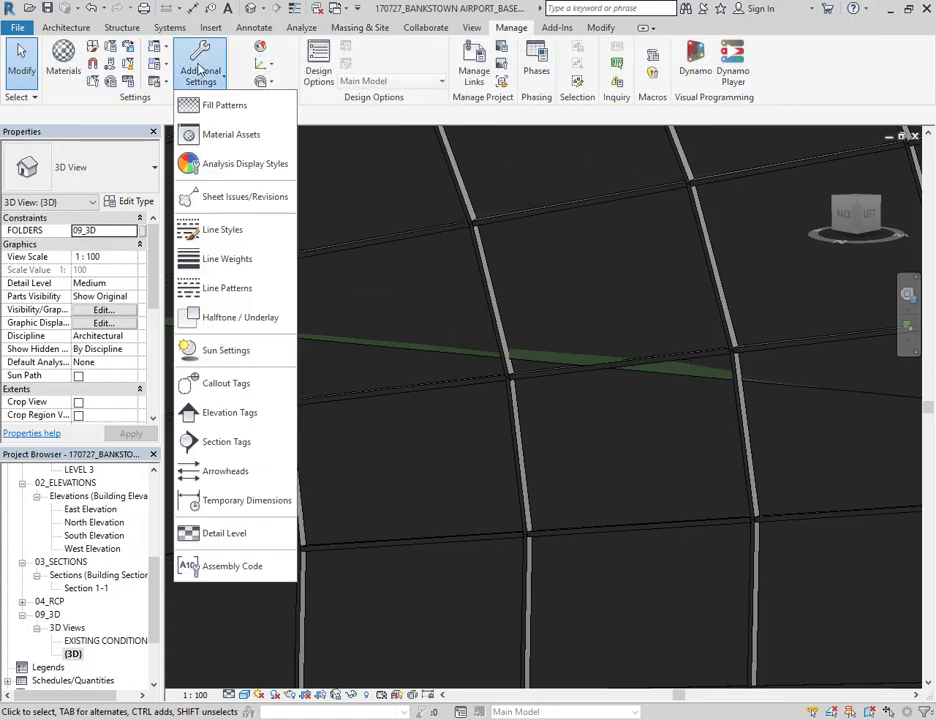
pyautogui.click(89, 121)
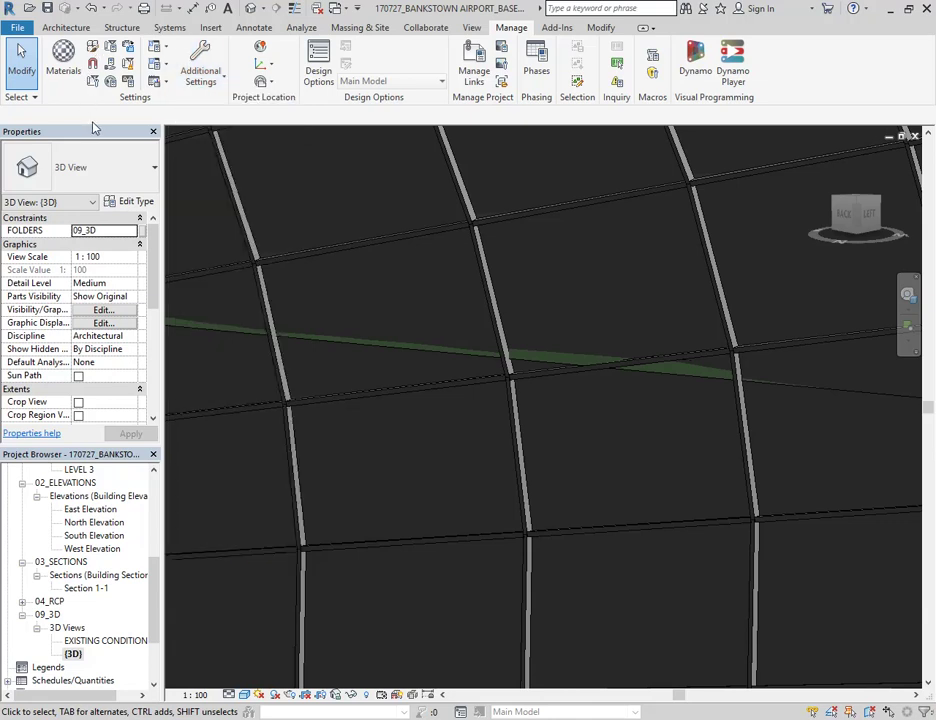
pyautogui.click(93, 47)
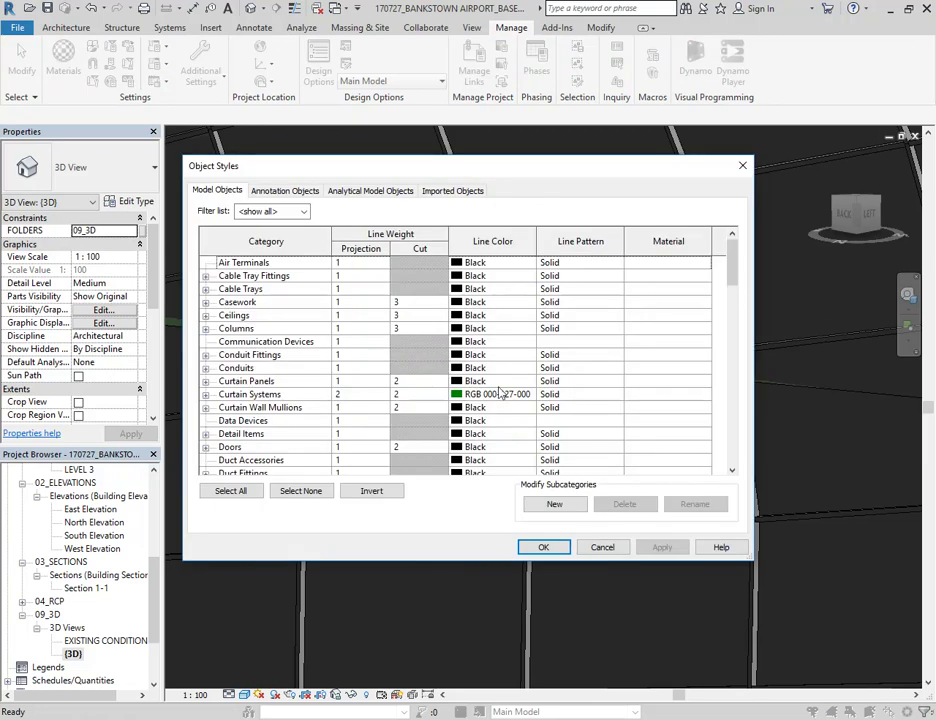
pyautogui.moveTo(735, 255); pyautogui.dragTo(742, 289)
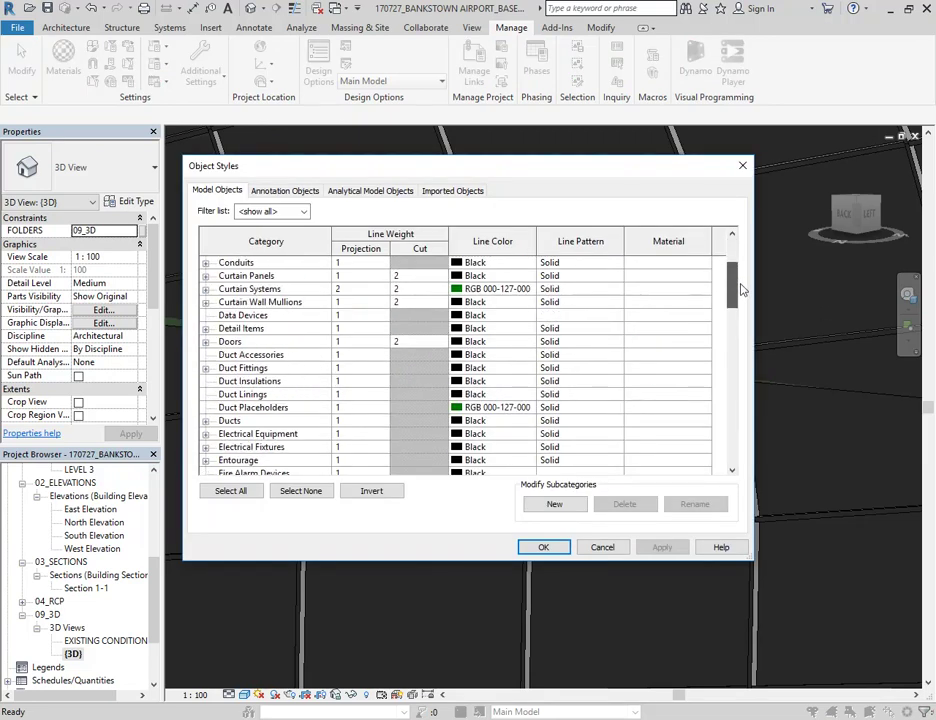
pyautogui.click(254, 278)
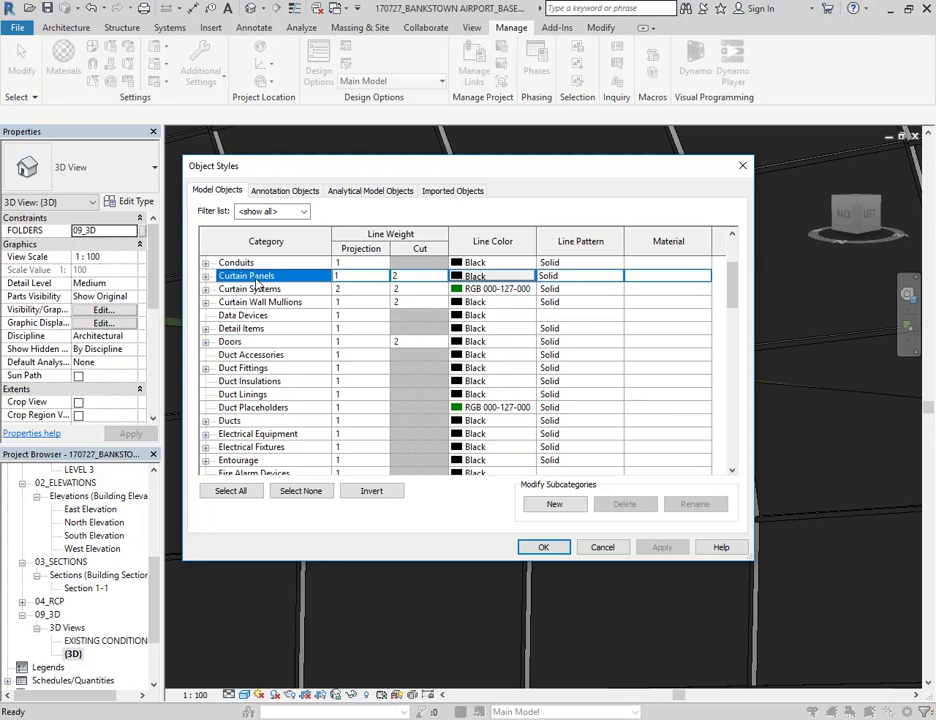
pyautogui.click(206, 278)
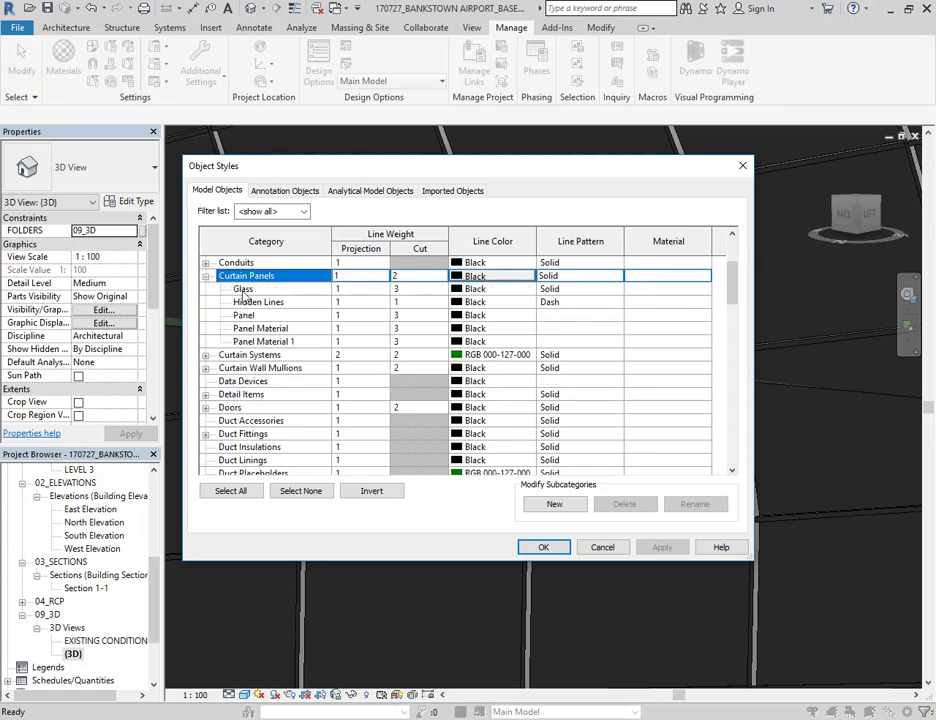
# Step: Try to assign the project material Glass to the Glass subcategory of Curtain Panels
pyautogui.click(244, 289)
pyautogui.click(248, 276)
pyautogui.click(245, 289)
pyautogui.click(706, 290)
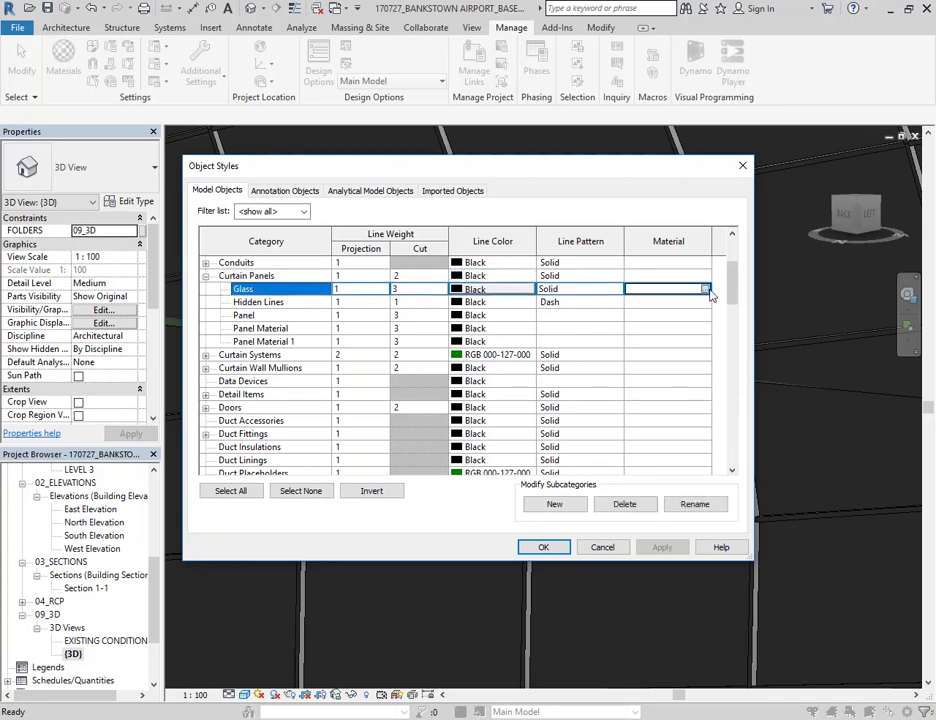
pyautogui.click(252, 289)
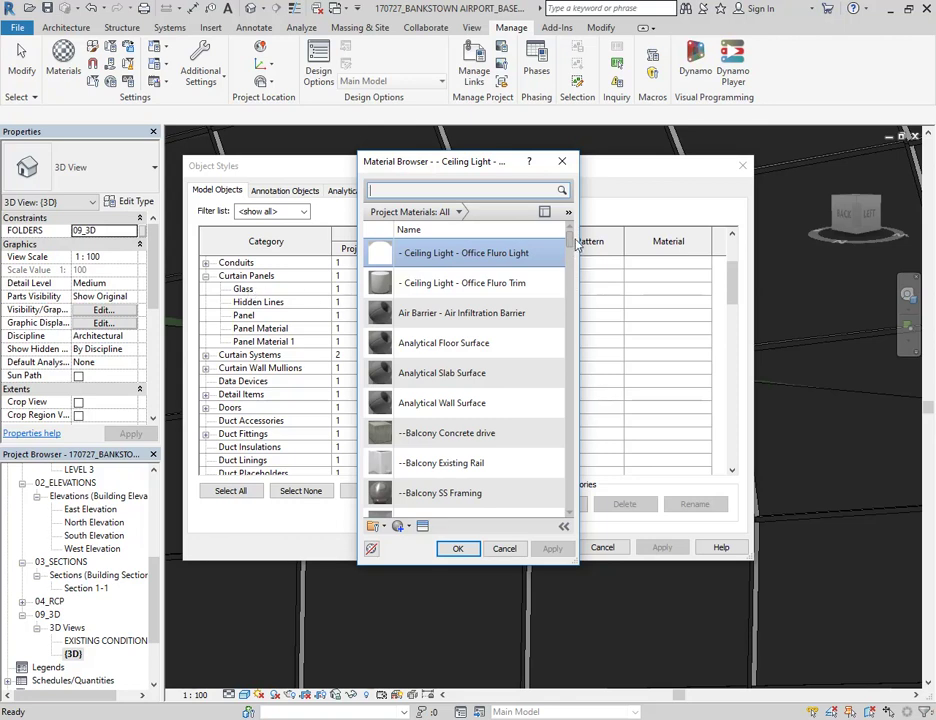
pyautogui.moveTo(570, 251); pyautogui.dragTo(566, 388)
pyautogui.click(424, 388)
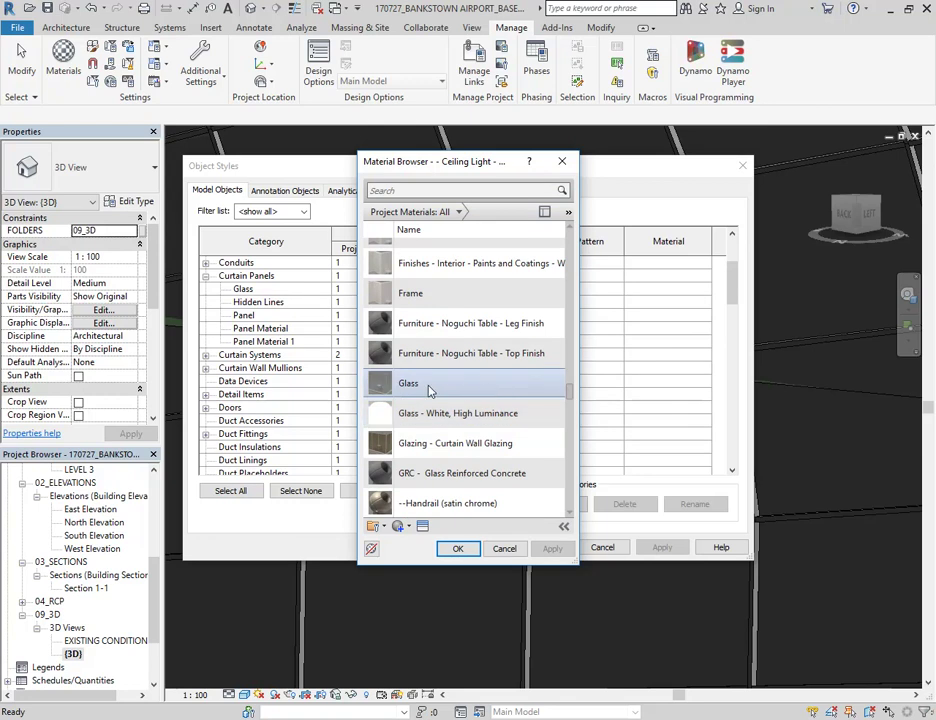
pyautogui.click(457, 548)
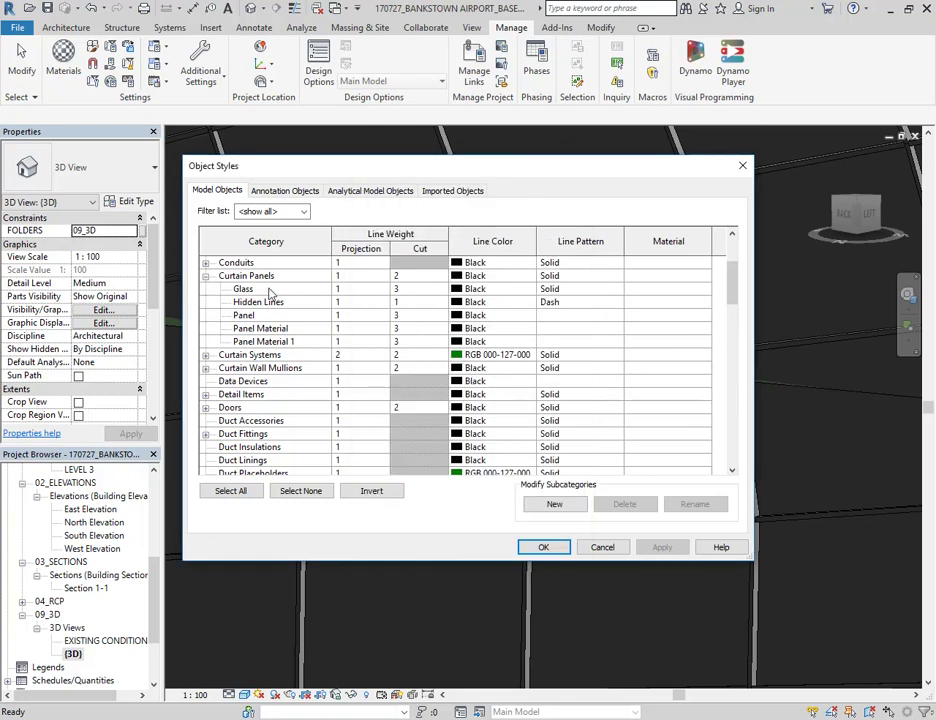
# Step: Set the material of the Curtain Panels' Glass subcategory to Glass and accept the object styles
pyautogui.click(707, 291)
pyautogui.click(707, 291)
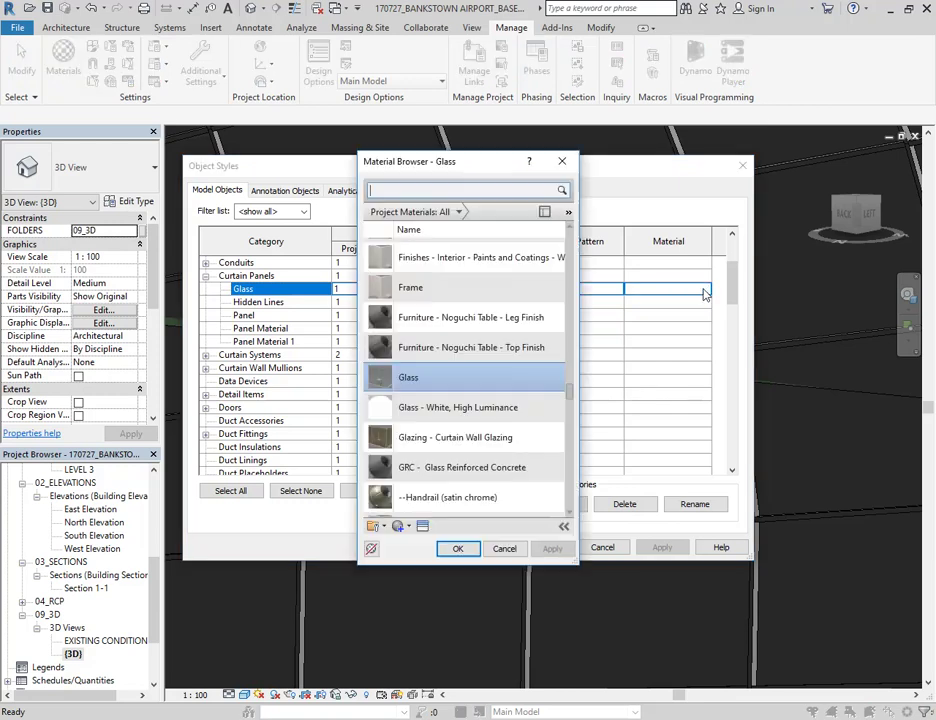
pyautogui.doubleClick(408, 377)
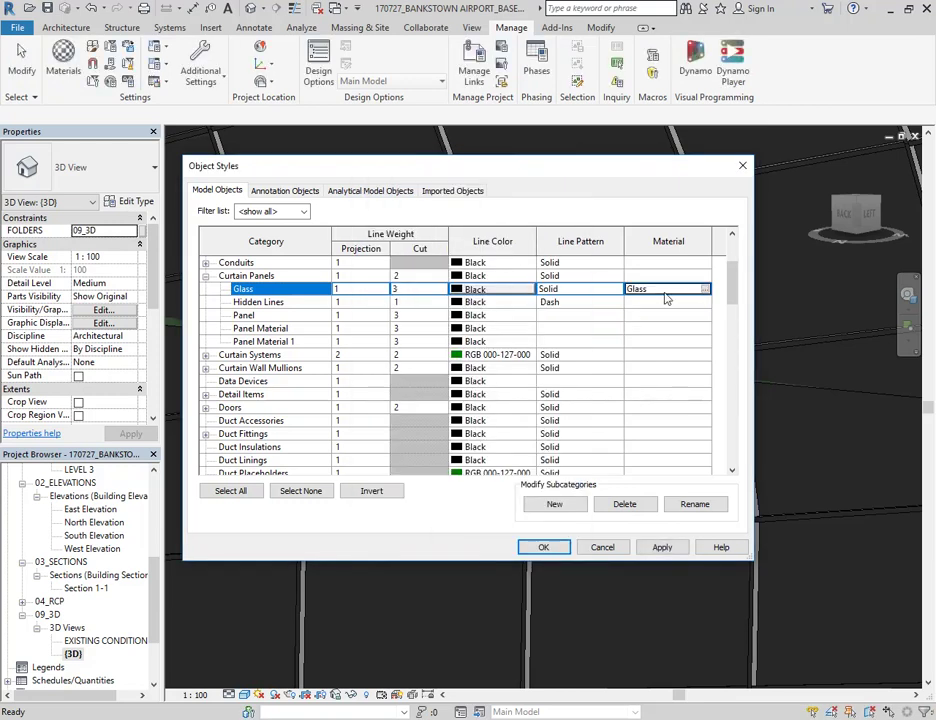
pyautogui.click(543, 547)
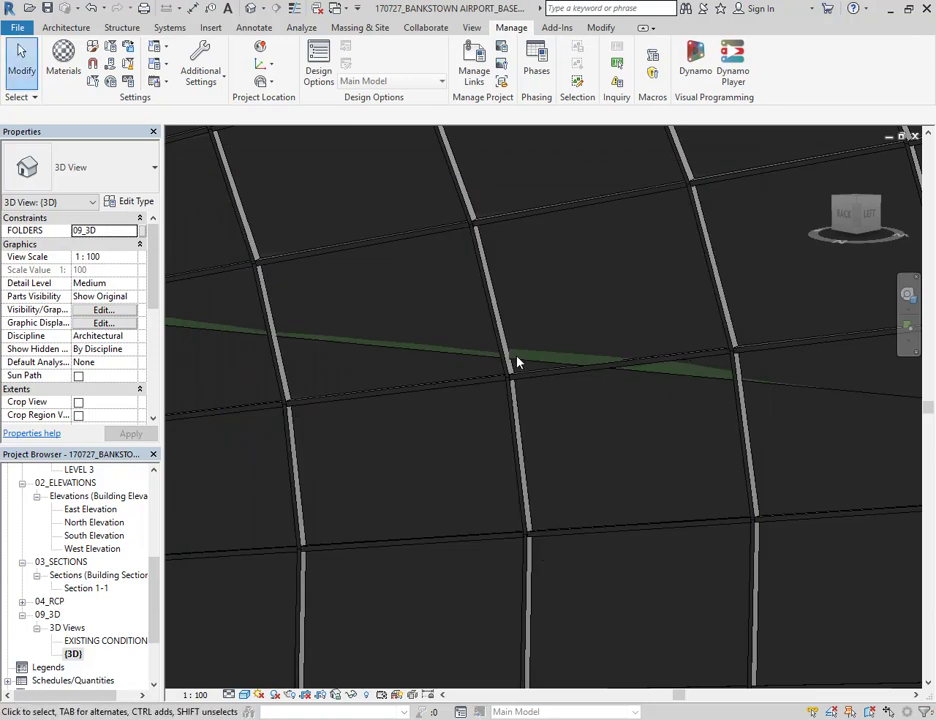
# Step: Check a glazed panel's extrusion in the in-place editor for its material and subcategory, leaving the model unchanged
pyautogui.click(490, 267)
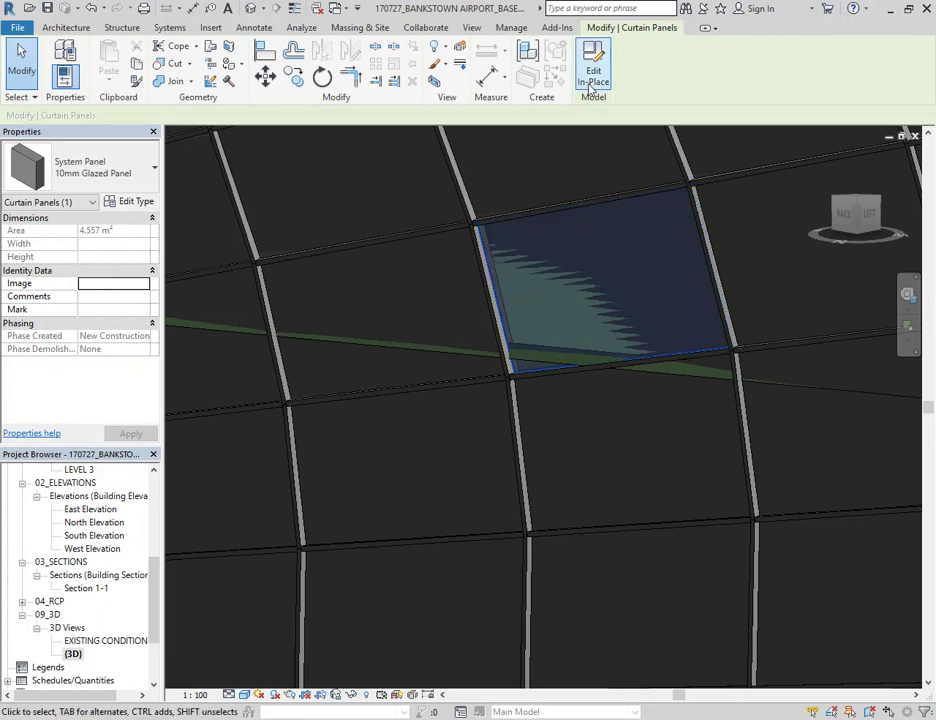
pyautogui.click(593, 66)
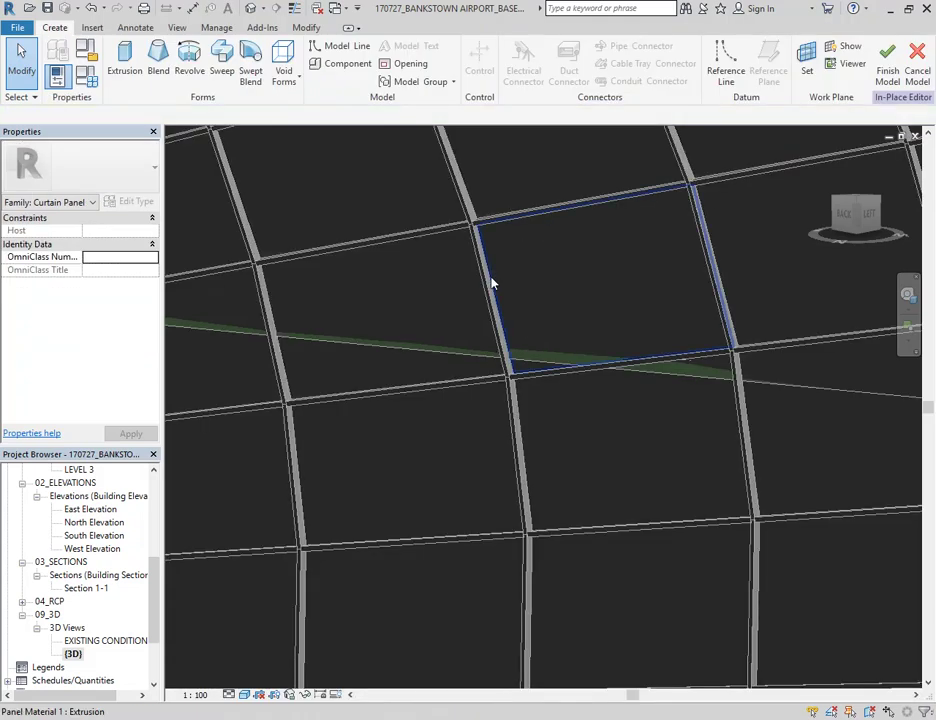
pyautogui.click(492, 281)
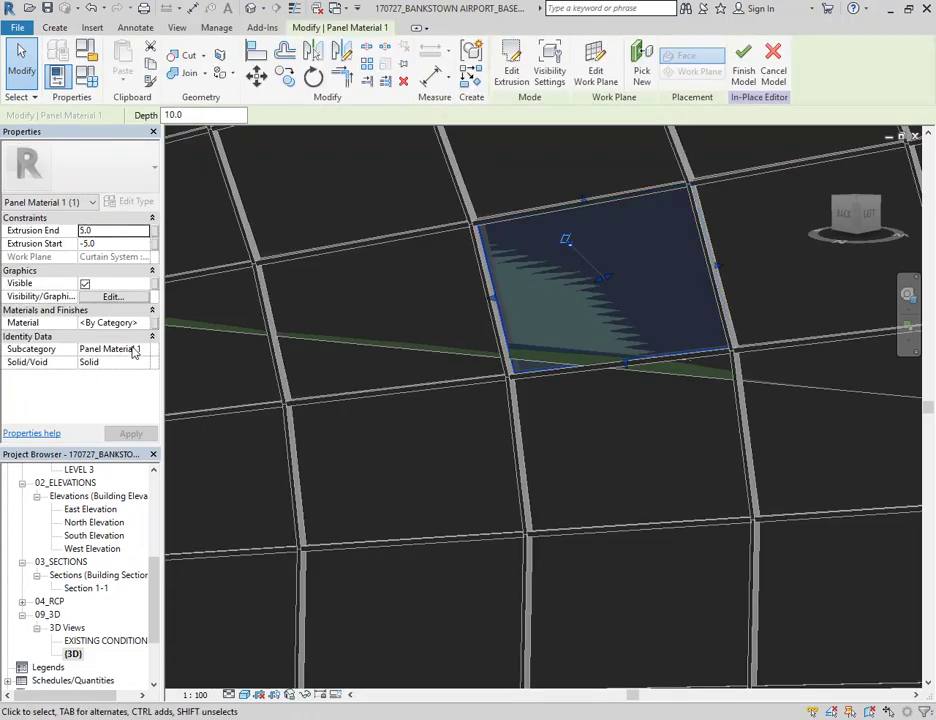
pyautogui.click(773, 68)
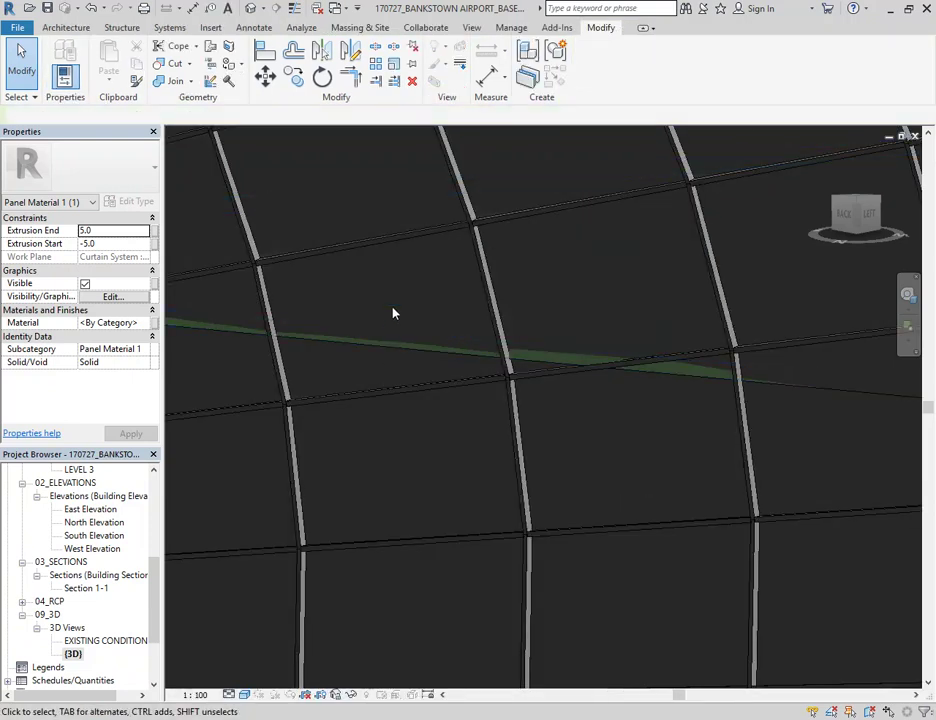
# Step: Set the material of the Curtain Panels' Panel Material 1 subcategory to Glass in Object Styles and accept
pyautogui.click(511, 27)
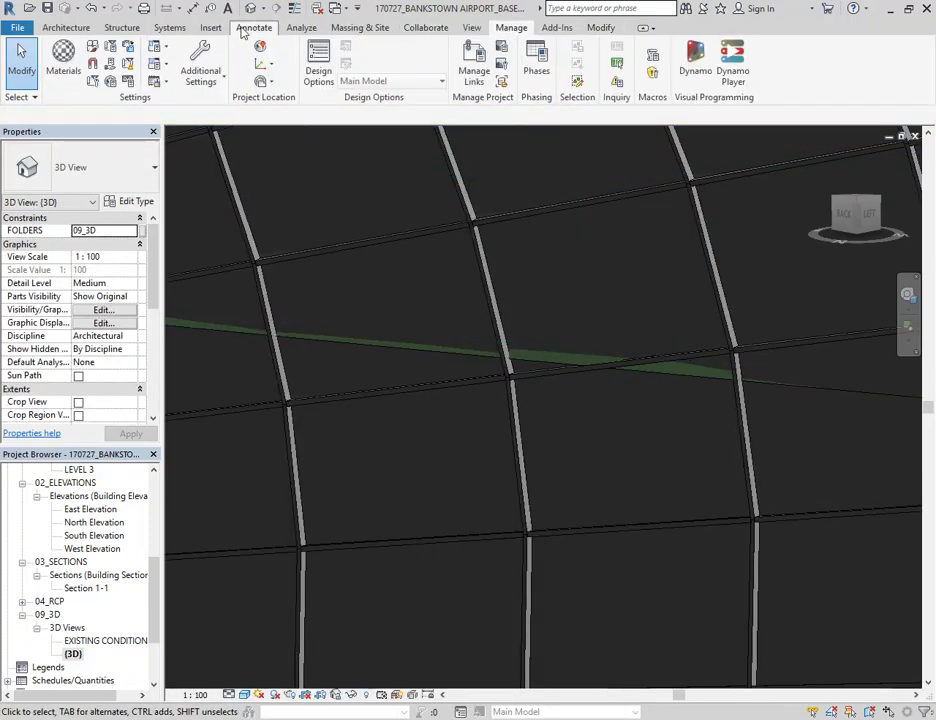
pyautogui.click(93, 48)
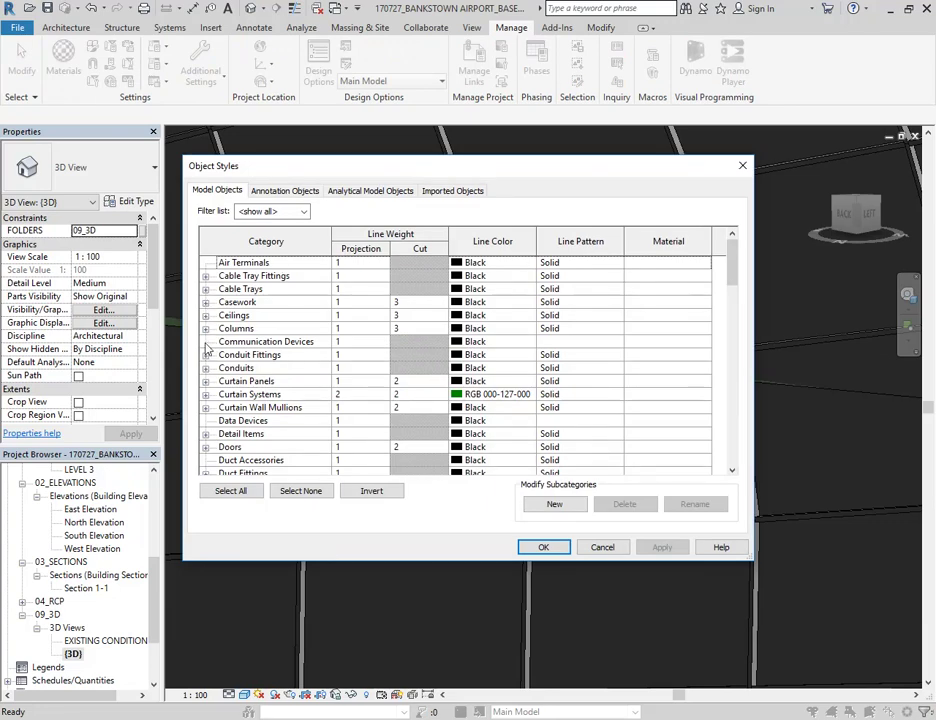
pyautogui.click(205, 381)
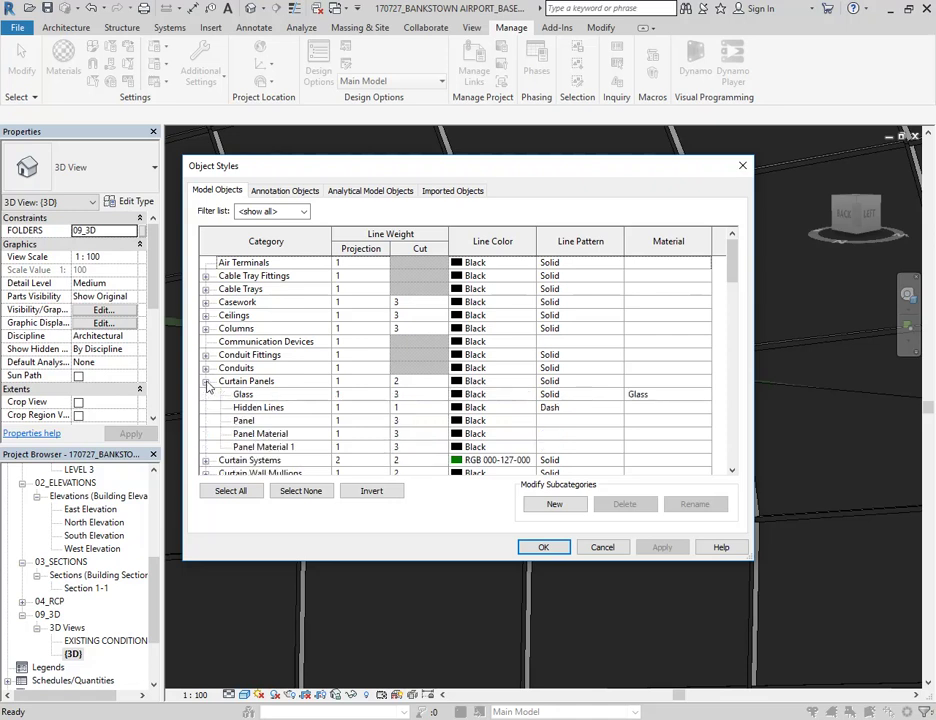
pyautogui.click(246, 448)
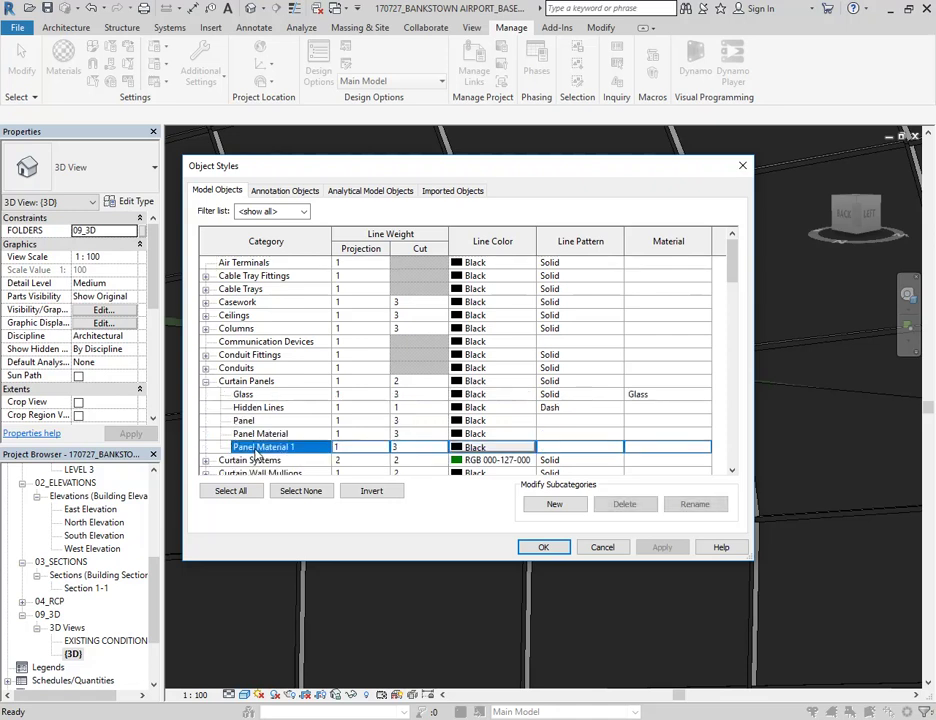
pyautogui.click(705, 448)
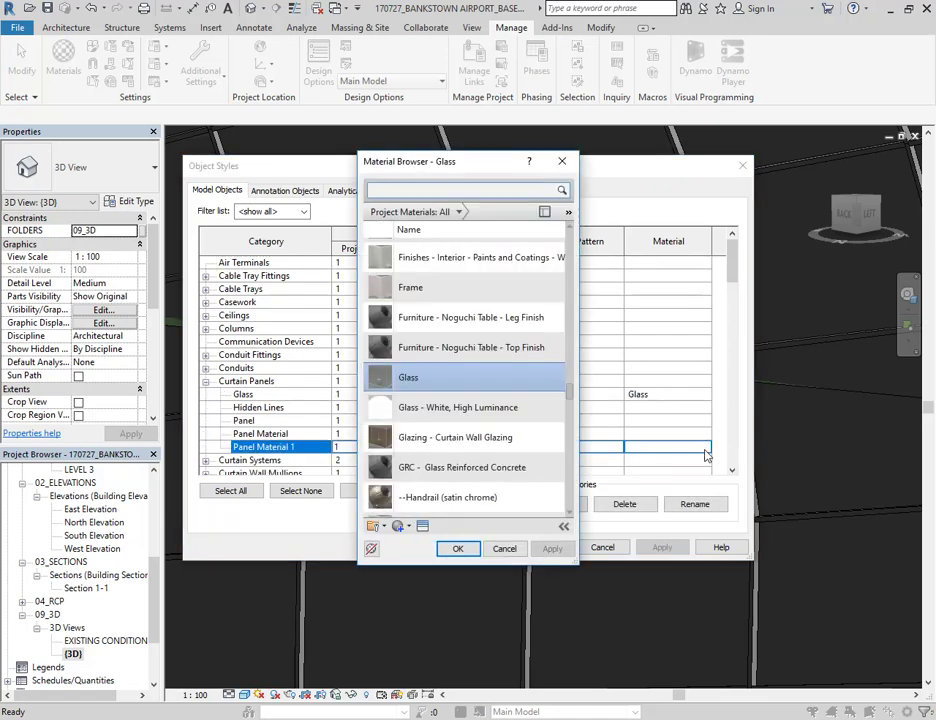
pyautogui.click(414, 380)
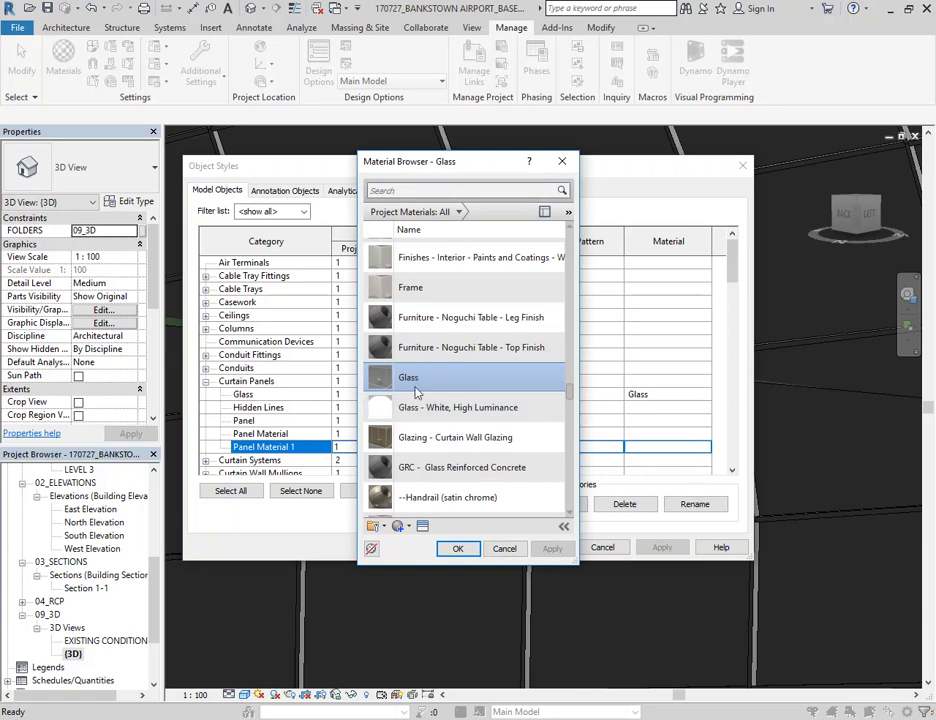
pyautogui.click(457, 549)
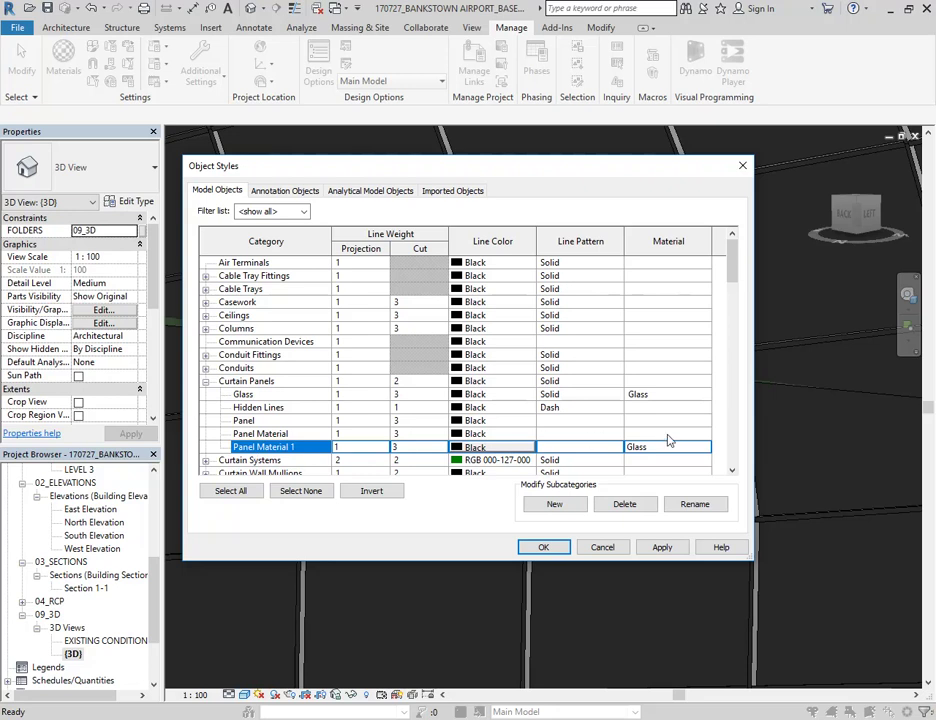
pyautogui.click(545, 547)
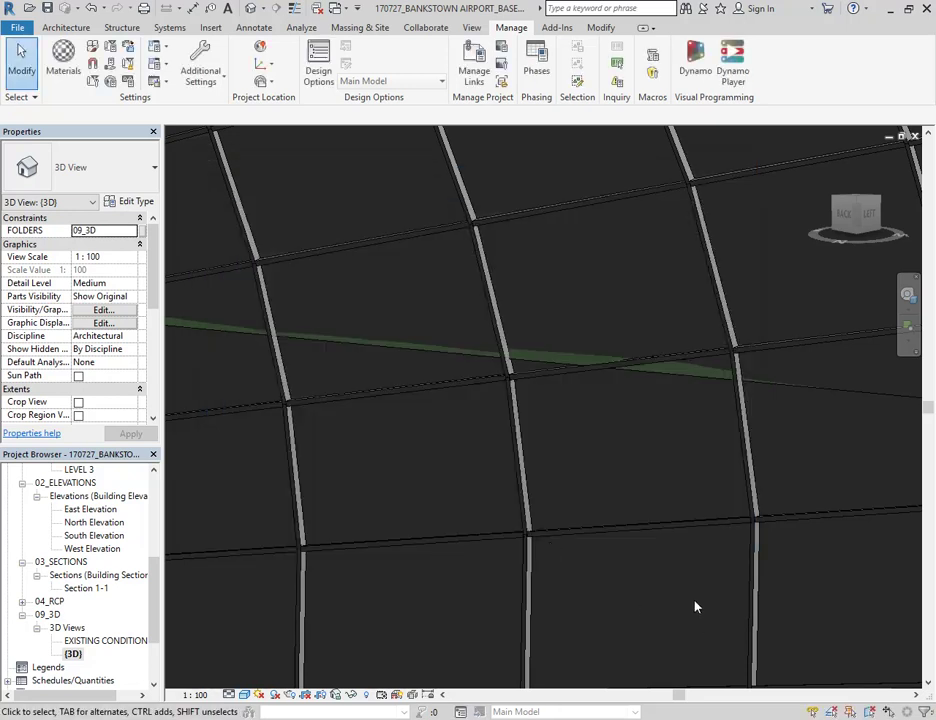
# Step: Set the material of the 10mm Glazed Panel type to Glass, using one panel of the curved curtain system
pyautogui.scroll(-4, 581, 228)
pyautogui.moveTo(581, 228); pyautogui.dragTo(503, 319, button='middle')
pyautogui.scroll(2, 503, 319)
pyautogui.press('Tab')
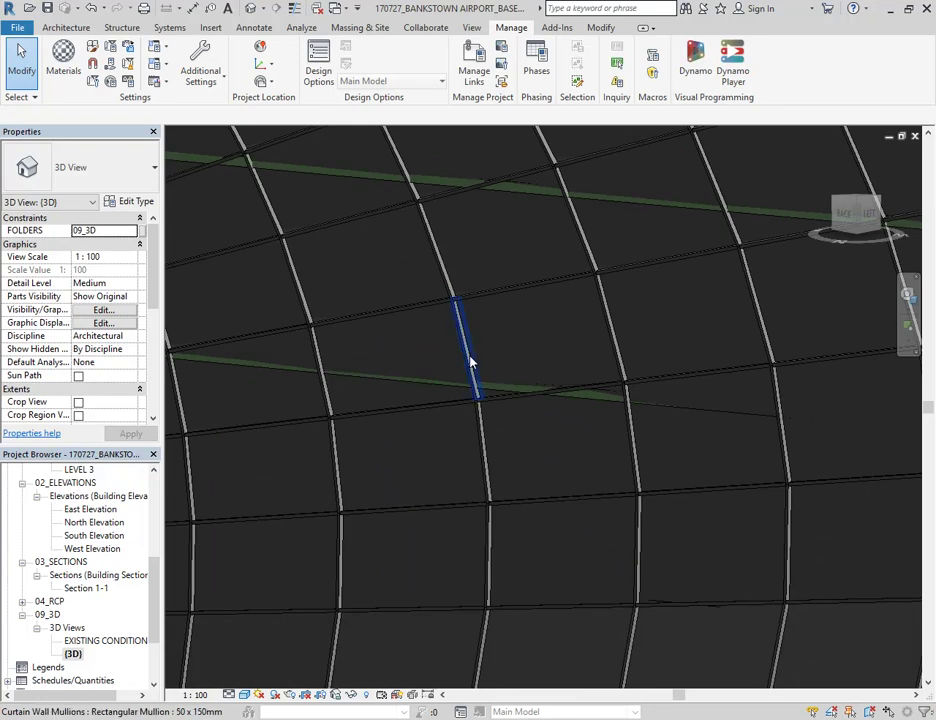
pyautogui.press('Tab')
pyautogui.press('Tab')
pyautogui.click(483, 349)
pyautogui.moveTo(483, 349); pyautogui.dragTo(458, 363, button='middle')
pyautogui.scroll(2, 458, 363)
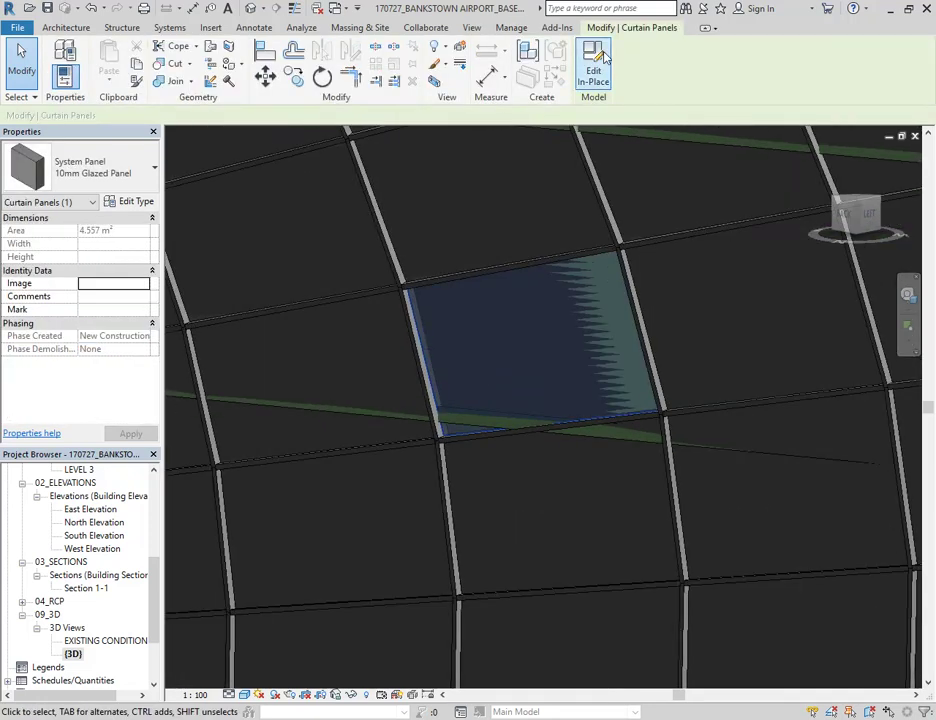
pyautogui.click(130, 201)
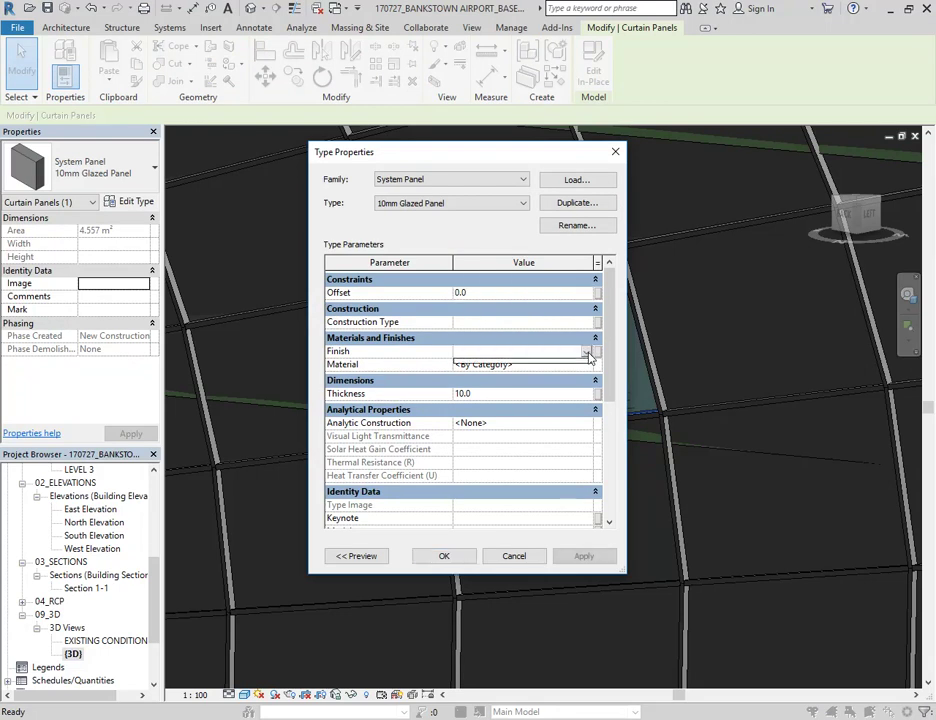
pyautogui.click(583, 352)
pyautogui.click(570, 366)
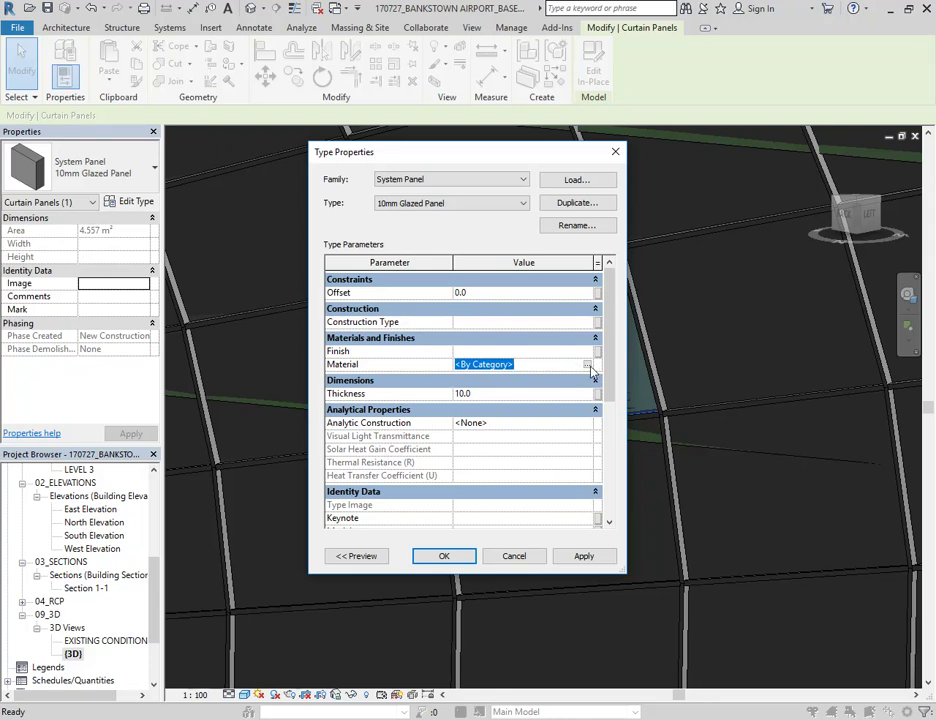
pyautogui.click(588, 365)
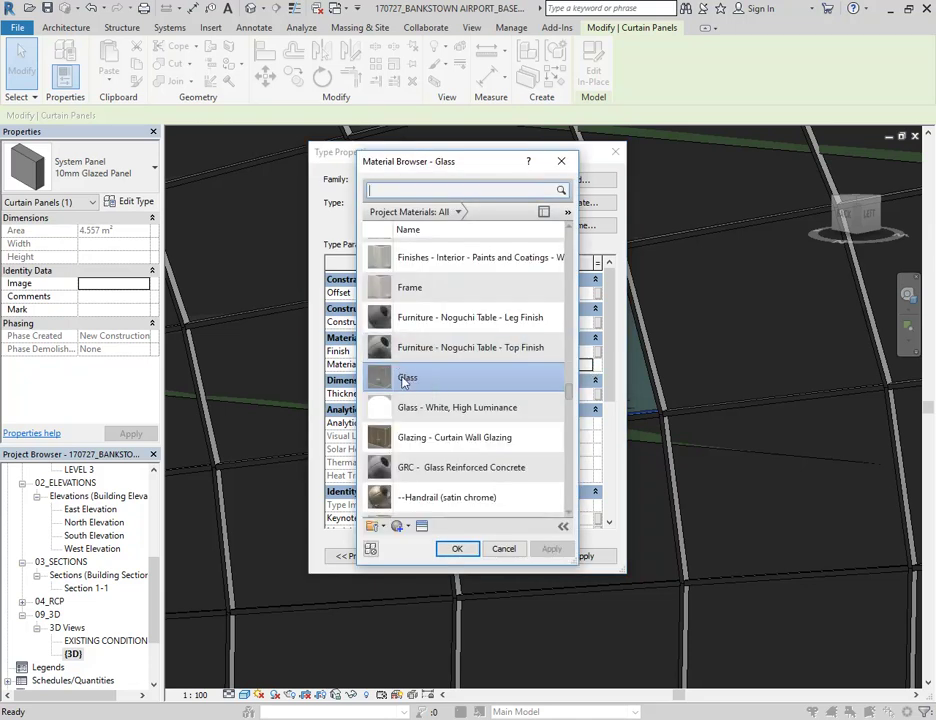
pyautogui.click(461, 550)
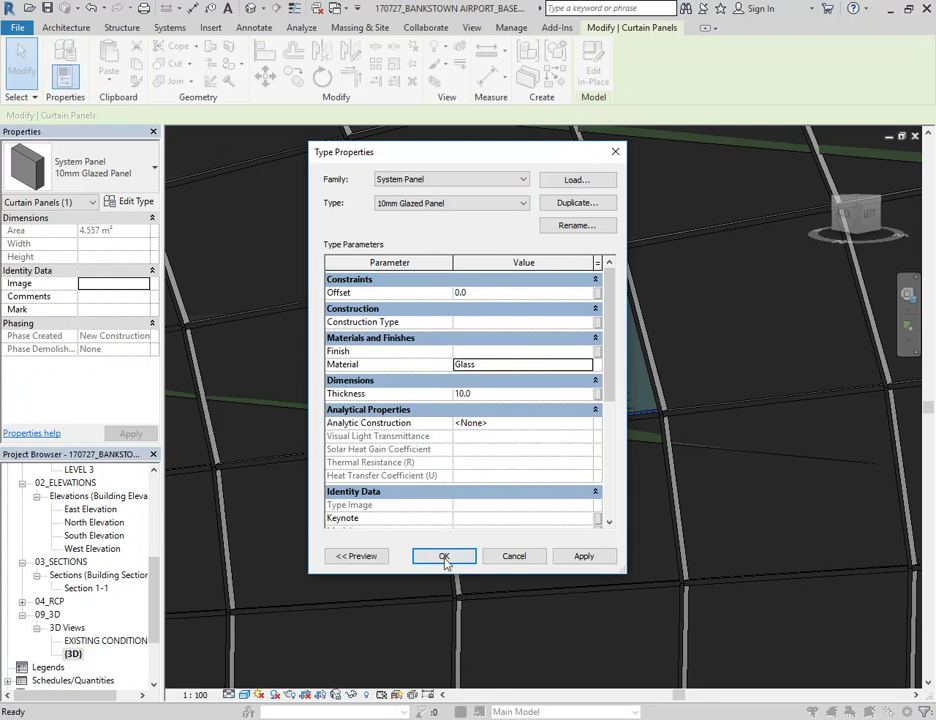
pyautogui.click(468, 556)
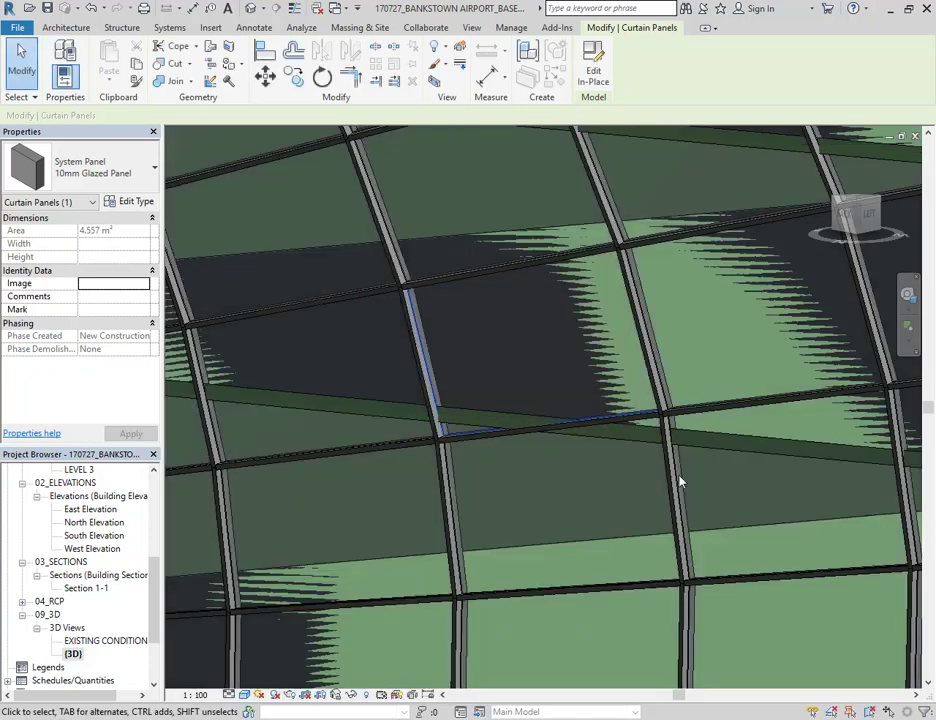
pyautogui.press('Escape')
# Step: Switch the mass display from form and floors to Show Mass by View Settings in the {3D} view
pyautogui.scroll(-6, 563, 506)
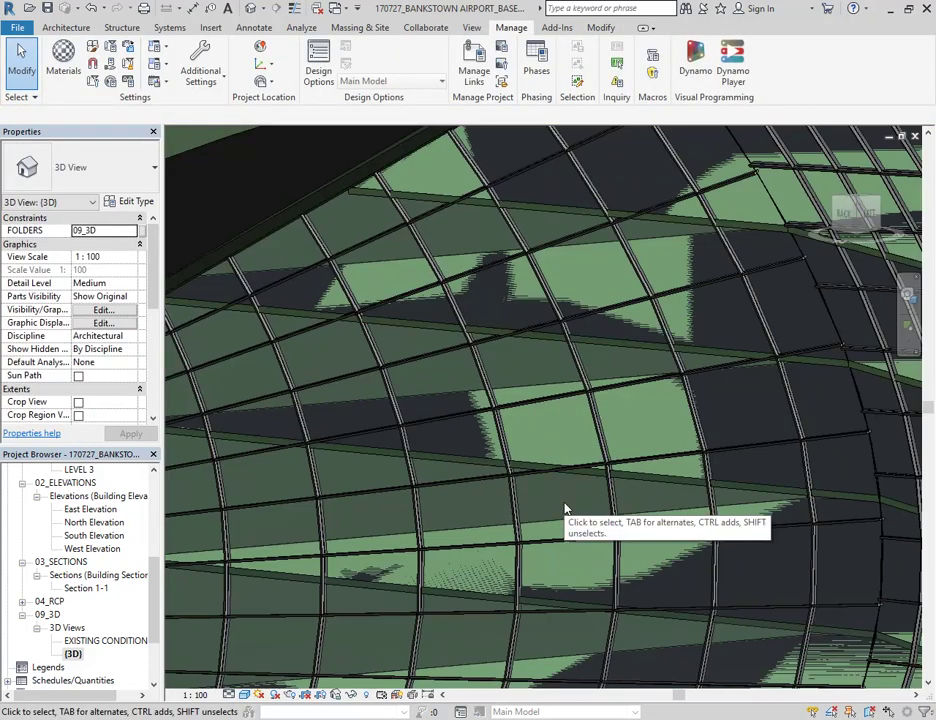
pyautogui.moveTo(562, 506); pyautogui.dragTo(446, 399, button='middle')
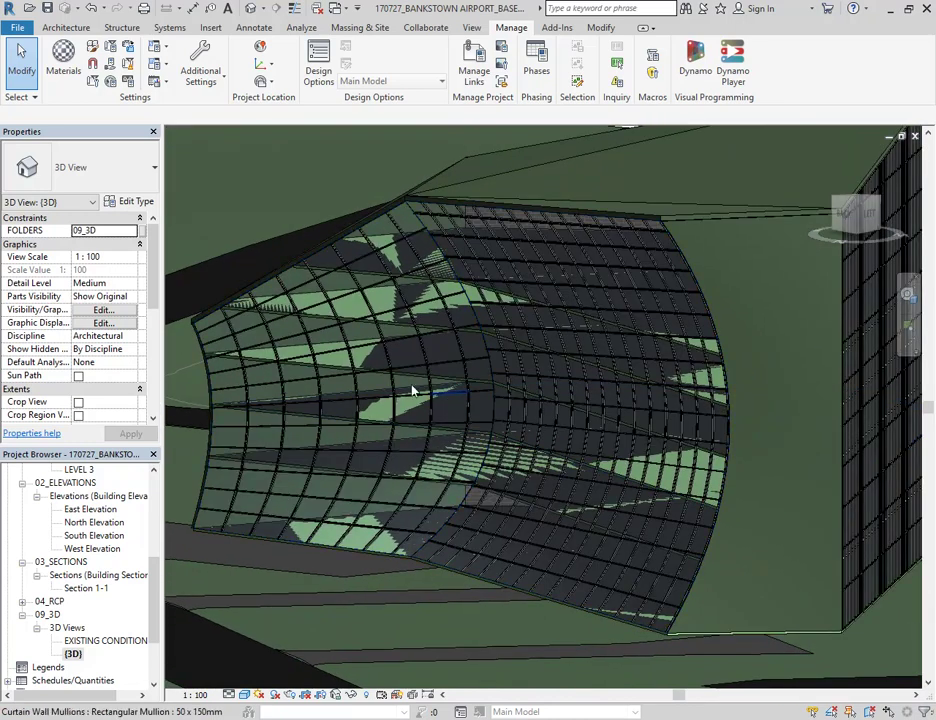
pyautogui.scroll(3, 407, 300)
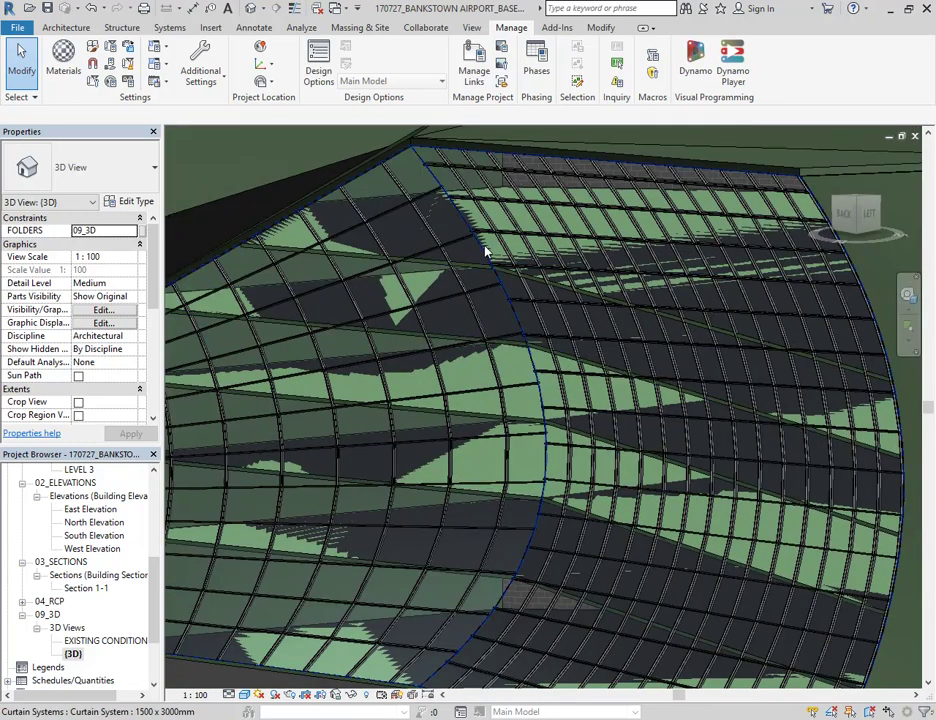
pyautogui.scroll(-3, 512, 474)
pyautogui.scroll(-3, 512, 474)
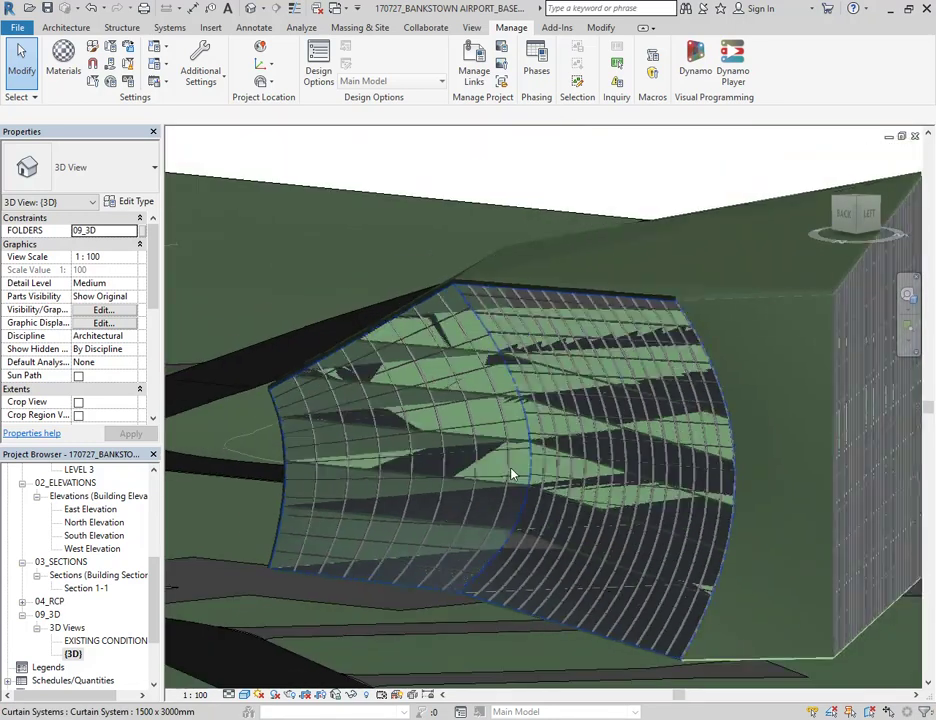
pyautogui.keyDown('shift'); pyautogui.moveTo(740, 541); pyautogui.dragTo(833, 533, button='middle'); pyautogui.keyUp('shift')
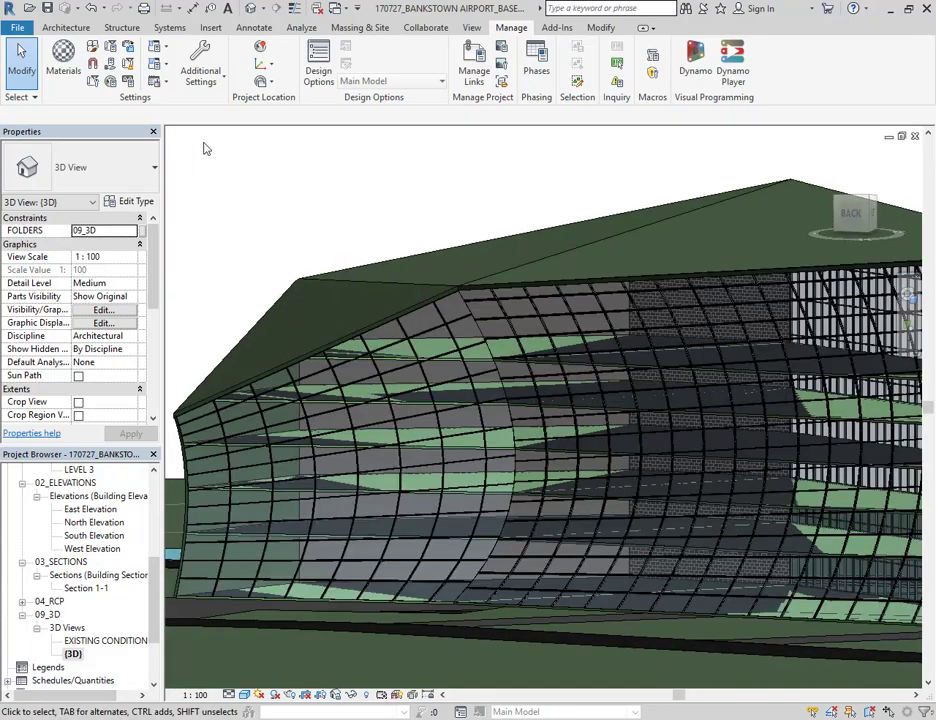
pyautogui.click(369, 29)
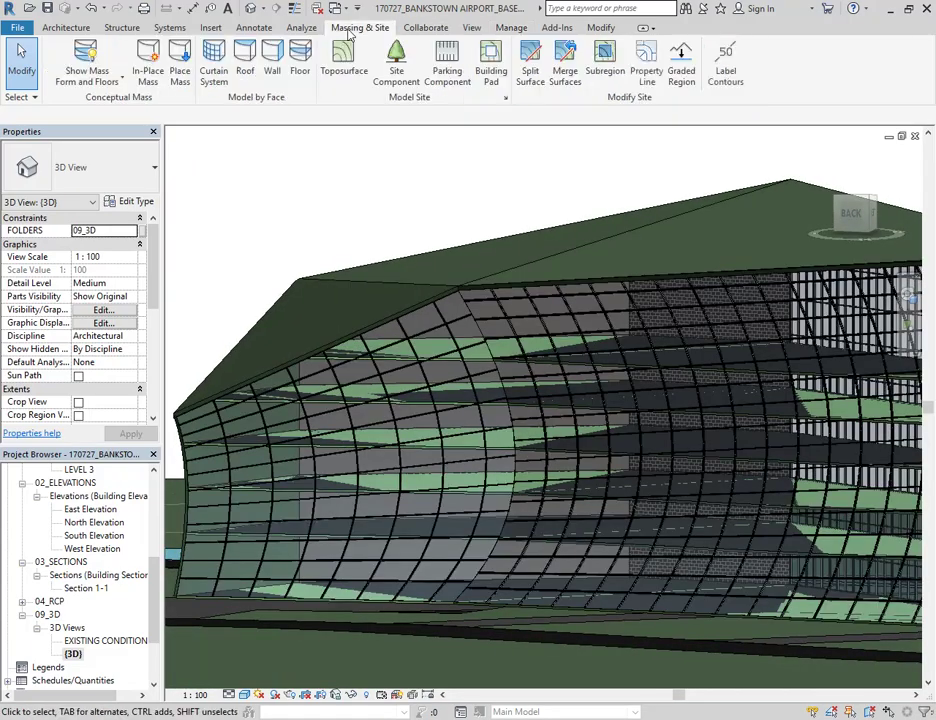
pyautogui.click(85, 58)
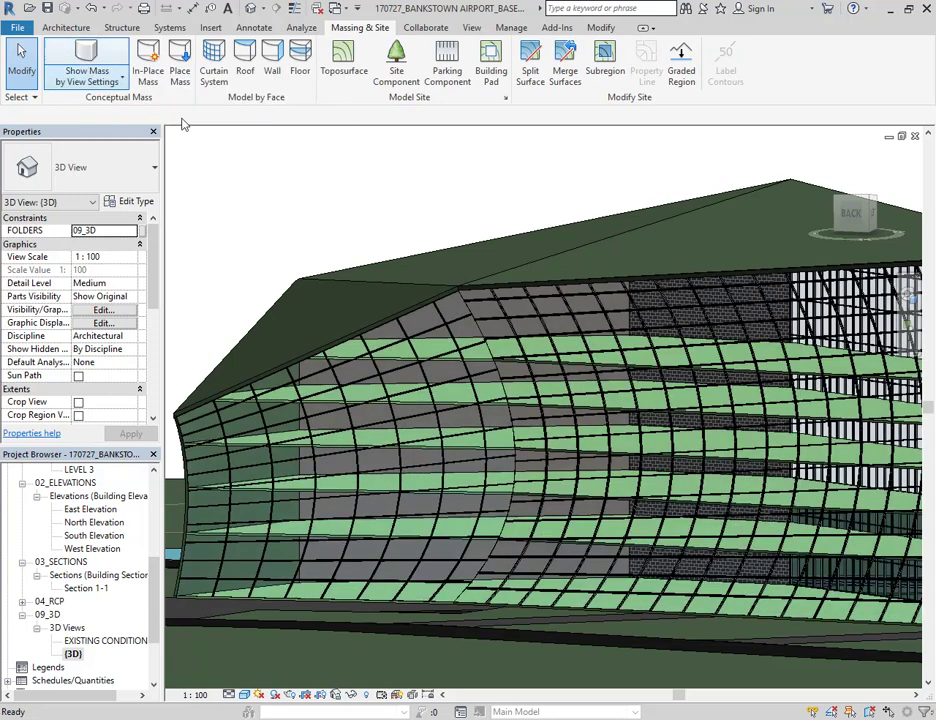
pyautogui.keyDown('shift'); pyautogui.moveTo(743, 461); pyautogui.dragTo(770, 535, button='middle'); pyautogui.keyUp('shift')
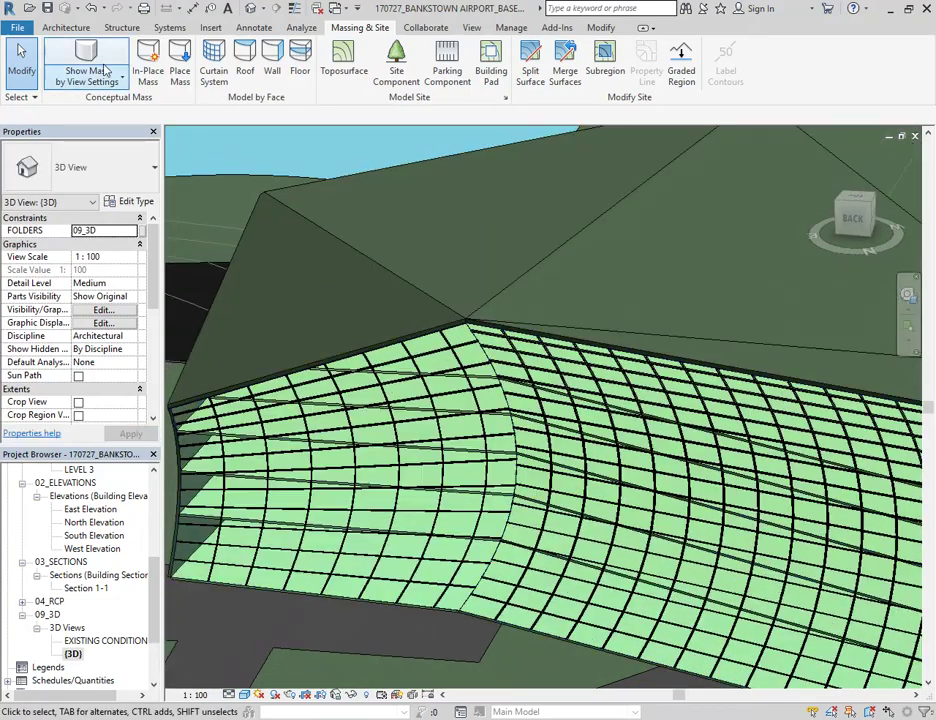
pyautogui.click(84, 56)
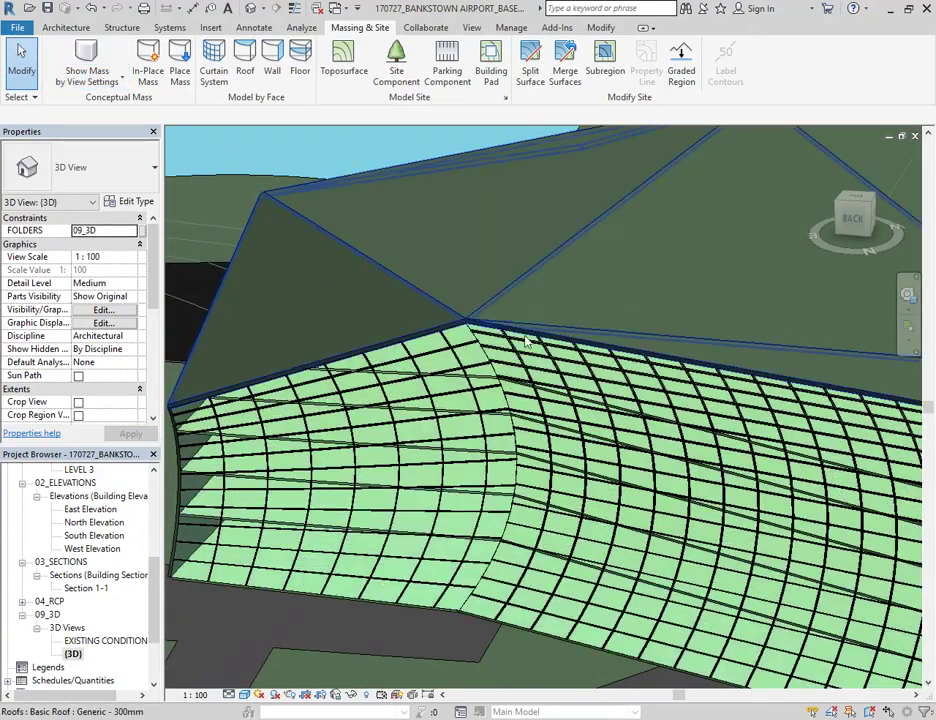
# Step: Duplicate the {3D} view with detailing
pyautogui.scroll(-3, 535, 355)
pyautogui.moveTo(518, 364); pyautogui.dragTo(464, 376, button='middle')
pyautogui.moveTo(560, 452); pyautogui.dragTo(521, 452, button='middle')
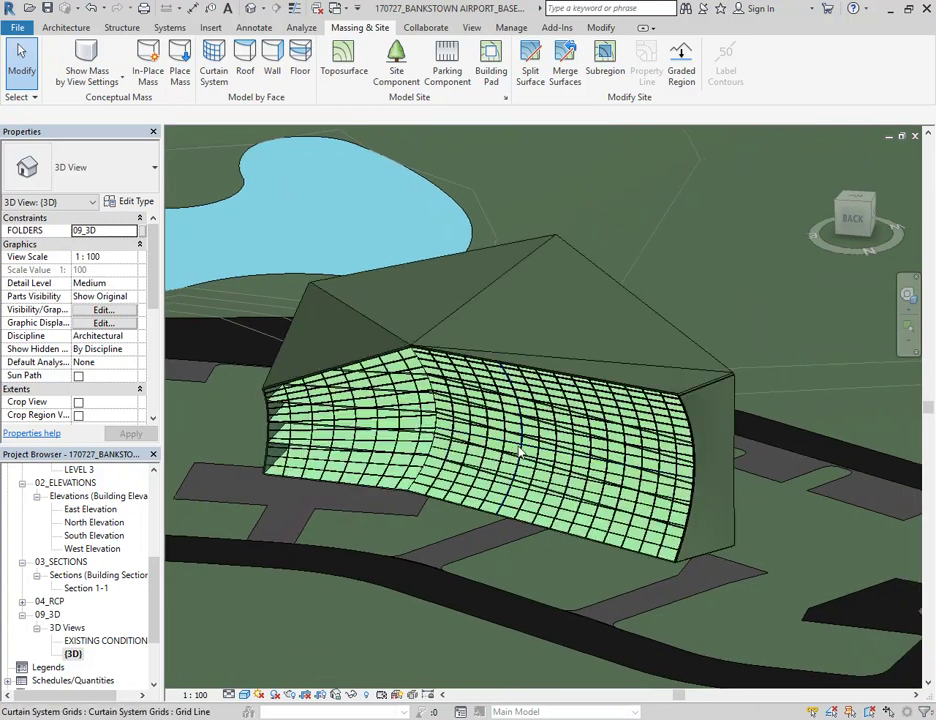
pyautogui.rightClick(72, 656)
pyautogui.moveTo(194, 468)
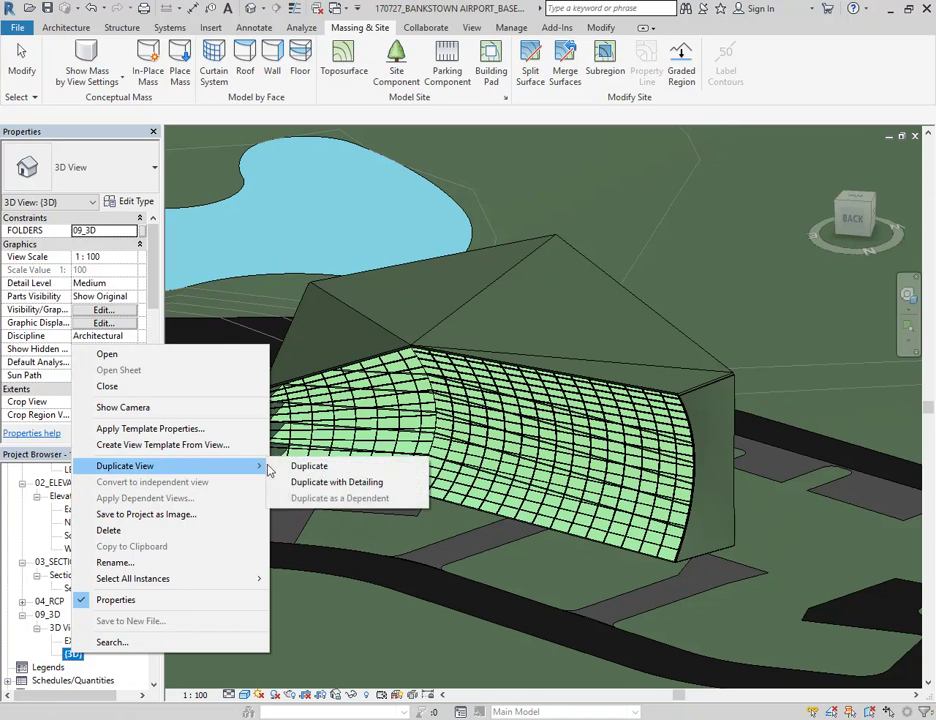
pyautogui.click(337, 484)
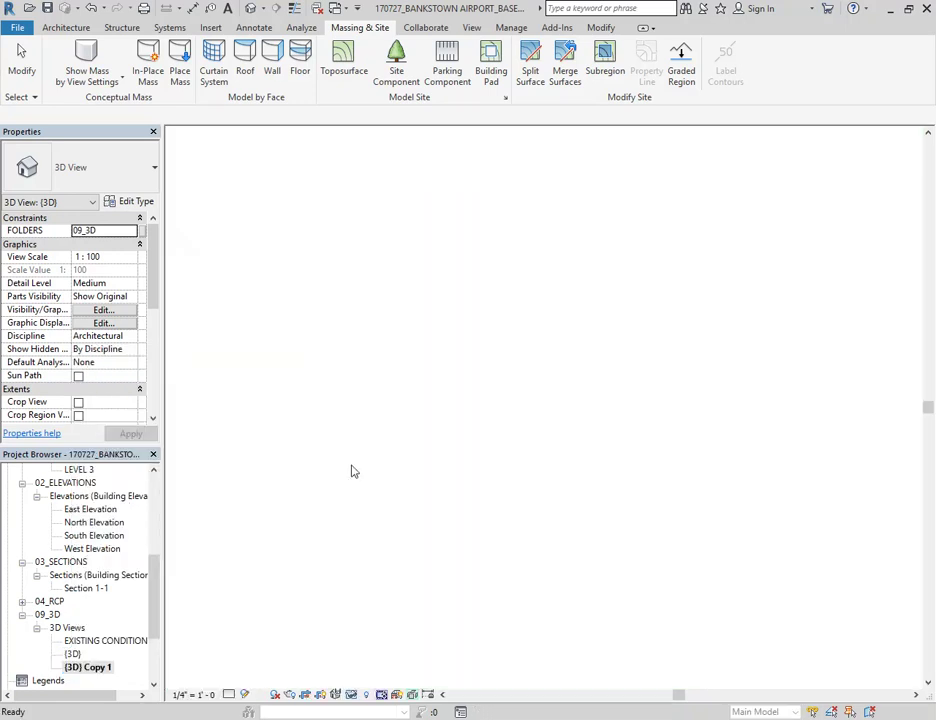
# Step: Rename the duplicated 3D view as Massing
pyautogui.scroll(5, 598, 407)
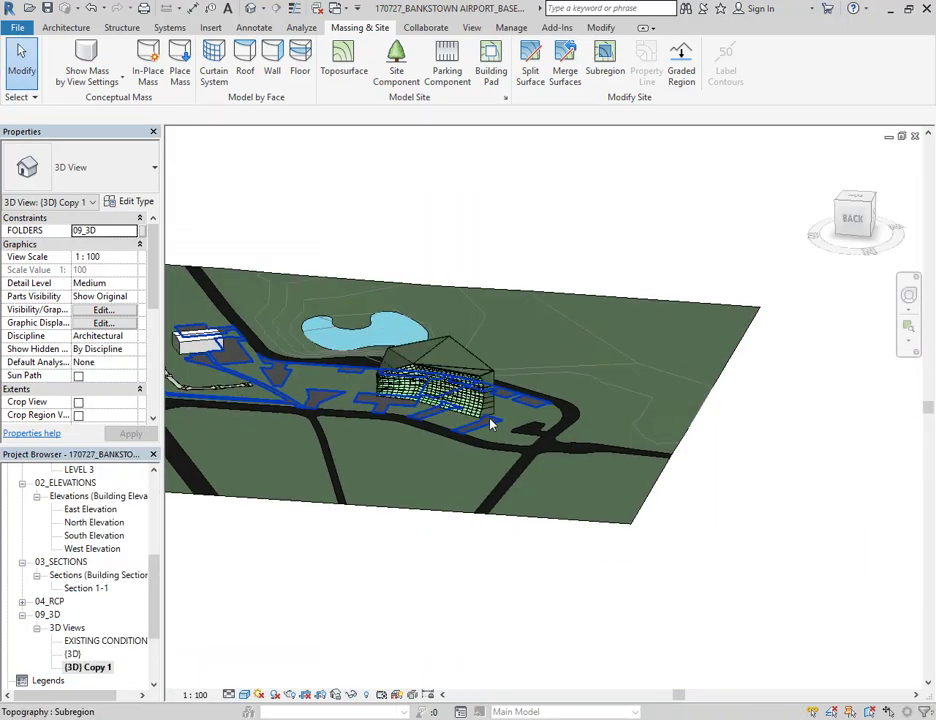
pyautogui.click(88, 667)
pyautogui.rightClick(88, 672)
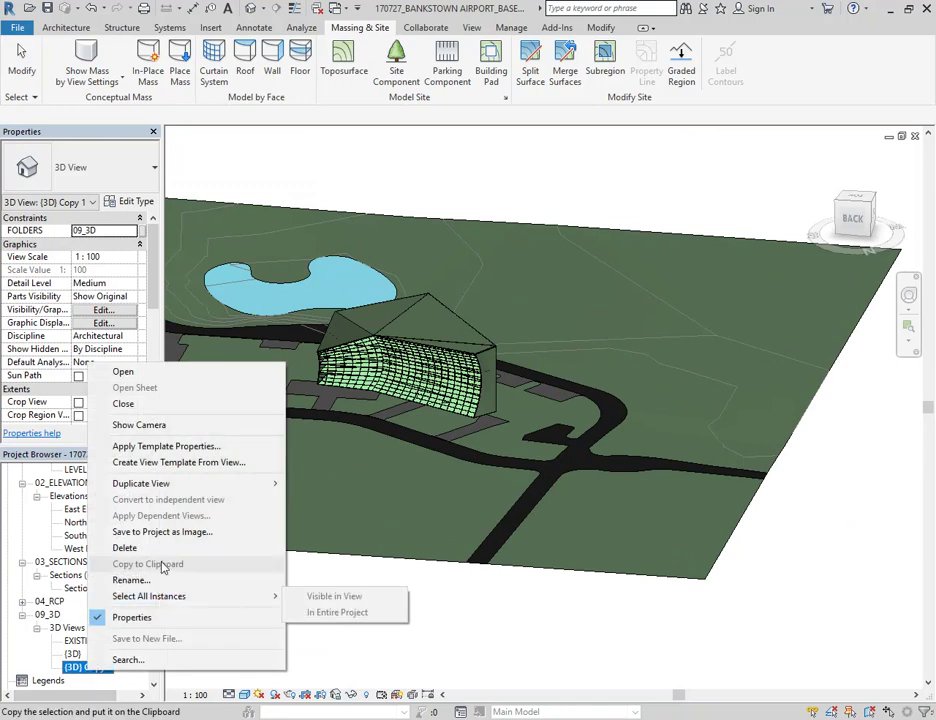
pyautogui.click(150, 579)
pyautogui.write('Ma')
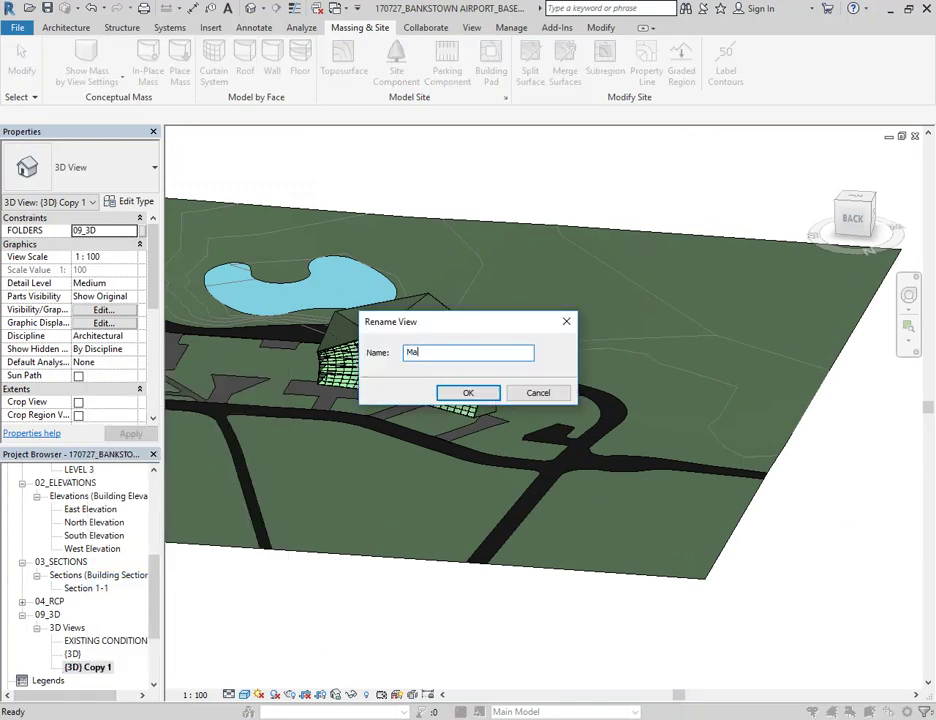
pyautogui.write('ssing')
pyautogui.press('Return')
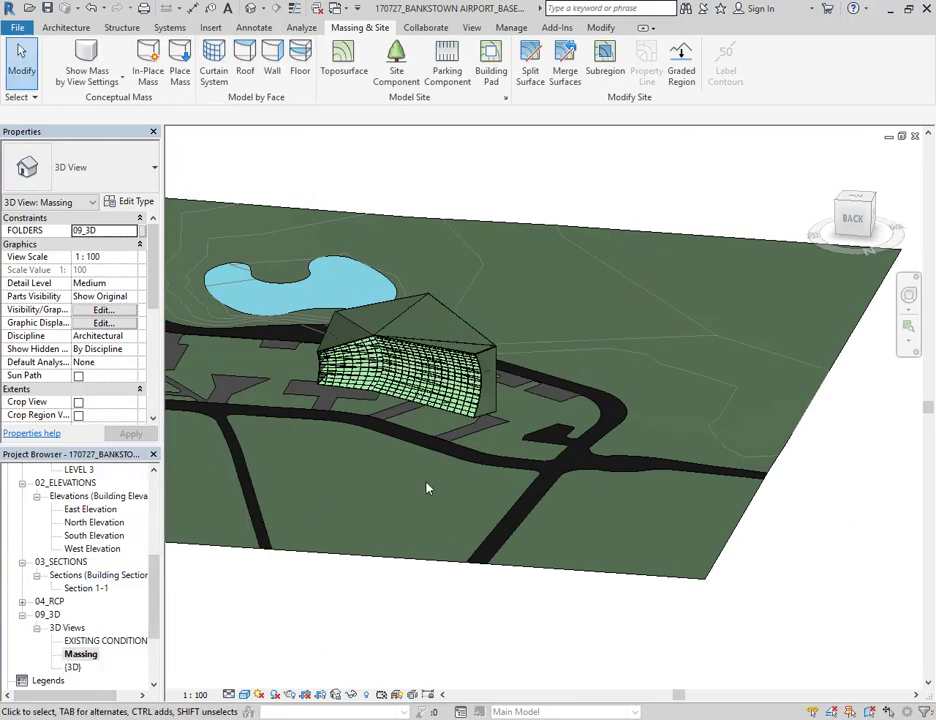
# Step: Turn off the visibility of all model categories other than Mass in the Massing view's Visibility/Graphic Overrides
pyautogui.scroll(2, 401, 349)
pyautogui.moveTo(535, 408); pyautogui.dragTo(627, 464, button='middle')
pyautogui.scroll(1, 497, 478)
pyautogui.moveTo(530, 467); pyautogui.dragTo(395, 430, button='middle')
pyautogui.scroll(2, 397, 431)
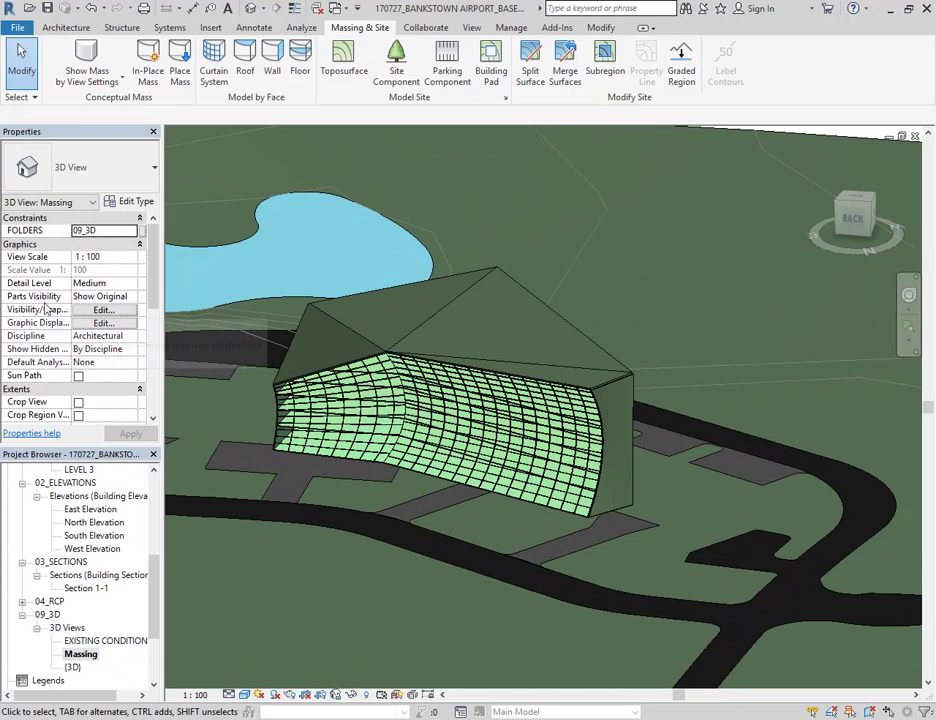
pyautogui.click(104, 310)
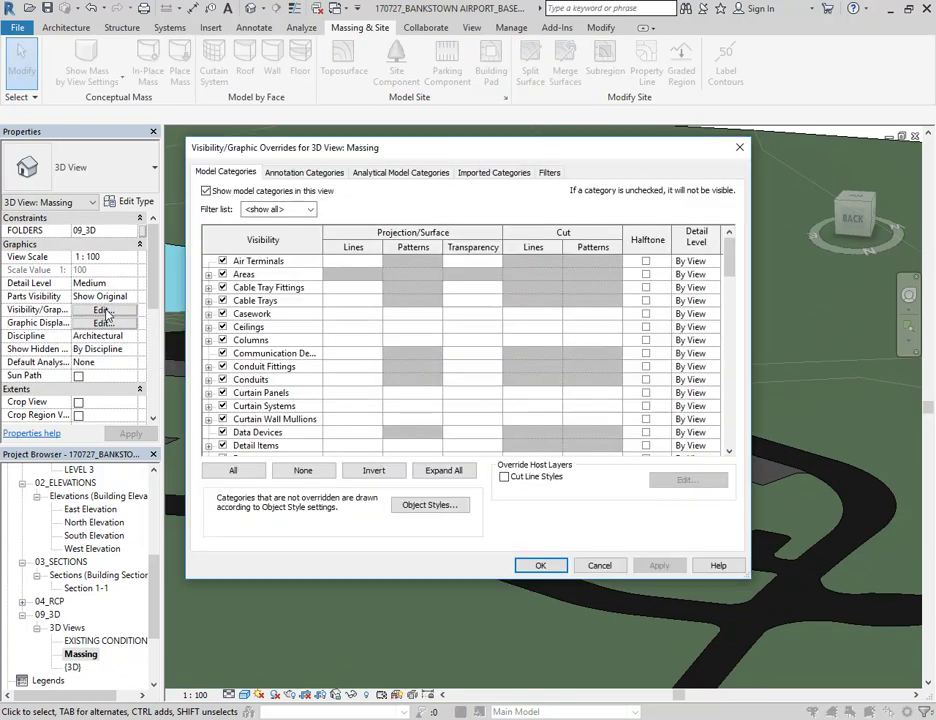
pyautogui.click(251, 261)
pyautogui.scroll(-20, 300, 380)
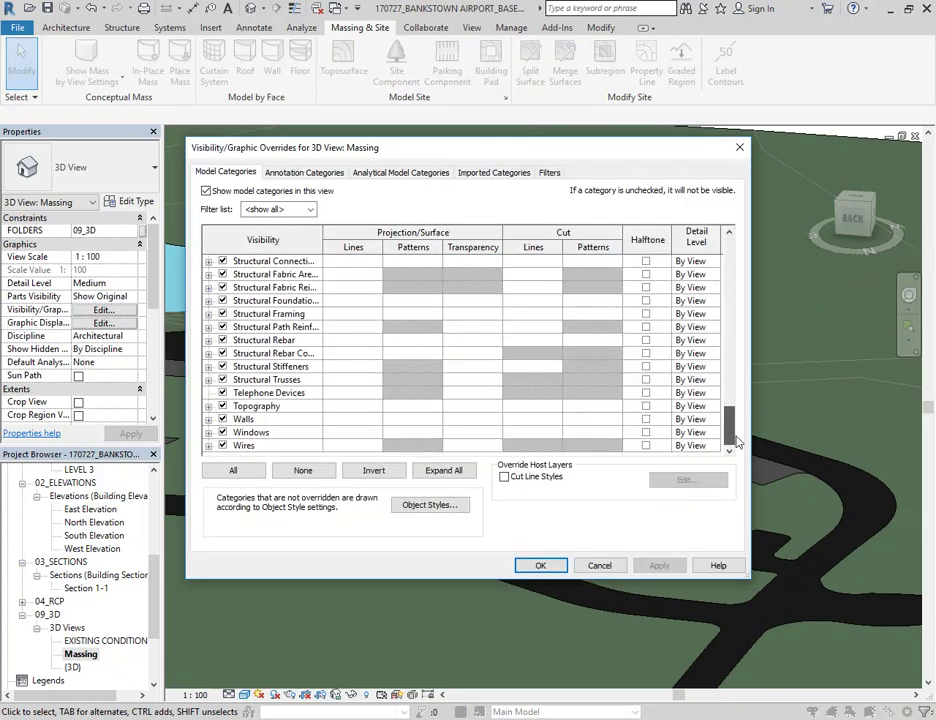
pyautogui.keyDown('shift'); pyautogui.click(240, 446); pyautogui.keyUp('shift')
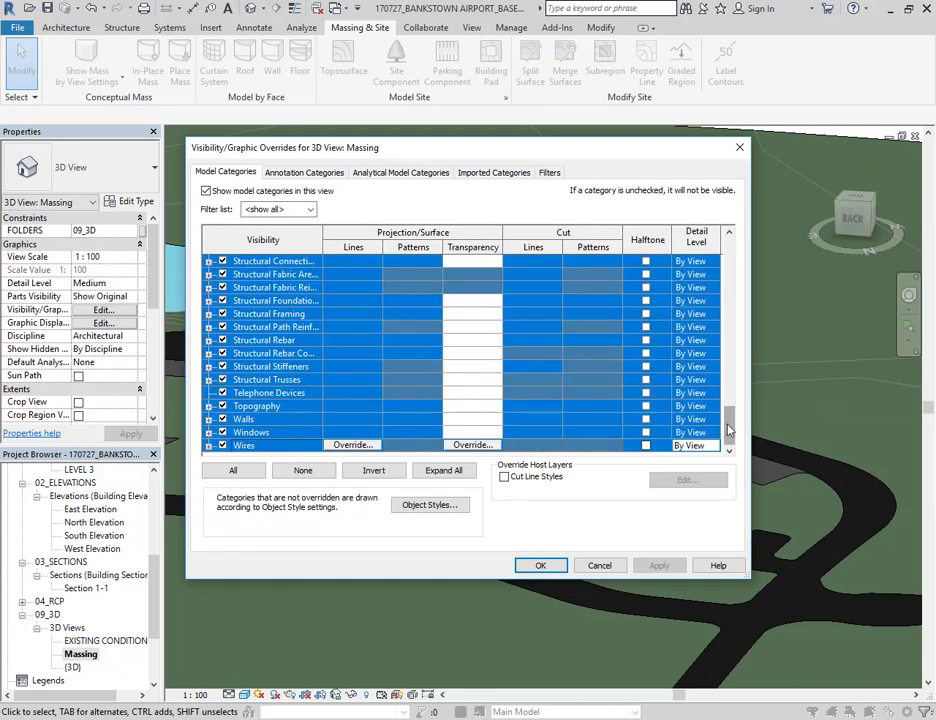
pyautogui.moveTo(728, 430); pyautogui.dragTo(730, 326)
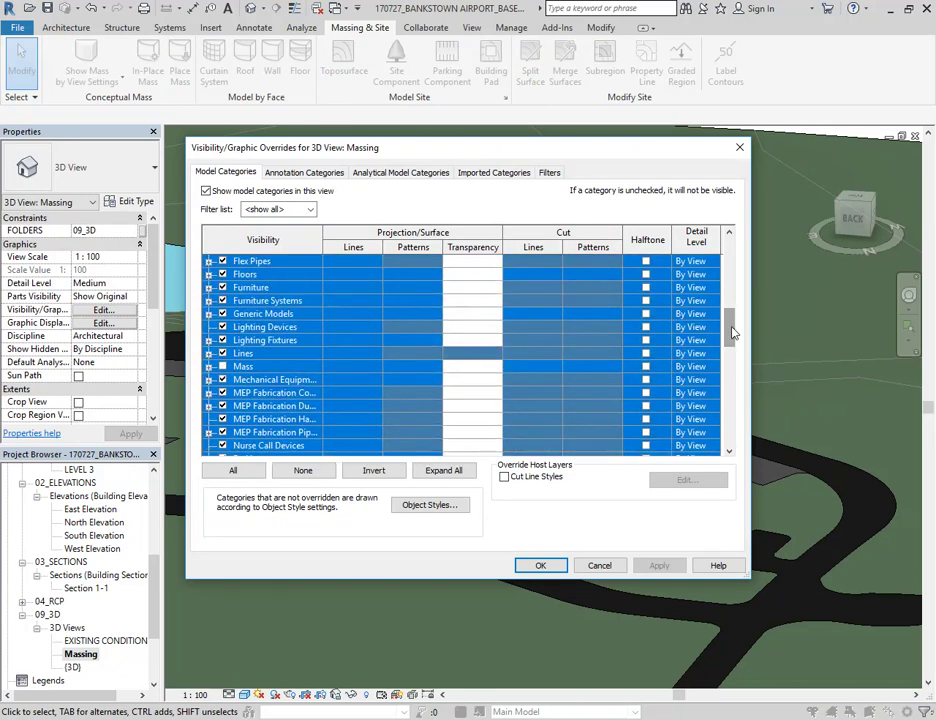
pyautogui.keyDown('ctrl'); pyautogui.click(246, 368); pyautogui.keyUp('ctrl')
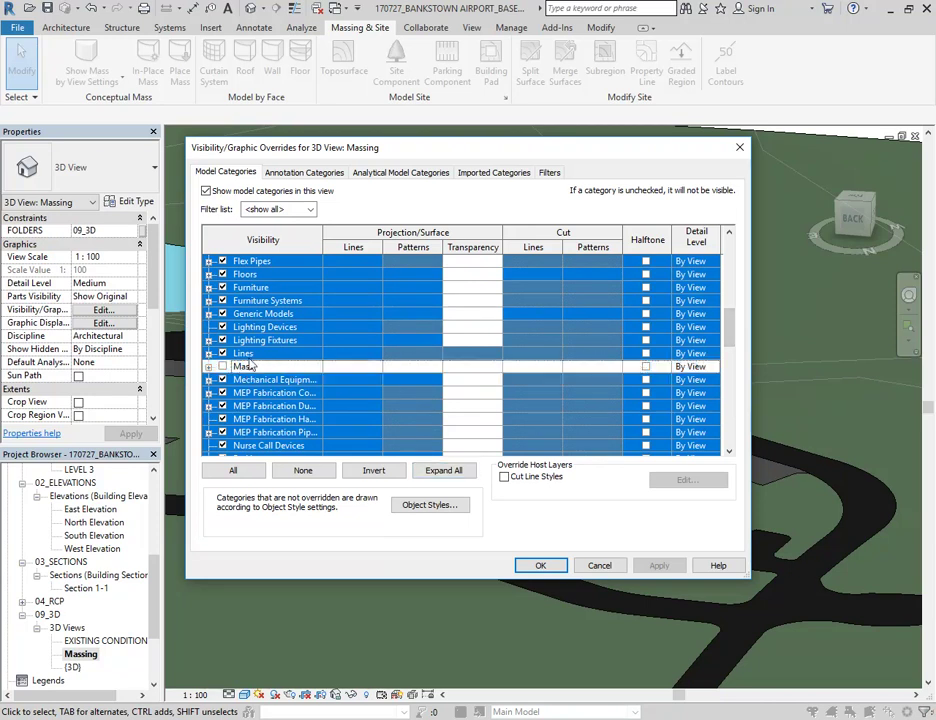
pyautogui.click(222, 354)
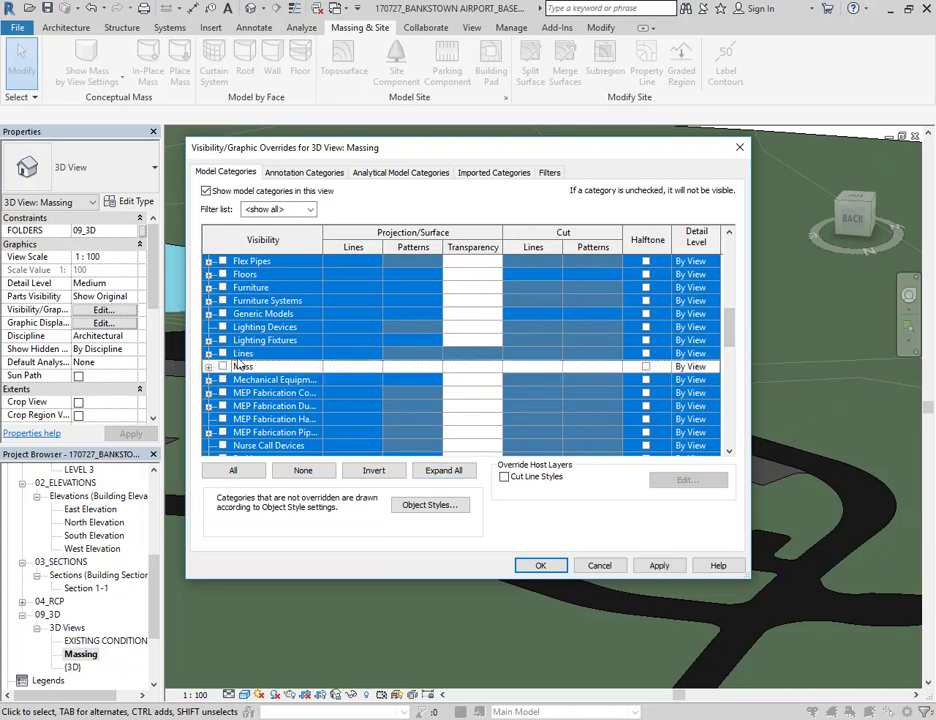
# Step: Make the Mass category visible in the Massing view and accept the overrides
pyautogui.click(243, 367)
pyautogui.click(222, 367)
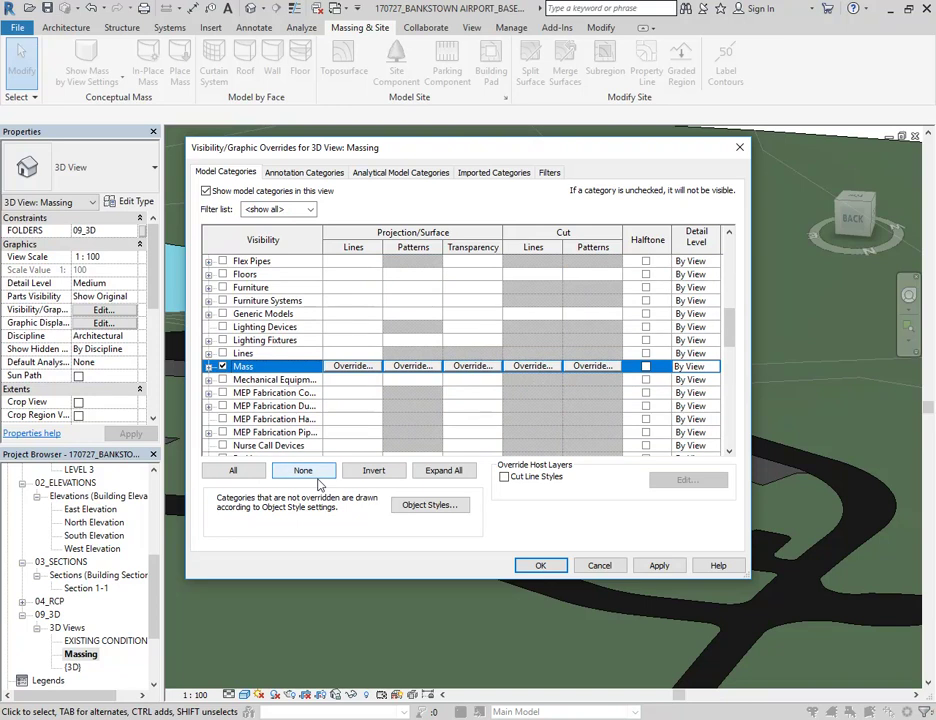
pyautogui.click(521, 567)
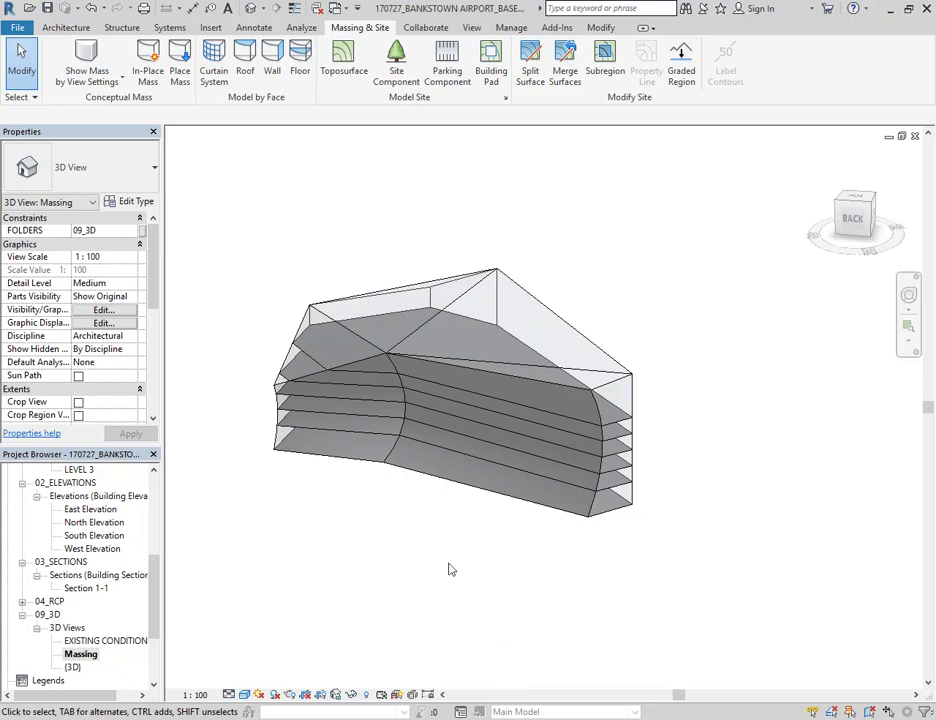
# Step: Return to the {3D} view and set the mass display to Show Mass Form and Floors
pyautogui.doubleClick(72, 666)
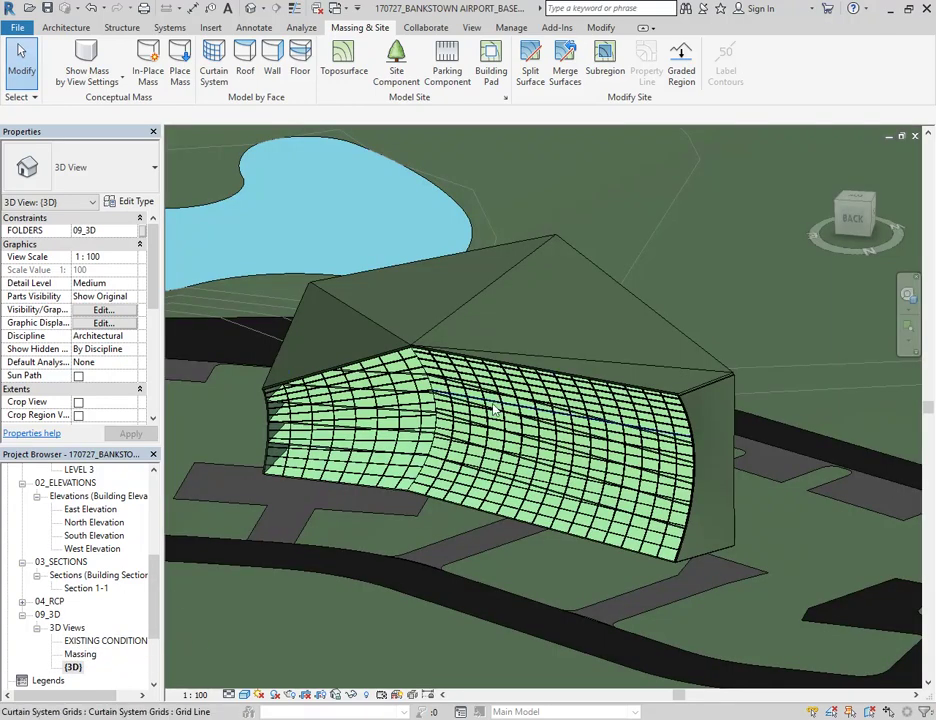
pyautogui.click(87, 55)
pyautogui.click(87, 55)
pyautogui.click(87, 55)
# Step: Open the Massing view and check how the mass and its floors appear under the two mass display settings
pyautogui.doubleClick(80, 654)
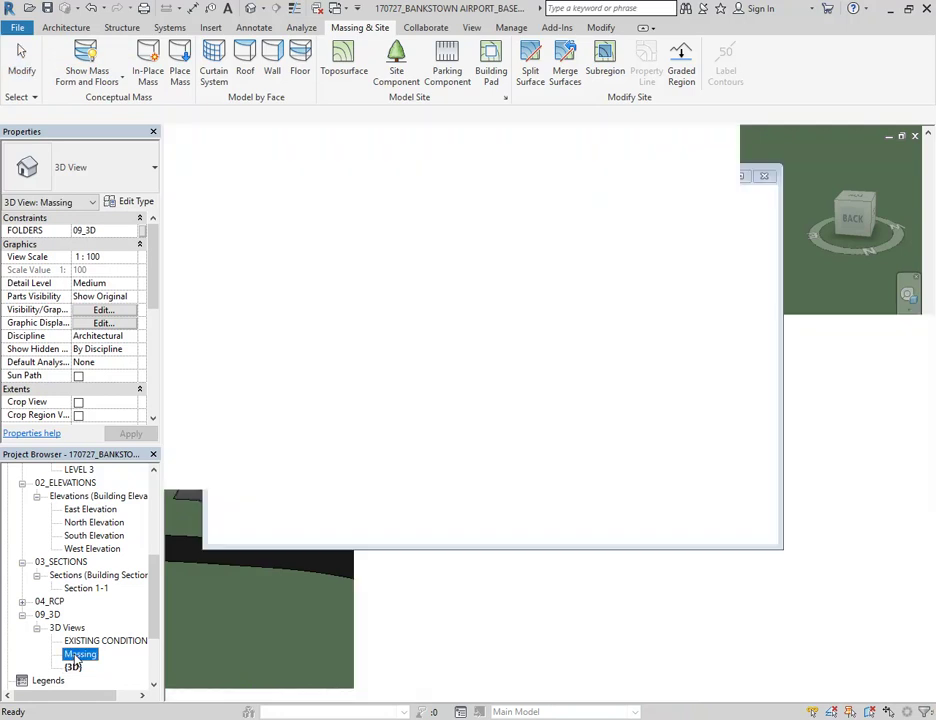
pyautogui.click(87, 55)
pyautogui.click(87, 55)
pyautogui.click(345, 458)
pyautogui.keyDown('shift'); pyautogui.moveTo(345, 458); pyautogui.dragTo(441, 584, button='middle'); pyautogui.keyUp('shift')
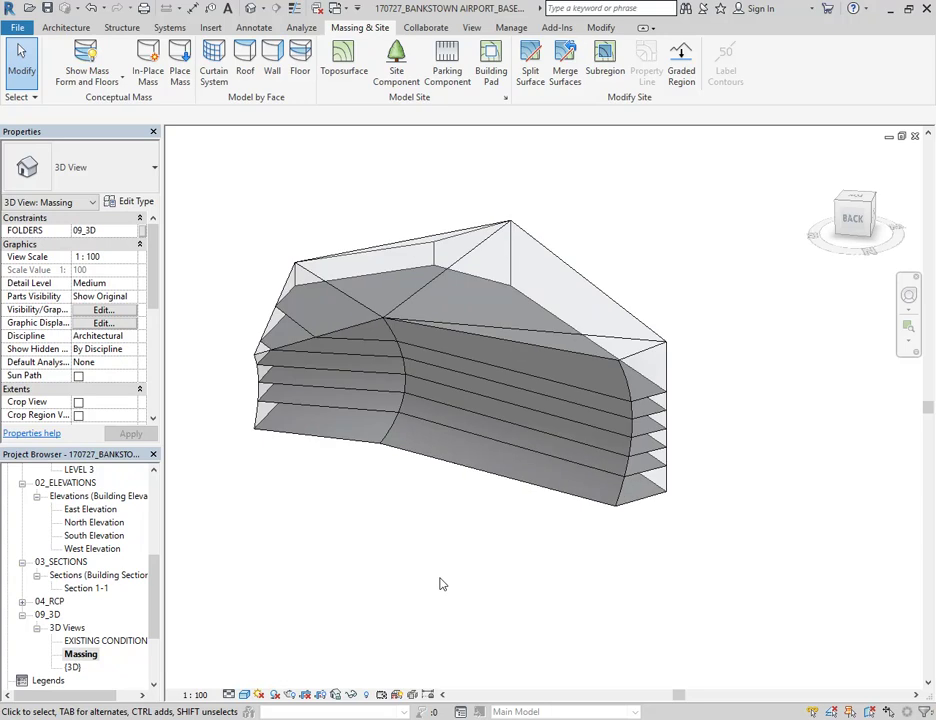
# Step: Return from the Massing view to the {3D} view and look at the terminal's curtain system and roof
pyautogui.keyDown('shift'); pyautogui.moveTo(441, 584); pyautogui.dragTo(359, 493, button='middle'); pyautogui.keyUp('shift')
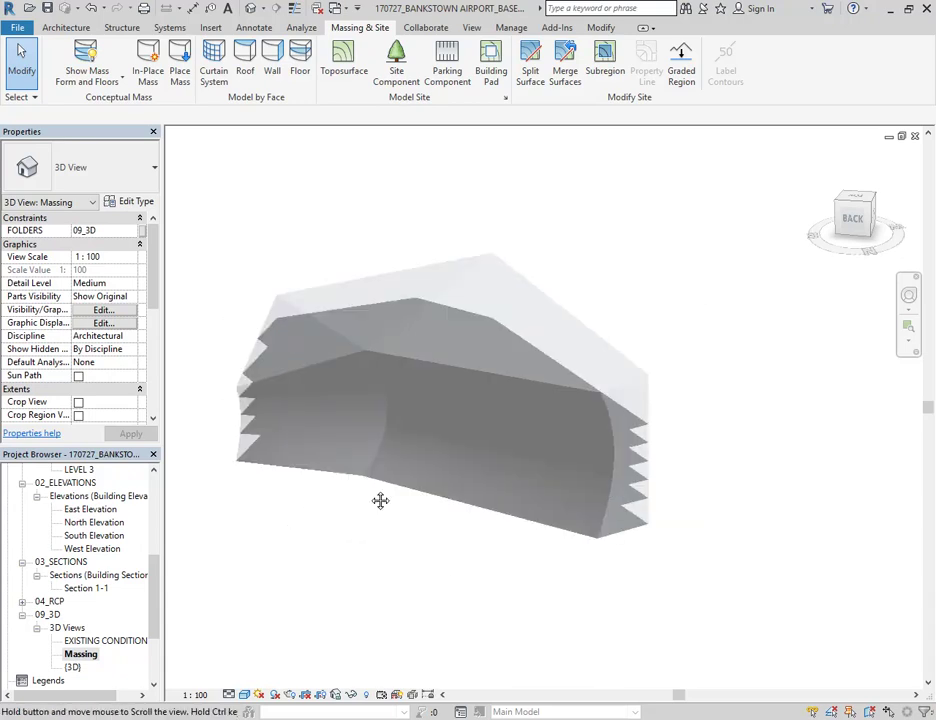
pyautogui.doubleClick(72, 666)
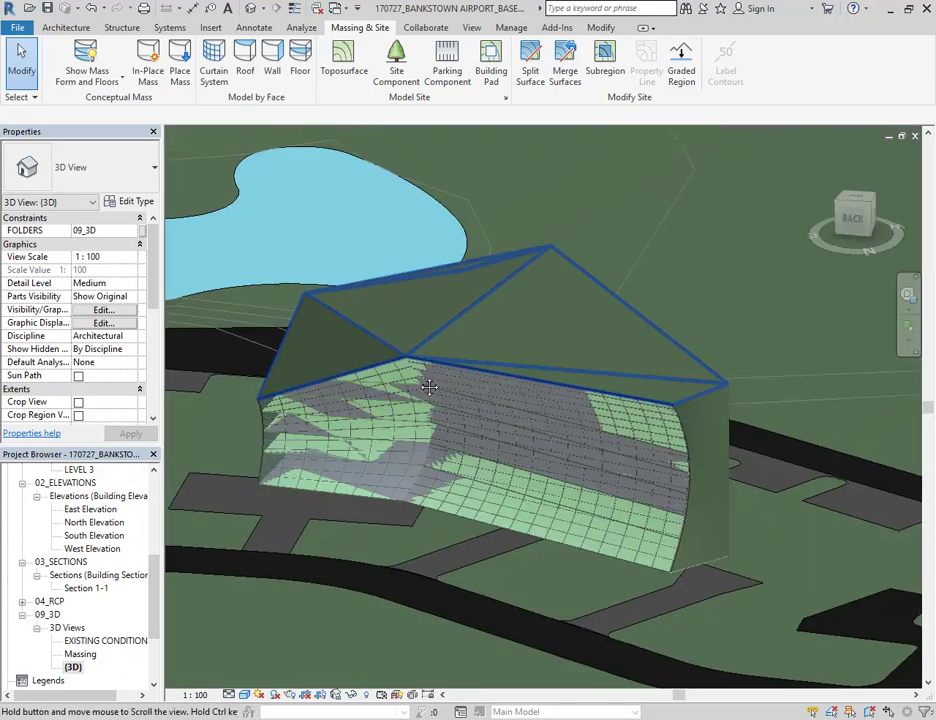
pyautogui.keyDown('shift'); pyautogui.moveTo(429, 387); pyautogui.dragTo(495, 520, button='middle'); pyautogui.keyUp('shift')
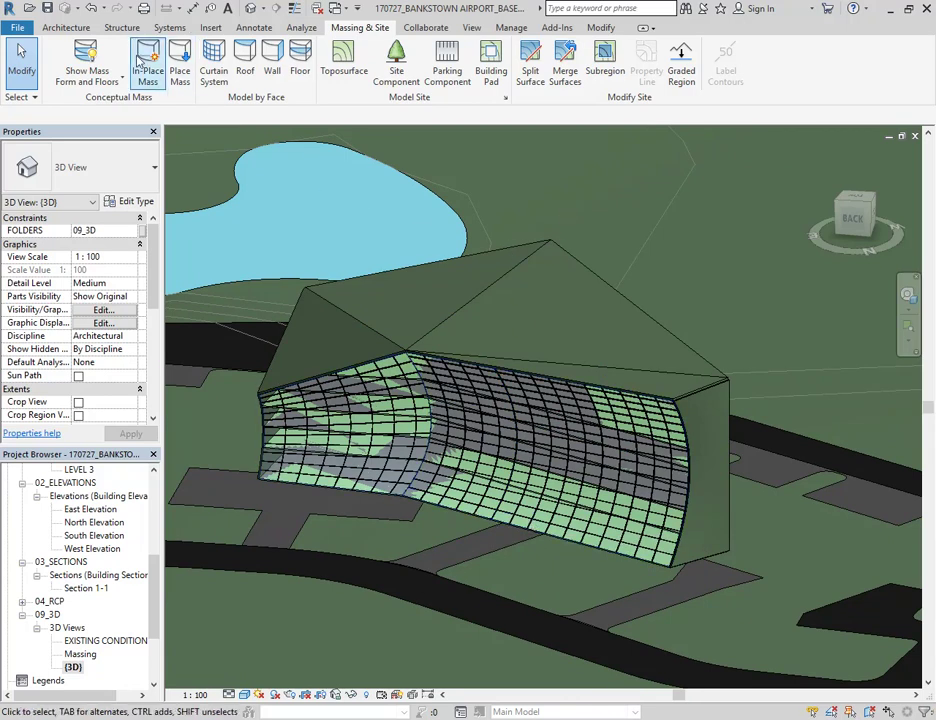
# Step: Start a new conceptual mass family and select the Metric Mass template
pyautogui.click(8, 8)
pyautogui.click(370, 115)
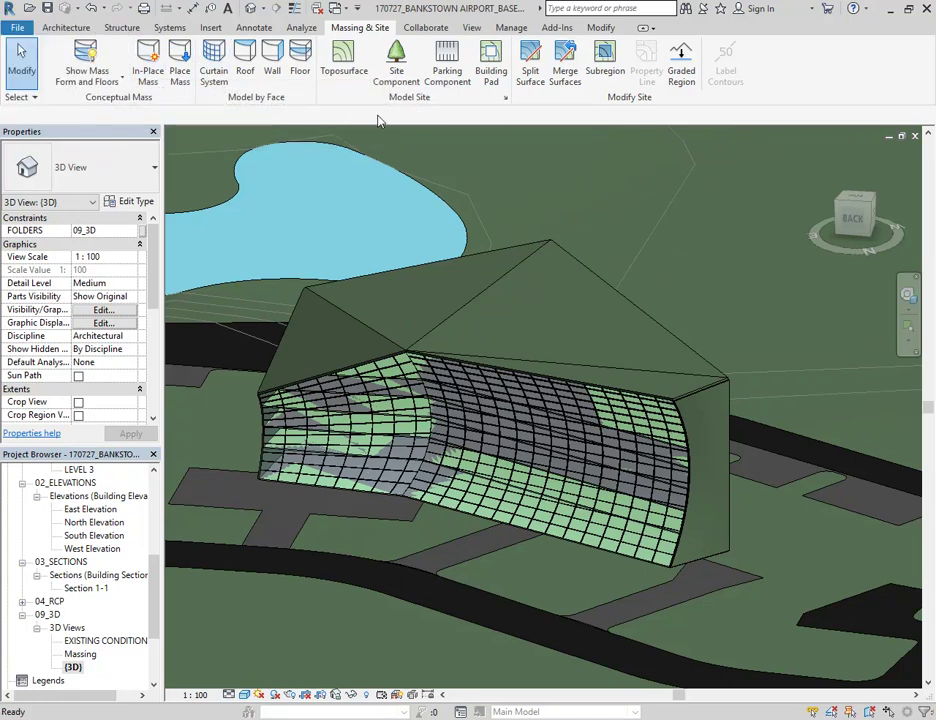
pyautogui.click(18, 28)
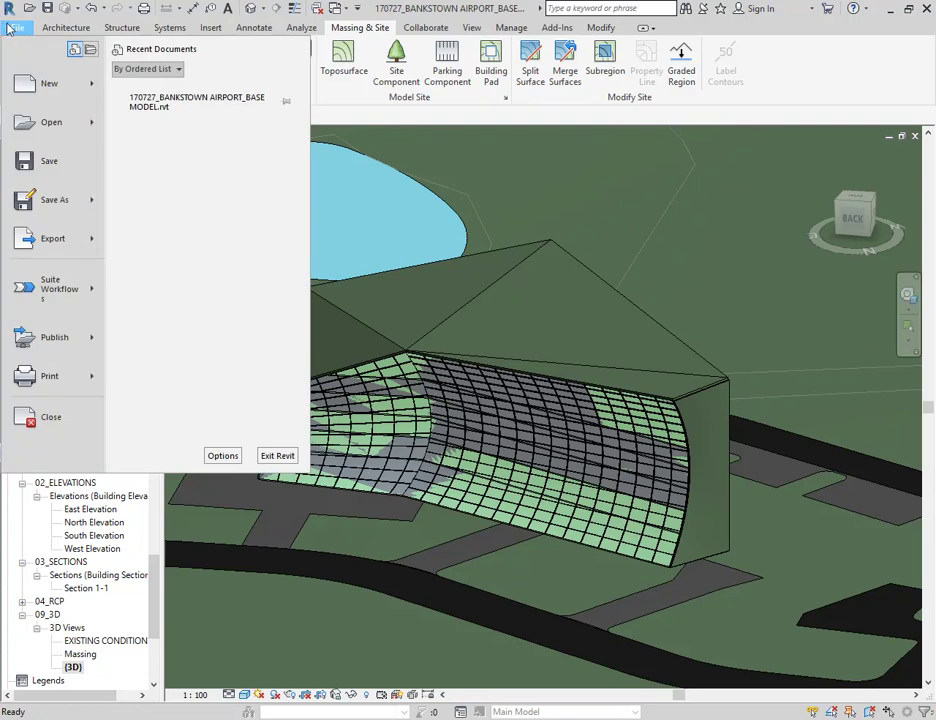
pyautogui.moveTo(97, 88)
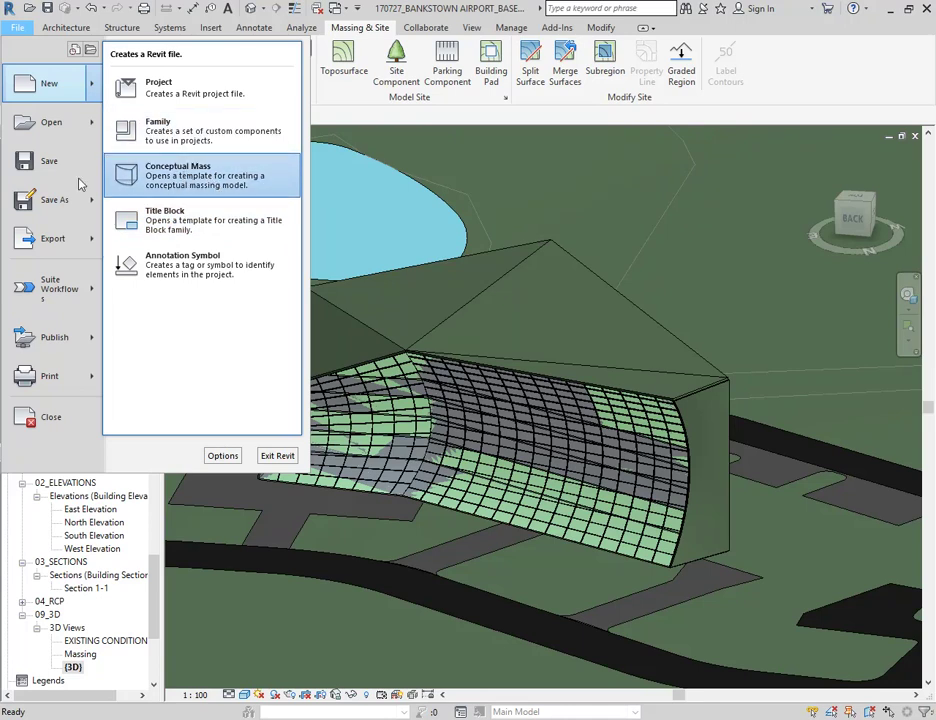
pyautogui.click(165, 180)
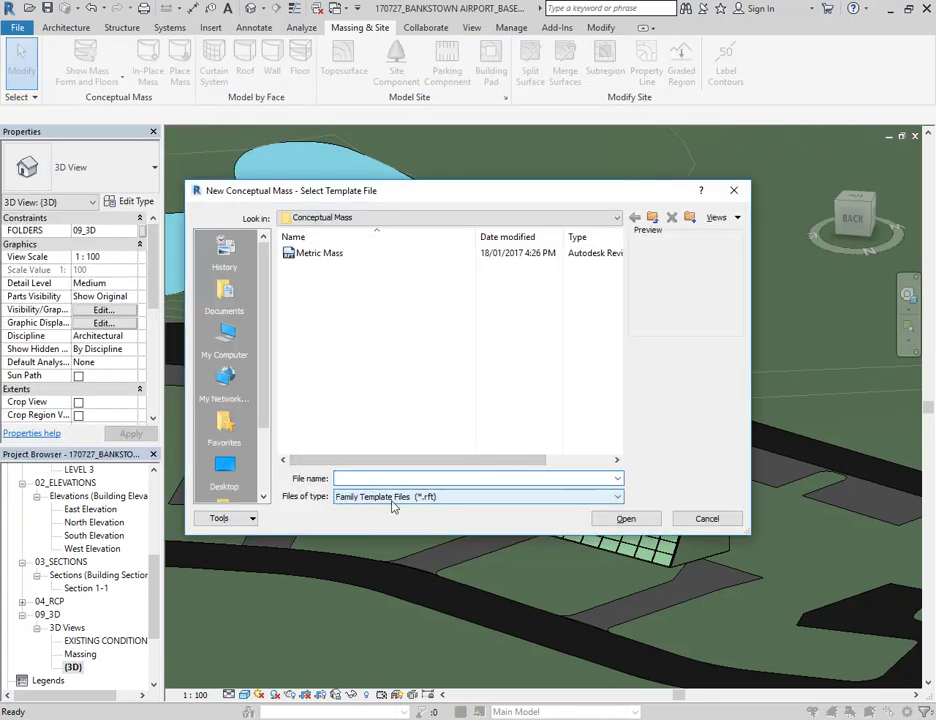
pyautogui.click(318, 257)
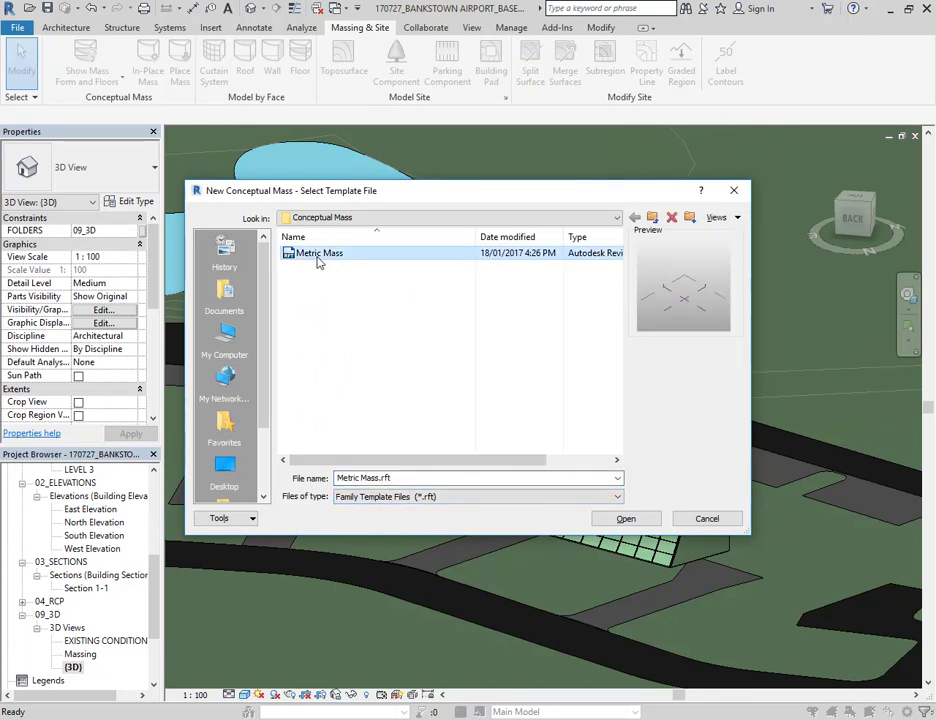
# Step: Look through the other family templates in the parent English folder, such as Metric Casework
pyautogui.click(653, 216)
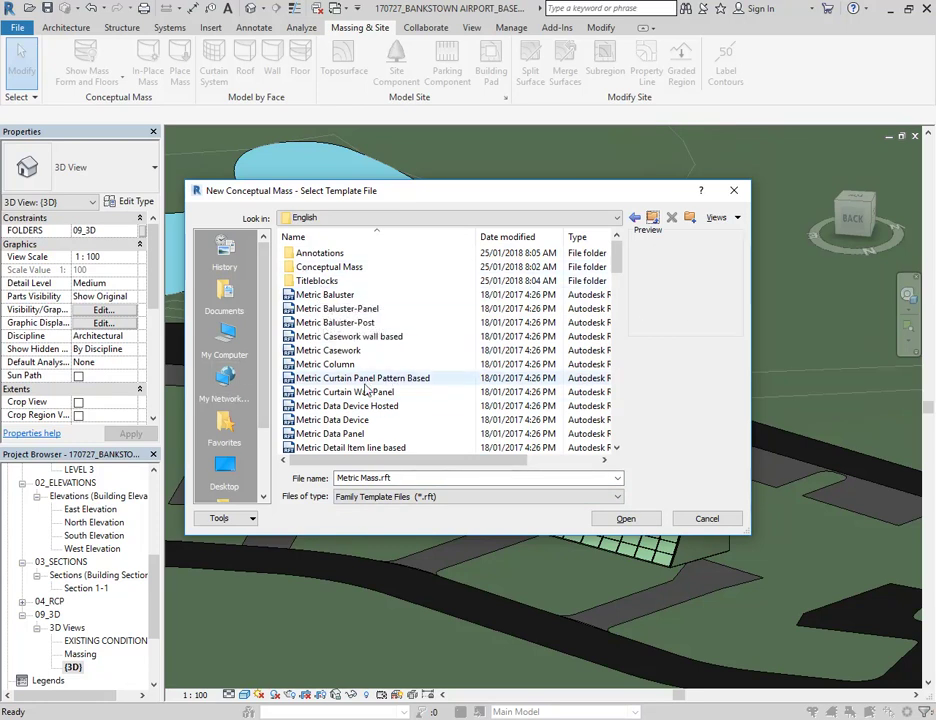
pyautogui.click(337, 451)
pyautogui.click(330, 336)
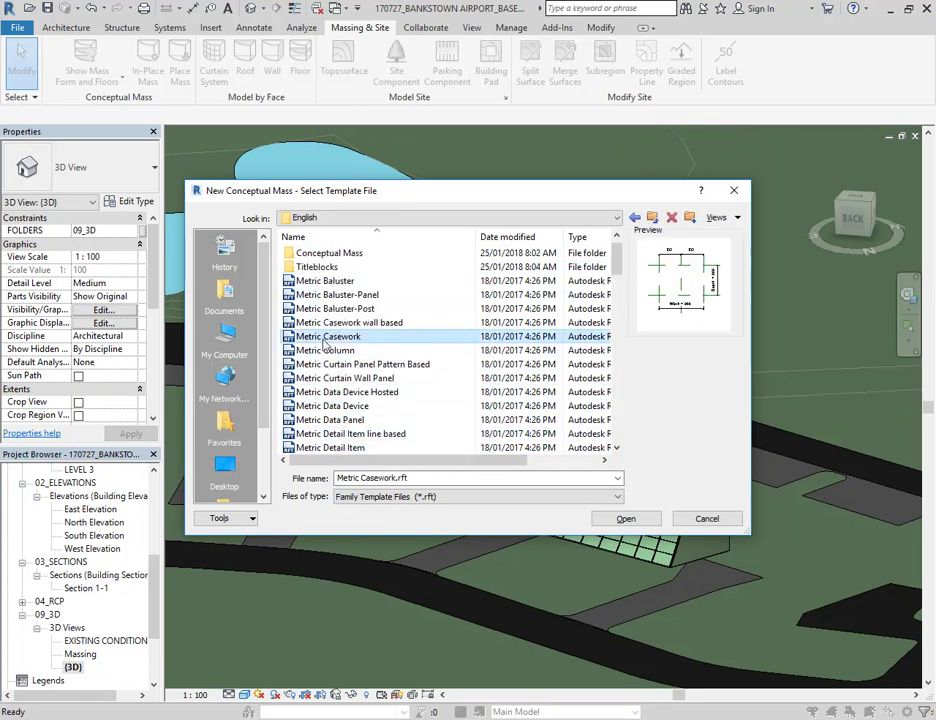
# Step: Go back into the Conceptual Mass folder and create the family from the Metric Mass template
pyautogui.doubleClick(329, 253)
pyautogui.click(330, 254)
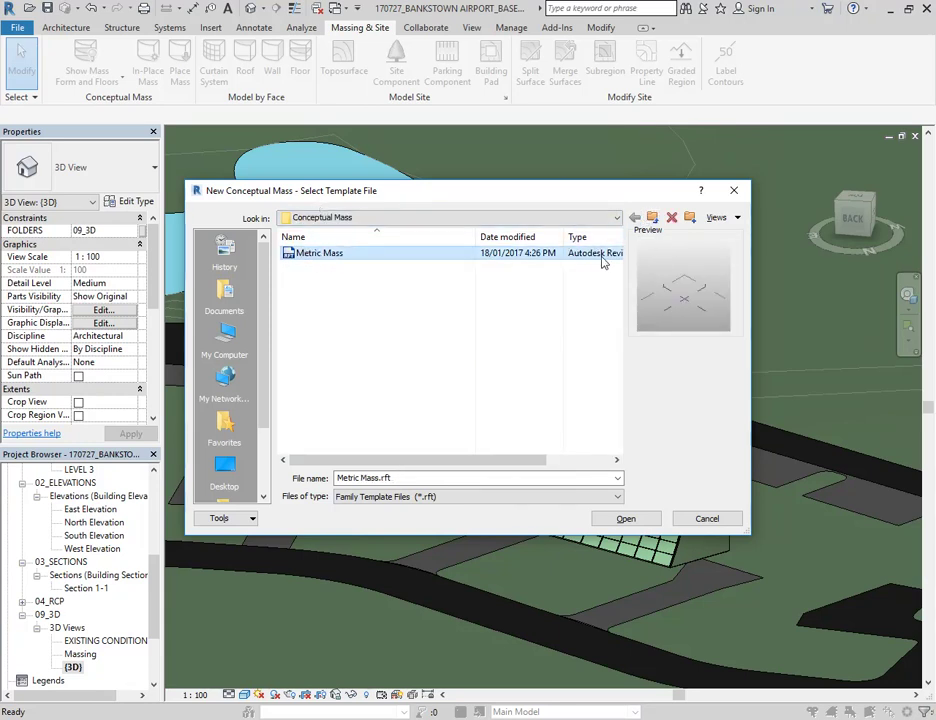
pyautogui.doubleClick(305, 254)
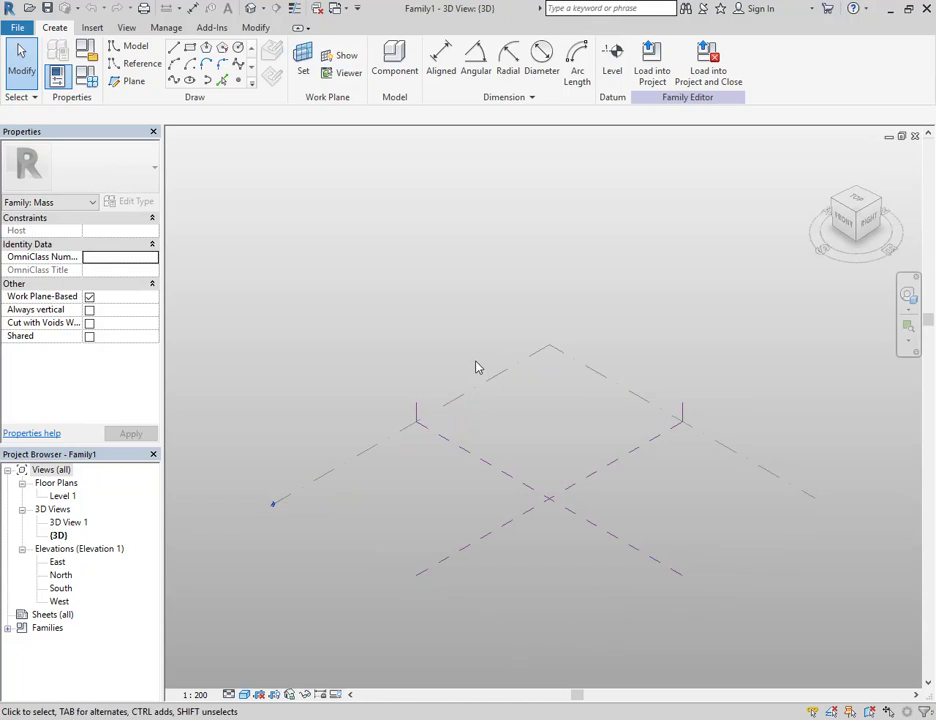
# Step: Draw a model-line rectangle of about 20000 by 21000 mm on Level 1, behind the crossing of the center reference planes
pyautogui.moveTo(477, 367); pyautogui.dragTo(449, 347, button='middle')
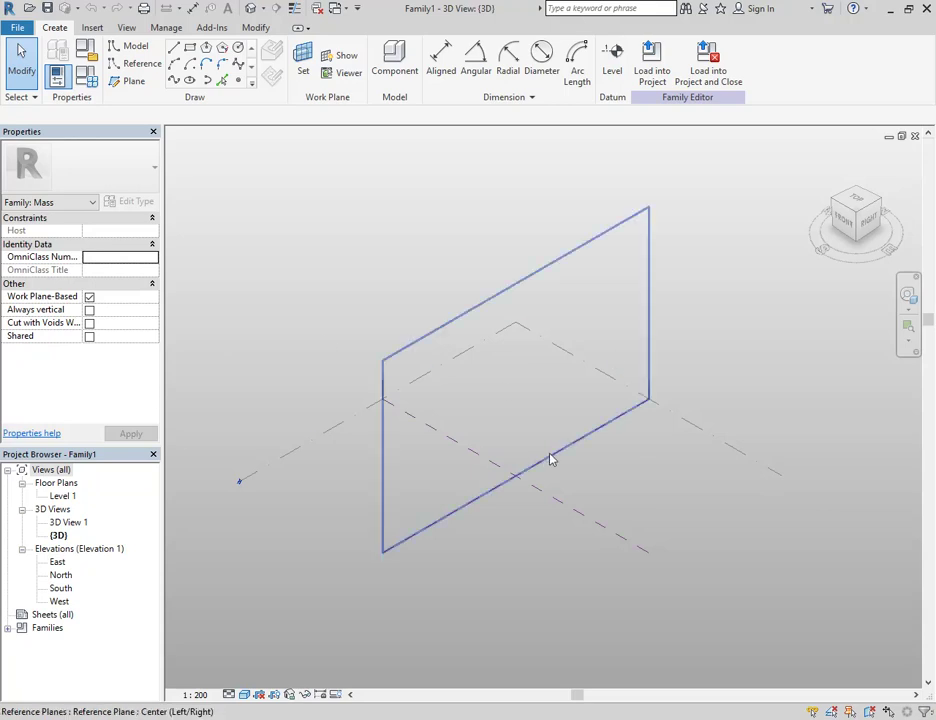
pyautogui.keyDown('shift'); pyautogui.moveTo(551, 457); pyautogui.dragTo(569, 441, button='middle'); pyautogui.keyUp('shift')
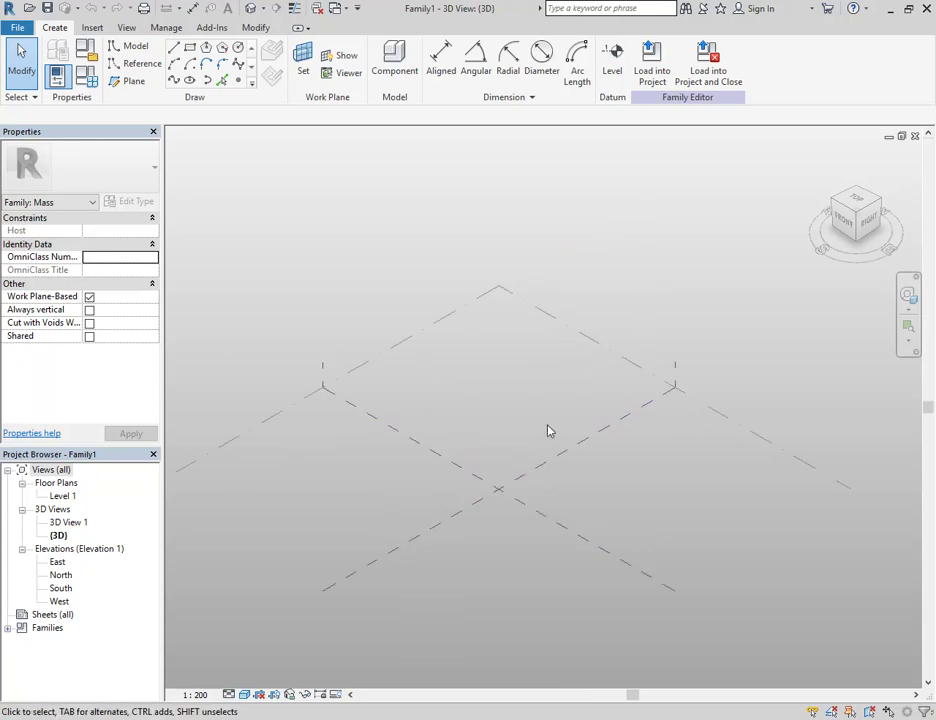
pyautogui.click(135, 48)
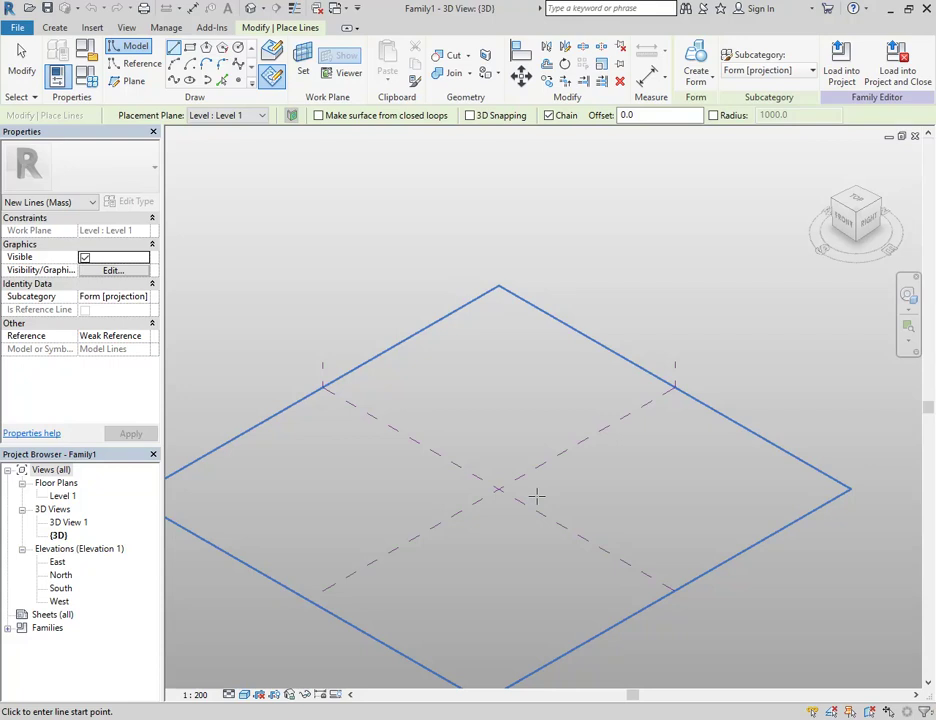
pyautogui.scroll(-2, 470, 445)
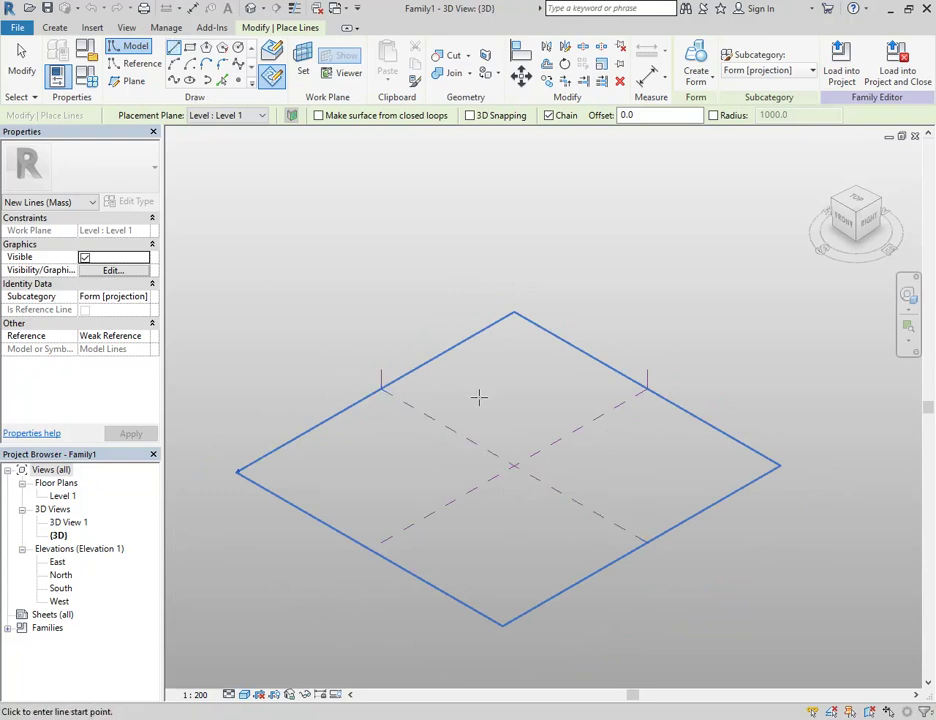
pyautogui.scroll(4, 472, 447)
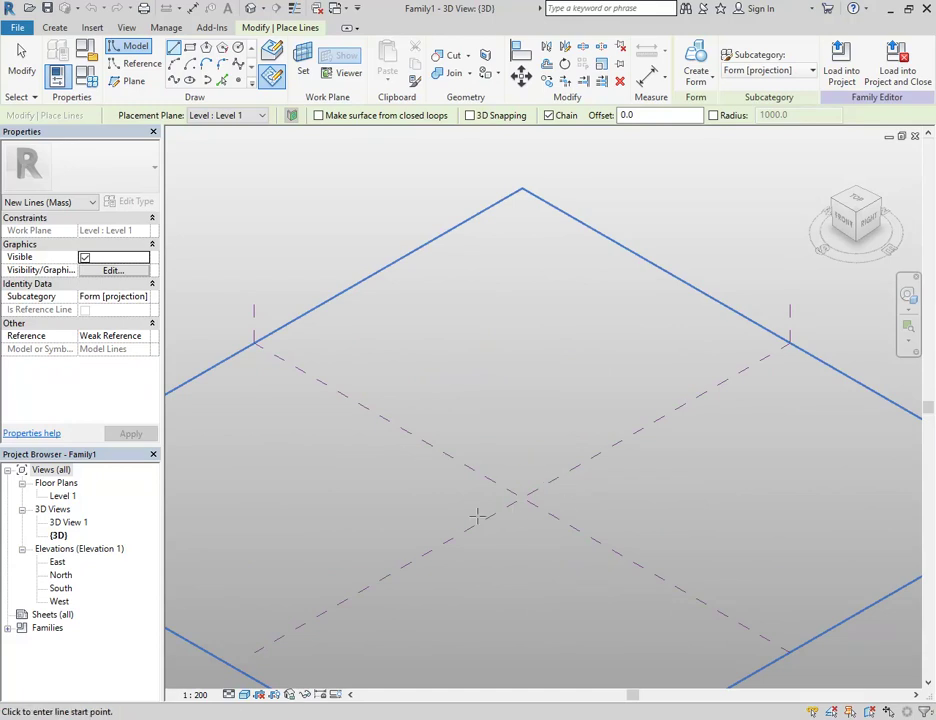
pyautogui.moveTo(482, 484); pyautogui.dragTo(458, 504, button='middle')
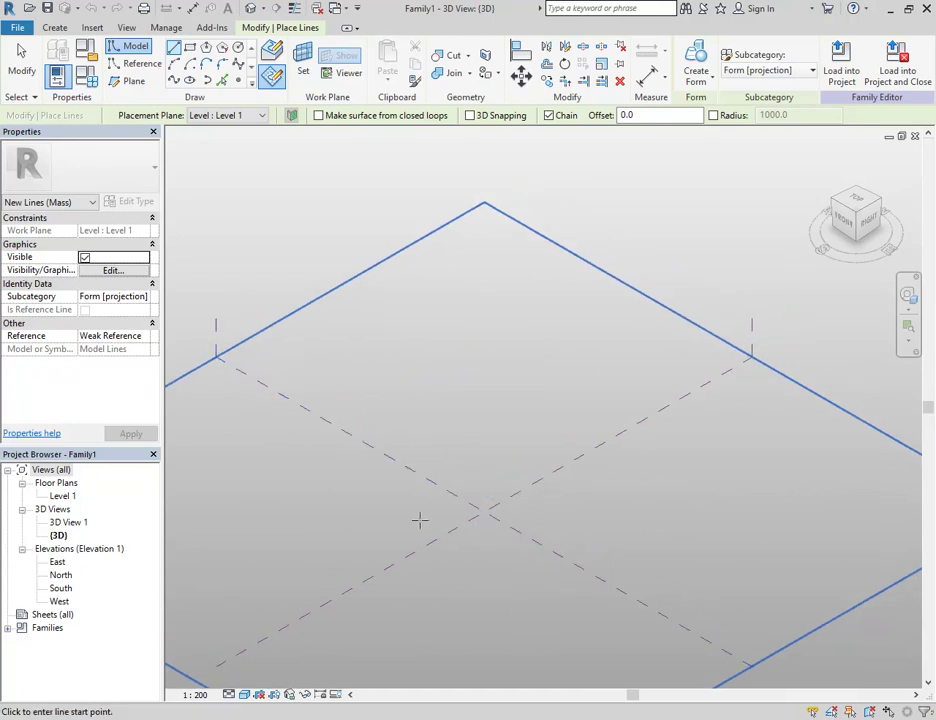
pyautogui.scroll(1, 418, 510)
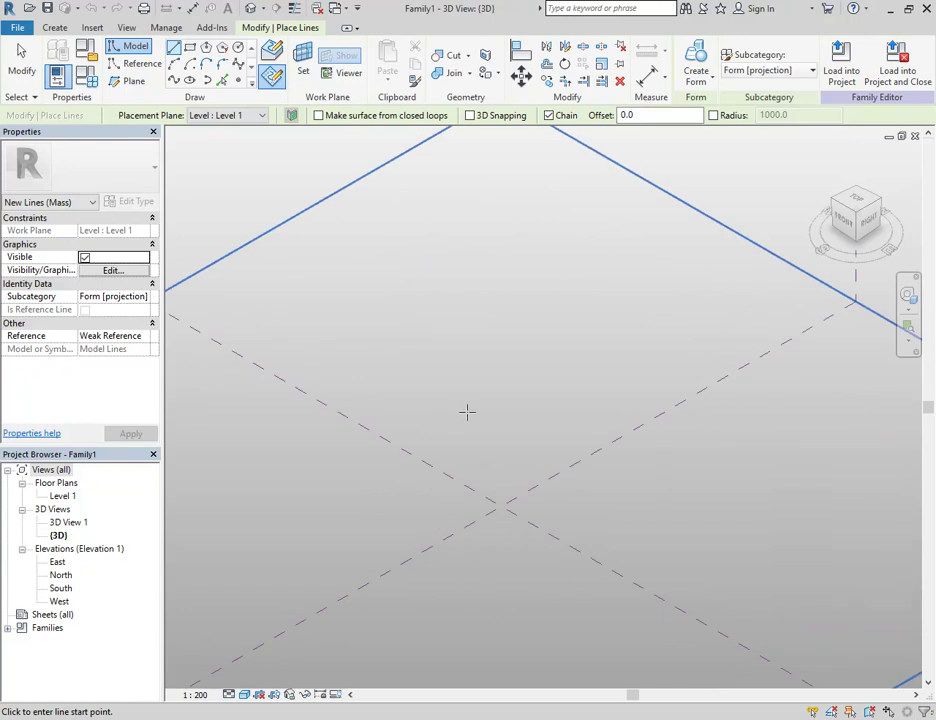
pyautogui.scroll(-1, 457, 403)
pyautogui.moveTo(457, 403); pyautogui.dragTo(456, 467, button='middle')
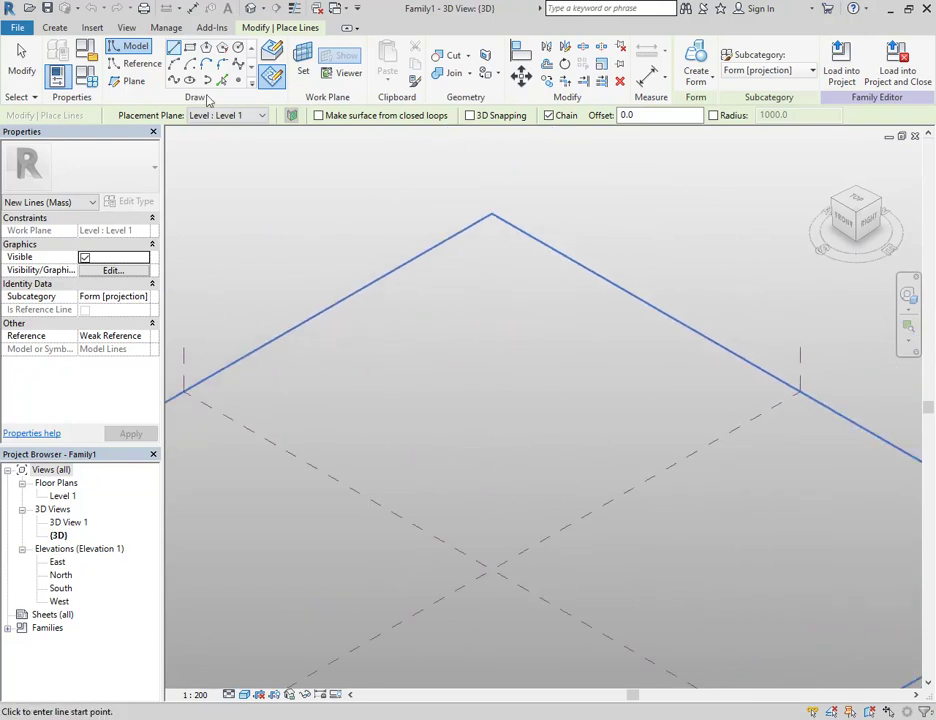
pyautogui.click(189, 48)
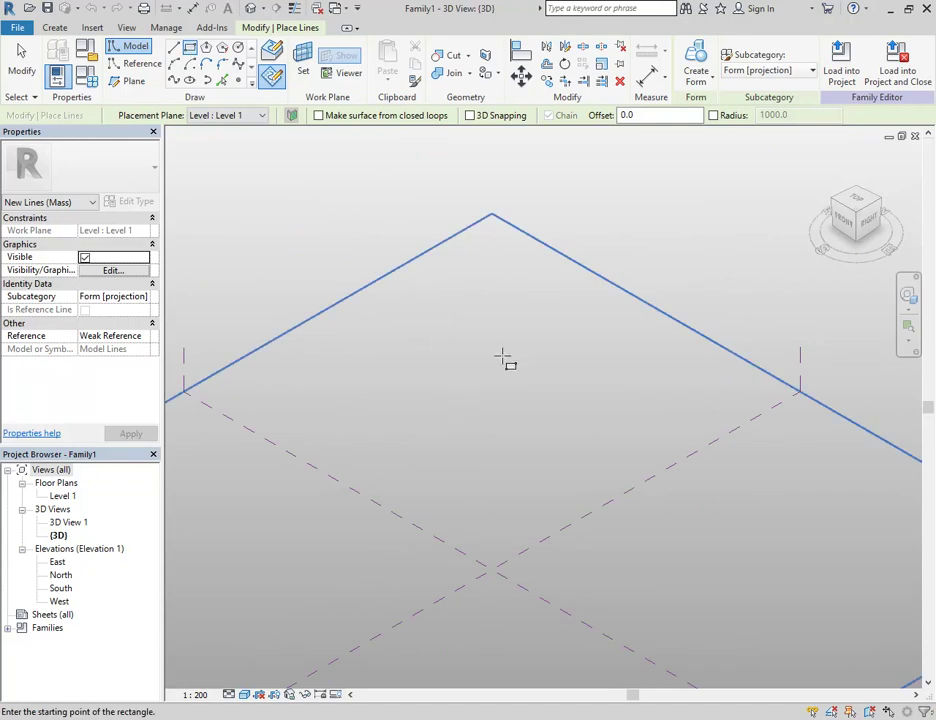
pyautogui.click(496, 318)
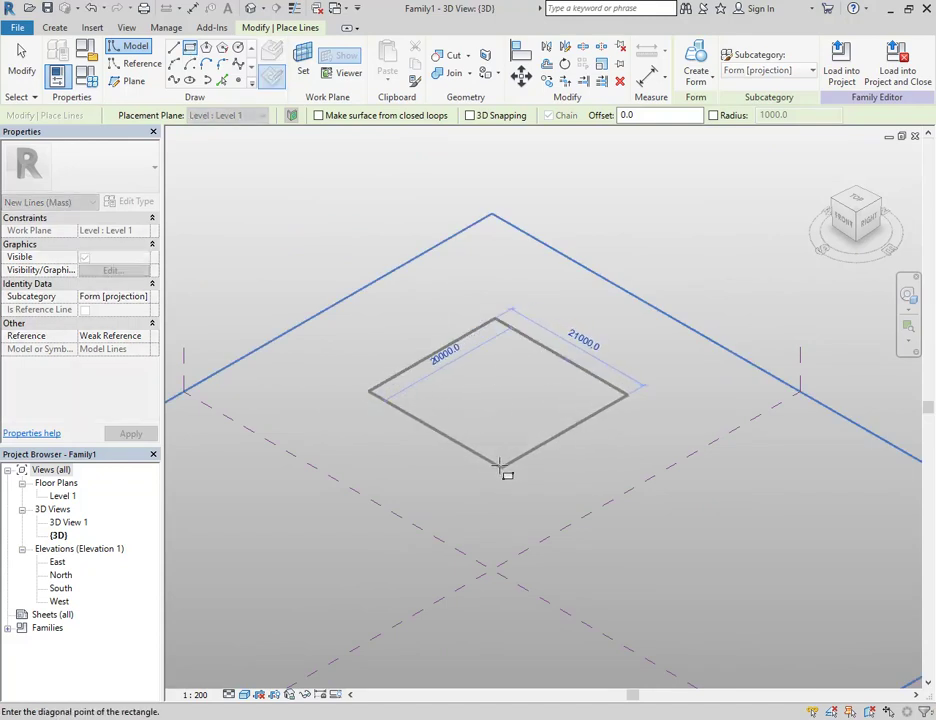
pyautogui.click(501, 465)
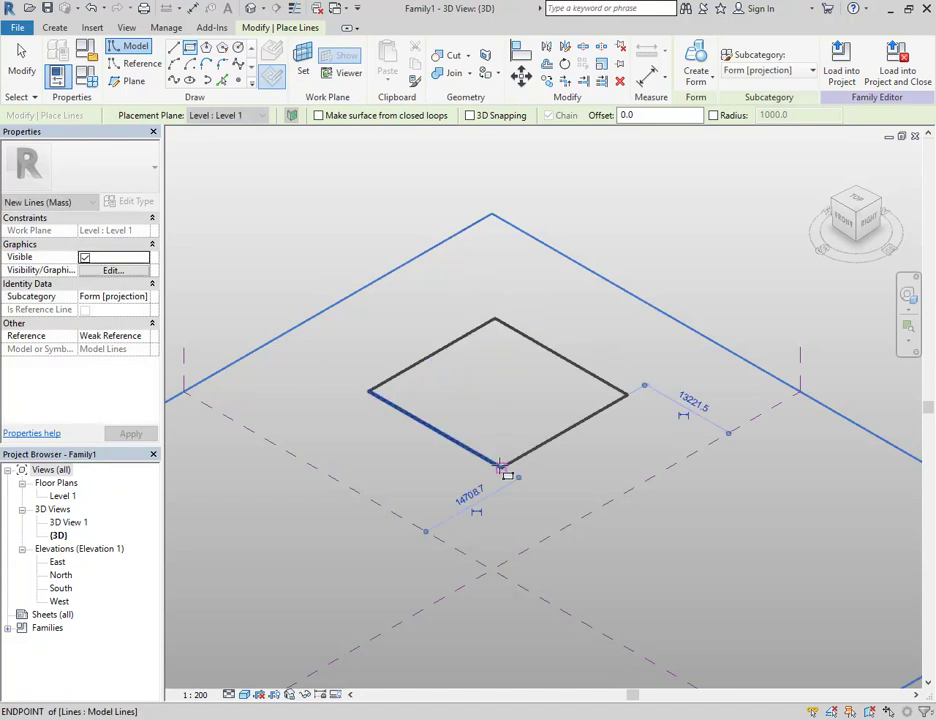
pyautogui.rightClick(356, 219)
pyautogui.click(380, 229)
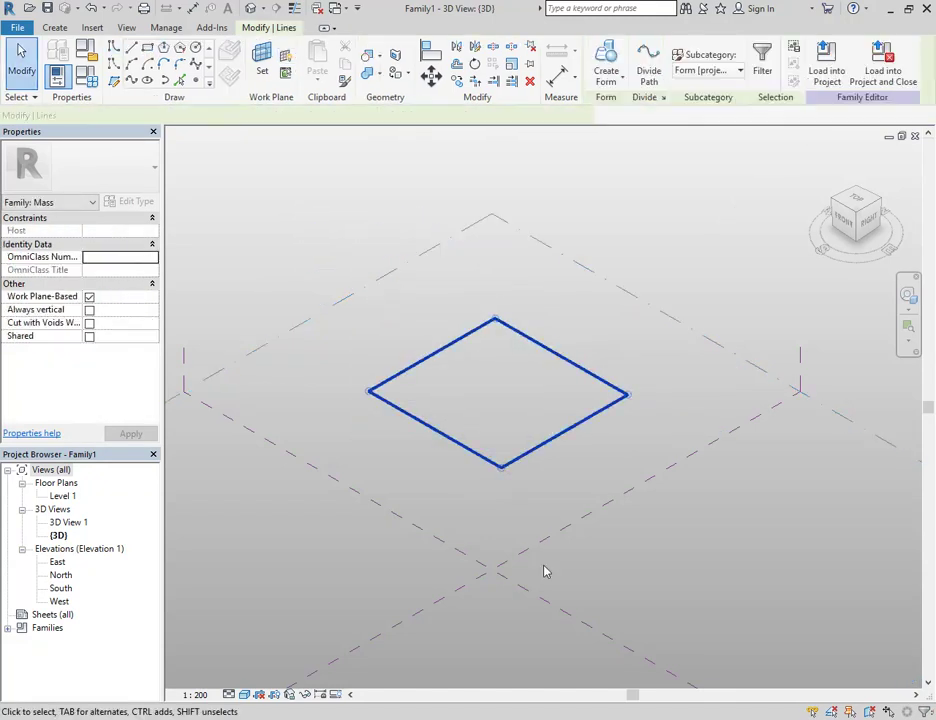
# Step: Create a solid form from the rectangle and raise its top face to a height of about 19900 mm
pyautogui.click(606, 55)
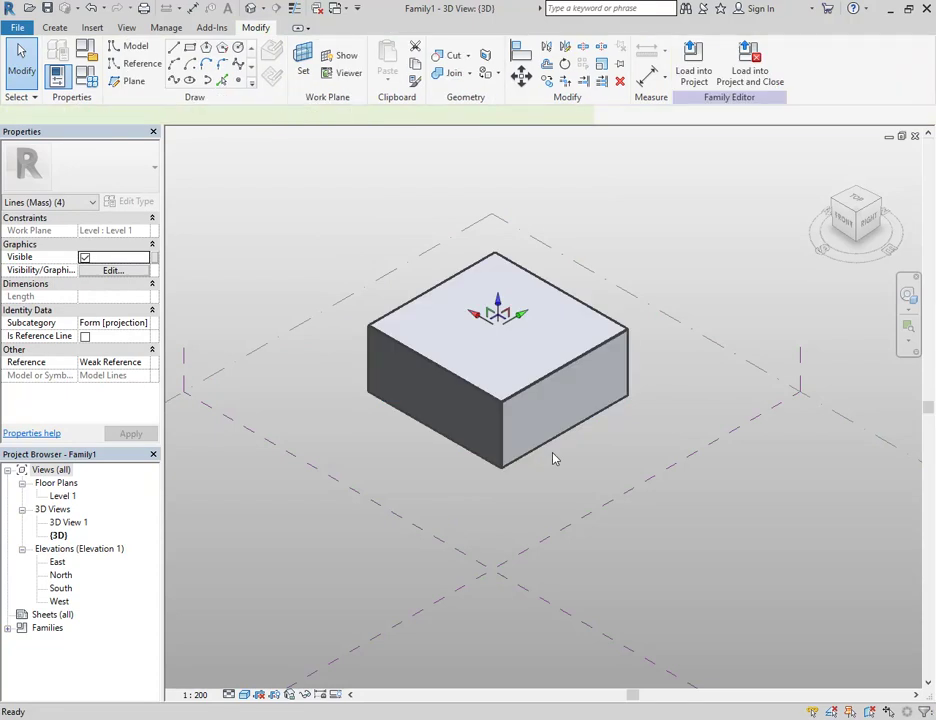
pyautogui.moveTo(496, 304); pyautogui.dragTo(495, 225)
pyautogui.moveTo(472, 461); pyautogui.dragTo(441, 503, button='middle')
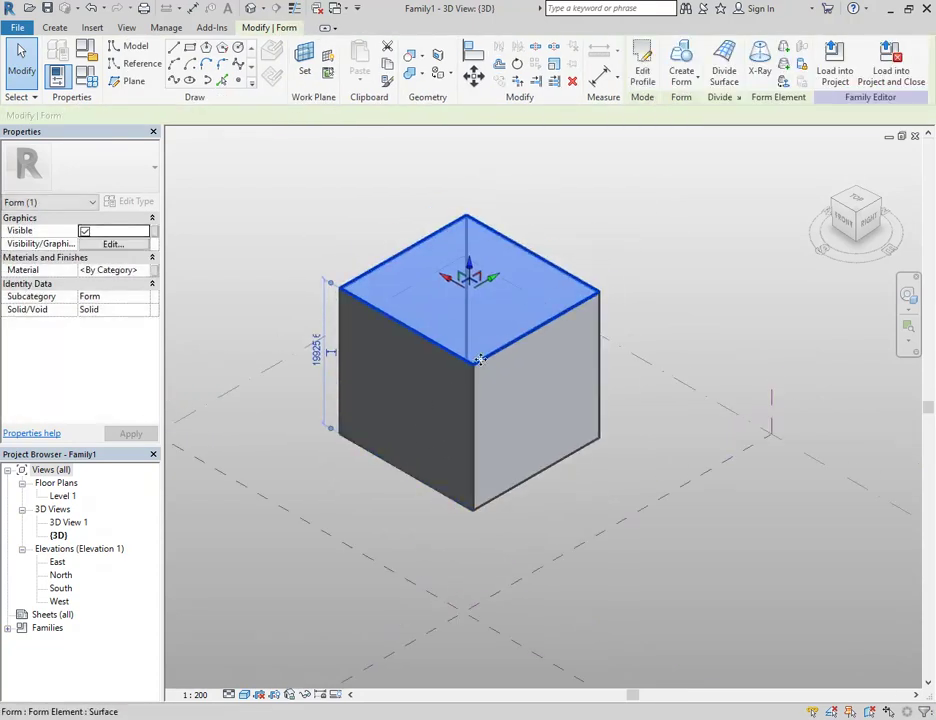
pyautogui.press('Escape')
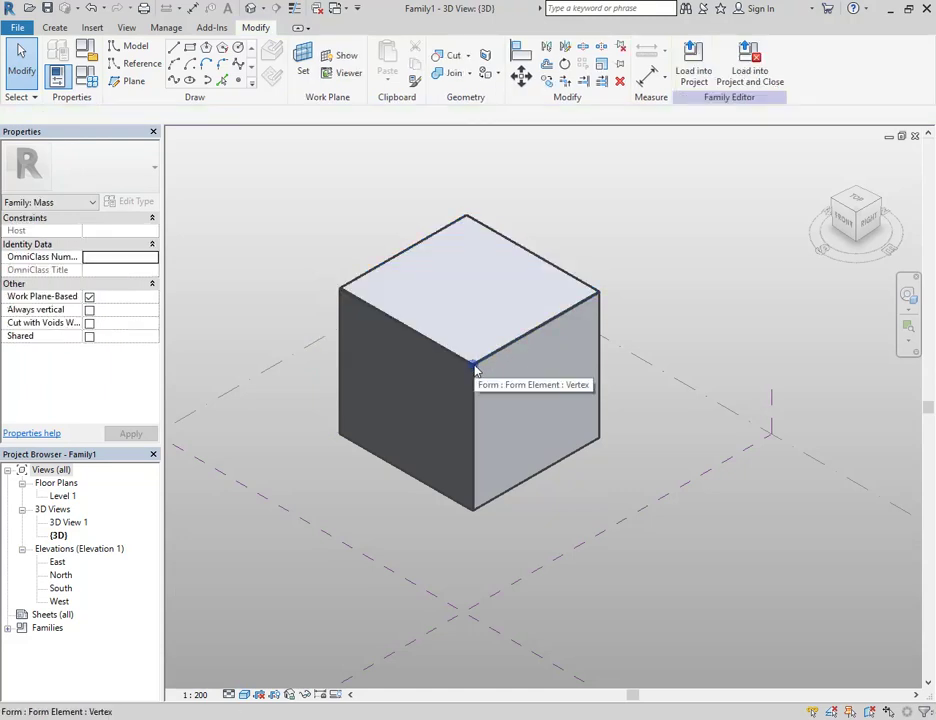
# Step: Lower the nearest top corner of the box and move the adjoining top edge of its right-hand face outwards
pyautogui.click(475, 363)
pyautogui.moveTo(474, 345); pyautogui.dragTo(475, 387)
pyautogui.click(536, 353)
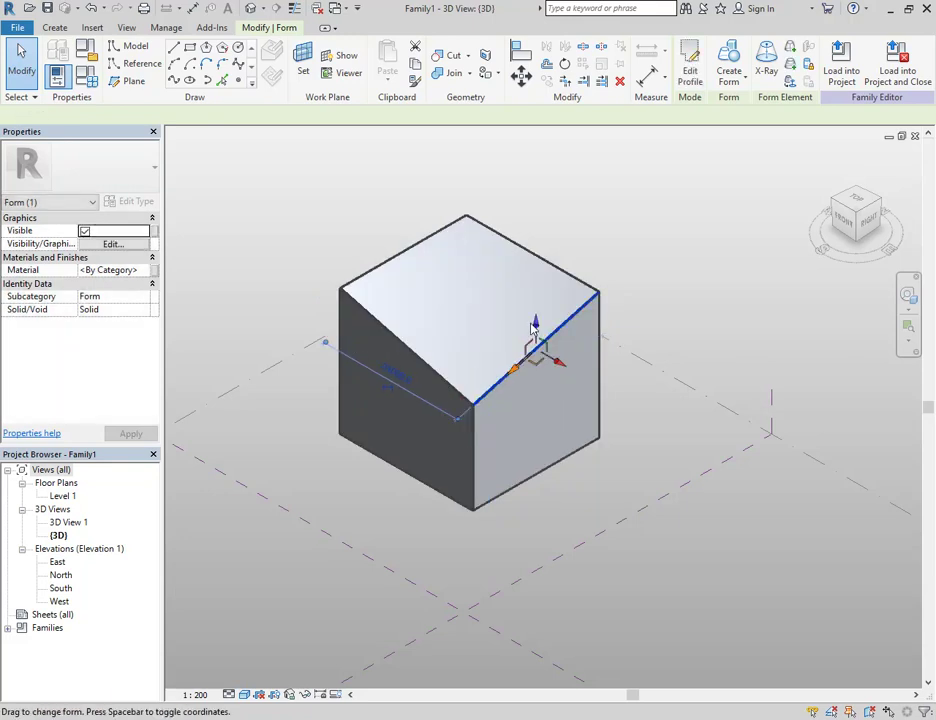
pyautogui.moveTo(555, 368); pyautogui.dragTo(571, 372)
pyautogui.press('Escape')
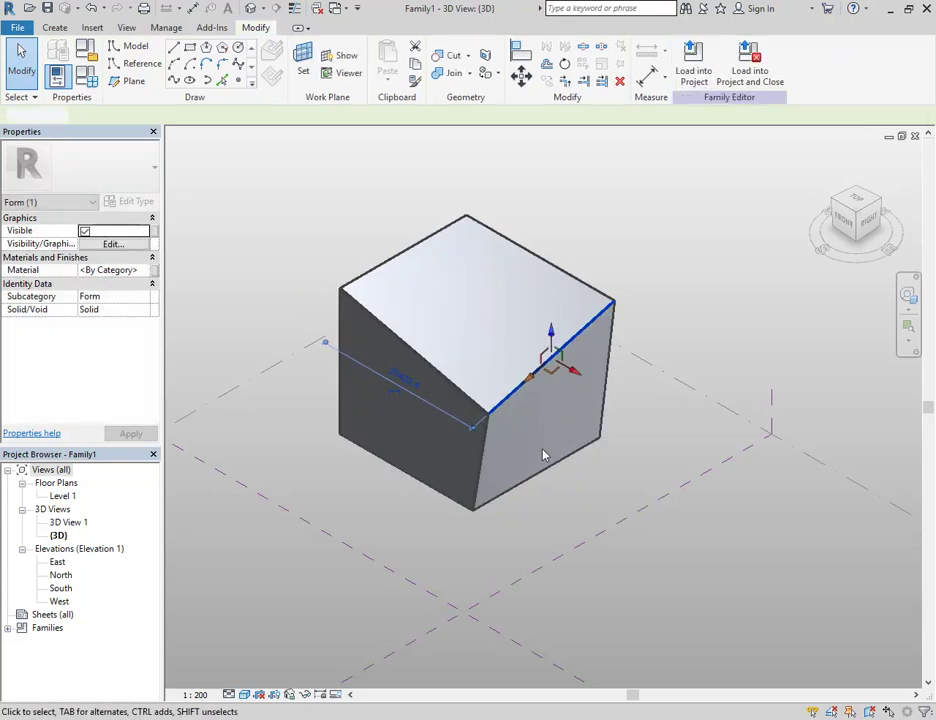
# Step: Pull the whole right-hand side face of the solid outwards to lengthen the form
pyautogui.click(564, 445)
pyautogui.moveTo(562, 428); pyautogui.dragTo(586, 442)
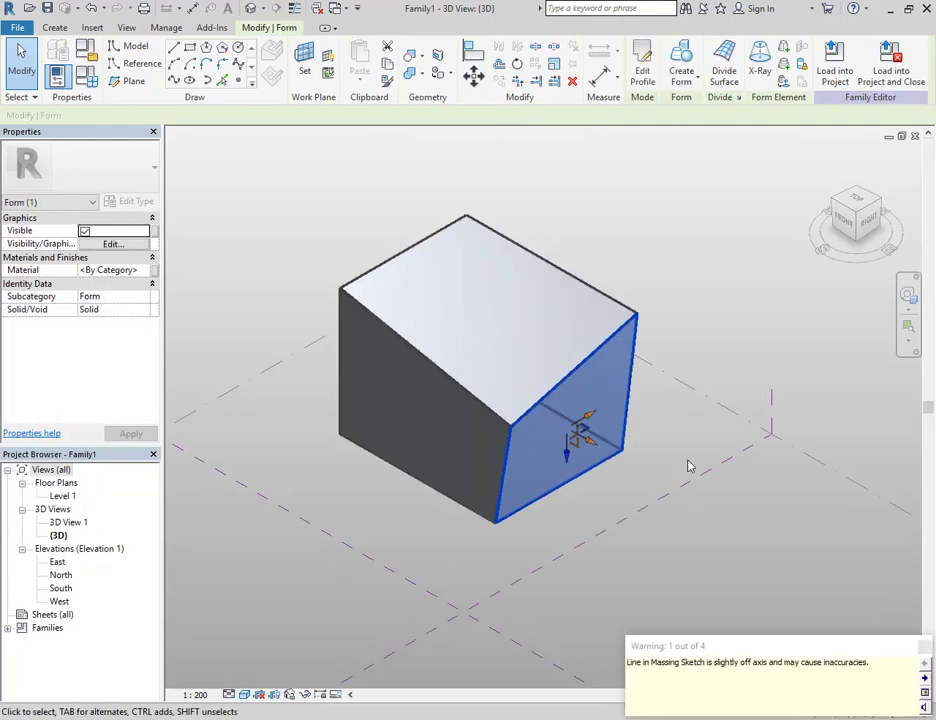
pyautogui.click(681, 439)
# Step: Draw an open chain of three connected model lines in the empty area beside the solid form
pyautogui.moveTo(435, 376); pyautogui.dragTo(400, 424, button='middle')
pyautogui.scroll(-1, 406, 428)
pyautogui.scroll(-1, 400, 424)
pyautogui.moveTo(439, 547); pyautogui.dragTo(463, 534, button='middle')
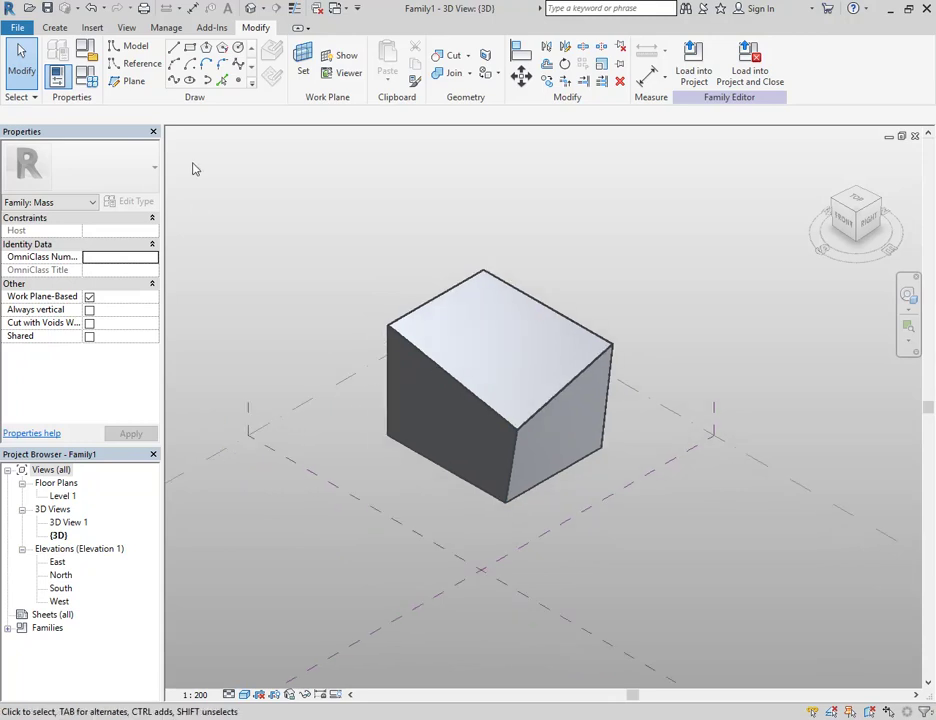
pyautogui.click(179, 50)
pyautogui.moveTo(255, 595); pyautogui.dragTo(334, 478, button='middle')
pyautogui.scroll(1, 318, 516)
pyautogui.click(314, 515)
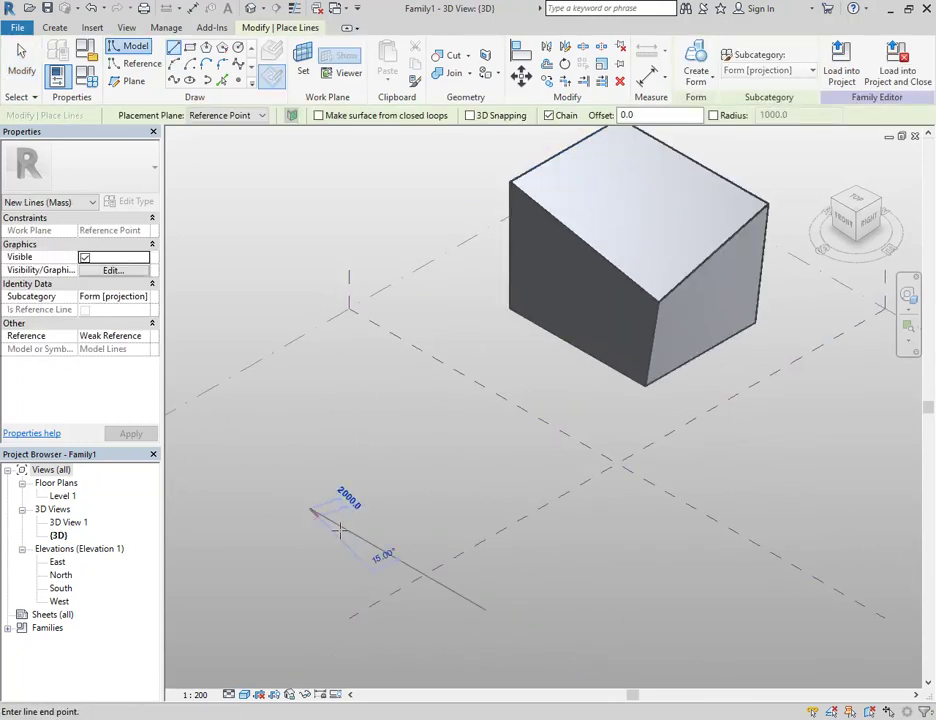
pyautogui.click(230, 453)
pyautogui.click(309, 377)
pyautogui.click(438, 405)
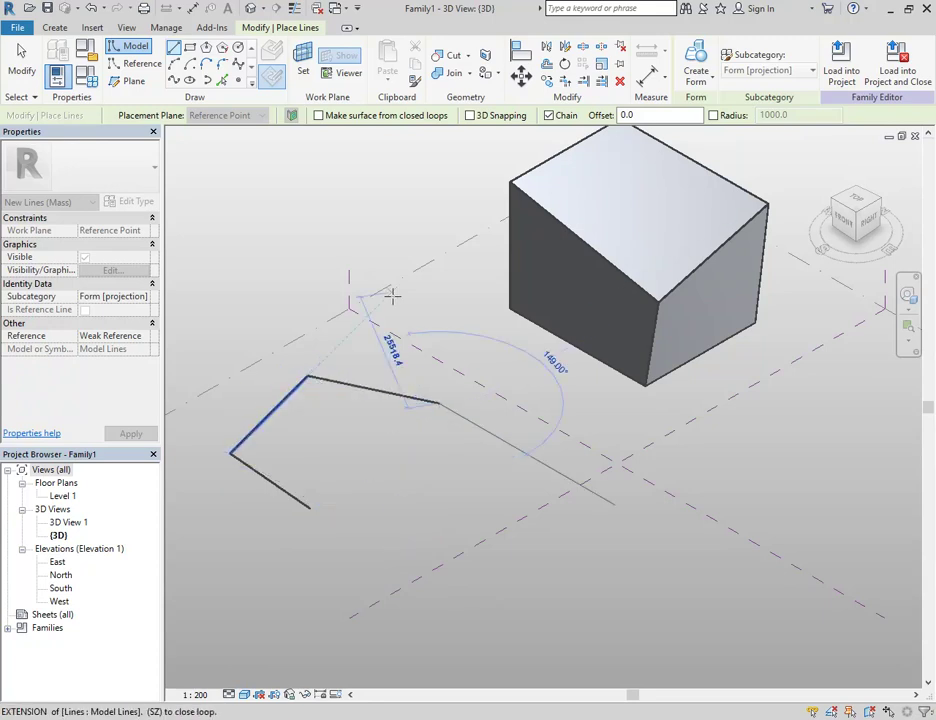
pyautogui.rightClick(392, 295)
pyautogui.click(420, 307)
# Step: Create a surface form from the open chain of three model lines
pyautogui.scroll(2, 378, 374)
pyautogui.click(389, 381)
pyautogui.moveTo(503, 472); pyautogui.dragTo(466, 510, button='middle')
pyautogui.click(607, 55)
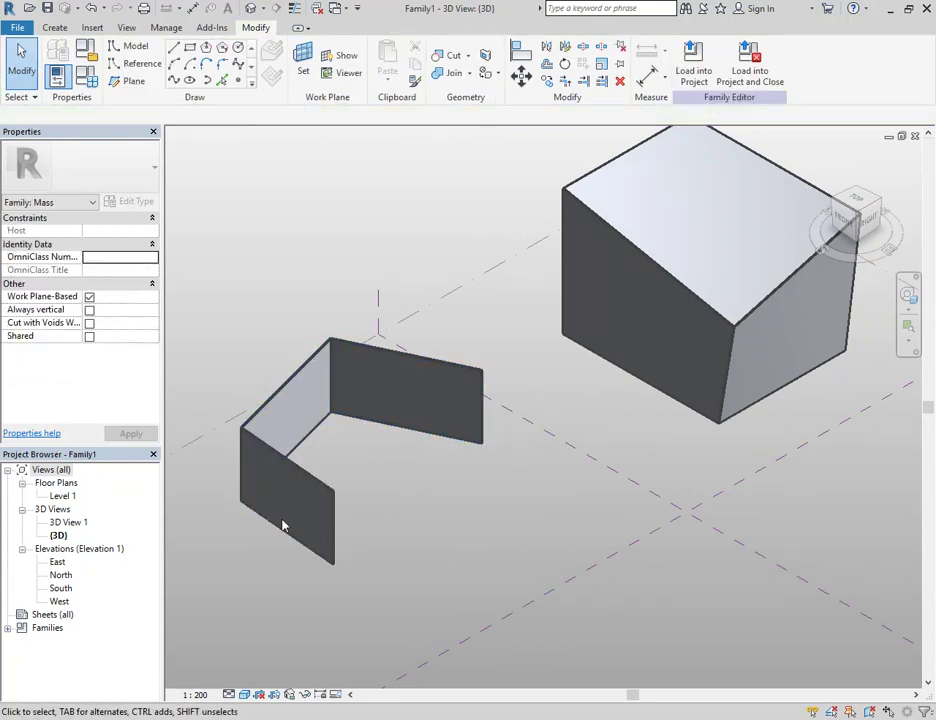
pyautogui.scroll(-1, 386, 504)
pyautogui.moveTo(467, 559); pyautogui.dragTo(368, 505, button='middle')
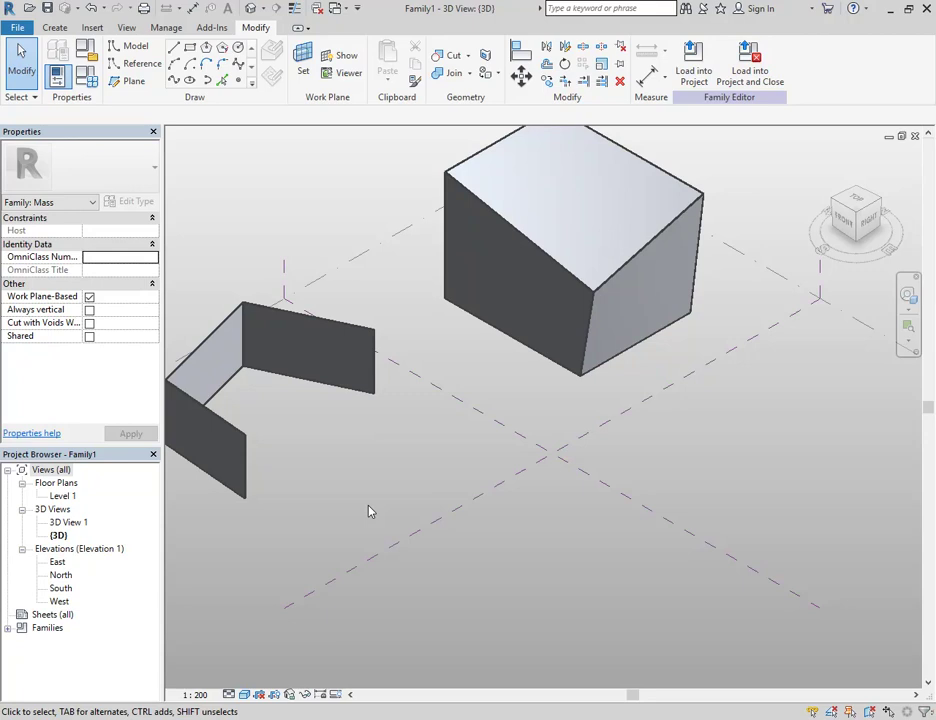
# Step: Draw a single straight model line about 31000 long in the empty area on the right-hand side of the solid form
pyautogui.click(174, 50)
pyautogui.moveTo(614, 425); pyautogui.dragTo(476, 400, button='middle')
pyautogui.click(467, 403)
pyautogui.click(701, 372)
pyautogui.rightClick(702, 241)
pyautogui.click(762, 252)
pyautogui.rightClick(723, 246)
pyautogui.click(779, 255)
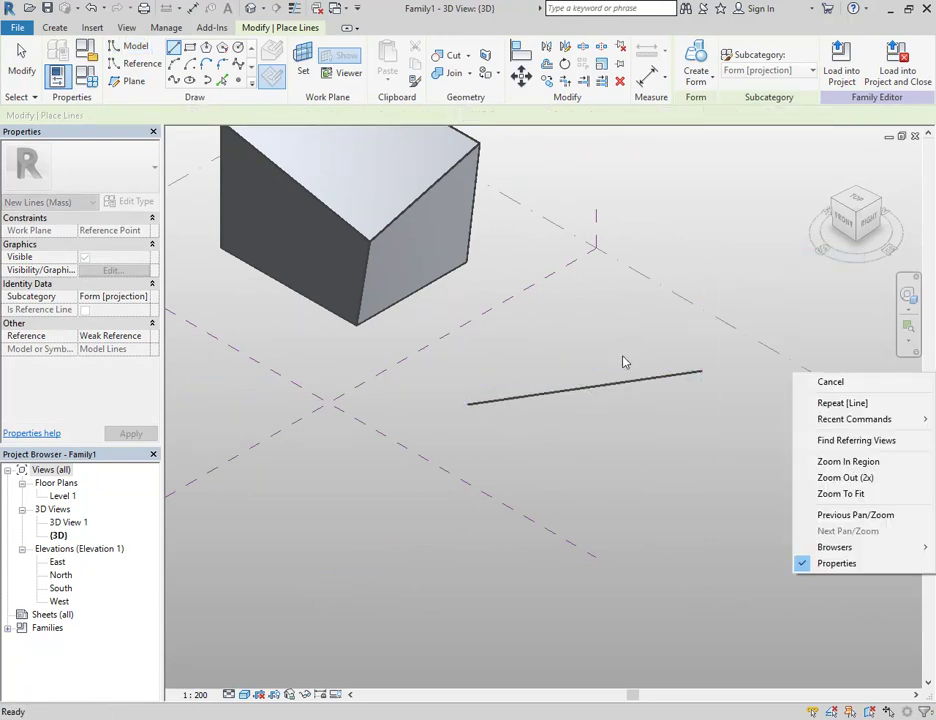
# Step: Create a surface form from the single model line and lower its top edge to a height of about 9198
pyautogui.click(614, 386)
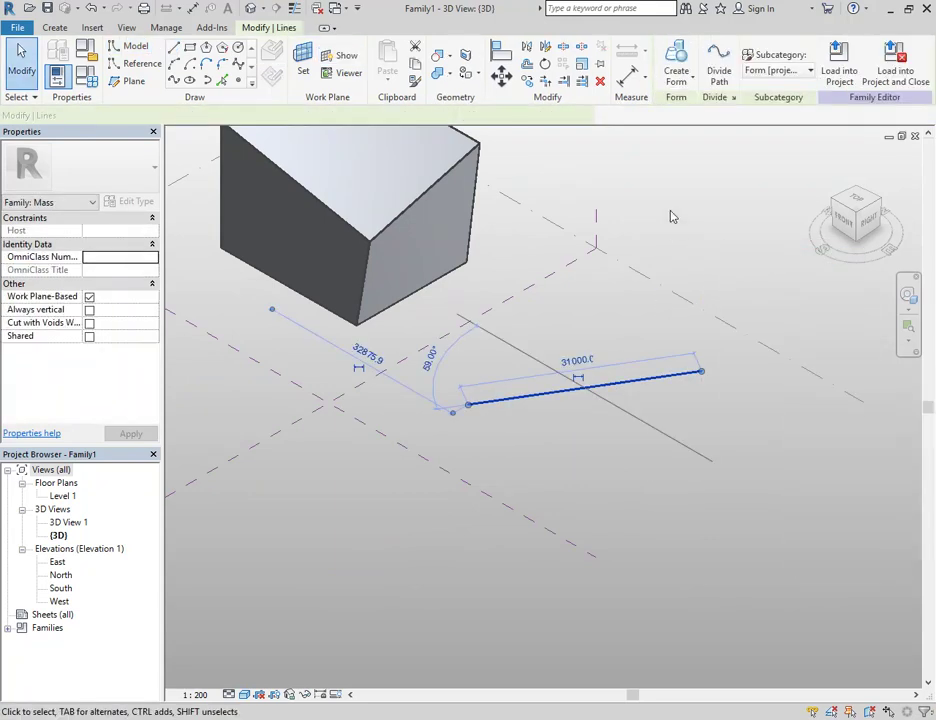
pyautogui.click(690, 50)
pyautogui.scroll(4, 547, 380)
pyautogui.click(549, 376)
pyautogui.moveTo(468, 457); pyautogui.dragTo(543, 477, button='middle')
pyautogui.scroll(2, 543, 477)
pyautogui.moveTo(538, 410); pyautogui.dragTo(550, 480)
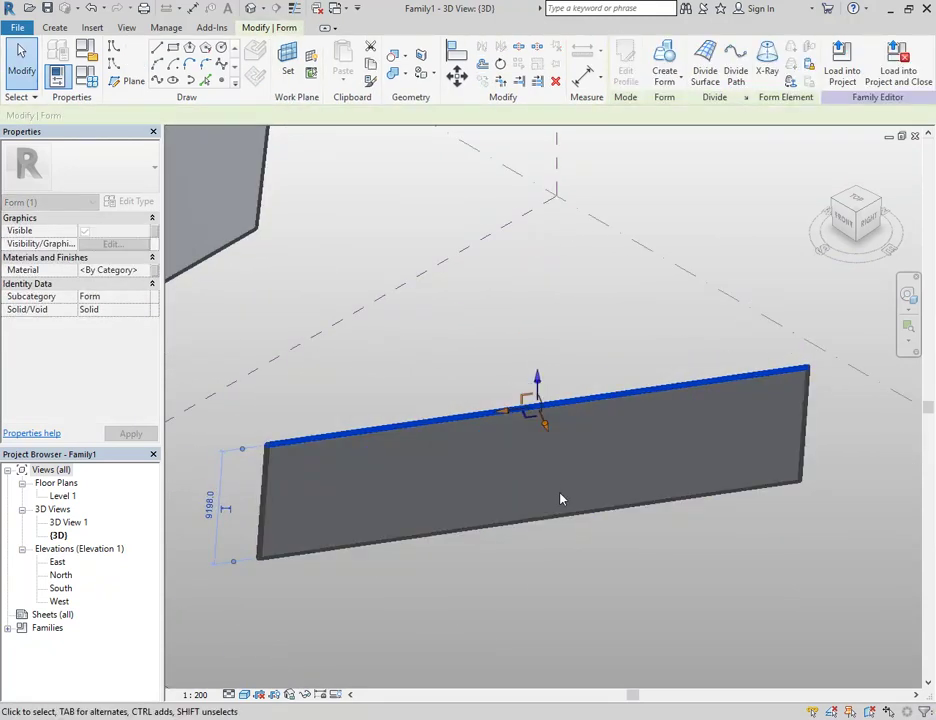
# Step: Lower the right-hand top corner of the single-line surface and shift that corner backwards so the surface twists
pyautogui.click(701, 323)
pyautogui.click(809, 367)
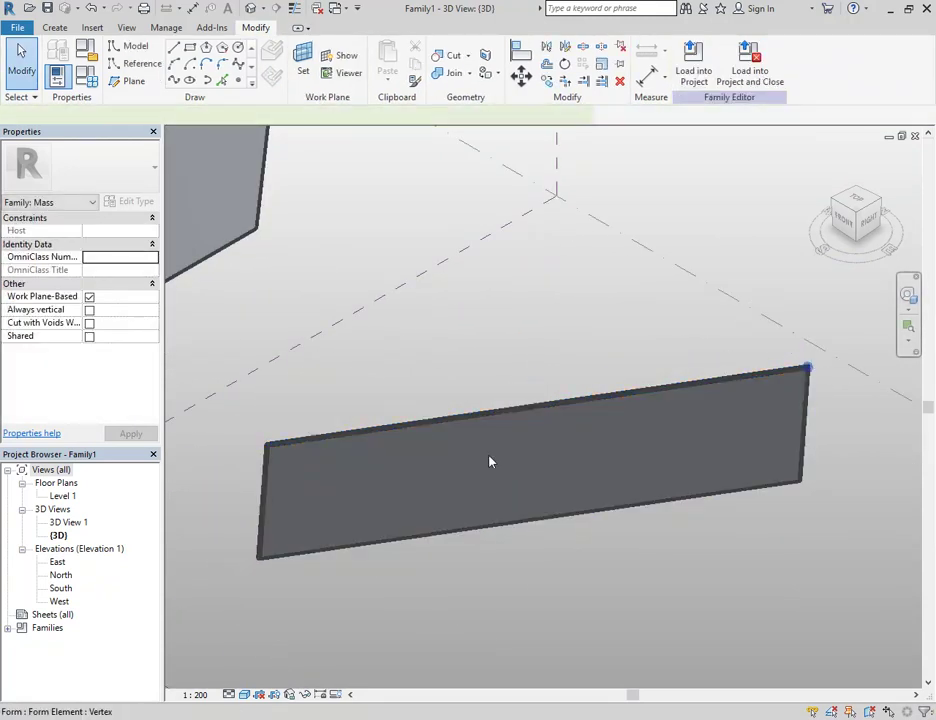
pyautogui.moveTo(654, 465); pyautogui.dragTo(476, 432, button='middle')
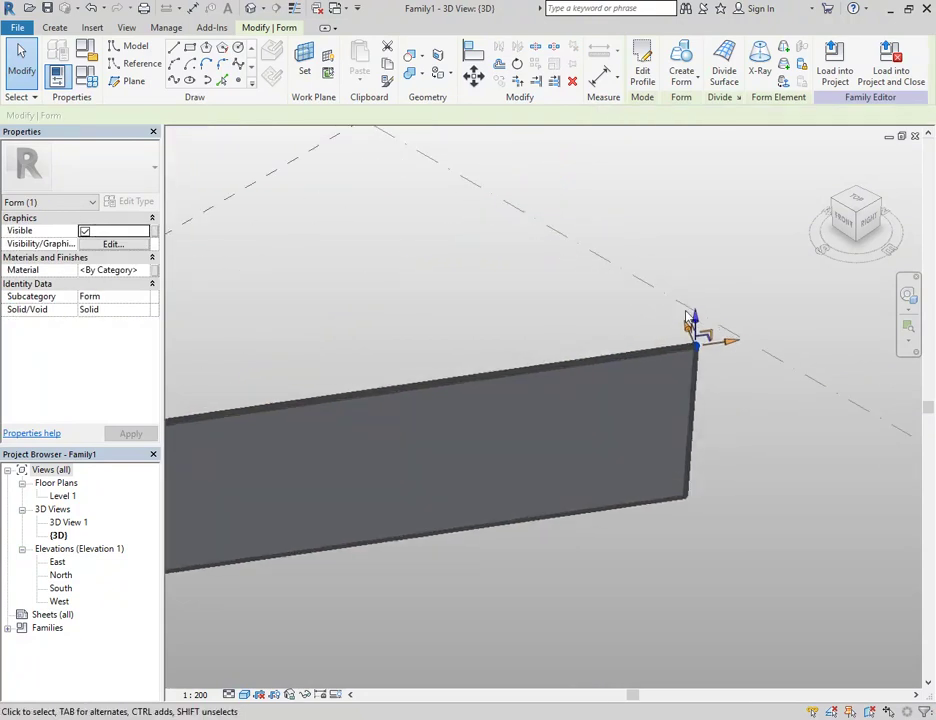
pyautogui.moveTo(697, 319); pyautogui.dragTo(697, 357)
pyautogui.moveTo(564, 423); pyautogui.dragTo(650, 434, button='middle')
pyautogui.scroll(-1, 470, 459)
pyautogui.moveTo(470, 459); pyautogui.dragTo(597, 461, button='middle')
pyautogui.moveTo(517, 490); pyautogui.dragTo(448, 478, button='middle')
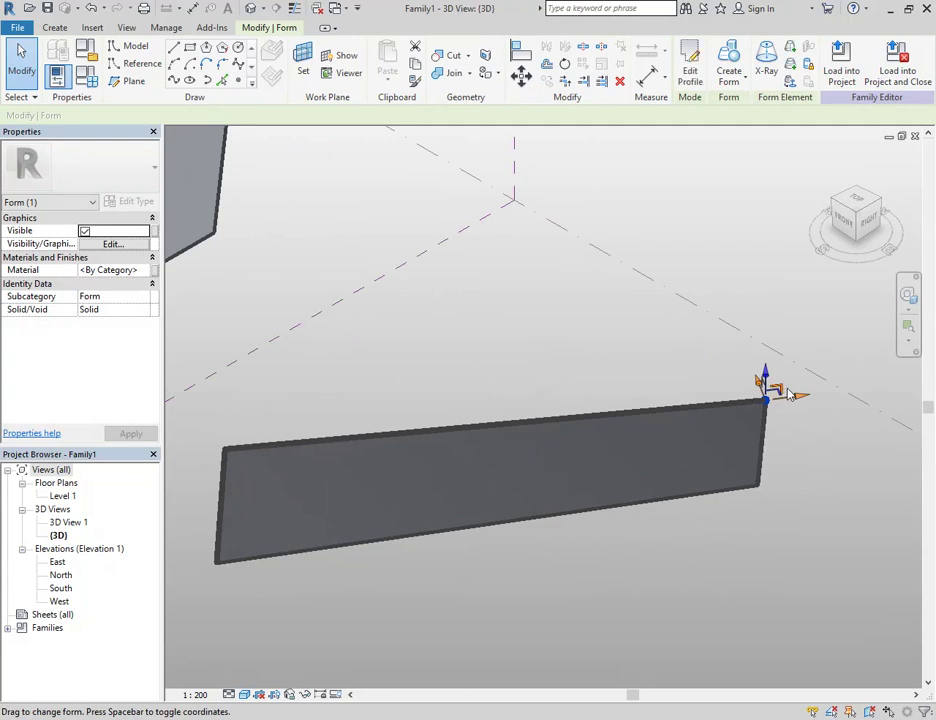
pyautogui.moveTo(778, 392); pyautogui.dragTo(745, 352)
pyautogui.click(633, 545)
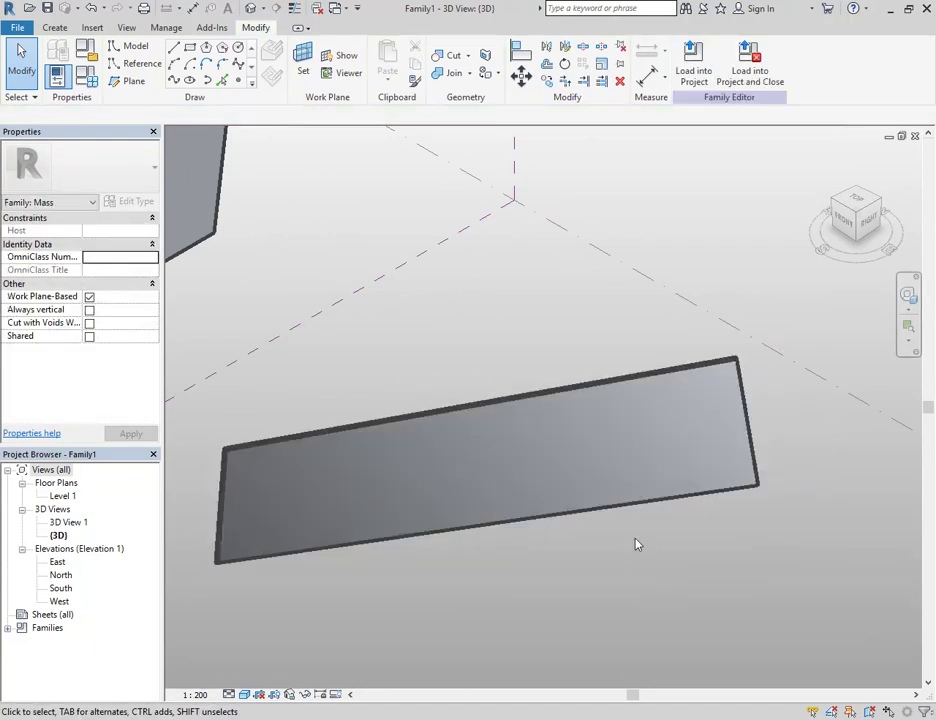
pyautogui.keyDown('shift'); pyautogui.moveTo(614, 530); pyautogui.dragTo(508, 489, button='middle'); pyautogui.keyUp('shift')
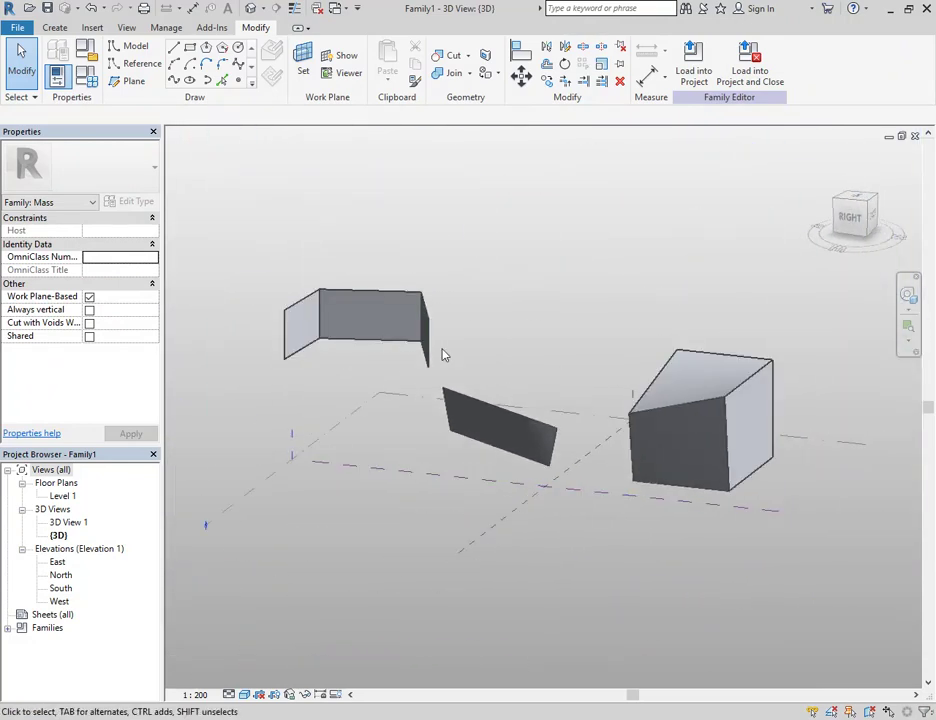
pyautogui.keyDown('shift'); pyautogui.moveTo(445, 355); pyautogui.dragTo(208, 163, button='middle'); pyautogui.keyUp('shift')
pyautogui.click(126, 48)
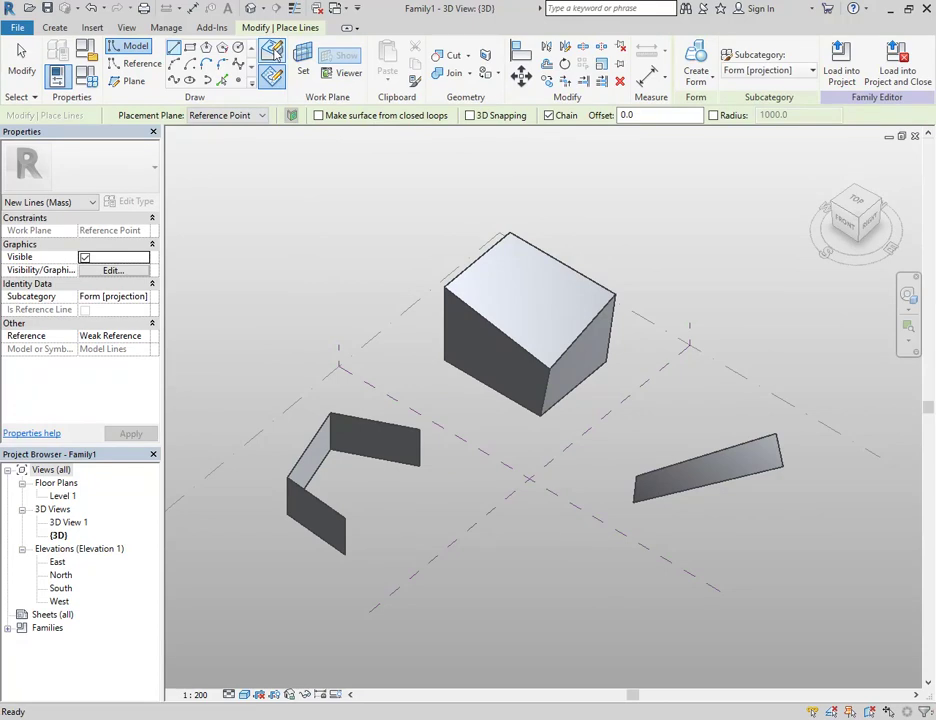
pyautogui.click(273, 80)
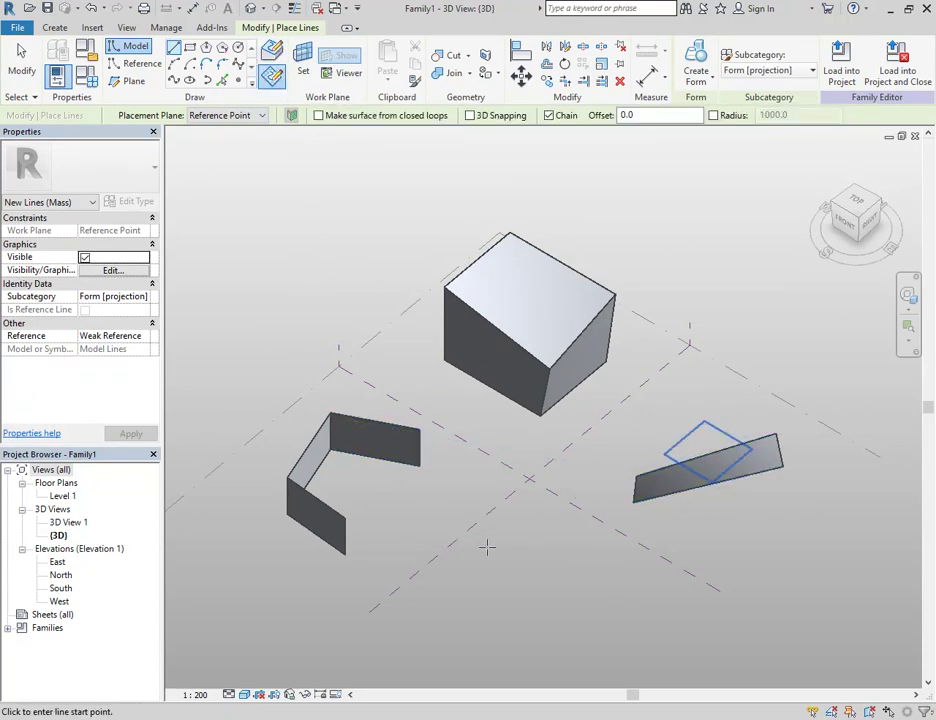
pyautogui.press('Escape')
pyautogui.press('Escape')
# Step: Delete the twisted single-line surface and the three-sided surface form beside the solid
pyautogui.moveTo(515, 567); pyautogui.dragTo(536, 502, button='middle')
pyautogui.click(704, 431)
pyautogui.press('Delete')
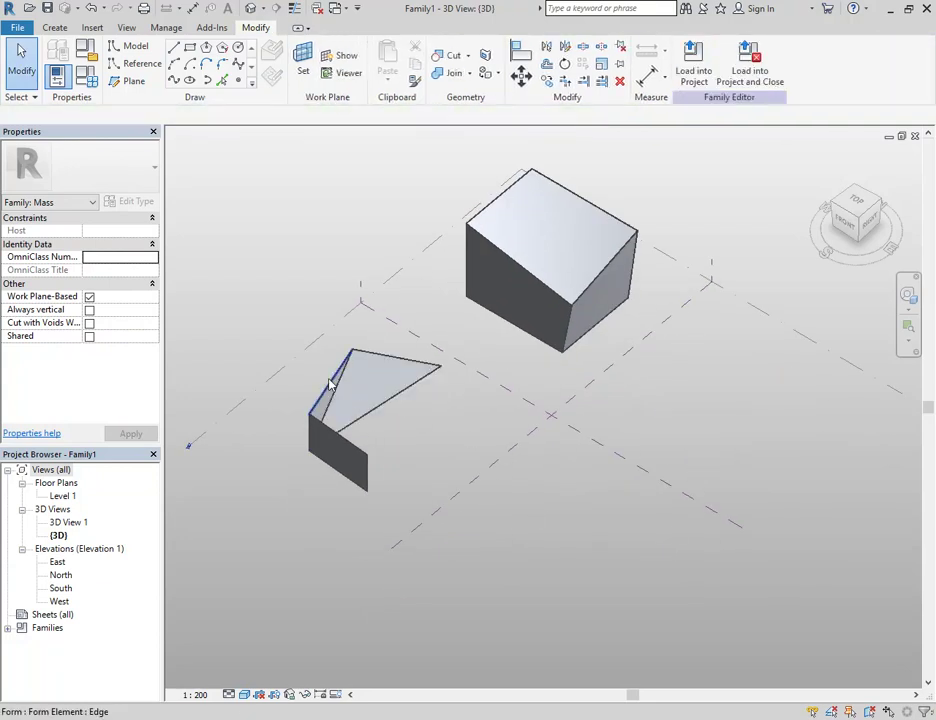
pyautogui.click(310, 386)
pyautogui.press('Delete')
pyautogui.moveTo(230, 278); pyautogui.dragTo(288, 334)
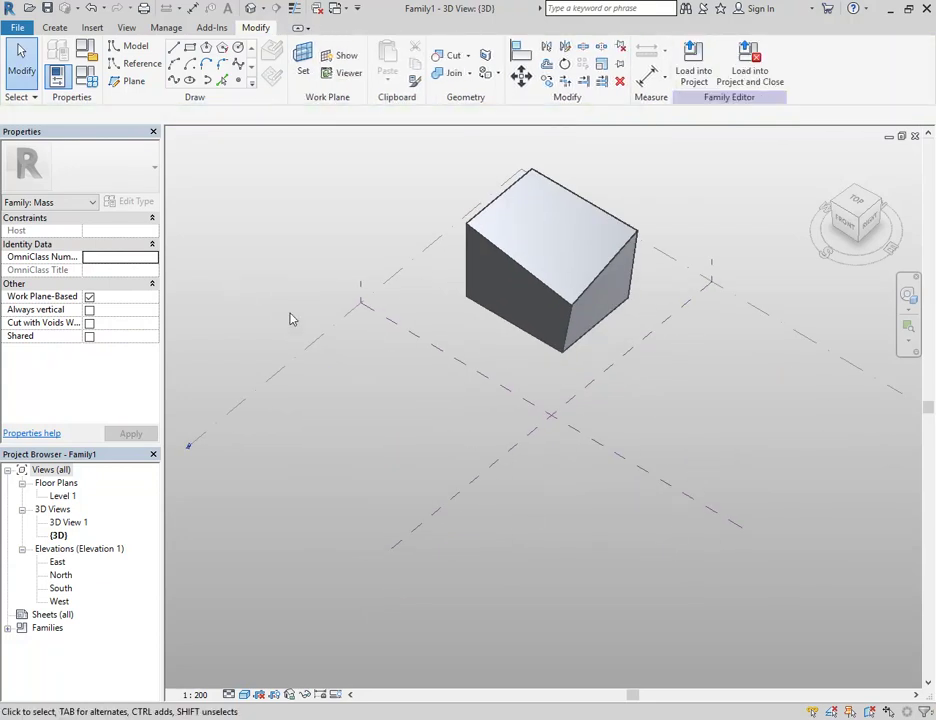
# Step: Draw an open chain of three model lines beside the solid, using Level : Level 1 as the placement plane
pyautogui.click(174, 48)
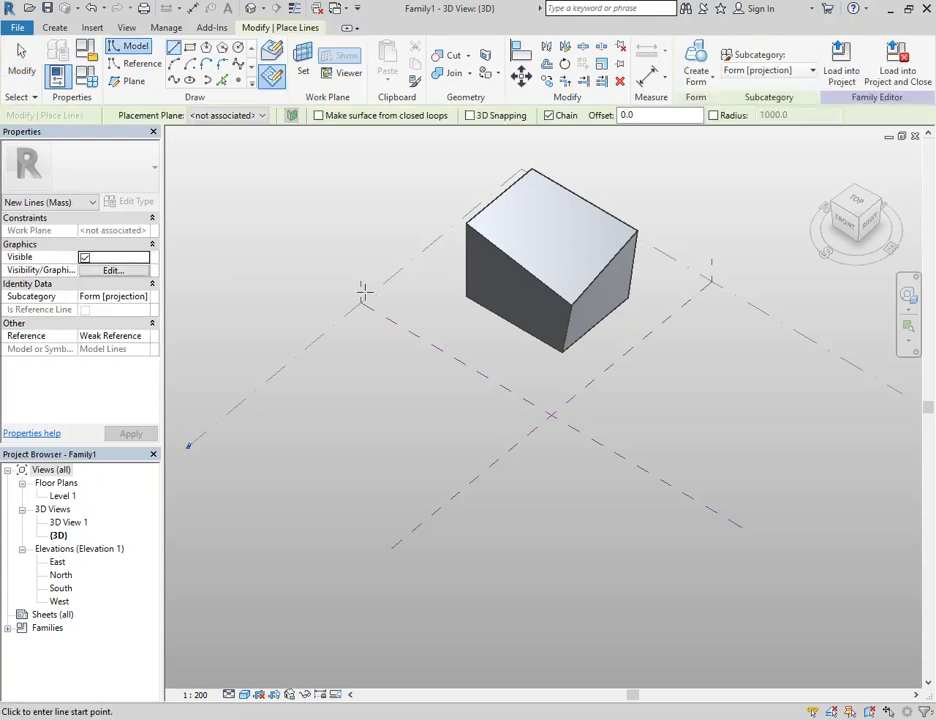
pyautogui.click(272, 78)
pyautogui.click(231, 116)
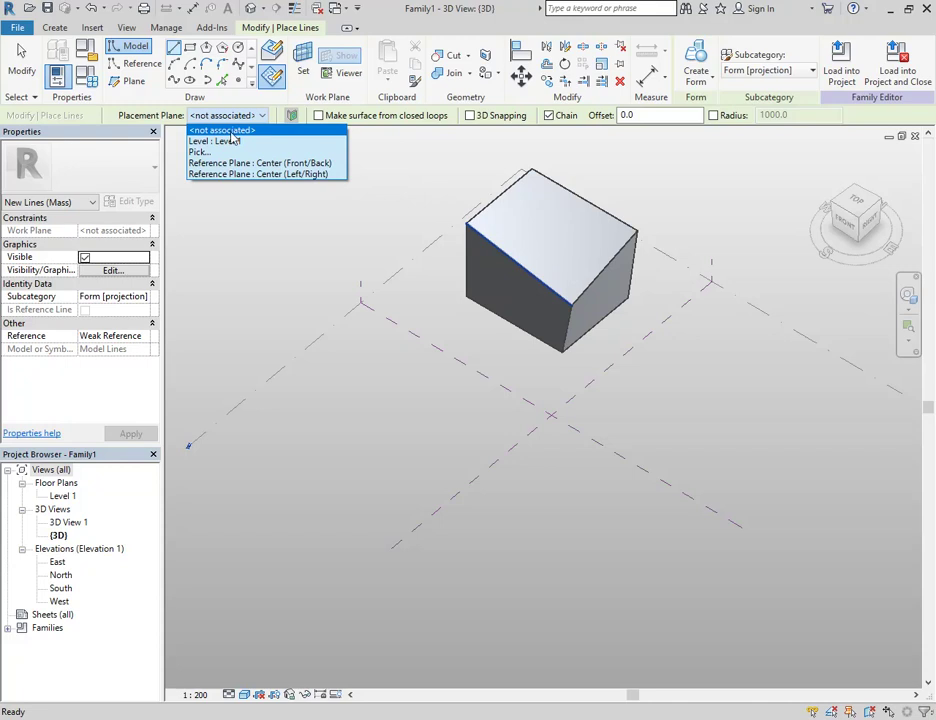
pyautogui.click(236, 143)
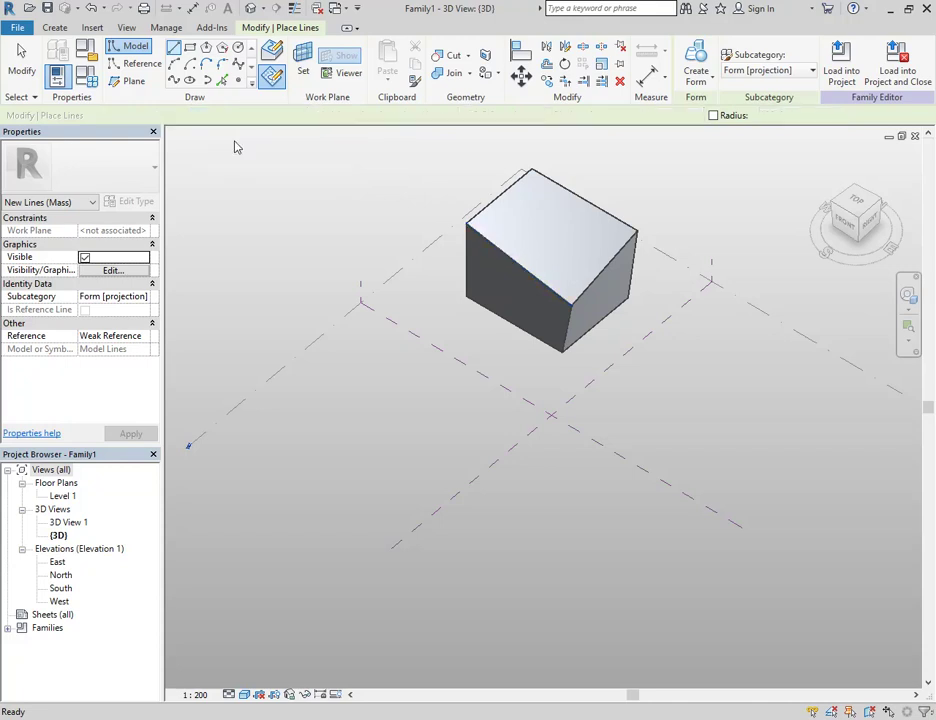
pyautogui.moveTo(435, 448); pyautogui.dragTo(550, 502, button='middle')
pyautogui.scroll(2, 549, 502)
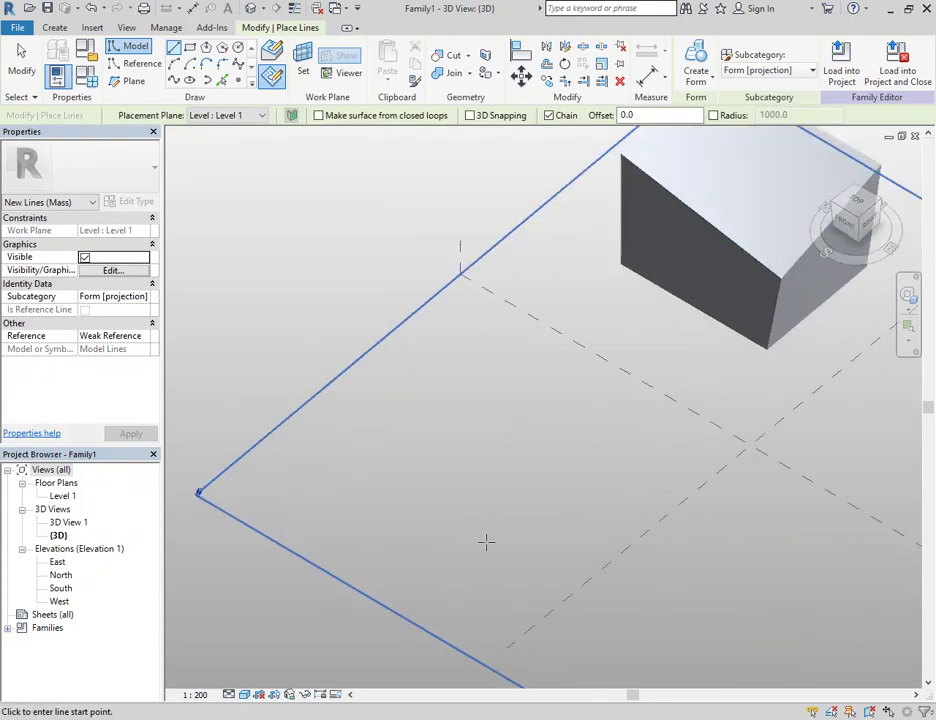
pyautogui.click(483, 562)
pyautogui.click(365, 492)
pyautogui.click(552, 403)
pyautogui.rightClick(537, 329)
pyautogui.click(556, 338)
pyautogui.rightClick(562, 334)
pyautogui.click(582, 344)
# Step: Create a surface form from the whole chain of three lines on Level 1
pyautogui.press('Tab')
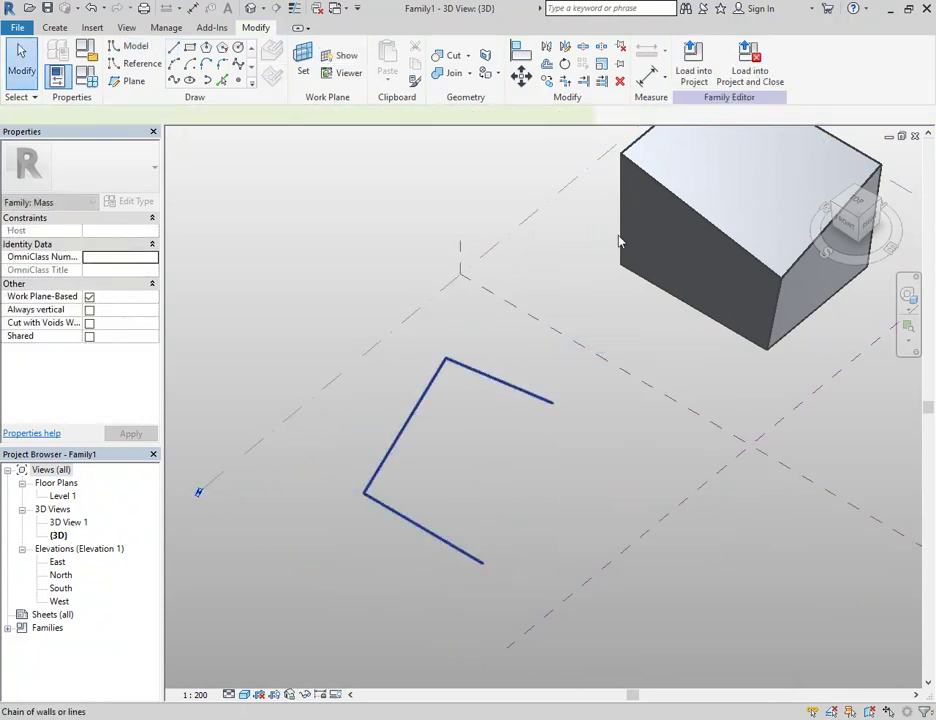
pyautogui.click(522, 390)
pyautogui.click(606, 60)
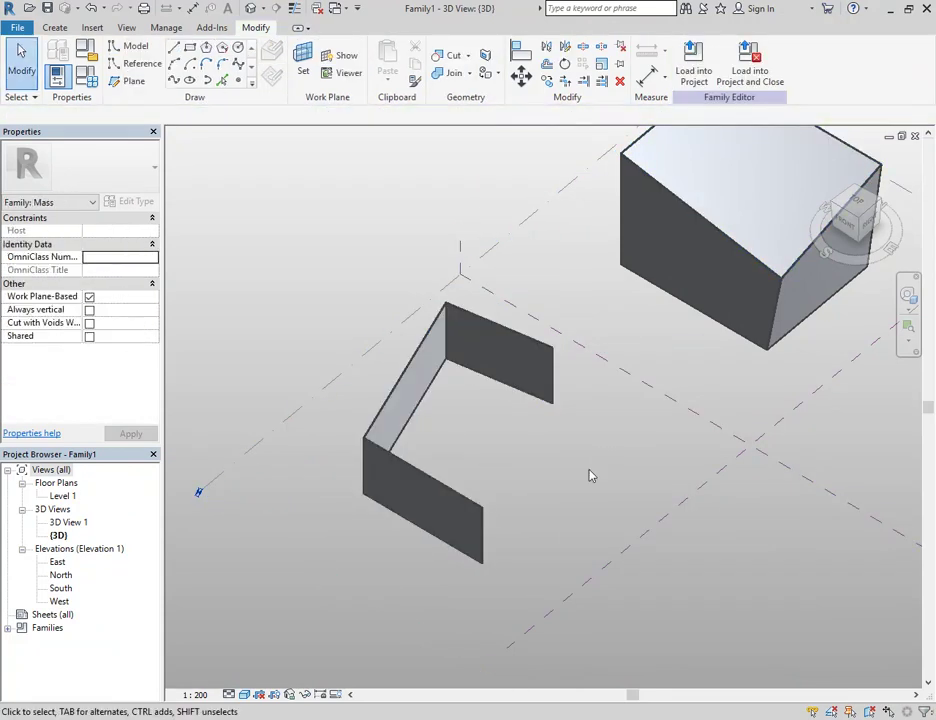
# Step: Move the top corner shared by the back and middle walls of the surface form outwards
pyautogui.scroll(1, 467, 405)
pyautogui.click(517, 304)
pyautogui.scroll(3, 445, 248)
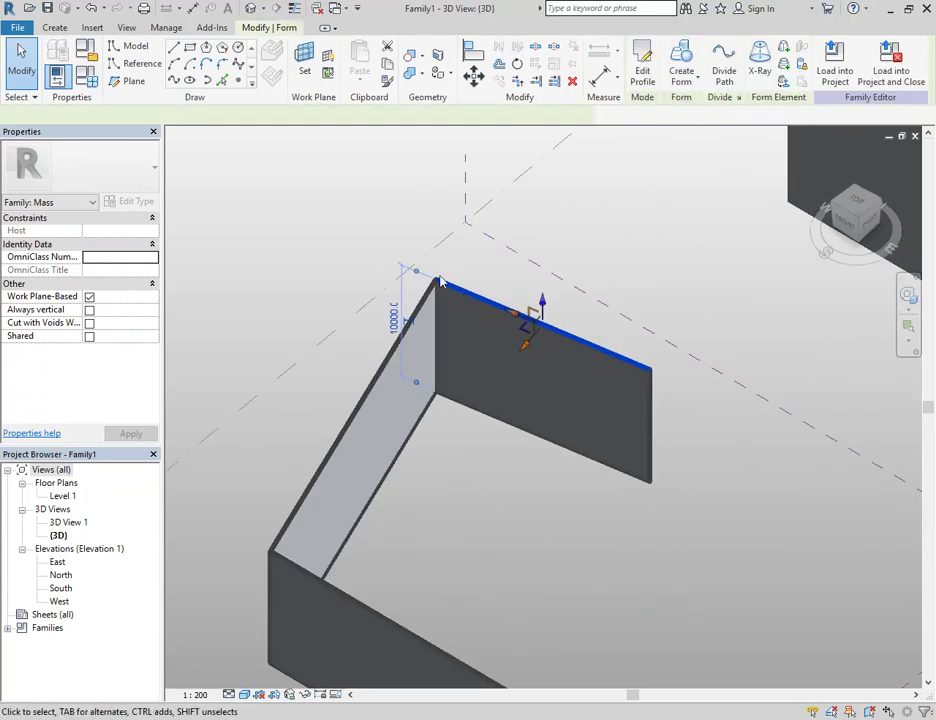
pyautogui.click(389, 203)
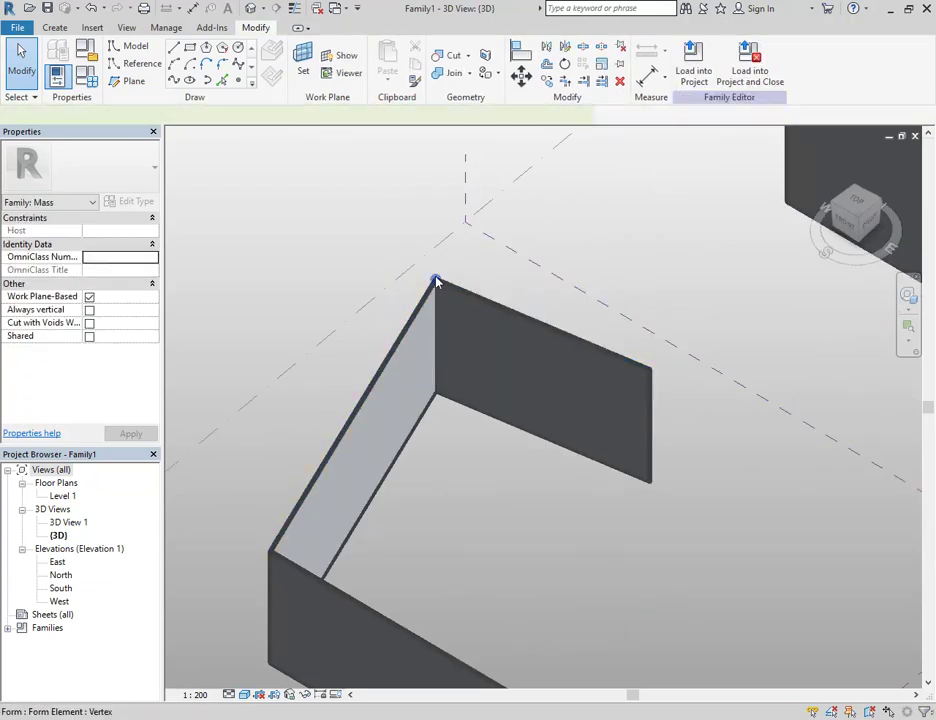
pyautogui.click(436, 283)
pyautogui.moveTo(437, 302); pyautogui.dragTo(413, 274)
pyautogui.click(323, 217)
pyautogui.scroll(-2, 352, 241)
pyautogui.moveTo(352, 241); pyautogui.dragTo(510, 361, button='middle')
pyautogui.scroll(-1, 375, 243)
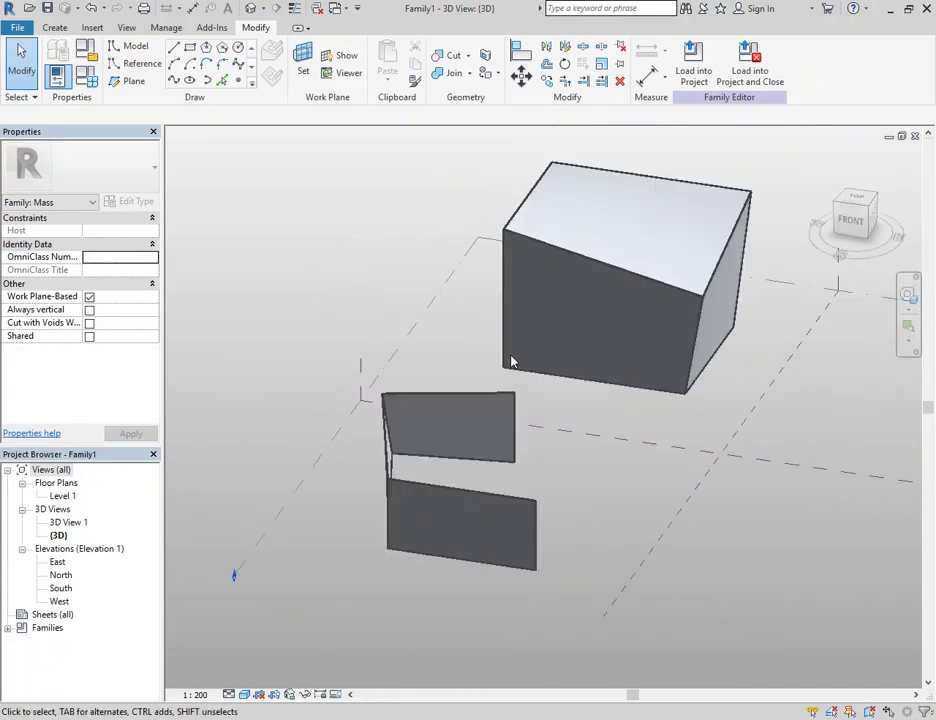
# Step: Shift the free top corner of the surface form's back wall outwards so that the wall twists
pyautogui.scroll(2, 512, 400)
pyautogui.click(520, 411)
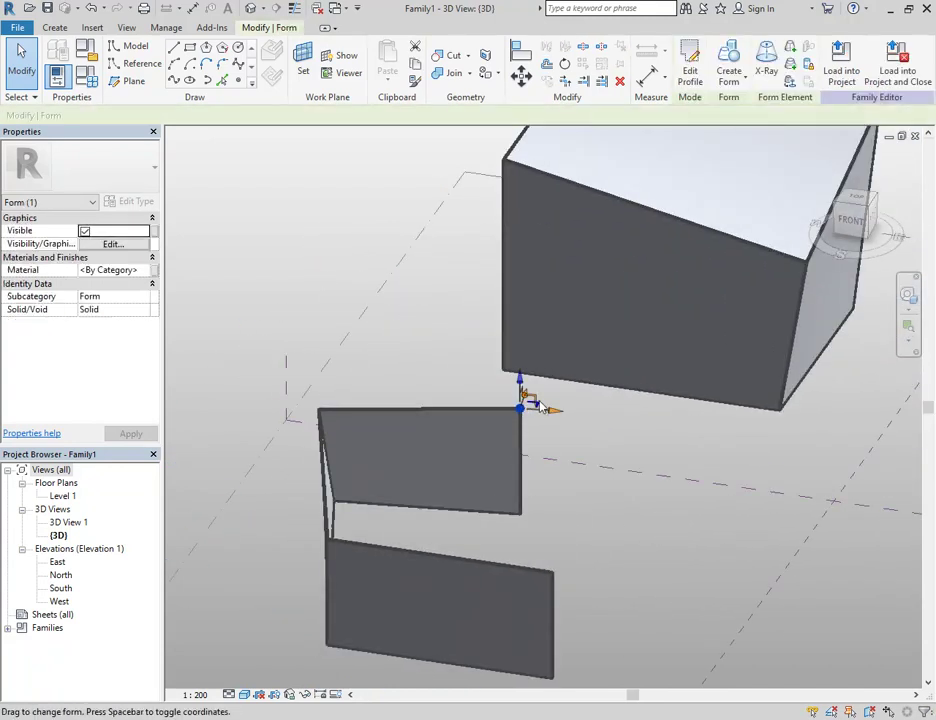
pyautogui.moveTo(529, 398)
pyautogui.mouseDown()
pyautogui.moveTo(539, 382)
pyautogui.moveTo(528, 379)
pyautogui.mouseUp()
pyautogui.click(577, 508)
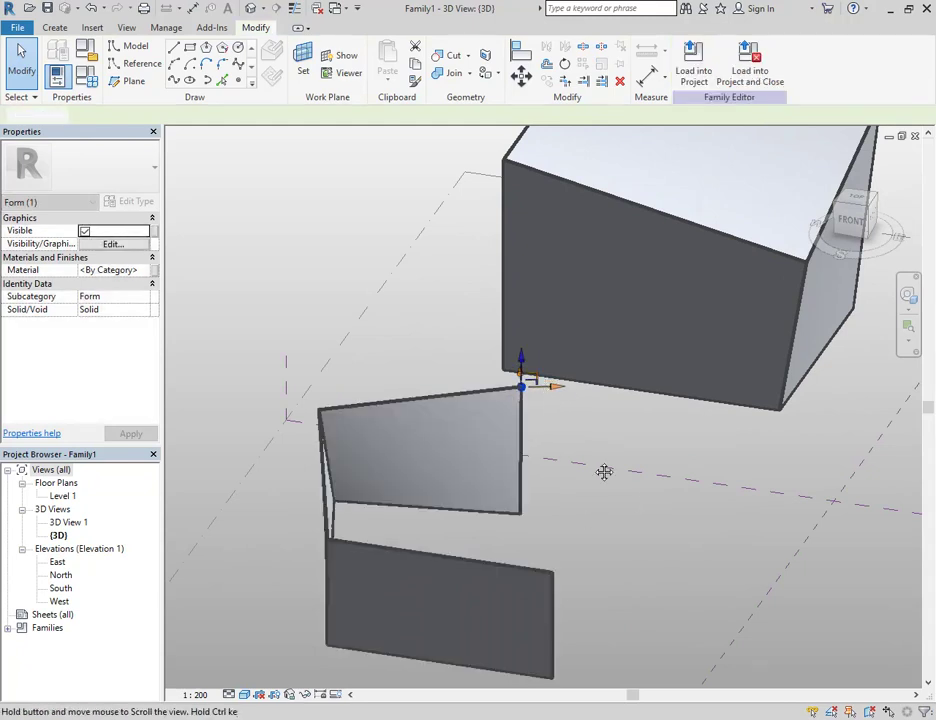
pyautogui.keyDown('shift'); pyautogui.moveTo(628, 501); pyautogui.dragTo(540, 483, button='middle'); pyautogui.keyUp('shift')
pyautogui.scroll(-5, 540, 483)
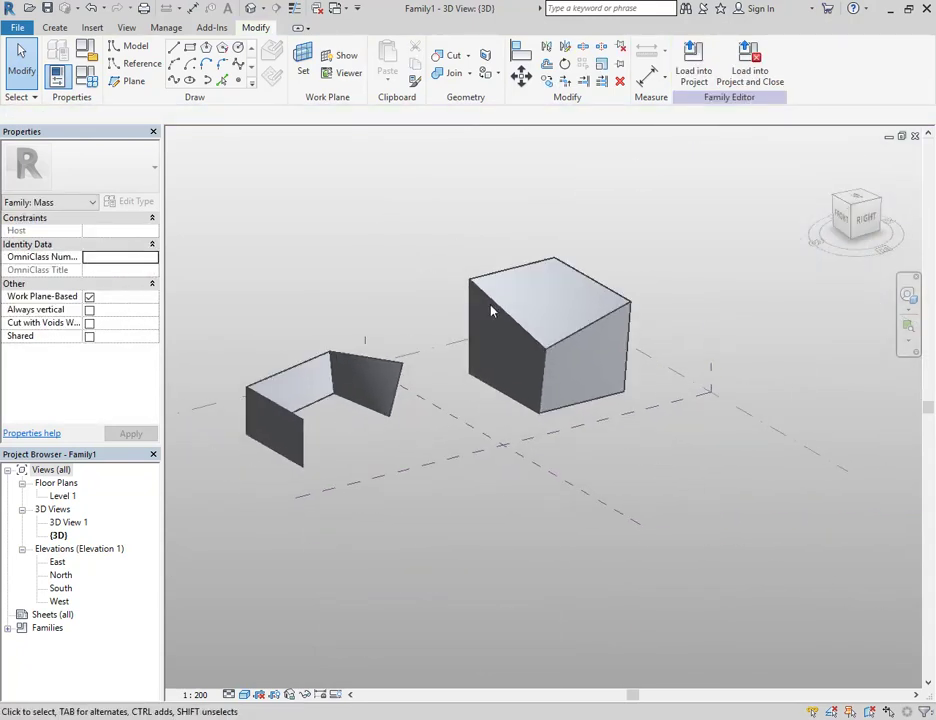
pyautogui.moveTo(495, 363); pyautogui.dragTo(508, 361, button='middle')
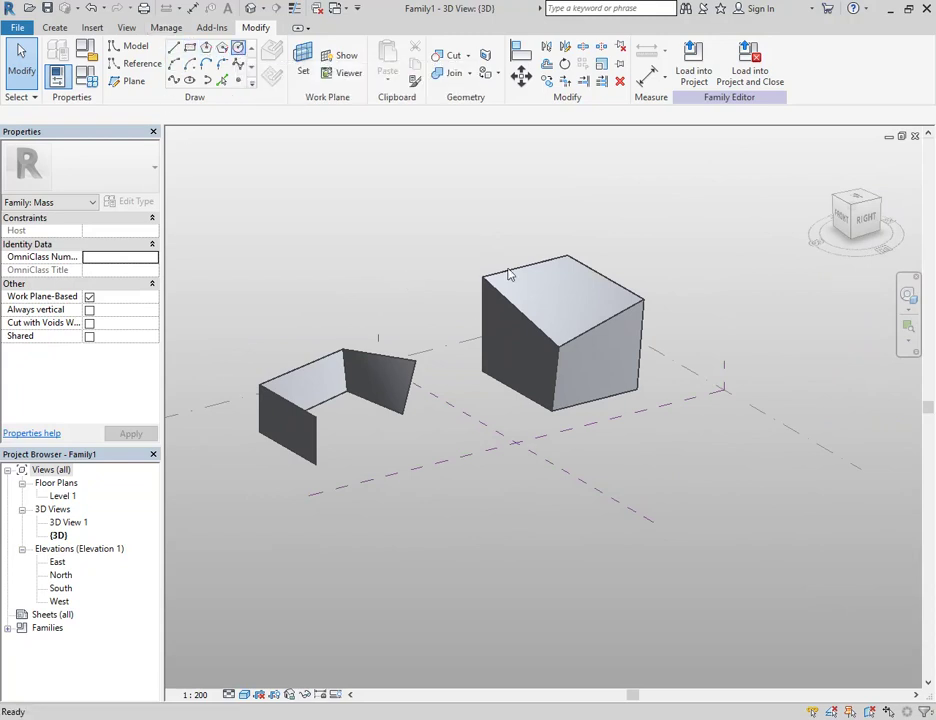
pyautogui.click(238, 48)
pyautogui.moveTo(501, 466); pyautogui.dragTo(539, 512, button='middle')
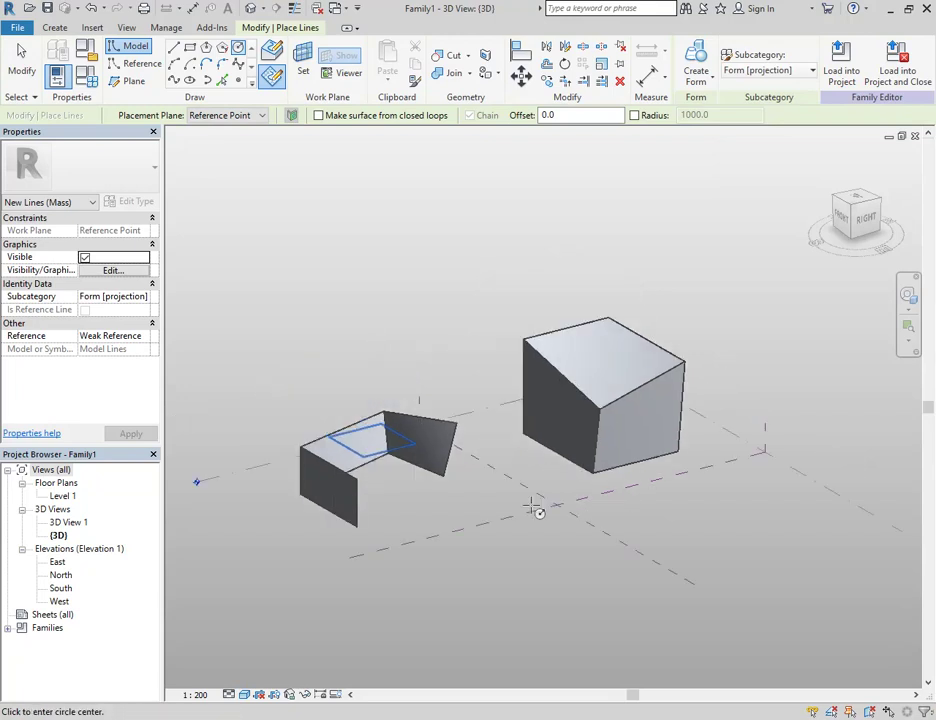
pyautogui.press('Escape')
pyautogui.press('Escape')
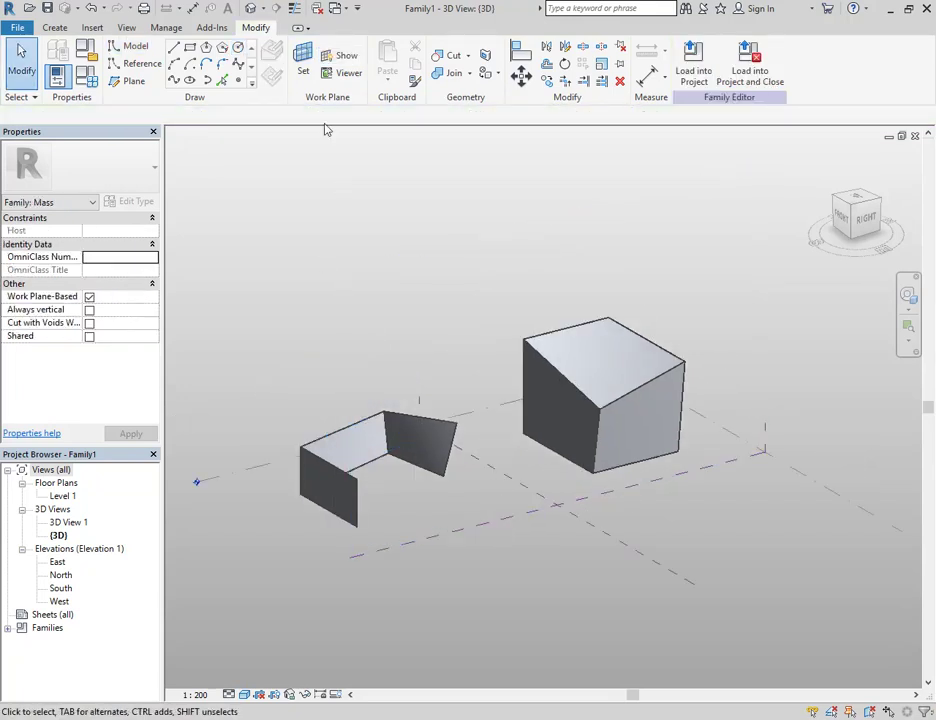
# Step: Draw a model-line circle with a radius of about 9000 in the empty area on the right-hand side of the solid
pyautogui.click(238, 49)
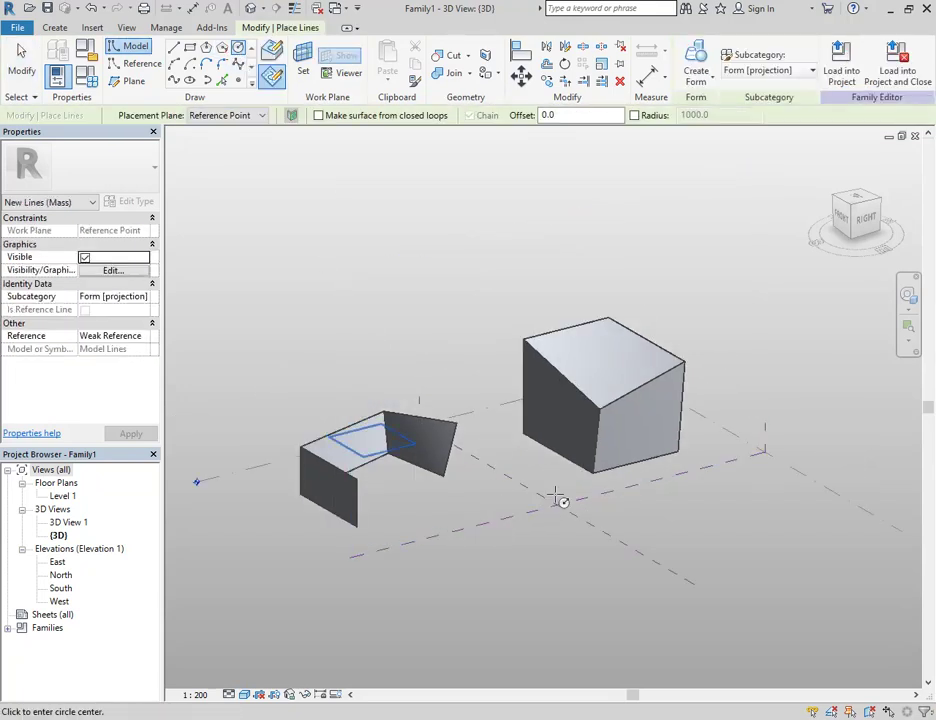
pyautogui.moveTo(543, 530); pyautogui.dragTo(476, 456, button='middle')
pyautogui.keyDown('shift'); pyautogui.moveTo(399, 441); pyautogui.dragTo(565, 462, button='middle'); pyautogui.keyUp('shift')
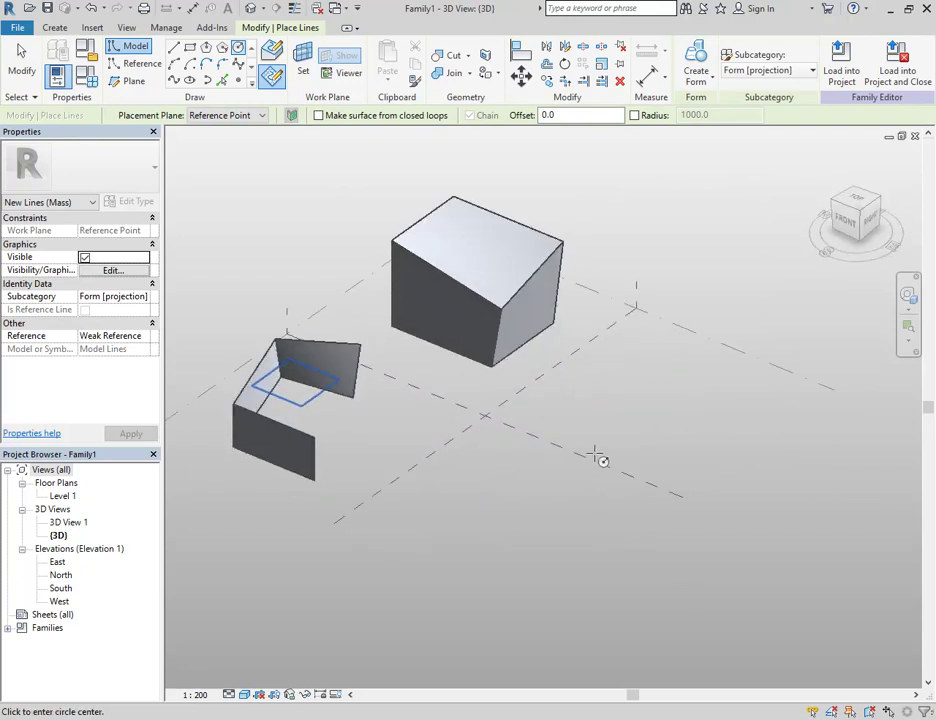
pyautogui.click(656, 421)
pyautogui.click(652, 399)
pyautogui.rightClick(649, 372)
pyautogui.moveTo(731, 407); pyautogui.dragTo(646, 384, button='middle')
pyautogui.scroll(2, 598, 380)
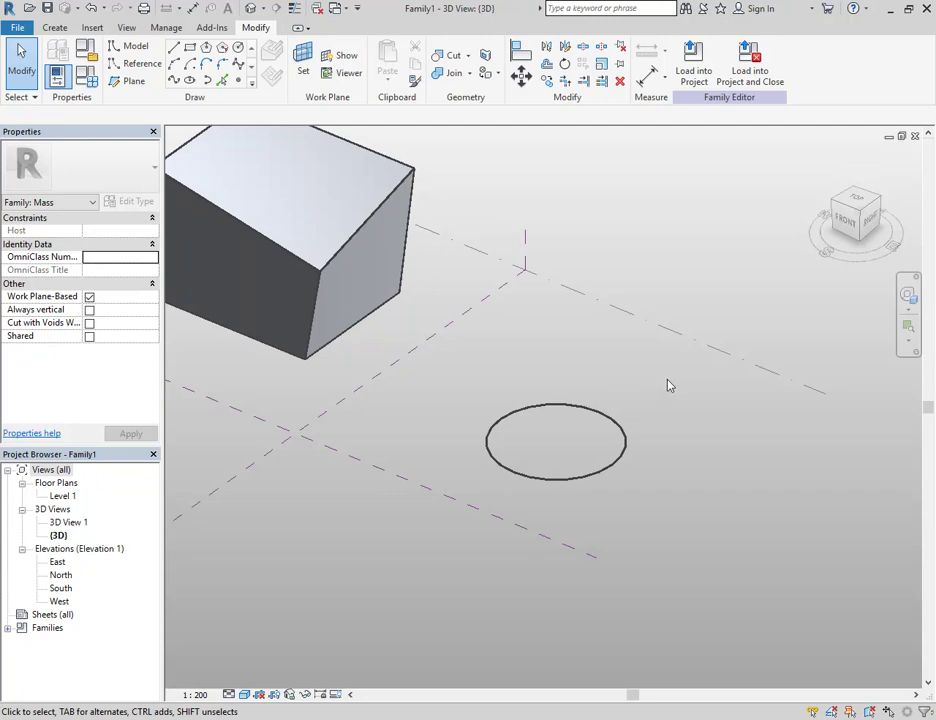
pyautogui.scroll(-1, 561, 402)
pyautogui.moveTo(561, 403); pyautogui.dragTo(546, 401, button='middle')
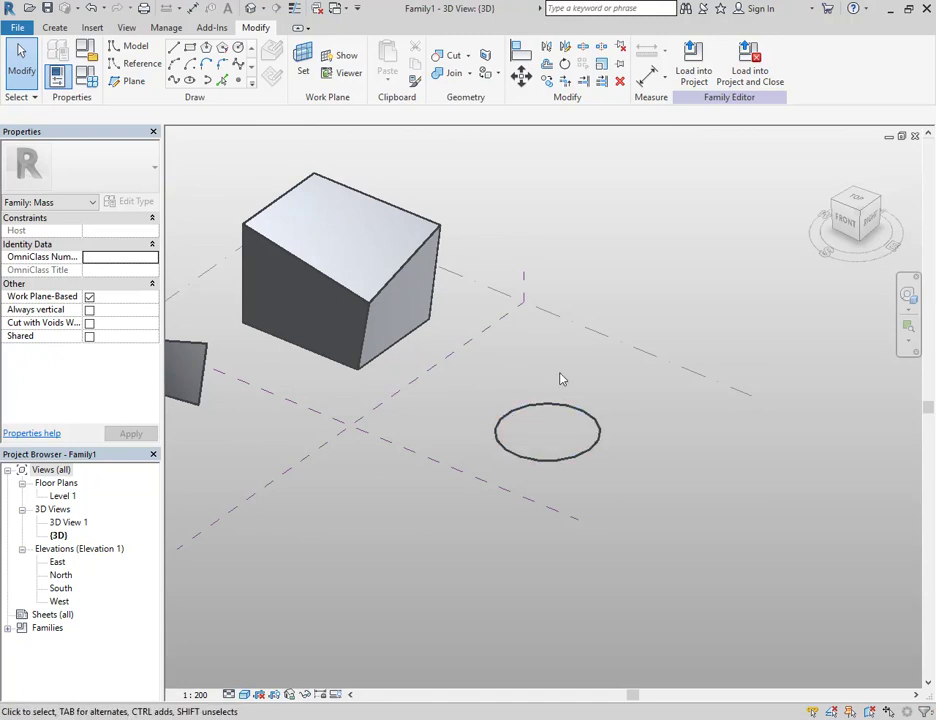
pyautogui.scroll(2, 516, 391)
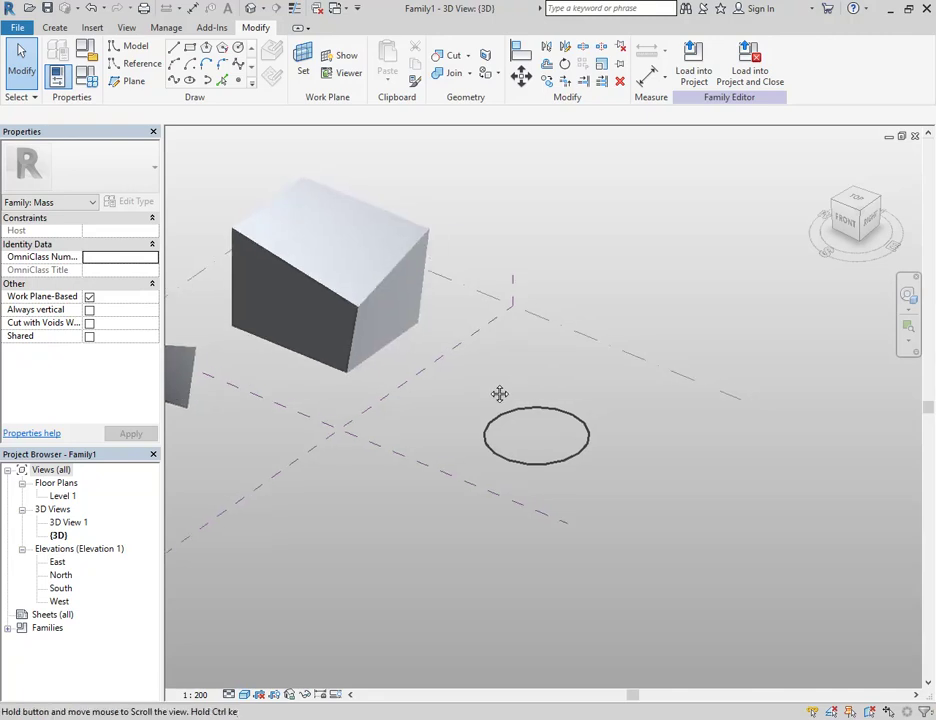
pyautogui.click(493, 432)
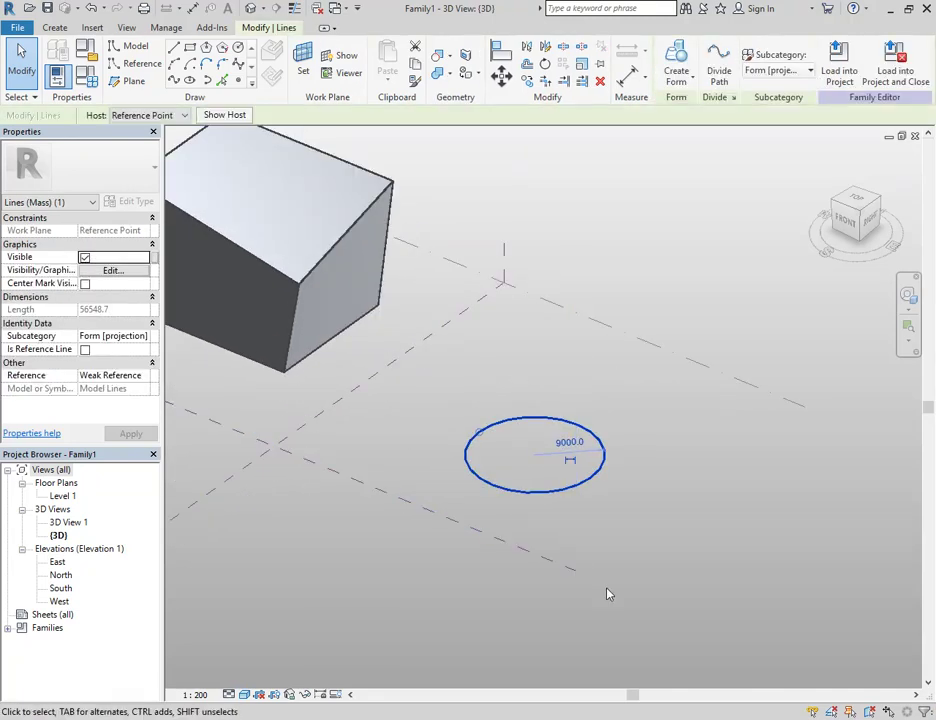
pyautogui.click(483, 376)
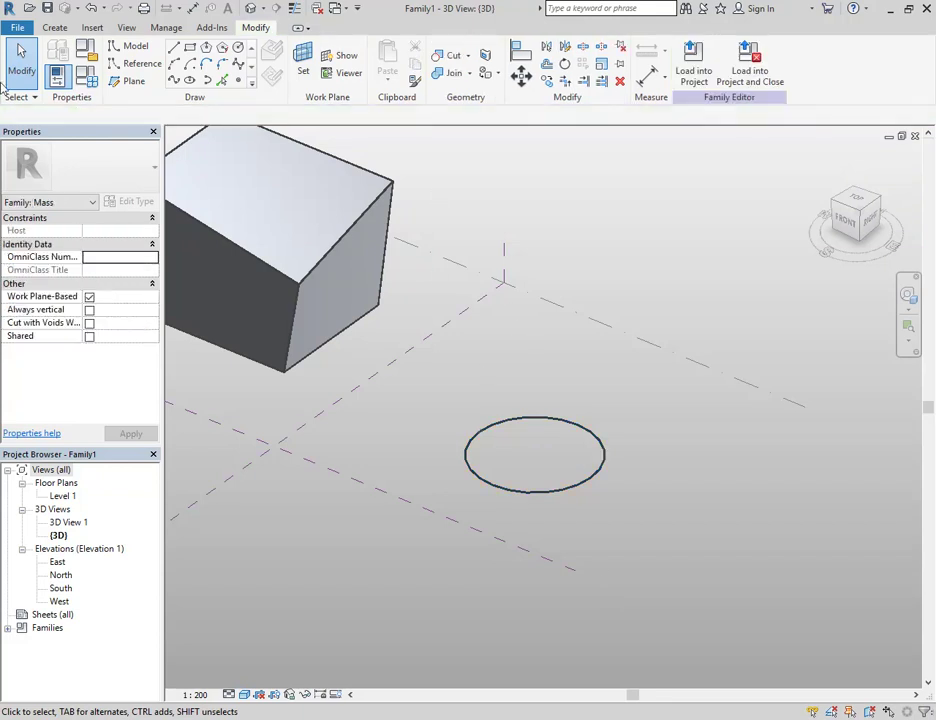
# Step: Draw a single straight model line on the reference-point plane, diagonally beside the circle without touching it
pyautogui.click(176, 48)
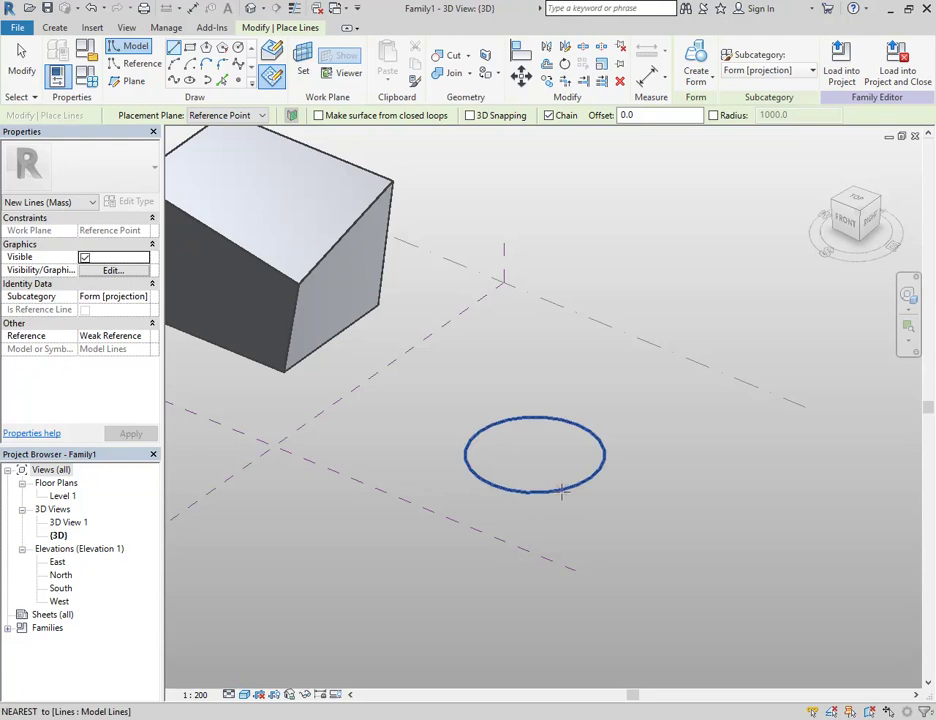
pyautogui.click(363, 449)
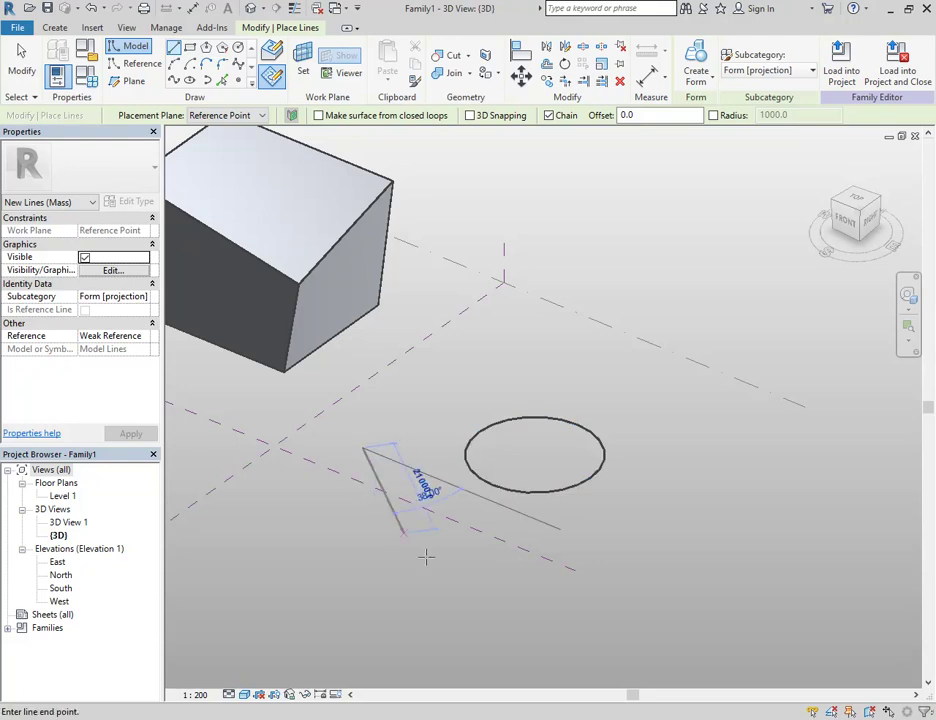
pyautogui.click(499, 603)
pyautogui.rightClick(428, 397)
pyautogui.click(440, 405)
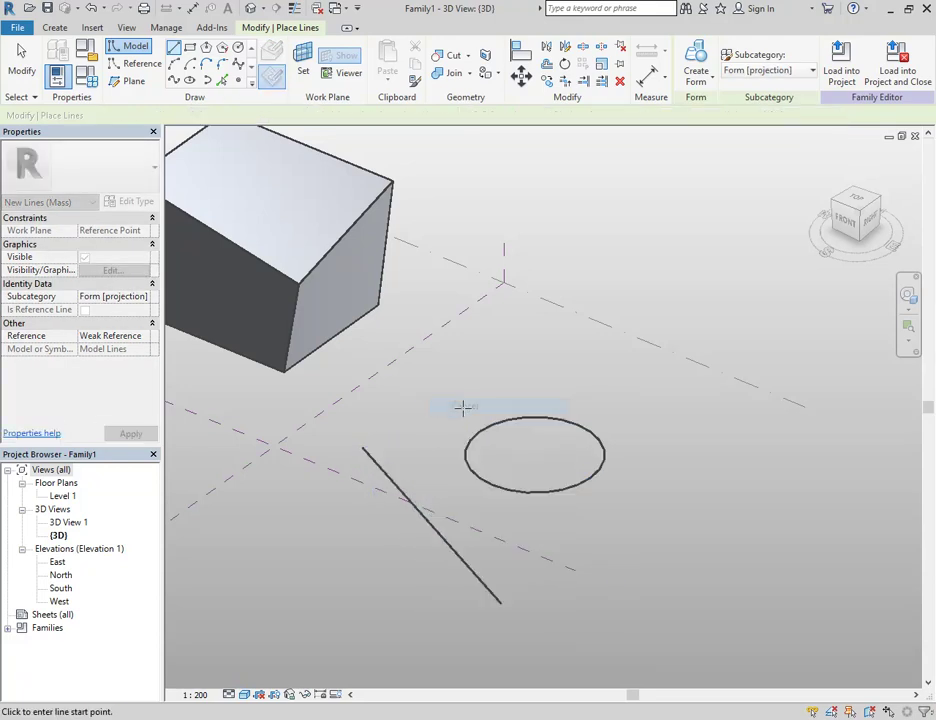
pyautogui.rightClick(466, 410)
pyautogui.click(474, 418)
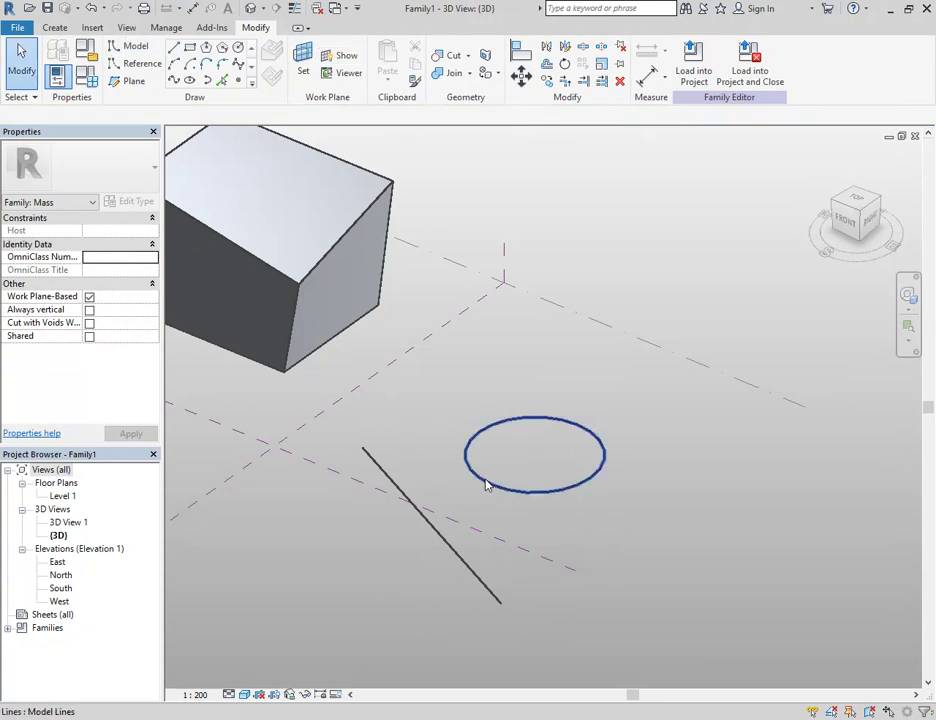
# Step: Create a solid revolved form from the circle and the straight line beside it
pyautogui.click(487, 484)
pyautogui.keyDown('ctrl'); pyautogui.click(447, 563); pyautogui.keyUp('ctrl')
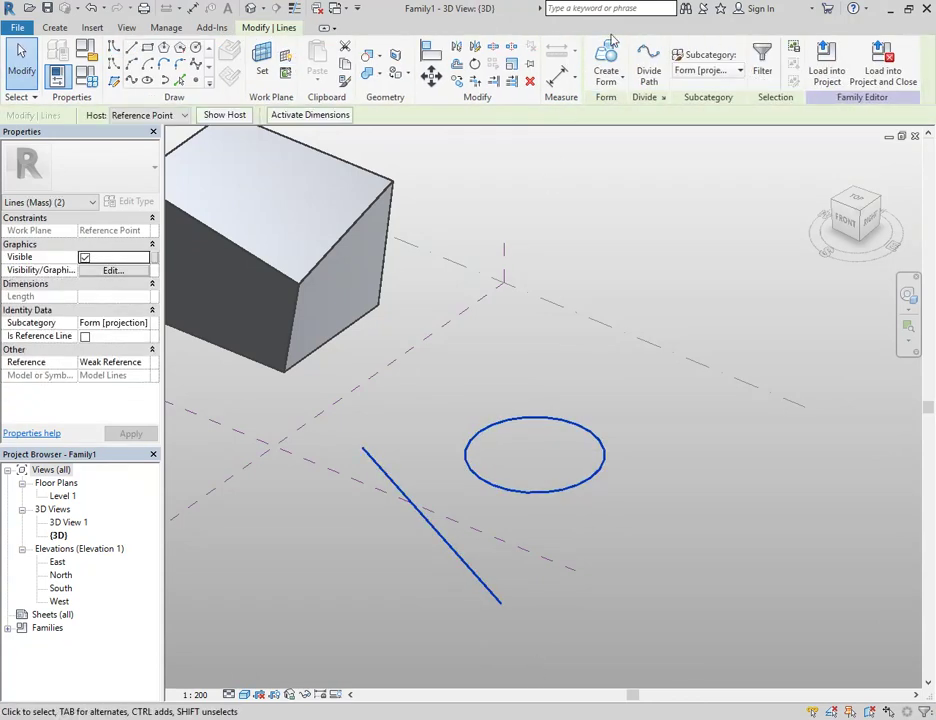
pyautogui.click(608, 55)
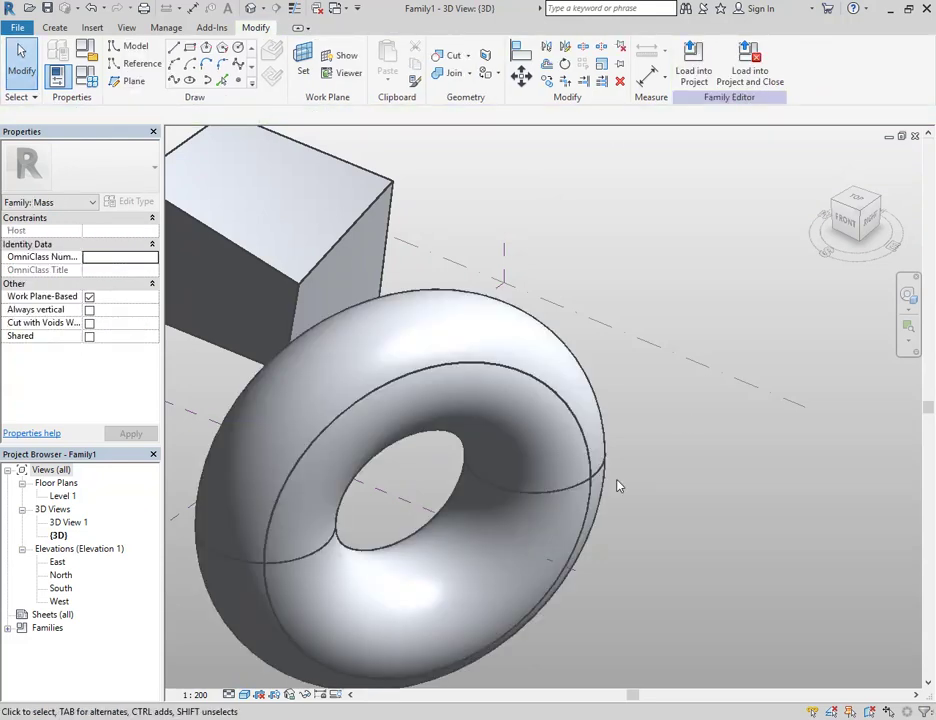
pyautogui.scroll(-2, 617, 486)
pyautogui.keyDown('shift'); pyautogui.moveTo(617, 486); pyautogui.dragTo(568, 440, button='middle'); pyautogui.keyUp('shift')
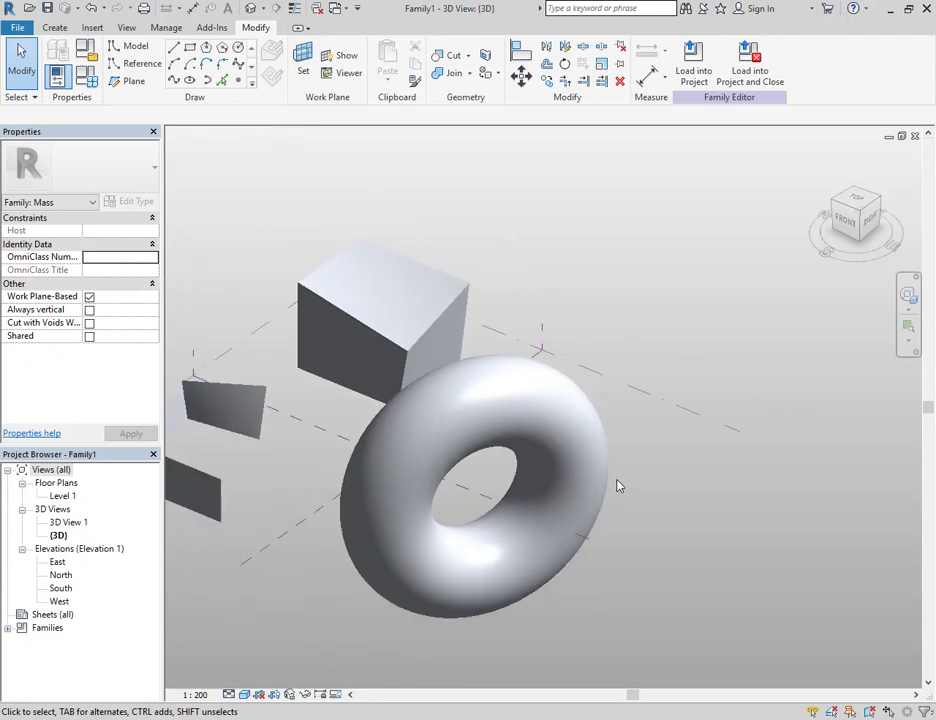
# Step: Set the revolved ring's End Angle to 180° so that it becomes a half ring
pyautogui.click(589, 404)
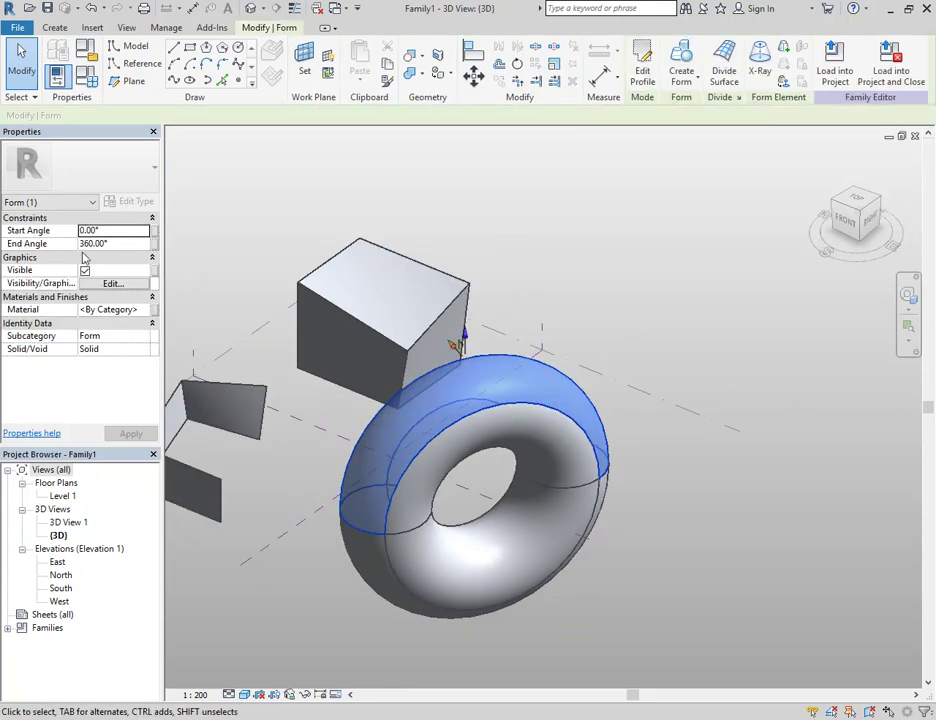
pyautogui.click(121, 244)
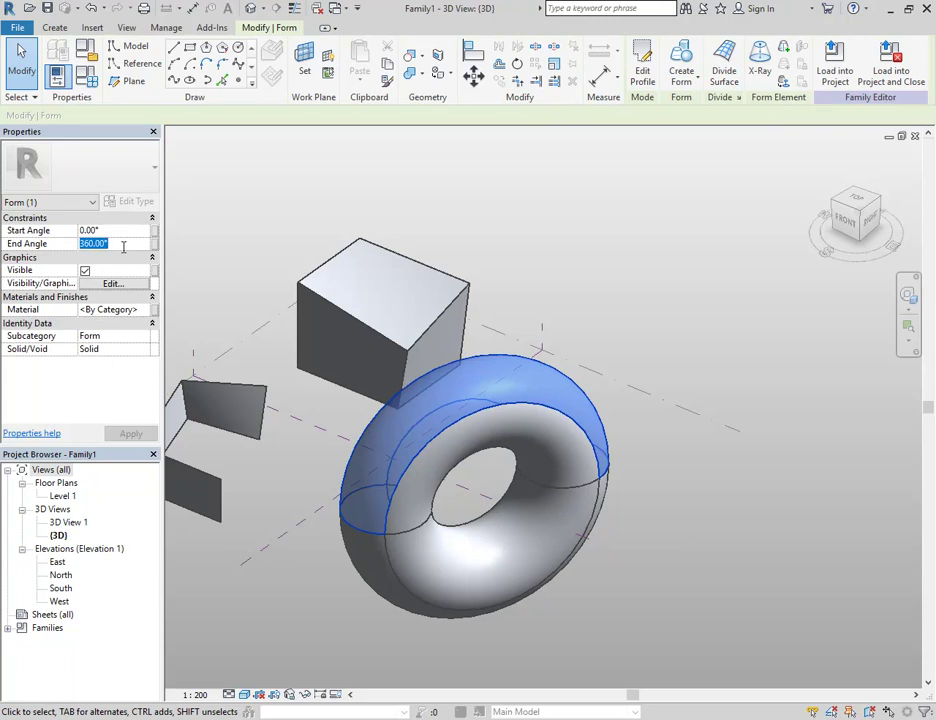
pyautogui.write('18')
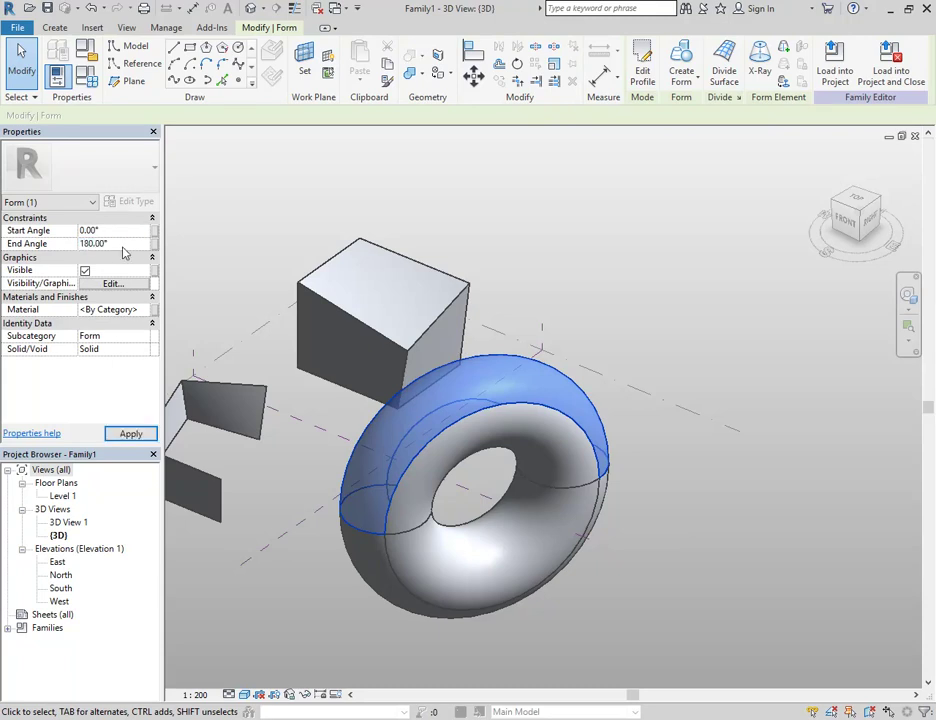
pyautogui.moveTo(545, 388)
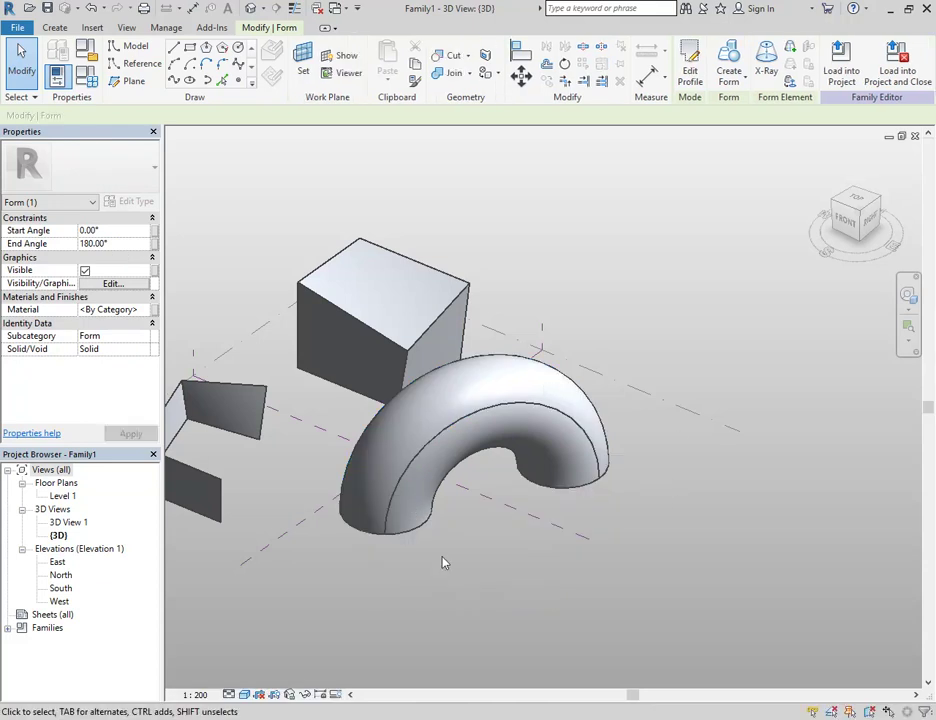
pyautogui.click(505, 565)
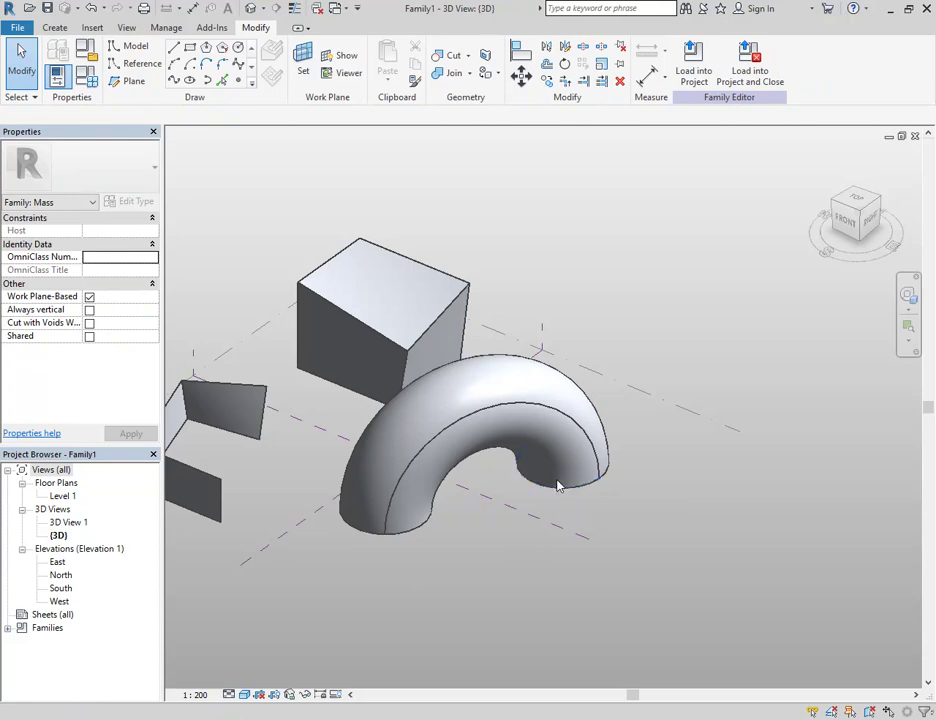
# Step: Delete the half-ring form from the mass family
pyautogui.click(565, 491)
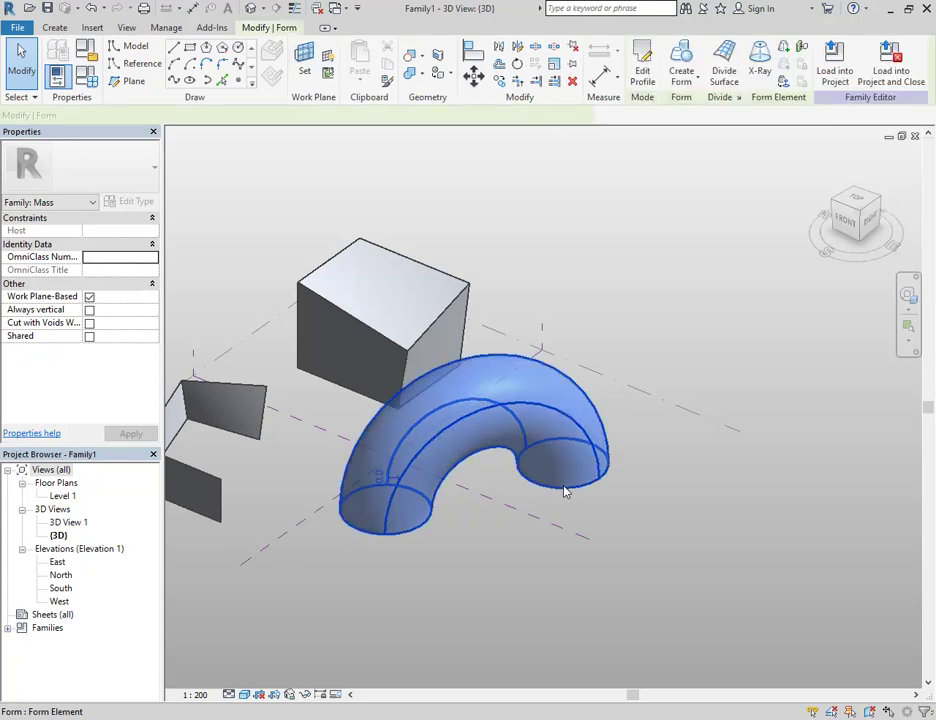
pyautogui.press('Delete')
pyautogui.moveTo(575, 495); pyautogui.dragTo(688, 523, button='middle')
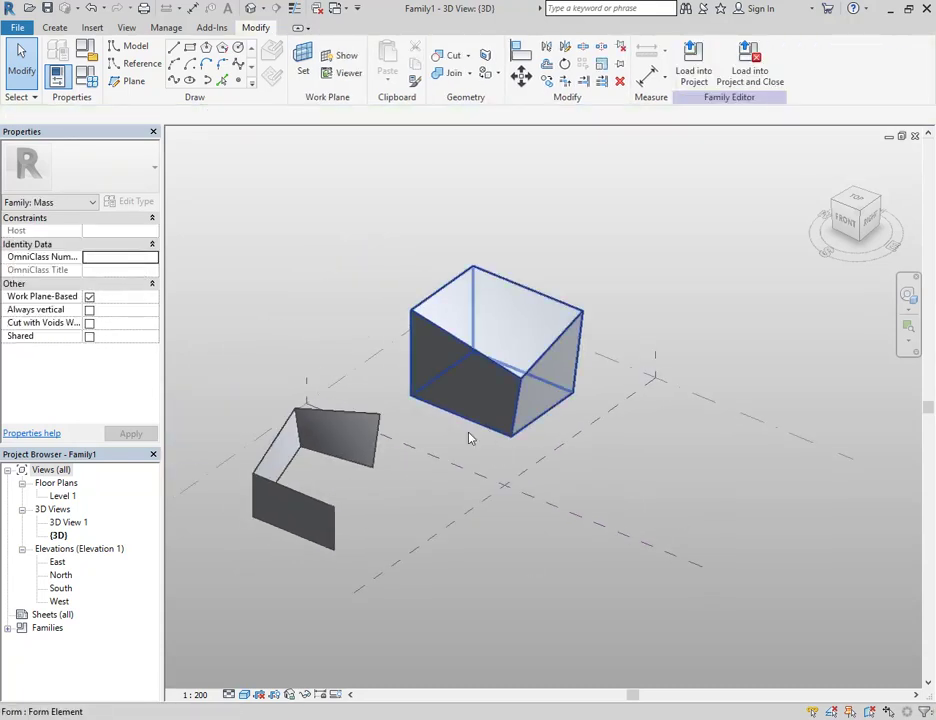
pyautogui.scroll(2, 450, 510)
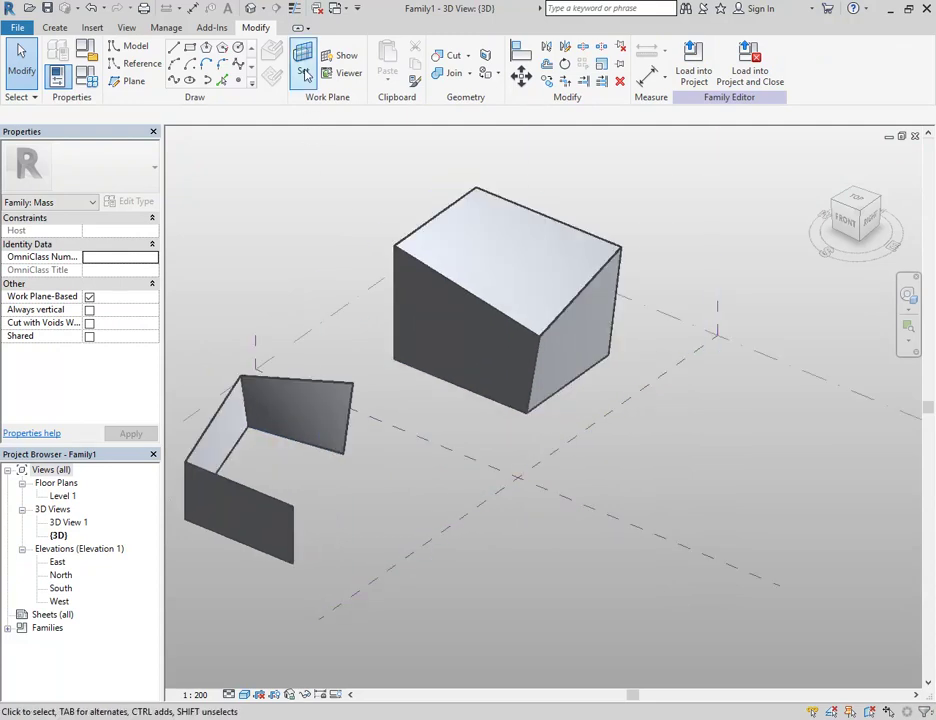
# Step: Start a model-line circle and set its placement plane to the vertical reference plane that crosses Center (Front/Back)
pyautogui.click(238, 48)
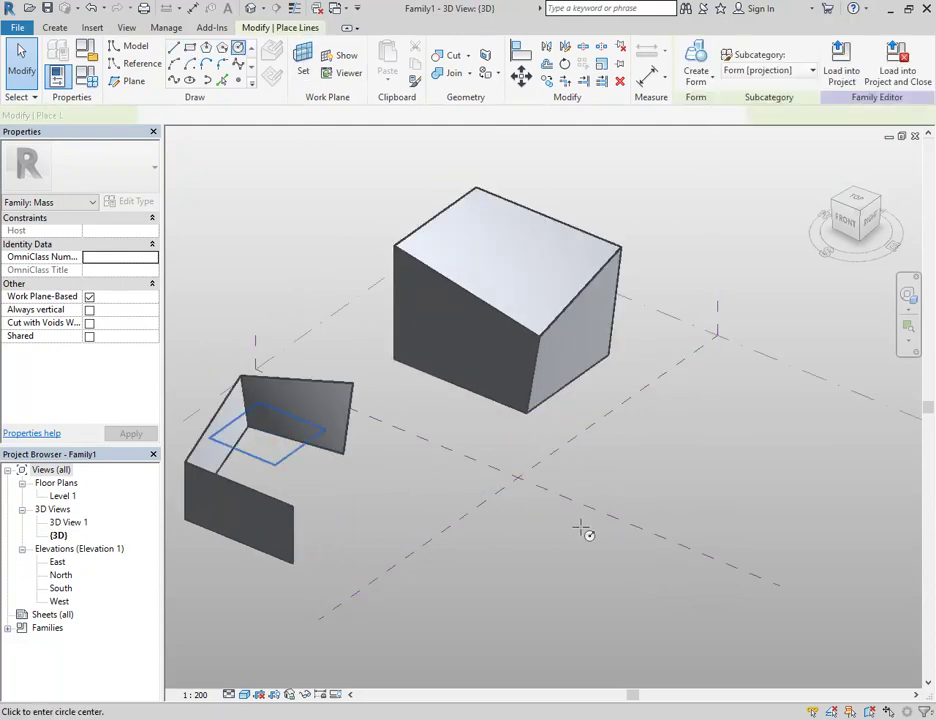
pyautogui.scroll(3, 409, 397)
pyautogui.moveTo(412, 423); pyautogui.dragTo(563, 423, button='middle')
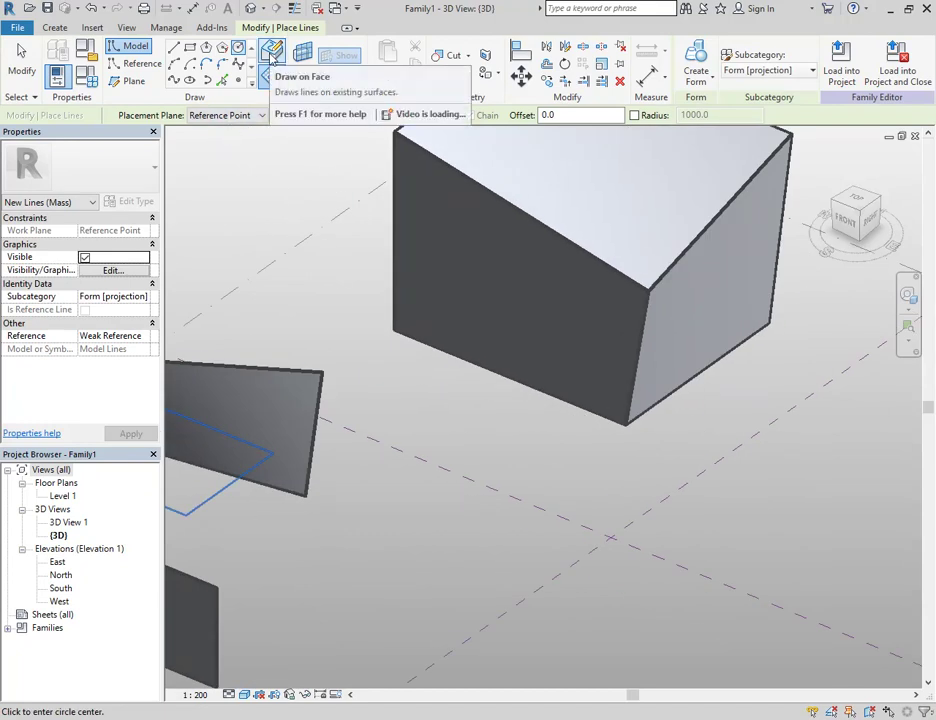
pyautogui.scroll(-4, 518, 442)
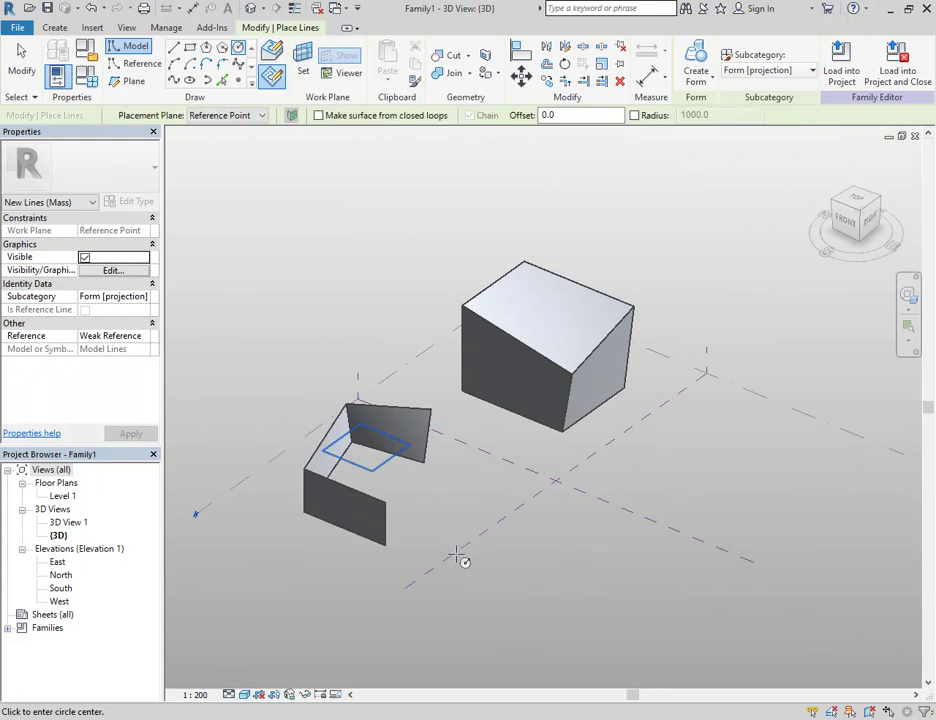
pyautogui.click(238, 118)
pyautogui.press('Escape')
pyautogui.press('Escape')
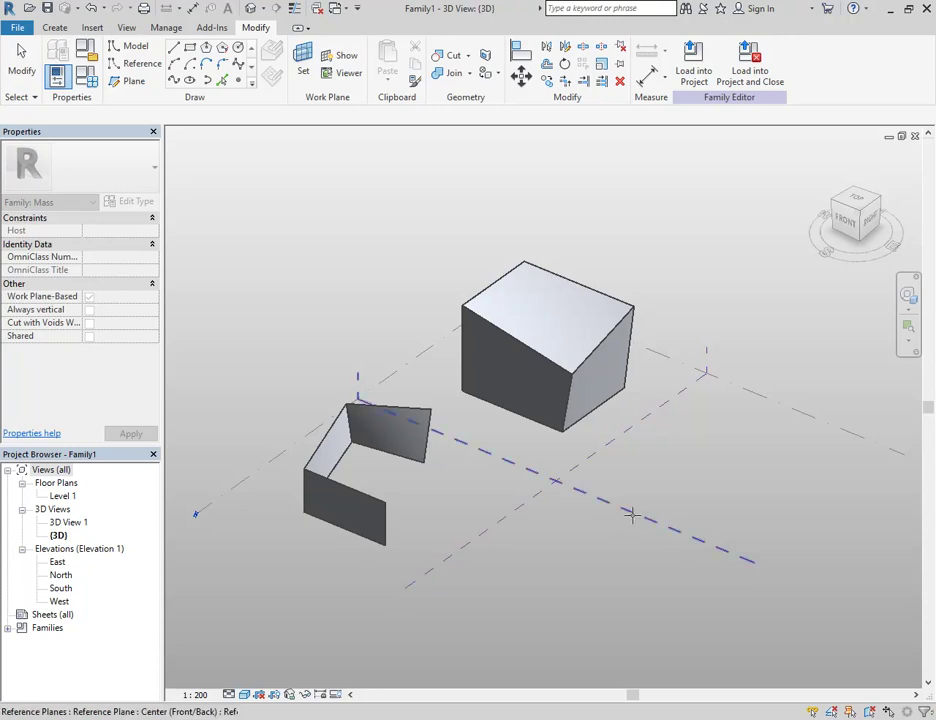
pyautogui.click(525, 505)
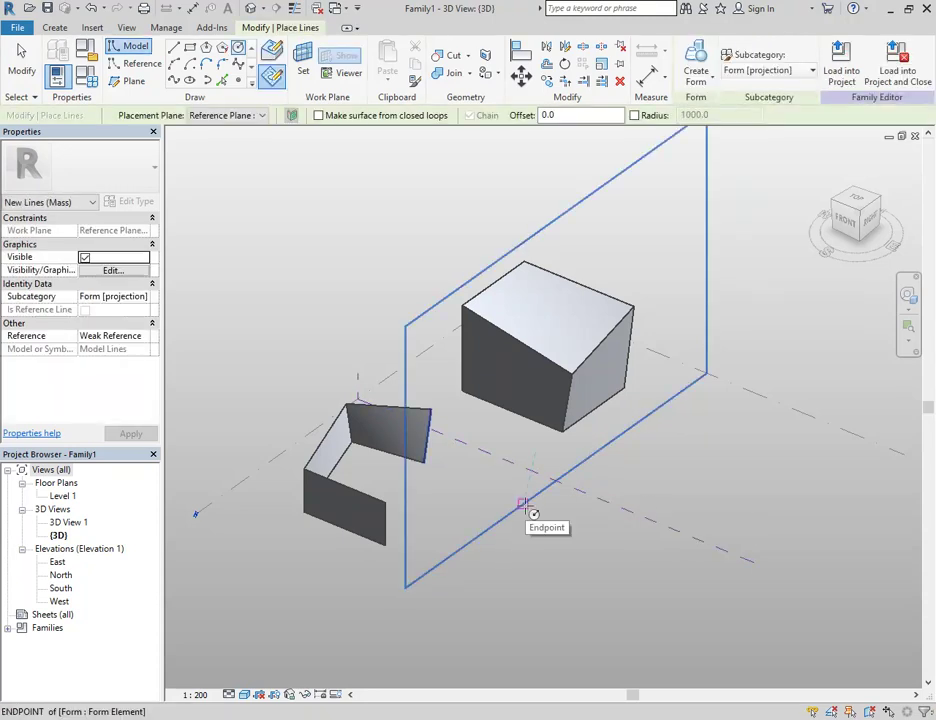
# Step: Draw a circle with a radius of about 1700 on the vertical reference plane, in front of the surface walls
pyautogui.keyDown('shift'); pyautogui.moveTo(476, 495); pyautogui.dragTo(418, 462, button='middle'); pyautogui.keyUp('shift')
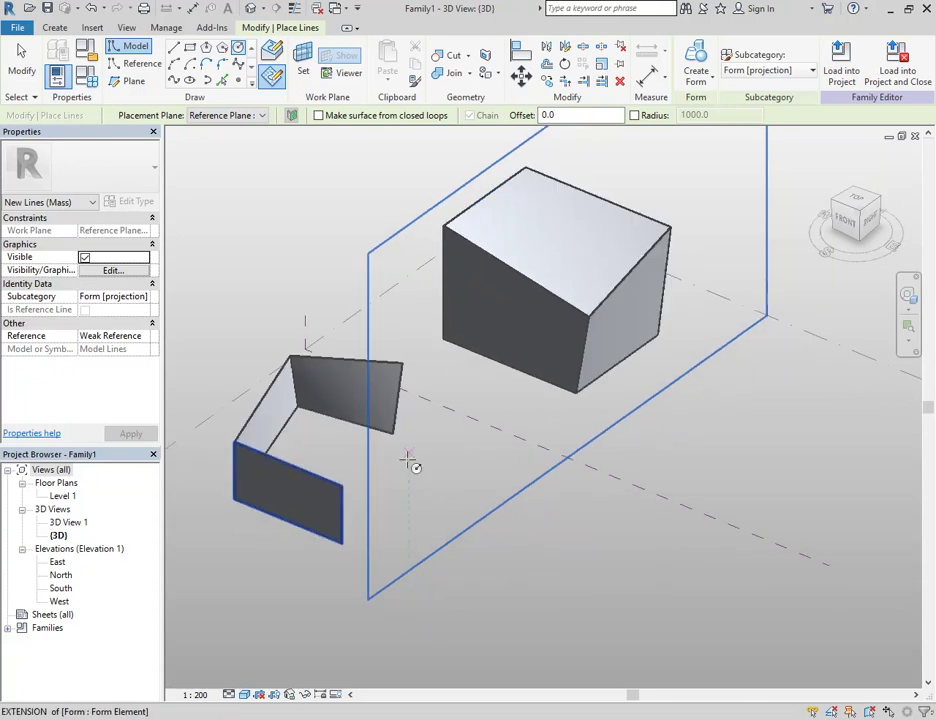
pyautogui.scroll(4, 464, 525)
pyautogui.scroll(3, 450, 492)
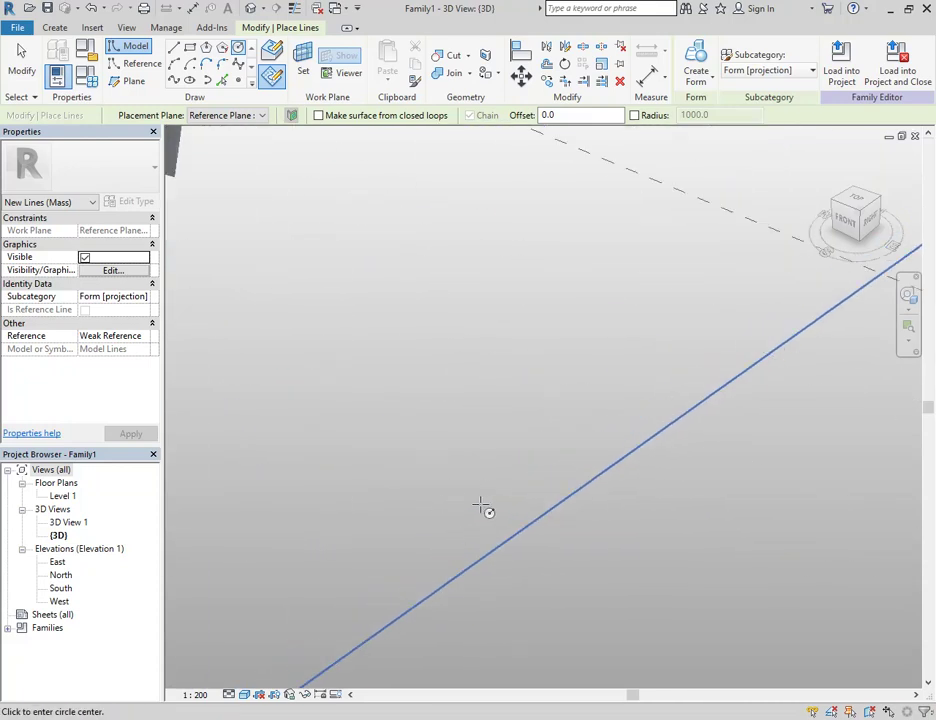
pyautogui.click(497, 516)
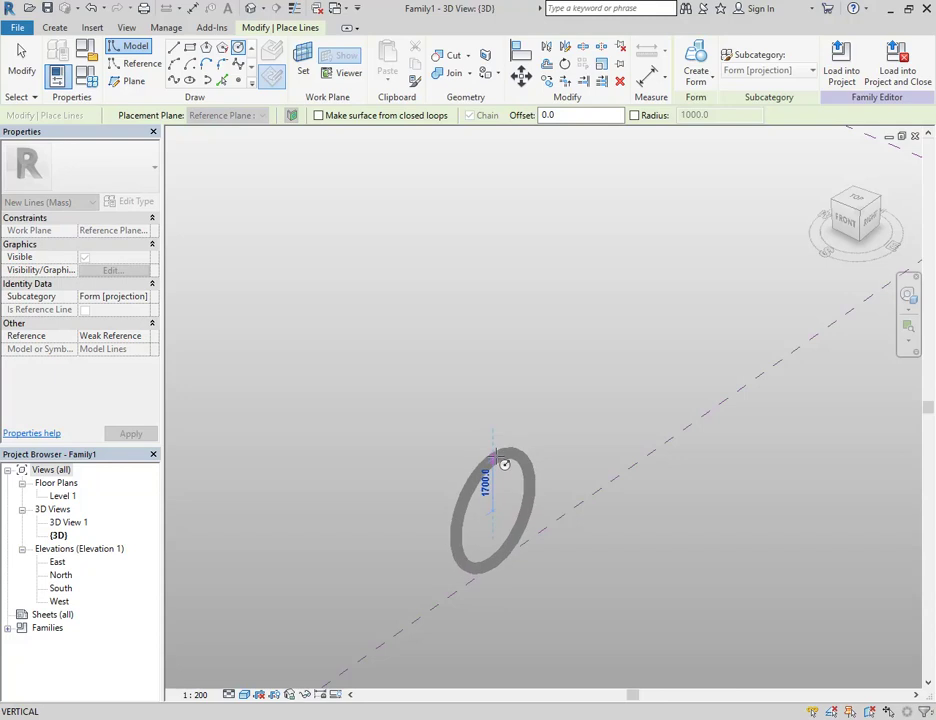
pyautogui.click(505, 464)
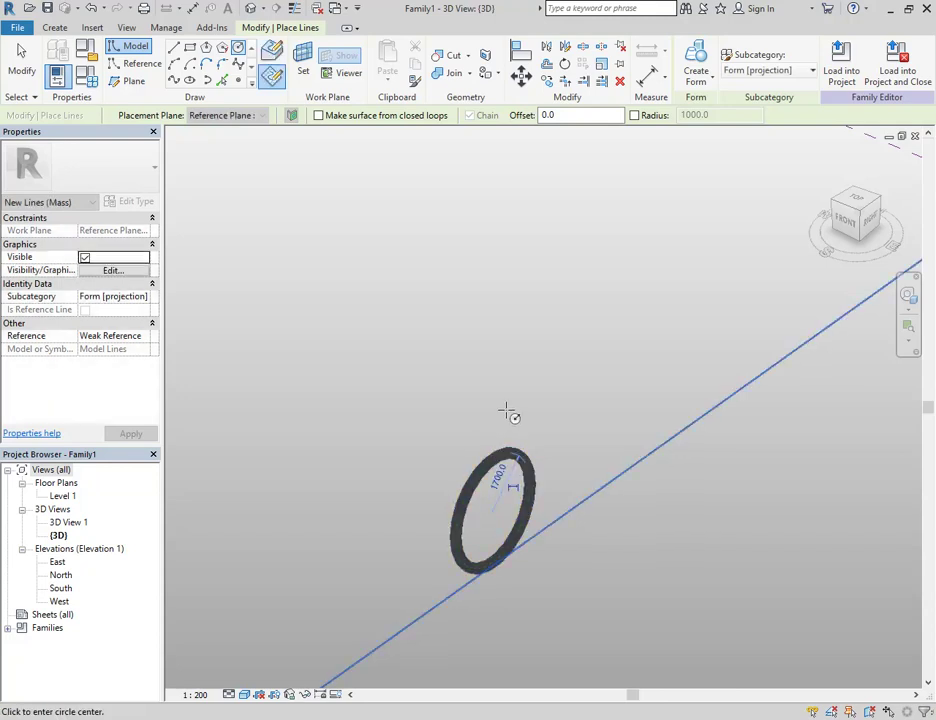
# Step: Draw a vertical model line about 6600 long beside the upright circle on the same reference plane
pyautogui.click(174, 48)
pyautogui.click(590, 505)
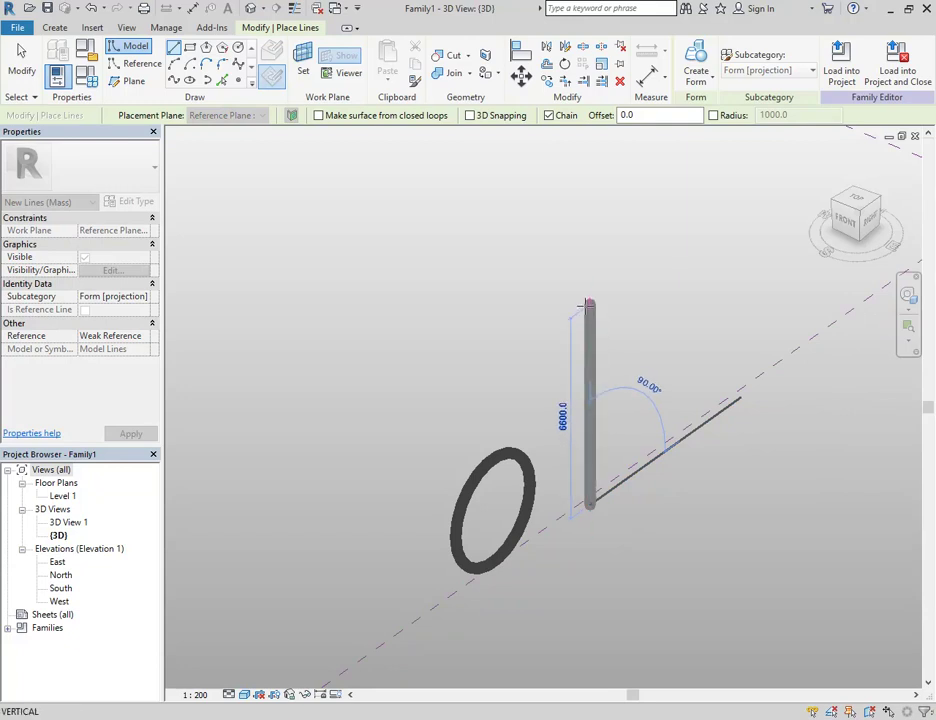
pyautogui.rightClick(493, 274)
pyautogui.rightClick(528, 289)
pyautogui.click(562, 296)
# Step: Create a solid ring form by revolving the upright circle around the vertical line
pyautogui.click(495, 422)
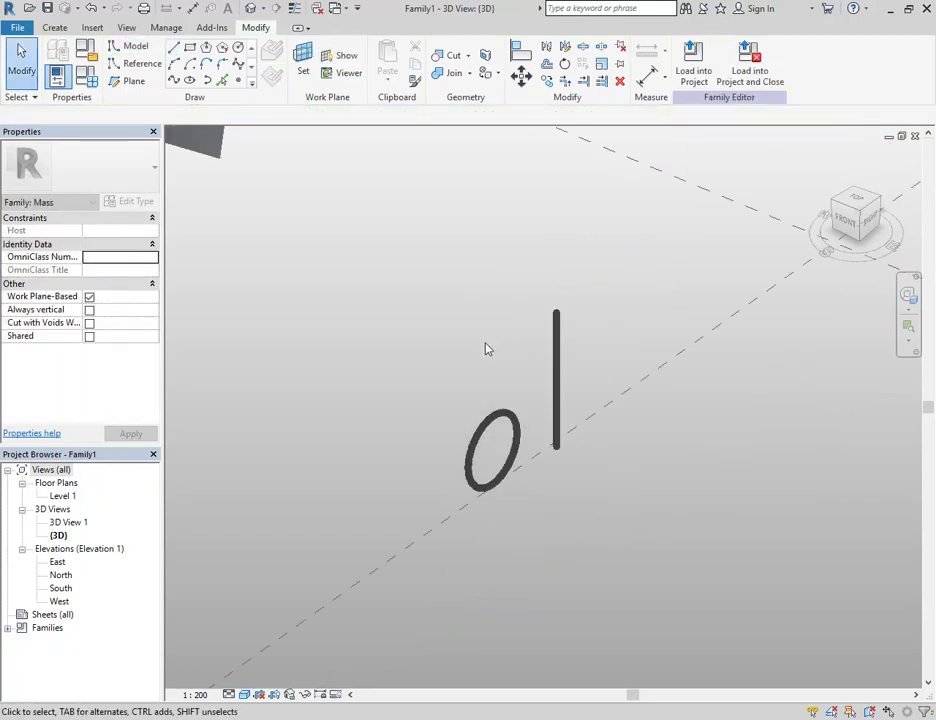
pyautogui.keyDown('ctrl'); pyautogui.click(559, 391); pyautogui.keyUp('ctrl')
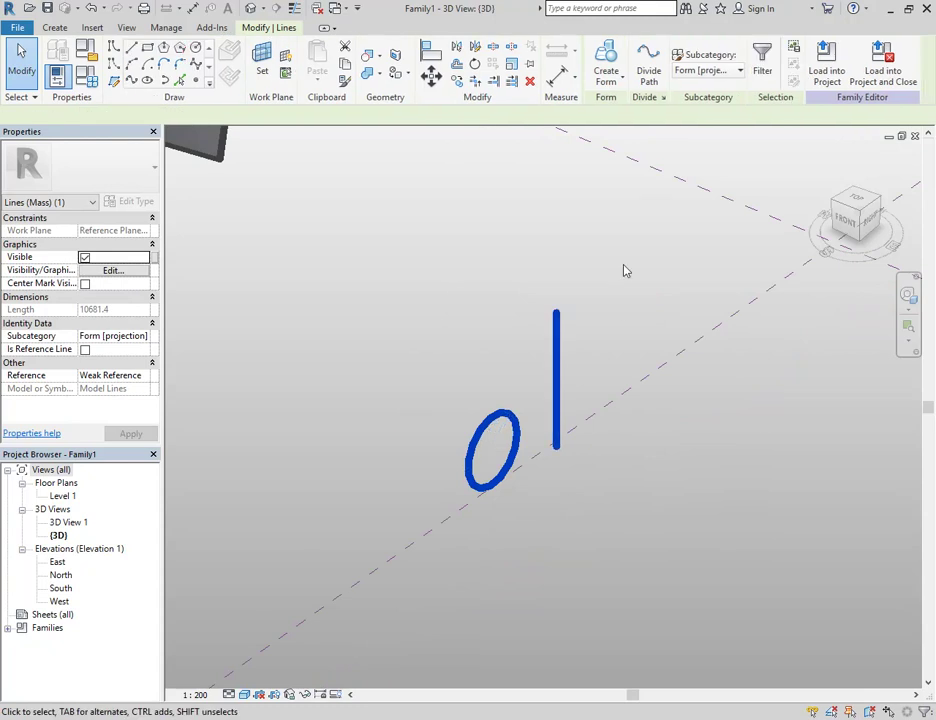
pyautogui.click(606, 62)
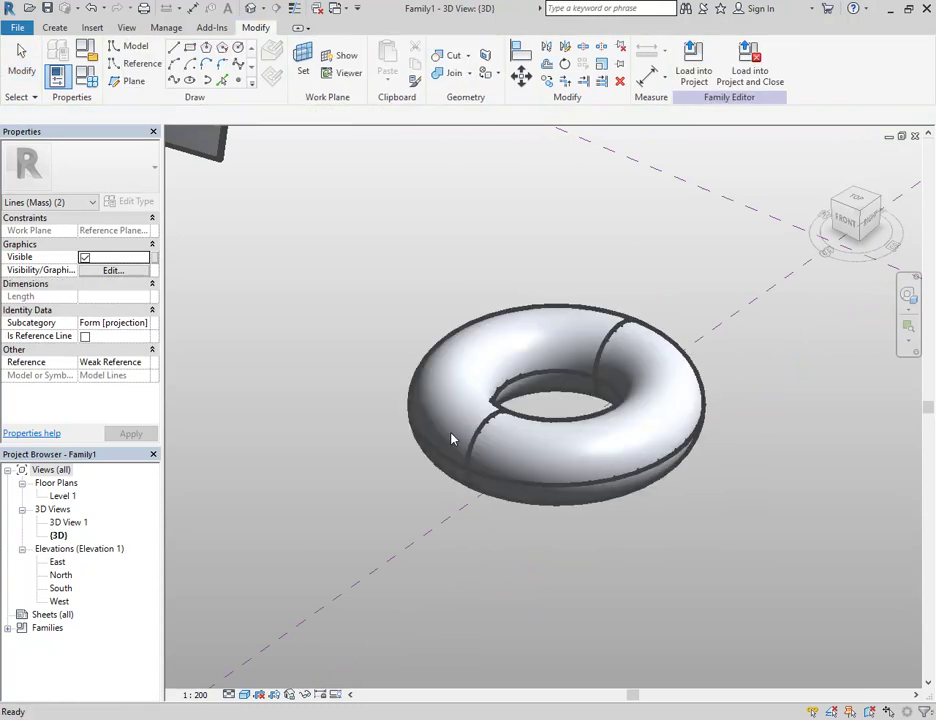
pyautogui.keyDown('shift'); pyautogui.moveTo(679, 560); pyautogui.dragTo(758, 655, button='middle'); pyautogui.keyUp('shift')
pyautogui.scroll(2, 560, 531)
pyautogui.scroll(-3, 556, 506)
pyautogui.keyDown('shift'); pyautogui.moveTo(556, 506); pyautogui.dragTo(364, 436, button='middle'); pyautogui.keyUp('shift')
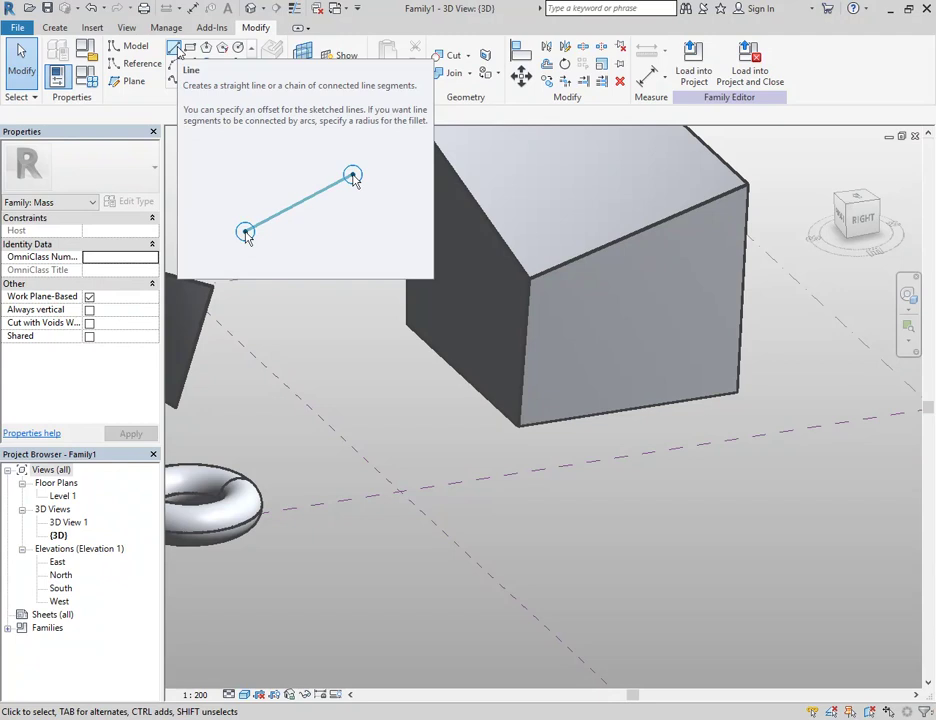
pyautogui.keyDown('shift'); pyautogui.moveTo(363, 386); pyautogui.dragTo(301, 428, button='middle'); pyautogui.keyUp('shift')
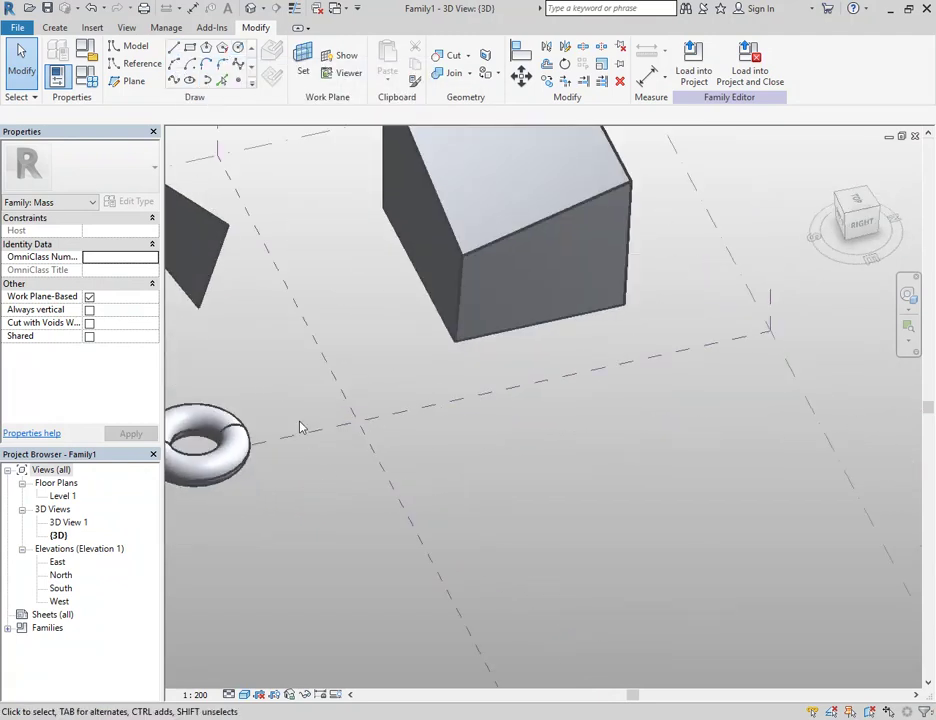
pyautogui.click(174, 47)
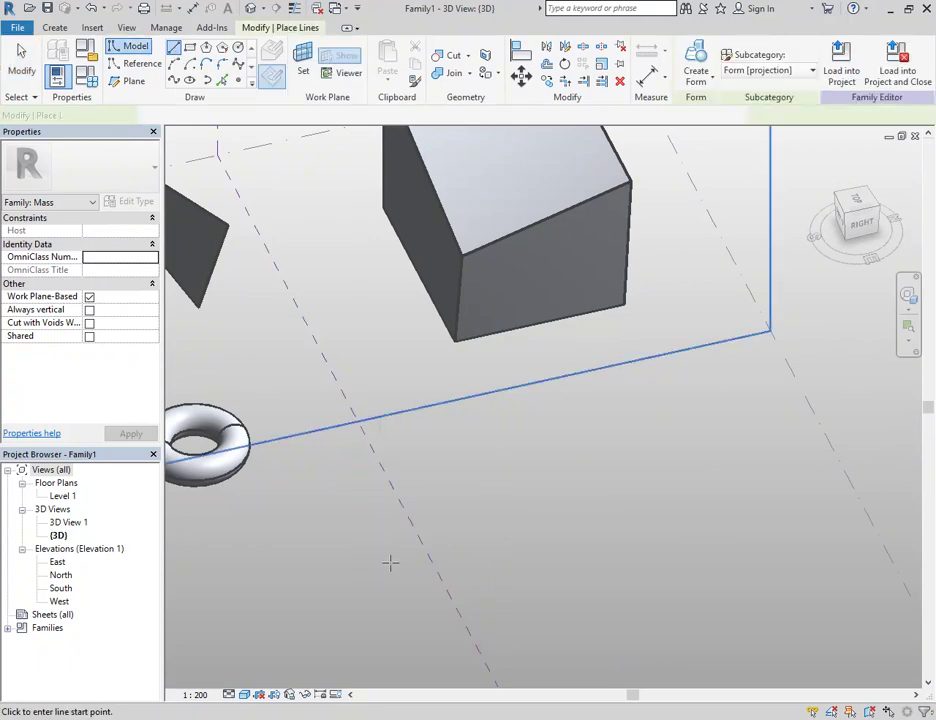
pyautogui.scroll(-3, 389, 563)
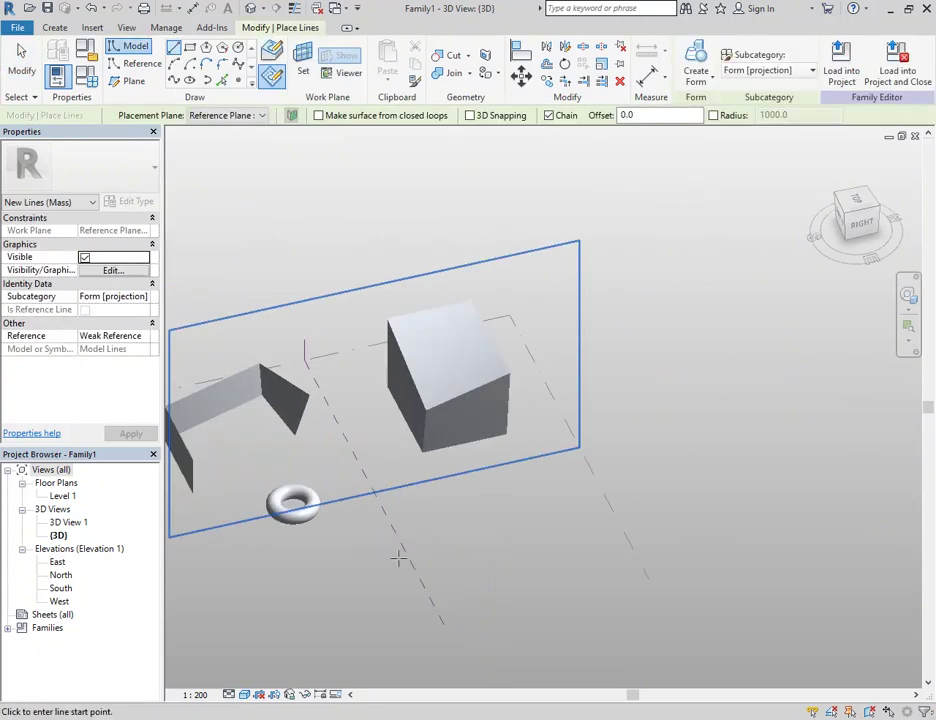
pyautogui.click(373, 493)
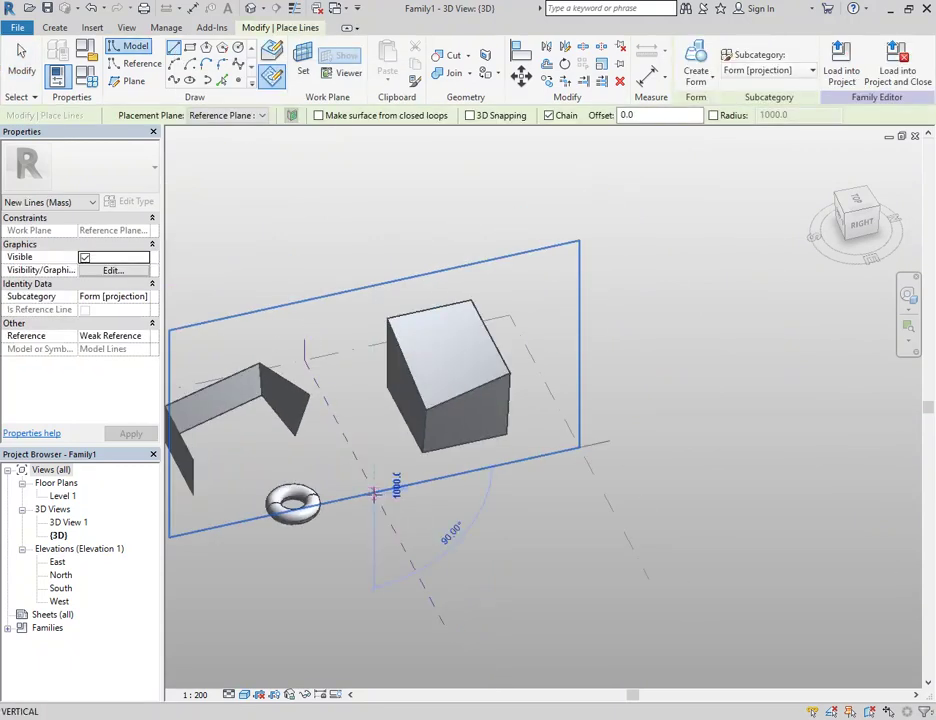
pyautogui.rightClick(408, 494)
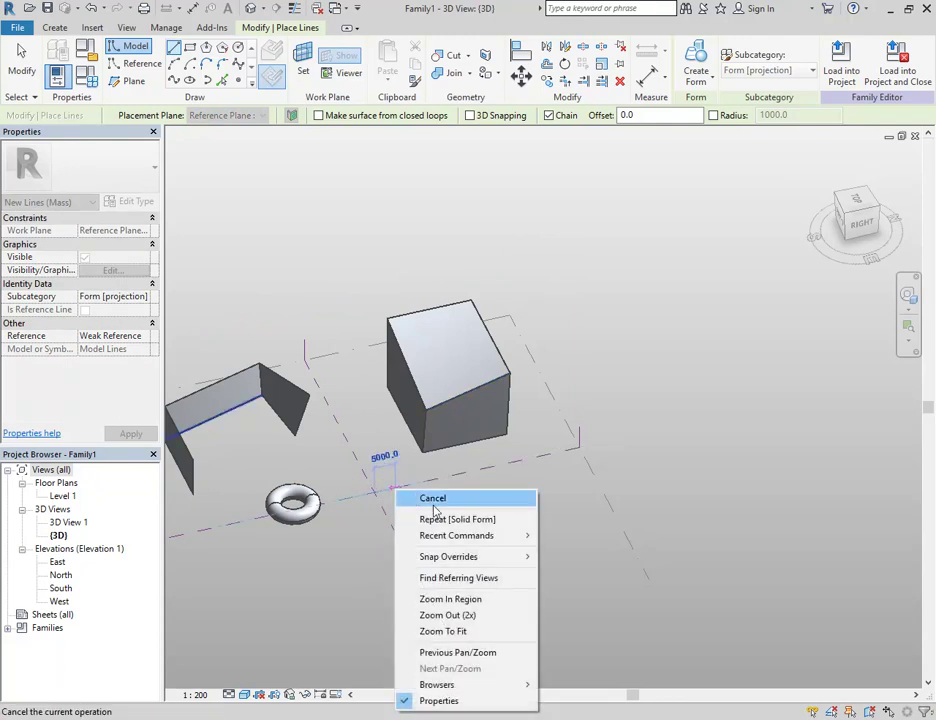
pyautogui.click(410, 499)
pyautogui.rightClick(476, 512)
pyautogui.click(486, 296)
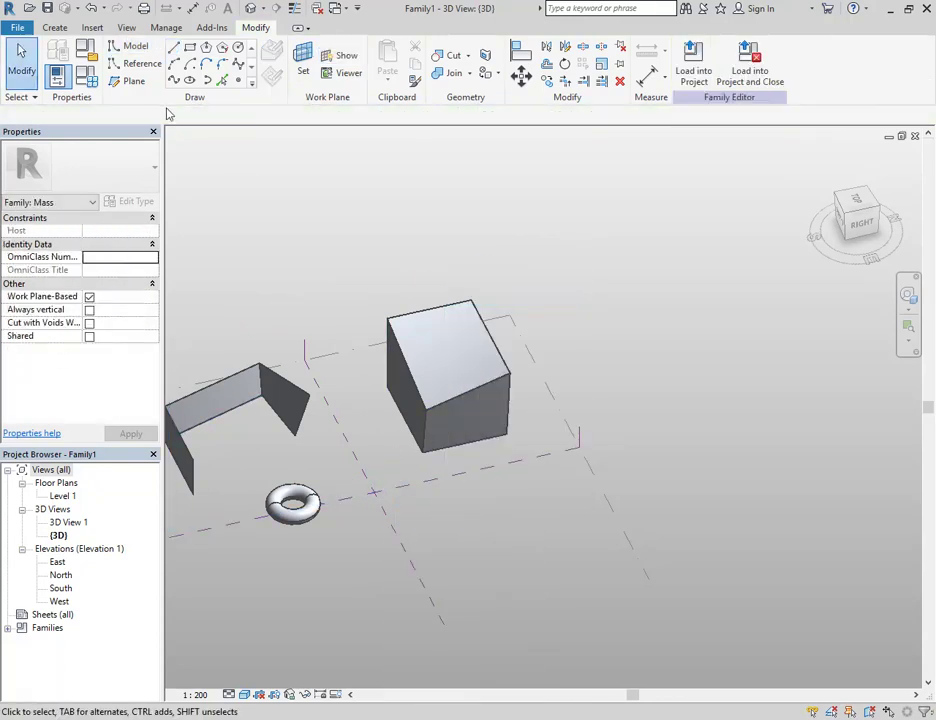
# Step: Start a straight model line and pick the Level 1 plane as its placement plane
pyautogui.click(222, 63)
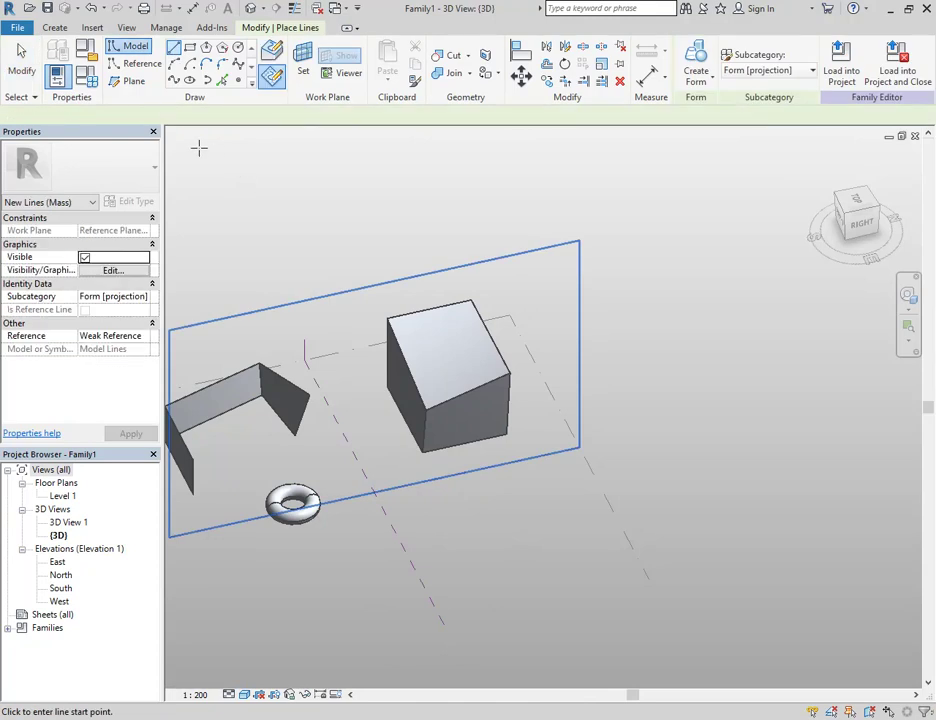
pyautogui.click(220, 116)
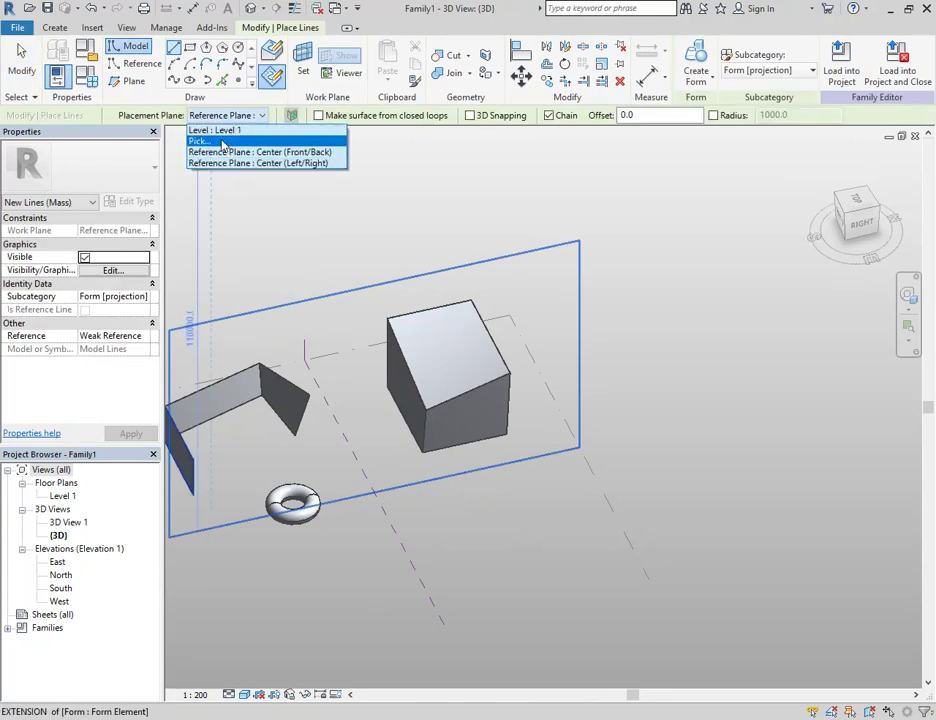
pyautogui.click(222, 141)
pyautogui.click(637, 546)
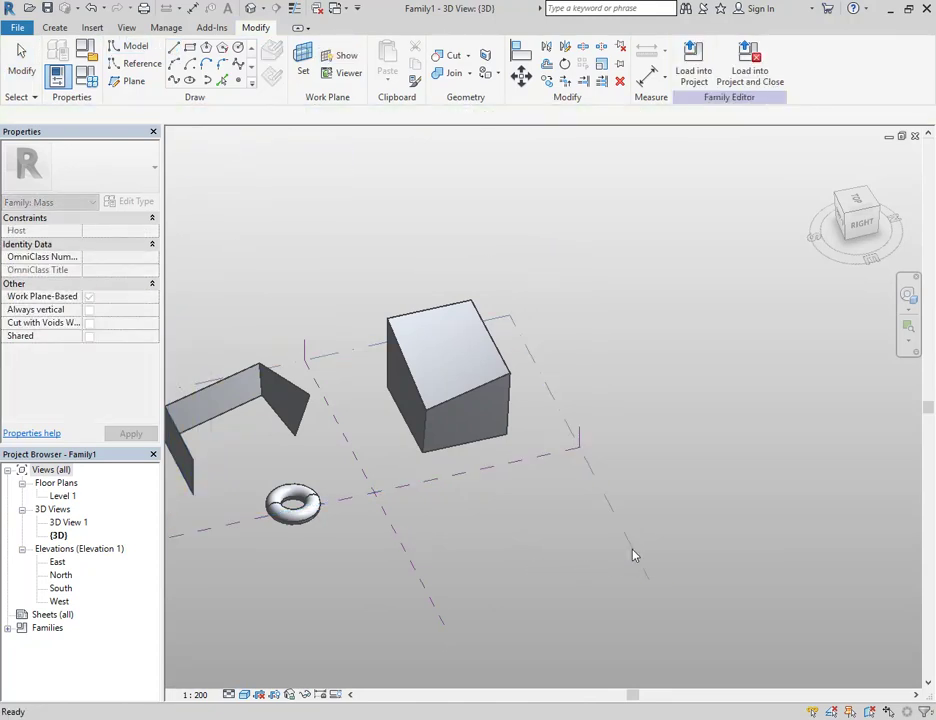
# Step: Draw a zigzag path of three chained straight lines on Level 1, starting at the intersection of the two center reference planes
pyautogui.scroll(4, 372, 495)
pyautogui.click(381, 500)
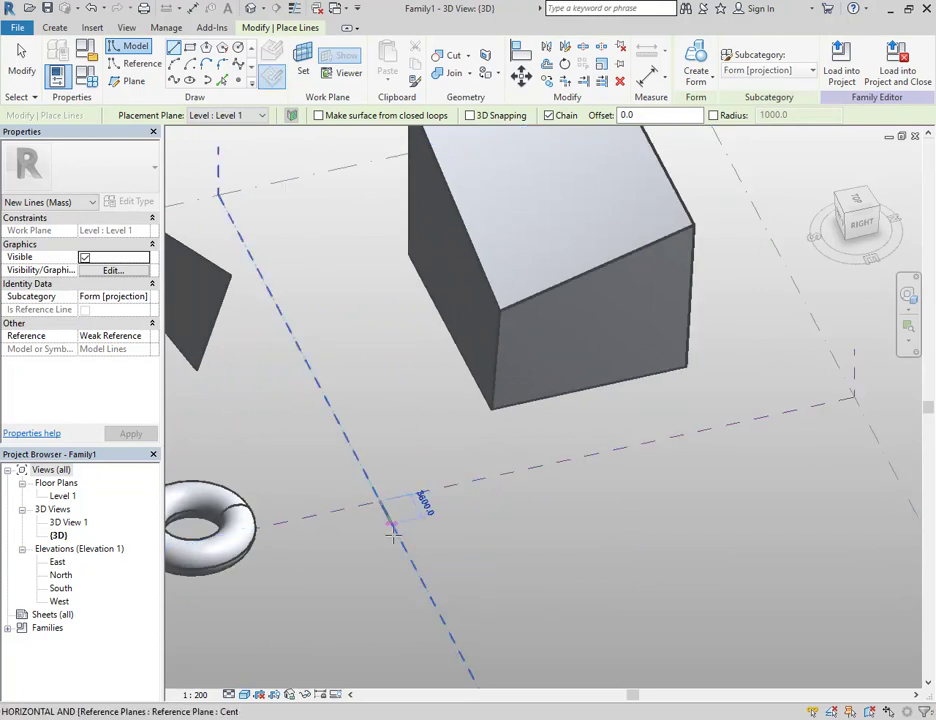
pyautogui.click(405, 548)
pyautogui.click(508, 598)
pyautogui.scroll(-1, 508, 575)
pyautogui.moveTo(508, 575); pyautogui.dragTo(455, 446, button='middle')
pyautogui.click(383, 576)
pyautogui.scroll(1, 383, 576)
pyautogui.moveTo(383, 576); pyautogui.dragTo(338, 425, button='middle')
pyautogui.scroll(-1, 234, 330)
# Step: Continue the path from the end of the third straight line with a start-end-radius arc curving across the reference plane
pyautogui.click(174, 63)
pyautogui.scroll(1, 364, 508)
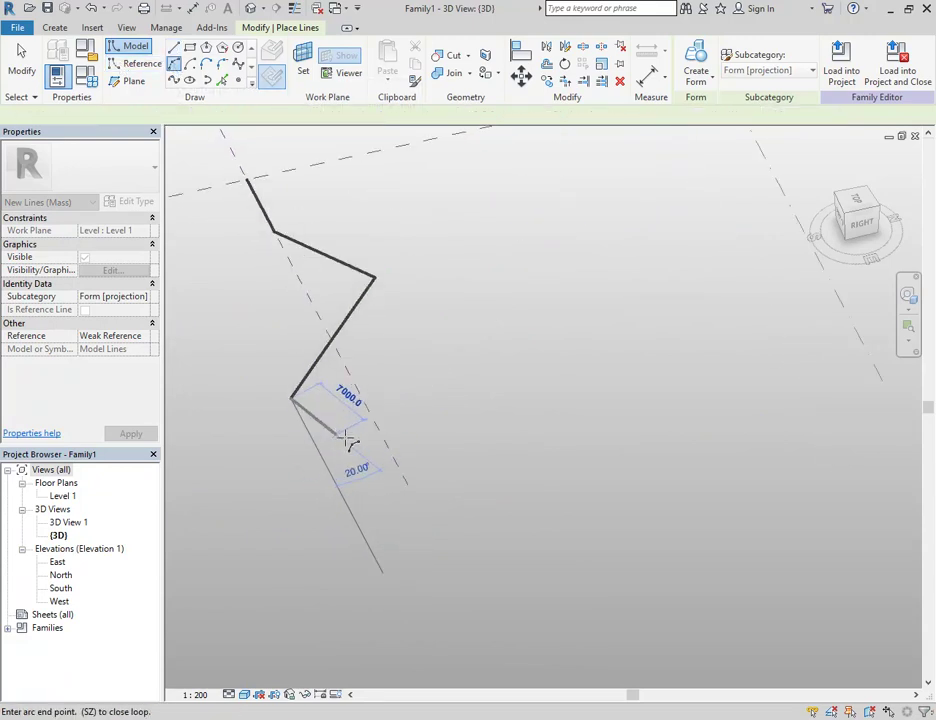
pyautogui.scroll(2, 338, 437)
pyautogui.click(435, 450)
pyautogui.scroll(4, 351, 458)
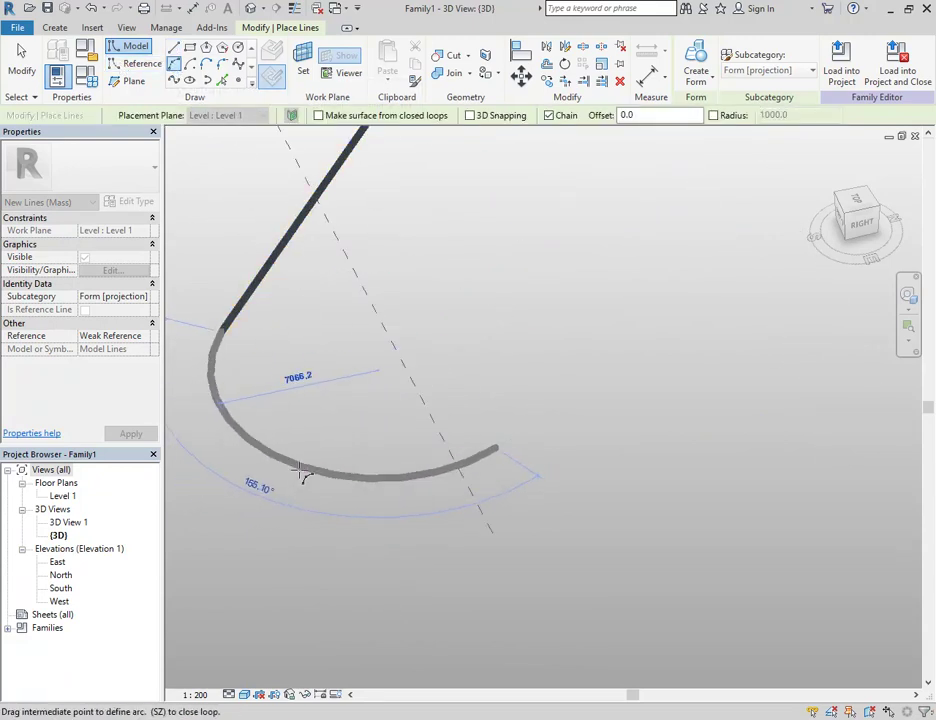
pyautogui.click(330, 443)
# Step: Extend the path with a second, larger arc tangent to the first, with a radius of about 14800, and end the line command
pyautogui.scroll(-1, 580, 504)
pyautogui.moveTo(580, 504); pyautogui.dragTo(521, 456, button='middle')
pyautogui.scroll(-2, 731, 533)
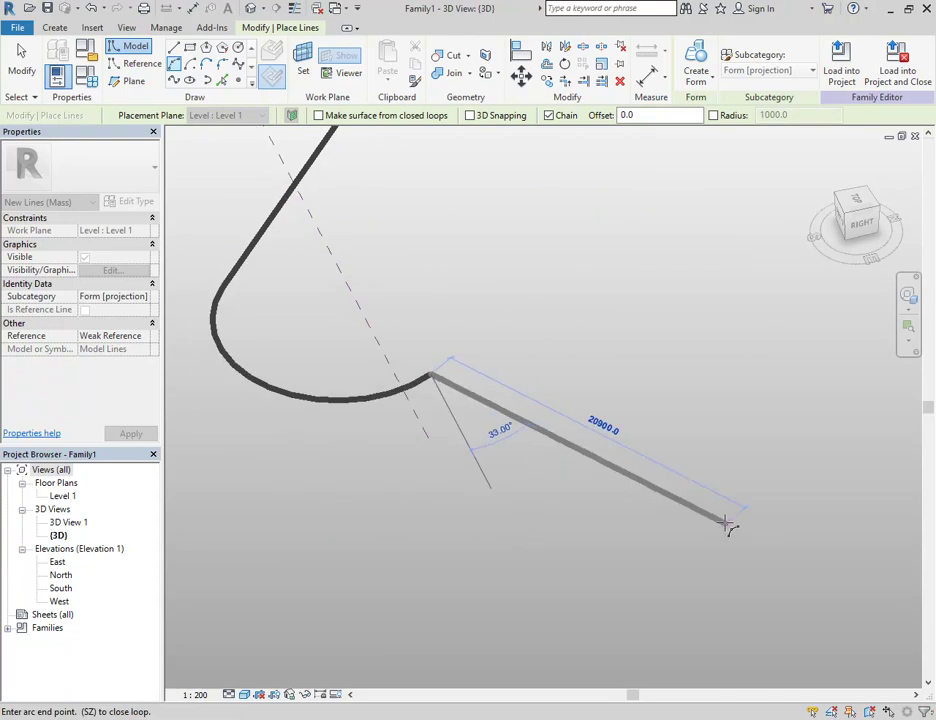
pyautogui.click(745, 518)
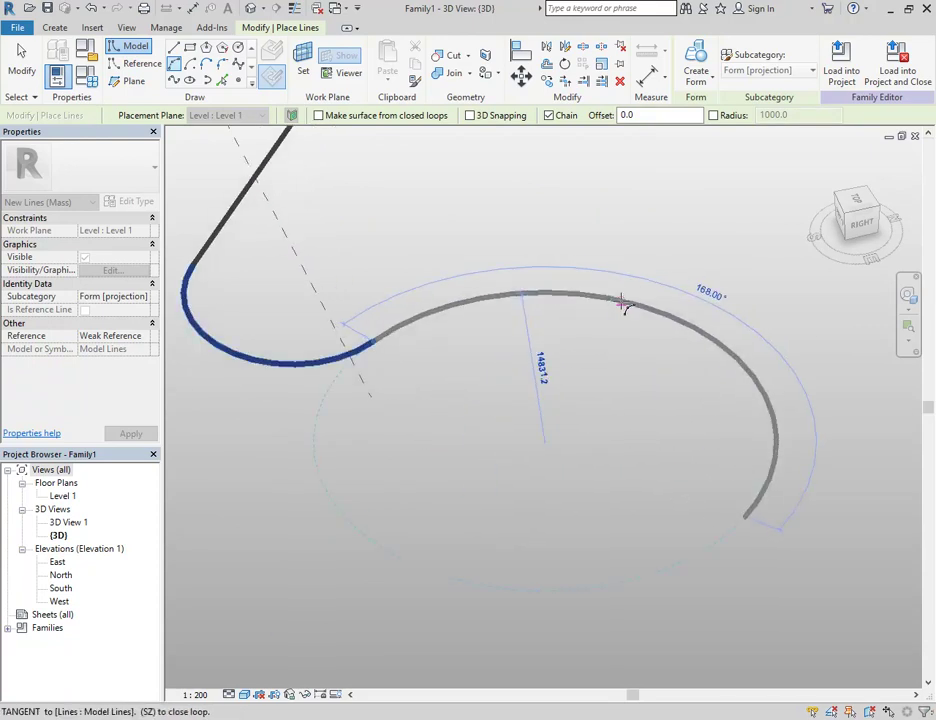
pyautogui.click(616, 295)
pyautogui.scroll(-2, 590, 275)
pyautogui.moveTo(586, 273); pyautogui.dragTo(518, 476, button='middle')
pyautogui.rightClick(489, 368)
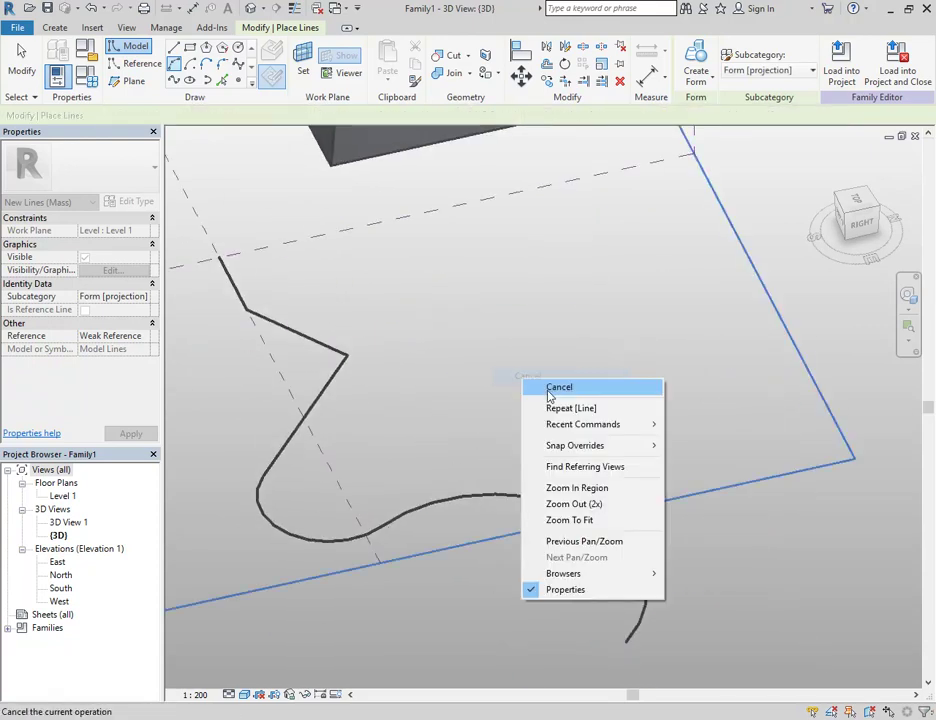
pyautogui.click(517, 377)
# Step: Start a new model line and pick reference plane Center (Left/Right) at the path's start as its placement plane
pyautogui.scroll(1, 510, 407)
pyautogui.moveTo(311, 467); pyautogui.dragTo(368, 559, button='middle')
pyautogui.scroll(2, 322, 411)
pyautogui.moveTo(300, 291); pyautogui.dragTo(340, 433, button='middle')
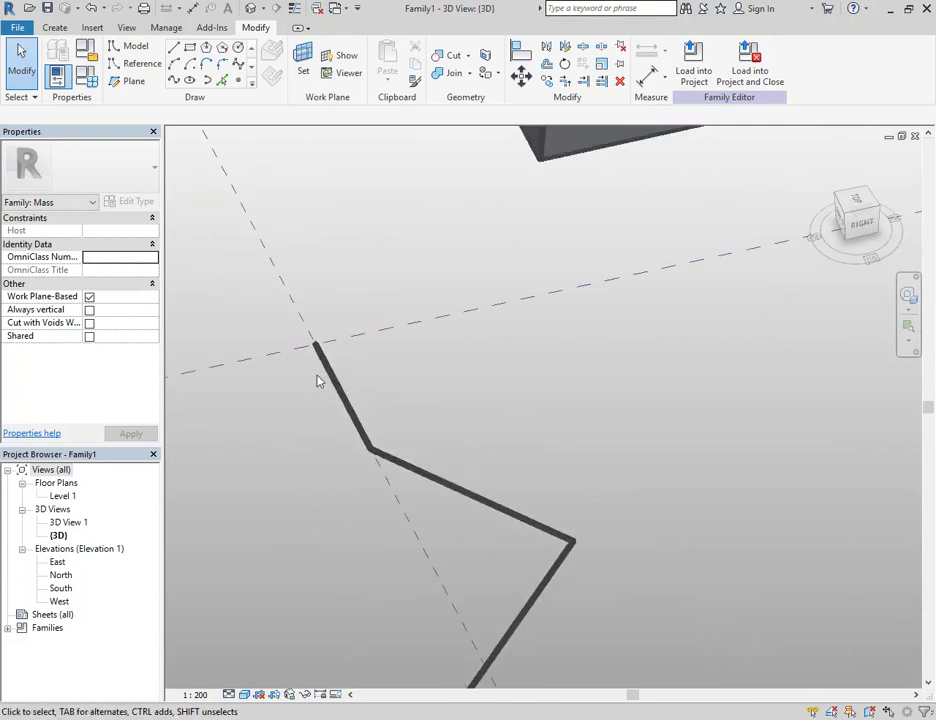
pyautogui.scroll(5, 300, 300)
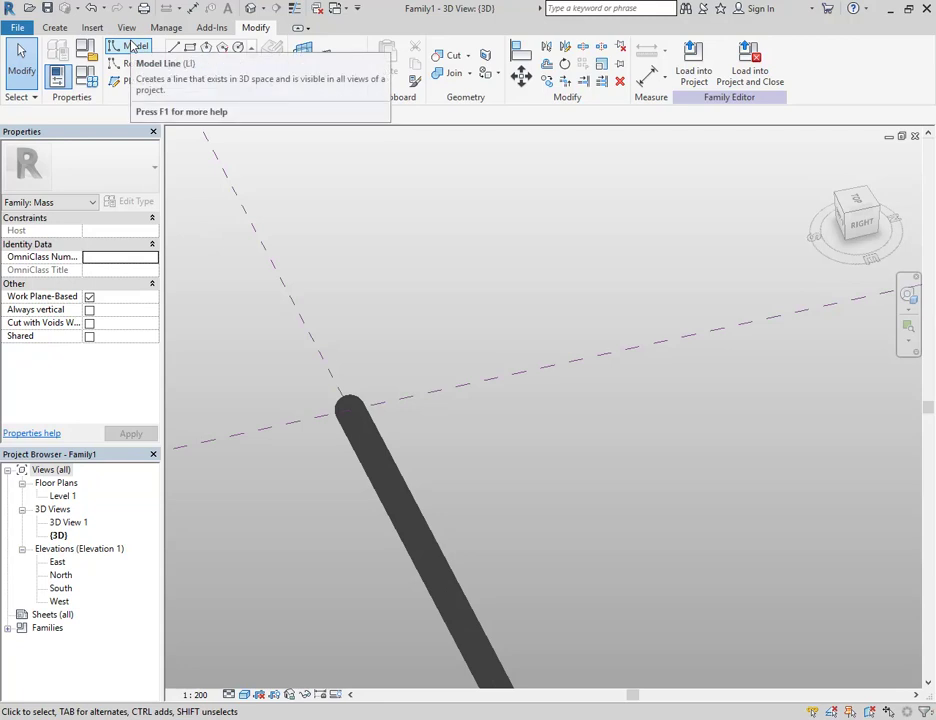
pyautogui.click(133, 47)
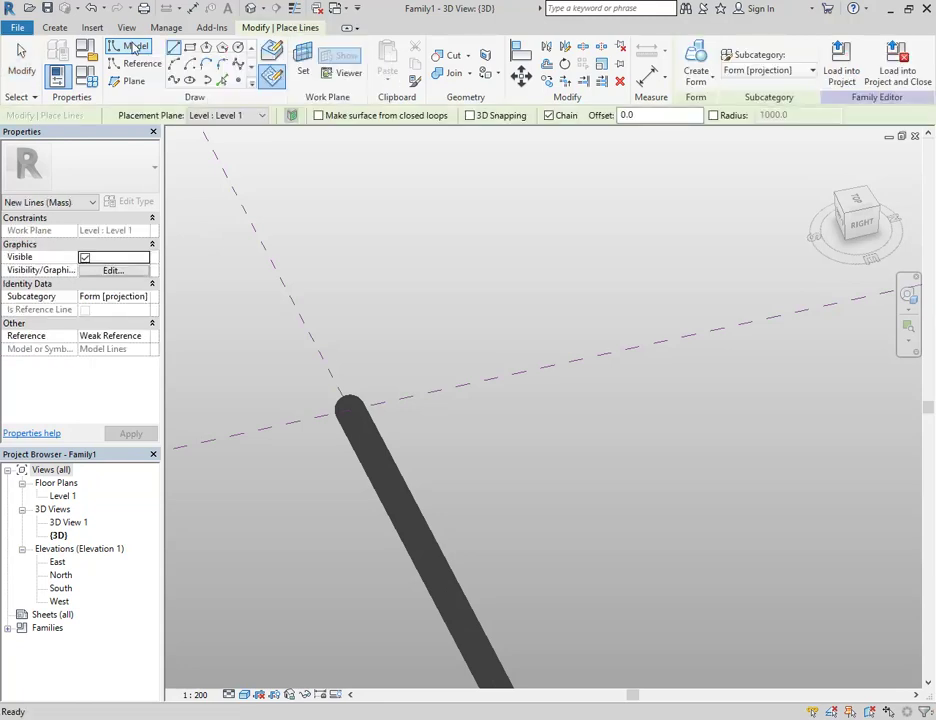
pyautogui.click(225, 115)
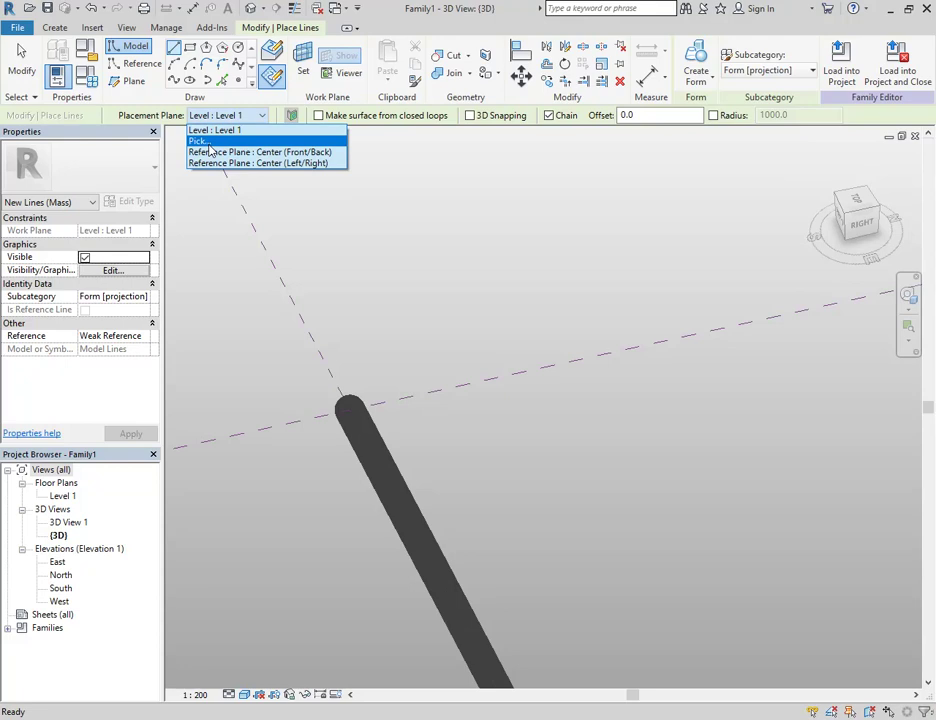
pyautogui.click(209, 145)
pyautogui.scroll(-5, 299, 315)
pyautogui.moveTo(299, 315); pyautogui.dragTo(474, 349, button='middle')
pyautogui.scroll(-3, 474, 349)
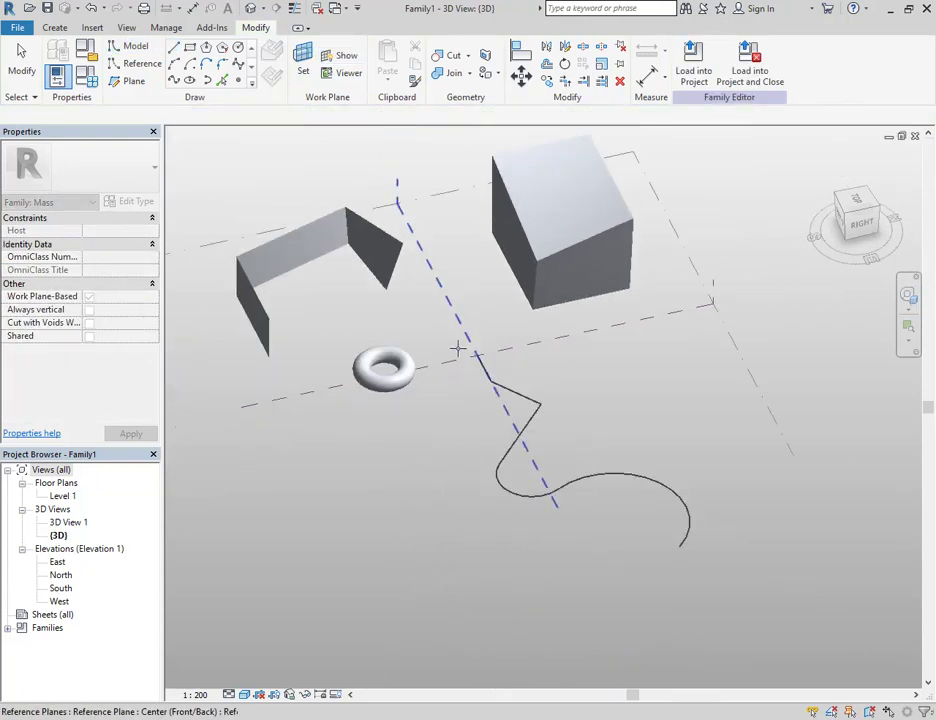
pyautogui.scroll(-3, 476, 351)
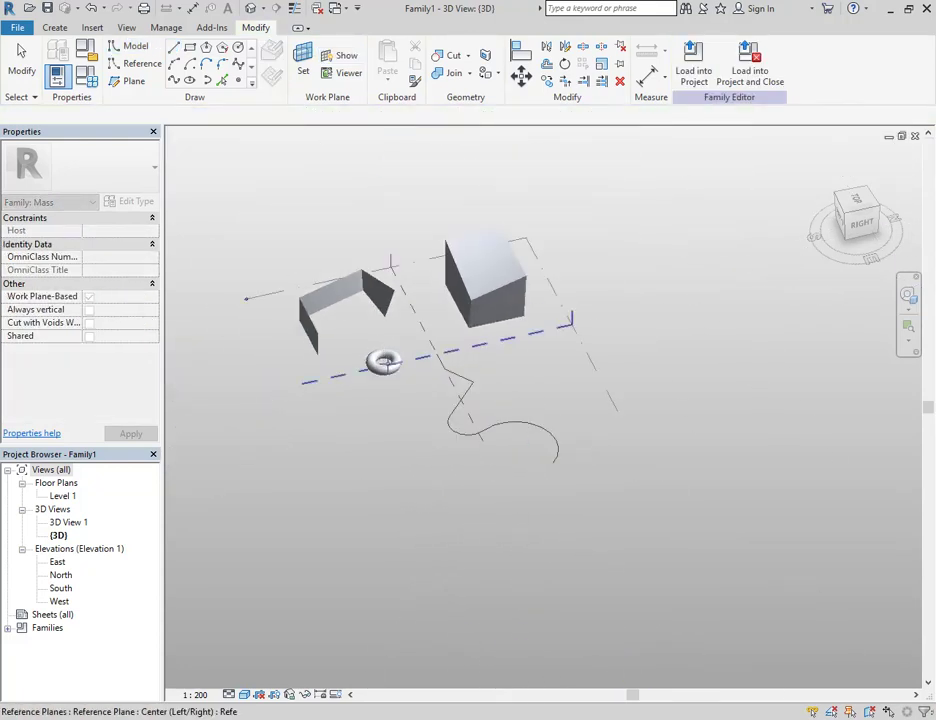
pyautogui.click(538, 330)
# Step: Draw a circle with a radius of about 900 centred on the path's start point, perpendicular to its first segment
pyautogui.scroll(6, 437, 340)
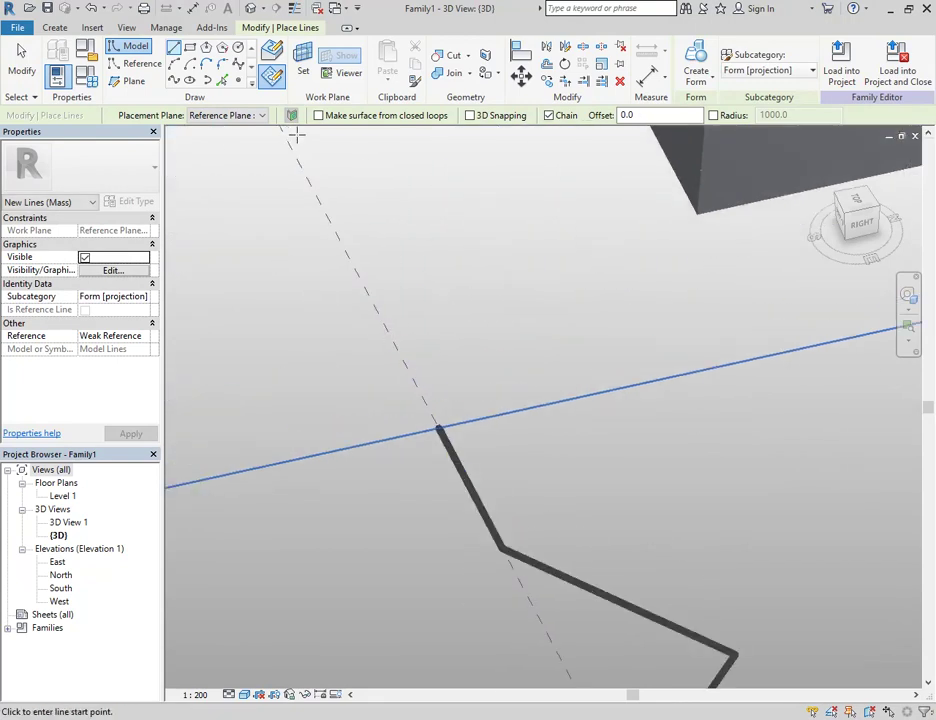
pyautogui.click(238, 48)
pyautogui.scroll(4, 475, 475)
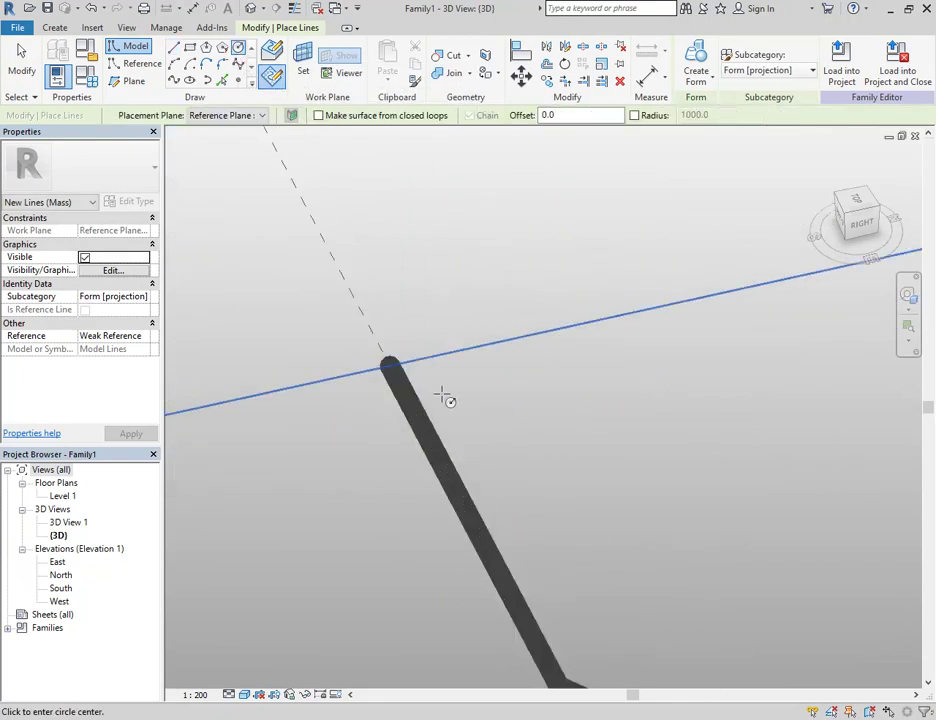
pyautogui.click(390, 367)
pyautogui.click(400, 287)
pyautogui.rightClick(410, 240)
pyautogui.click(445, 255)
# Step: Create a solid pipe form by sweeping the circle along the whole chain of lines and arcs
pyautogui.scroll(-3, 500, 280)
pyautogui.moveTo(508, 282); pyautogui.dragTo(338, 296, button='middle')
pyautogui.click(308, 307)
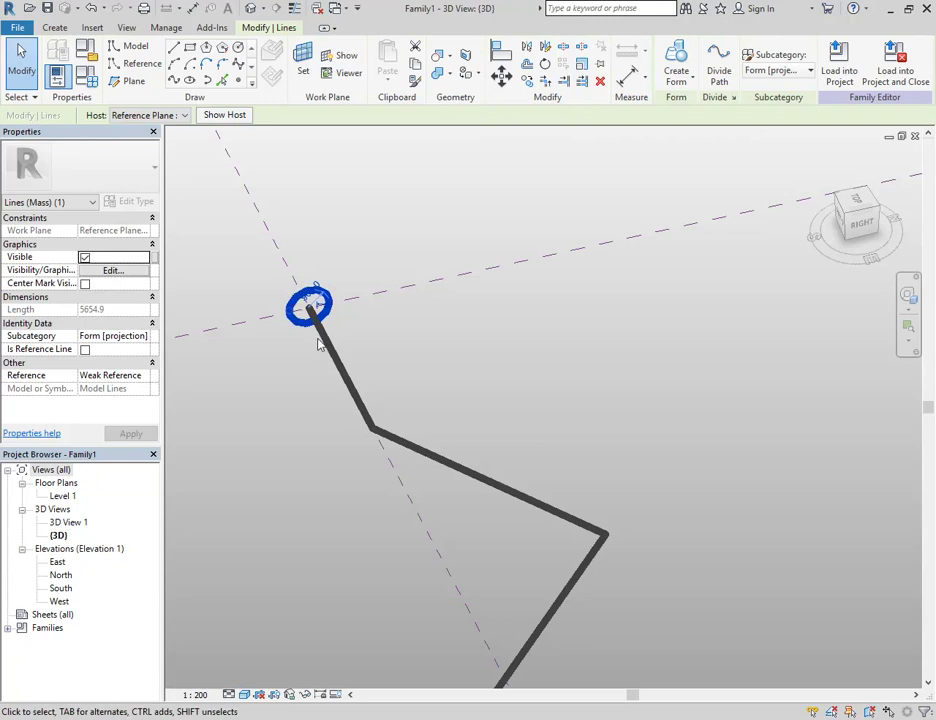
pyautogui.scroll(-4, 375, 375)
pyautogui.press('Tab')
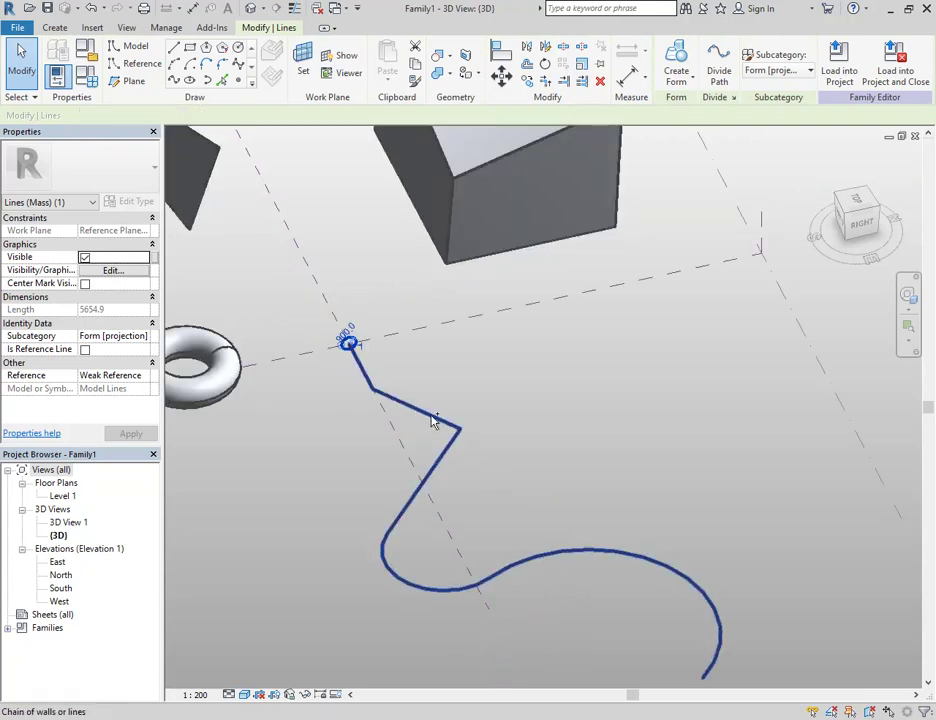
pyautogui.click(418, 405)
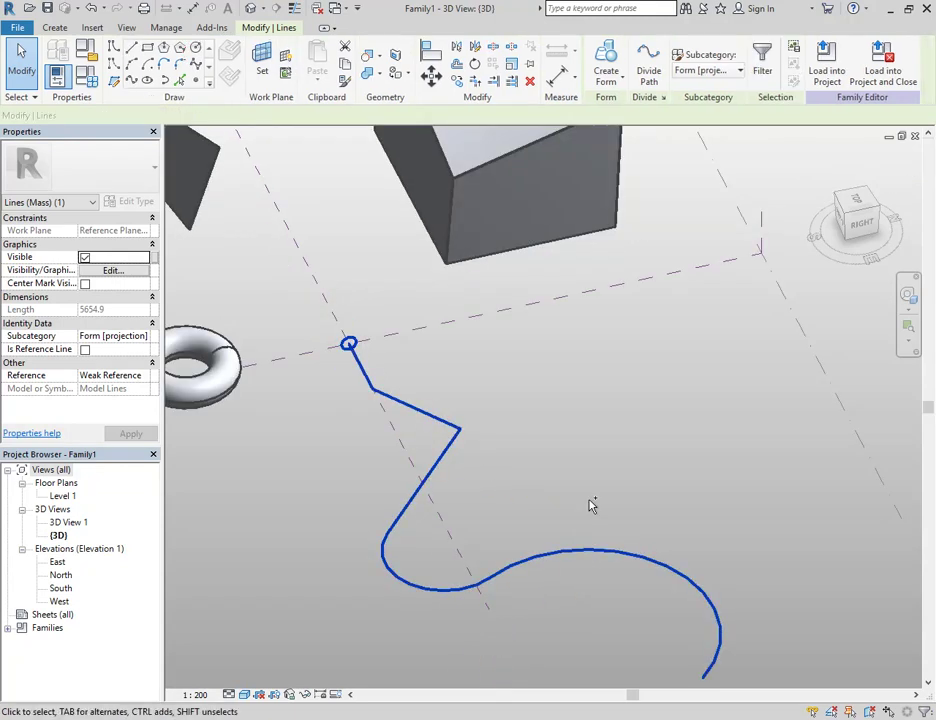
pyautogui.click(606, 62)
# Step: Examine the pipe and the other forms in 3D and in the Level 1 floor plan, and return to the {3D} view
pyautogui.moveTo(585, 426); pyautogui.dragTo(454, 264, button='middle')
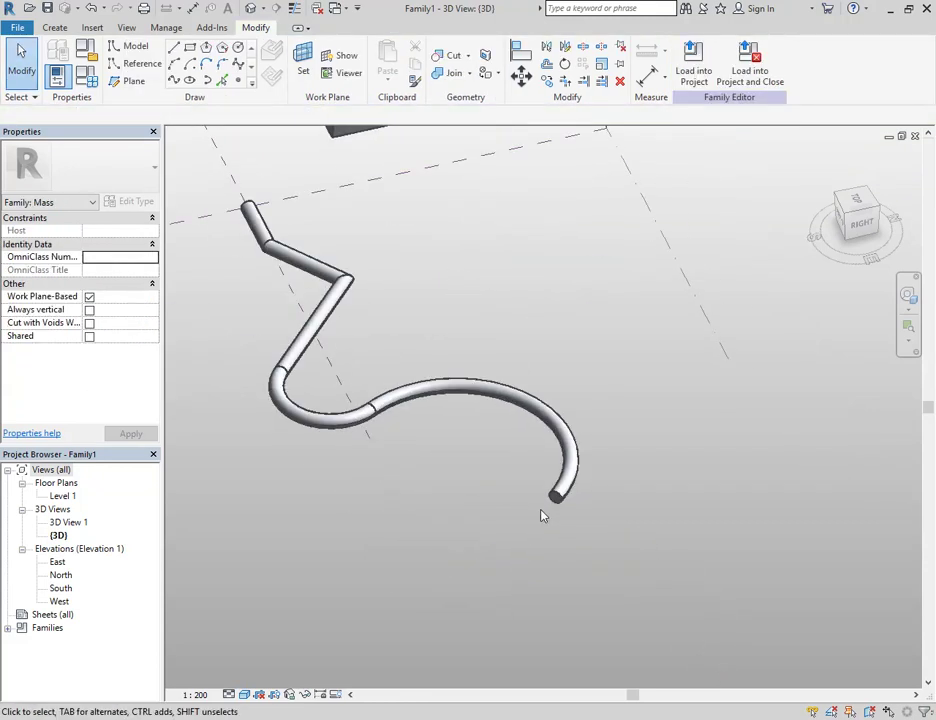
pyautogui.keyDown('shift'); pyautogui.moveTo(549, 493); pyautogui.dragTo(397, 518, button='middle'); pyautogui.keyUp('shift')
pyautogui.scroll(-5, 378, 489)
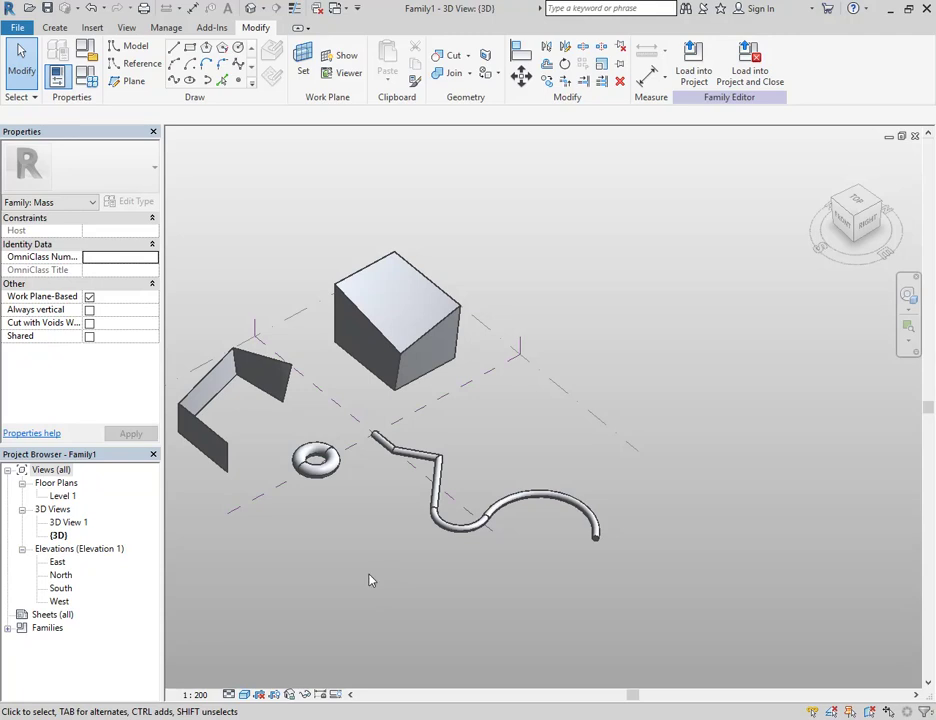
pyautogui.doubleClick(62, 496)
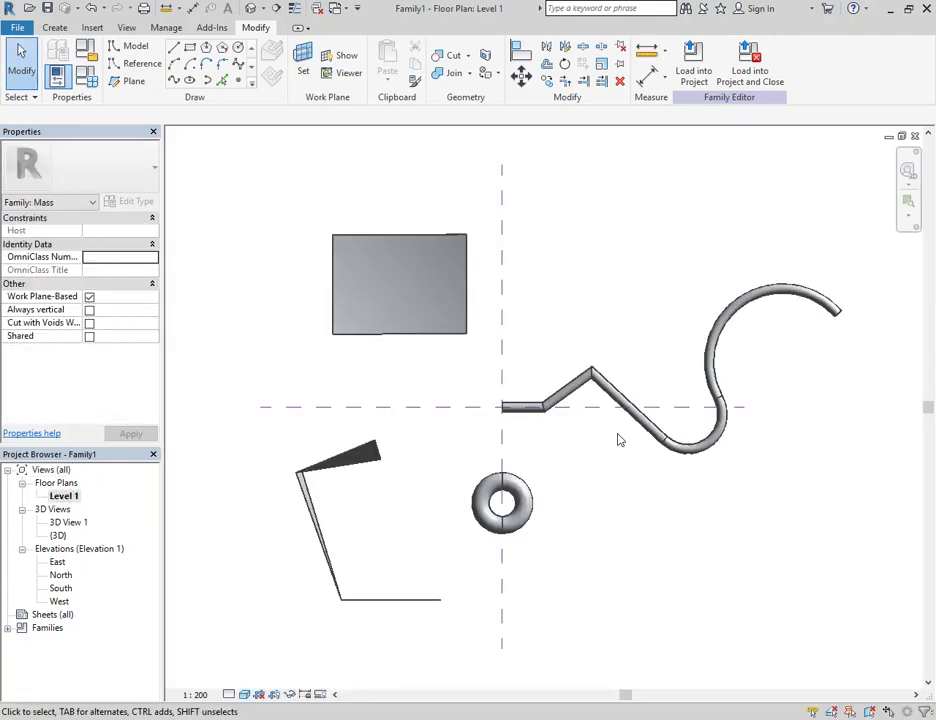
pyautogui.scroll(-1, 617, 285)
pyautogui.moveTo(620, 295); pyautogui.dragTo(553, 376, button='middle')
pyautogui.scroll(-1, 602, 378)
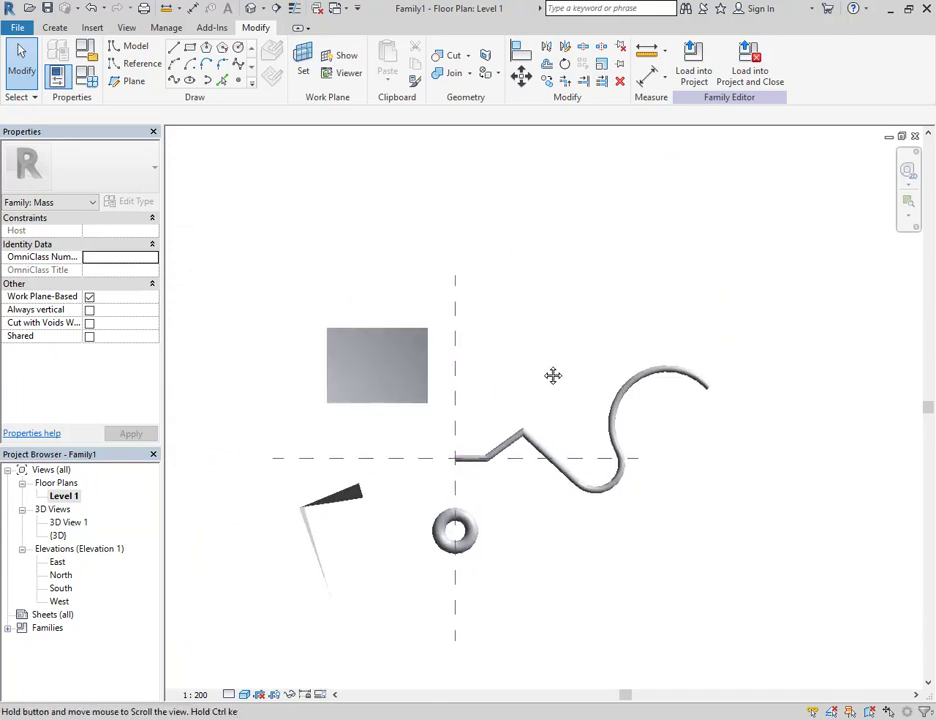
pyautogui.scroll(-1, 547, 372)
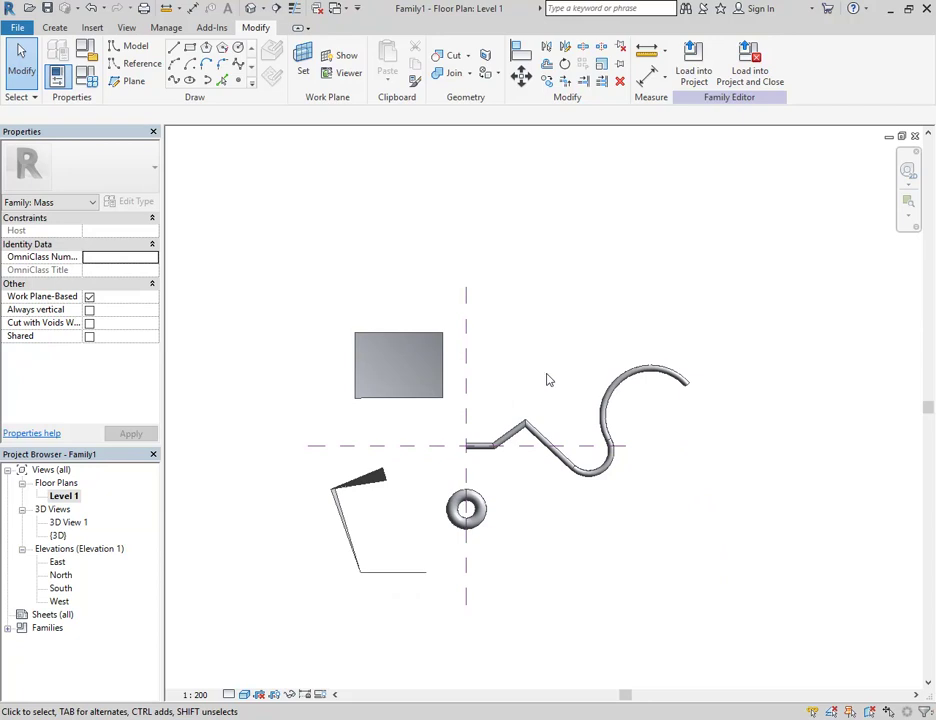
pyautogui.doubleClick(58, 535)
pyautogui.moveTo(551, 370); pyautogui.dragTo(666, 415, button='middle')
pyautogui.scroll(-1, 524, 414)
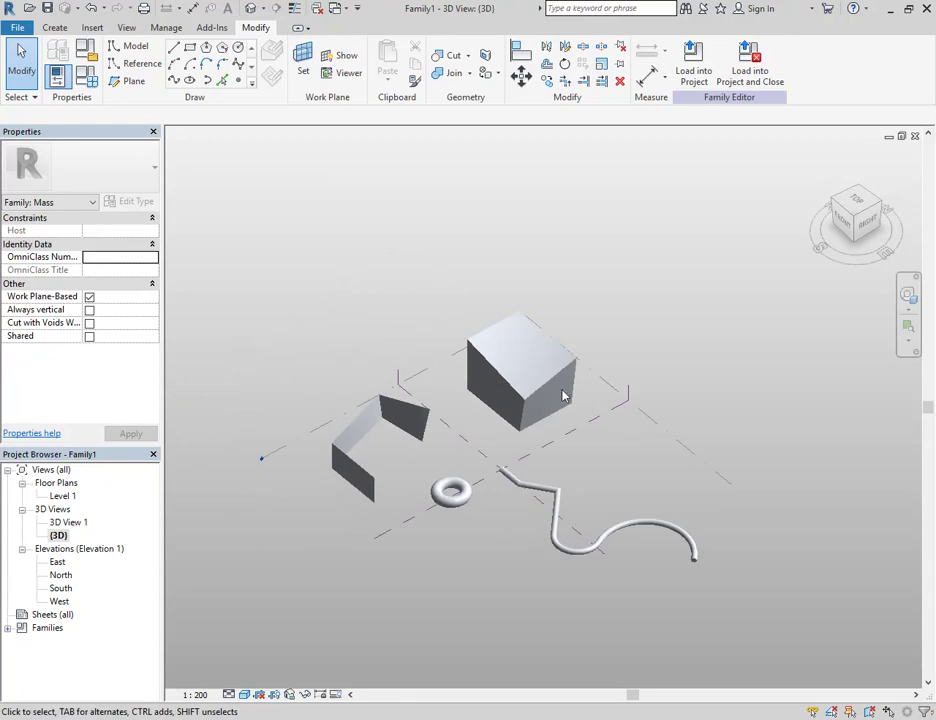
# Step: Try to delete a picked part of the surface walls, and undo the deletion
pyautogui.click(359, 442)
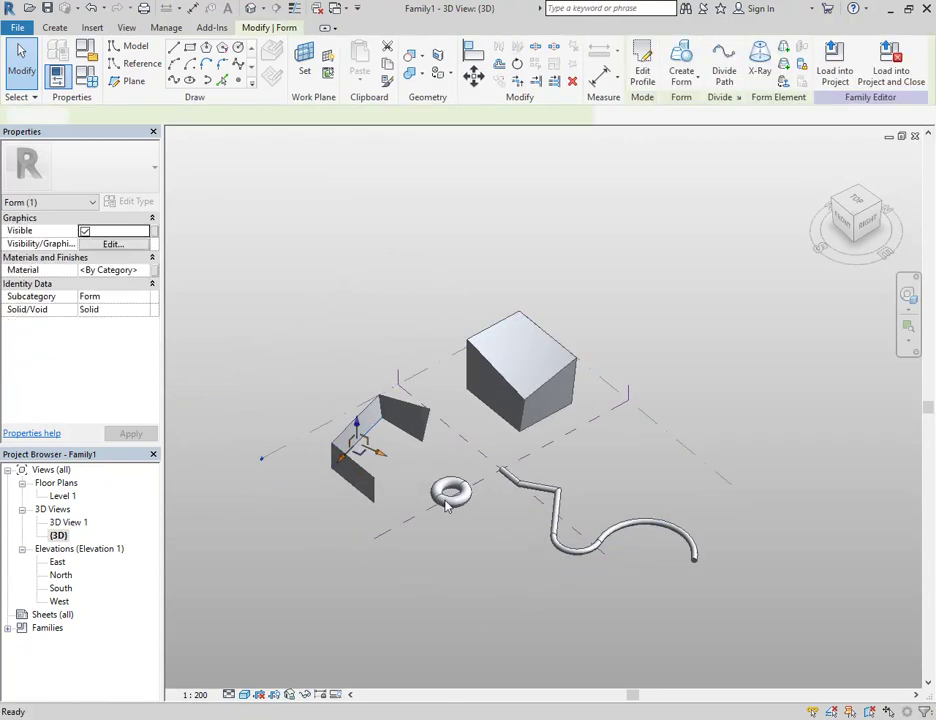
pyautogui.press('Delete')
pyautogui.hotkey('ctrl', 'z')
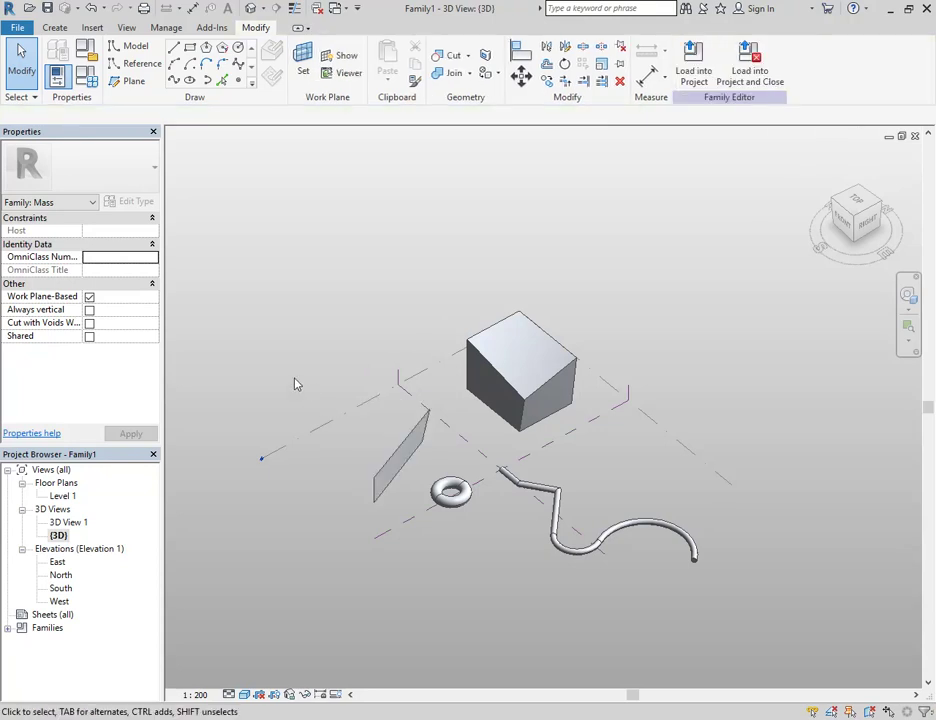
pyautogui.hotkey('ctrl', 'z')
# Step: Delete the surface walls, the ring and the swept pipe, keeping only the sloped block
pyautogui.moveTo(391, 435); pyautogui.dragTo(524, 564)
pyautogui.press('Delete')
pyautogui.click(575, 560)
pyautogui.press('Delete')
# Step: Lengthen the sloped block by pulling its front end face outward along its perpendicular axis
pyautogui.moveTo(485, 453)
pyautogui.keyDown('shift'); pyautogui.mouseDown(button='middle')
pyautogui.moveTo(491, 495)
pyautogui.moveTo(478, 505)
pyautogui.moveTo(479, 449)
pyautogui.mouseUp(button='middle'); pyautogui.keyUp('shift')
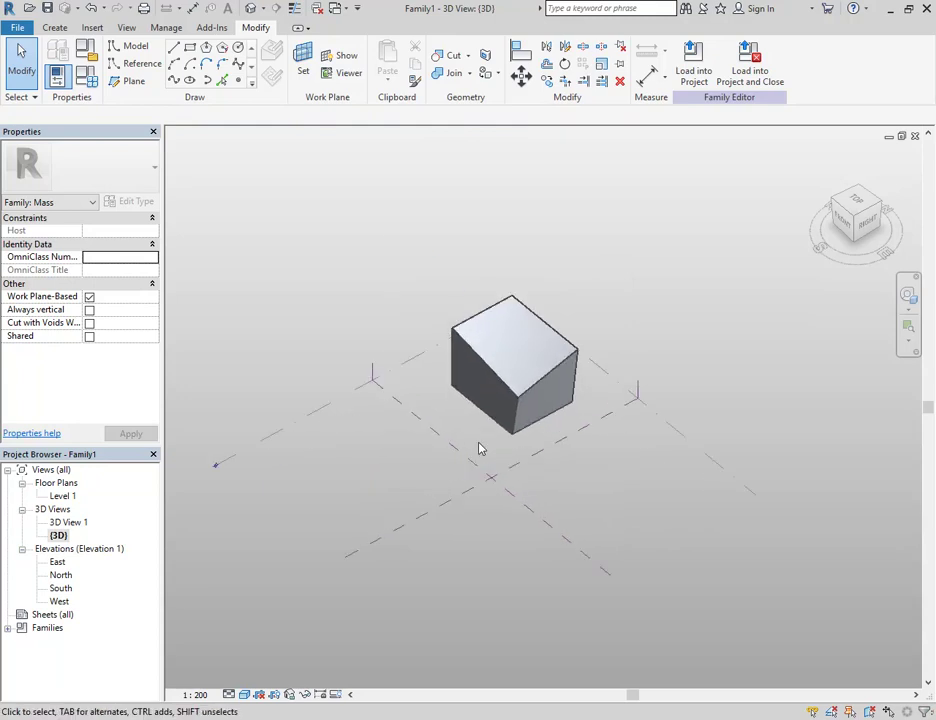
pyautogui.scroll(4, 487, 419)
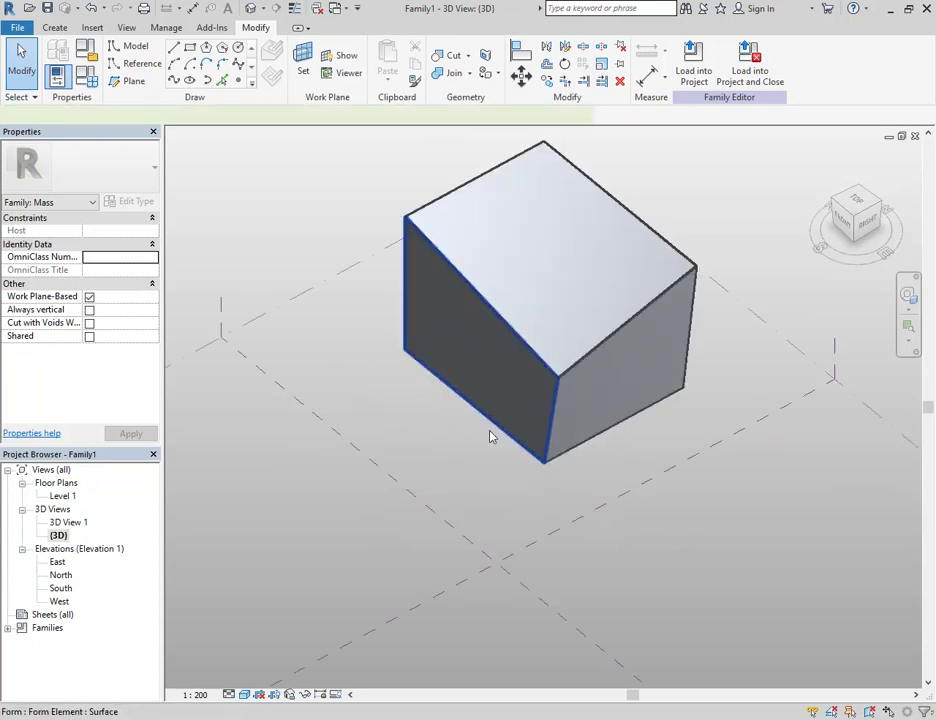
pyautogui.click(488, 420)
pyautogui.moveTo(455, 366)
pyautogui.mouseDown()
pyautogui.moveTo(258, 493)
pyautogui.moveTo(282, 490)
pyautogui.moveTo(305, 547)
pyautogui.mouseUp()
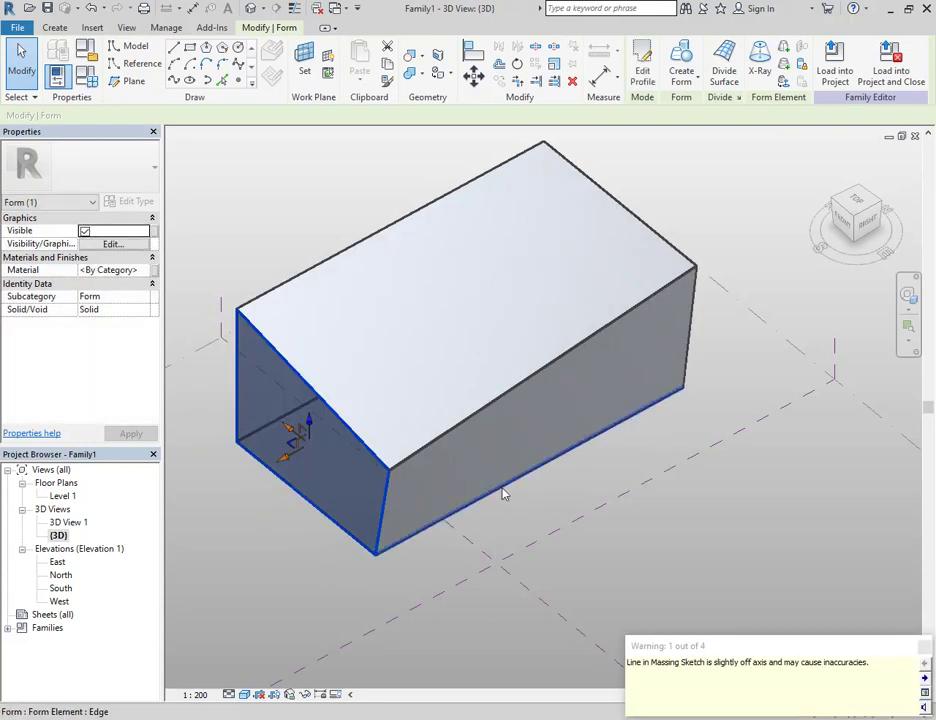
# Step: Try to pull the block's long side face outward, and undo the move
pyautogui.click(503, 491)
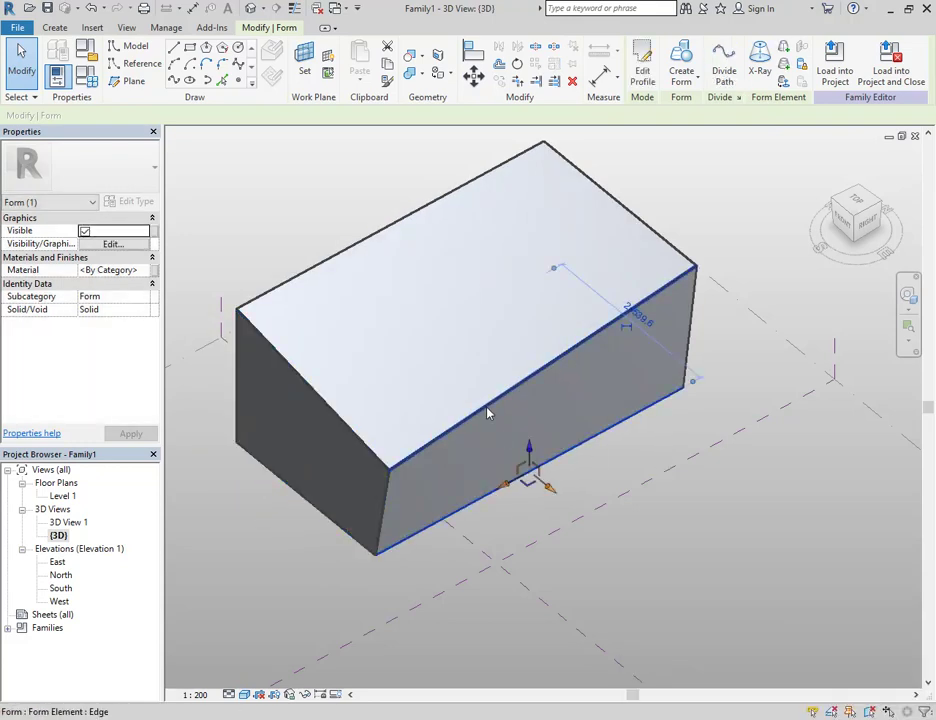
pyautogui.press('Tab')
pyautogui.click(488, 412)
pyautogui.press('Tab')
pyautogui.click(492, 415)
pyautogui.moveTo(564, 427); pyautogui.dragTo(615, 464)
pyautogui.hotkey('ctrl', 'z')
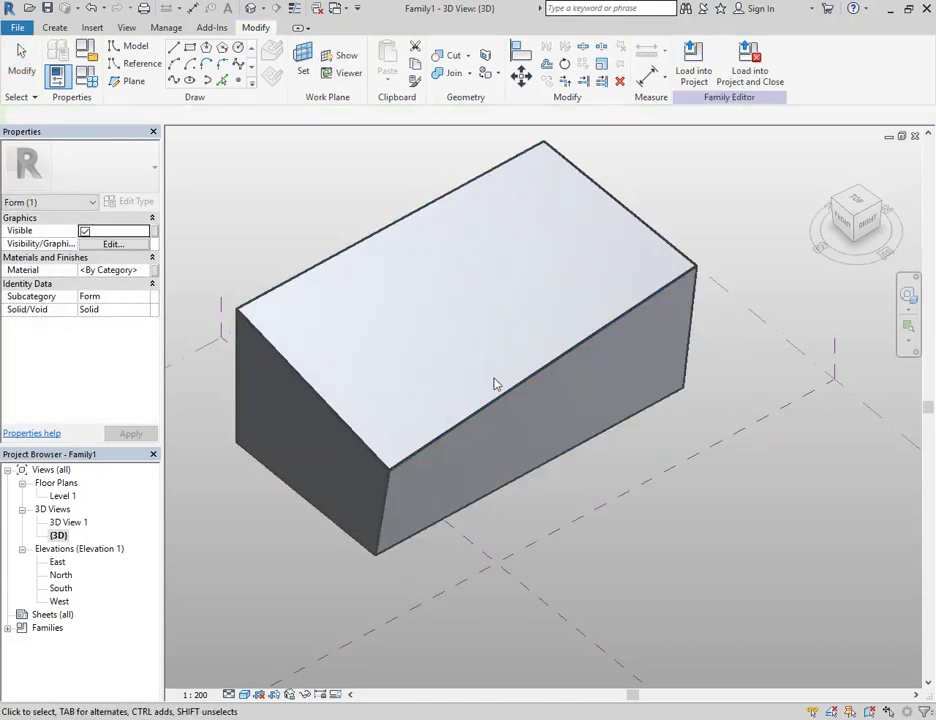
# Step: Widen the block by pulling its slanted long side face outward along the face's perpendicular axis
pyautogui.press('Tab')
pyautogui.press('Tab')
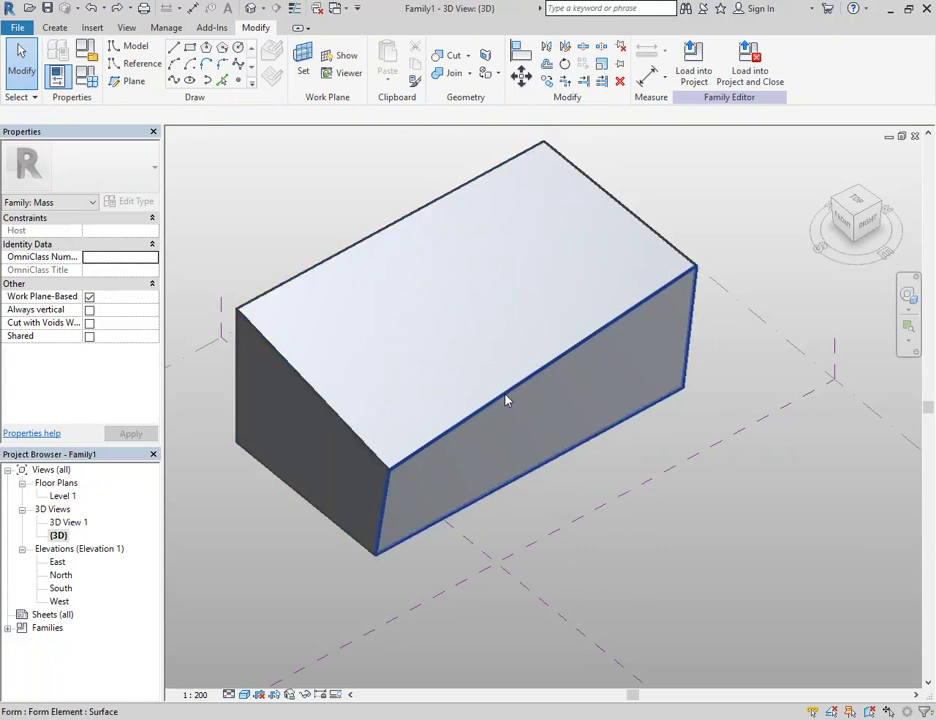
pyautogui.click(506, 400)
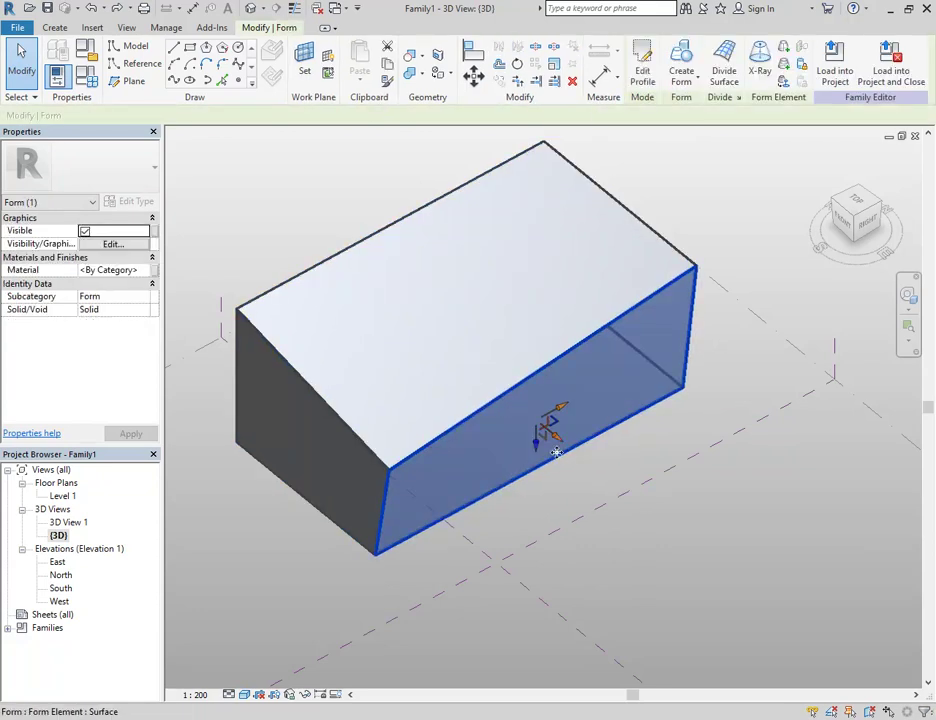
pyautogui.moveTo(557, 442); pyautogui.dragTo(652, 506)
pyautogui.keyDown('shift'); pyautogui.moveTo(547, 564); pyautogui.dragTo(409, 360, button='middle'); pyautogui.keyUp('shift')
pyautogui.click(307, 198)
# Step: Narrow the block by moving its opposite long side face inward along the perpendicular axis
pyautogui.keyDown('shift'); pyautogui.moveTo(307, 198); pyautogui.dragTo(320, 350, button='middle'); pyautogui.keyUp('shift')
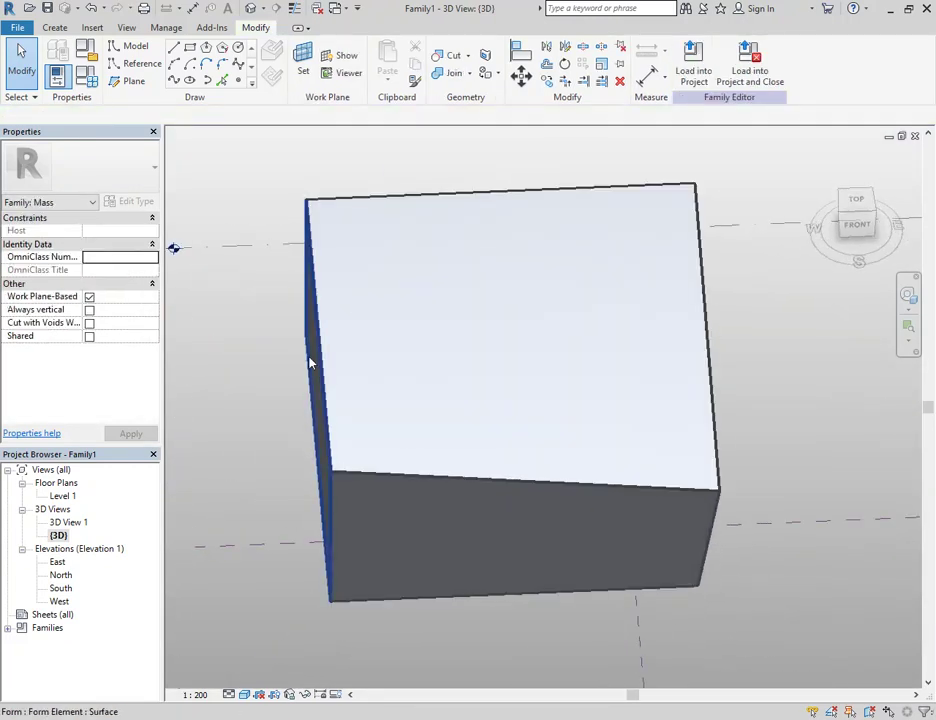
pyautogui.press('Tab')
pyautogui.press('Tab')
pyautogui.click(303, 415)
pyautogui.moveTo(296, 402); pyautogui.dragTo(476, 400)
pyautogui.click(804, 610)
pyautogui.keyDown('shift'); pyautogui.moveTo(804, 610); pyautogui.dragTo(595, 533, button='middle'); pyautogui.keyUp('shift')
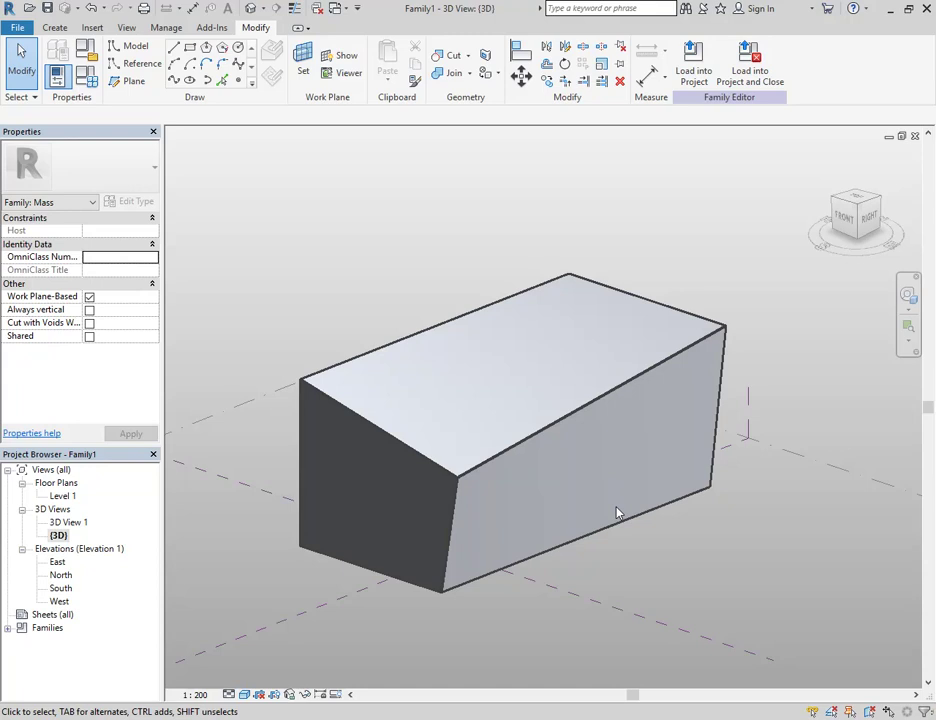
pyautogui.moveTo(631, 378); pyautogui.dragTo(601, 370, button='middle')
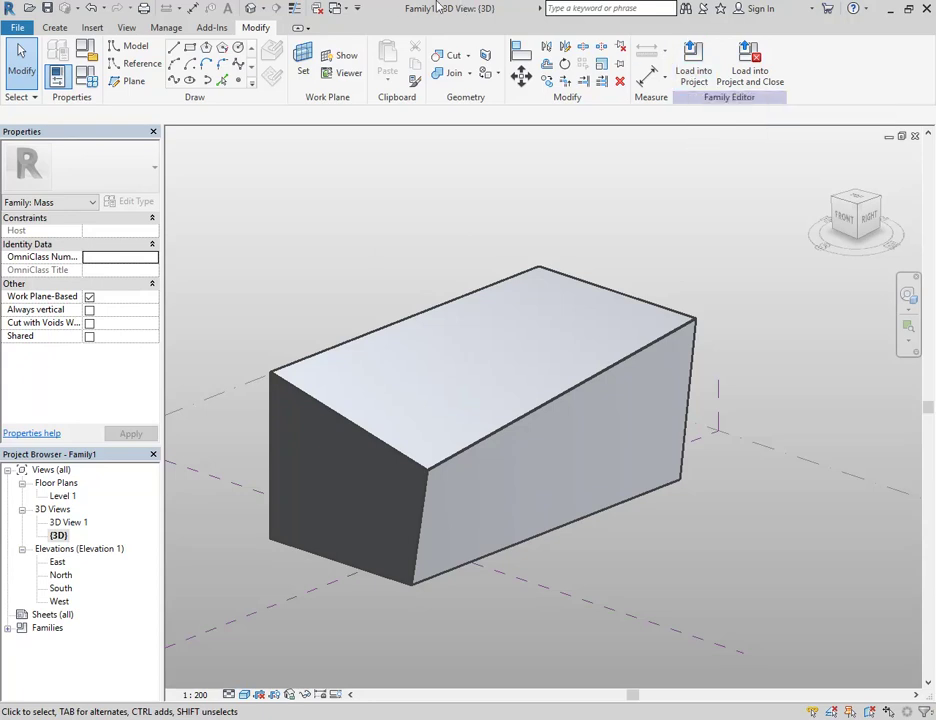
# Step: Save the family as Mass-Airport1 in the 2018 folder on the U: home drive
pyautogui.click(14, 26)
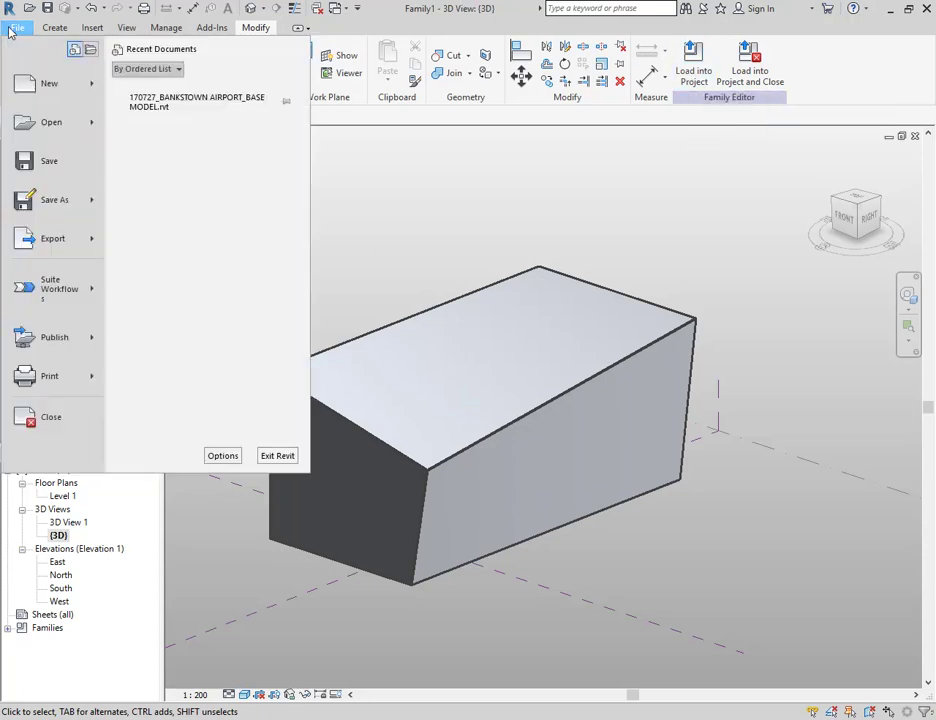
pyautogui.moveTo(43, 205)
pyautogui.click(144, 150)
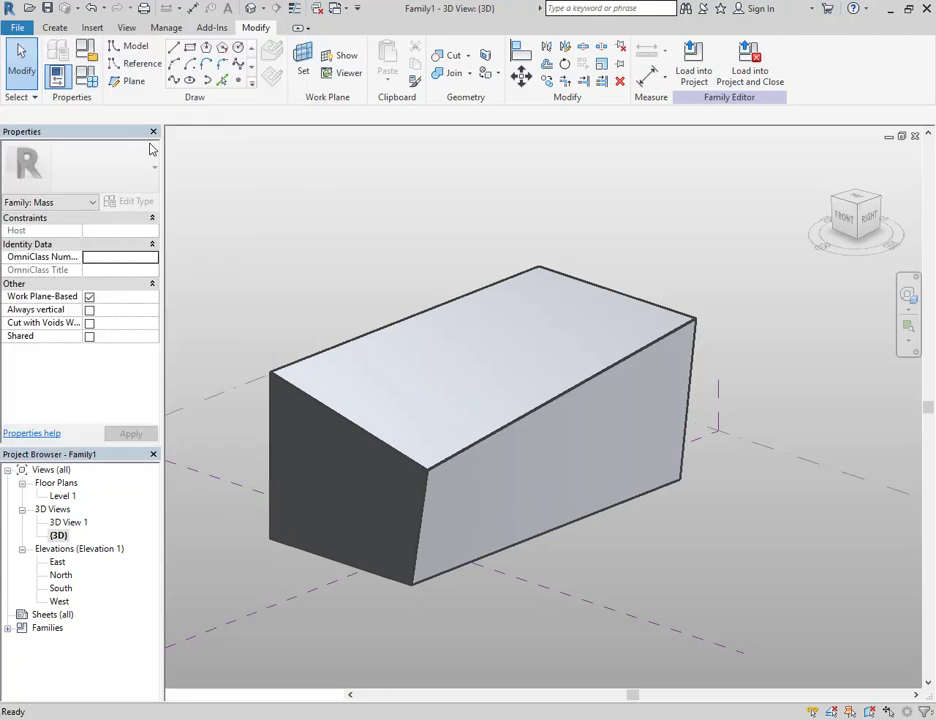
pyautogui.click(412, 217)
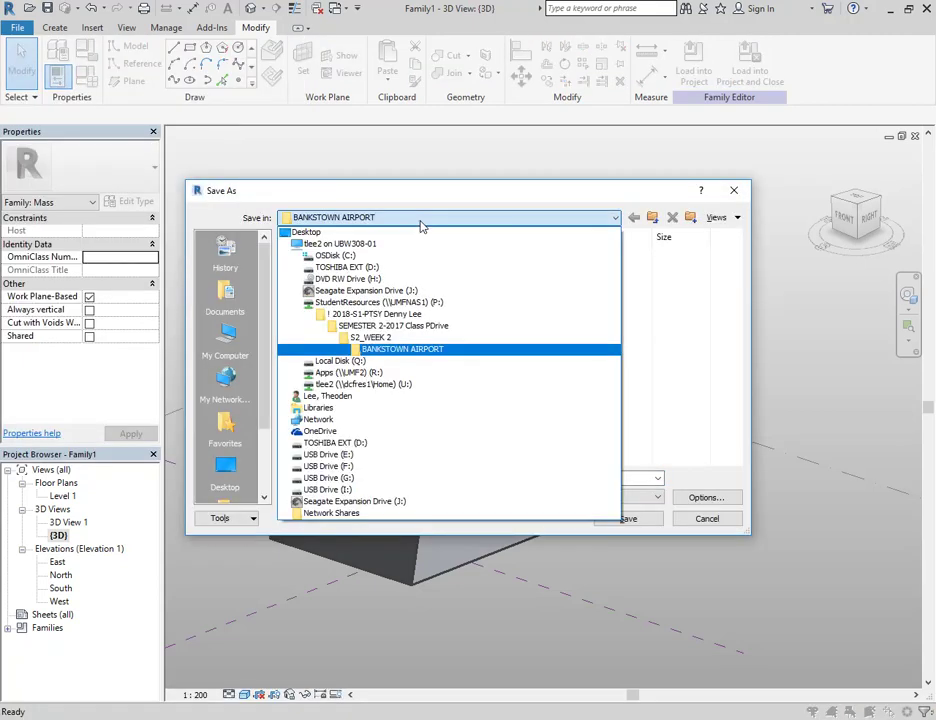
pyautogui.click(400, 385)
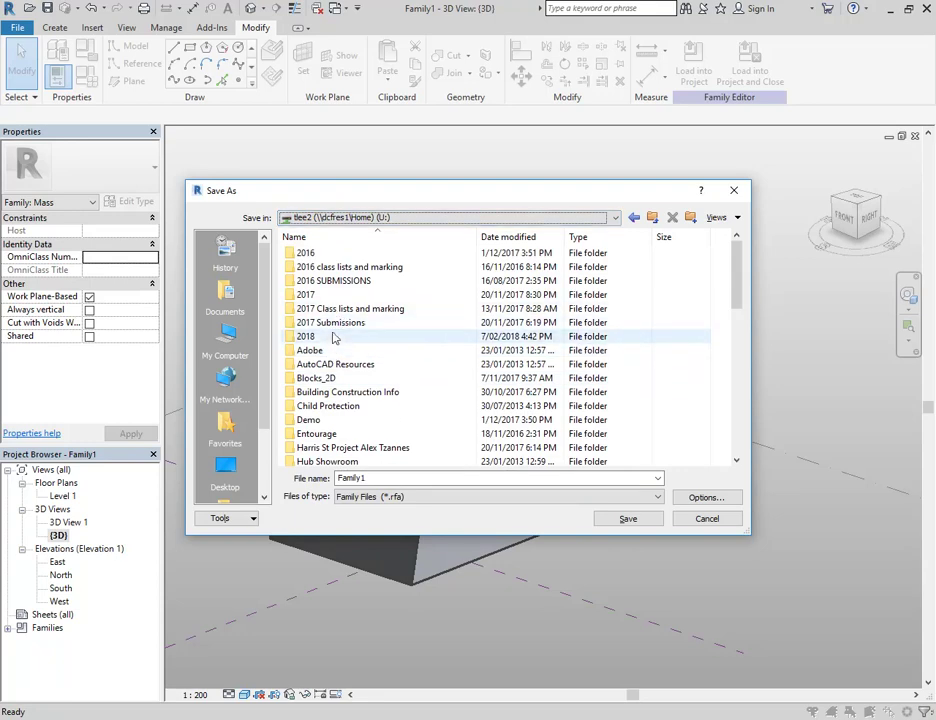
pyautogui.doubleClick(334, 340)
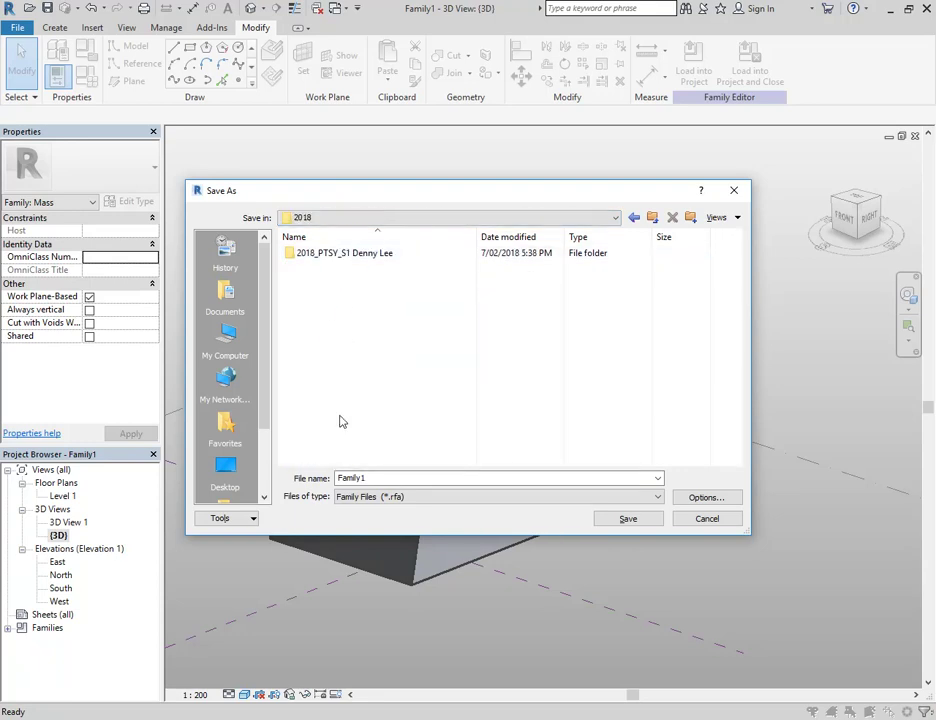
pyautogui.doubleClick(400, 480)
pyautogui.write('Mass-A')
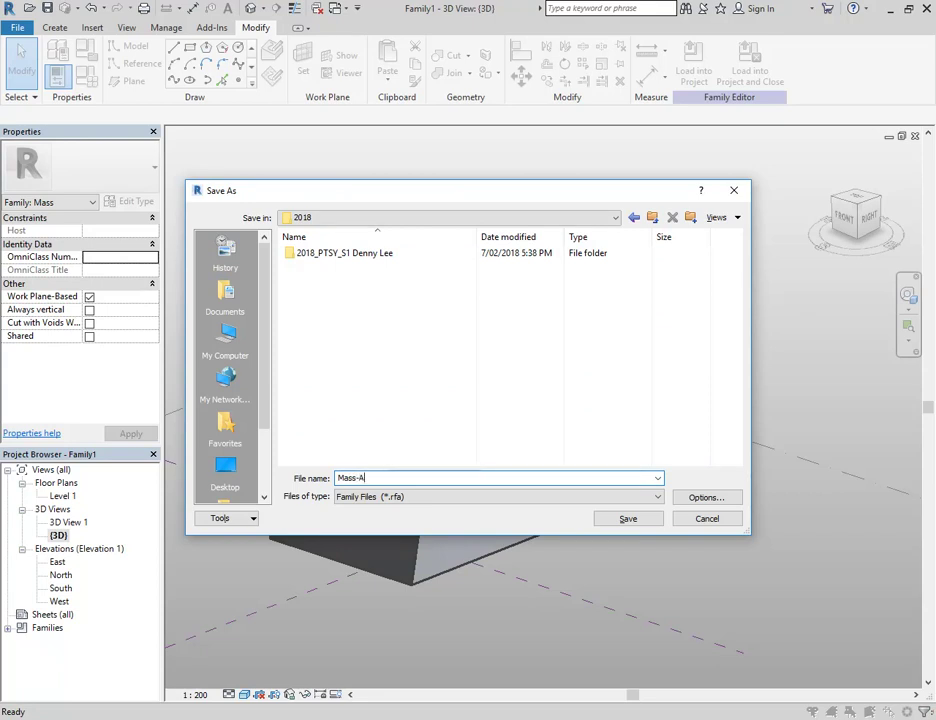
pyautogui.write('irport1')
pyautogui.press('Return')
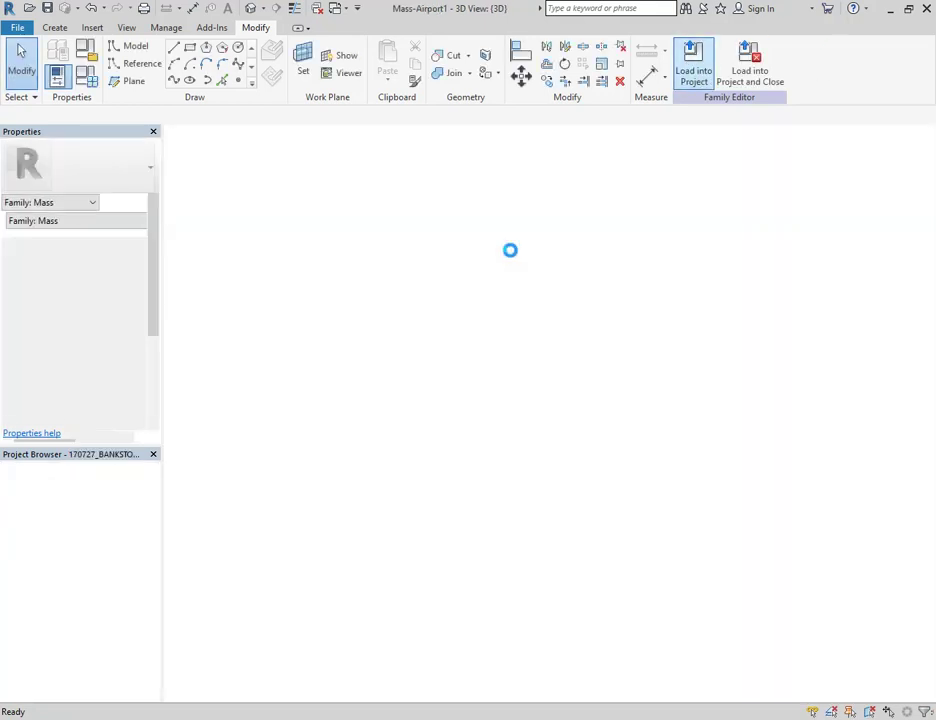
# Step: Load the family into the Bankstown Airport project without placing it in plan, and open the {3D} view
pyautogui.click(697, 68)
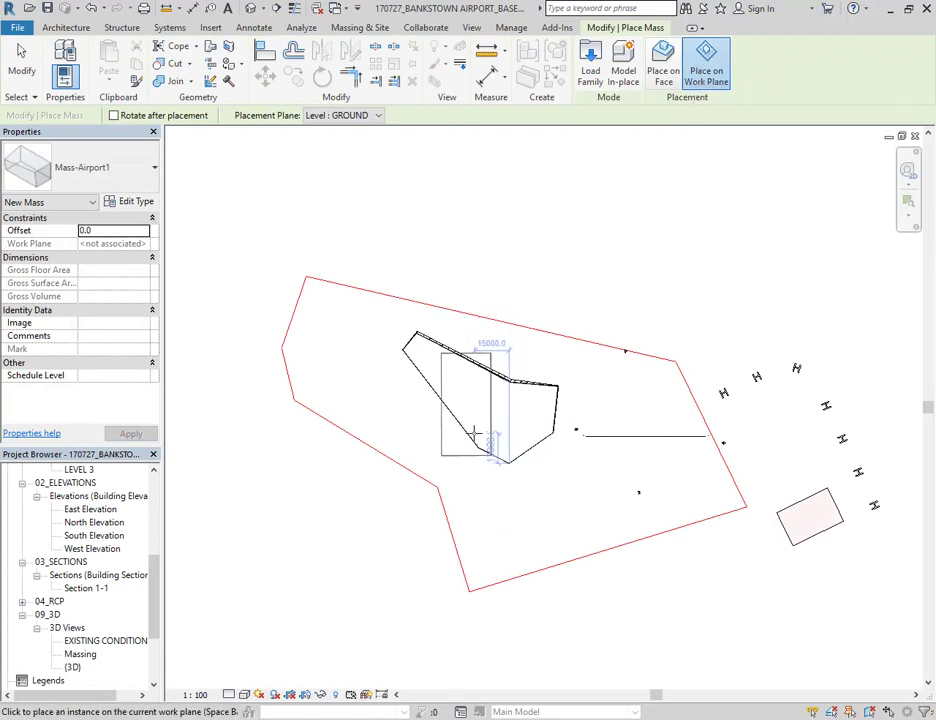
pyautogui.scroll(2, 490, 487)
pyautogui.scroll(-2, 497, 464)
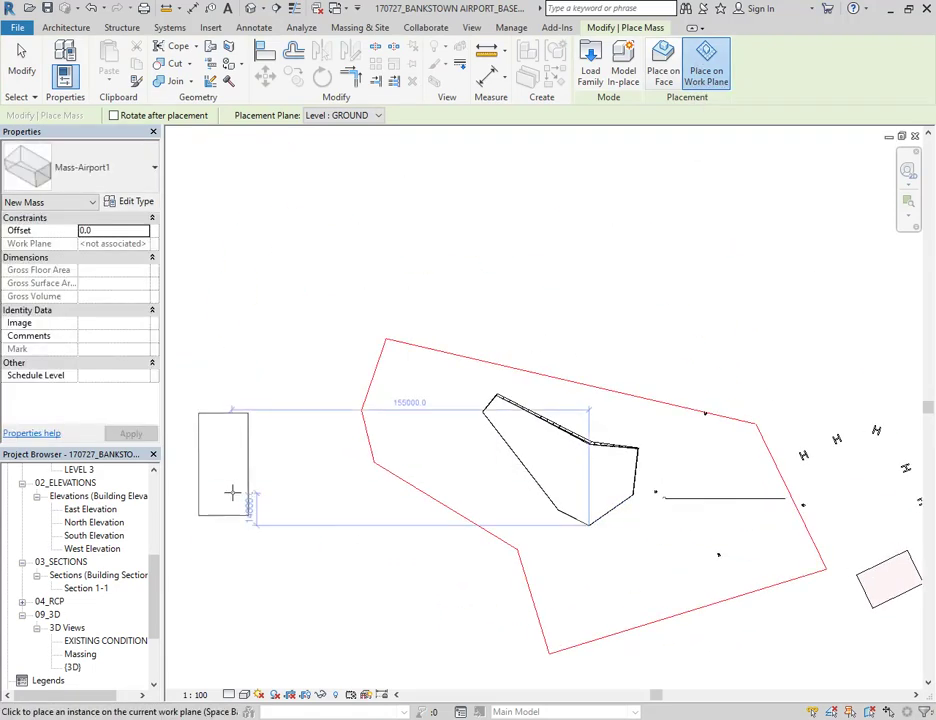
pyautogui.press('Escape')
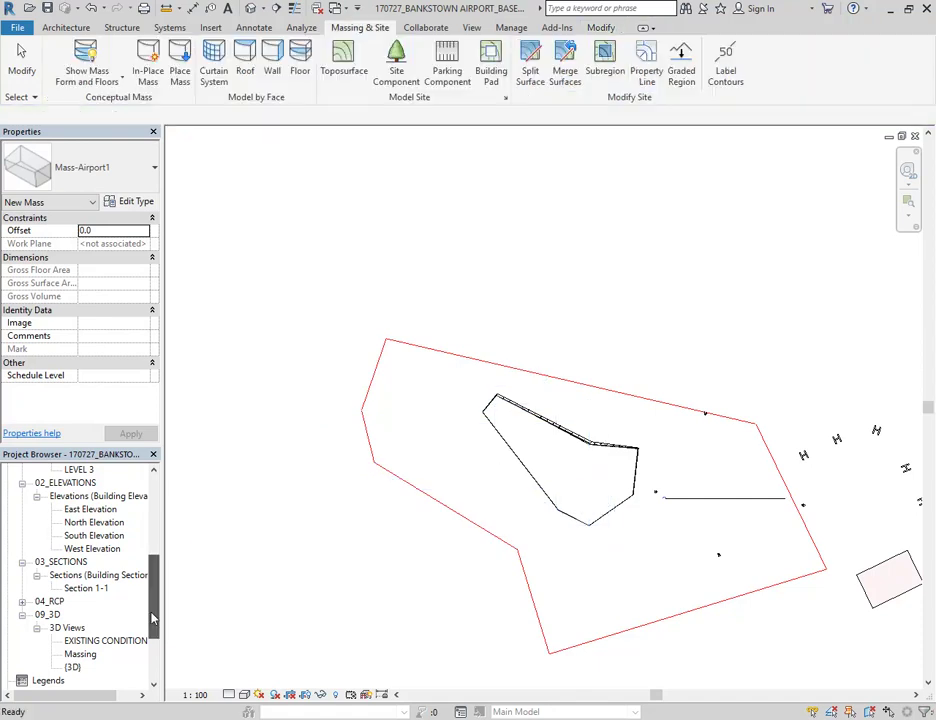
pyautogui.scroll(-1, 105, 640)
pyautogui.doubleClick(74, 641)
pyautogui.scroll(-3, 505, 500)
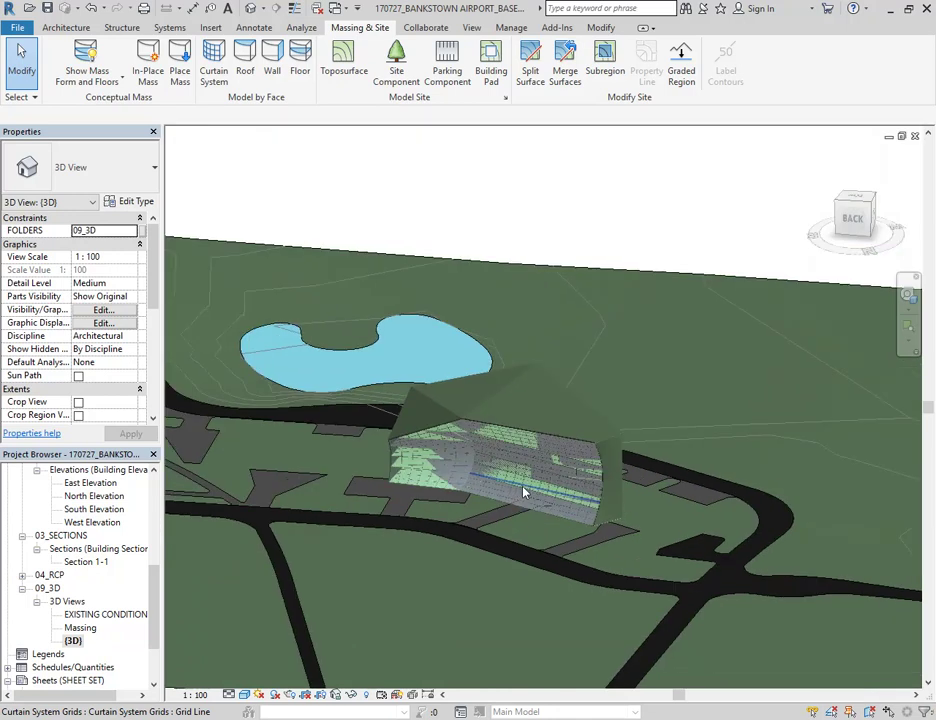
pyautogui.moveTo(518, 491); pyautogui.dragTo(574, 505, button='middle')
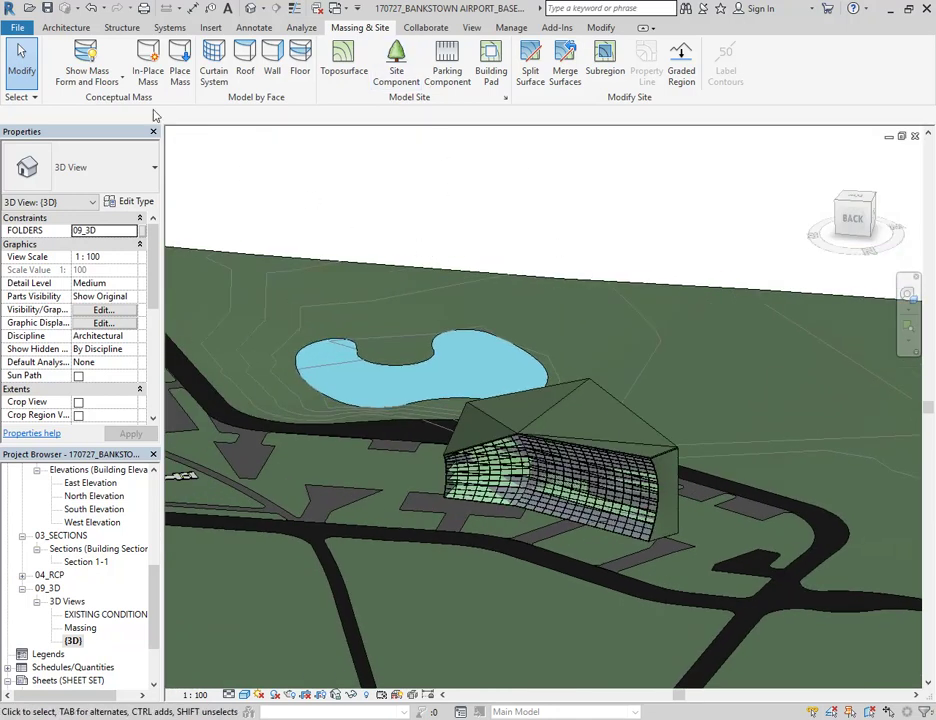
# Step: Place one Mass-Airport1 instance on the GROUND level beside the glazed terminal, skipping the project save
pyautogui.click(181, 67)
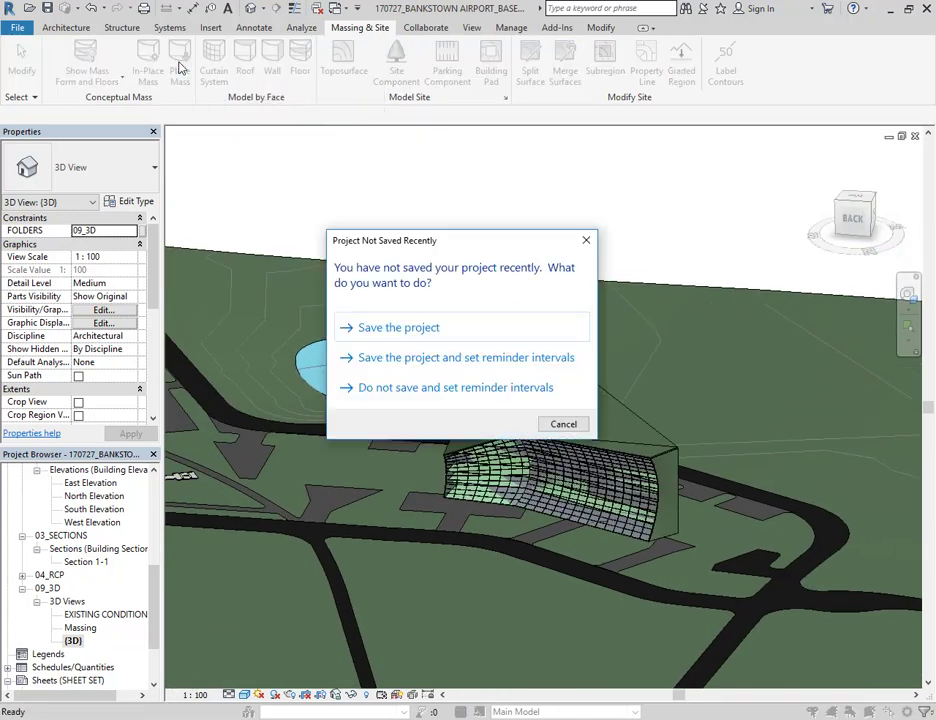
pyautogui.click(574, 430)
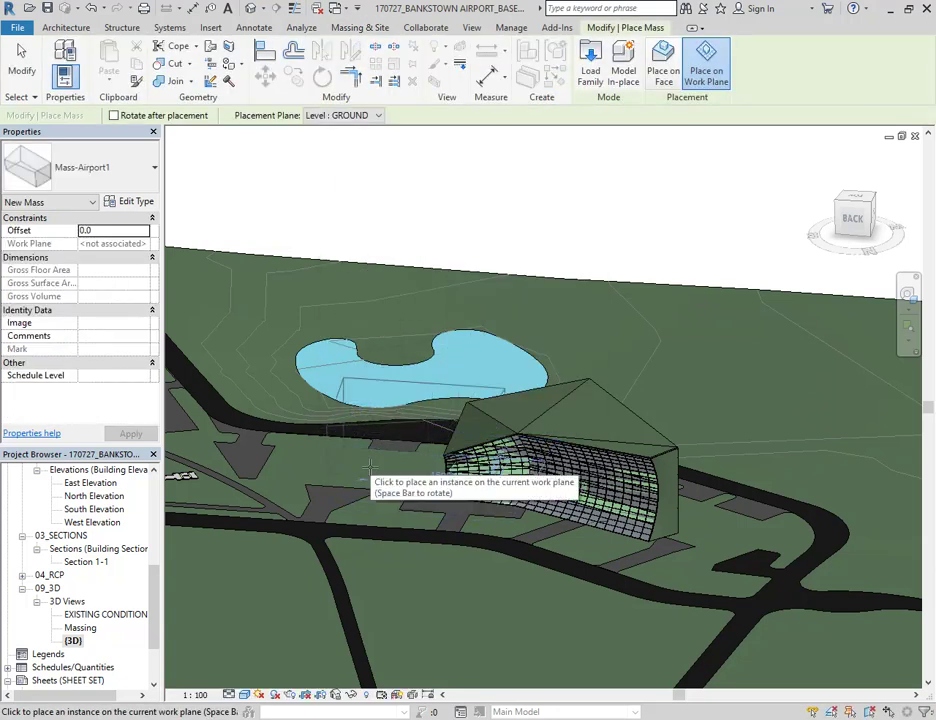
pyautogui.moveTo(336, 480); pyautogui.dragTo(464, 504, button='middle')
pyautogui.scroll(3, 462, 504)
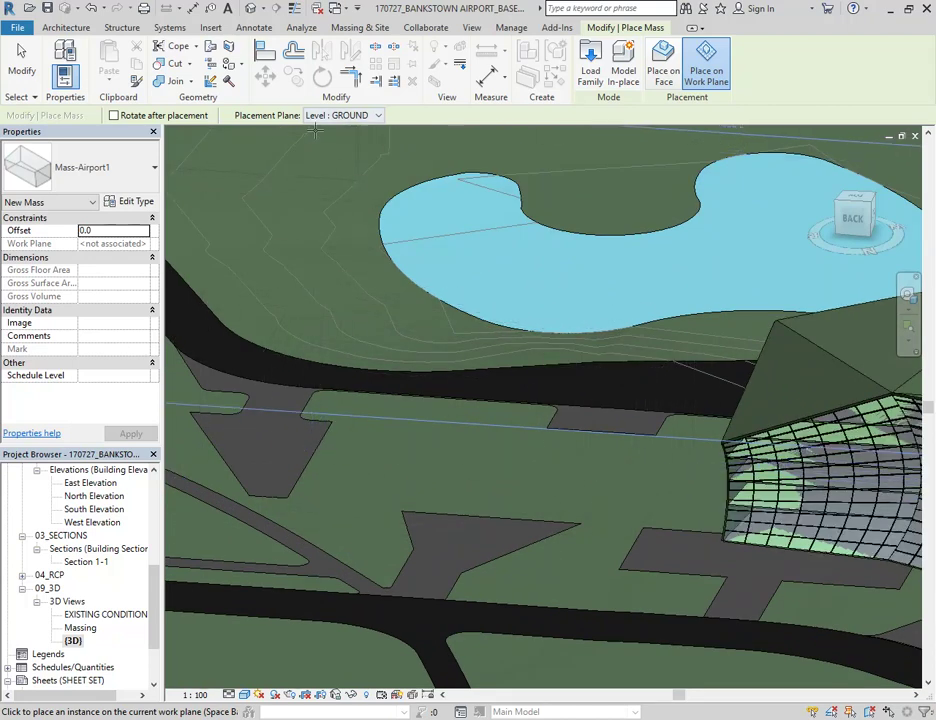
pyautogui.click(582, 478)
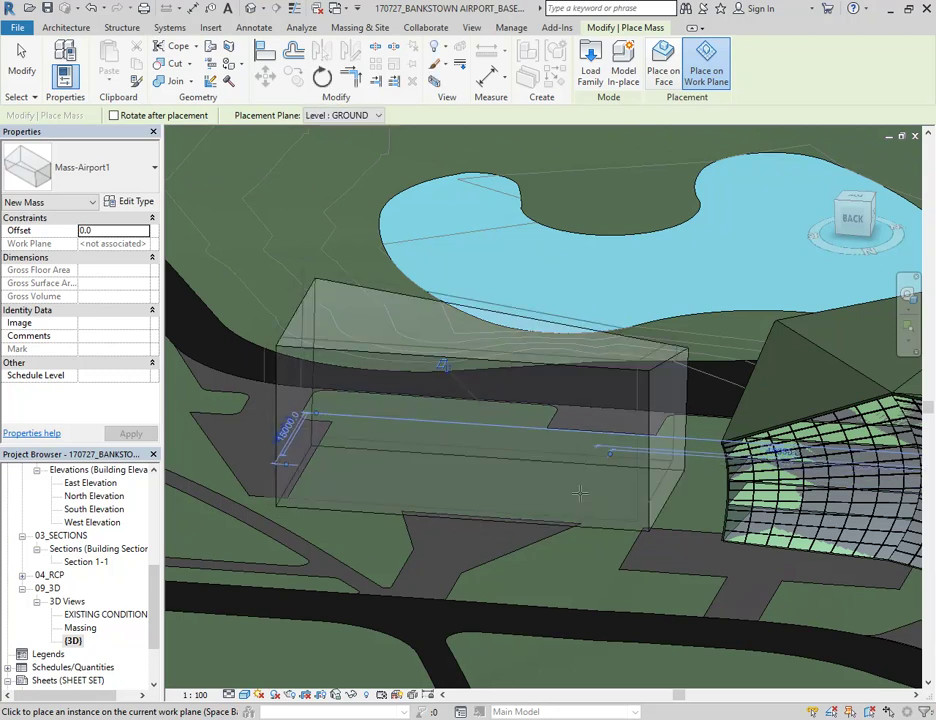
pyautogui.press('Escape')
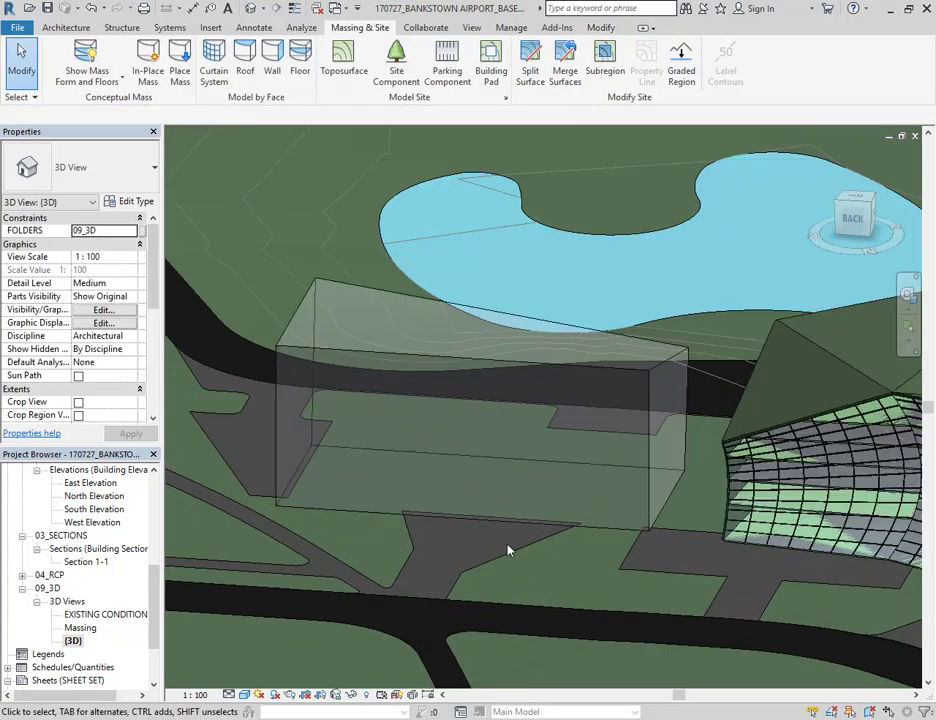
# Step: Add mass floors to the placed block at GROUND FLOOR and LEVELS 1, 2, 3, 6 and 7
pyautogui.moveTo(476, 427); pyautogui.dragTo(532, 457, button='middle')
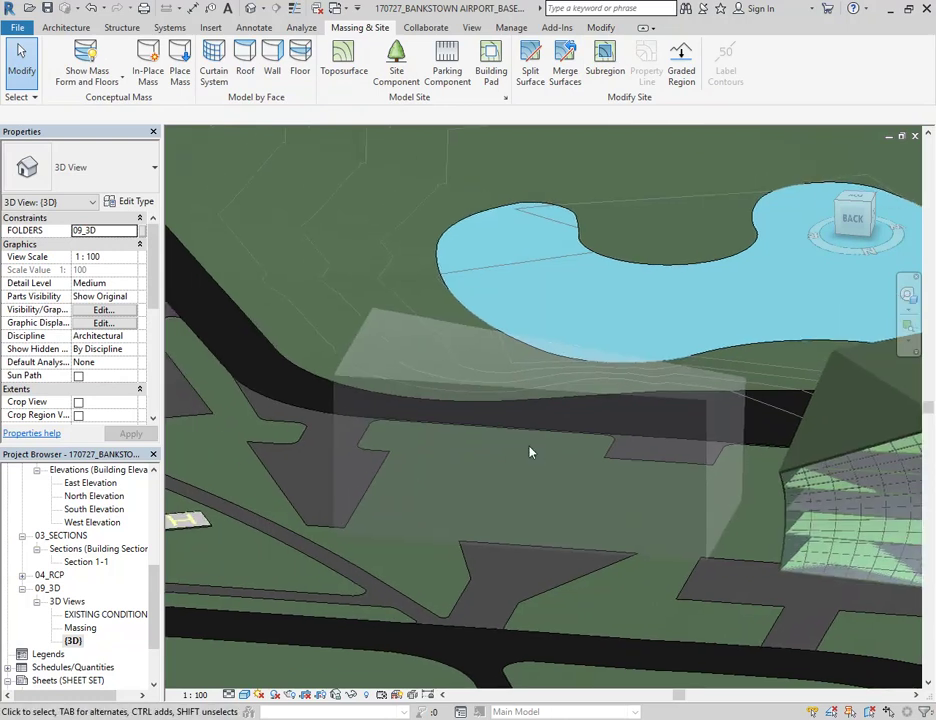
pyautogui.scroll(3, 531, 456)
pyautogui.click(485, 361)
pyautogui.click(656, 70)
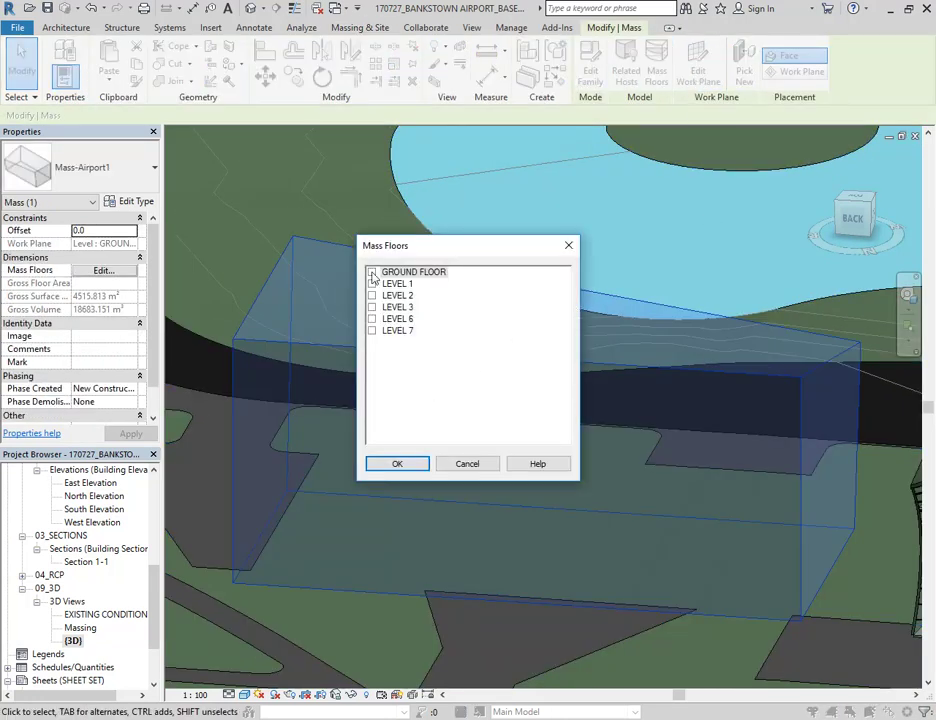
pyautogui.click(372, 272)
pyautogui.click(372, 284)
pyautogui.click(372, 296)
pyautogui.click(372, 307)
pyautogui.click(372, 319)
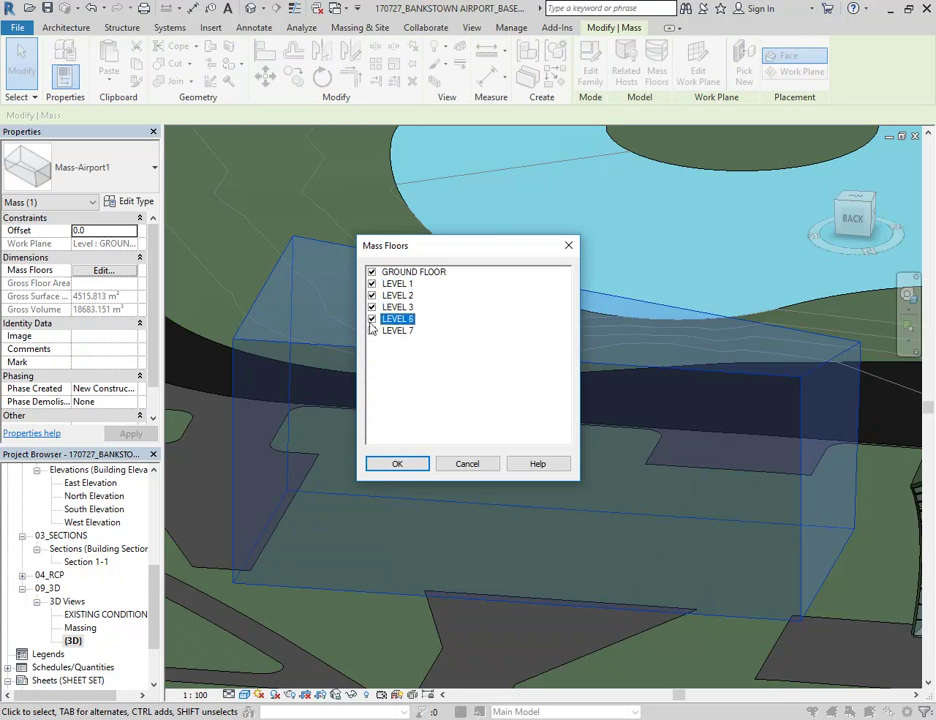
pyautogui.click(372, 331)
pyautogui.click(402, 463)
pyautogui.scroll(-2, 545, 554)
pyautogui.moveTo(545, 554); pyautogui.dragTo(505, 500, button='middle')
pyautogui.click(585, 612)
pyautogui.keyDown('shift'); pyautogui.moveTo(585, 613); pyautogui.dragTo(449, 535, button='middle'); pyautogui.keyUp('shift')
pyautogui.scroll(3, 449, 535)
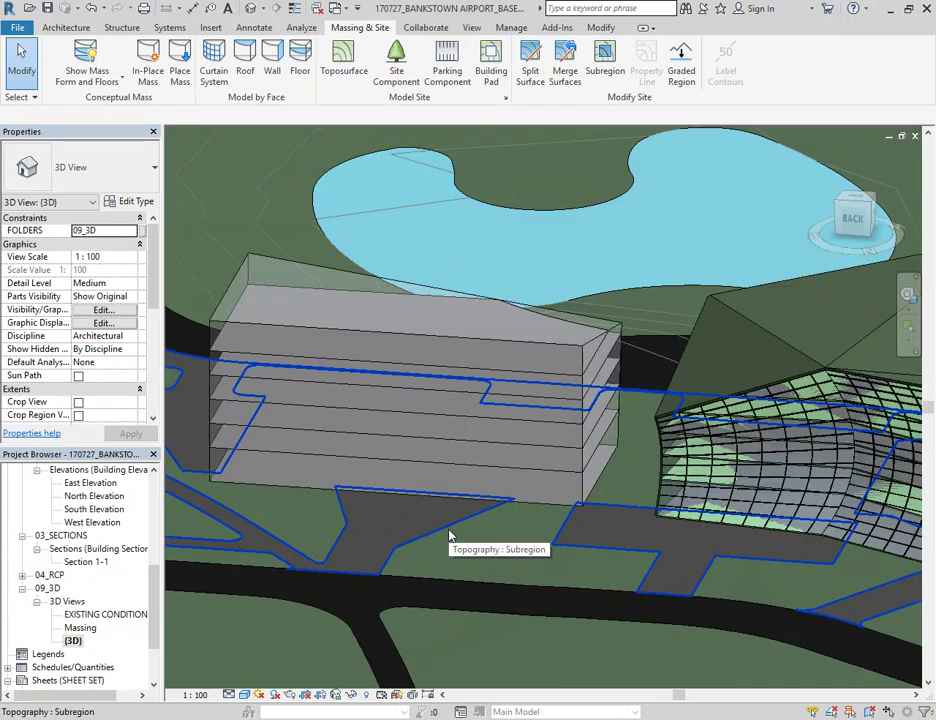
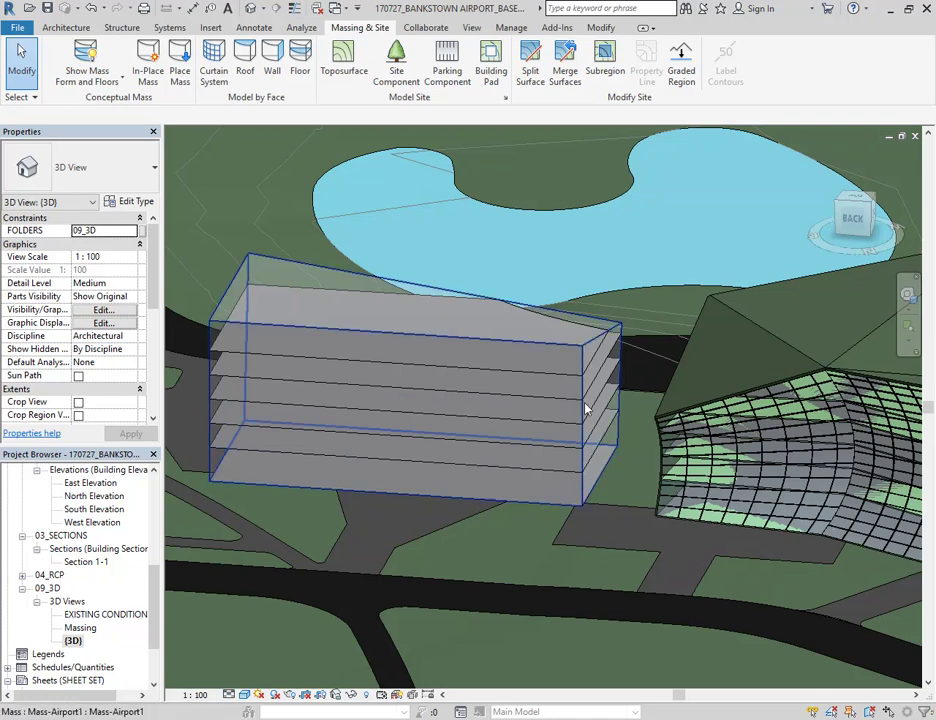
# Step: Open the placed mass's family for editing and inspect the block in its {3D} view
pyautogui.moveTo(420, 411)
pyautogui.mouseDown(button='middle')
pyautogui.moveTo(483, 439)
pyautogui.moveTo(460, 466)
pyautogui.moveTo(435, 426)
pyautogui.mouseUp(button='middle')
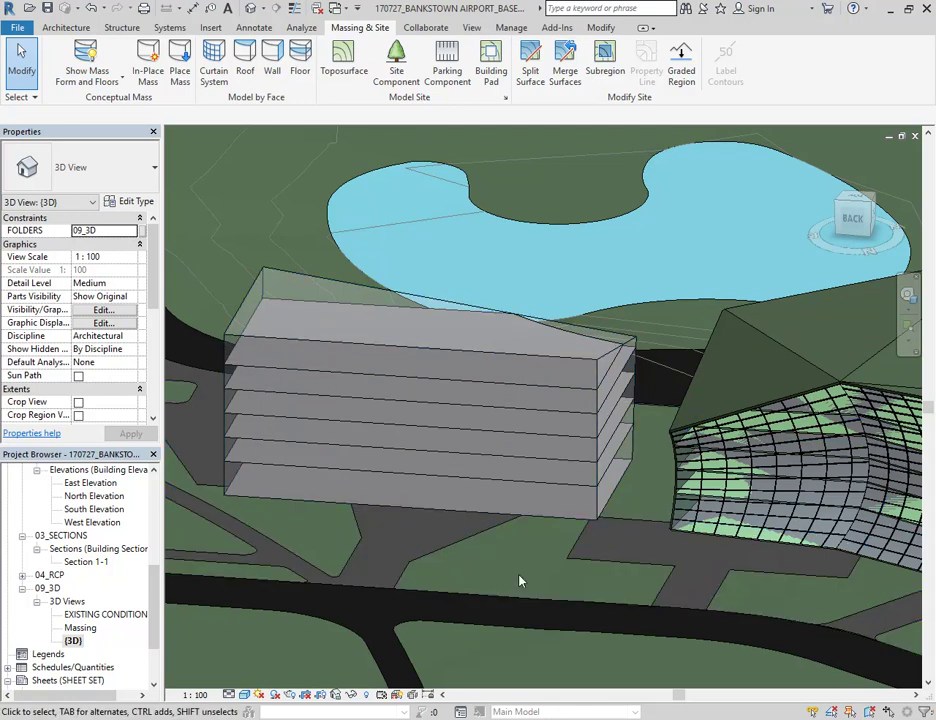
pyautogui.moveTo(484, 526); pyautogui.dragTo(482, 539, button='middle')
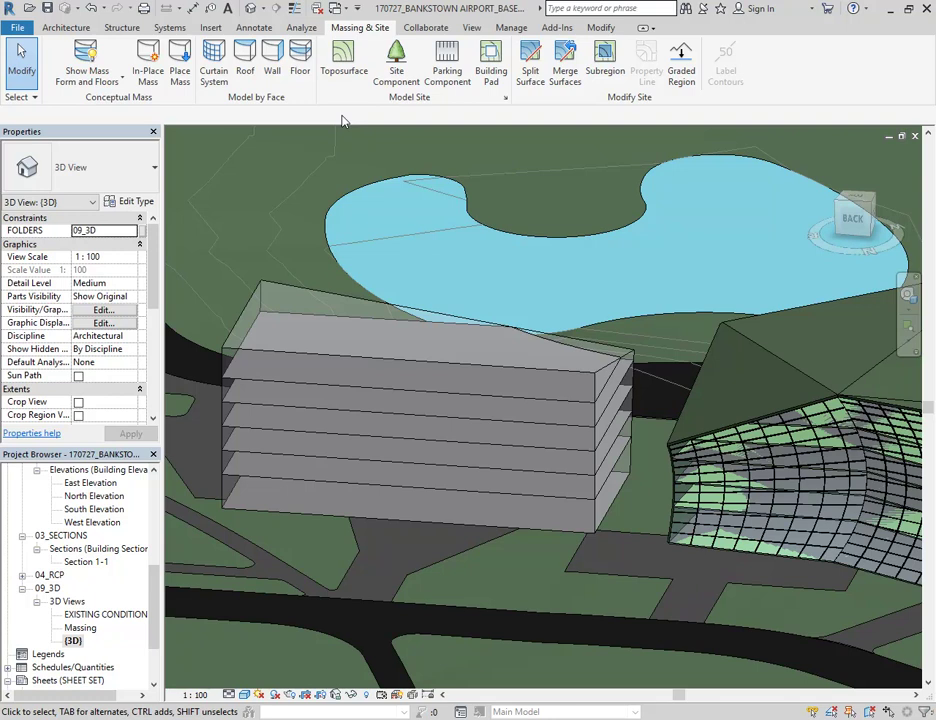
pyautogui.click(294, 292)
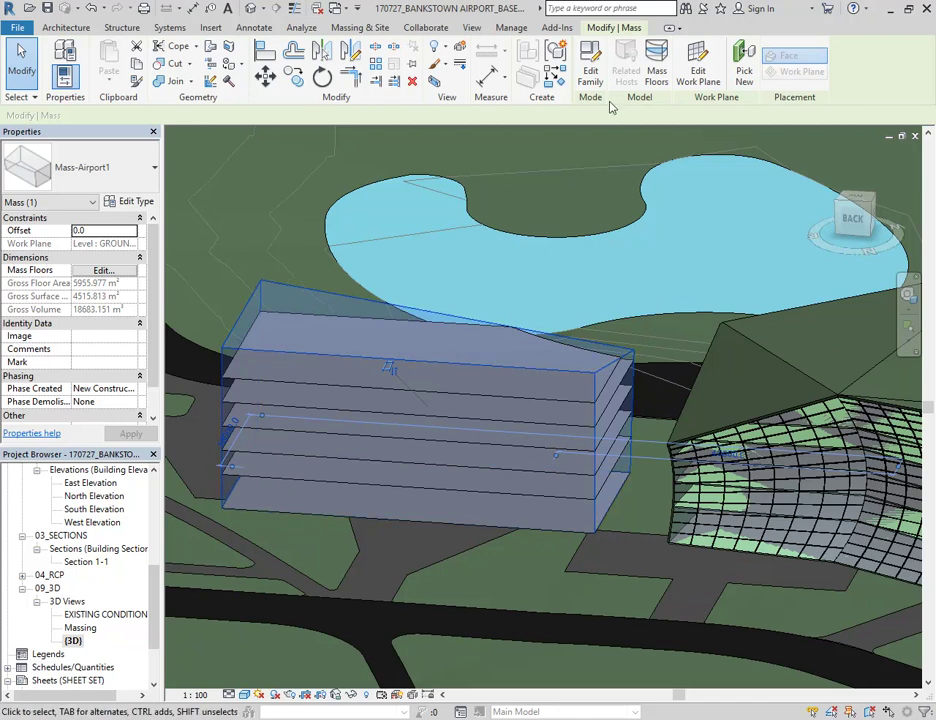
pyautogui.click(590, 68)
pyautogui.press('Escape')
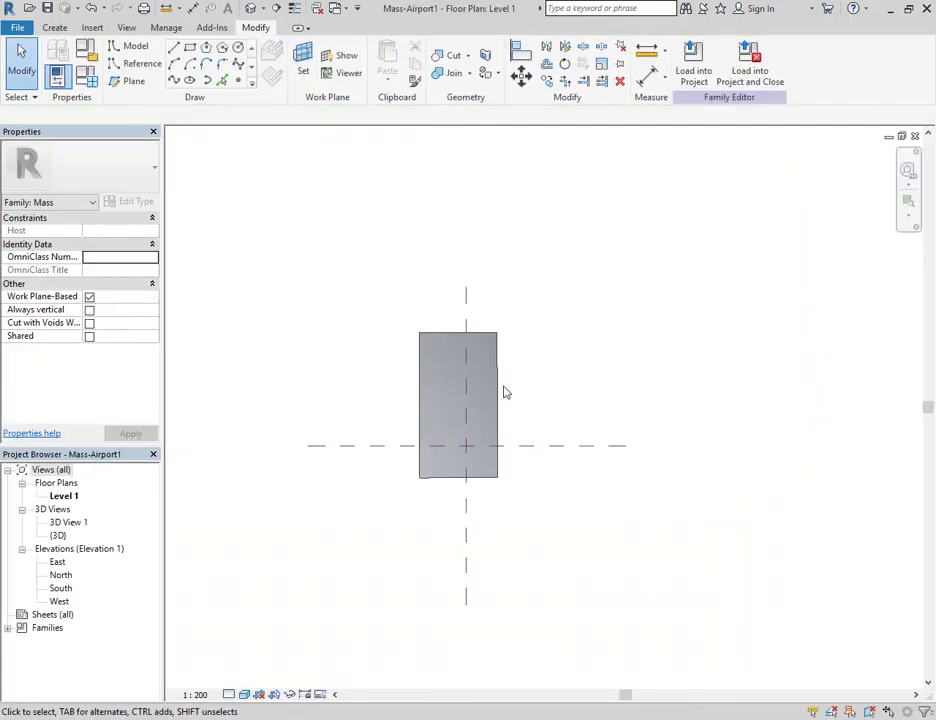
pyautogui.click(498, 392)
pyautogui.scroll(4, 500, 435)
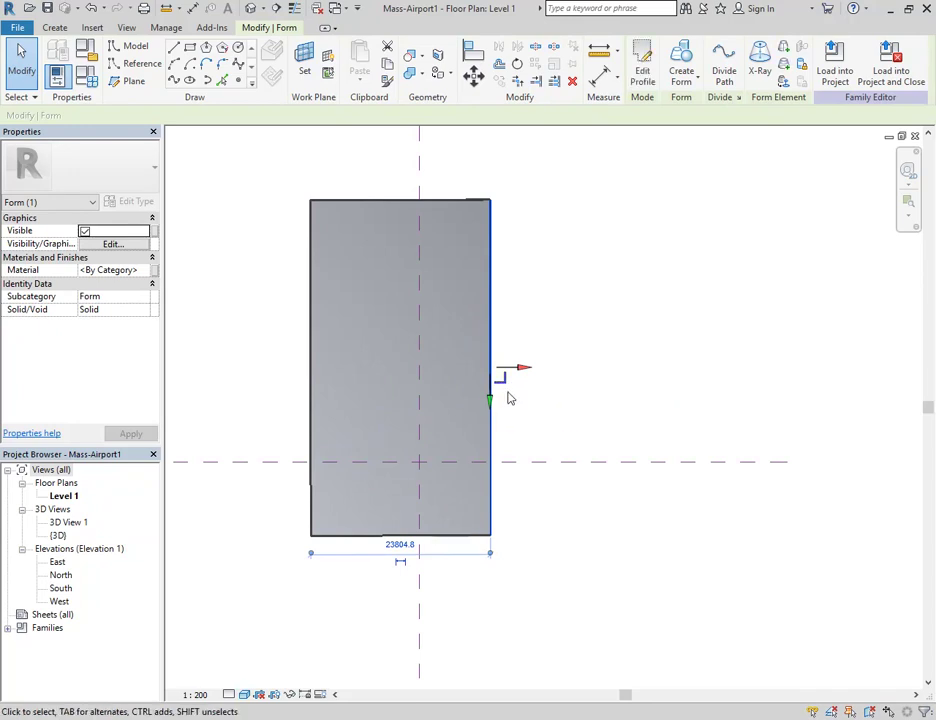
pyautogui.doubleClick(57, 536)
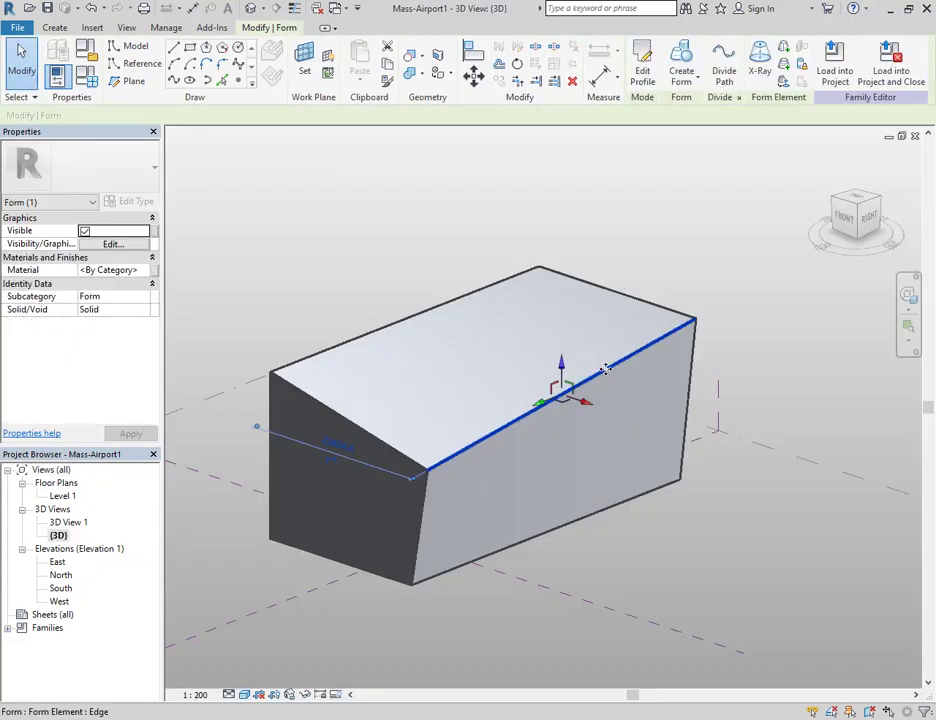
# Step: Clear the edge selection and close the mass family to return to the airport project
pyautogui.click(817, 332)
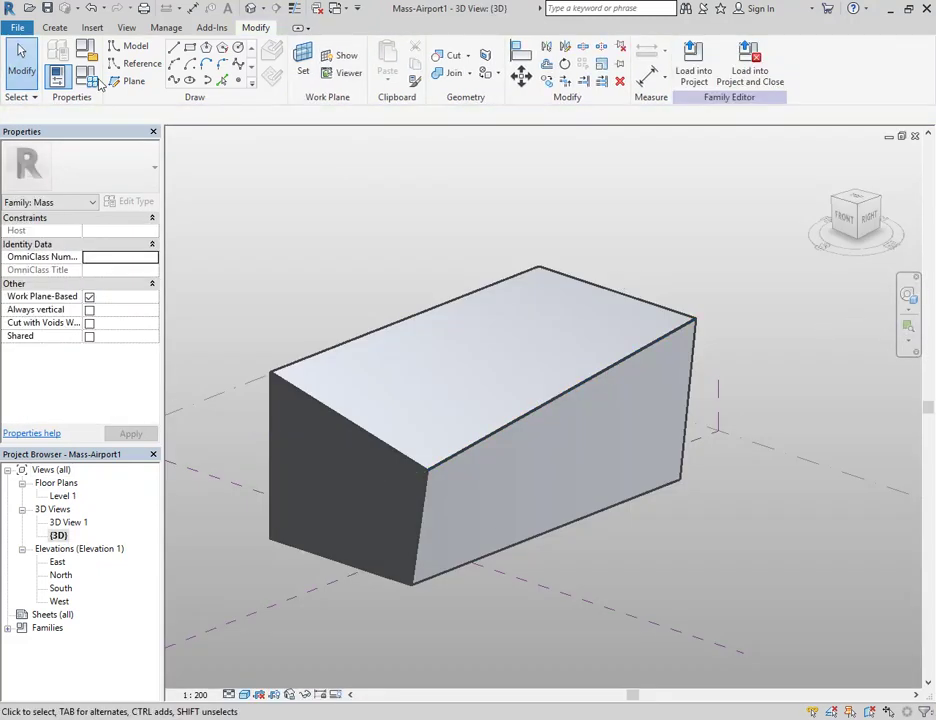
pyautogui.click(18, 28)
pyautogui.click(47, 424)
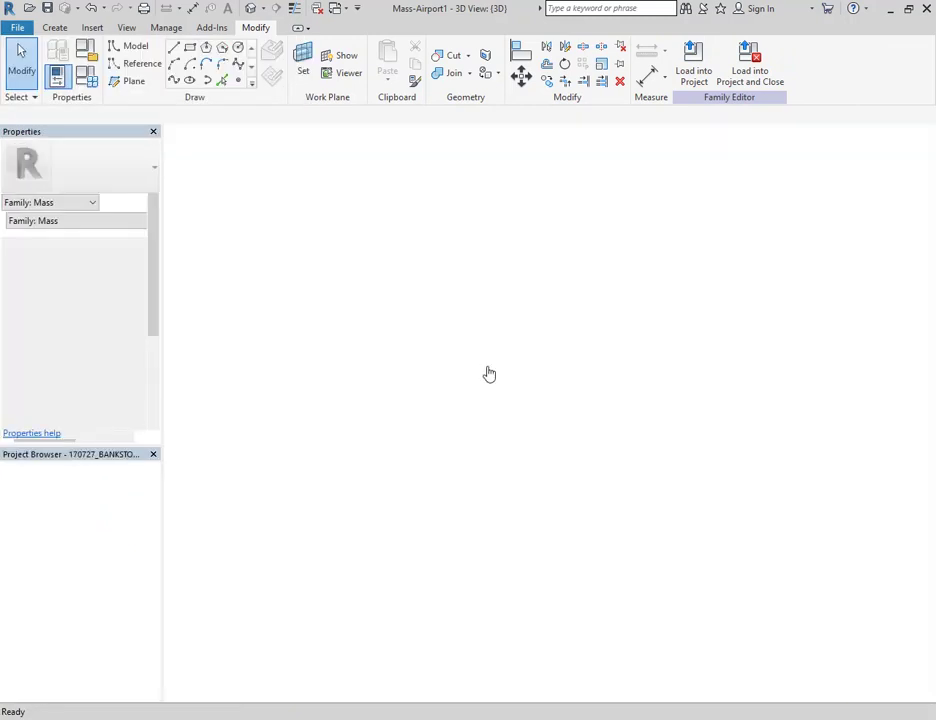
# Step: Reopen the placed Mass-Airport1 block's family, then close it, saving the changes and replacing the existing Mass-Airport1.rfa file
pyautogui.moveTo(430, 330)
pyautogui.mouseDown(button='middle')
pyautogui.moveTo(413, 311)
pyautogui.moveTo(382, 305)
pyautogui.moveTo(441, 334)
pyautogui.moveTo(431, 336)
pyautogui.mouseUp(button='middle')
pyautogui.scroll(-1, 382, 305)
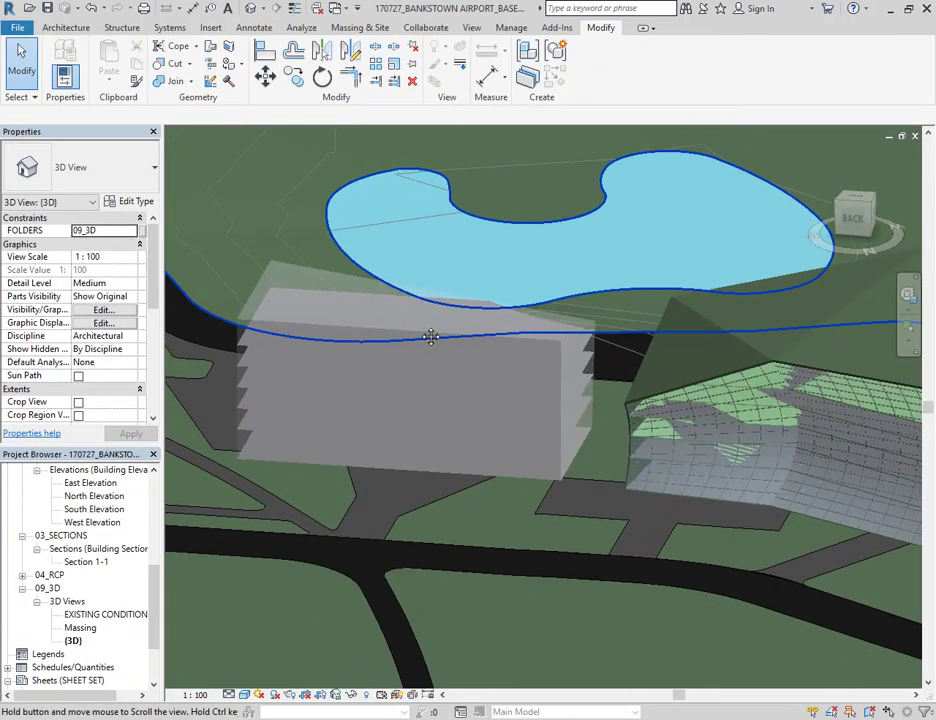
pyautogui.click(333, 279)
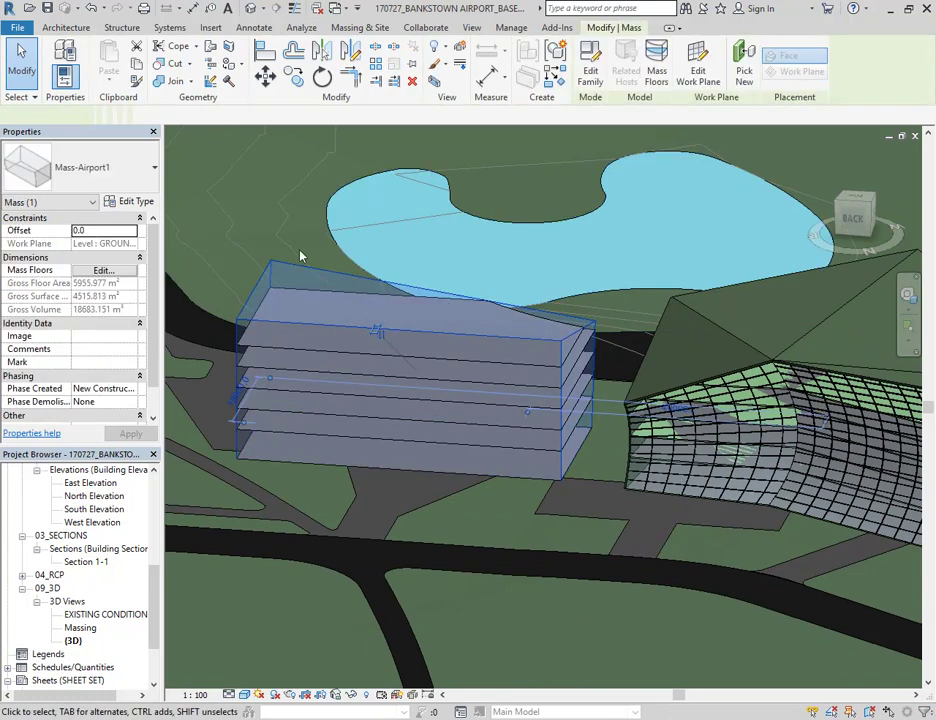
pyautogui.click(590, 63)
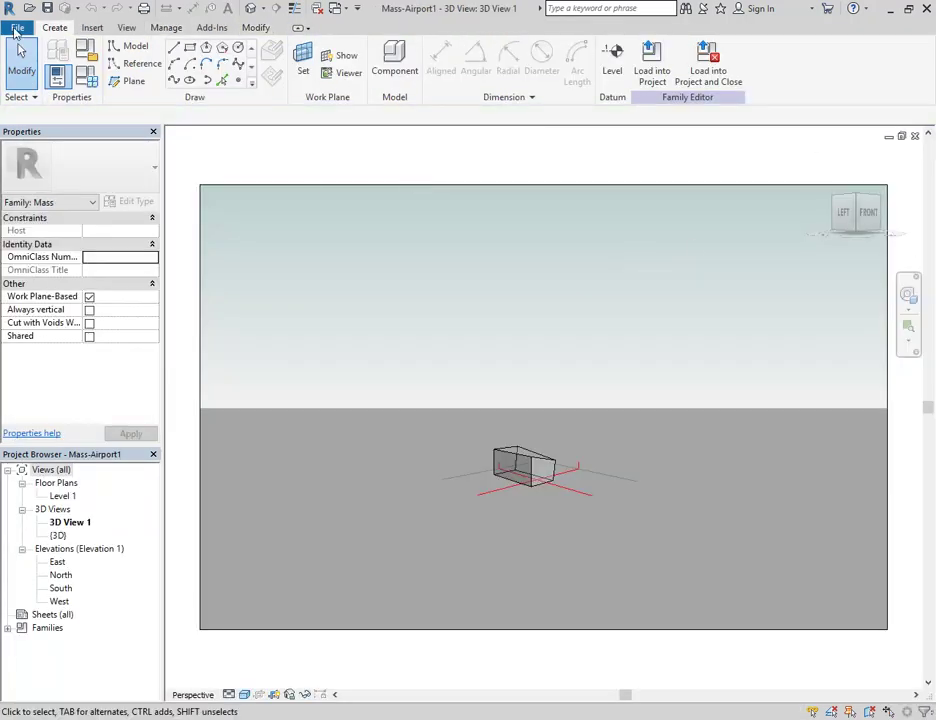
pyautogui.click(16, 27)
pyautogui.click(57, 434)
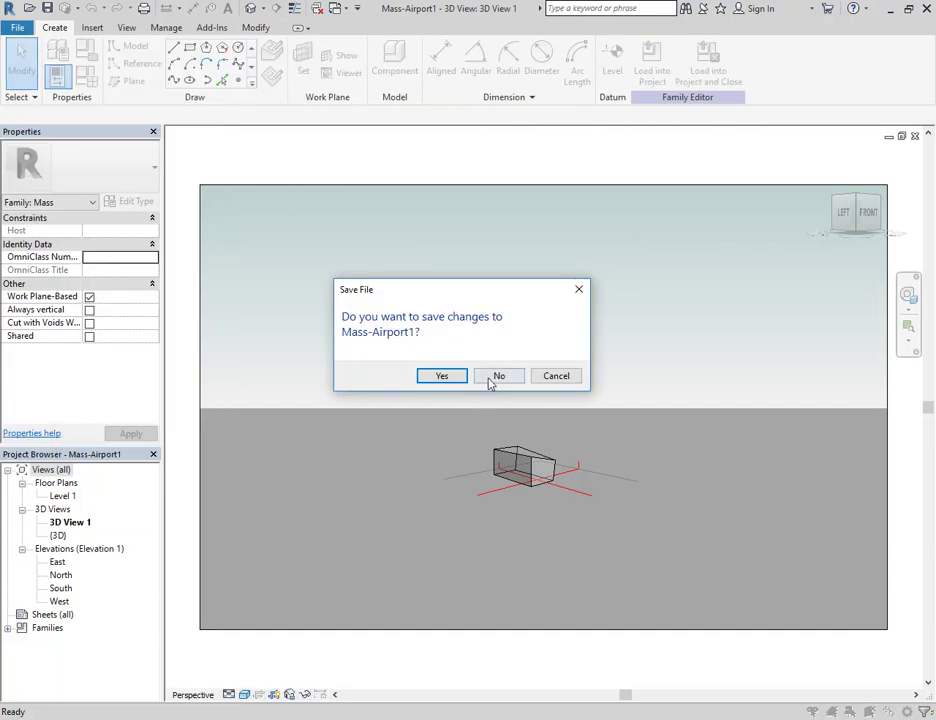
pyautogui.click(438, 378)
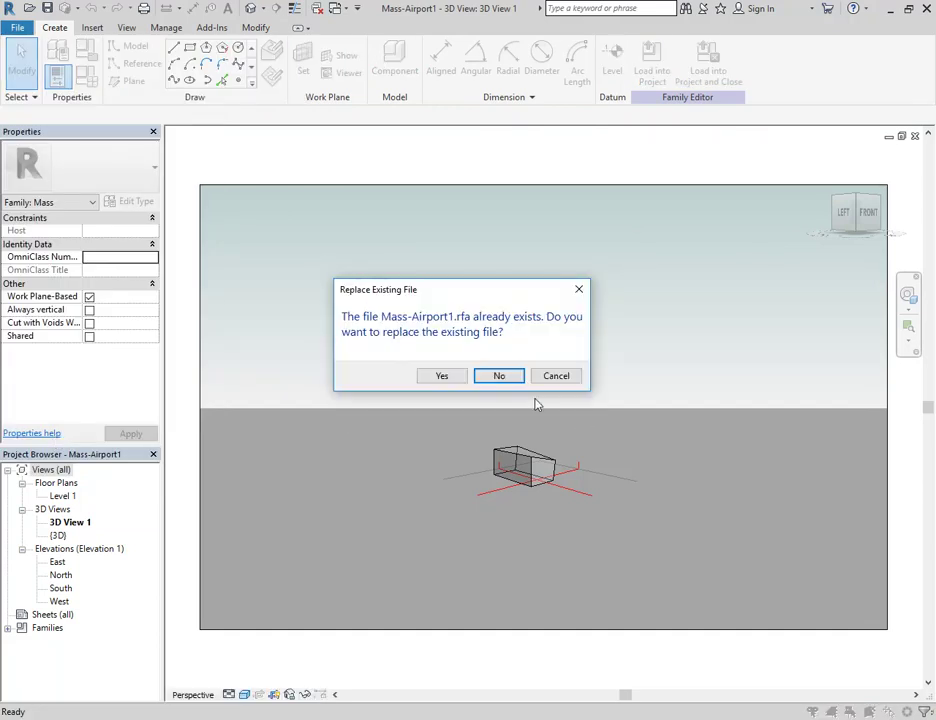
pyautogui.click(439, 381)
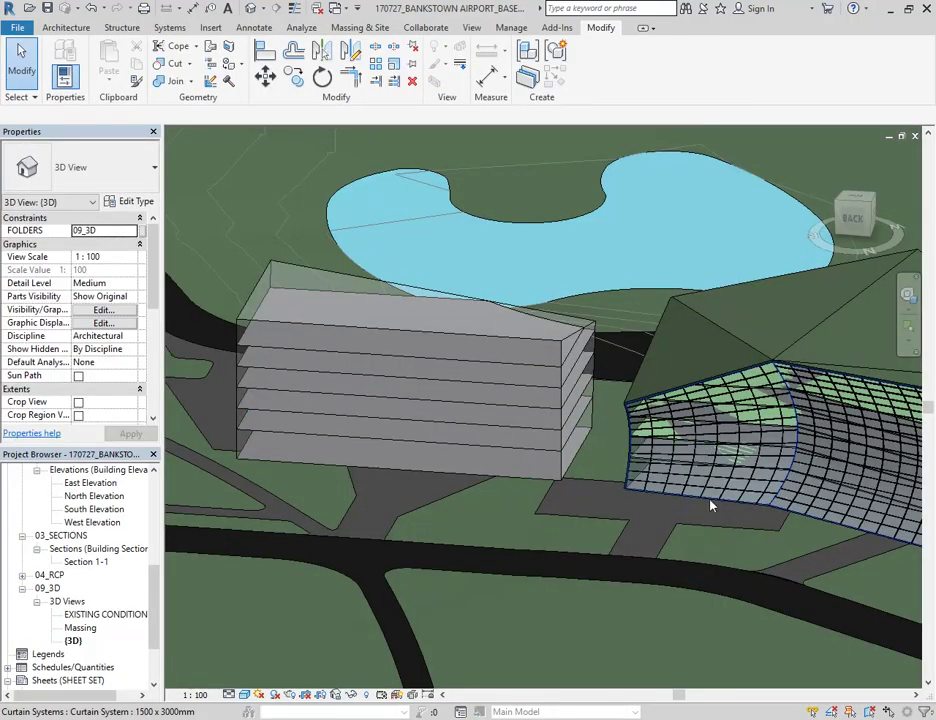
# Step: Open the Terminal Mass for in-place editing from the Massing 3D view
pyautogui.keyDown('shift'); pyautogui.moveTo(742, 531); pyautogui.dragTo(618, 477, button='middle'); pyautogui.keyUp('shift')
pyautogui.press('Tab')
pyautogui.press('Tab')
pyautogui.press('Tab')
pyautogui.press('Tab')
pyautogui.press('Tab')
pyautogui.press('Tab')
pyautogui.press('Tab')
pyautogui.press('Tab')
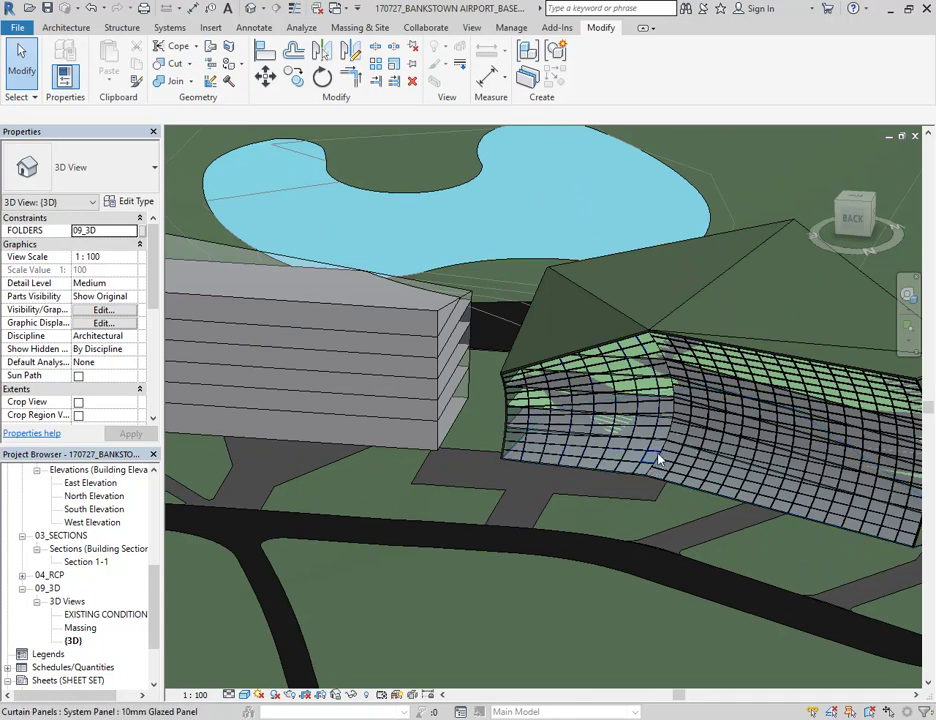
pyautogui.doubleClick(78, 627)
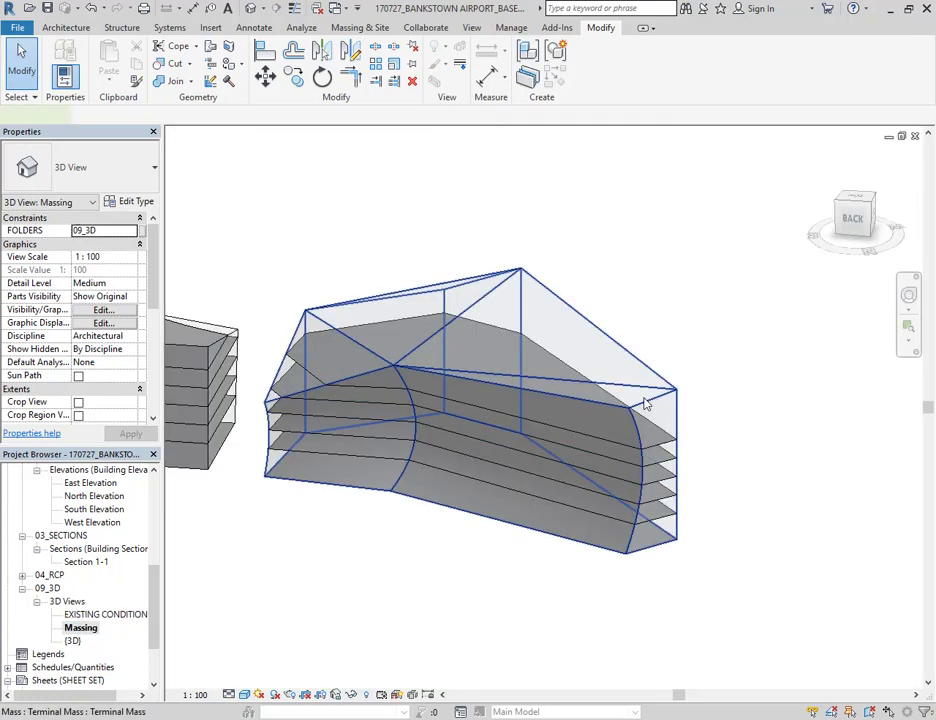
pyautogui.click(645, 404)
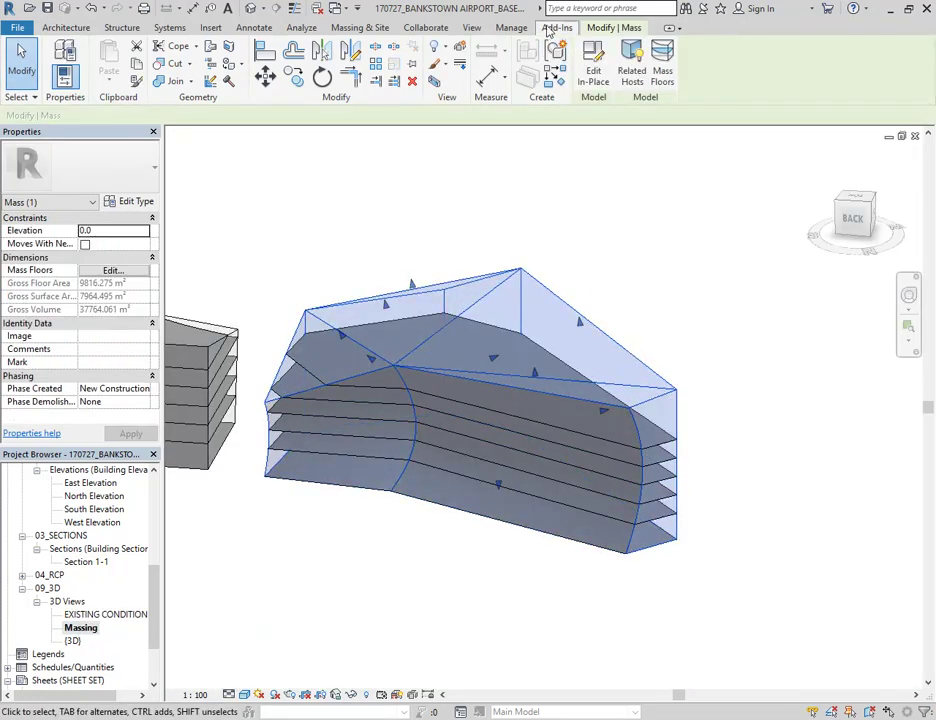
pyautogui.doubleClick(598, 328)
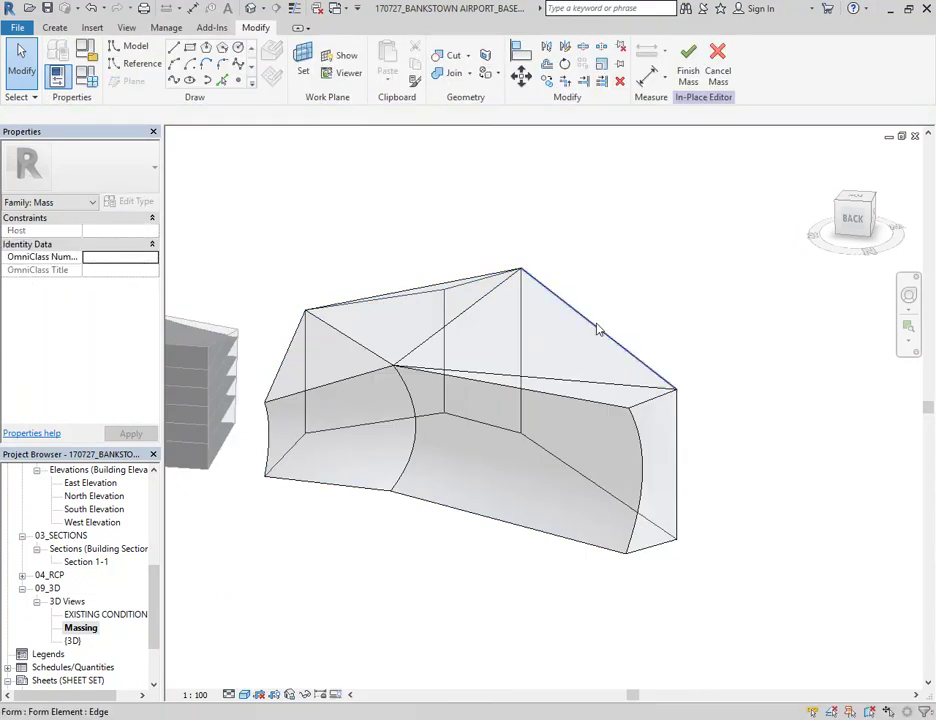
# Step: Select the whole terminal form, examine its material and identity properties, and clear the selection
pyautogui.press('Tab')
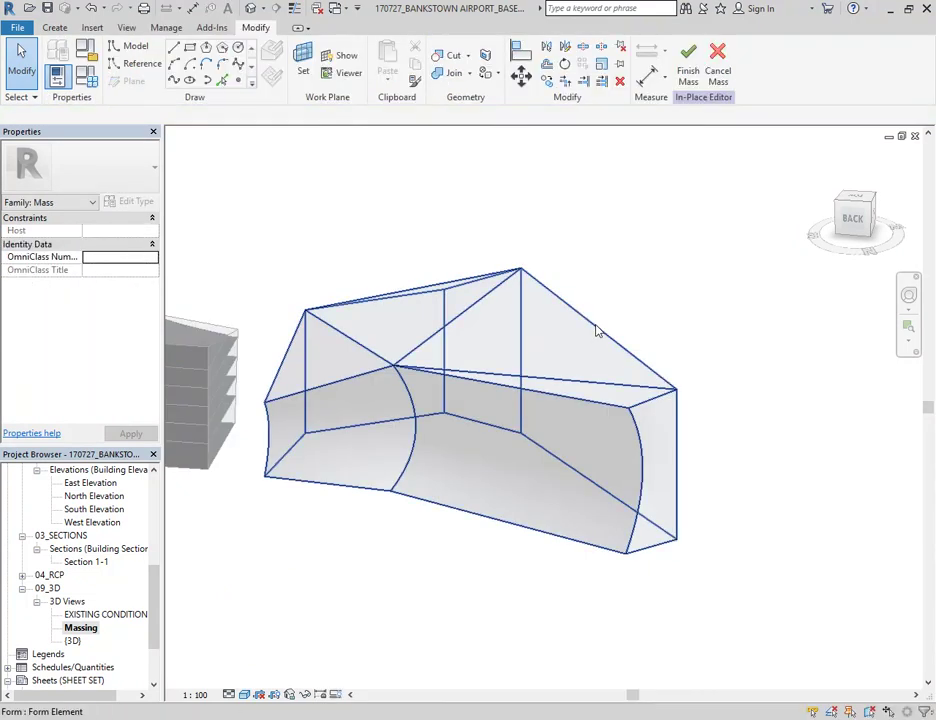
pyautogui.click(597, 330)
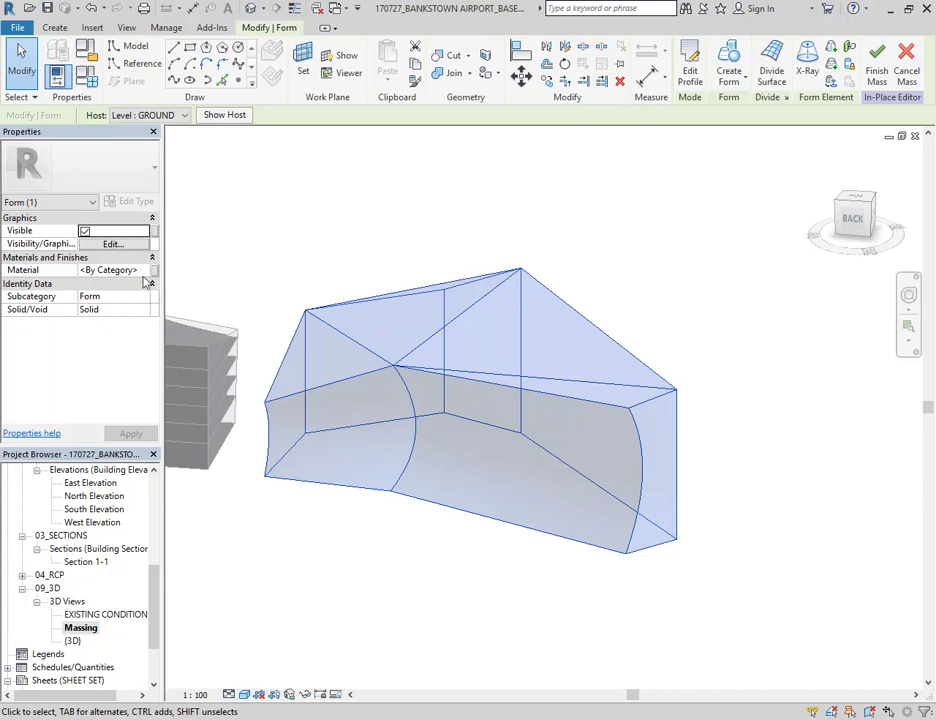
pyautogui.click(706, 289)
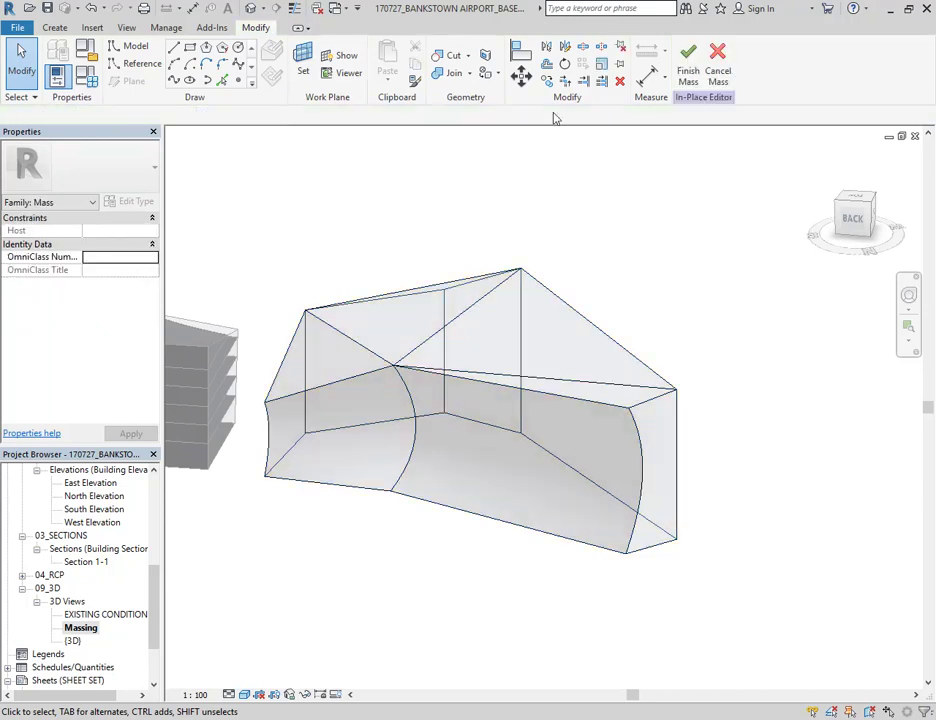
# Step: Open the material assigned to the Mass category in the project's Object Styles, with the category's subcategories expanded
pyautogui.click(166, 27)
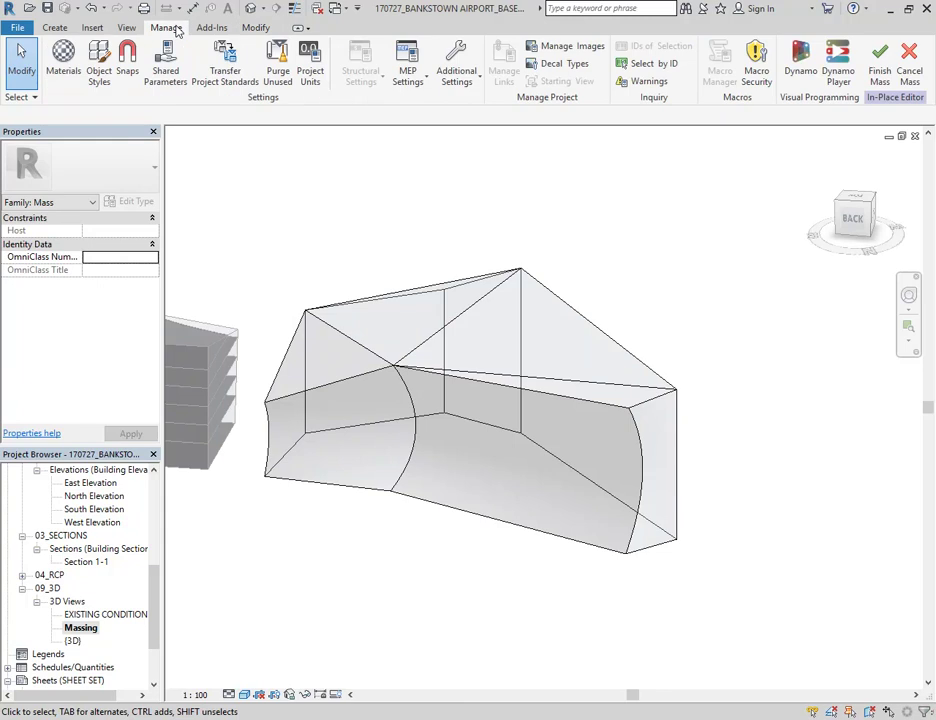
pyautogui.click(98, 62)
pyautogui.moveTo(731, 261); pyautogui.dragTo(735, 332)
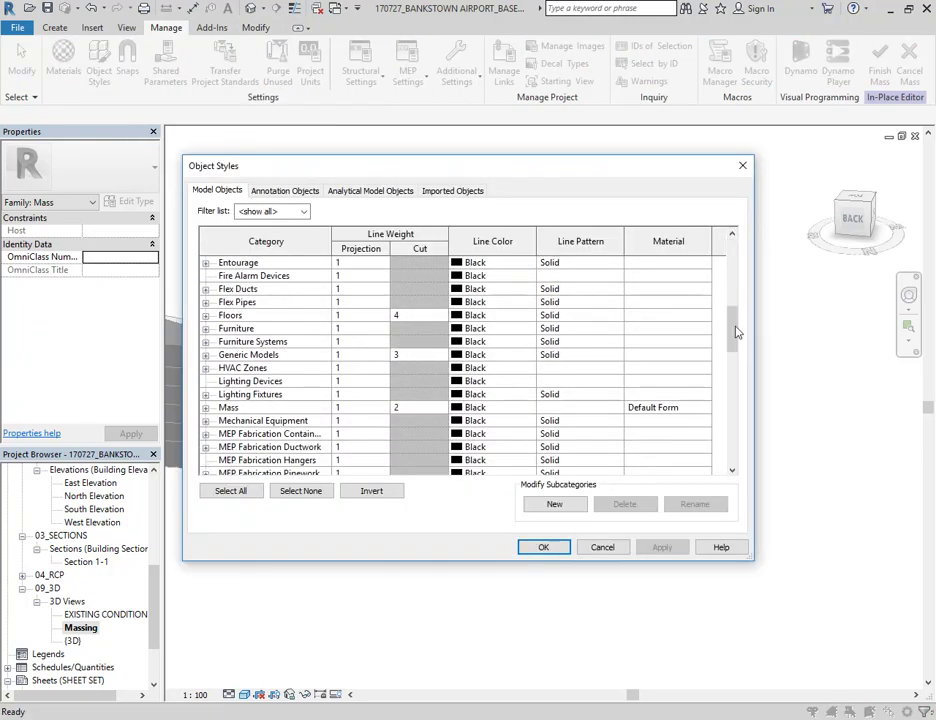
pyautogui.click(238, 412)
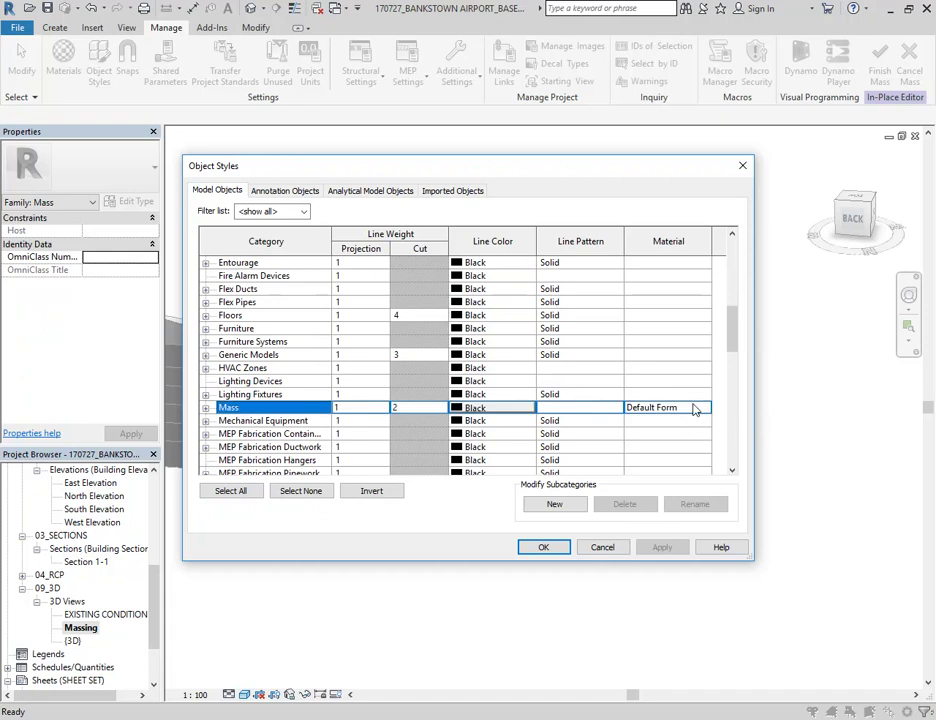
pyautogui.click(206, 408)
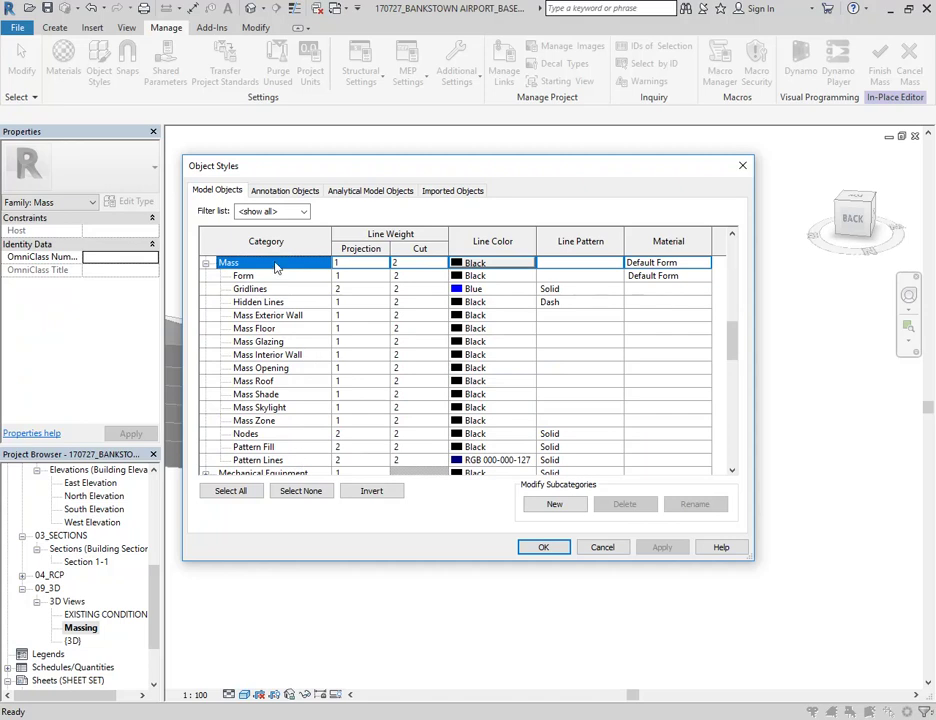
pyautogui.click(706, 266)
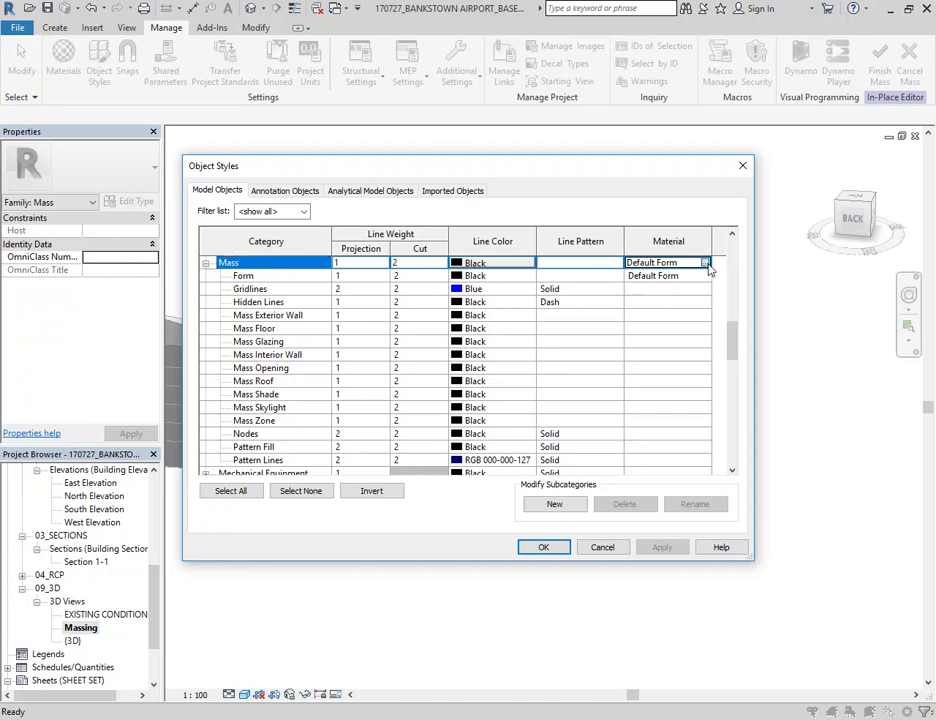
pyautogui.click(705, 263)
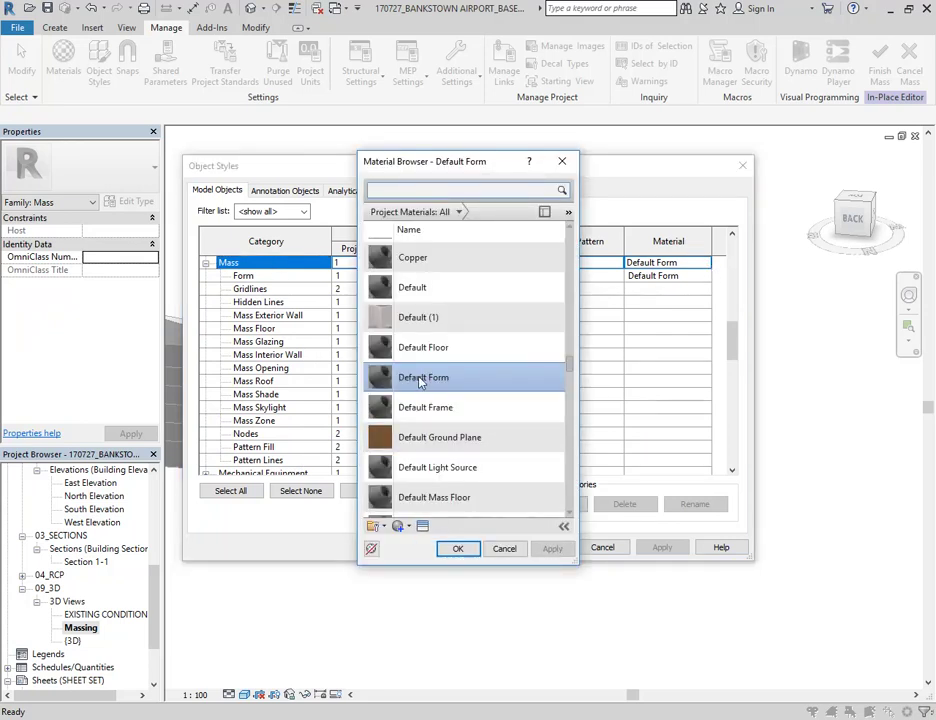
# Step: Compare the Default Form material's Graphics and Appearance settings, then cancel out of the material and Object Styles without changes
pyautogui.scroll(-1, 420, 381)
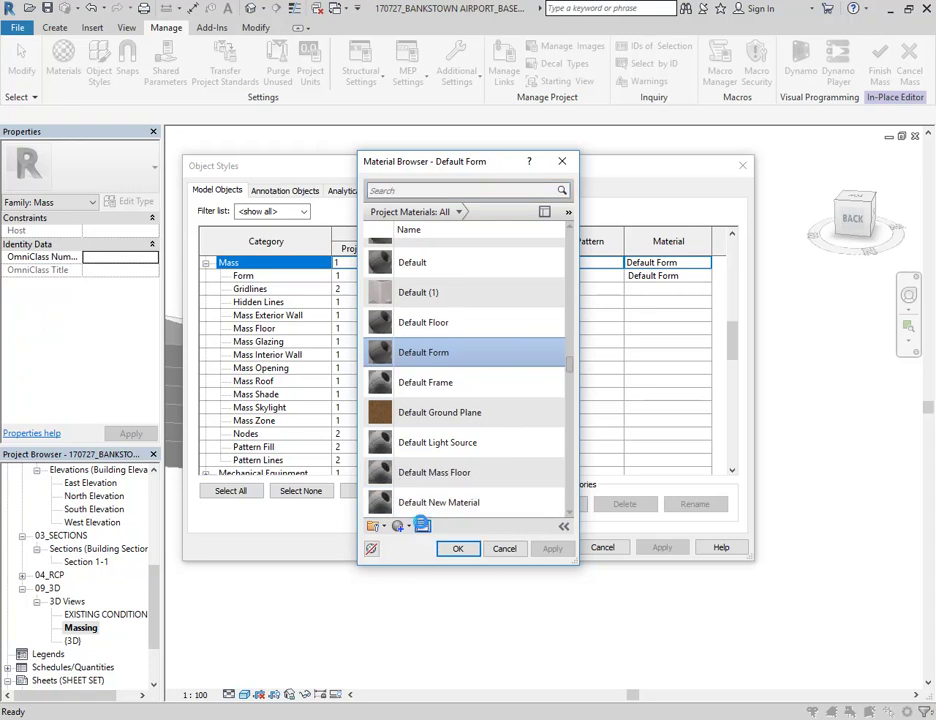
pyautogui.click(422, 527)
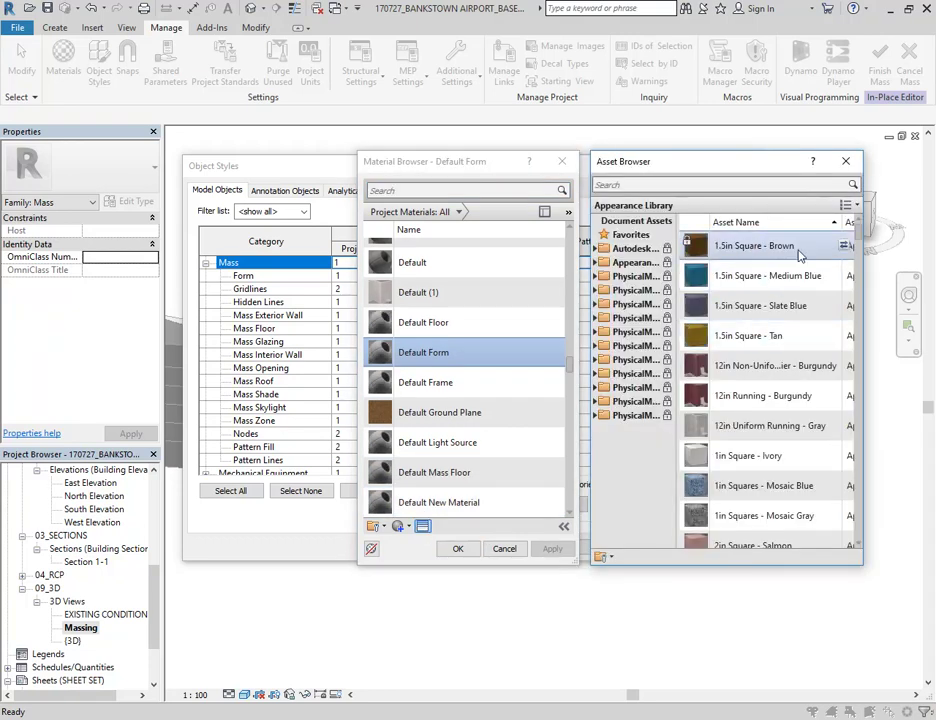
pyautogui.click(900, 159)
pyautogui.click(545, 213)
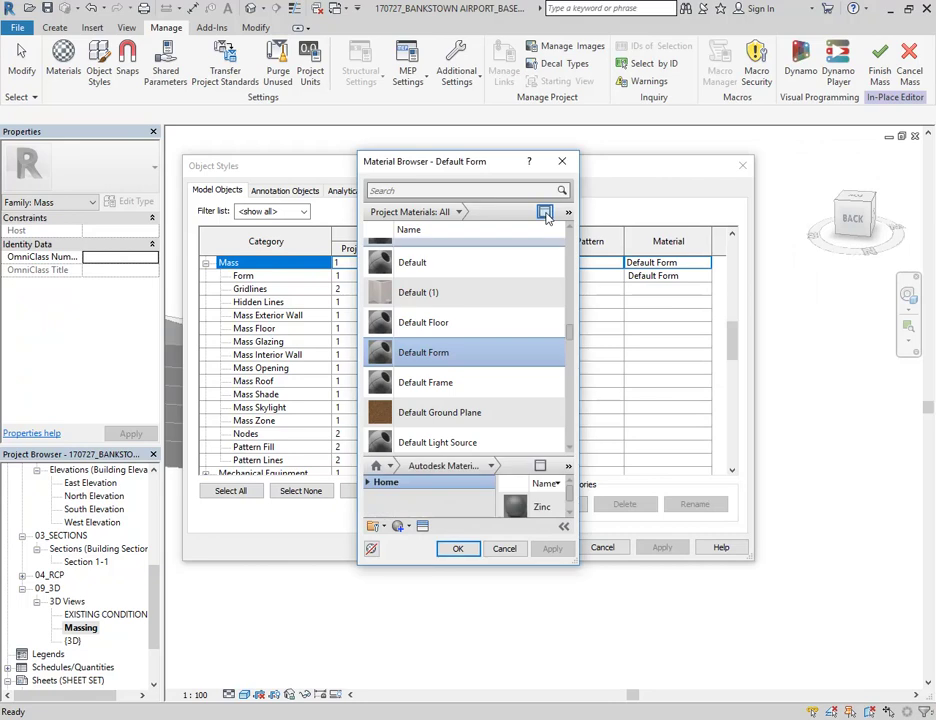
pyautogui.moveTo(577, 326); pyautogui.dragTo(930, 318)
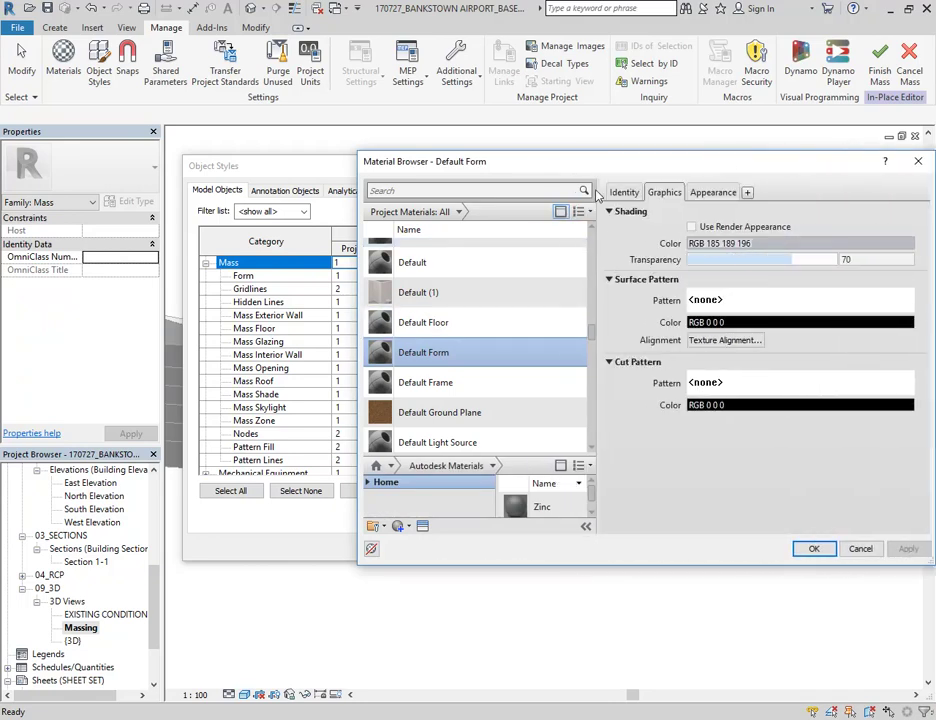
pyautogui.click(715, 192)
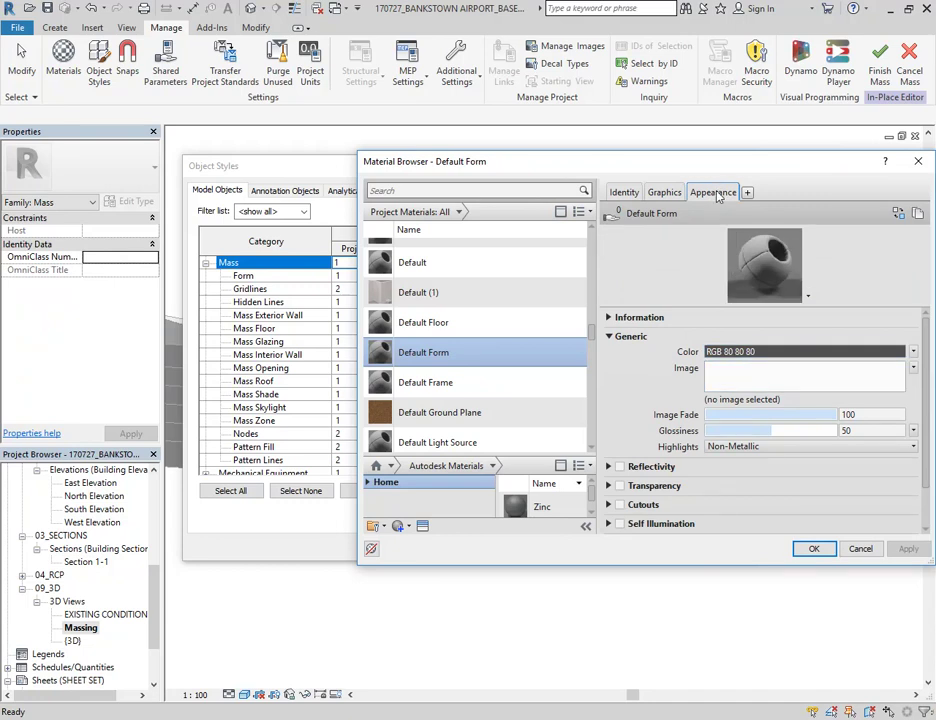
pyautogui.click(664, 193)
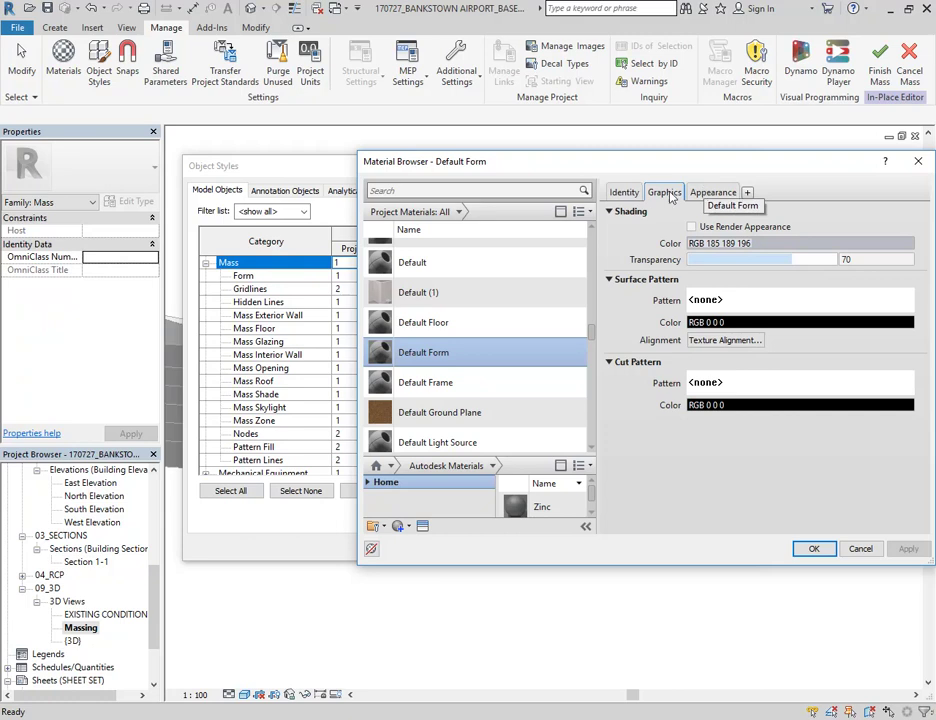
pyautogui.click(715, 193)
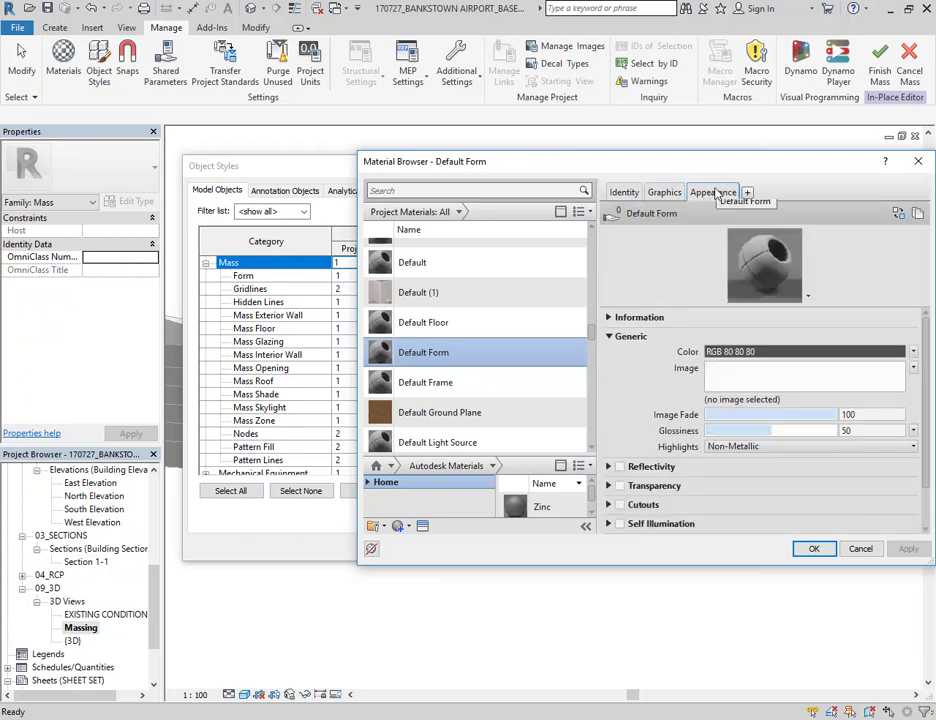
pyautogui.click(663, 195)
pyautogui.click(714, 195)
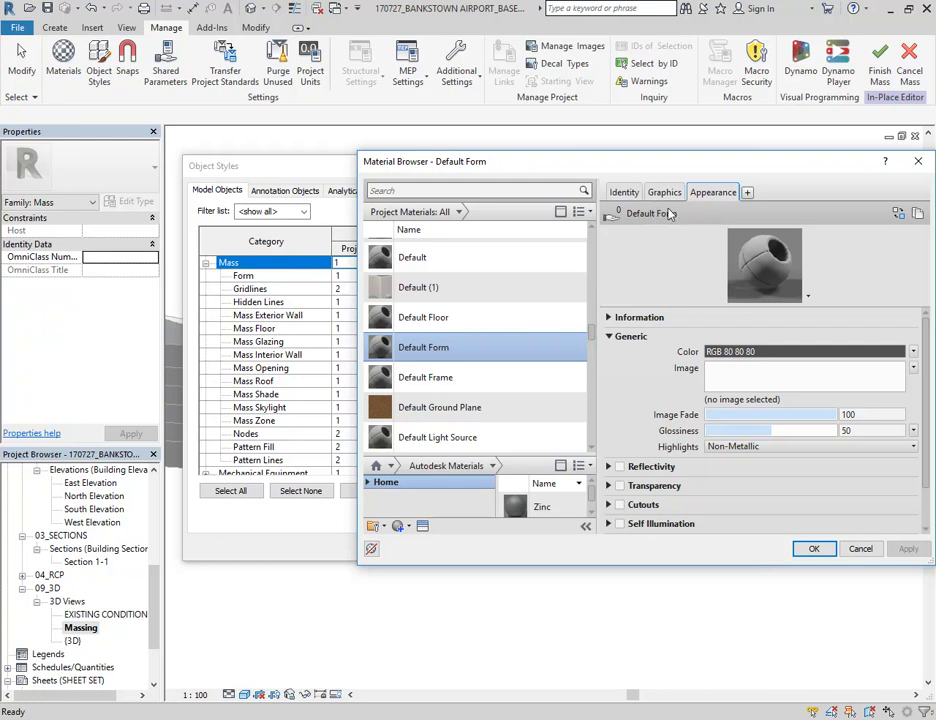
pyautogui.click(860, 548)
pyautogui.click(604, 546)
# Step: Review the terminal form beside the floored block and finish the in-place mass edit
pyautogui.scroll(-1, 426, 498)
pyautogui.moveTo(426, 498); pyautogui.dragTo(585, 508, button='middle')
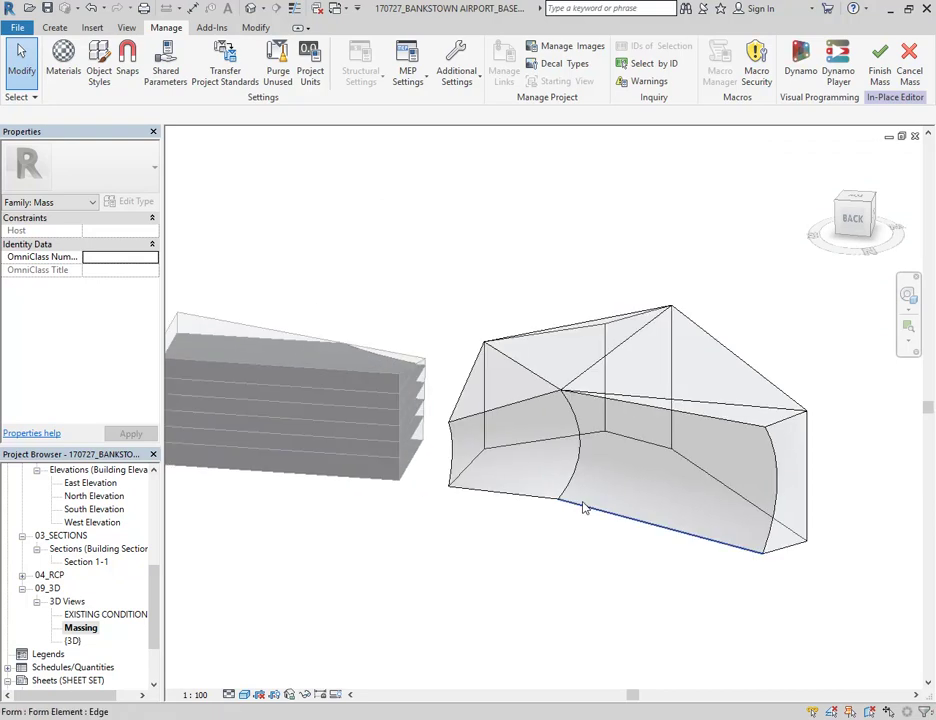
pyautogui.scroll(-2, 655, 346)
pyautogui.moveTo(655, 346); pyautogui.dragTo(634, 406, button='middle')
pyautogui.scroll(1, 434, 314)
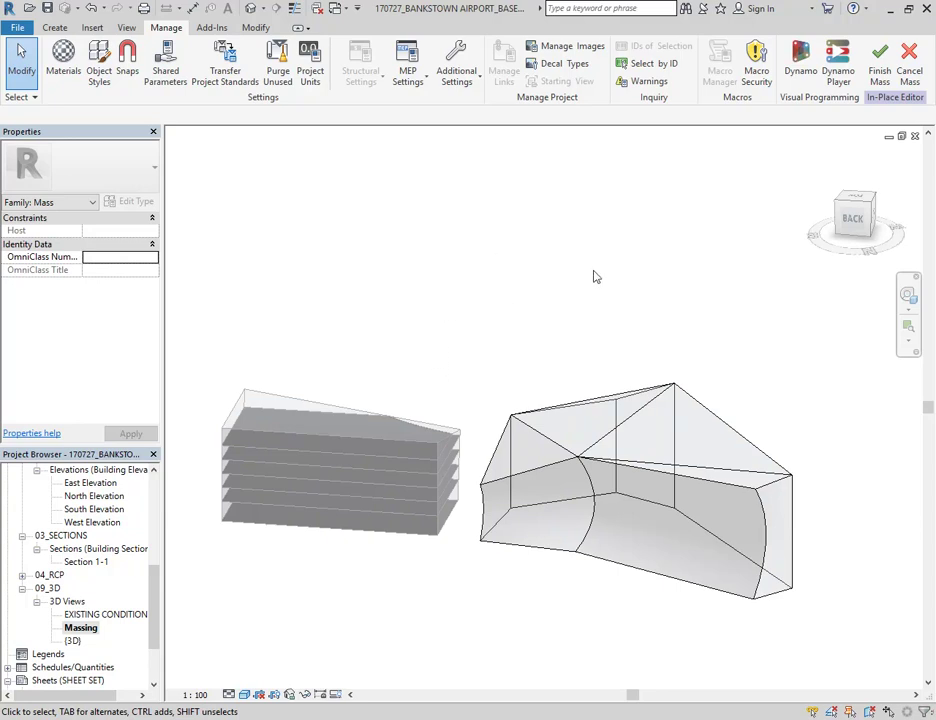
pyautogui.click(879, 80)
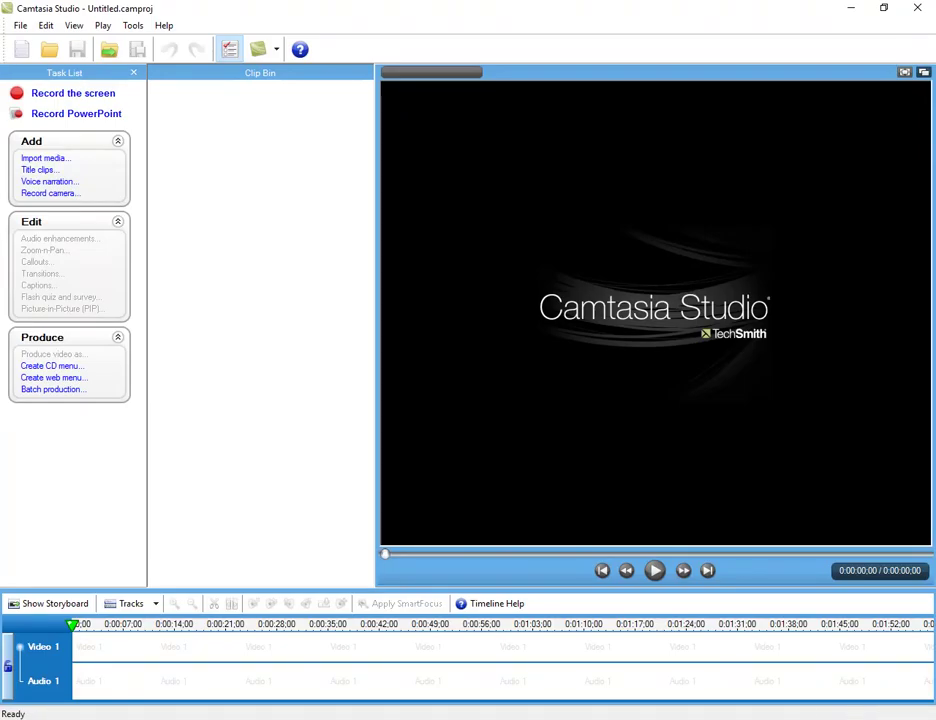
pyautogui.click(776, 718)
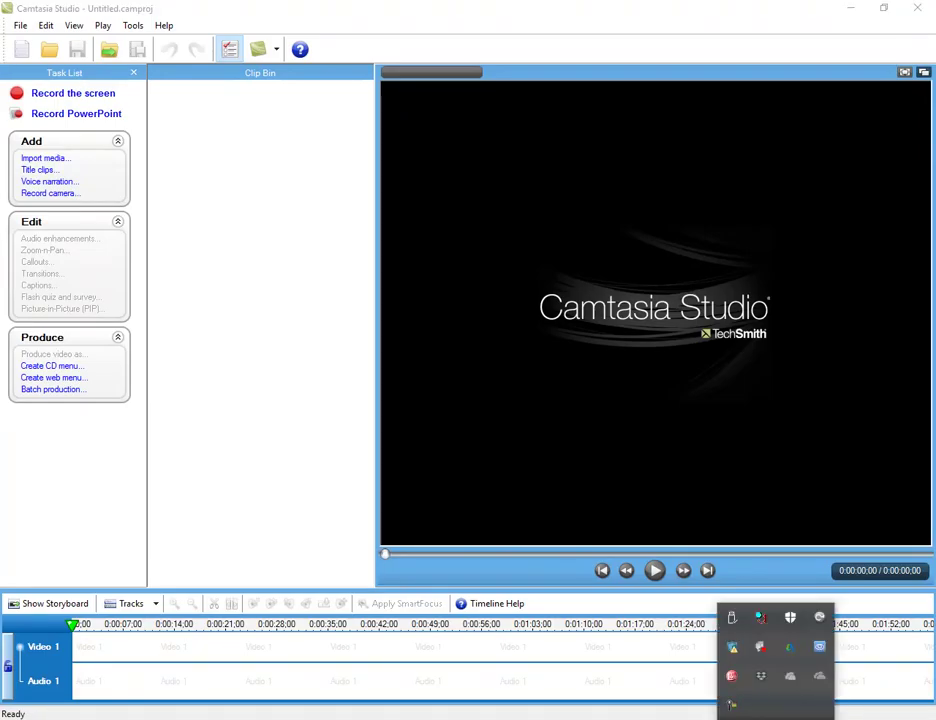
pyautogui.rightClick(733, 711)
pyautogui.rightClick(733, 709)
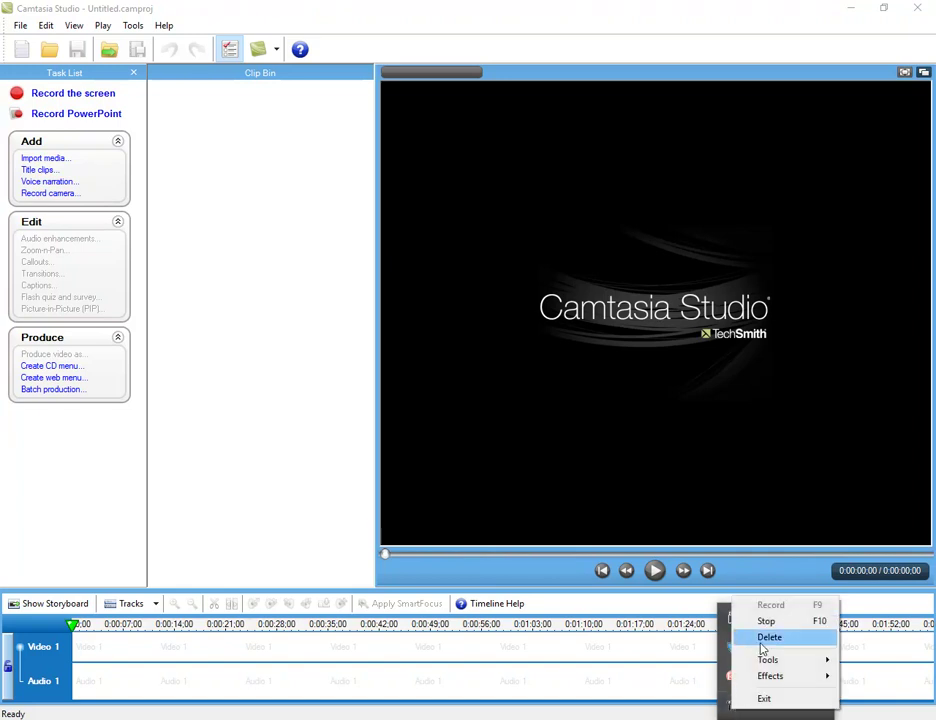